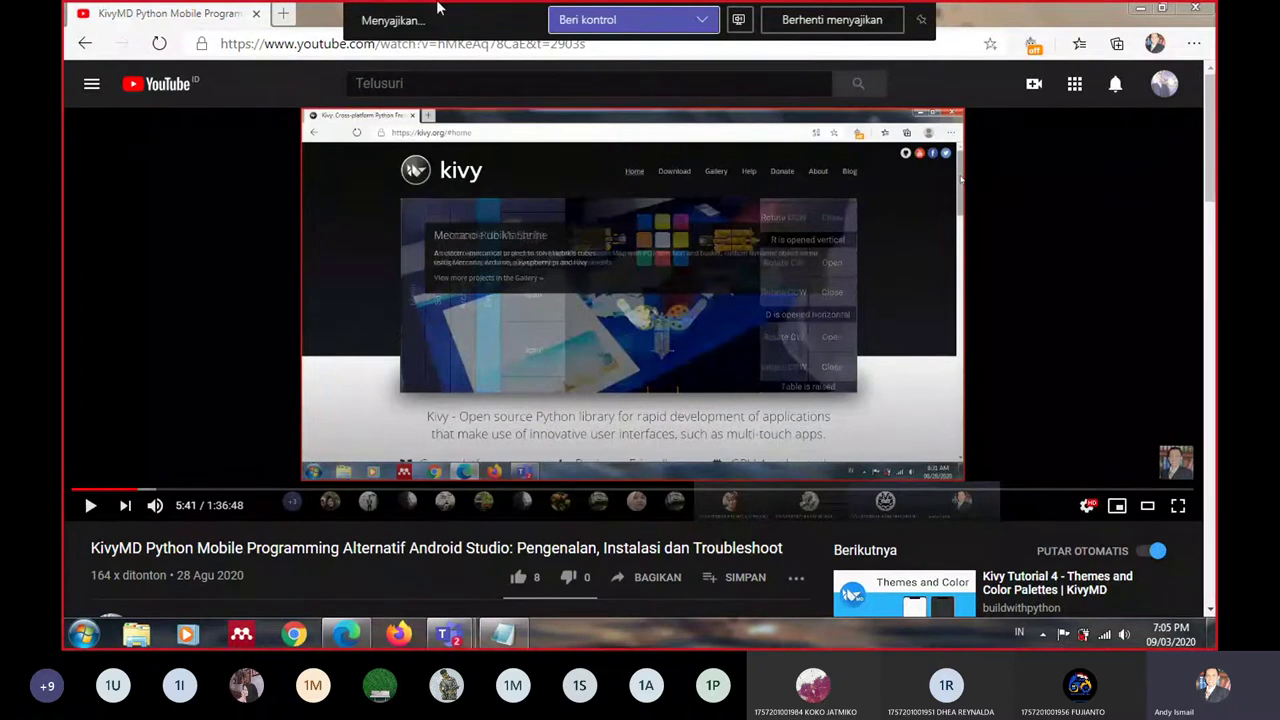
Search Google for 'android studio' in a new browser tab
{"action": "left_click", "coordinate": [283, 13]}
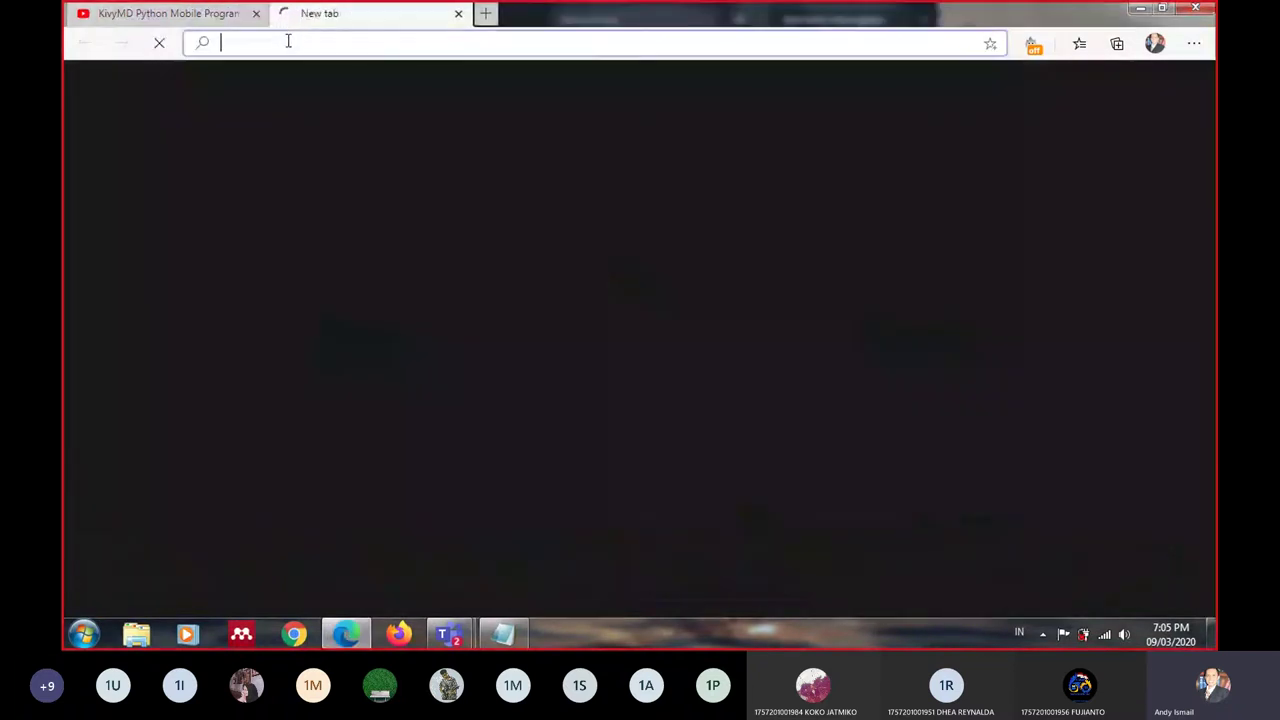
{"action": "type", "text": "andro"}
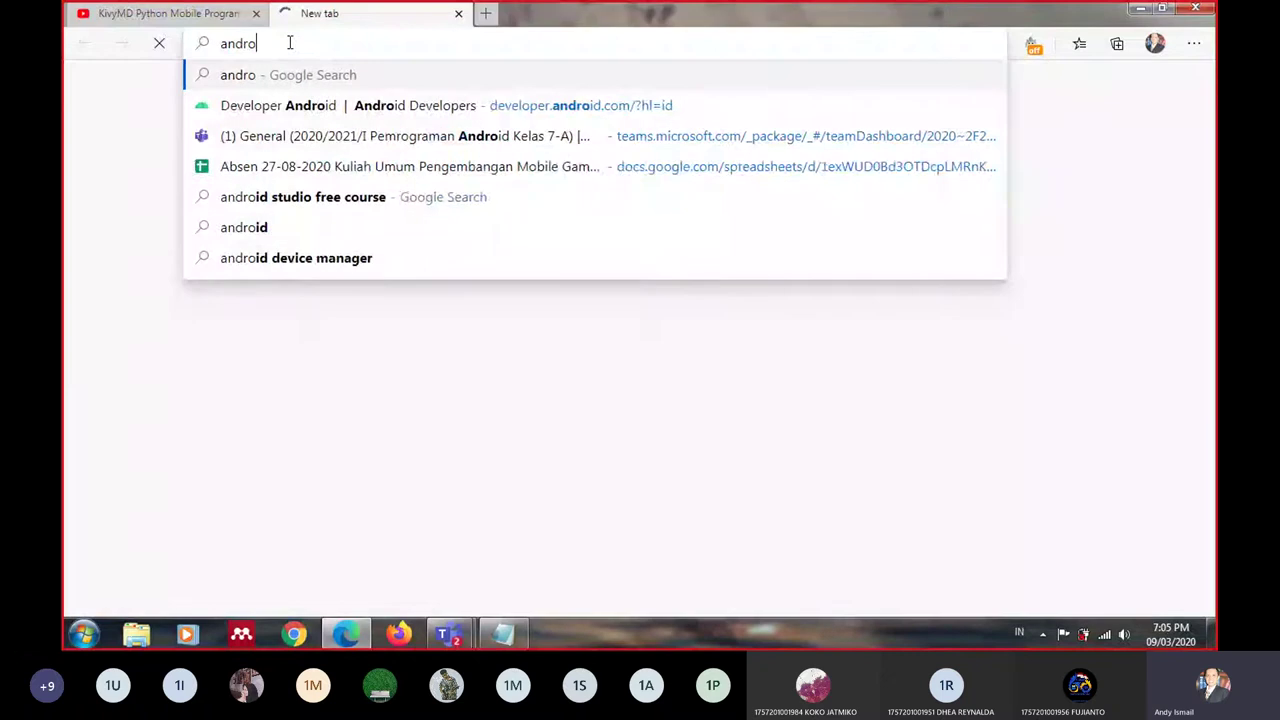
{"action": "type", "text": "id s"}
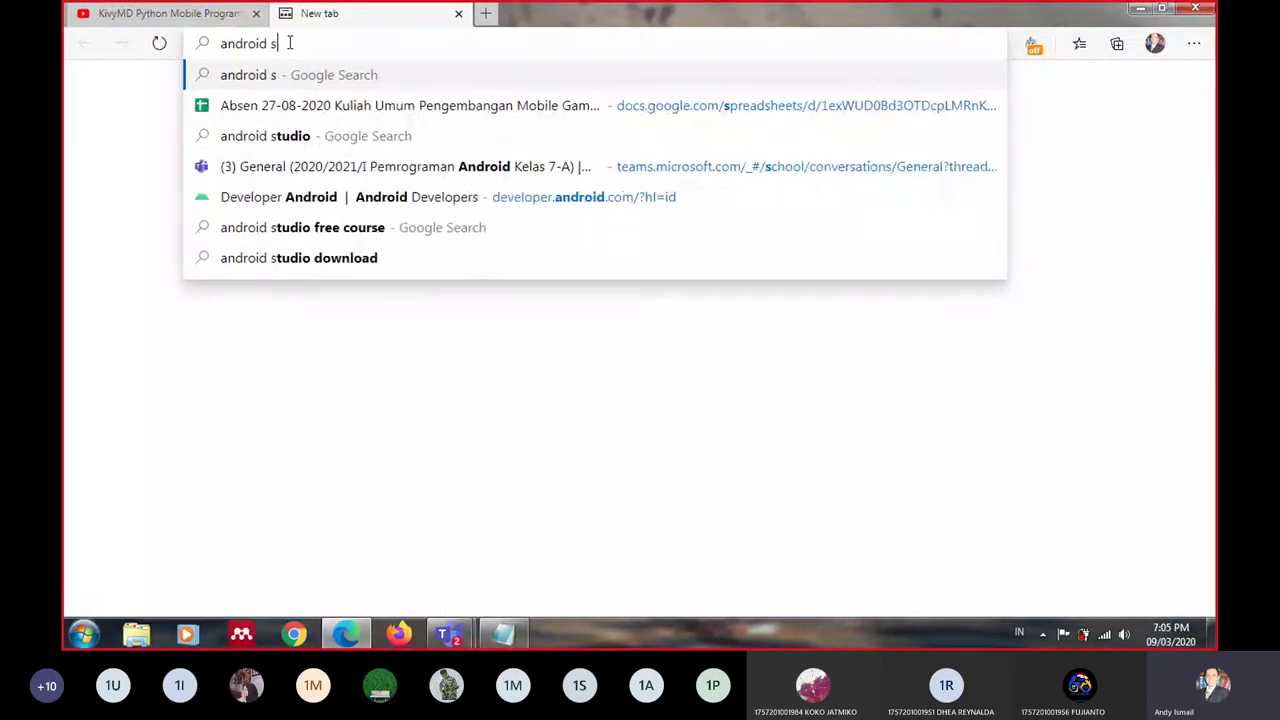
{"action": "type", "text": "t"}
{"action": "key", "text": "Return"}
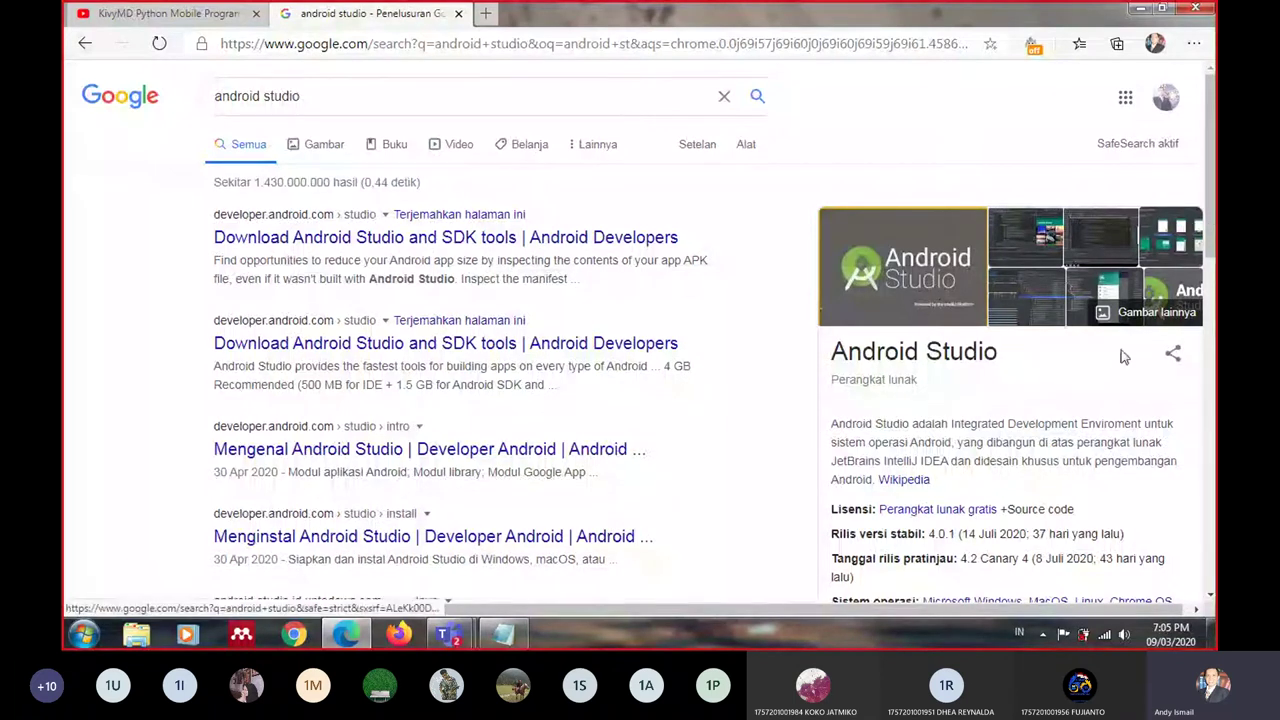
{"action": "left_click_drag", "start_coordinate": [1212, 204], "coordinate": [1214, 231]}
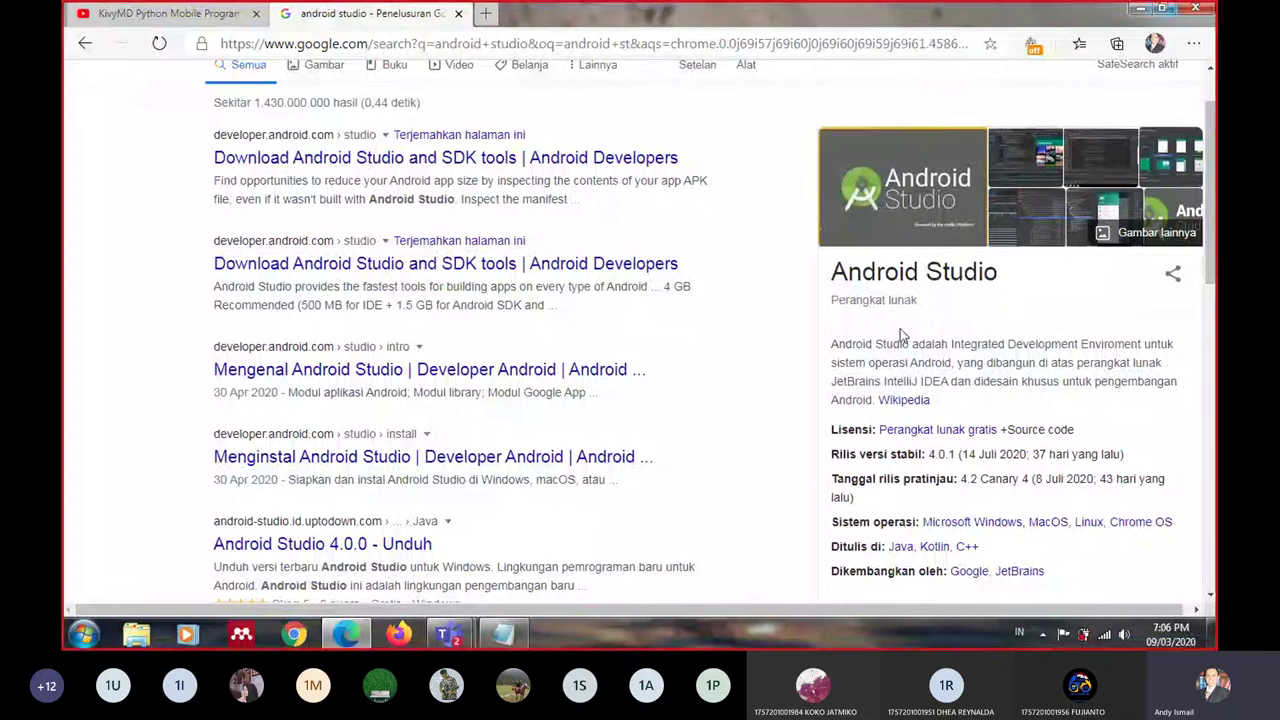
{"action": "scroll", "coordinate": [703, 297], "scroll_direction": "up", "scroll_amount": 1}
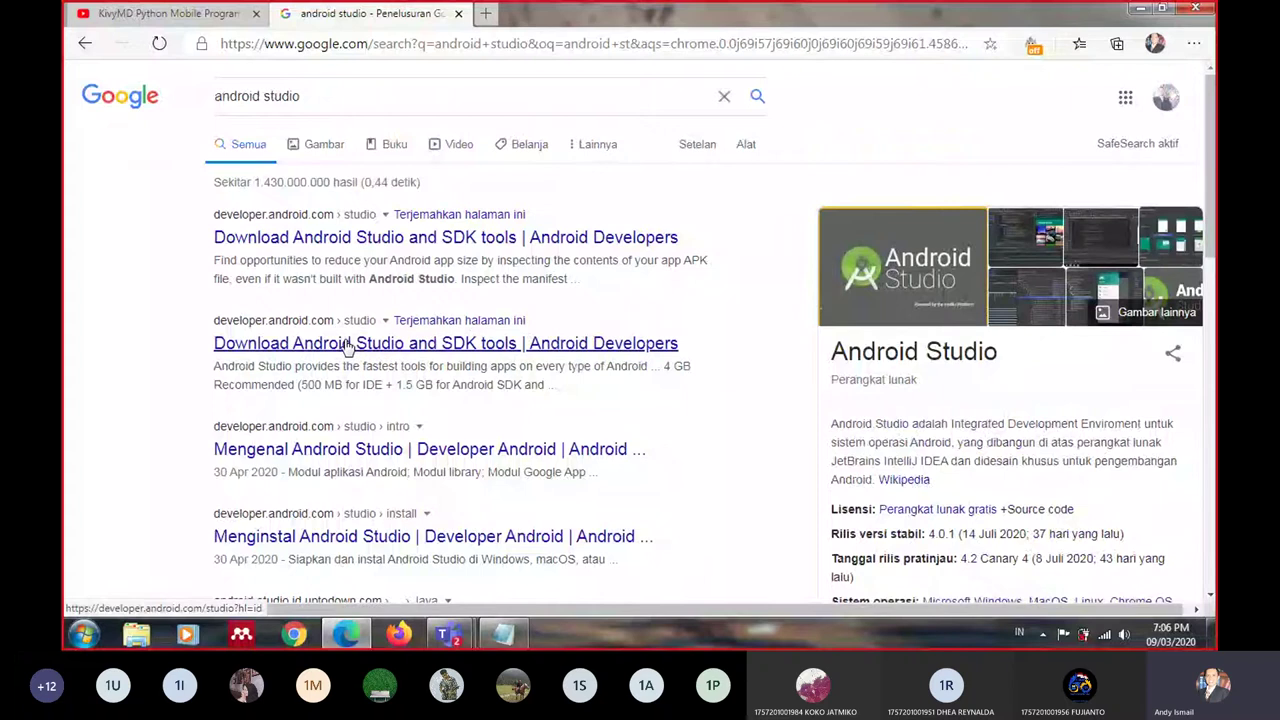
Open the 'Download Android Studio and SDK tools' result and scroll down through its features
{"action": "left_click", "coordinate": [307, 250]}
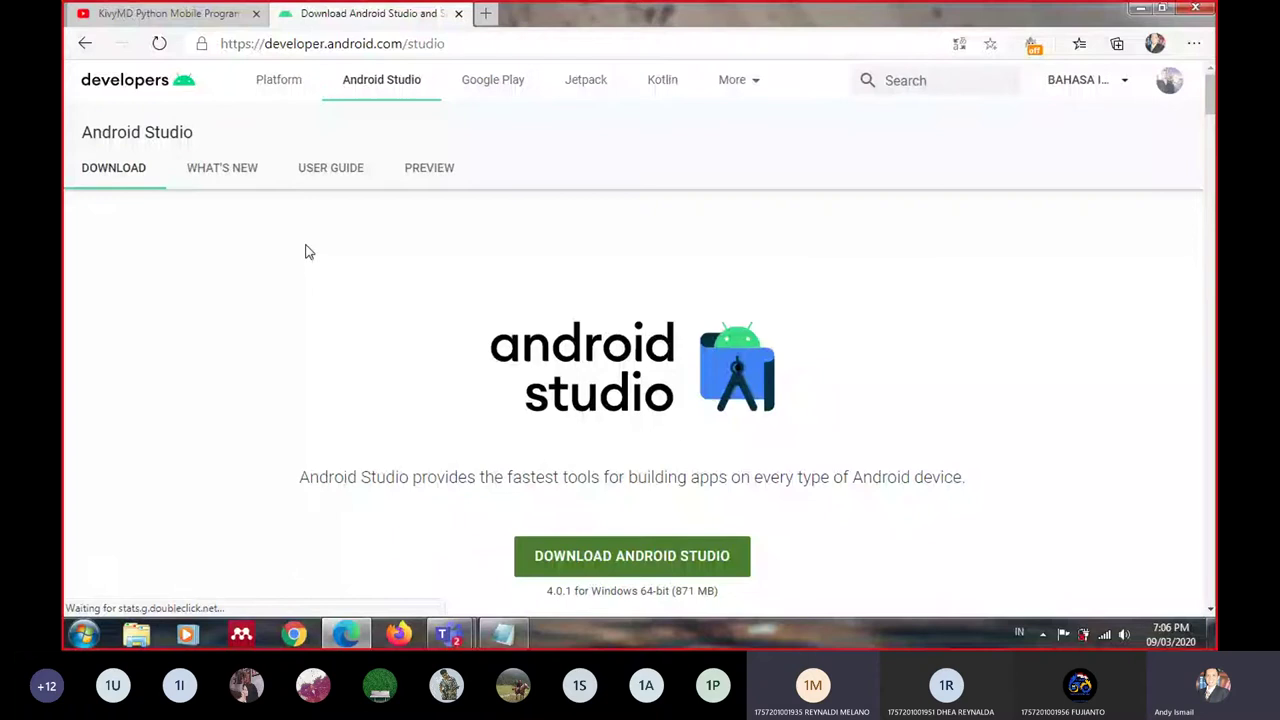
{"action": "scroll", "coordinate": [360, 415], "scroll_direction": "down", "scroll_amount": 5}
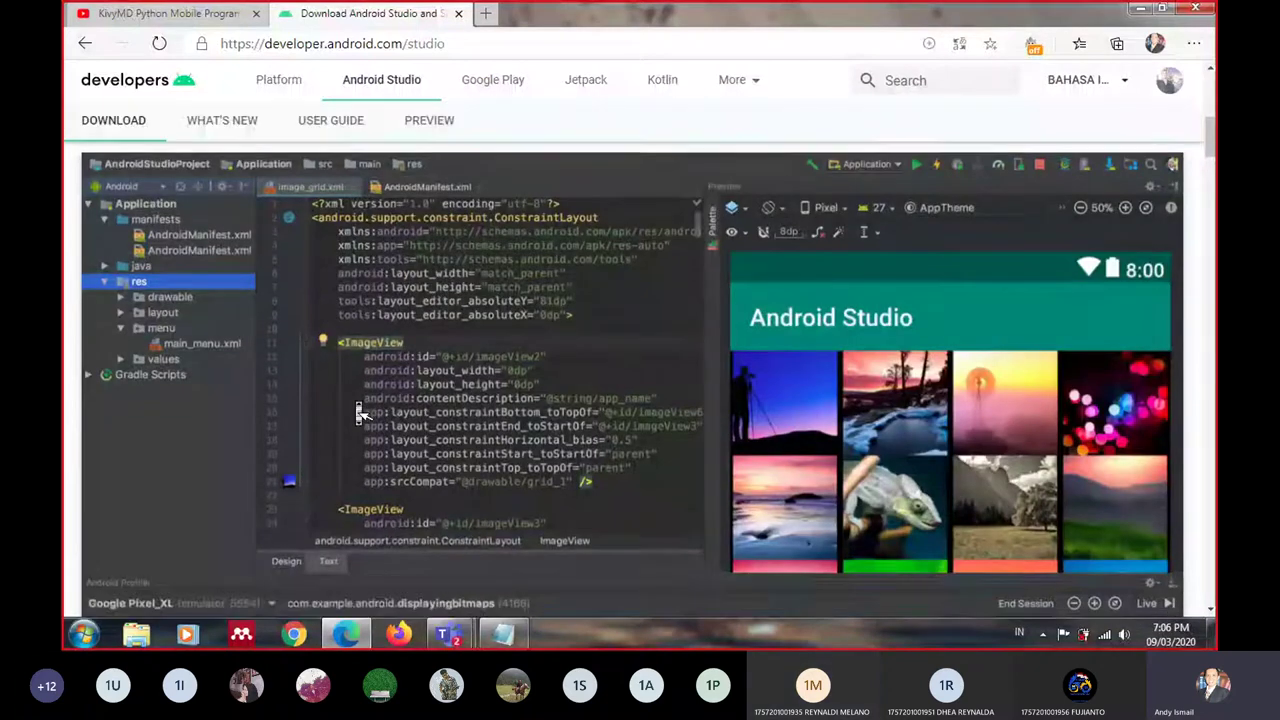
{"action": "scroll", "coordinate": [357, 412], "scroll_direction": "up", "scroll_amount": 1}
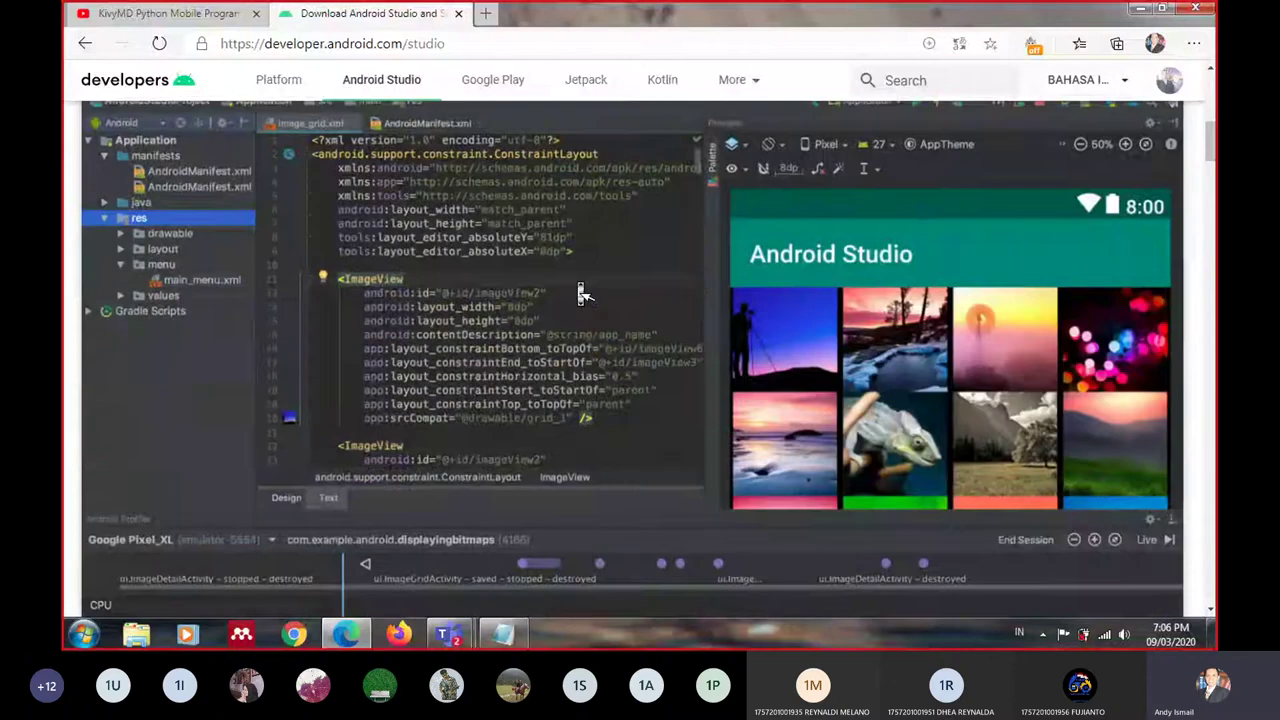
{"action": "scroll", "coordinate": [577, 281], "scroll_direction": "down", "scroll_amount": 4}
{"action": "scroll", "coordinate": [580, 290], "scroll_direction": "down", "scroll_amount": 4}
{"action": "scroll", "coordinate": [583, 293], "scroll_direction": "down", "scroll_amount": 2}
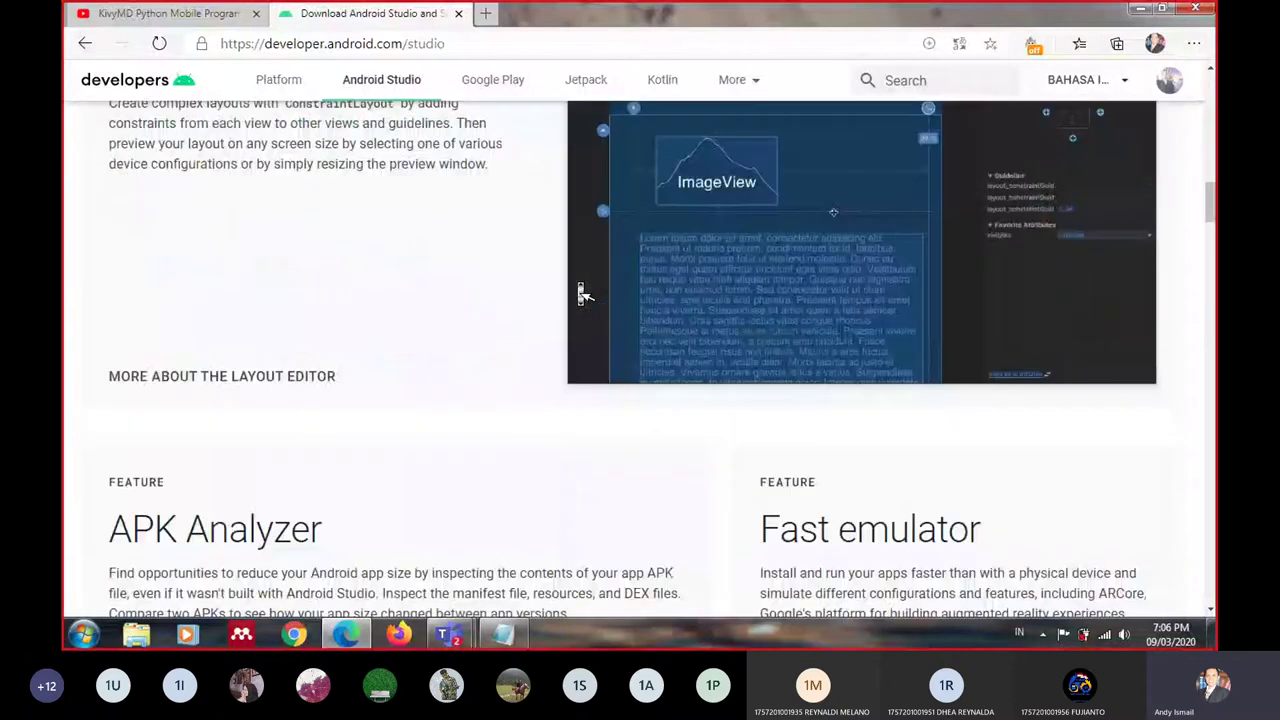
{"action": "scroll", "coordinate": [583, 293], "scroll_direction": "up", "scroll_amount": 2}
{"action": "scroll", "coordinate": [583, 293], "scroll_direction": "up", "scroll_amount": 1}
{"action": "scroll", "coordinate": [583, 293], "scroll_direction": "down", "scroll_amount": 3}
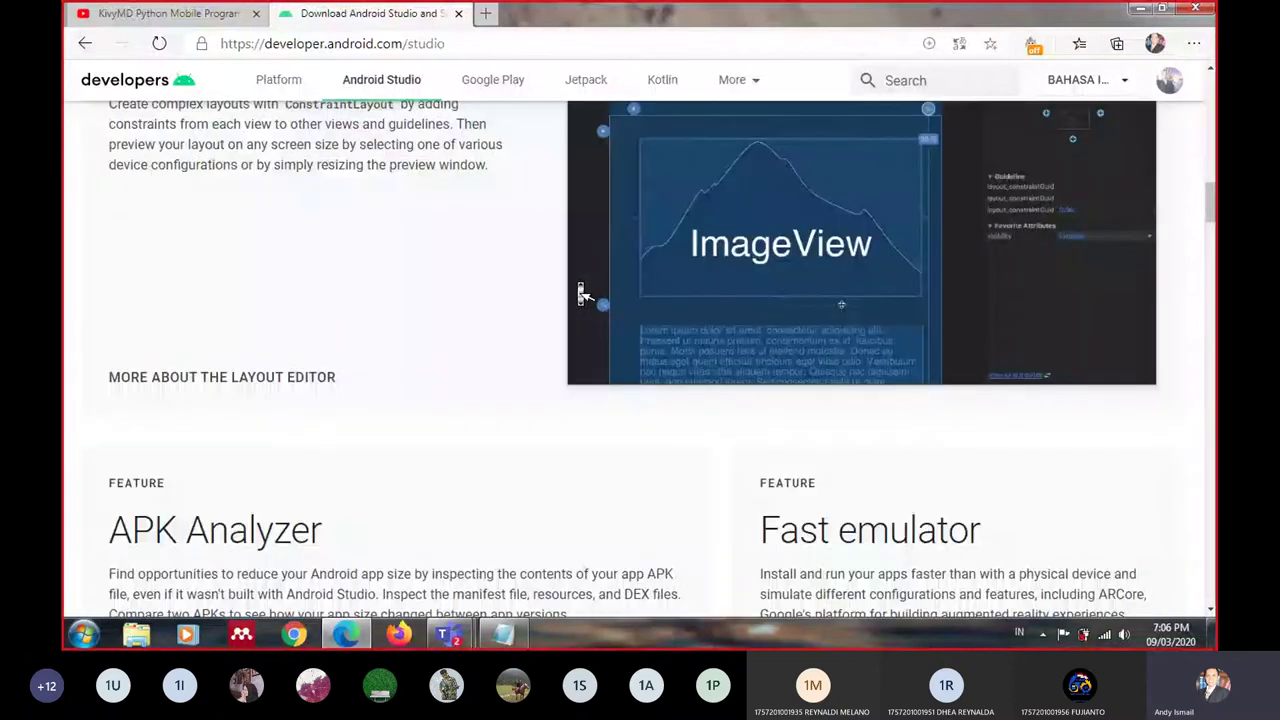
{"action": "scroll", "coordinate": [583, 293], "scroll_direction": "down", "scroll_amount": 4}
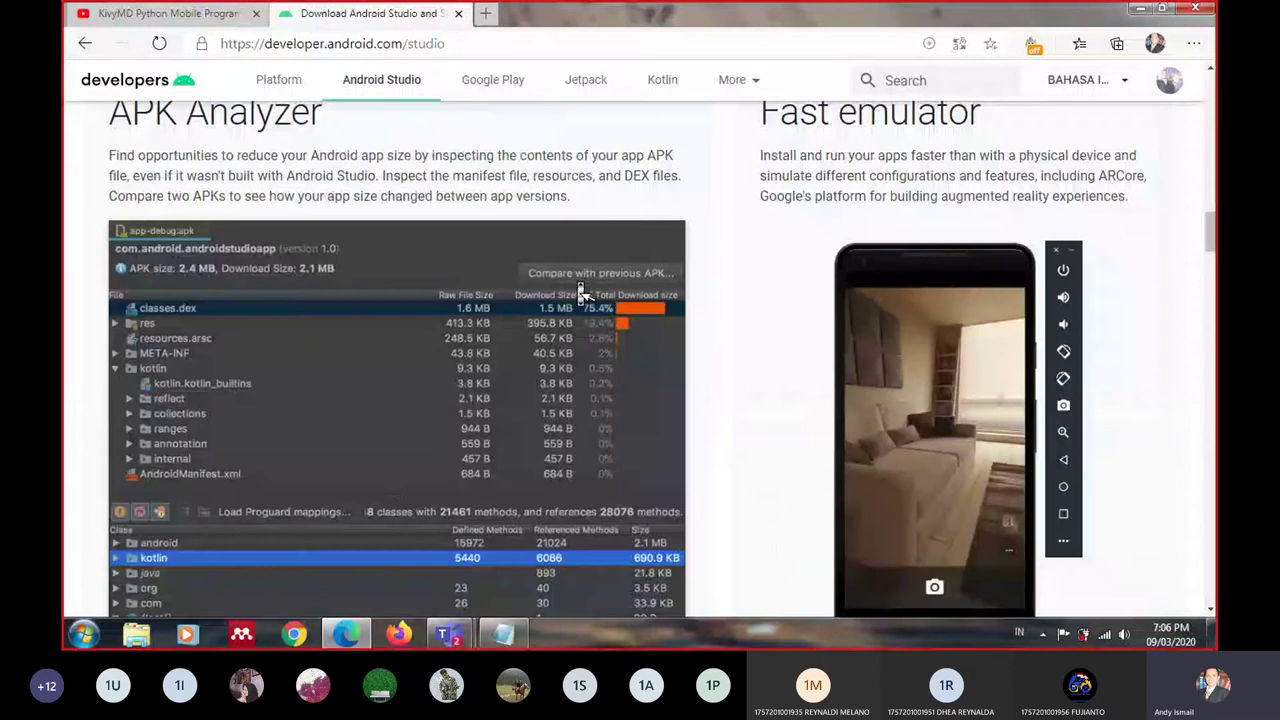
{"action": "scroll", "coordinate": [740, 309], "scroll_direction": "down", "scroll_amount": 5}
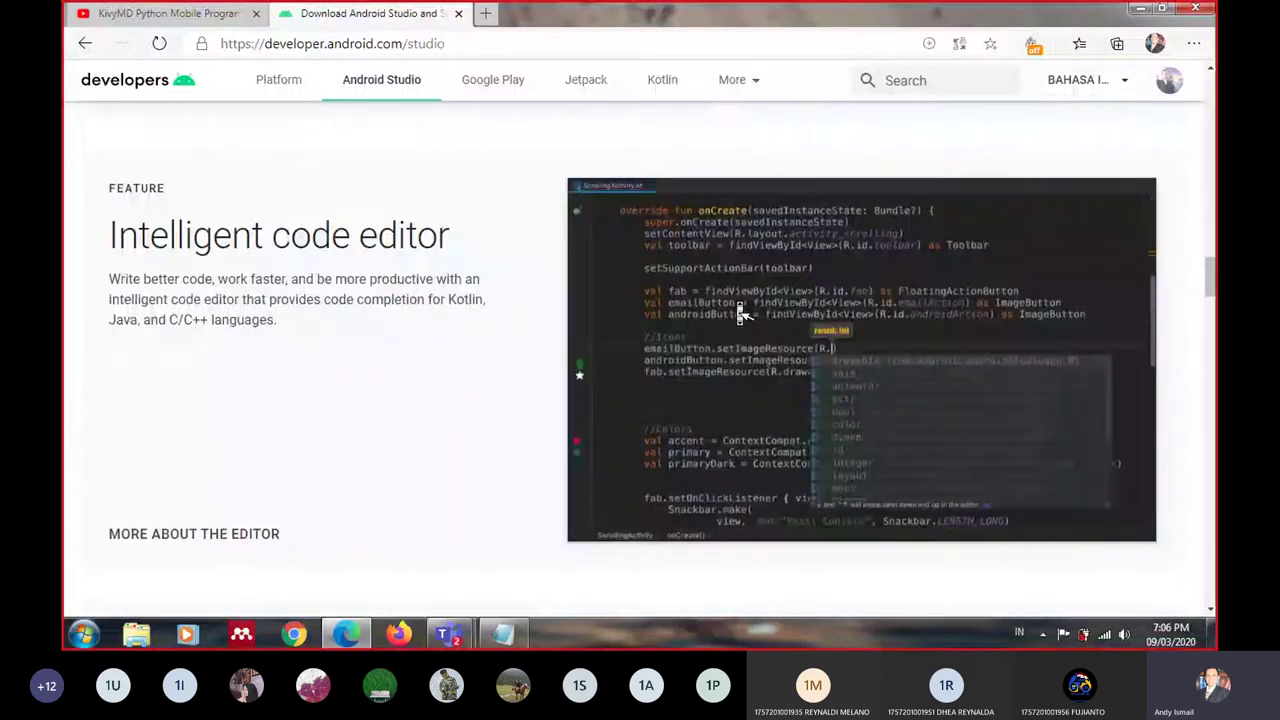
Scroll back to the top of the page and select the word 'every' in the tagline
{"action": "scroll", "coordinate": [740, 309], "scroll_direction": "down", "scroll_amount": 5}
{"action": "scroll", "coordinate": [740, 313], "scroll_direction": "up", "scroll_amount": 2}
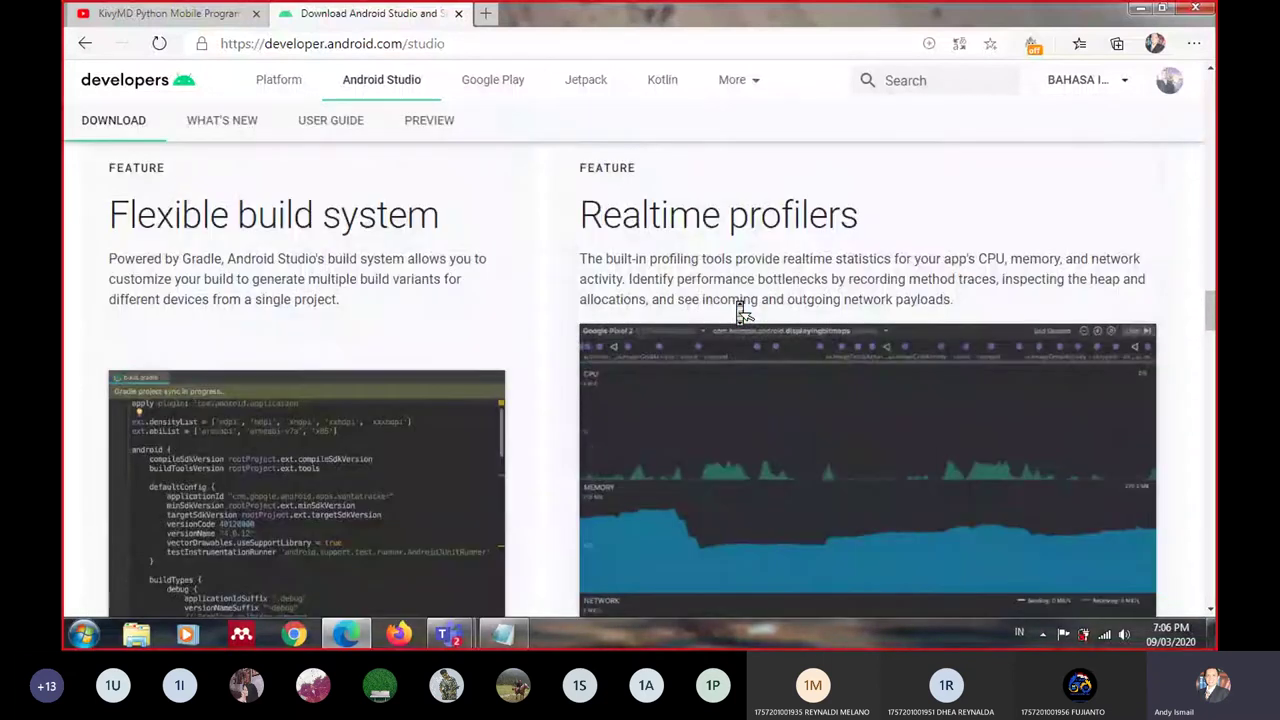
{"action": "scroll", "coordinate": [740, 313], "scroll_direction": "up", "scroll_amount": 2}
{"action": "scroll", "coordinate": [740, 313], "scroll_direction": "up", "scroll_amount": 5}
{"action": "scroll", "coordinate": [741, 312], "scroll_direction": "up", "scroll_amount": 3}
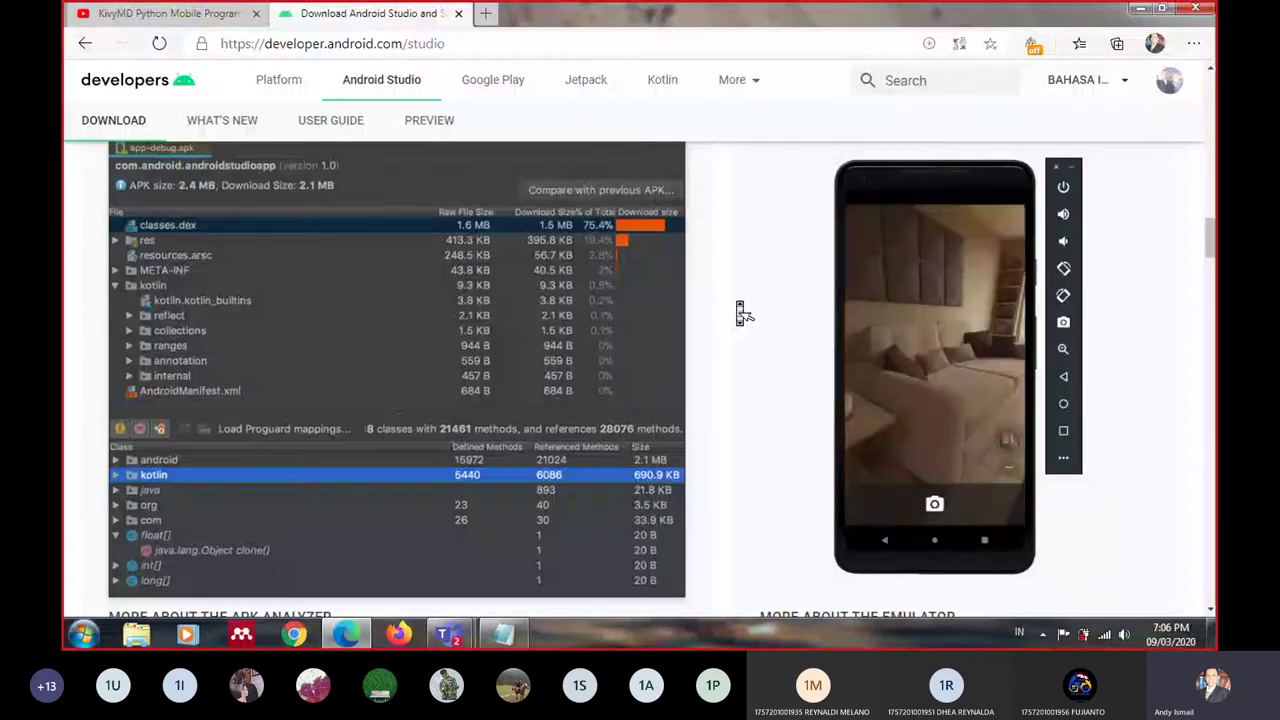
{"action": "scroll", "coordinate": [740, 313], "scroll_direction": "up", "scroll_amount": 1}
{"action": "scroll", "coordinate": [740, 313], "scroll_direction": "up", "scroll_amount": 3}
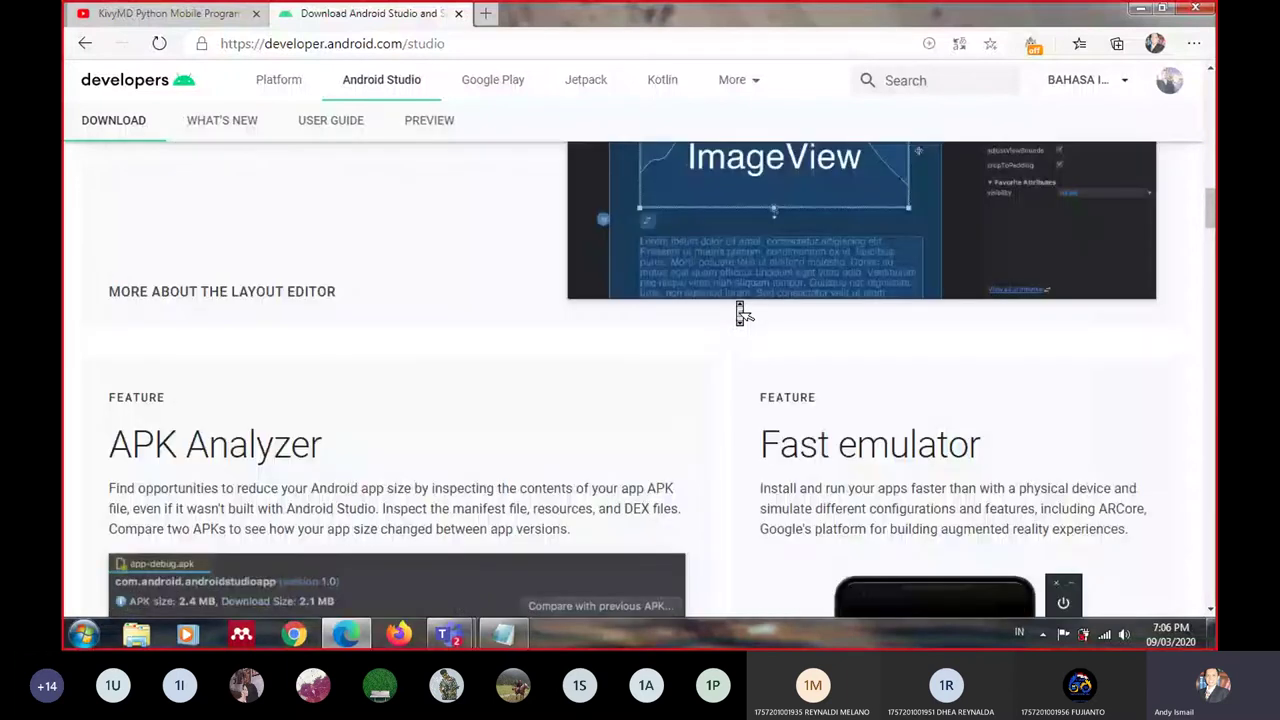
{"action": "scroll", "coordinate": [741, 313], "scroll_direction": "up", "scroll_amount": 5}
{"action": "scroll", "coordinate": [740, 313], "scroll_direction": "up", "scroll_amount": 3}
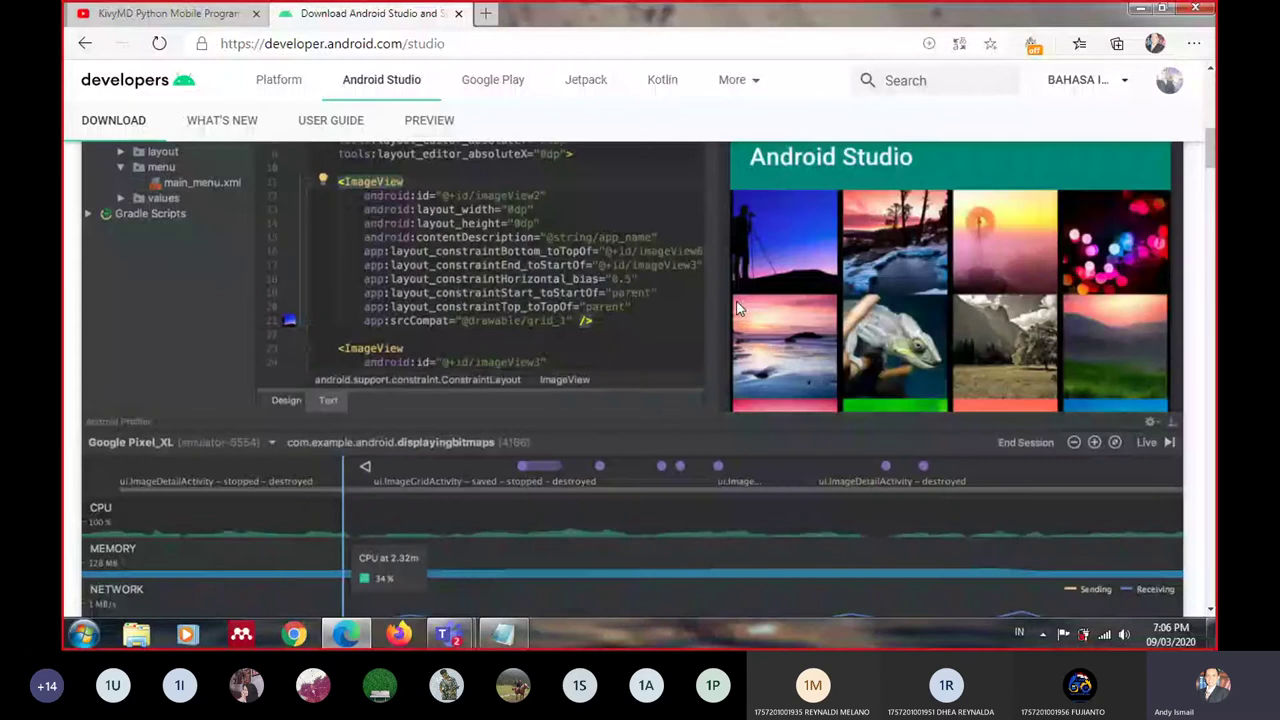
{"action": "scroll", "coordinate": [740, 313], "scroll_direction": "up", "scroll_amount": 3}
{"action": "scroll", "coordinate": [741, 313], "scroll_direction": "up", "scroll_amount": 4}
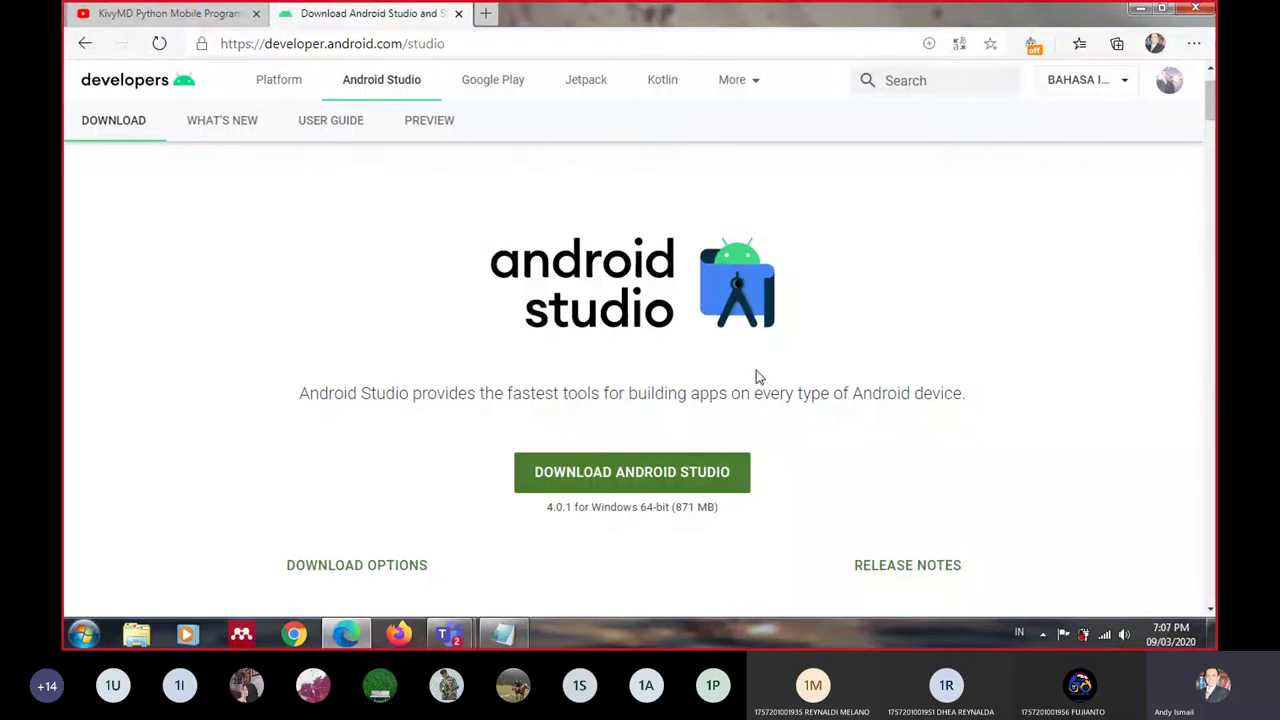
{"action": "double_click", "coordinate": [773, 393]}
{"action": "left_click", "coordinate": [773, 393]}
{"action": "scroll", "coordinate": [790, 462], "scroll_direction": "down", "scroll_amount": 4}
{"action": "scroll", "coordinate": [793, 466], "scroll_direction": "down", "scroll_amount": 2}
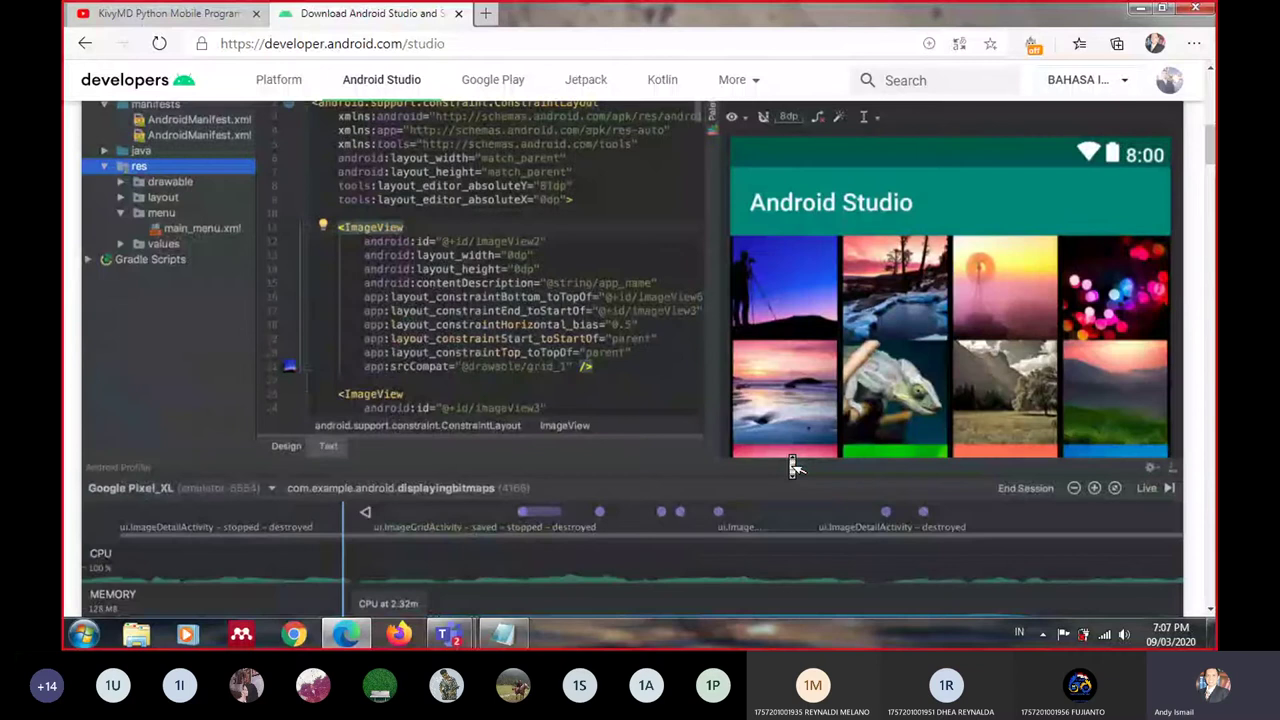
{"action": "scroll", "coordinate": [792, 465], "scroll_direction": "up", "scroll_amount": 6}
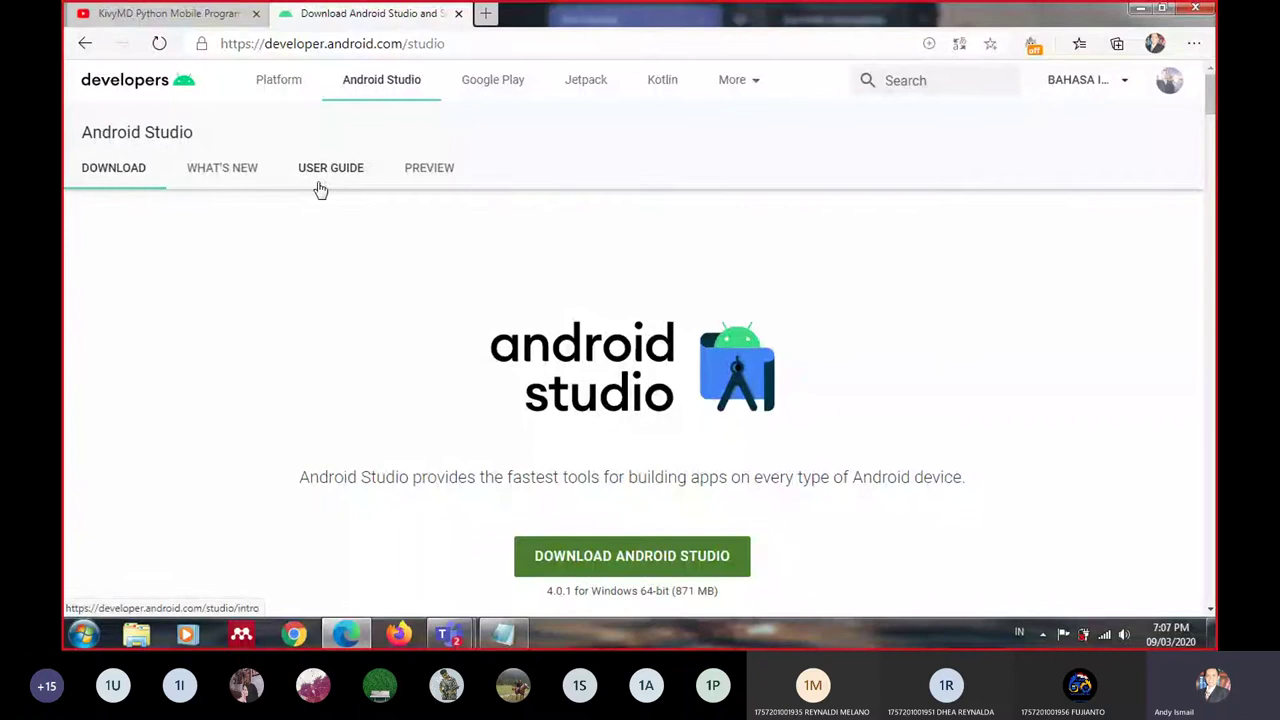
Replace the address with a Google search for 'python kivy'
{"action": "left_click", "coordinate": [458, 53]}
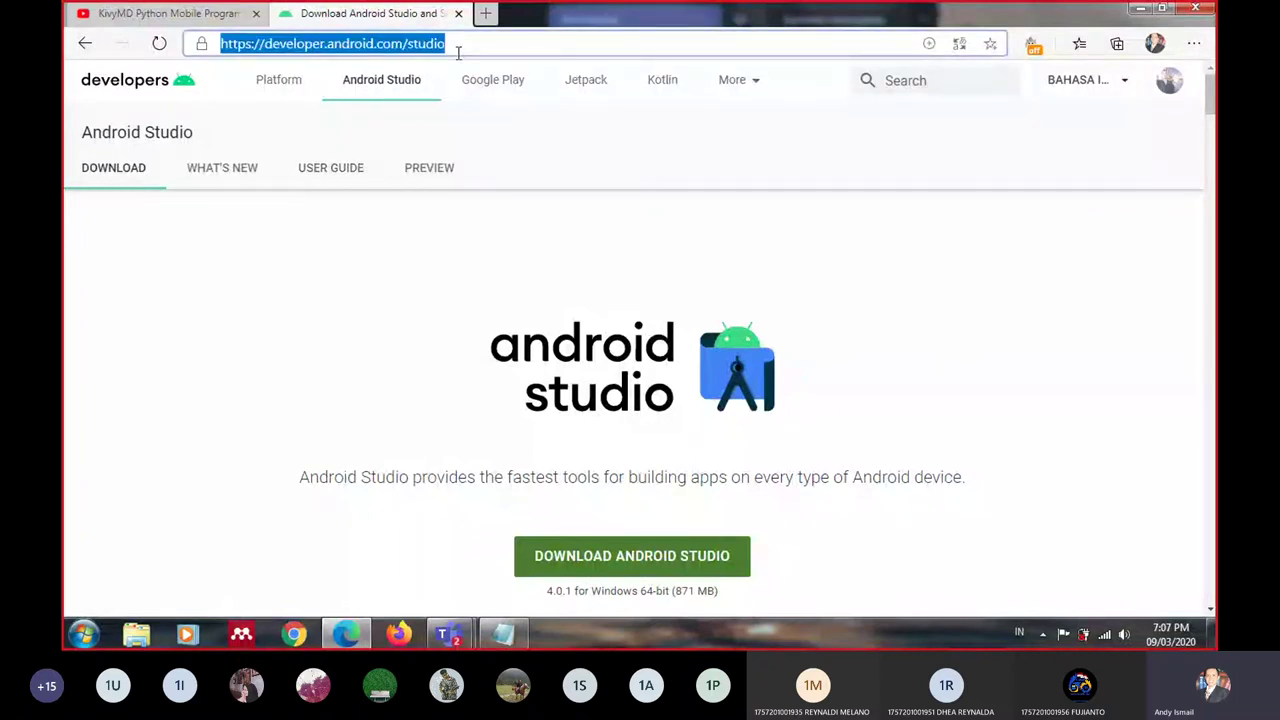
{"action": "type", "text": "py"}
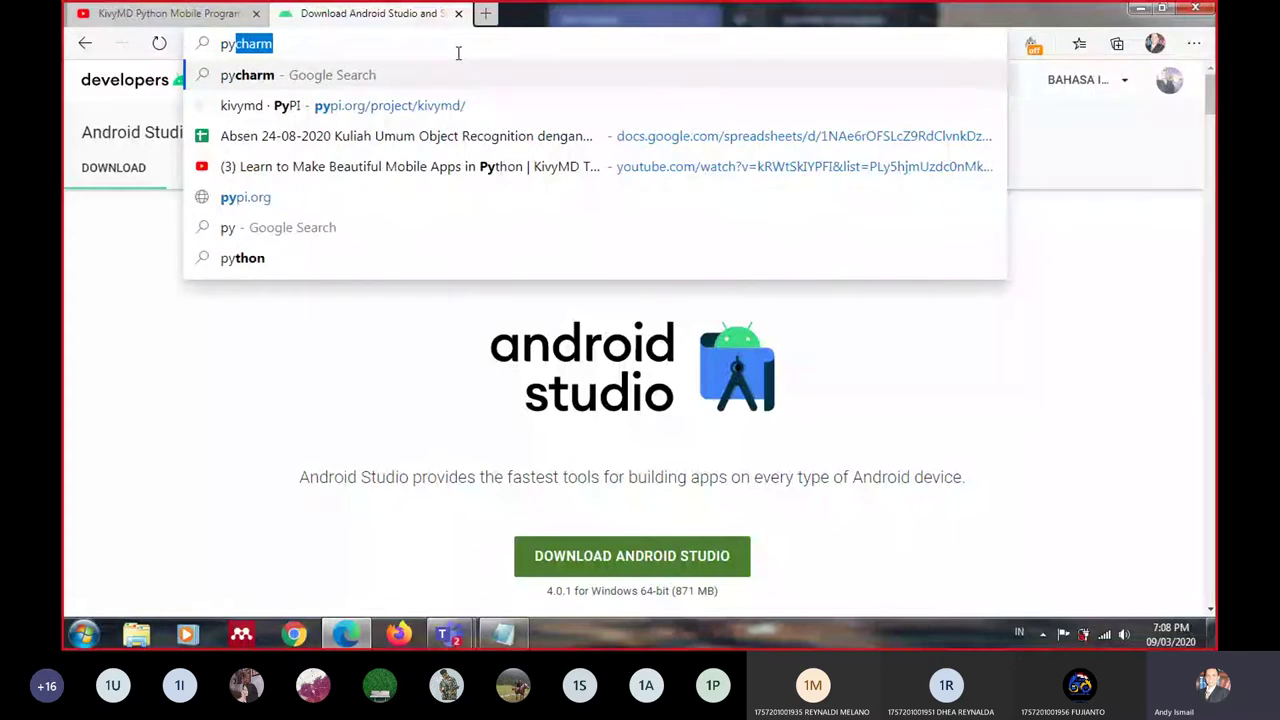
{"action": "type", "text": "th"}
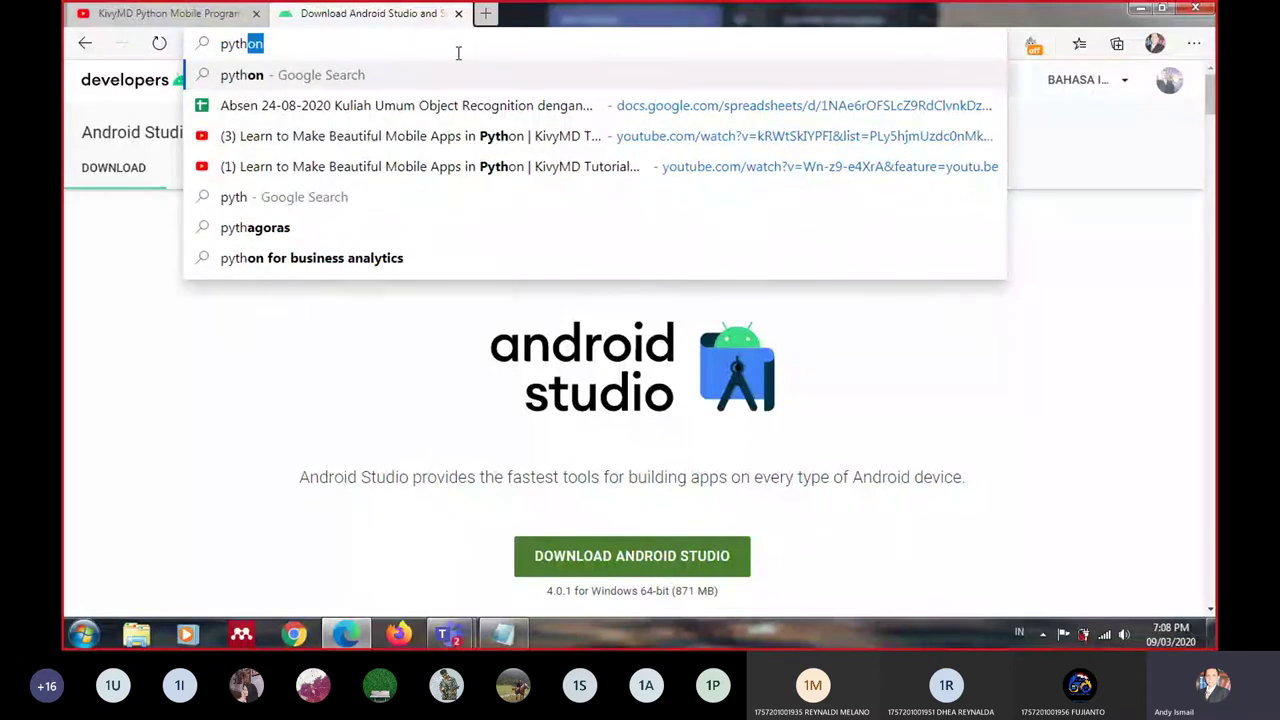
{"action": "type", "text": "on k"}
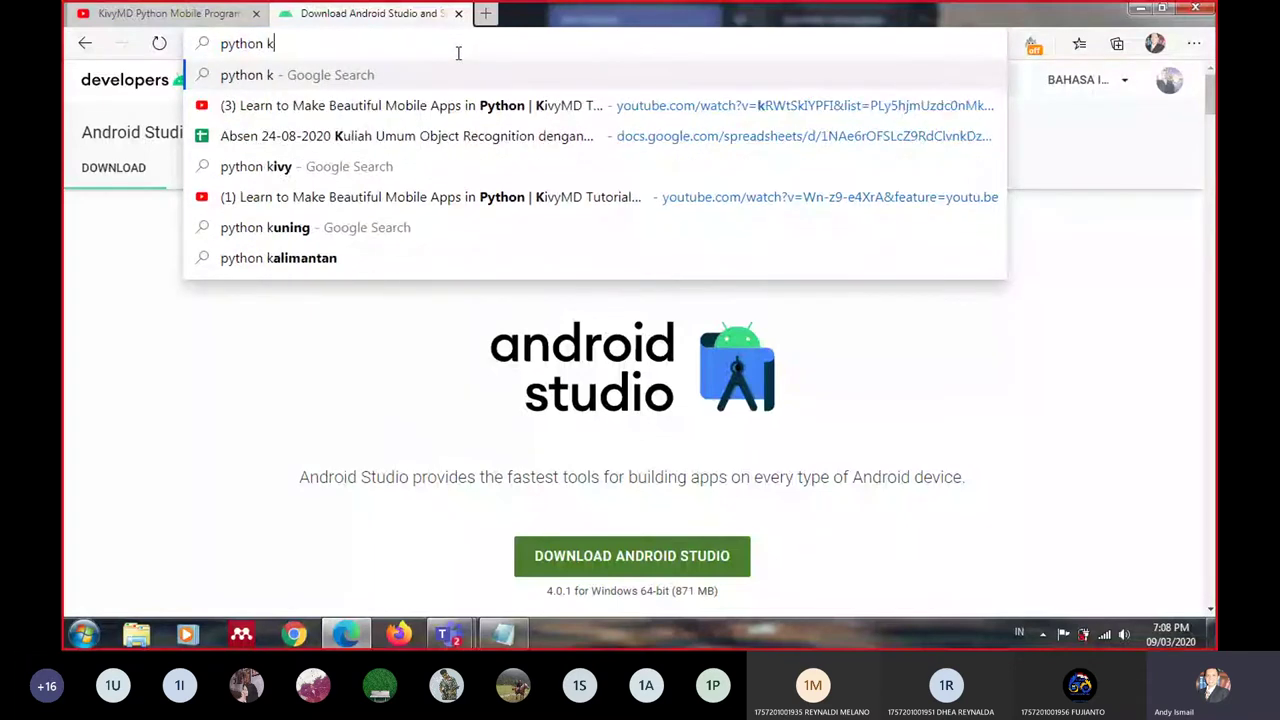
{"action": "type", "text": "ivy"}
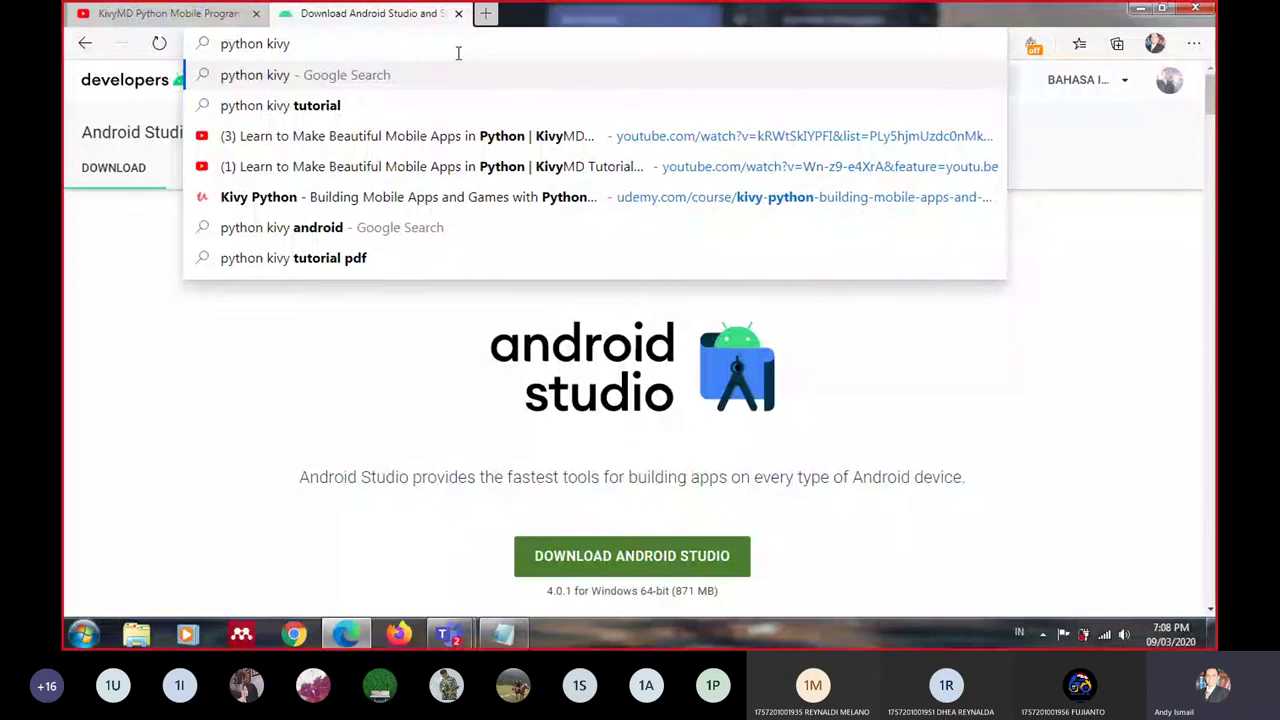
{"action": "key", "text": "Return"}
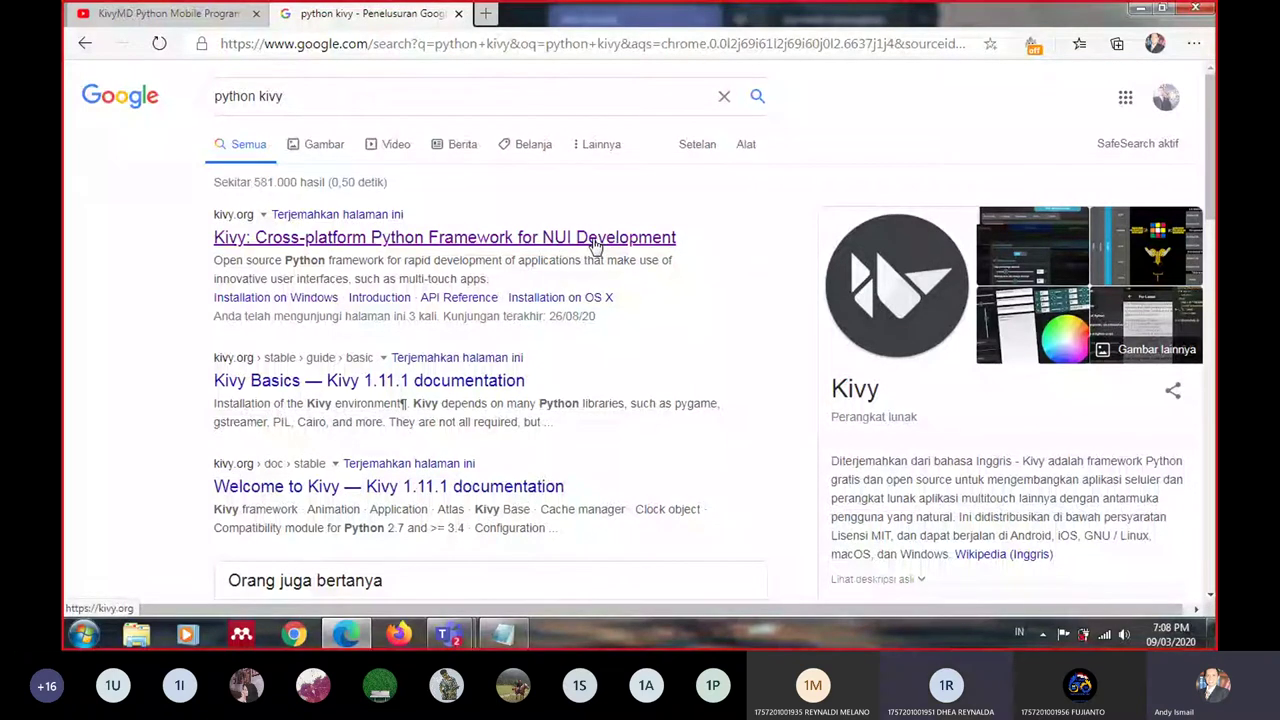
Open kivy.org from the results and scroll to its feature overview
{"action": "left_click", "coordinate": [508, 248]}
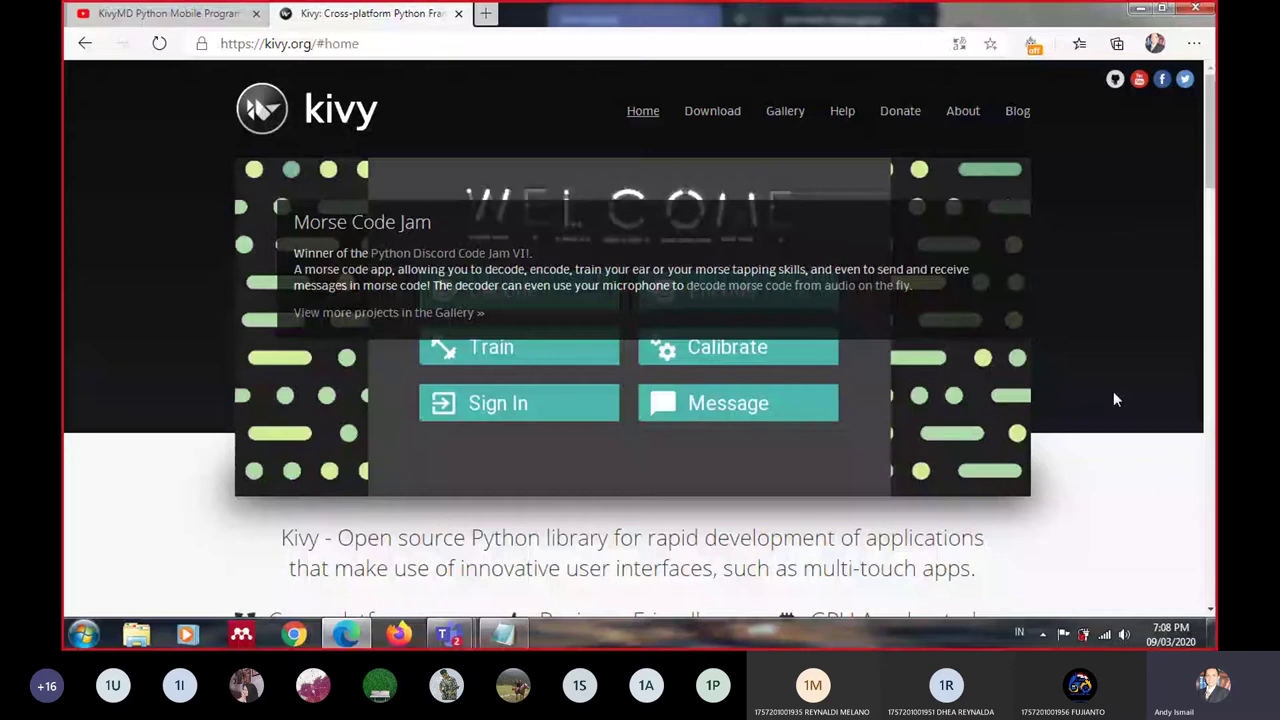
{"action": "scroll", "coordinate": [1115, 399], "scroll_direction": "down", "scroll_amount": 5}
{"action": "scroll", "coordinate": [1120, 404], "scroll_direction": "down", "scroll_amount": 1}
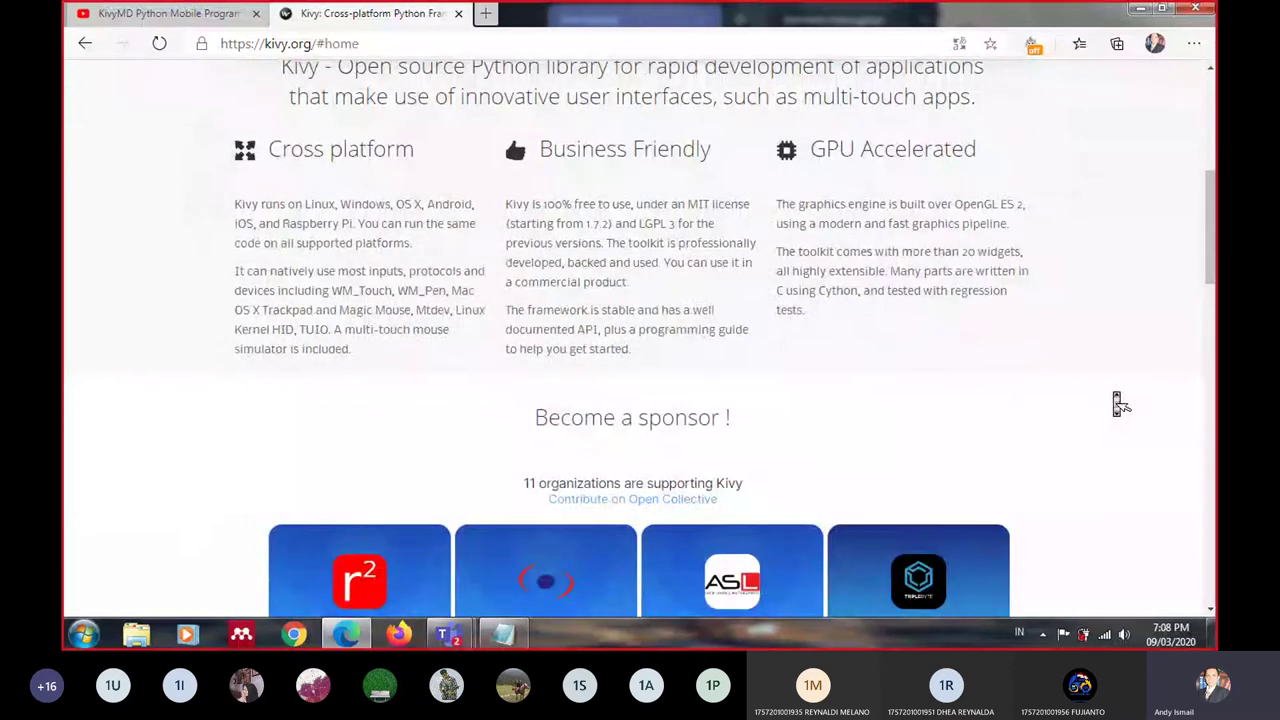
{"action": "scroll", "coordinate": [1120, 404], "scroll_direction": "down", "scroll_amount": 3}
{"action": "scroll", "coordinate": [1120, 404], "scroll_direction": "down", "scroll_amount": 3}
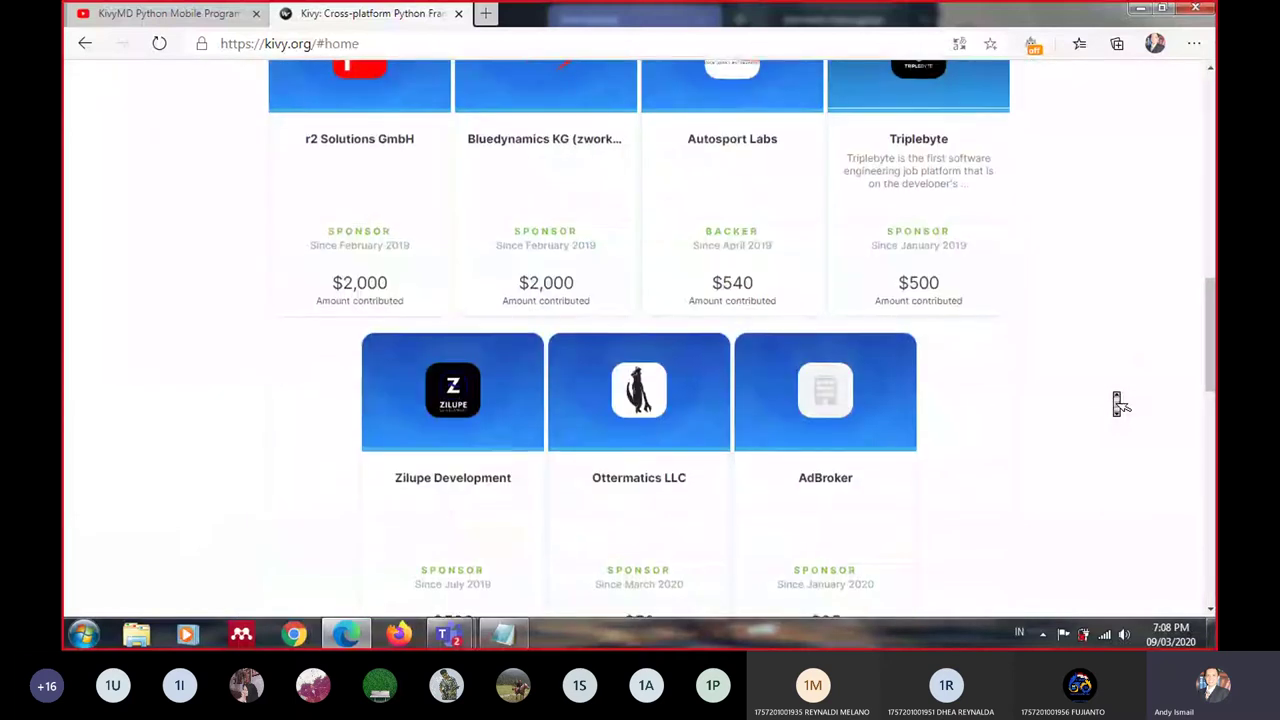
{"action": "scroll", "coordinate": [1120, 404], "scroll_direction": "up", "scroll_amount": 3}
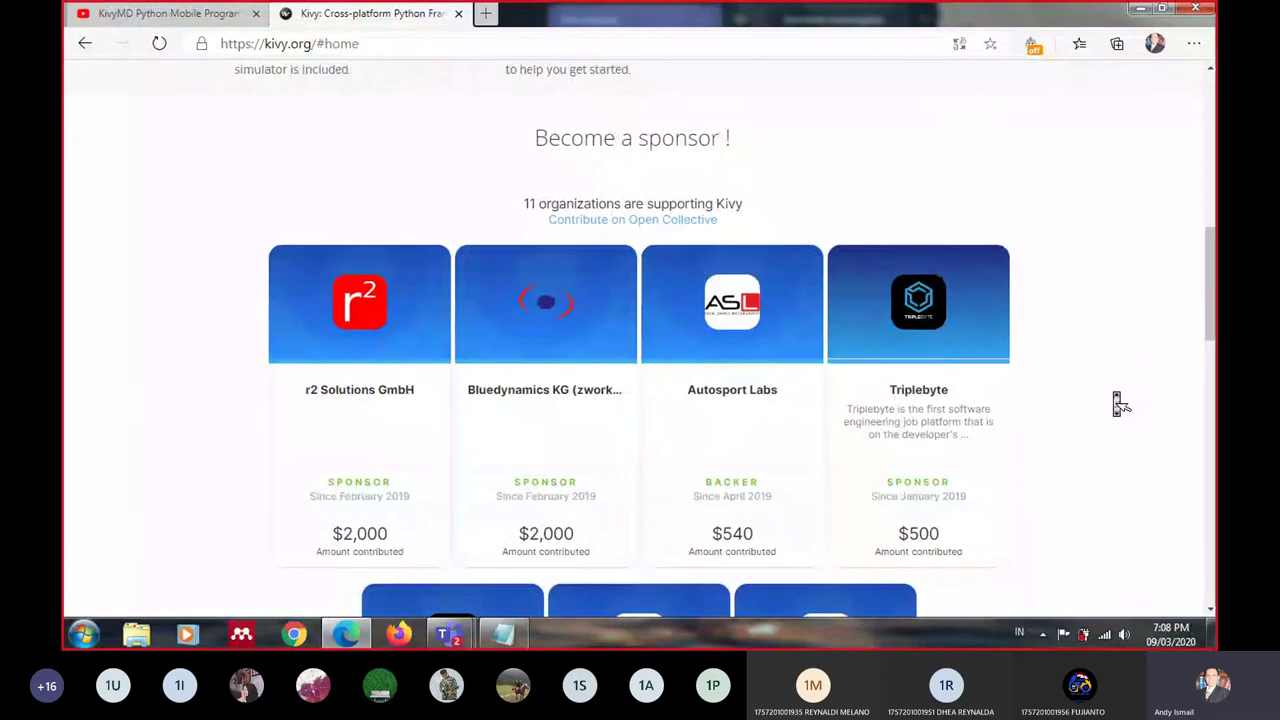
{"action": "scroll", "coordinate": [1120, 404], "scroll_direction": "up", "scroll_amount": 10}
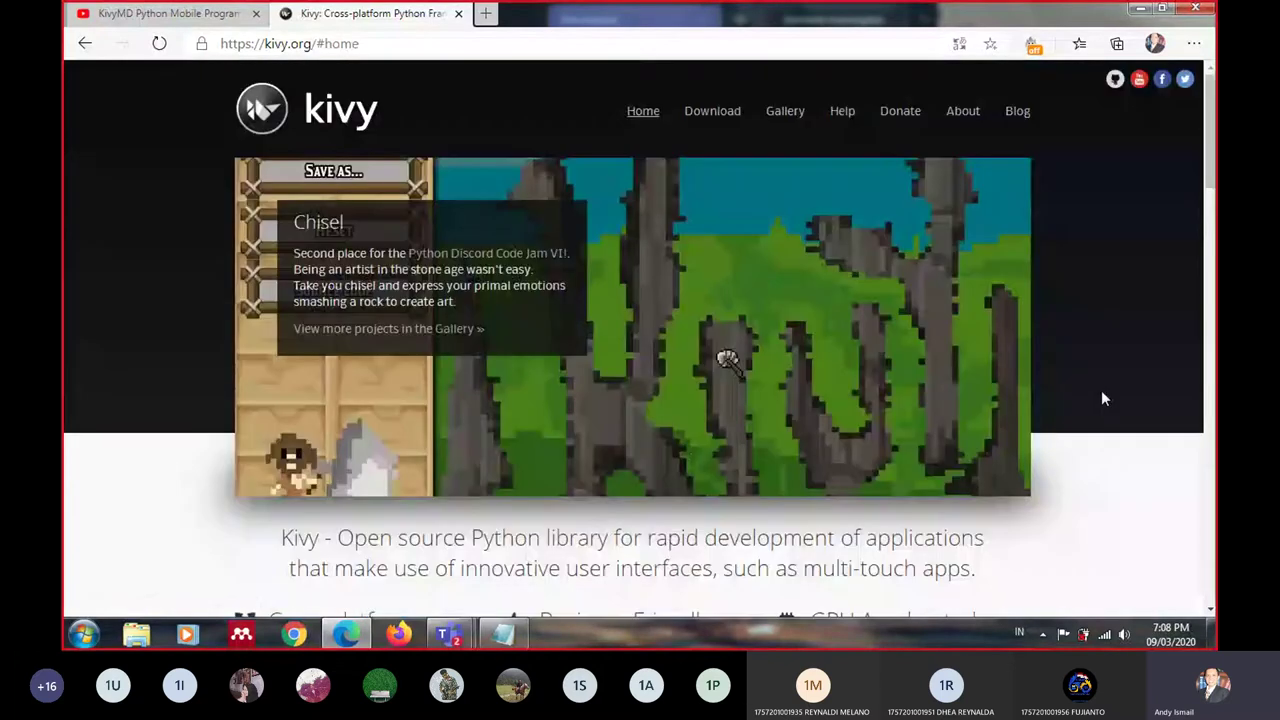
{"action": "scroll", "coordinate": [607, 512], "scroll_direction": "down", "scroll_amount": 2}
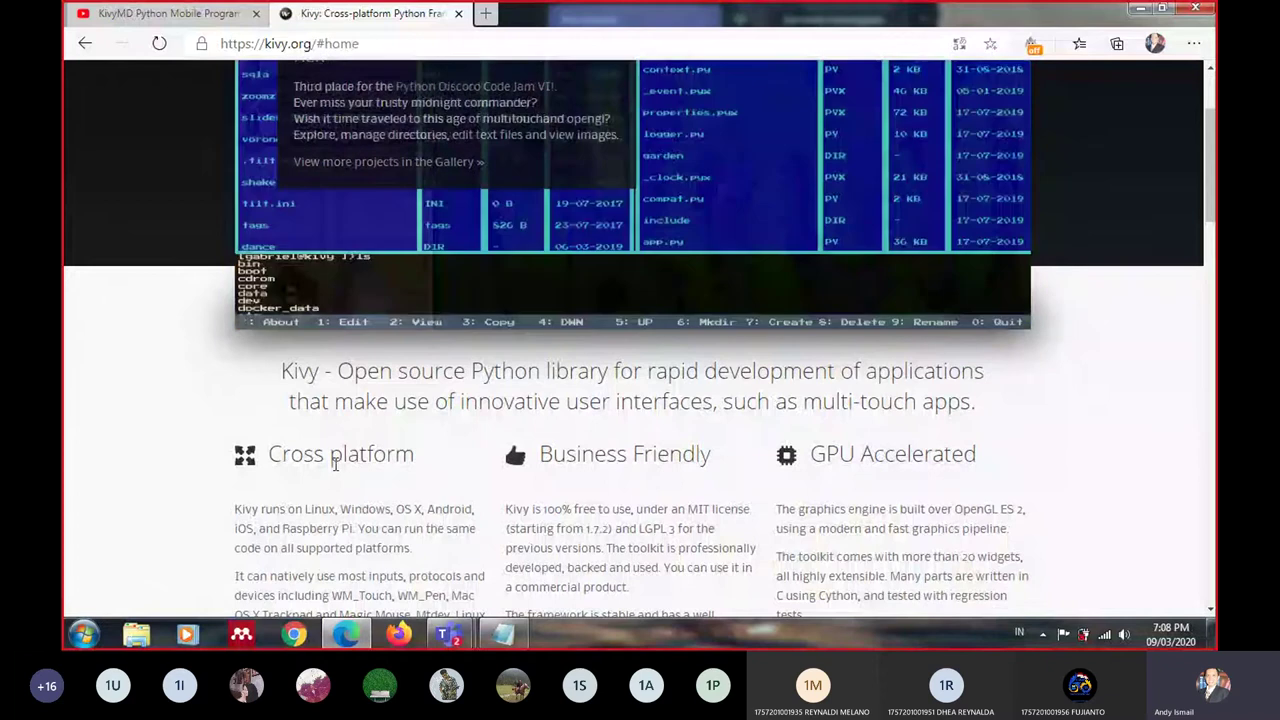
{"action": "scroll", "coordinate": [340, 477], "scroll_direction": "down", "scroll_amount": 3}
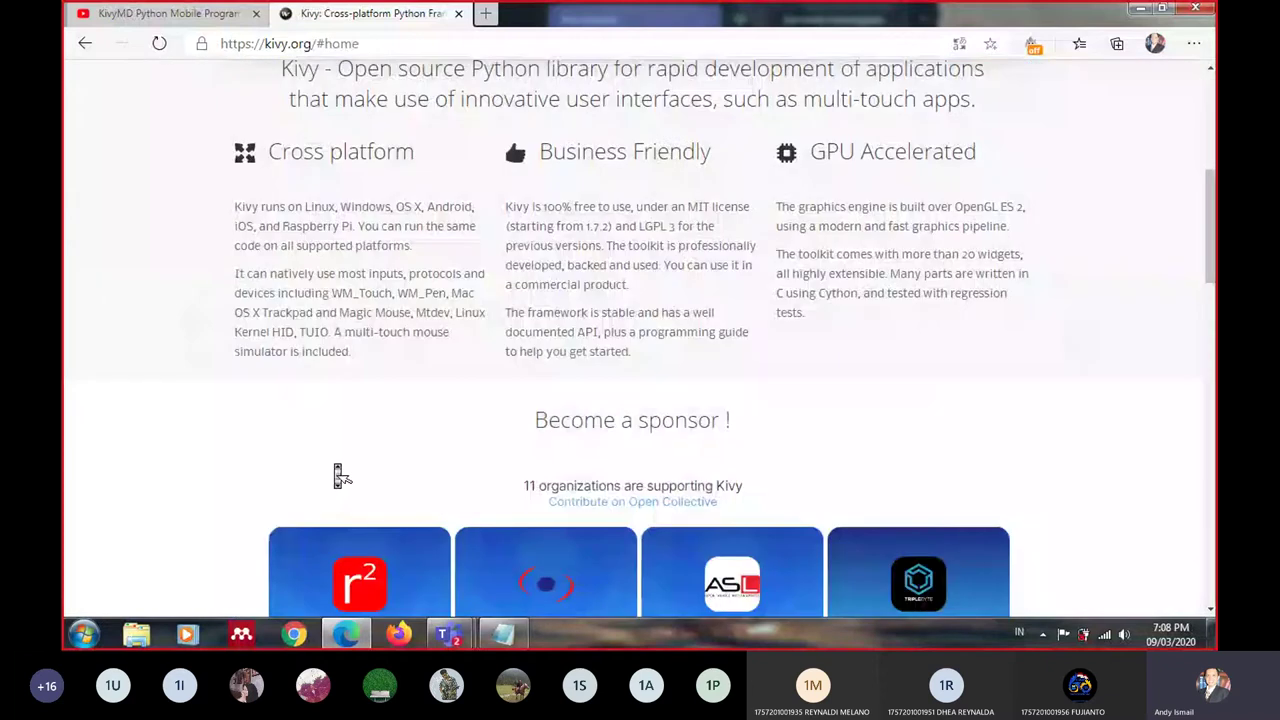
{"action": "scroll", "coordinate": [340, 477], "scroll_direction": "down", "scroll_amount": 1}
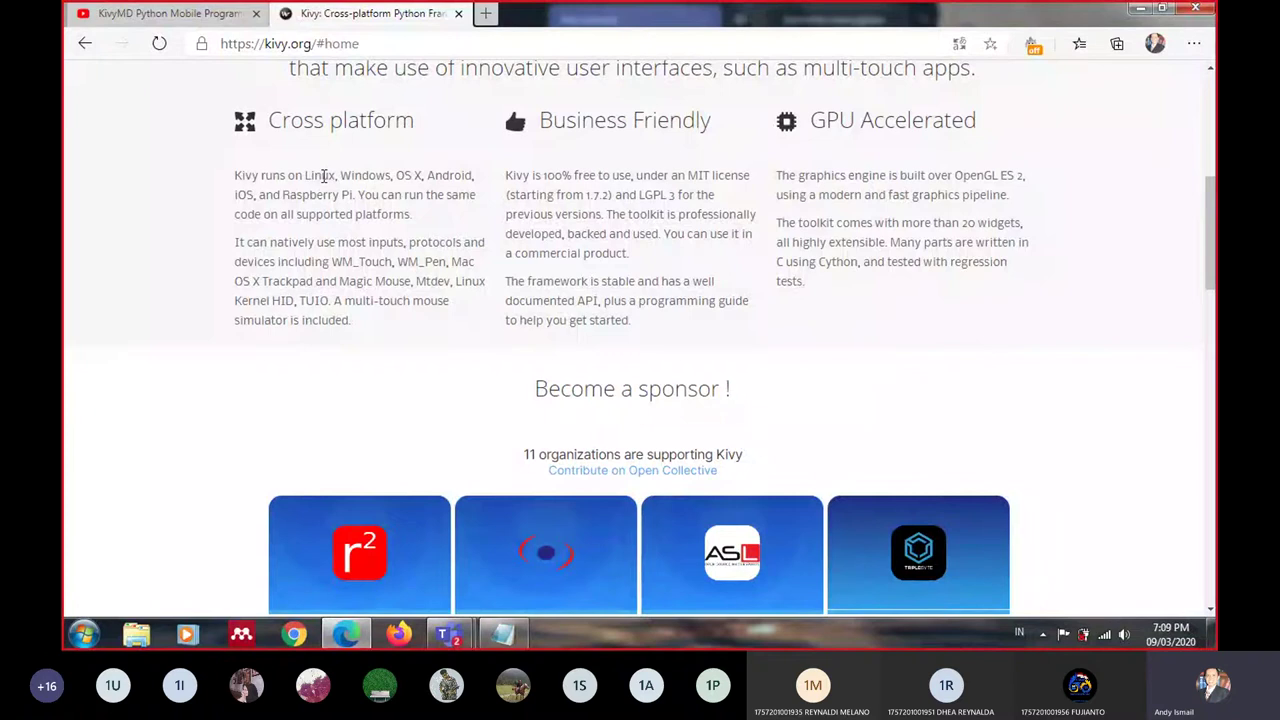
Highlight Linux, OS X, Android and Raspberry Pi in the Cross platform section
{"action": "double_click", "coordinate": [324, 176]}
{"action": "double_click", "coordinate": [405, 176]}
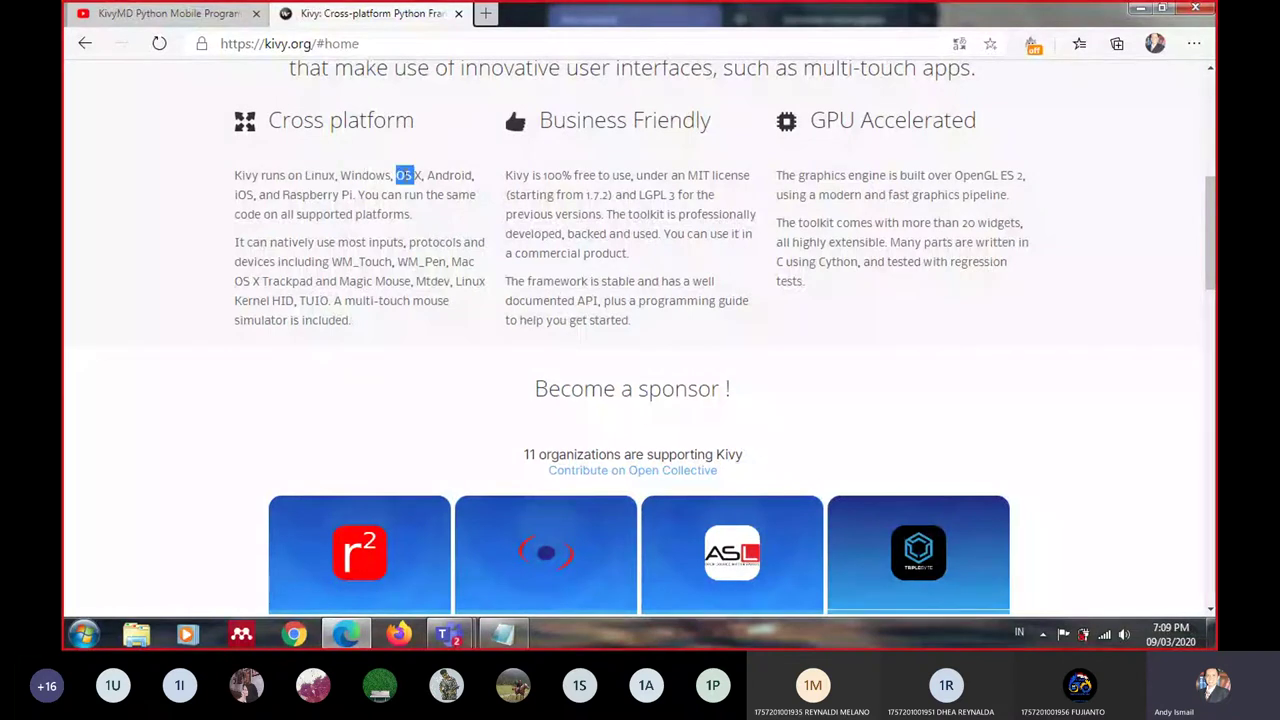
{"action": "left_click_drag", "start_coordinate": [396, 176], "coordinate": [422, 176]}
{"action": "double_click", "coordinate": [446, 176]}
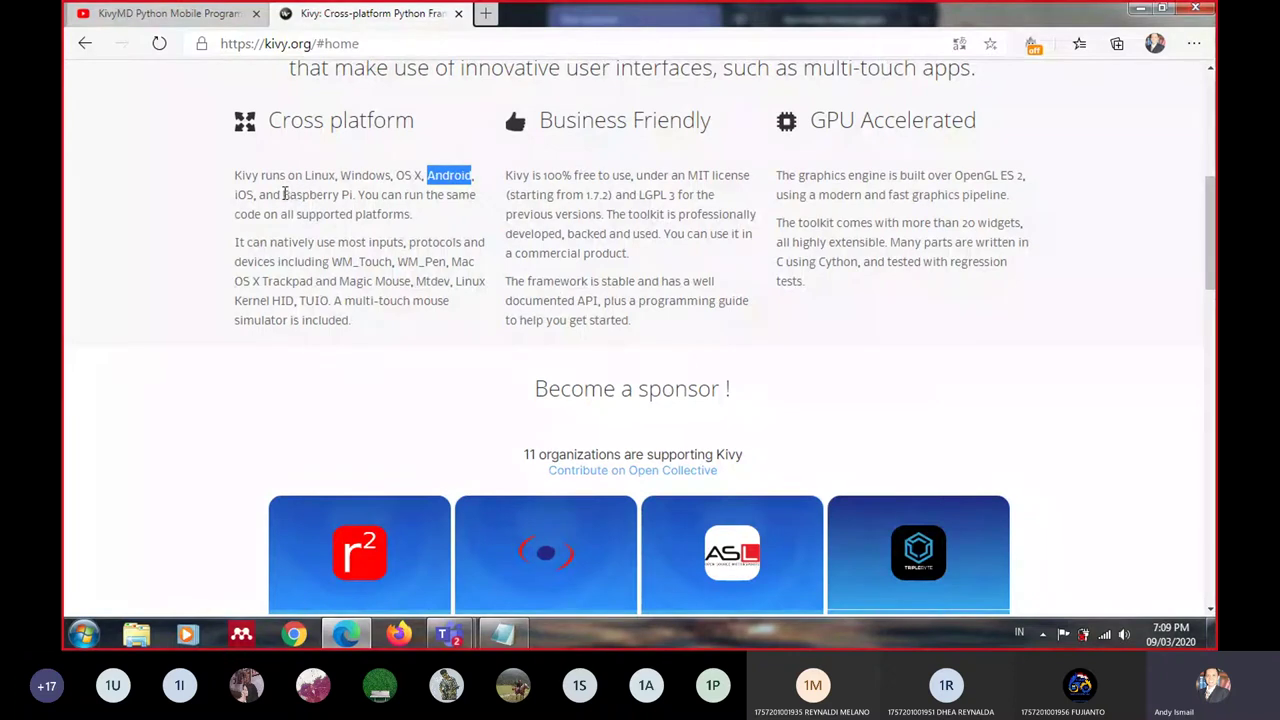
{"action": "left_click_drag", "start_coordinate": [284, 194], "coordinate": [351, 194]}
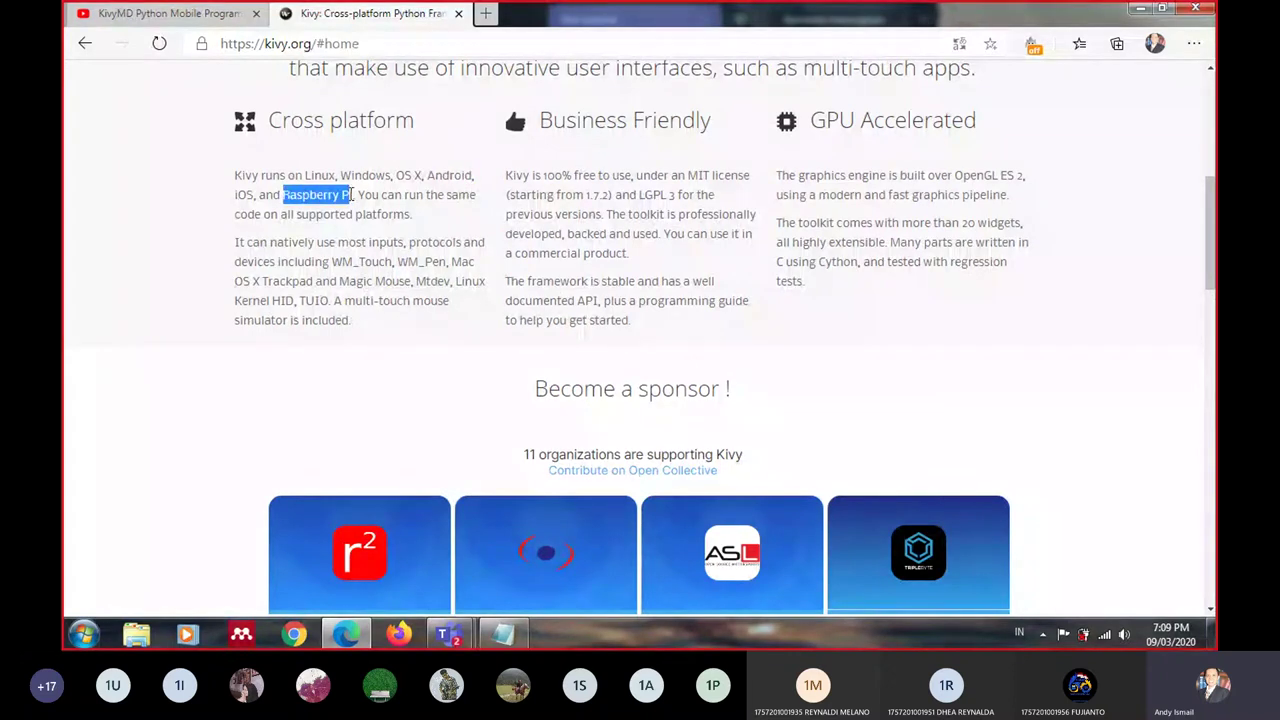
Clear the Raspberry Pi highlight and scroll back up the Kivy page
{"action": "left_click", "coordinate": [437, 280]}
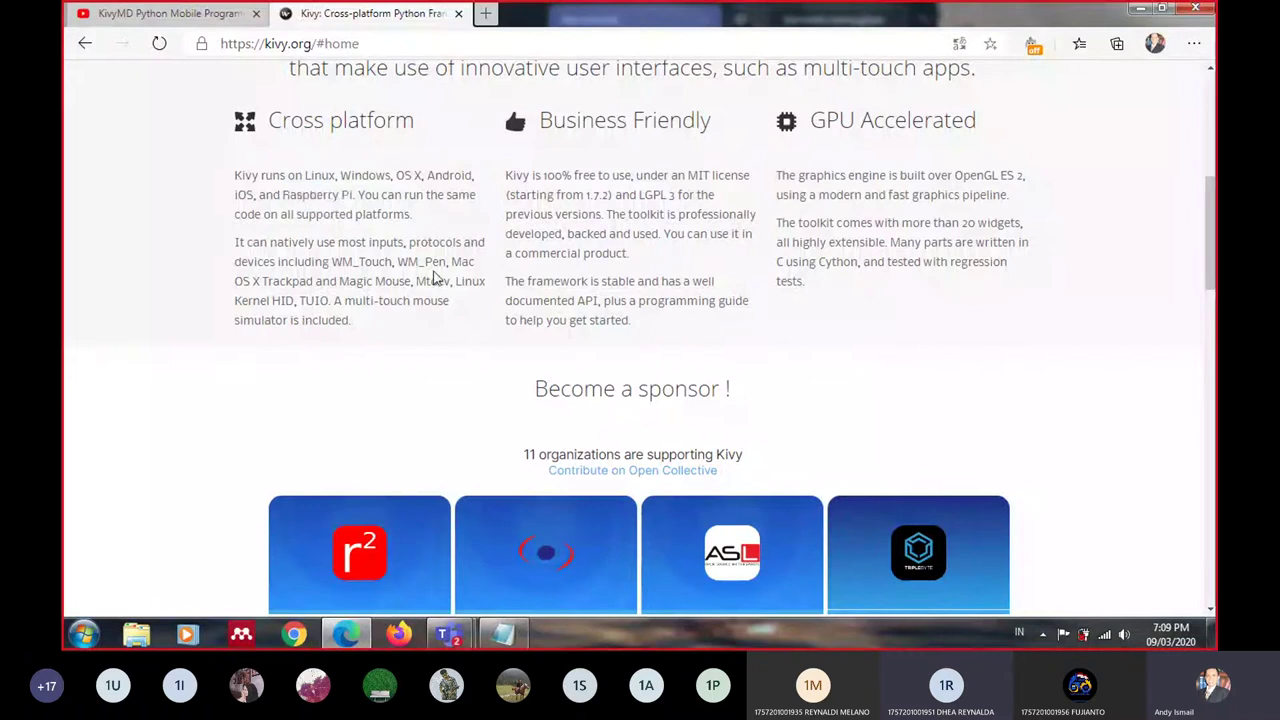
{"action": "scroll", "coordinate": [440, 283], "scroll_direction": "down", "scroll_amount": 2}
{"action": "scroll", "coordinate": [437, 283], "scroll_direction": "up", "scroll_amount": 4}
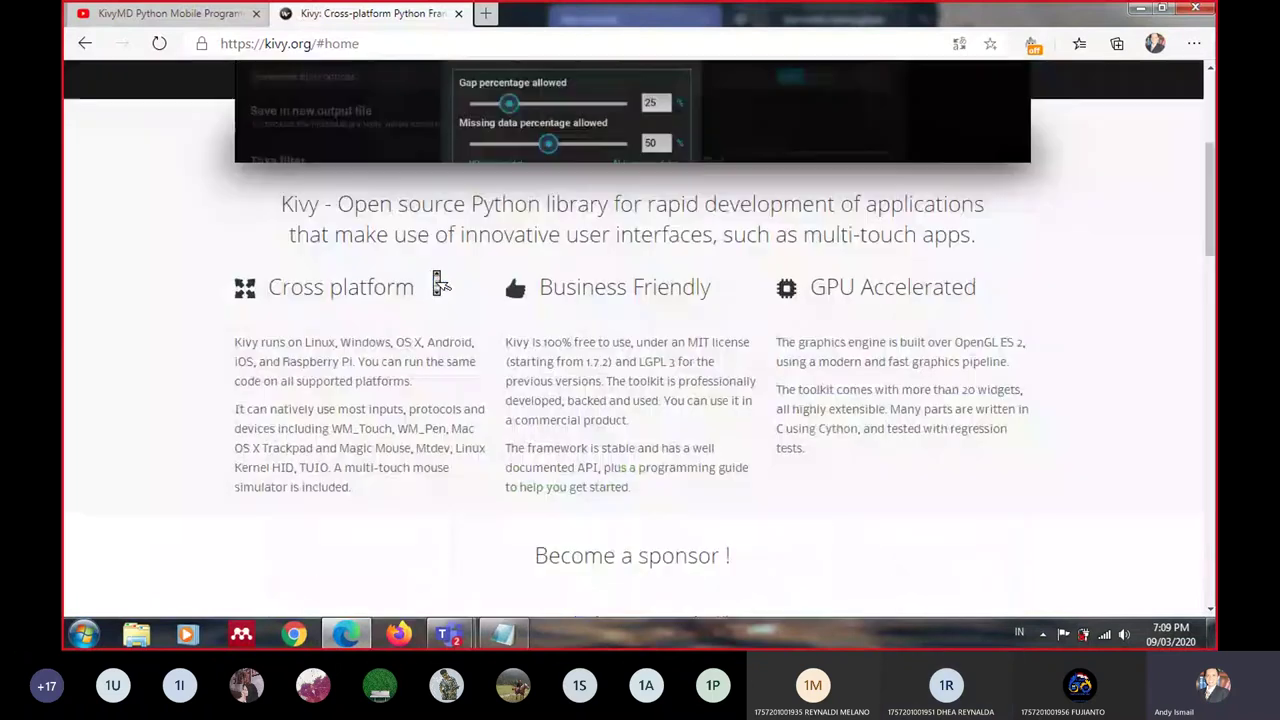
{"action": "scroll", "coordinate": [440, 283], "scroll_direction": "up", "scroll_amount": 2}
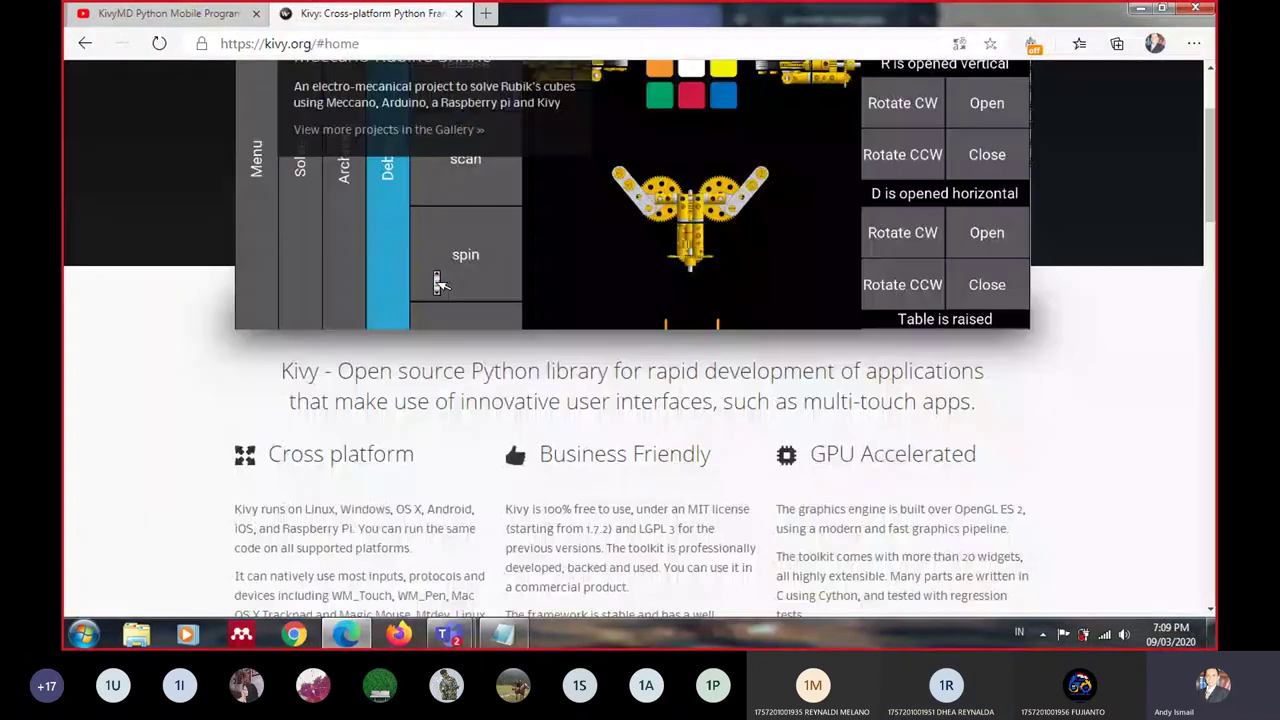
{"action": "scroll", "coordinate": [437, 283], "scroll_direction": "up", "scroll_amount": 2}
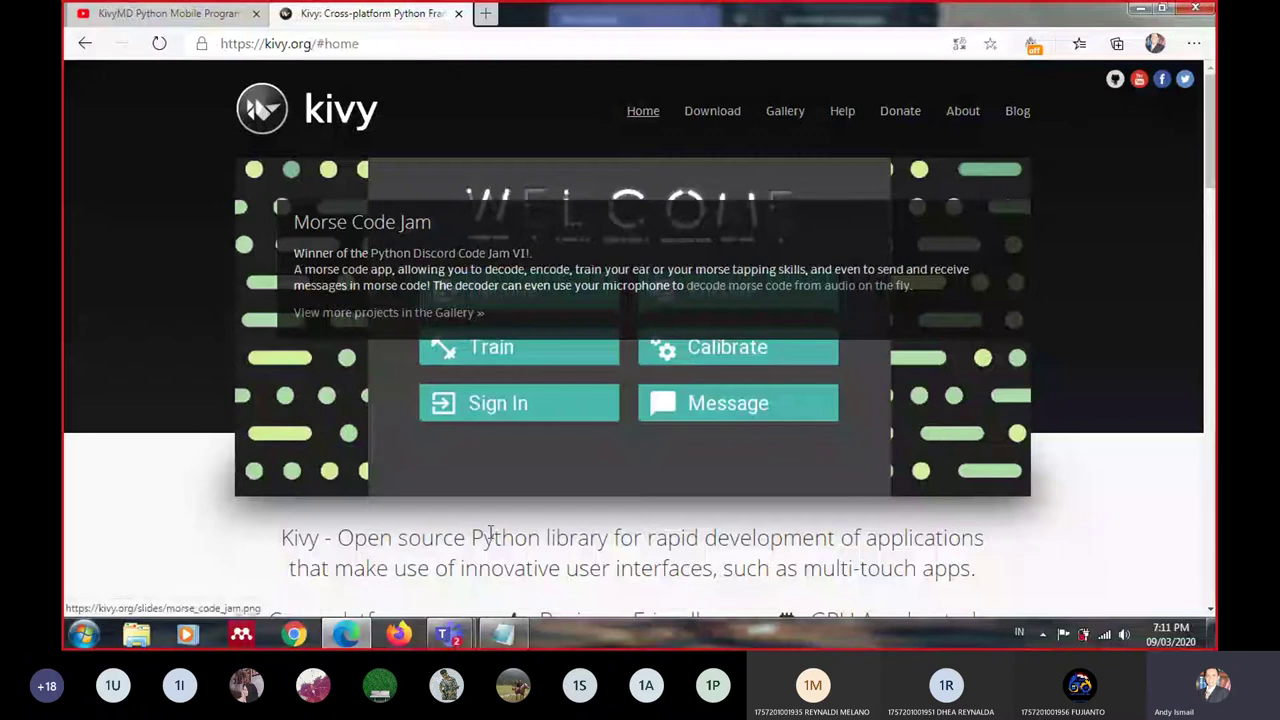
Highlight 'MIT license', then bring the Teams meeting window to the front
{"action": "scroll", "coordinate": [490, 532], "scroll_direction": "down", "scroll_amount": 3}
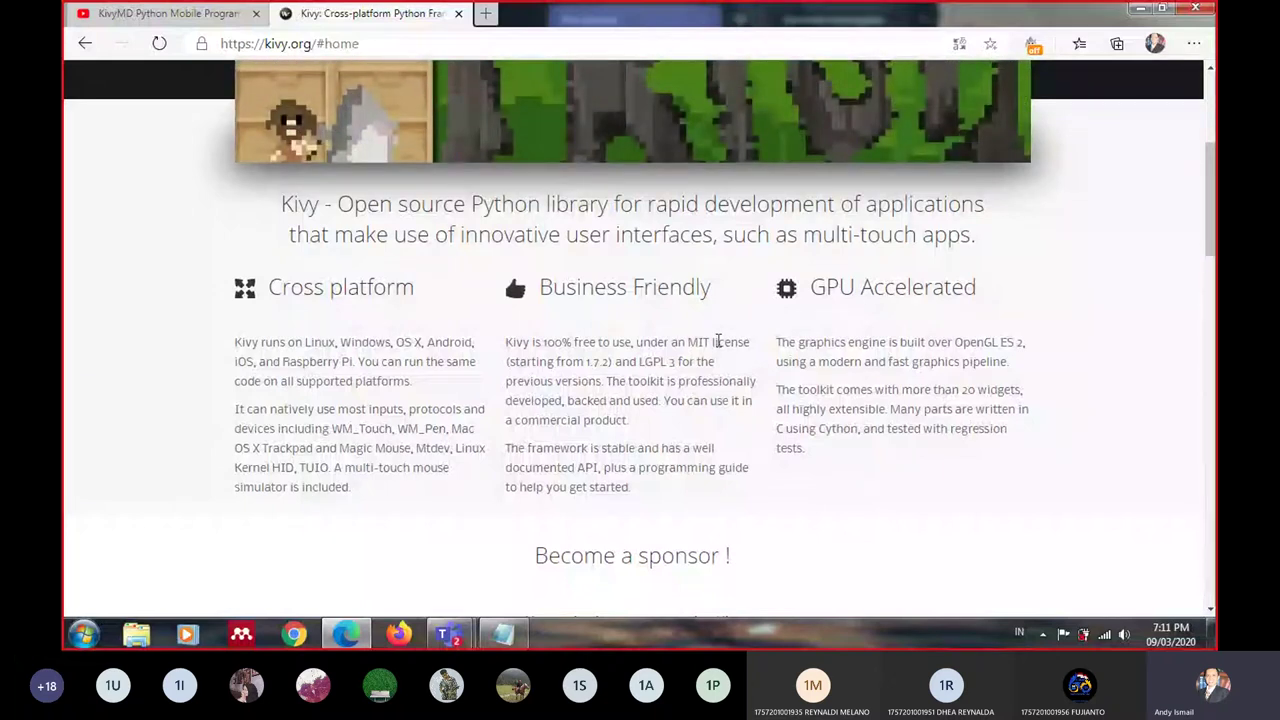
{"action": "left_click_drag", "start_coordinate": [688, 341], "coordinate": [751, 342]}
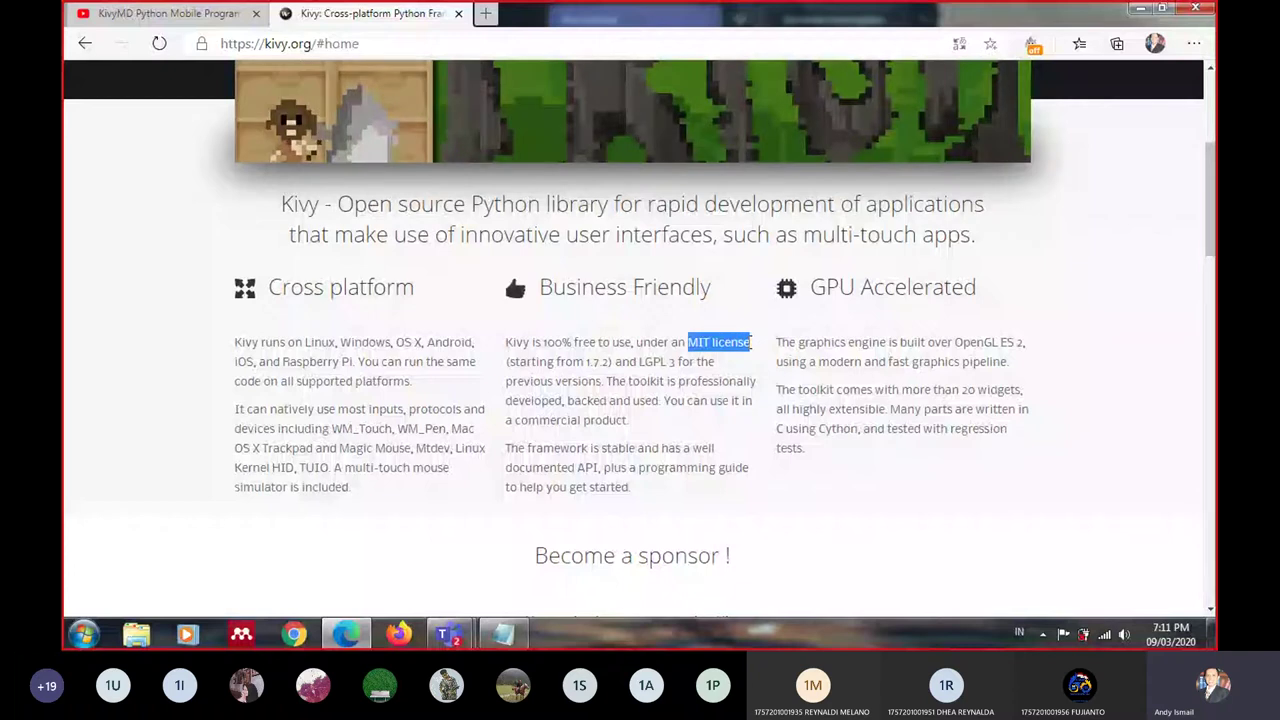
{"action": "left_click", "coordinate": [449, 634]}
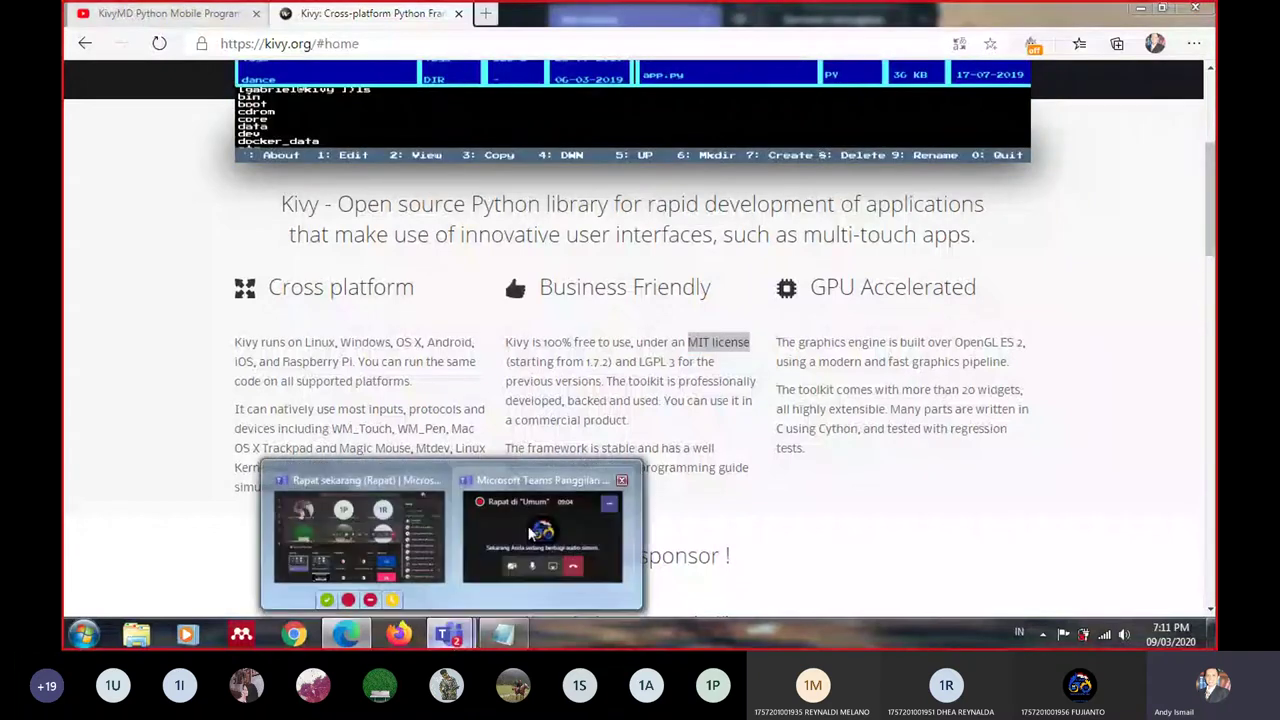
{"action": "left_click", "coordinate": [381, 527]}
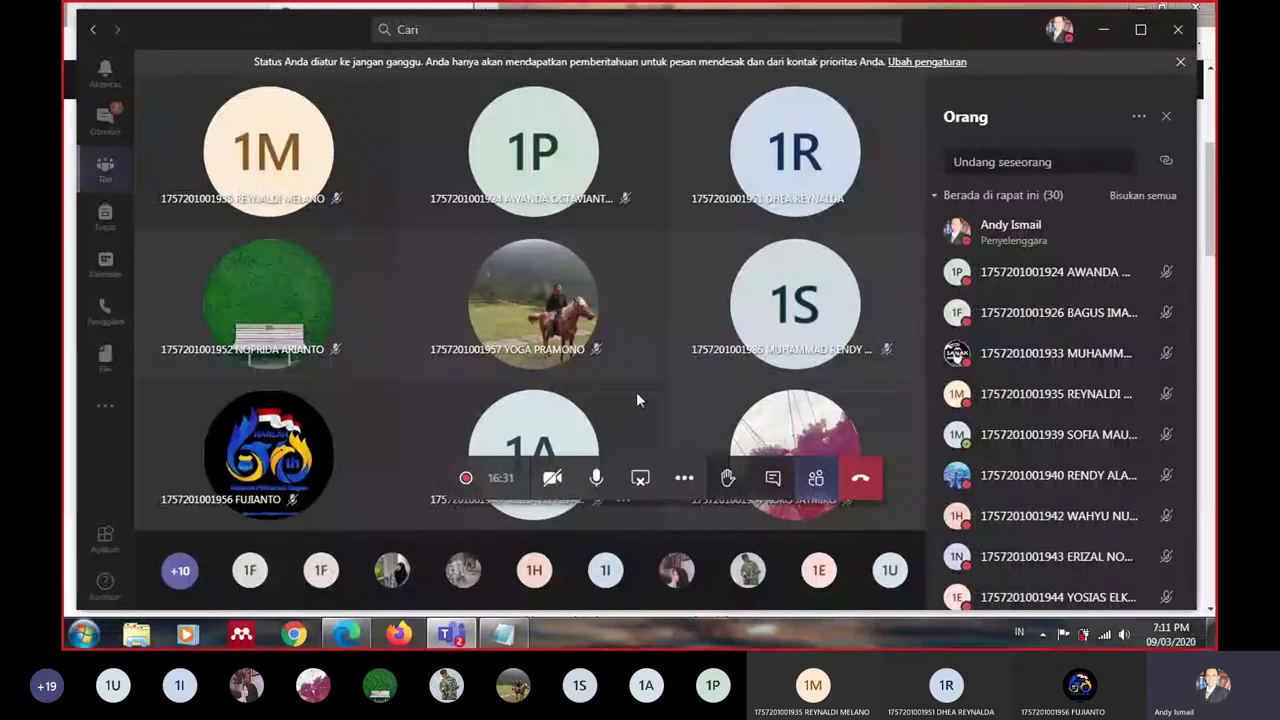
Bring Edge back in front on the kivy.org home page, scrolled to the top
{"action": "left_click", "coordinate": [345, 635]}
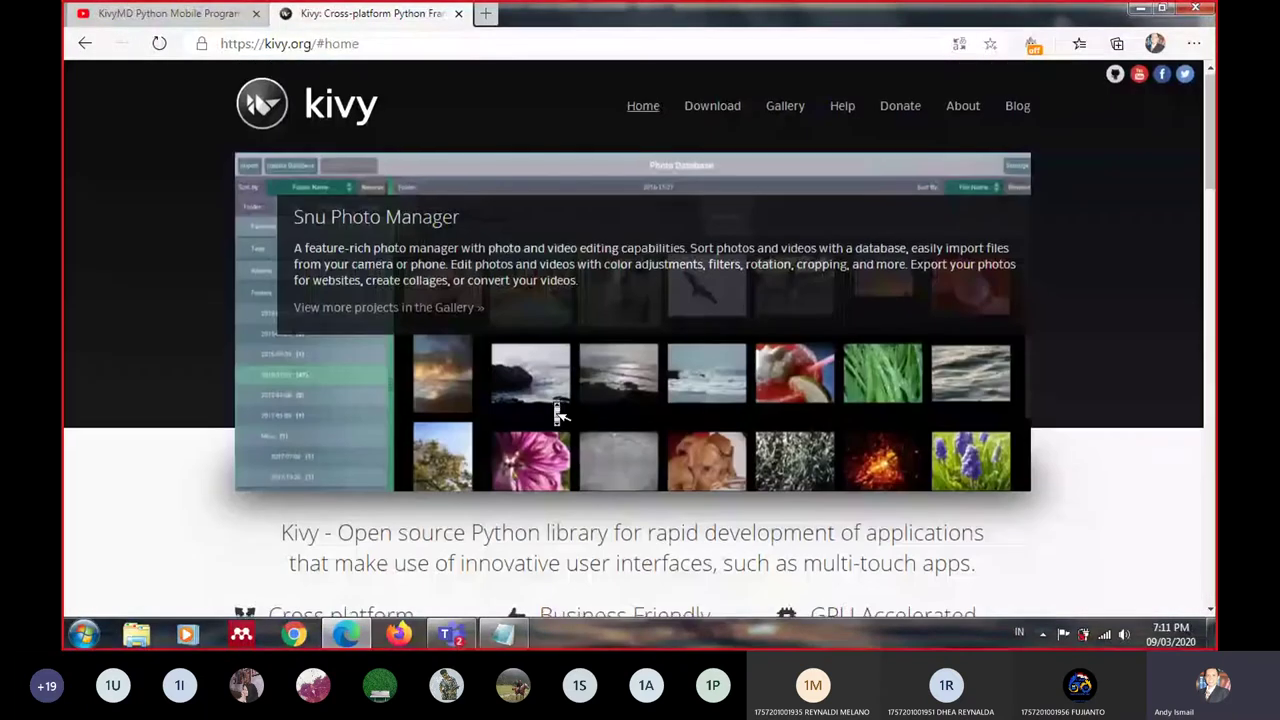
{"action": "scroll", "coordinate": [557, 412], "scroll_direction": "up", "scroll_amount": 2}
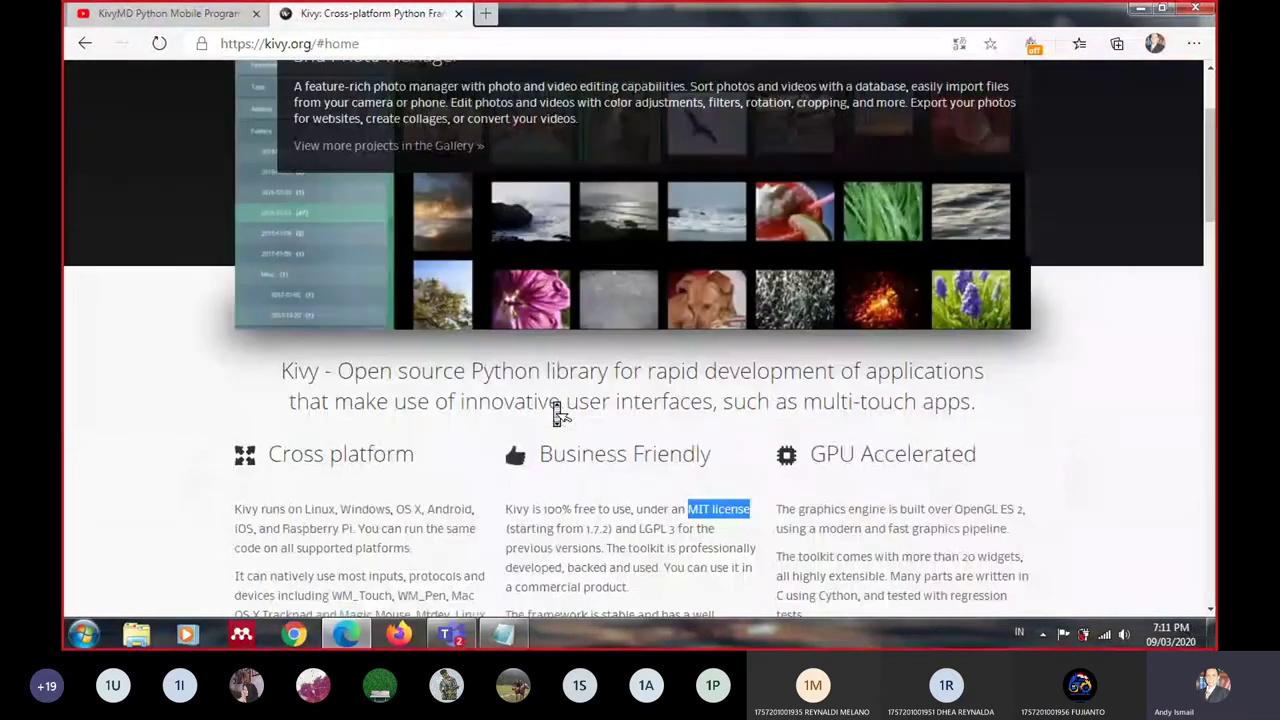
{"action": "scroll", "coordinate": [557, 412], "scroll_direction": "down", "scroll_amount": 1}
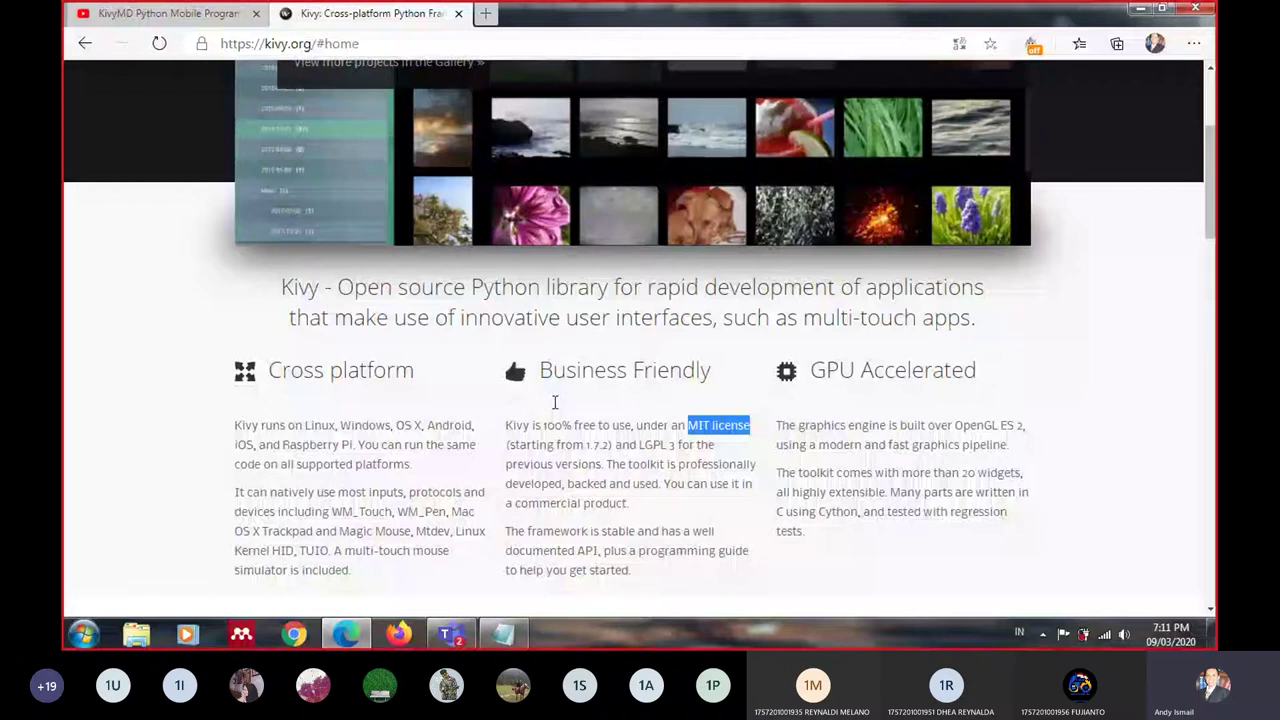
{"action": "scroll", "coordinate": [555, 402], "scroll_direction": "up", "scroll_amount": 3}
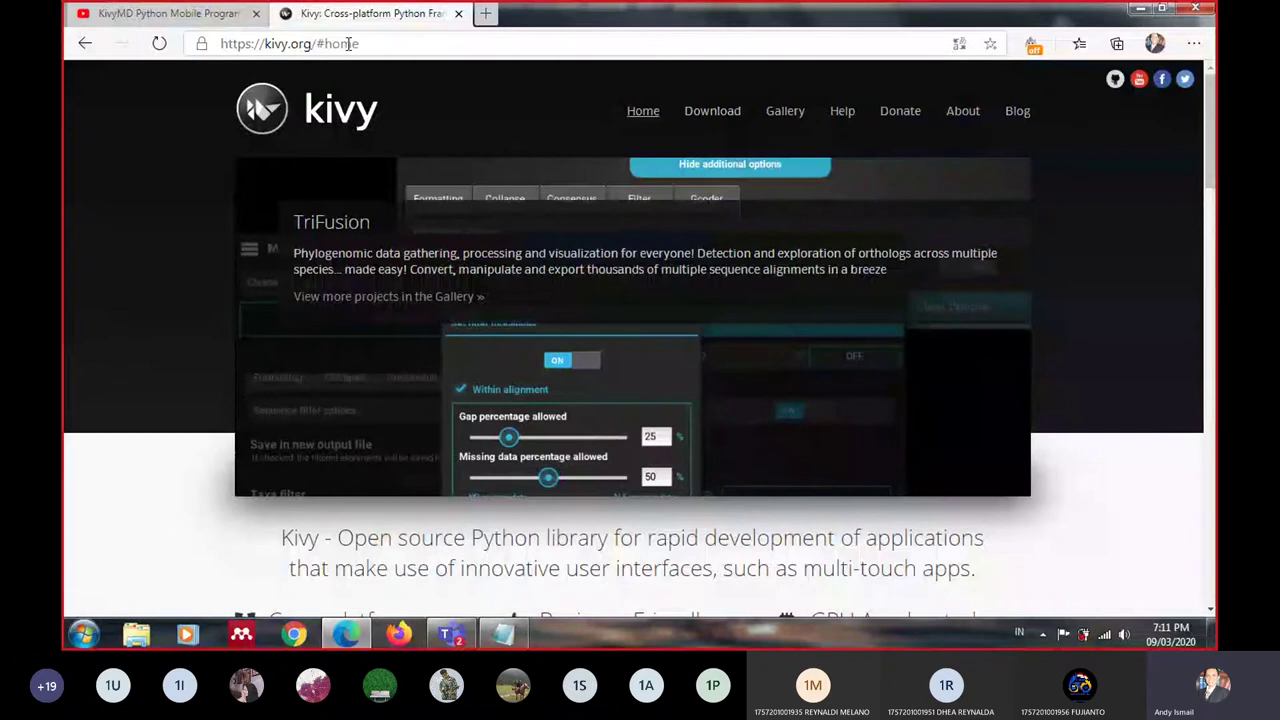
Run a Google search for 'kivy' from the address bar
{"action": "left_click", "coordinate": [348, 46]}
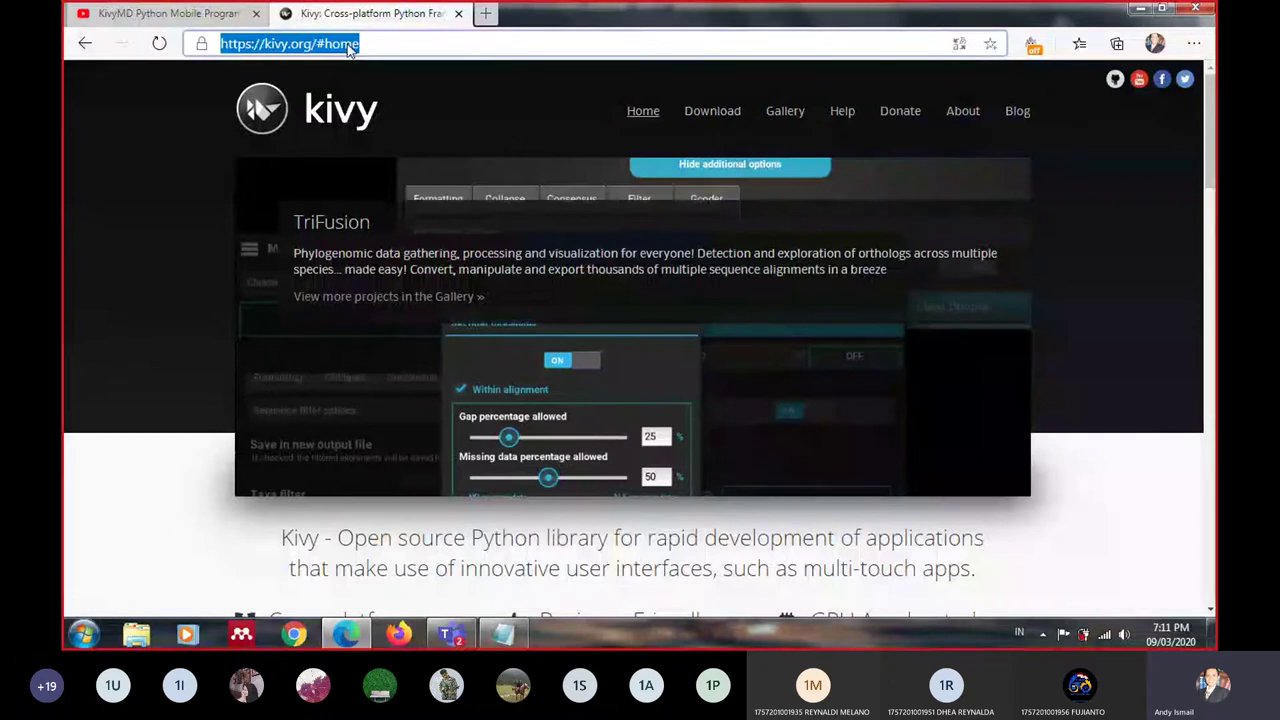
{"action": "type", "text": "ki"}
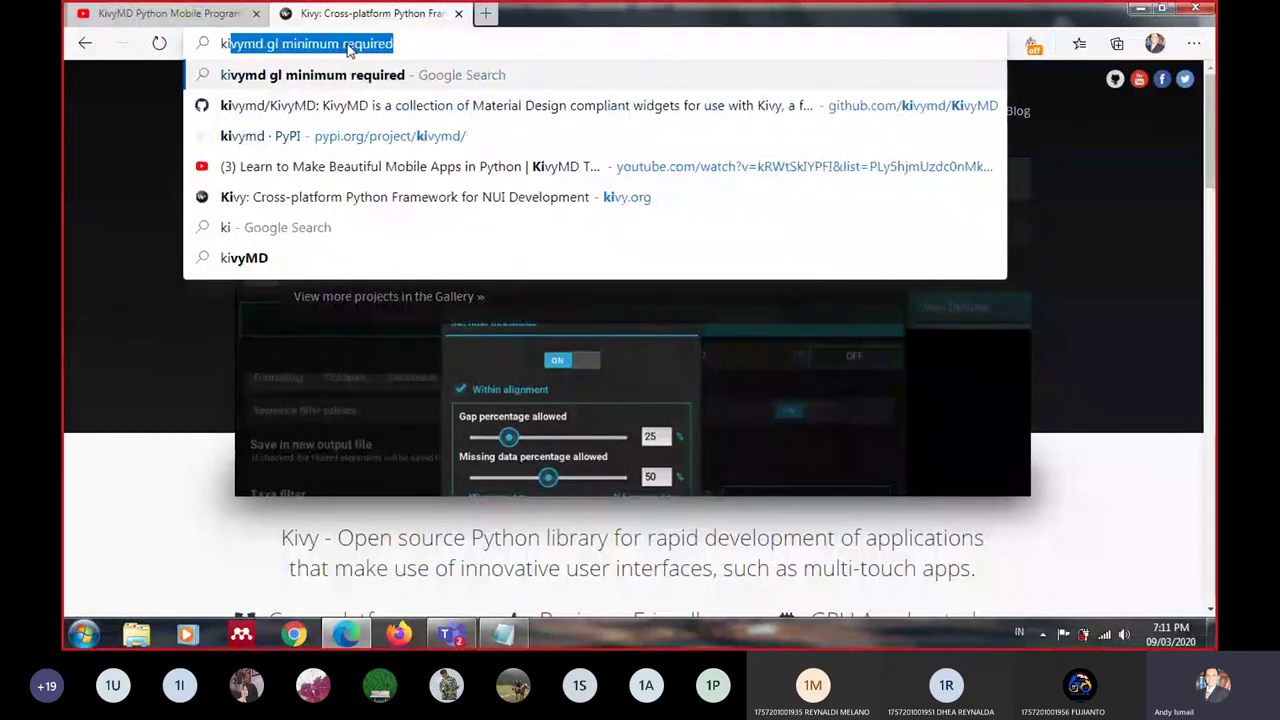
{"action": "type", "text": "vy"}
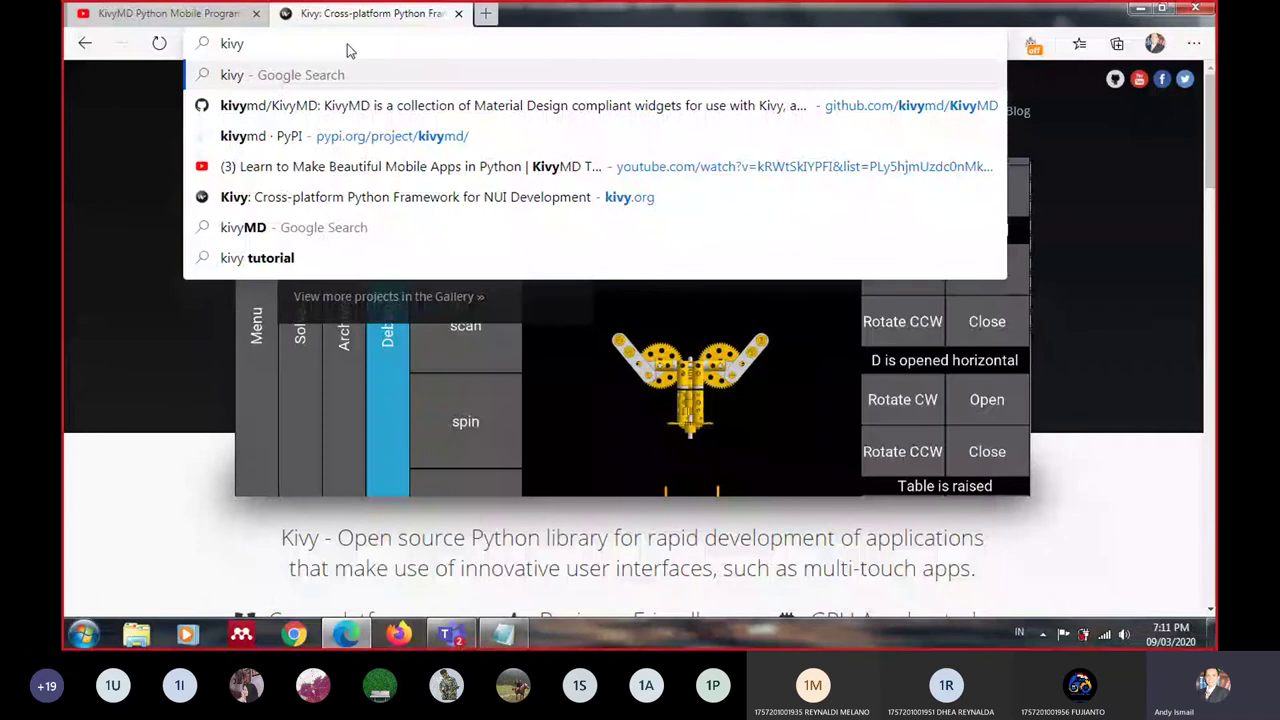
{"action": "key", "text": "Return"}
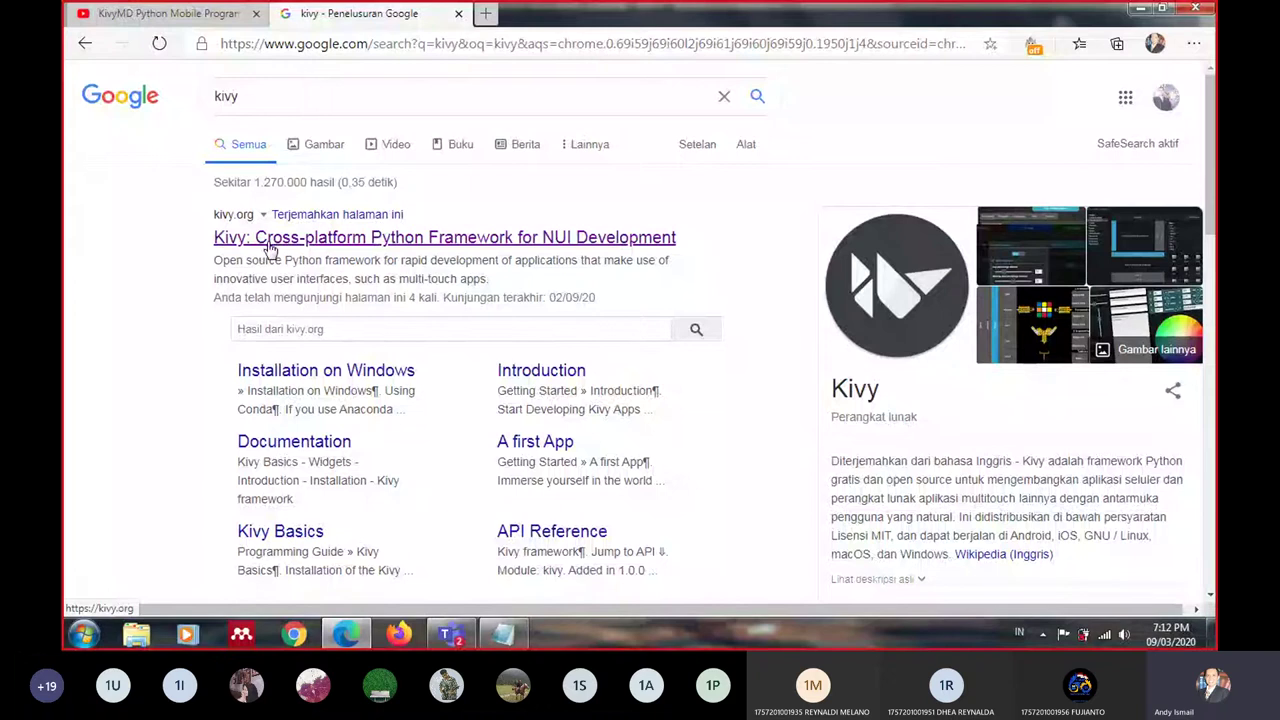
Refine the Google query to 'kivy python'
{"action": "left_click", "coordinate": [250, 97]}
{"action": "type", "text": "p"}
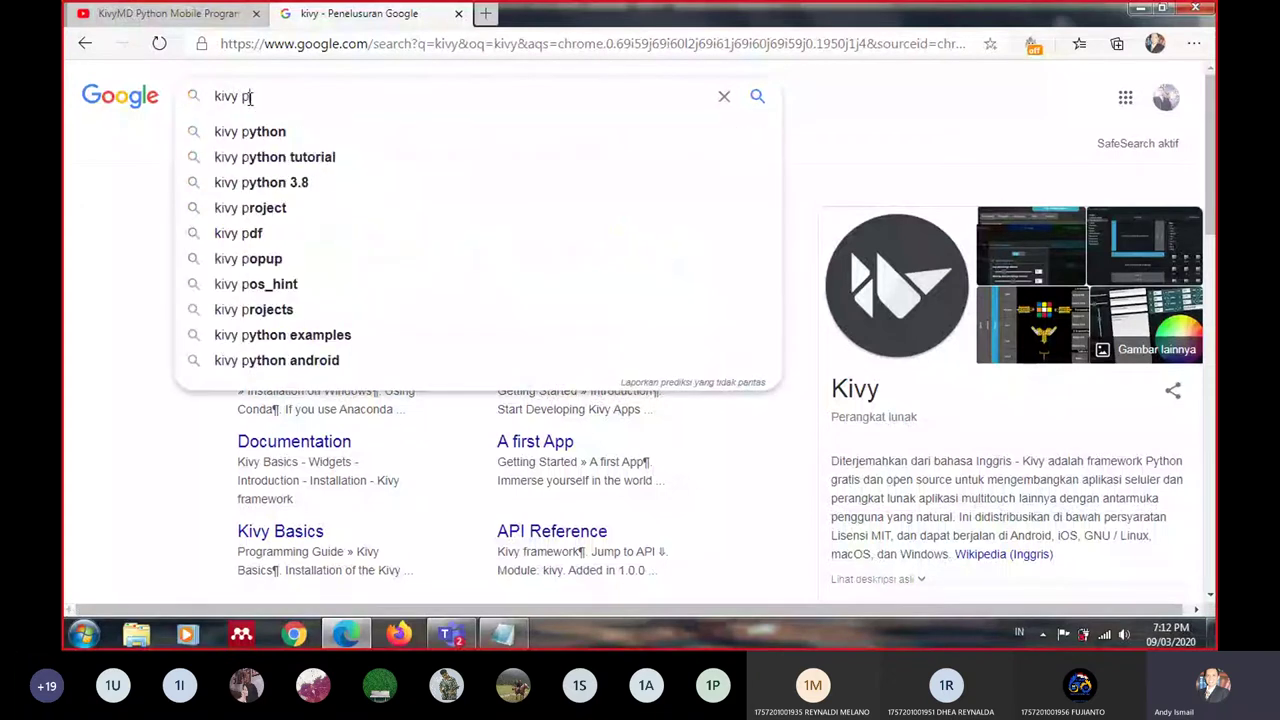
{"action": "type", "text": "ython"}
{"action": "key", "text": "Return"}
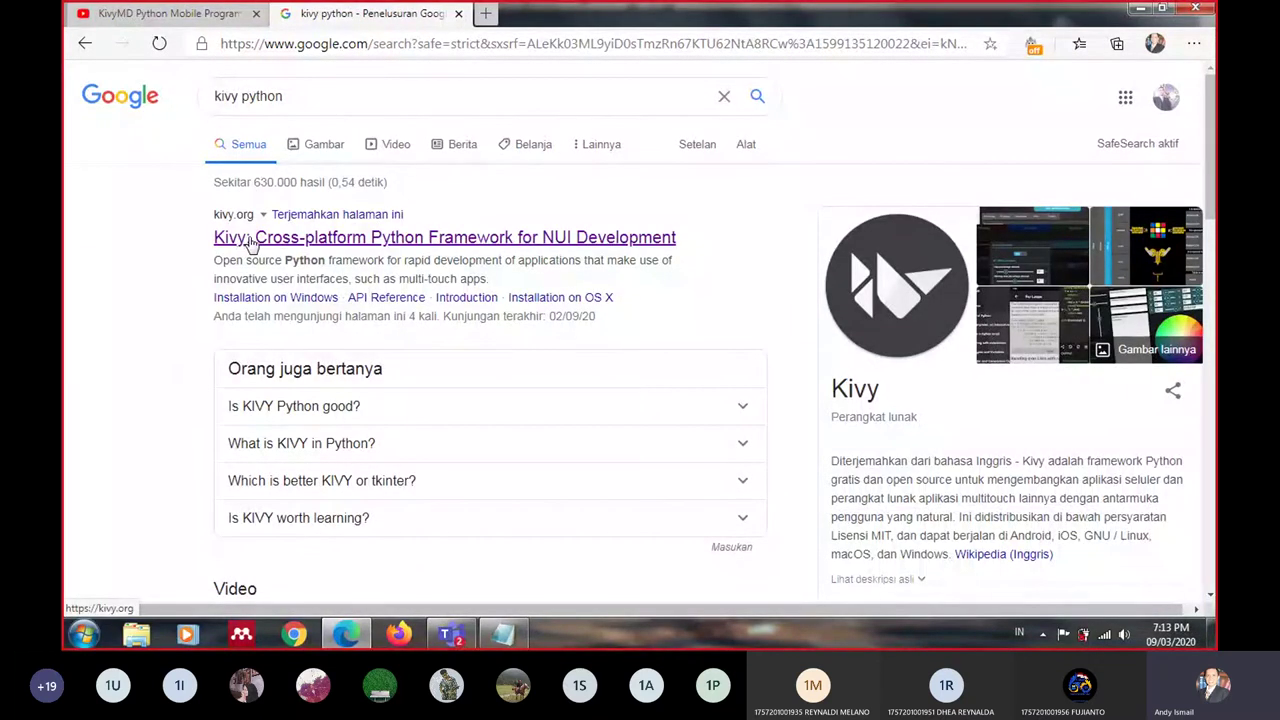
Open the kivy.org result and go to its Download page for version 1.11.0
{"action": "left_click", "coordinate": [251, 243]}
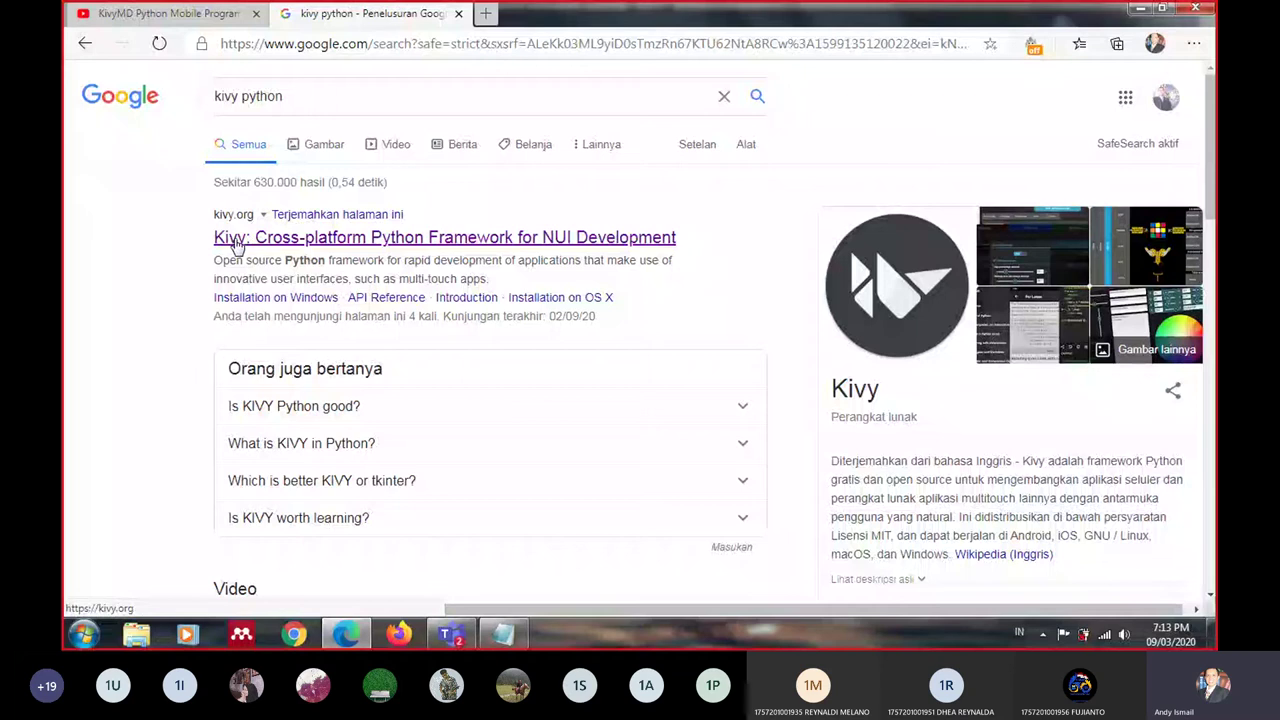
{"action": "left_click", "coordinate": [237, 246]}
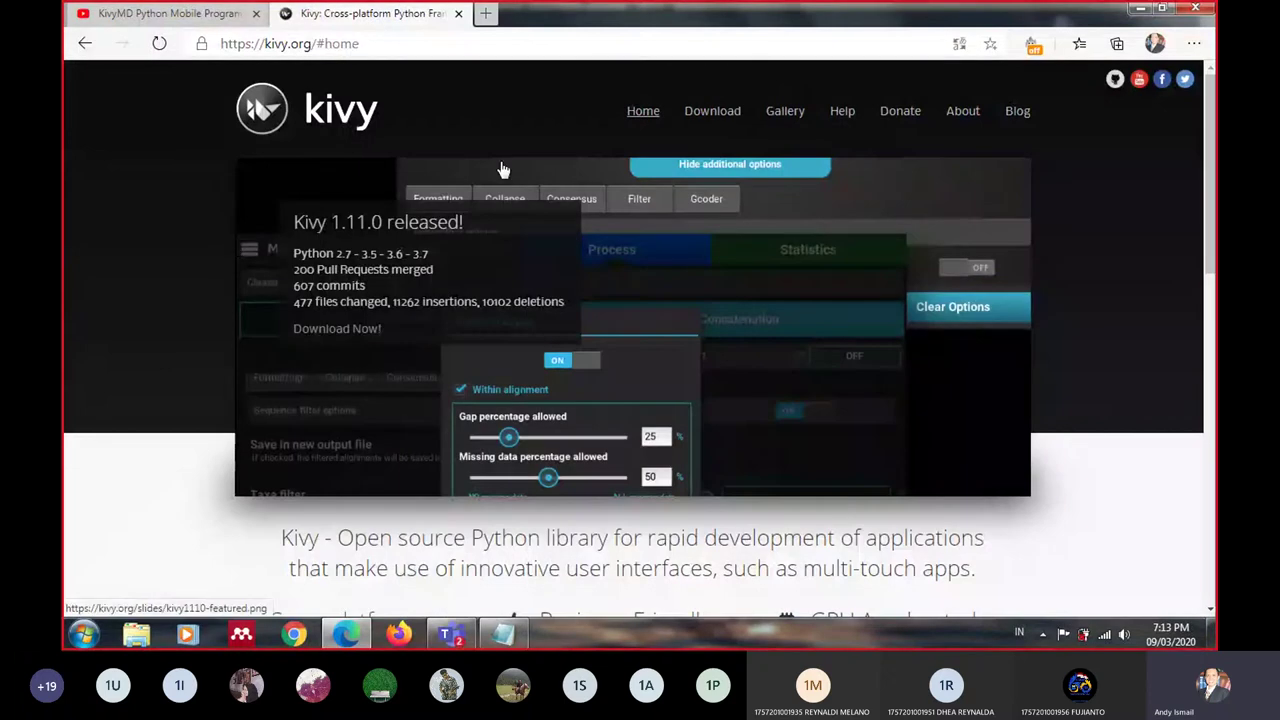
{"action": "left_click", "coordinate": [698, 121]}
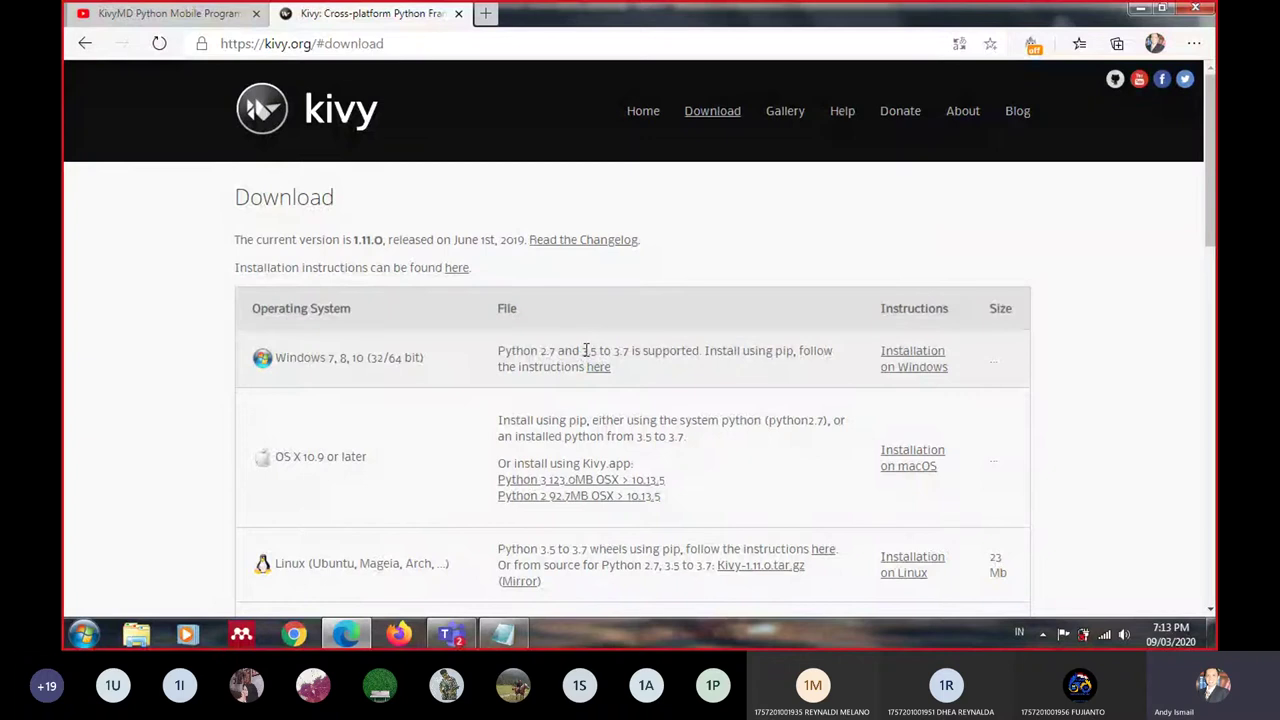
Highlight Python 3.5 and 2.7 for Windows, go back to the Kivy home page, then open a new tab
{"action": "left_click_drag", "start_coordinate": [583, 351], "coordinate": [598, 351]}
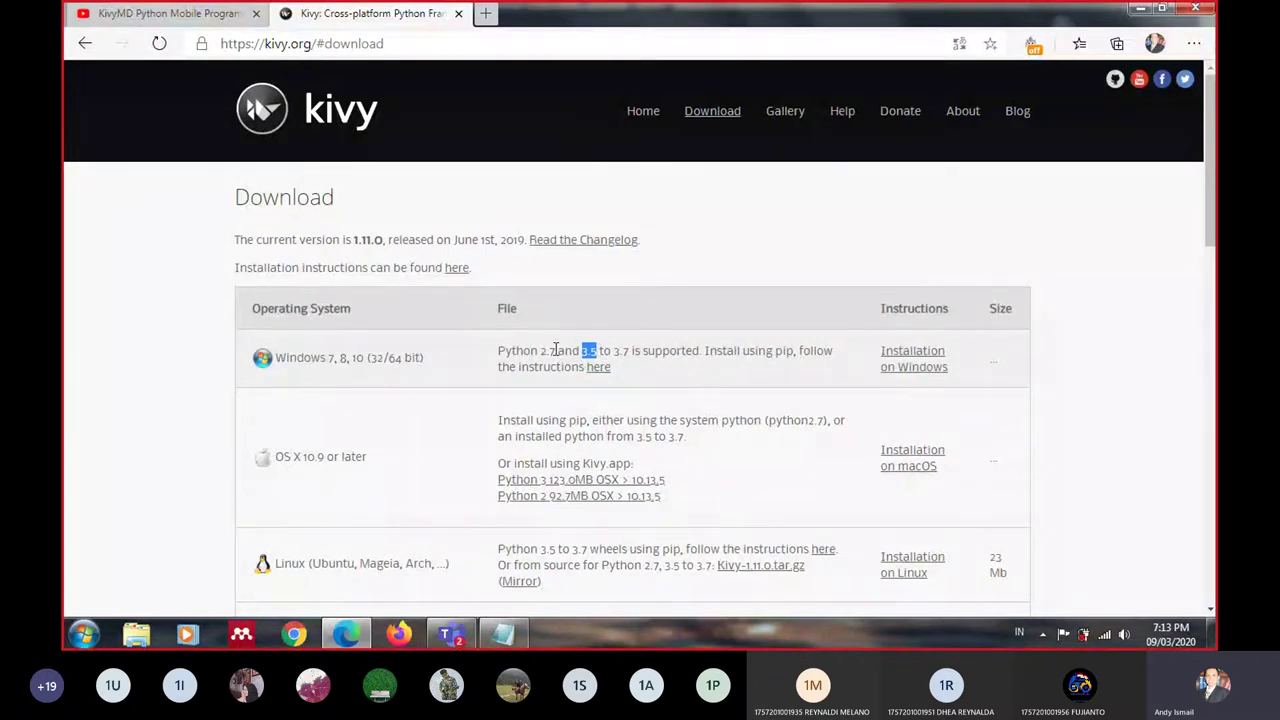
{"action": "left_click_drag", "start_coordinate": [556, 351], "coordinate": [539, 351]}
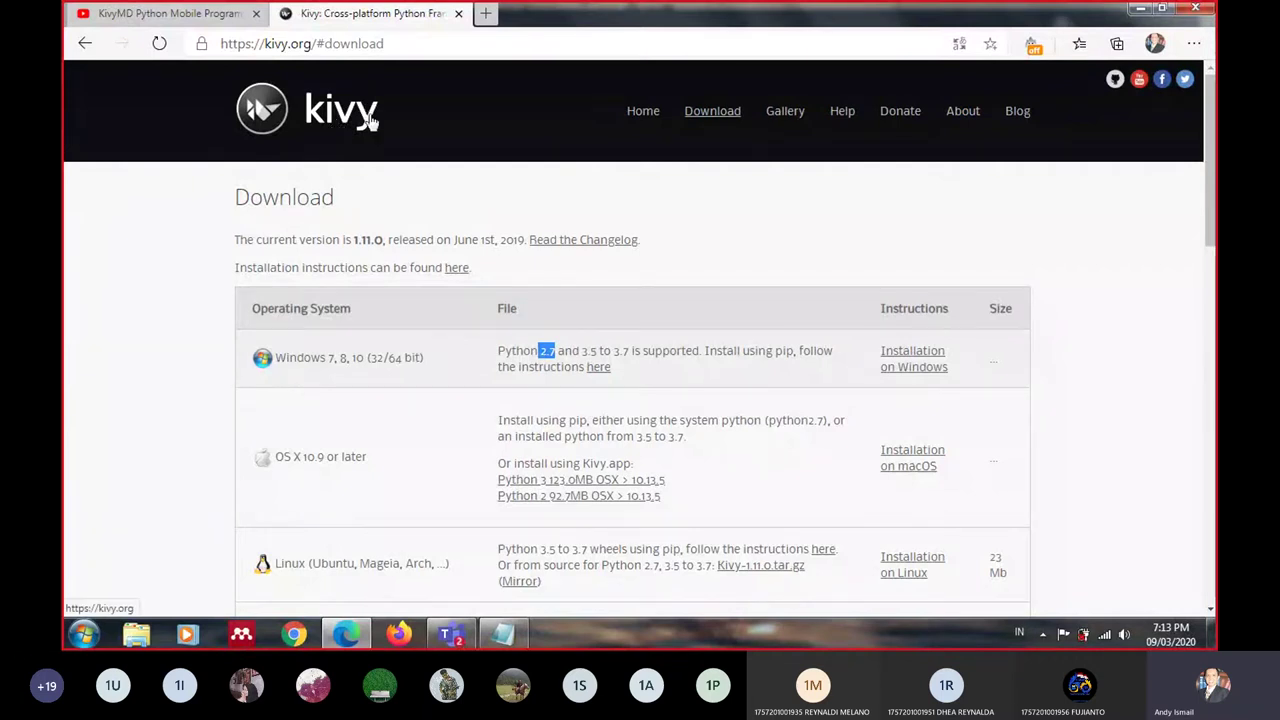
{"action": "left_click", "coordinate": [79, 46]}
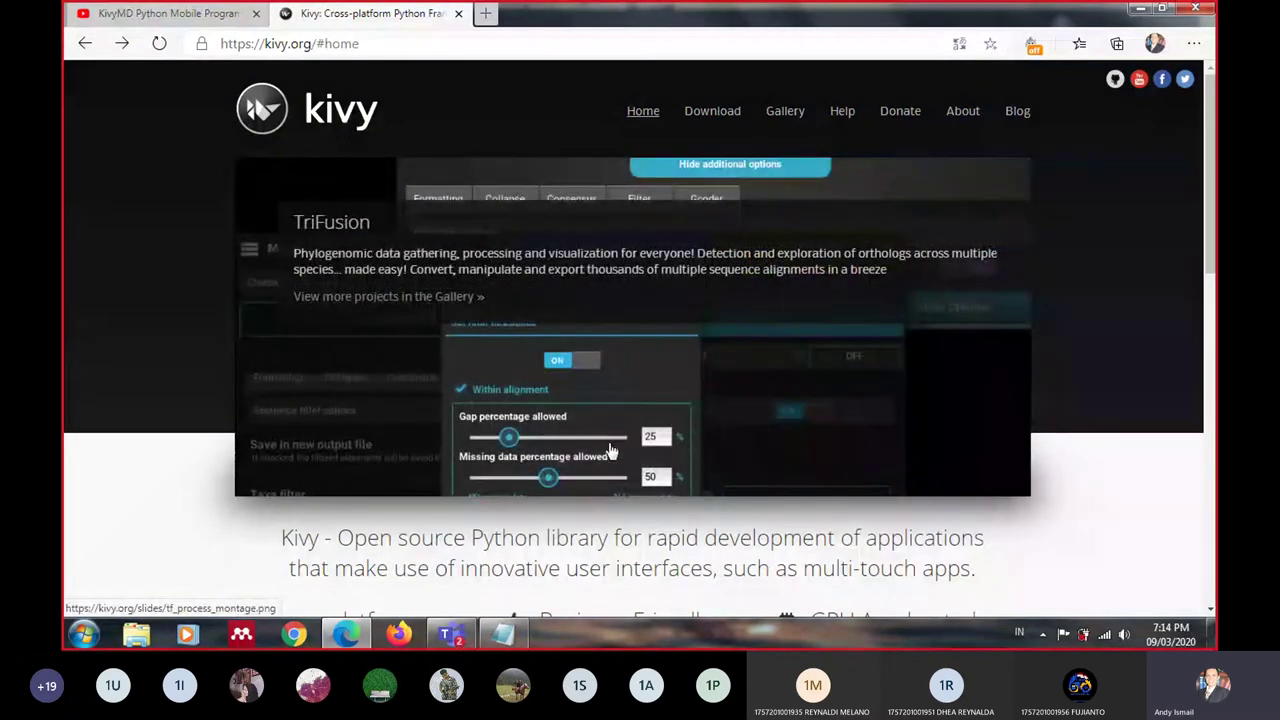
{"action": "left_click", "coordinate": [485, 14]}
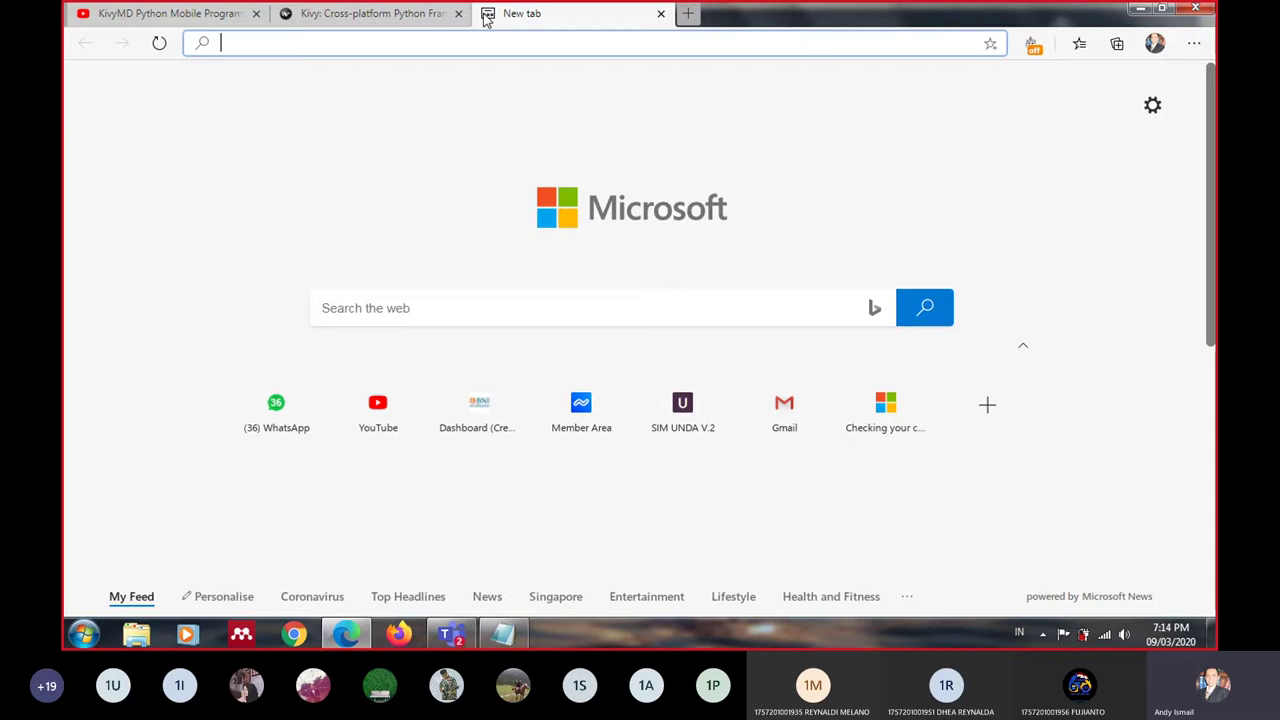
Search Google for 'kivyMD' and highlight 'Material Design' in the top result
{"action": "type", "text": "k"}
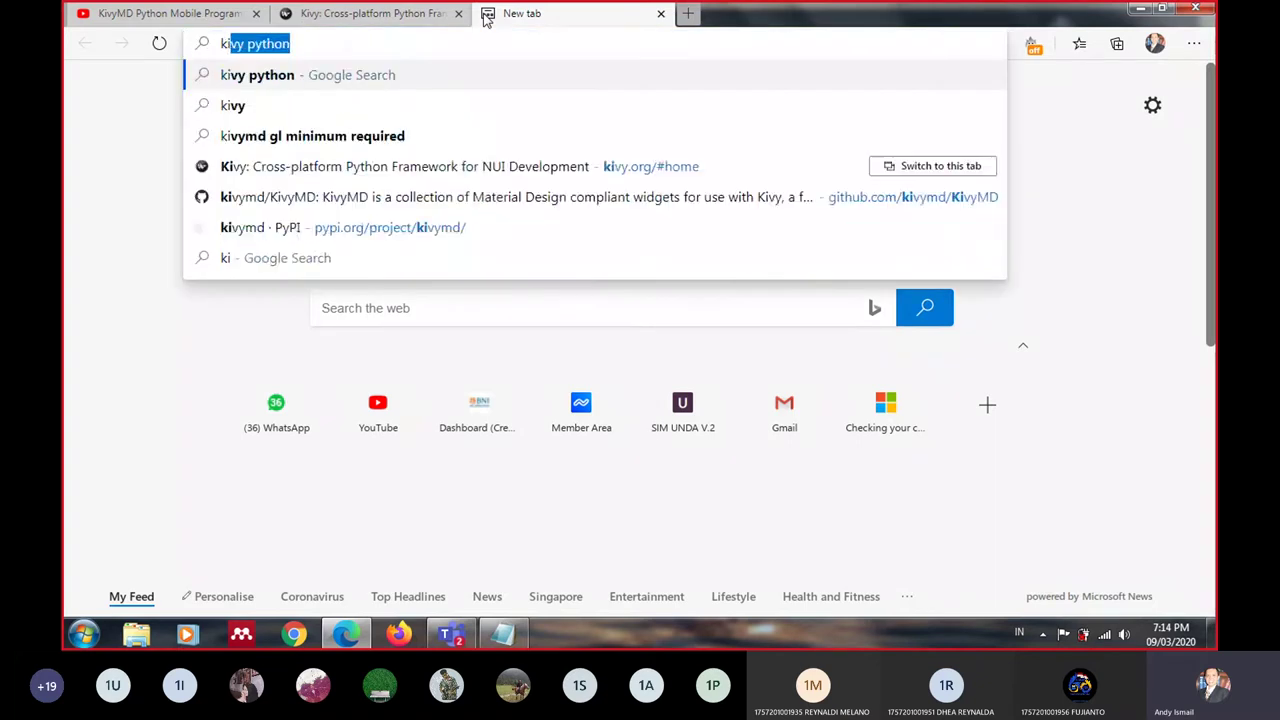
{"action": "type", "text": "ivy"}
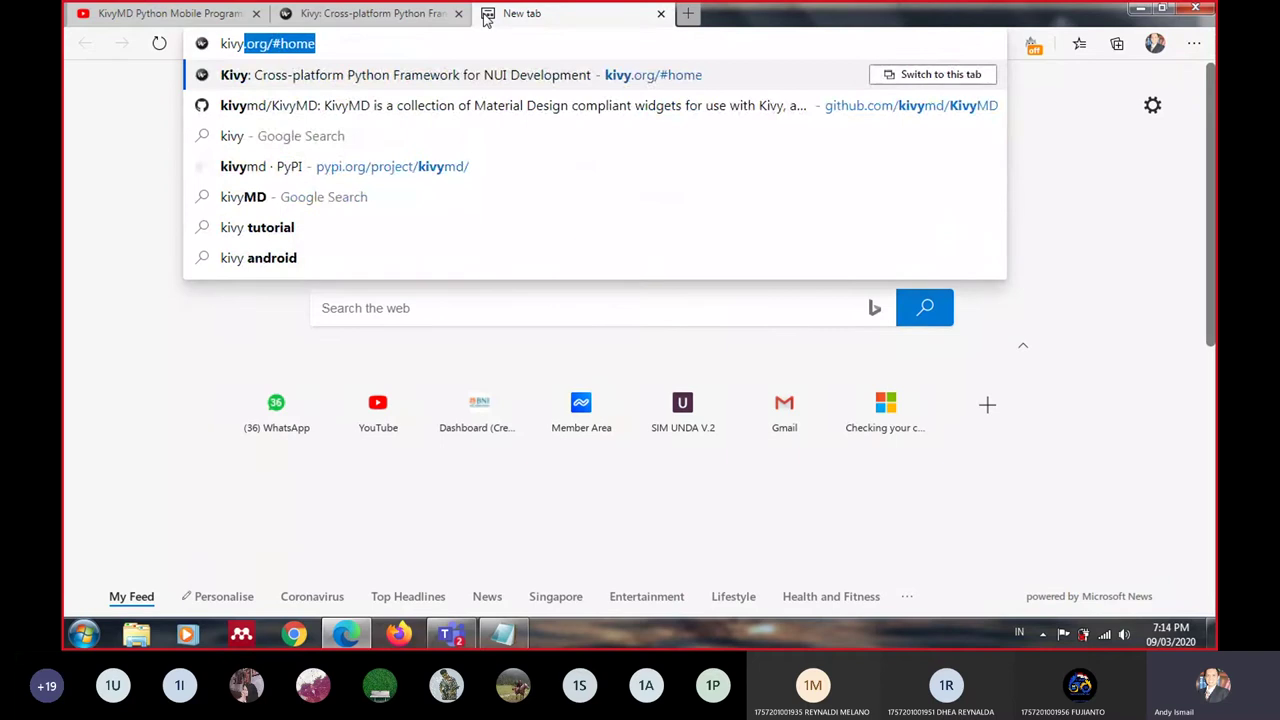
{"action": "type", "text": "MD"}
{"action": "key", "text": "Return"}
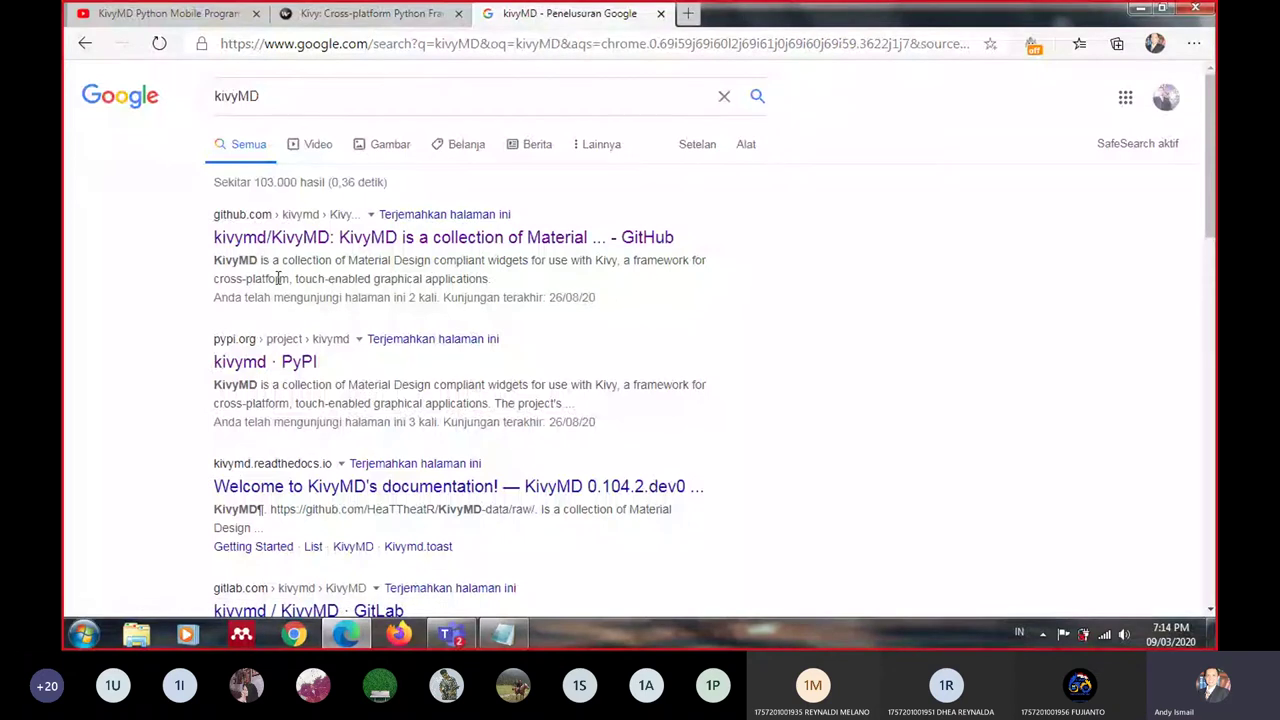
{"action": "left_click_drag", "start_coordinate": [348, 260], "coordinate": [433, 260]}
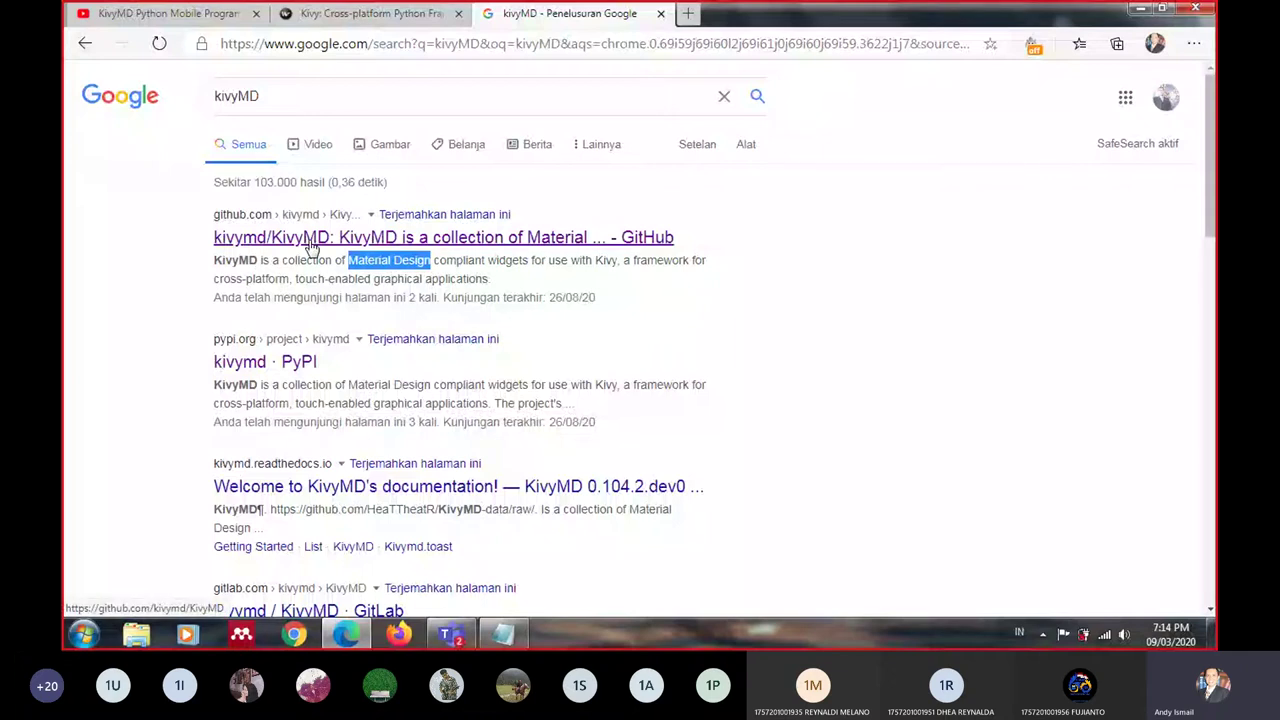
{"action": "left_click", "coordinate": [173, 360]}
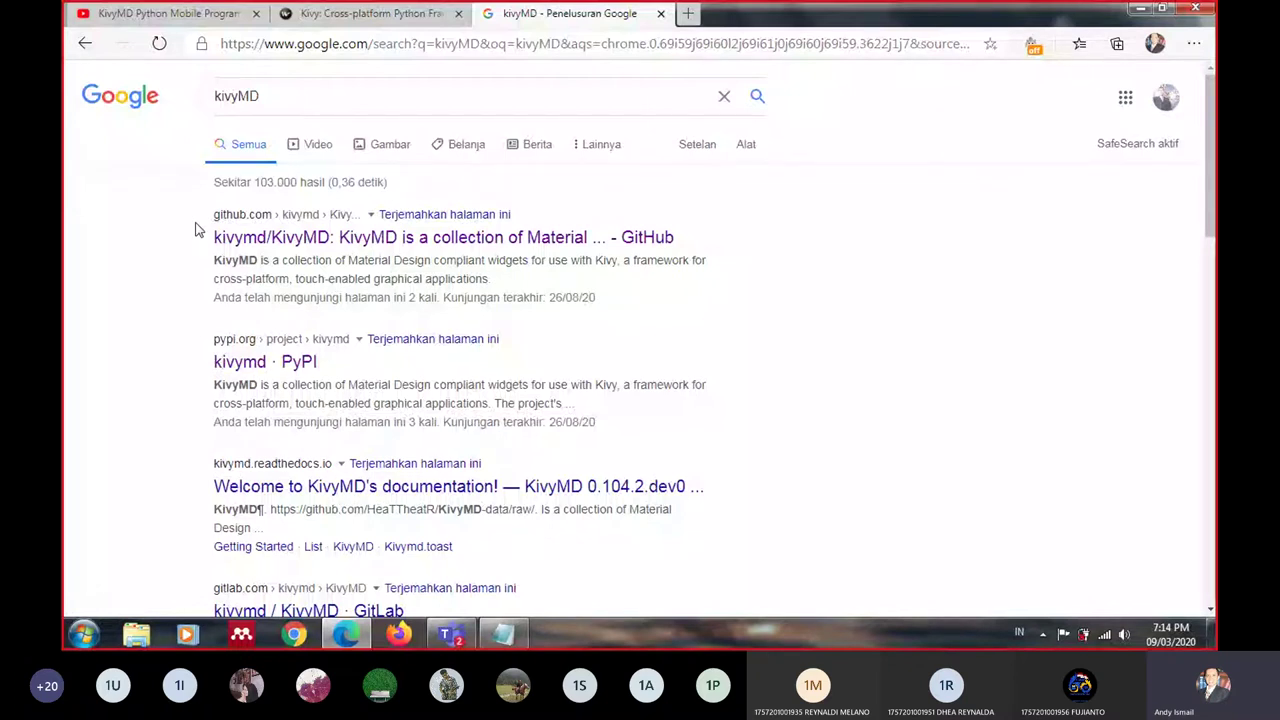
Check the Kivy tab's Download section, then open the kivymd/KivyMD GitHub result
{"action": "left_click", "coordinate": [350, 10]}
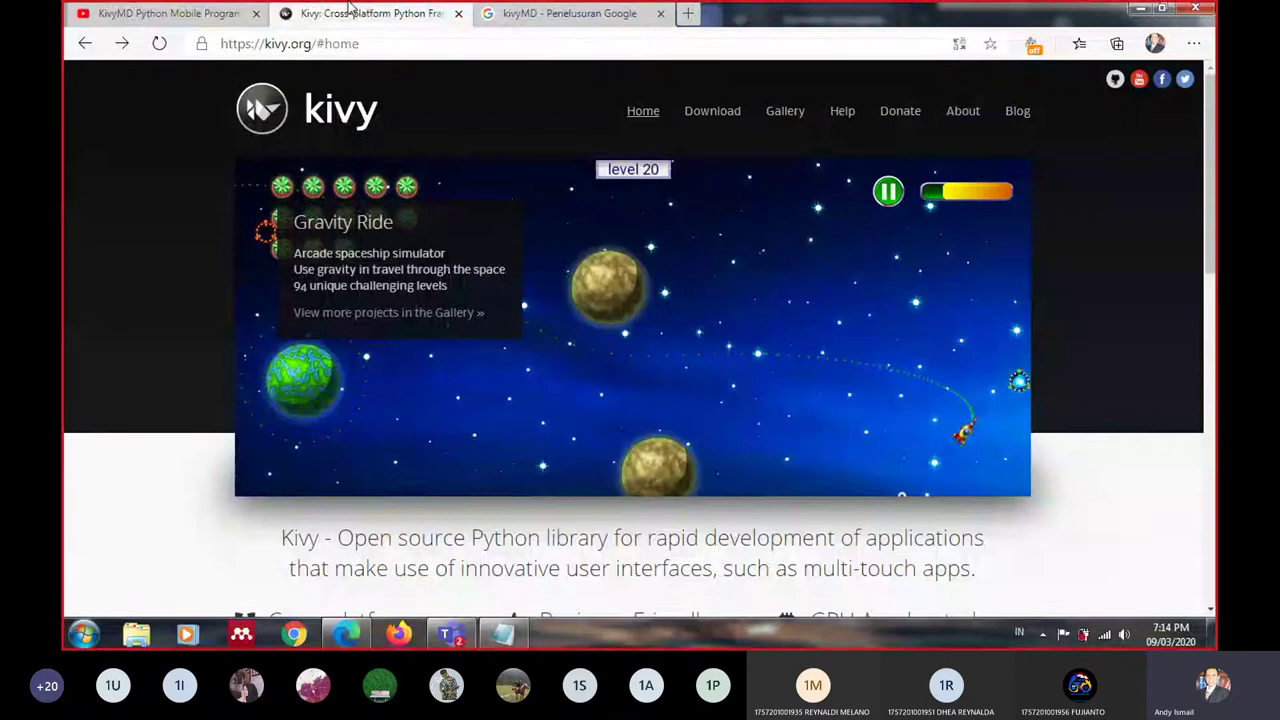
{"action": "left_click", "coordinate": [712, 118]}
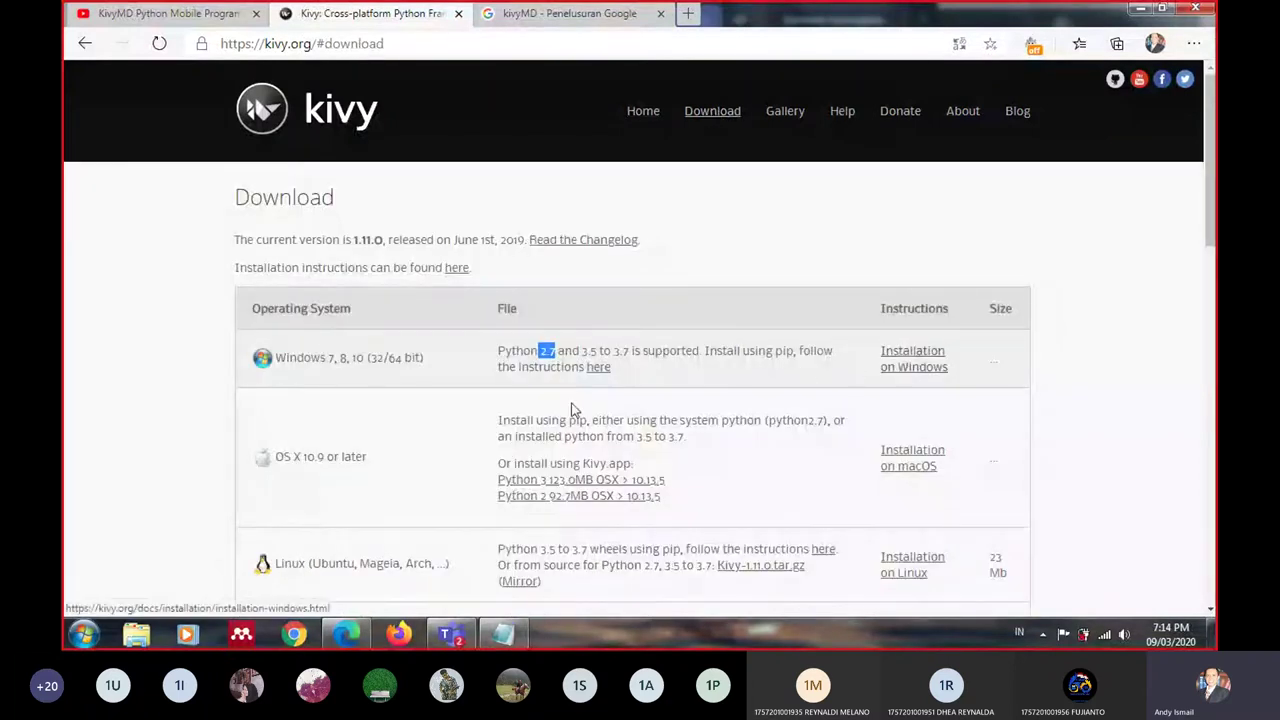
{"action": "left_click", "coordinate": [565, 13]}
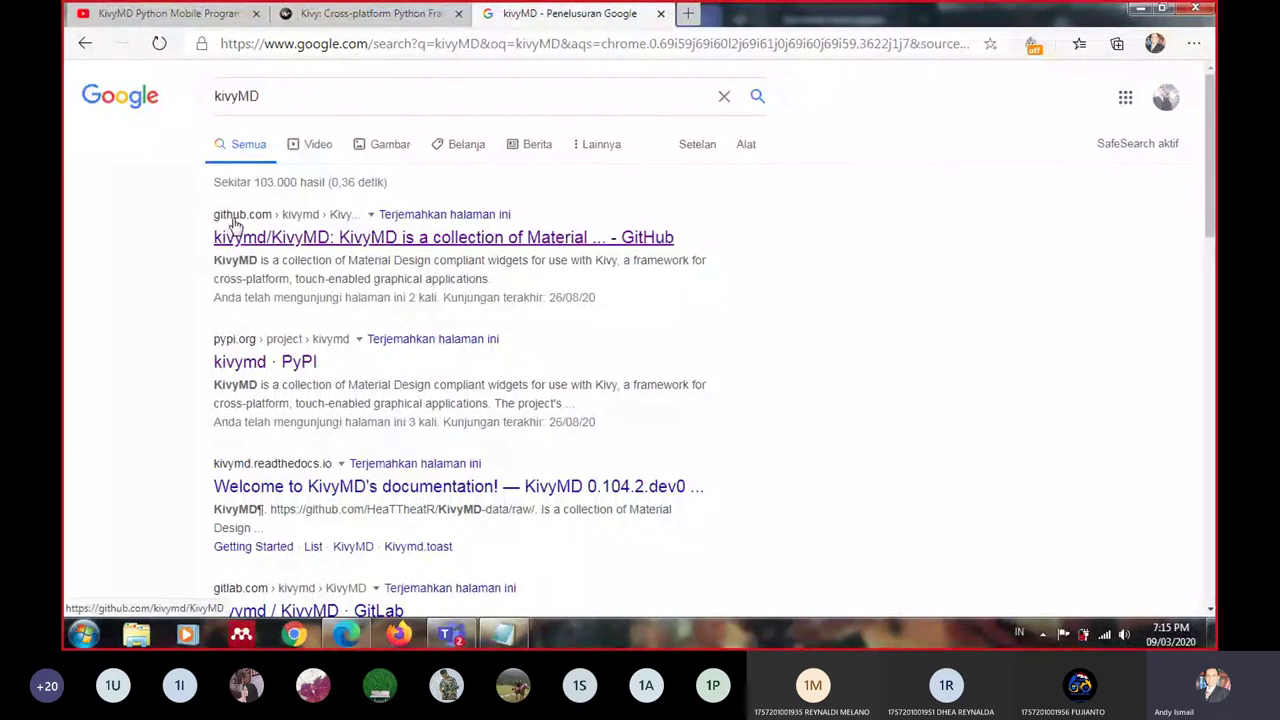
{"action": "left_click", "coordinate": [262, 244]}
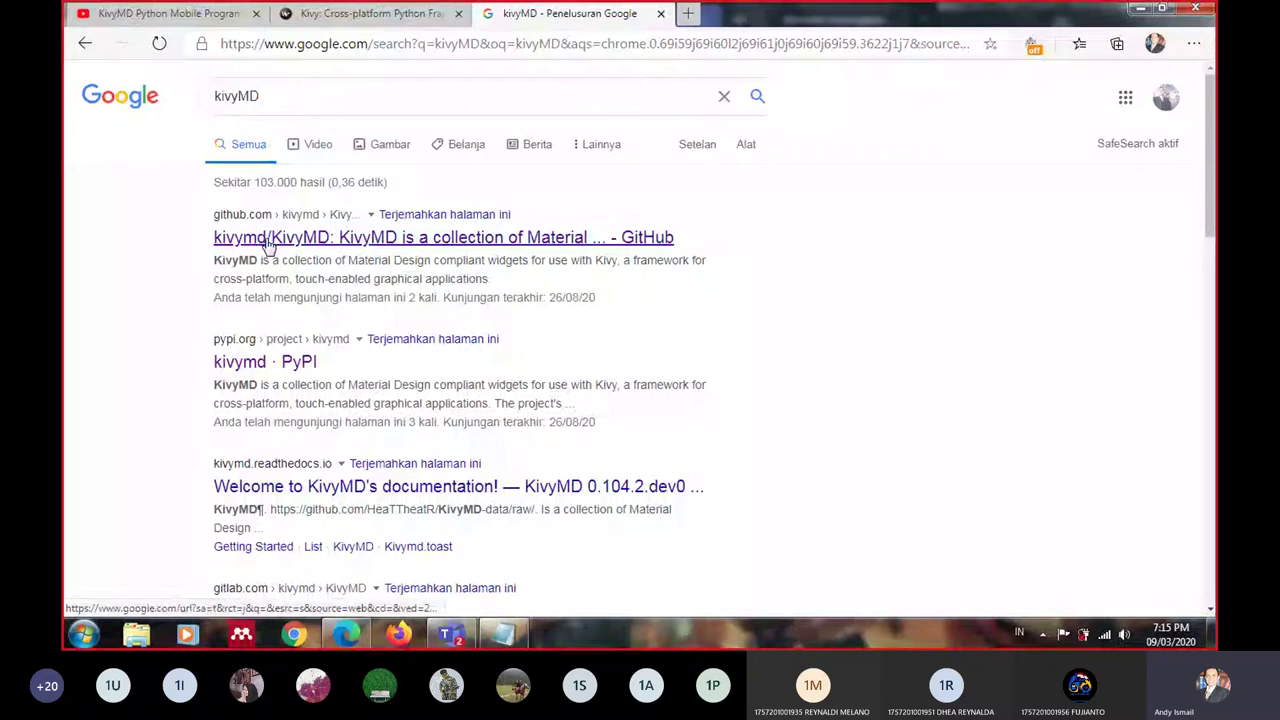
Bring the KivyMD GitHub page to the front and minimize the small Teams meeting window
{"action": "left_click", "coordinate": [449, 634]}
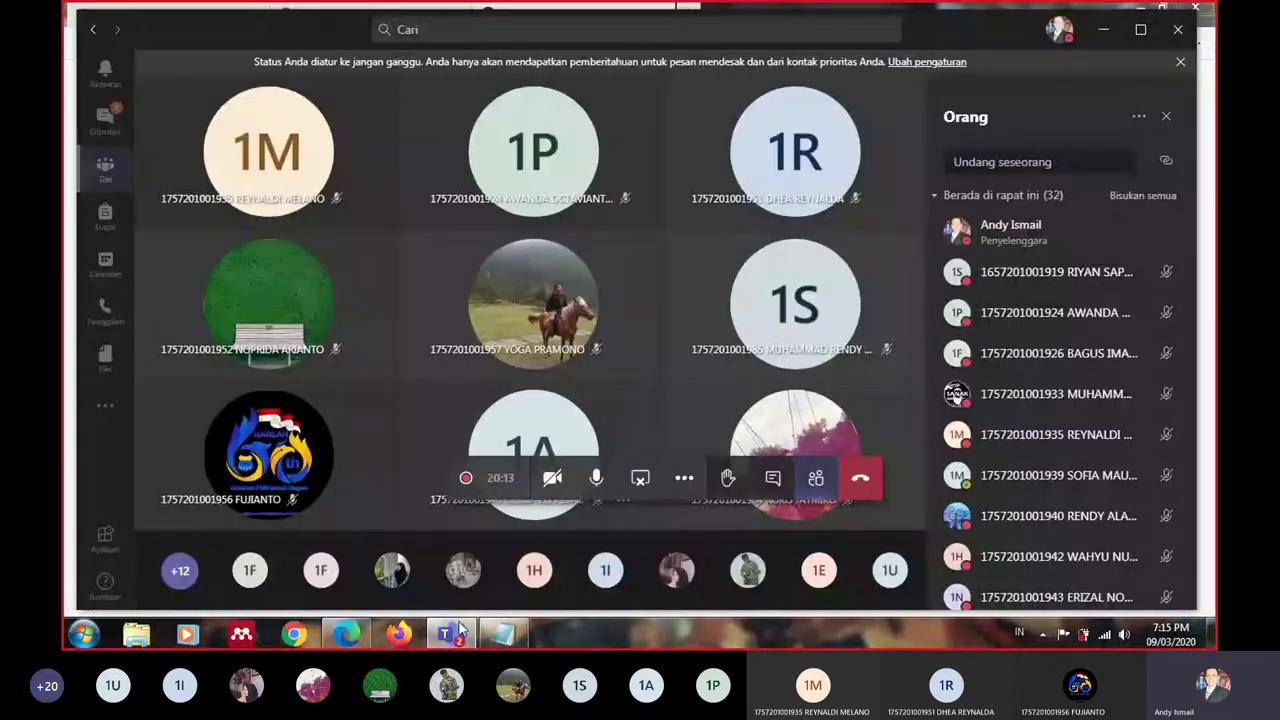
{"action": "left_click", "coordinate": [459, 625]}
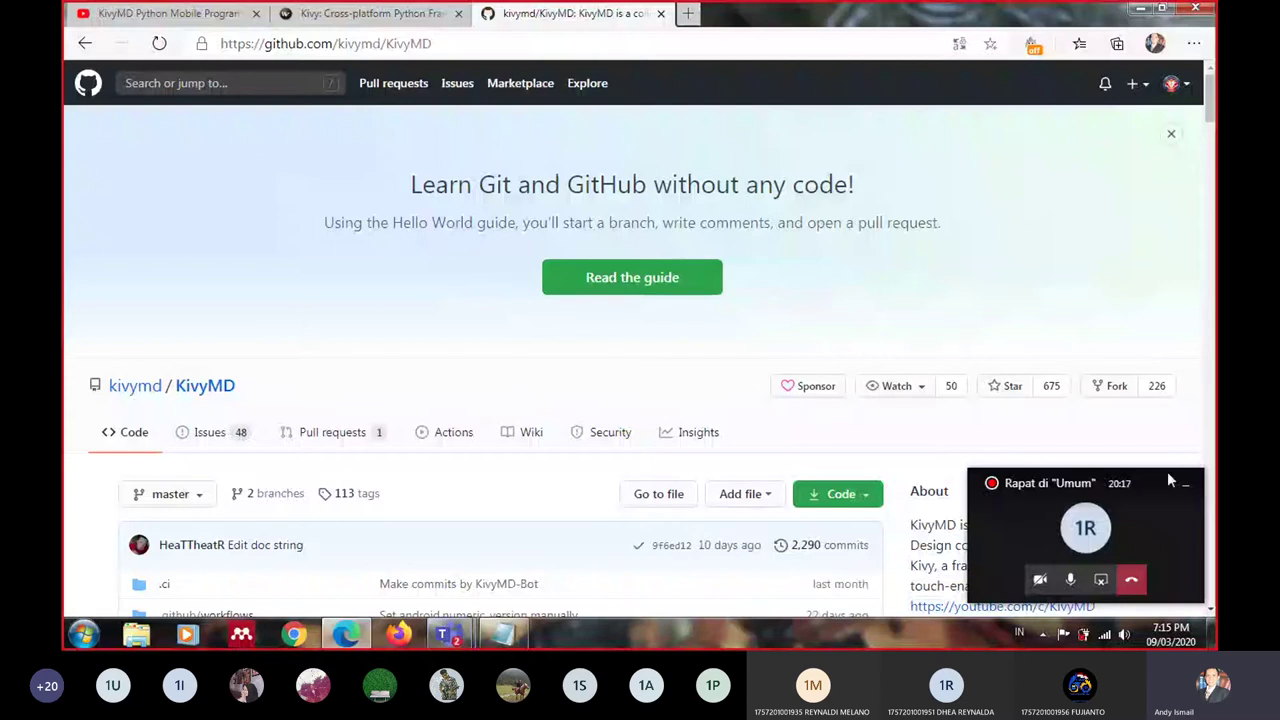
{"action": "left_click", "coordinate": [1187, 490]}
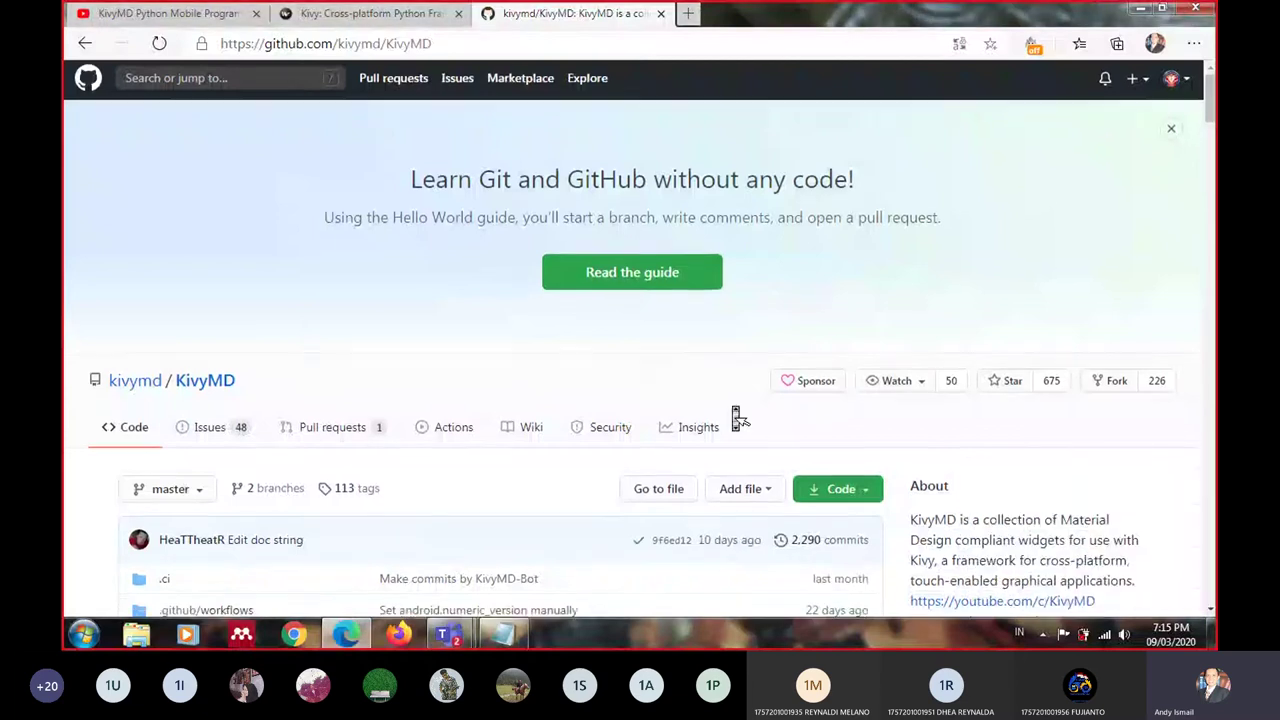
{"action": "scroll", "coordinate": [737, 420], "scroll_direction": "down", "scroll_amount": 3}
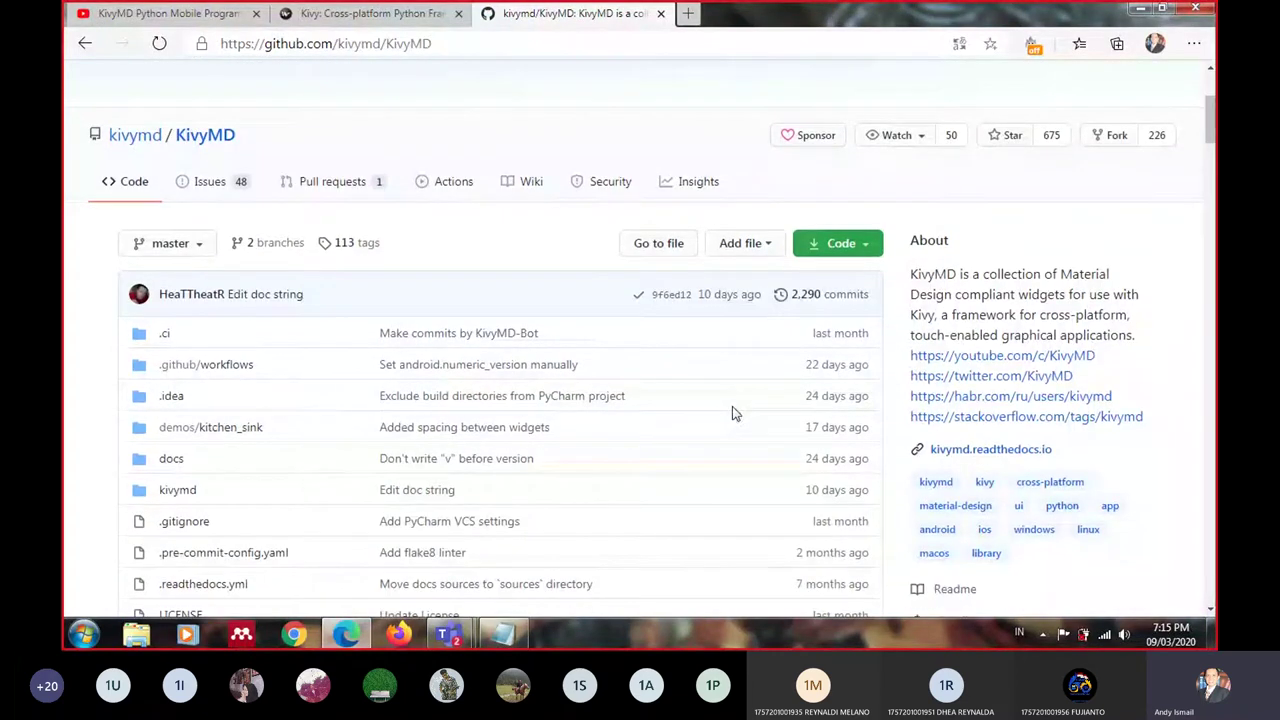
Show the repository's Code clone options and select the whole HTTPS clone URL
{"action": "left_click", "coordinate": [858, 246]}
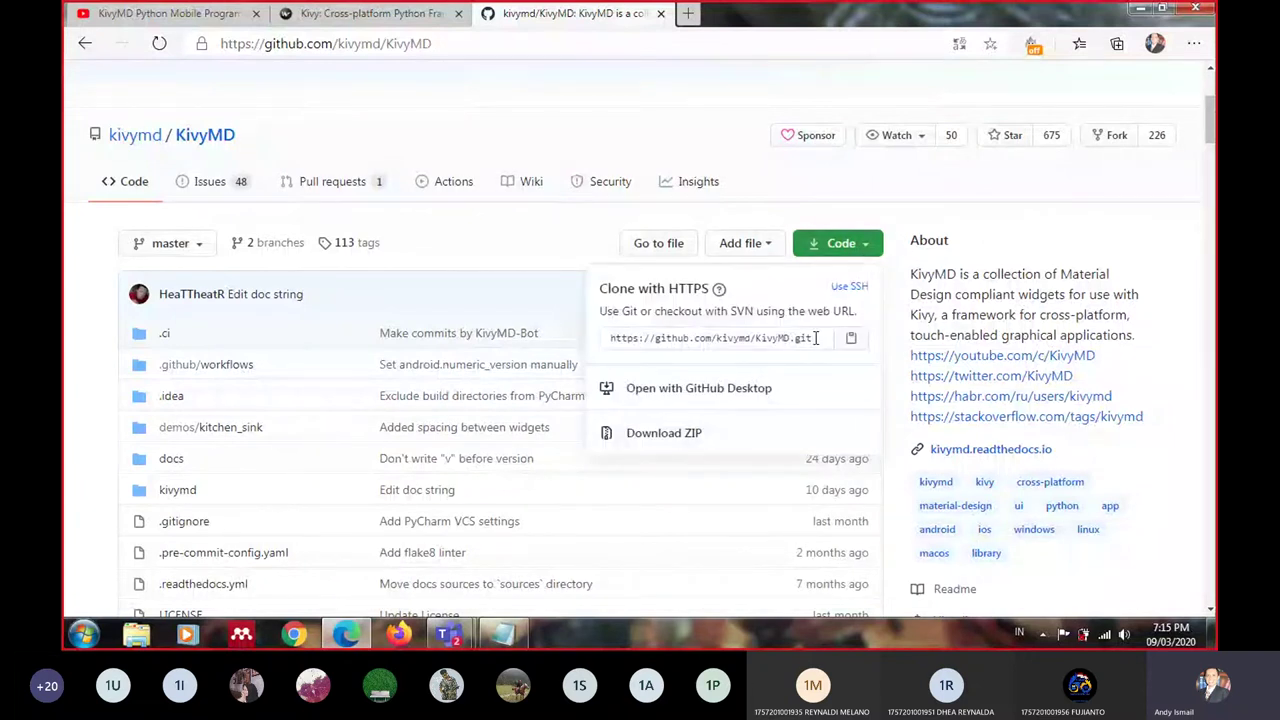
{"action": "left_click", "coordinate": [816, 338]}
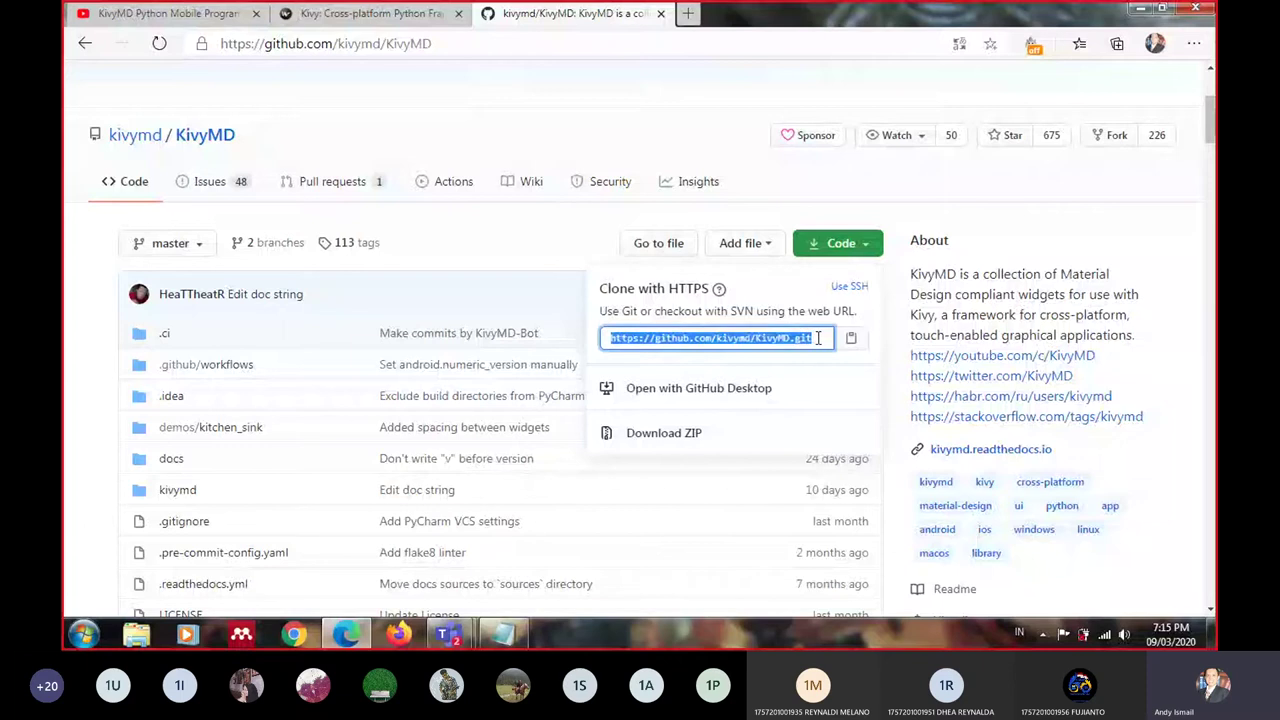
{"action": "left_click", "coordinate": [799, 337]}
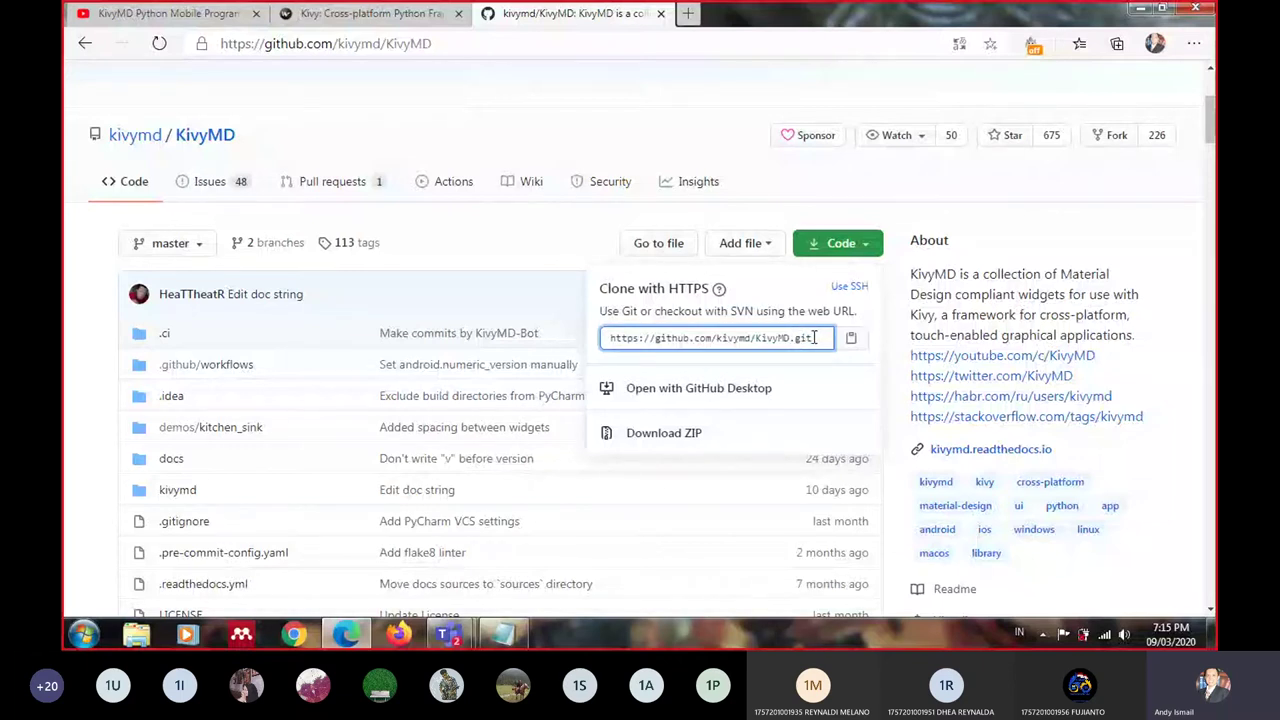
{"action": "left_click", "coordinate": [800, 337]}
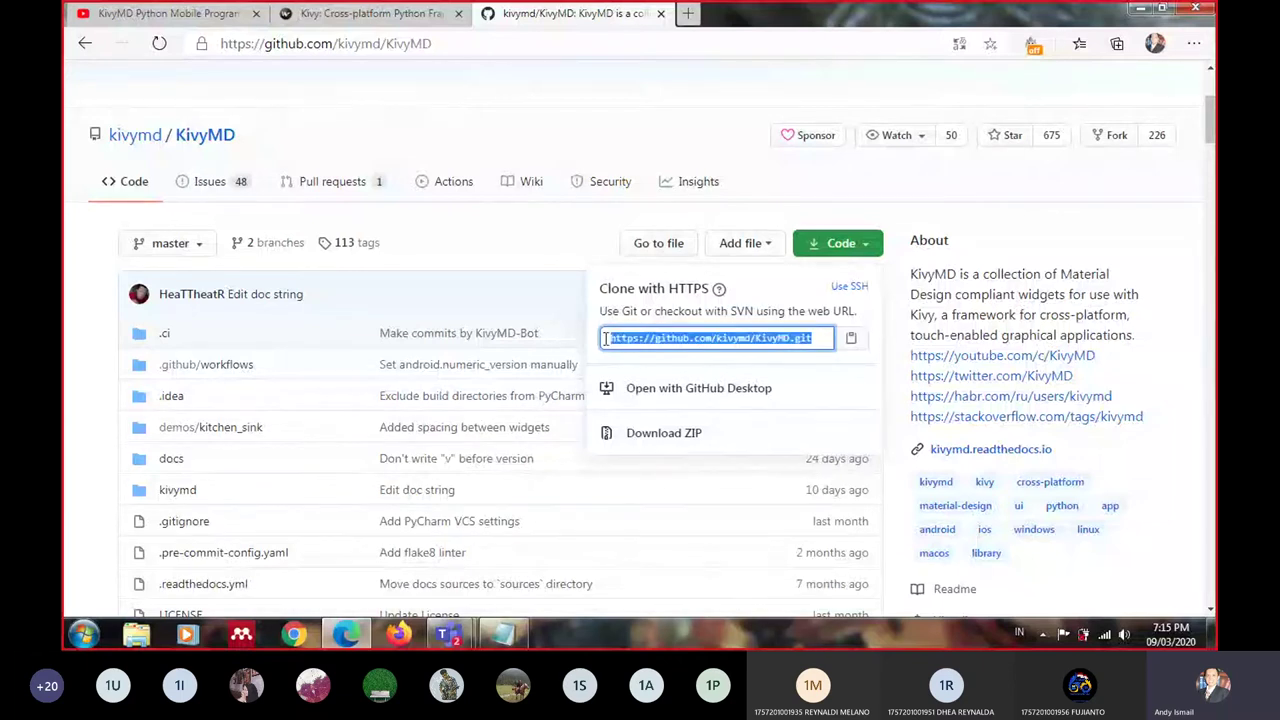
{"action": "left_click", "coordinate": [70, 429]}
{"action": "scroll", "coordinate": [66, 431], "scroll_direction": "down", "scroll_amount": 4}
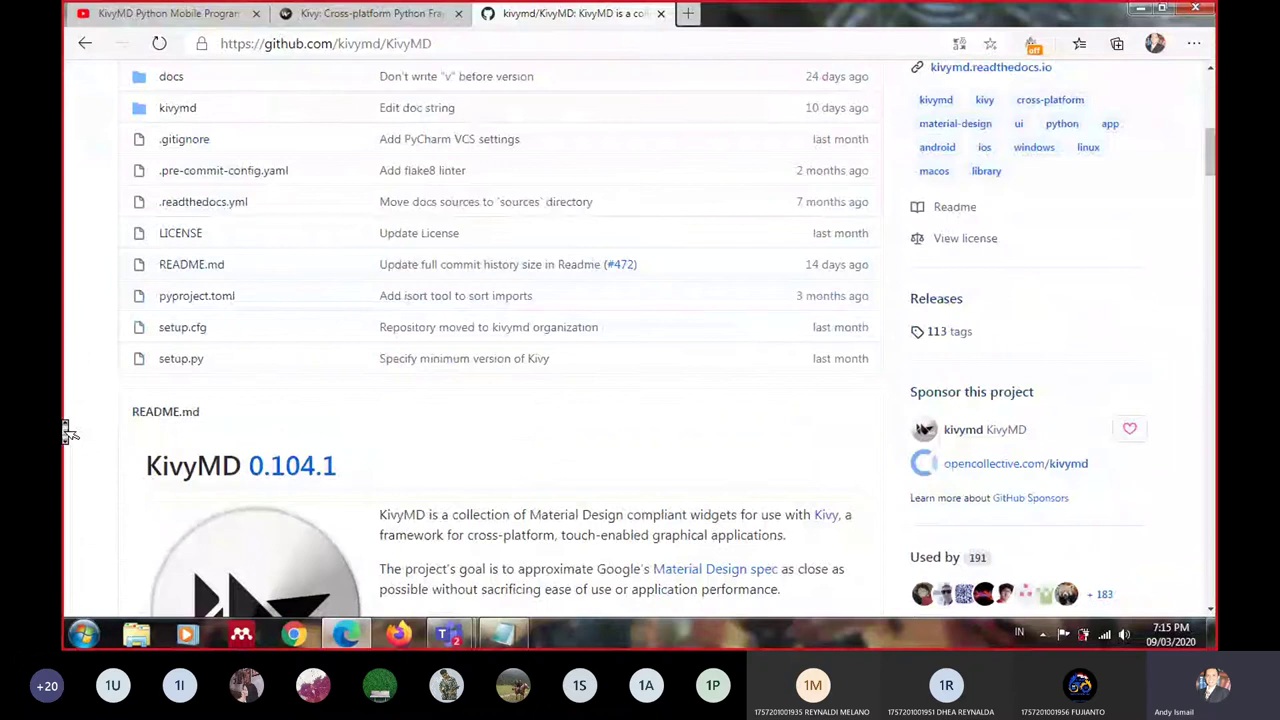
{"action": "scroll", "coordinate": [335, 556], "scroll_direction": "up", "scroll_amount": 2}
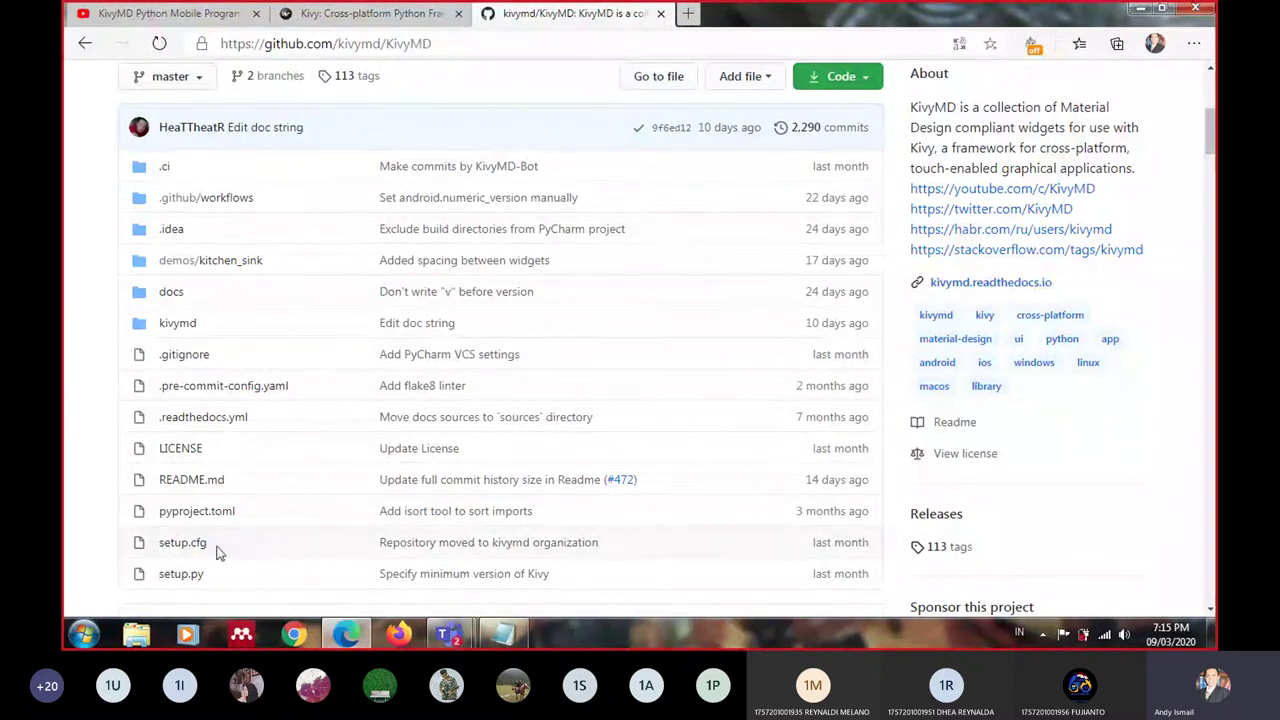
{"action": "scroll", "coordinate": [812, 138], "scroll_direction": "up", "scroll_amount": 1}
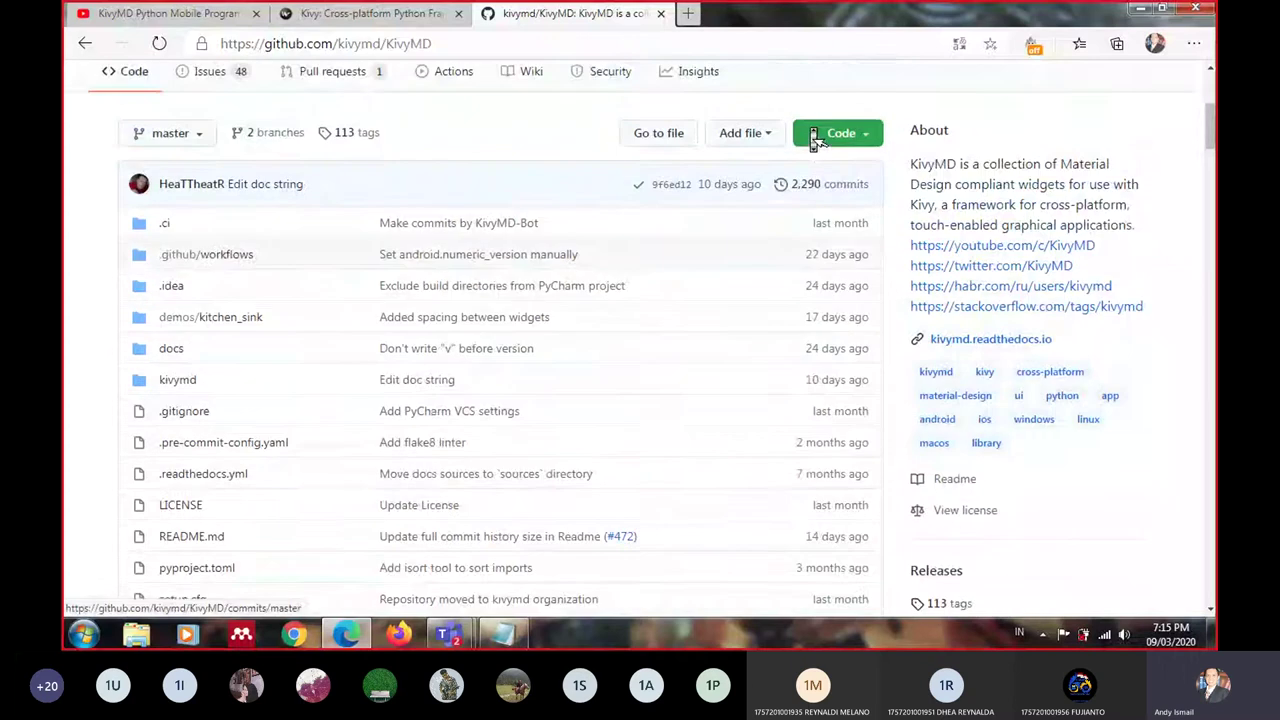
{"action": "scroll", "coordinate": [815, 140], "scroll_direction": "up", "scroll_amount": 1}
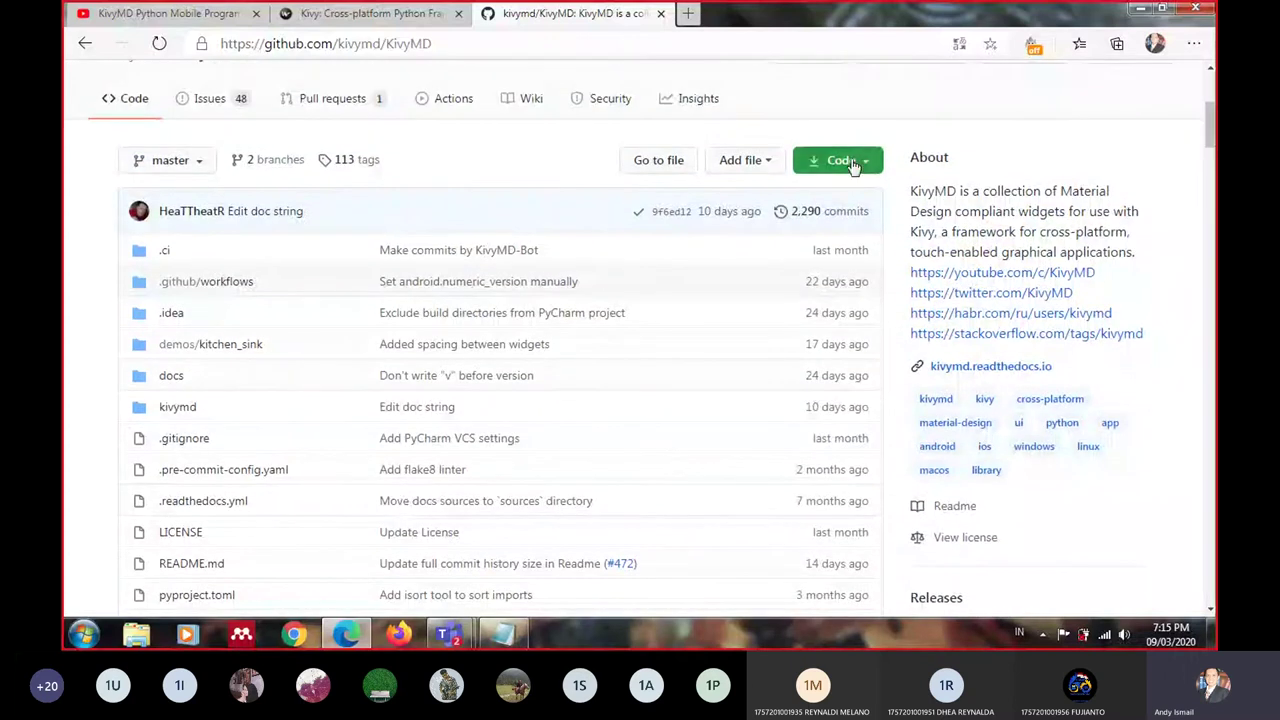
{"action": "left_click", "coordinate": [853, 165]}
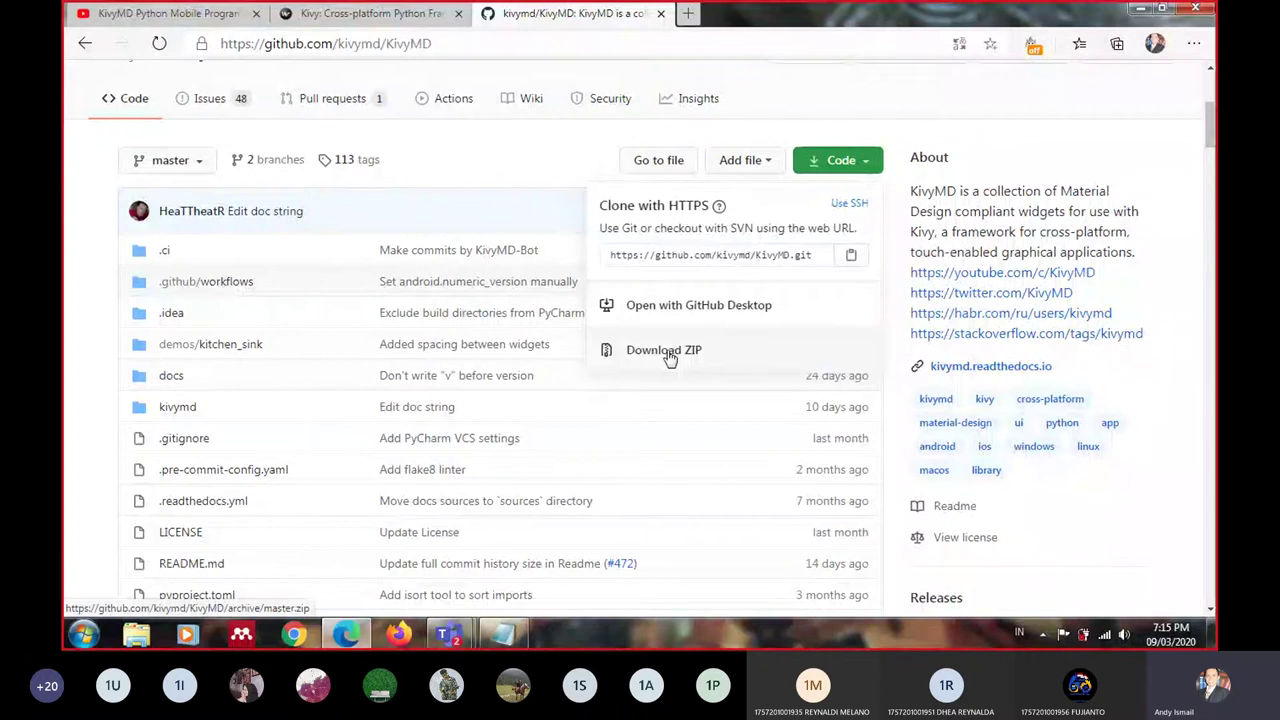
{"action": "scroll", "coordinate": [68, 476], "scroll_direction": "down", "scroll_amount": 2}
{"action": "scroll", "coordinate": [68, 476], "scroll_direction": "down", "scroll_amount": 1}
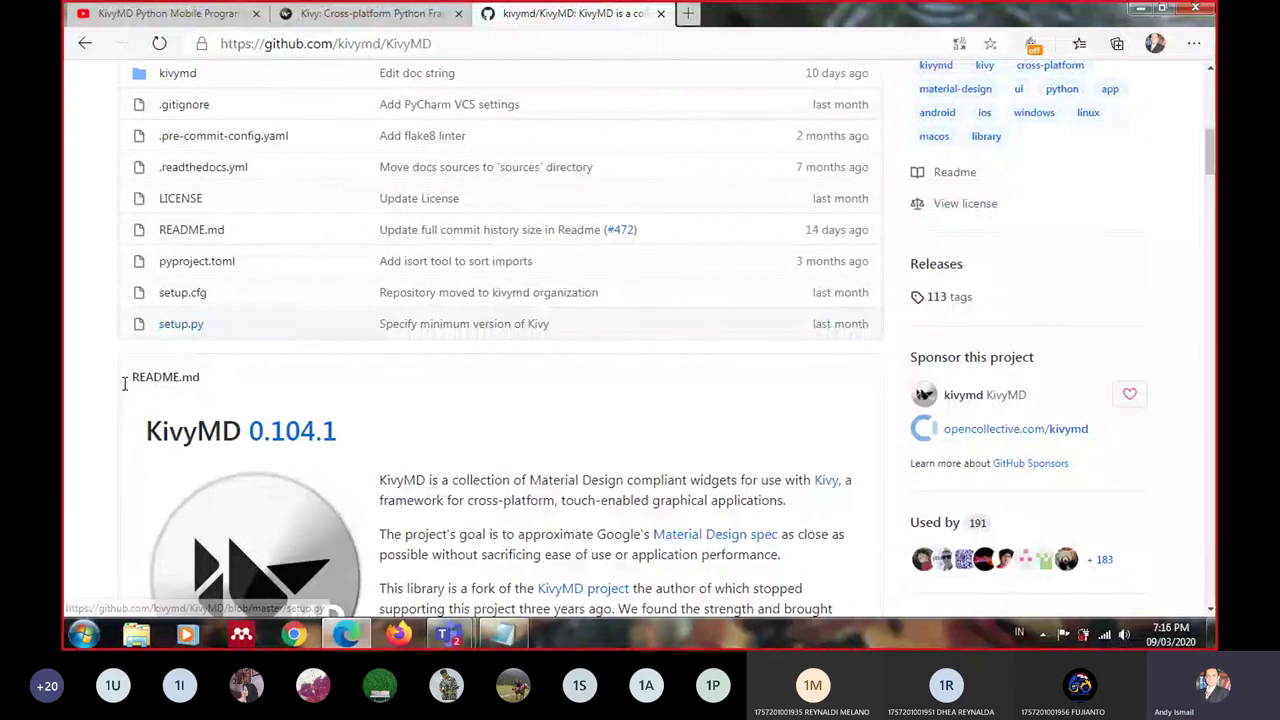
{"action": "scroll", "coordinate": [68, 440], "scroll_direction": "up", "scroll_amount": 4}
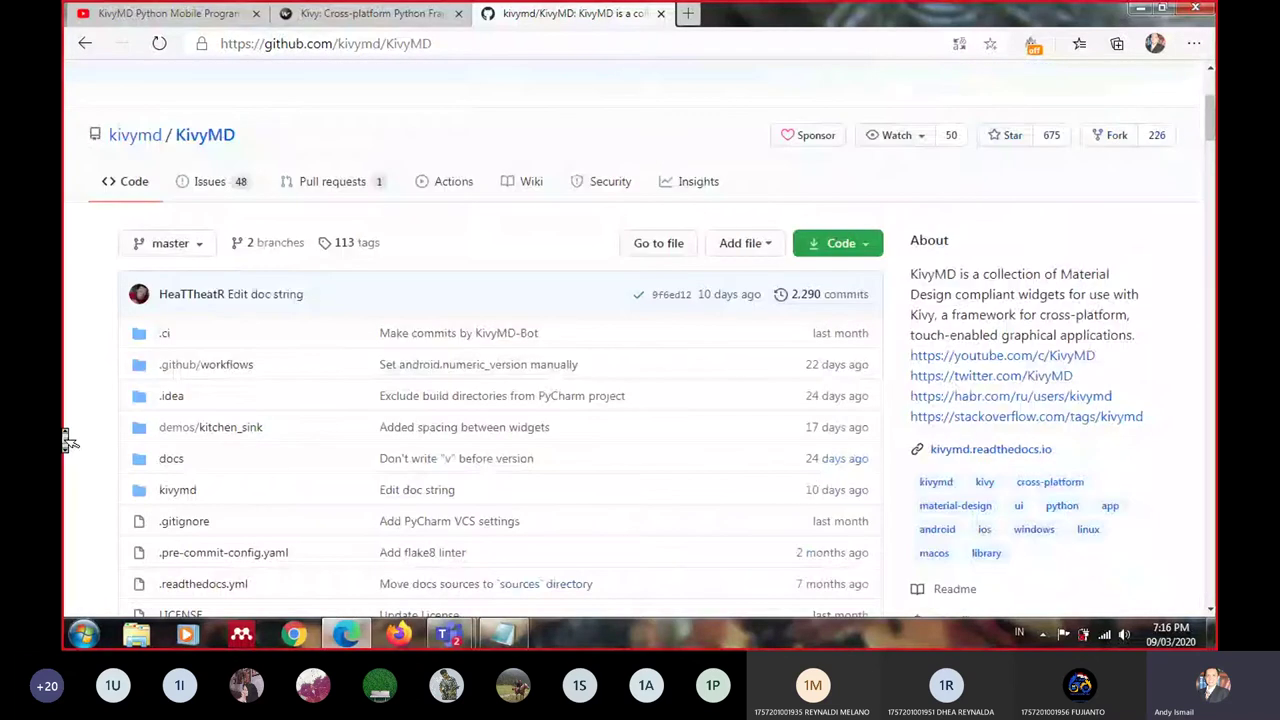
{"action": "scroll", "coordinate": [66, 438], "scroll_direction": "down", "scroll_amount": 1}
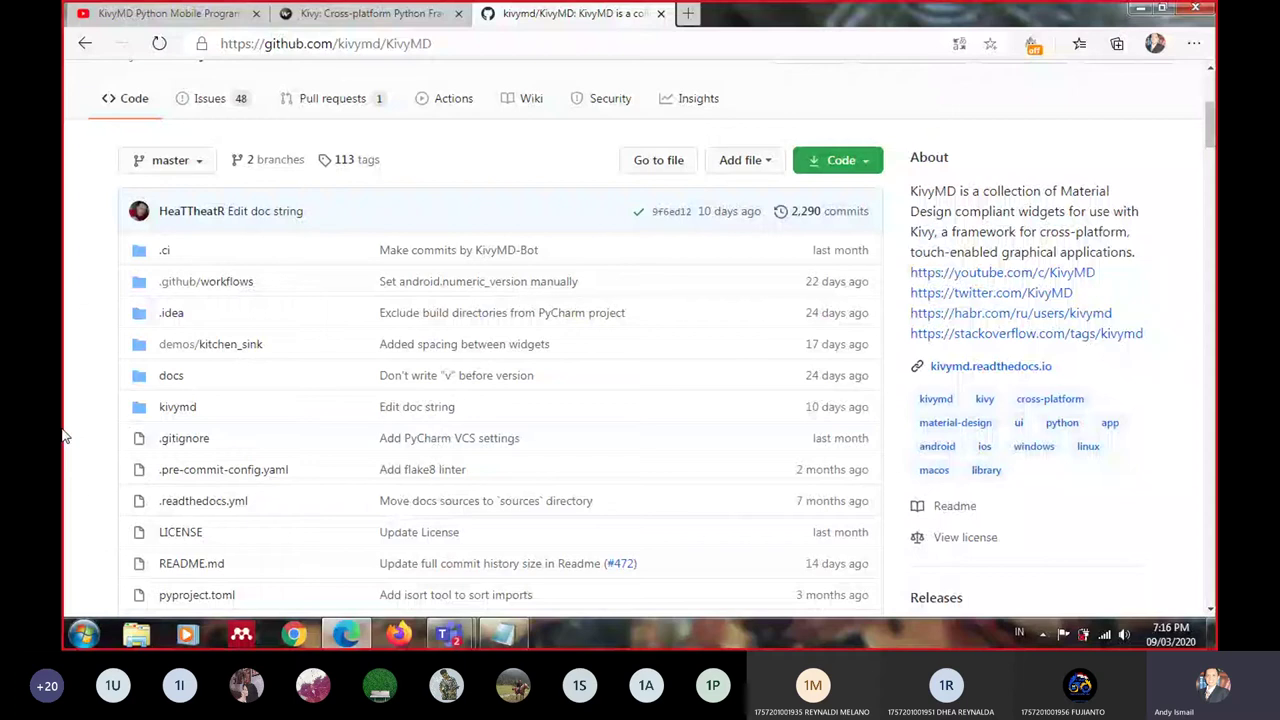
{"action": "left_click", "coordinate": [857, 161]}
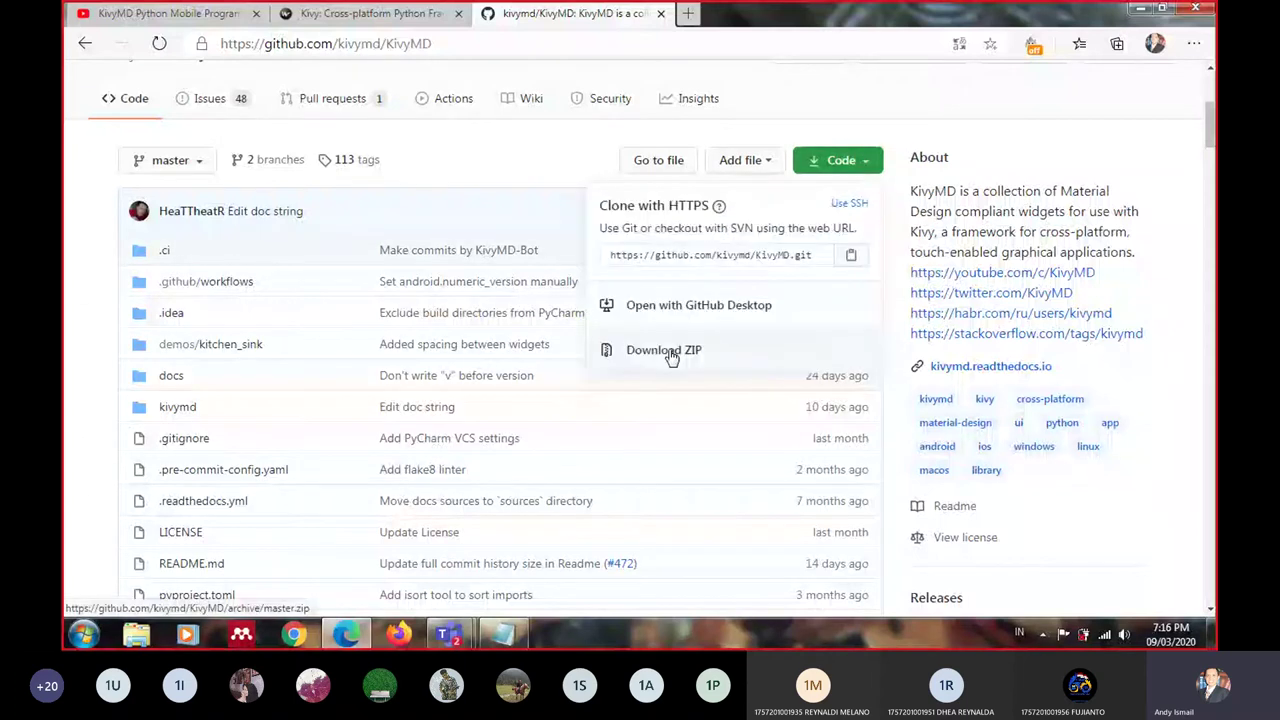
{"action": "left_click", "coordinate": [477, 172]}
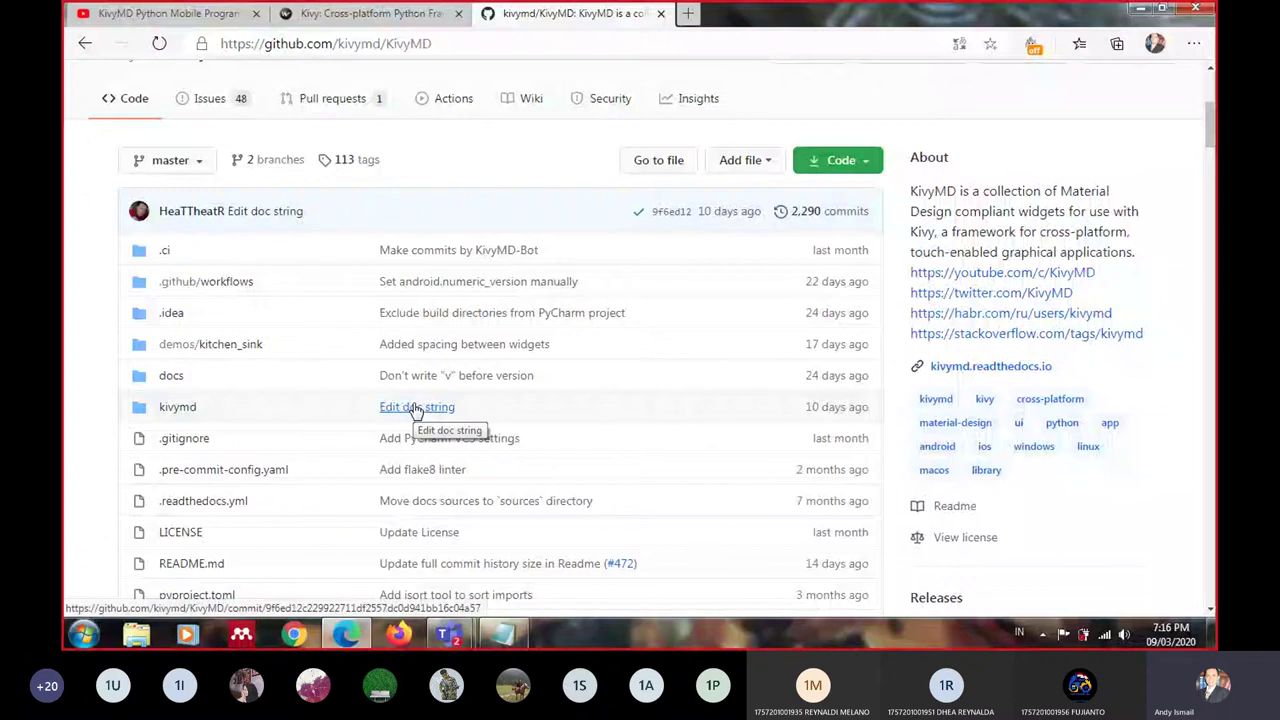
Scroll the KivyMD README to the Installation section showing pip install kivymd==0.104.1 and requirements
{"action": "scroll", "coordinate": [416, 410], "scroll_direction": "down", "scroll_amount": 2}
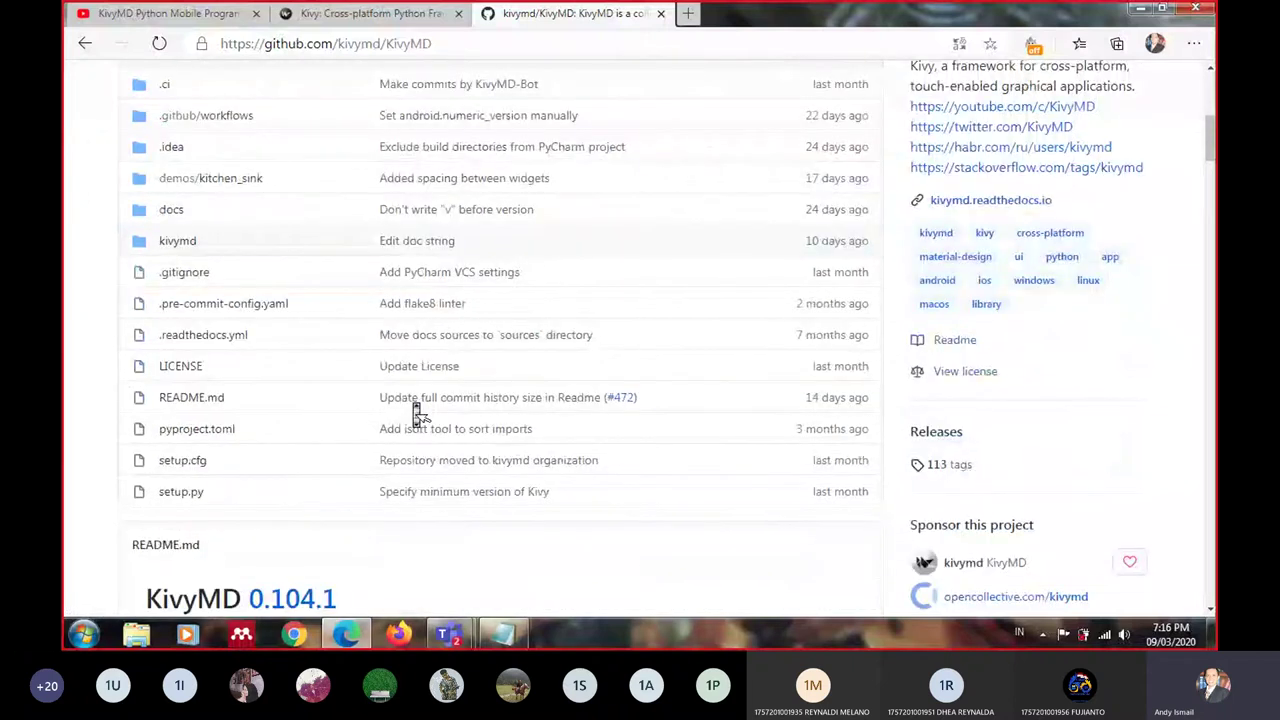
{"action": "scroll", "coordinate": [416, 410], "scroll_direction": "down", "scroll_amount": 4}
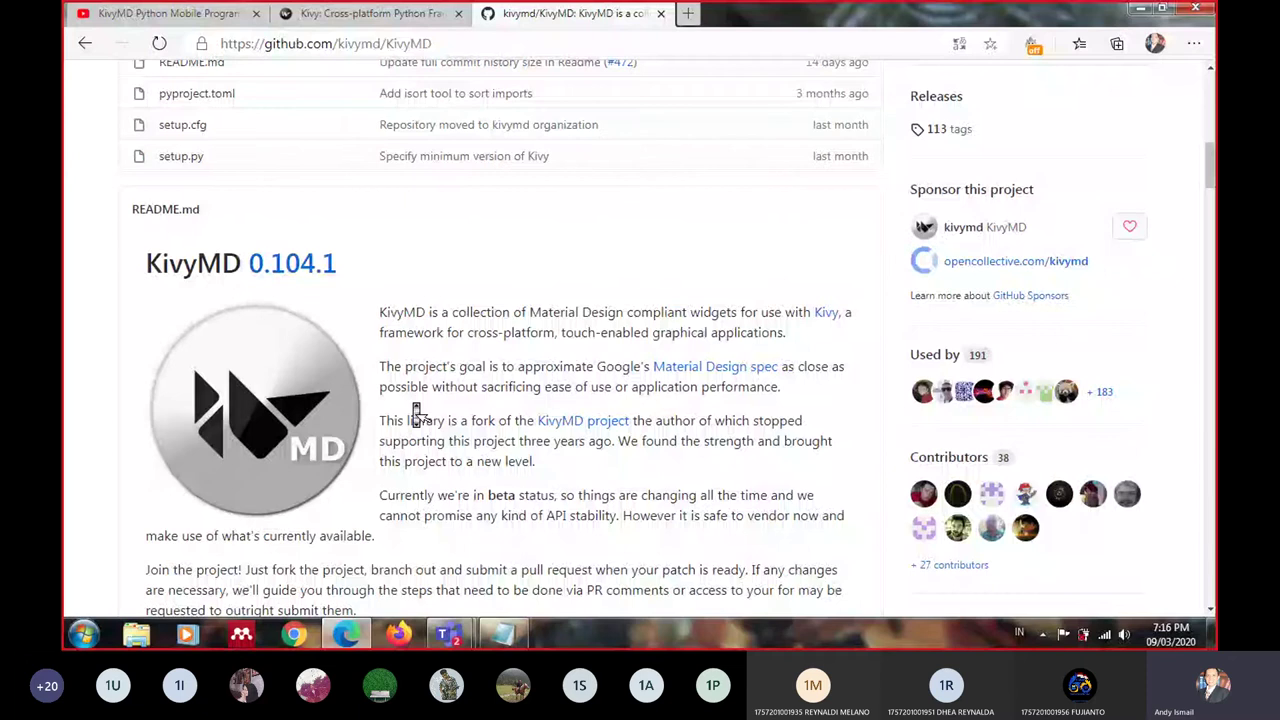
{"action": "scroll", "coordinate": [416, 412], "scroll_direction": "down", "scroll_amount": 3}
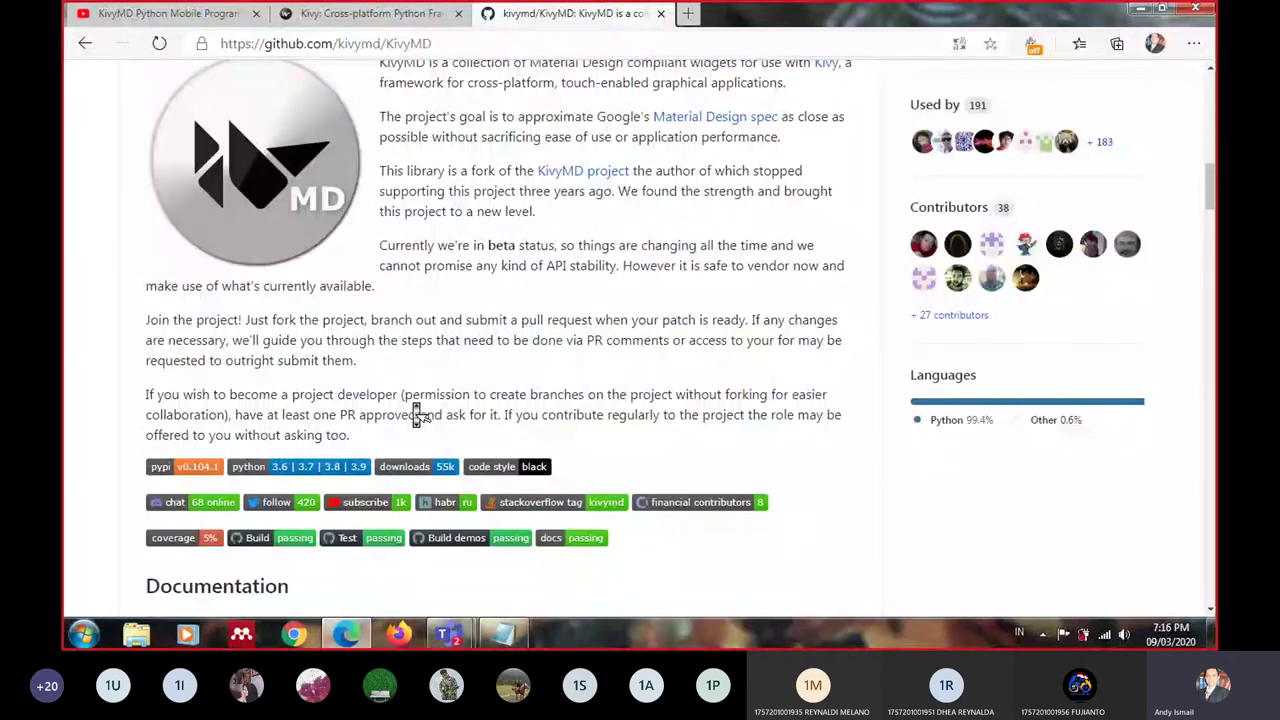
{"action": "scroll", "coordinate": [416, 412], "scroll_direction": "down", "scroll_amount": 5}
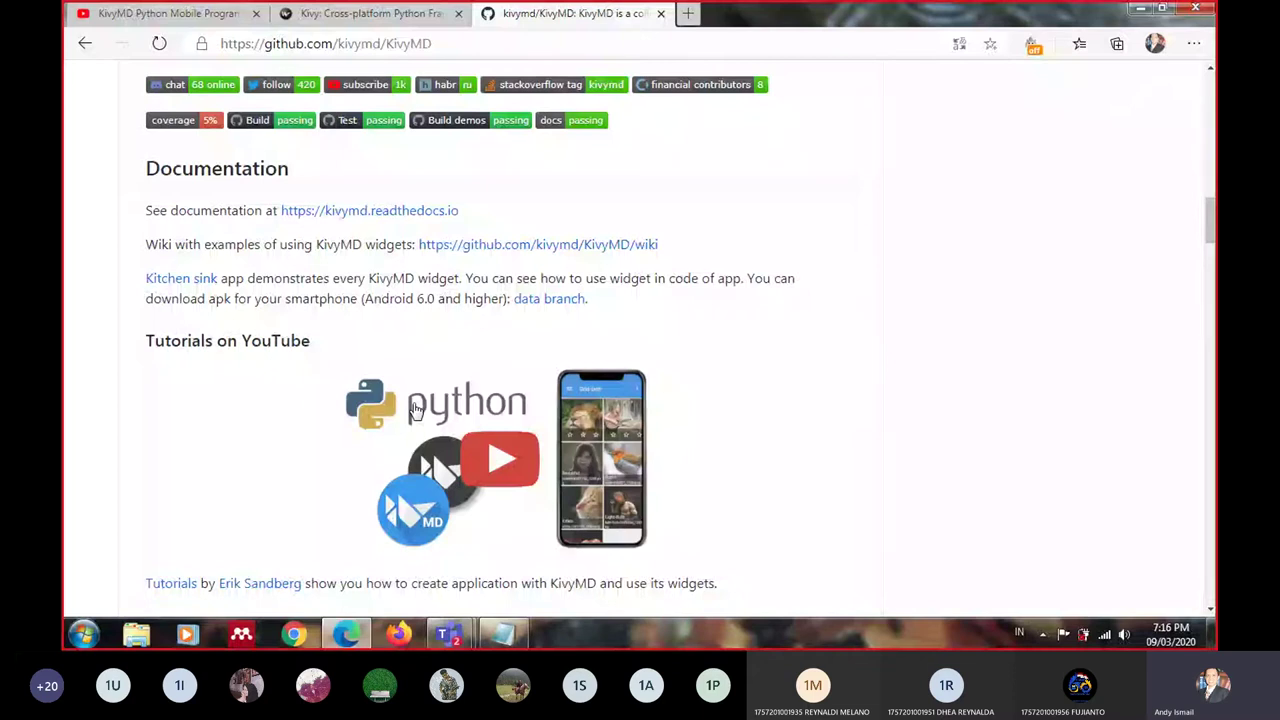
{"action": "scroll", "coordinate": [416, 410], "scroll_direction": "down", "scroll_amount": 5}
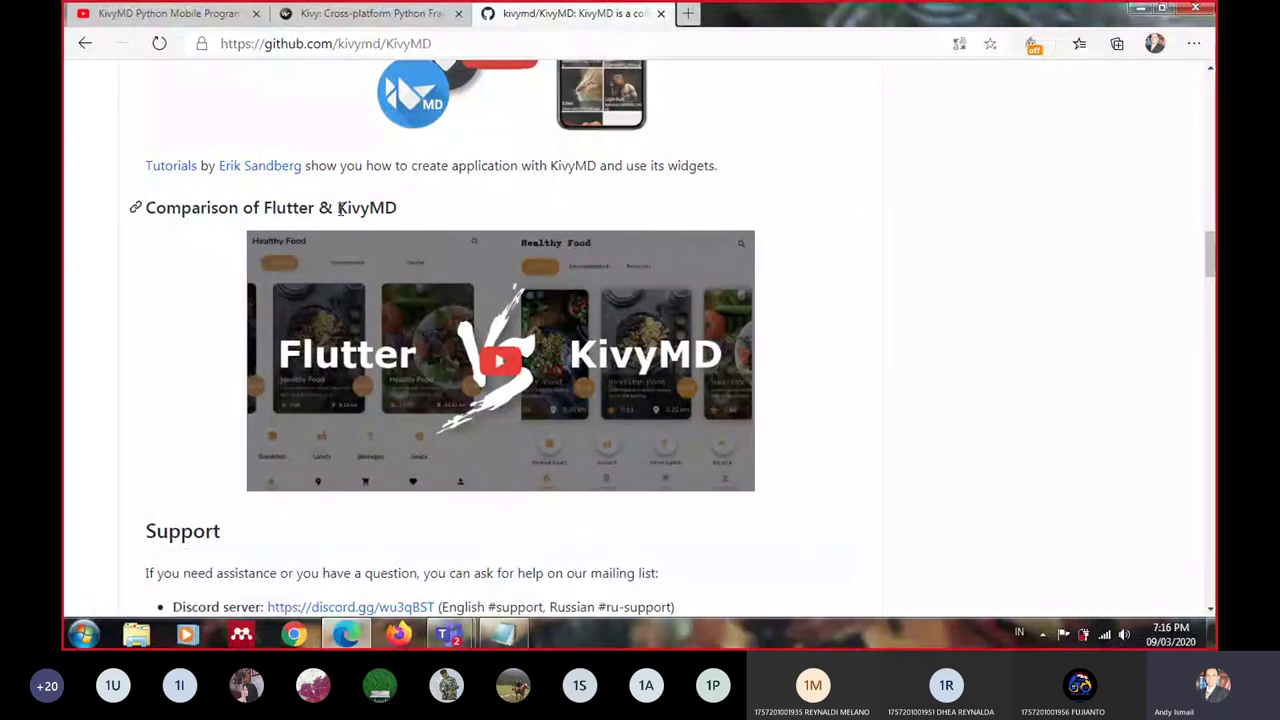
{"action": "scroll", "coordinate": [148, 438], "scroll_direction": "down", "scroll_amount": 2}
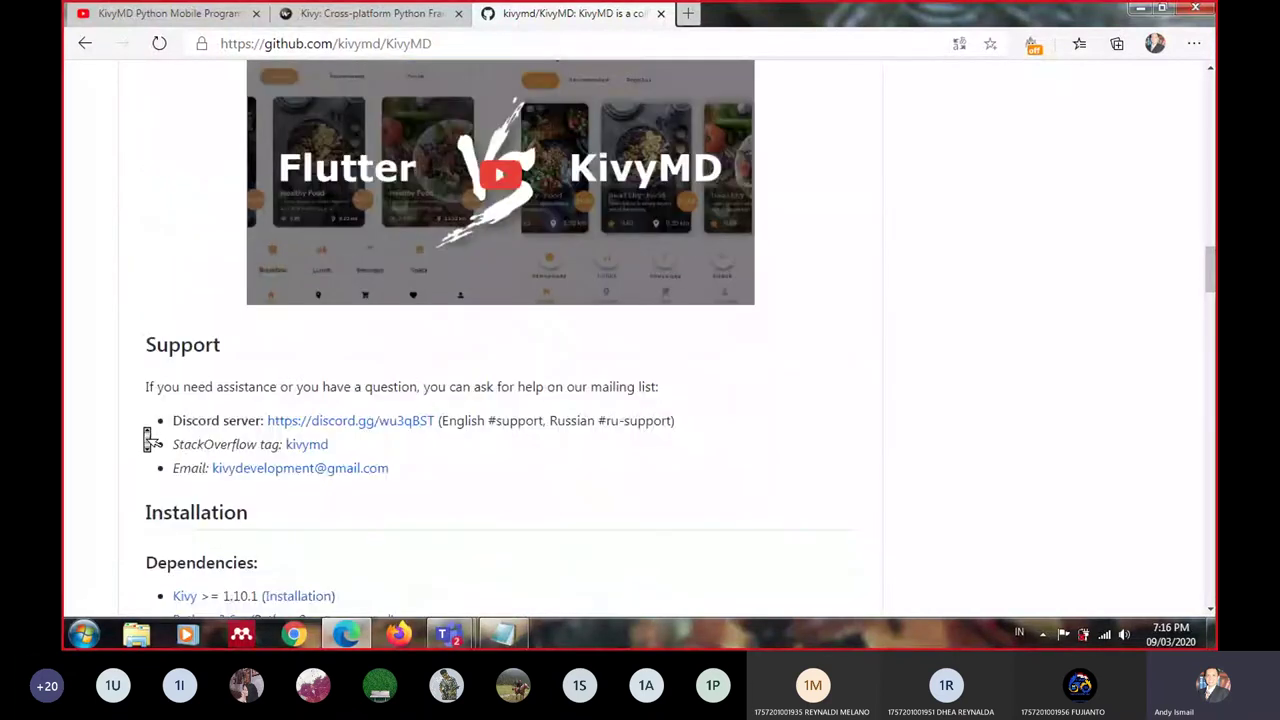
{"action": "scroll", "coordinate": [150, 440], "scroll_direction": "down", "scroll_amount": 1}
{"action": "scroll", "coordinate": [150, 440], "scroll_direction": "down", "scroll_amount": 2}
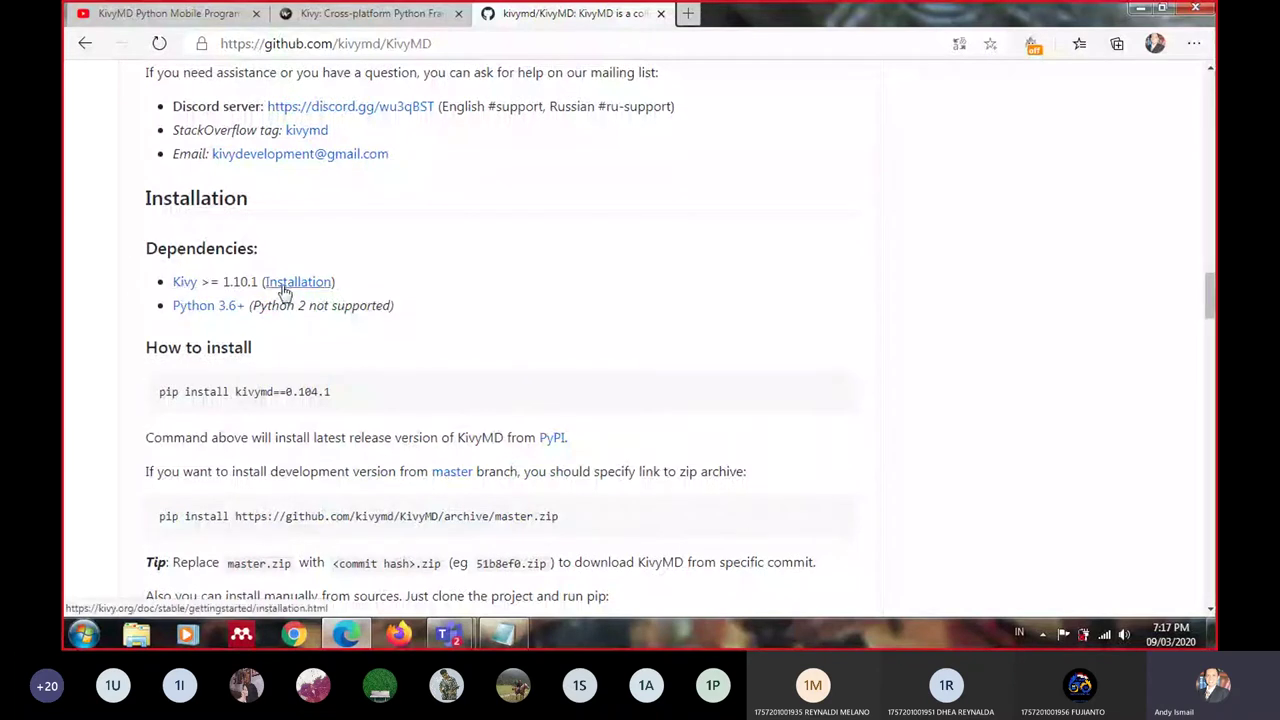
{"action": "scroll", "coordinate": [120, 351], "scroll_direction": "up", "scroll_amount": 5}
{"action": "scroll", "coordinate": [120, 351], "scroll_direction": "up", "scroll_amount": 5}
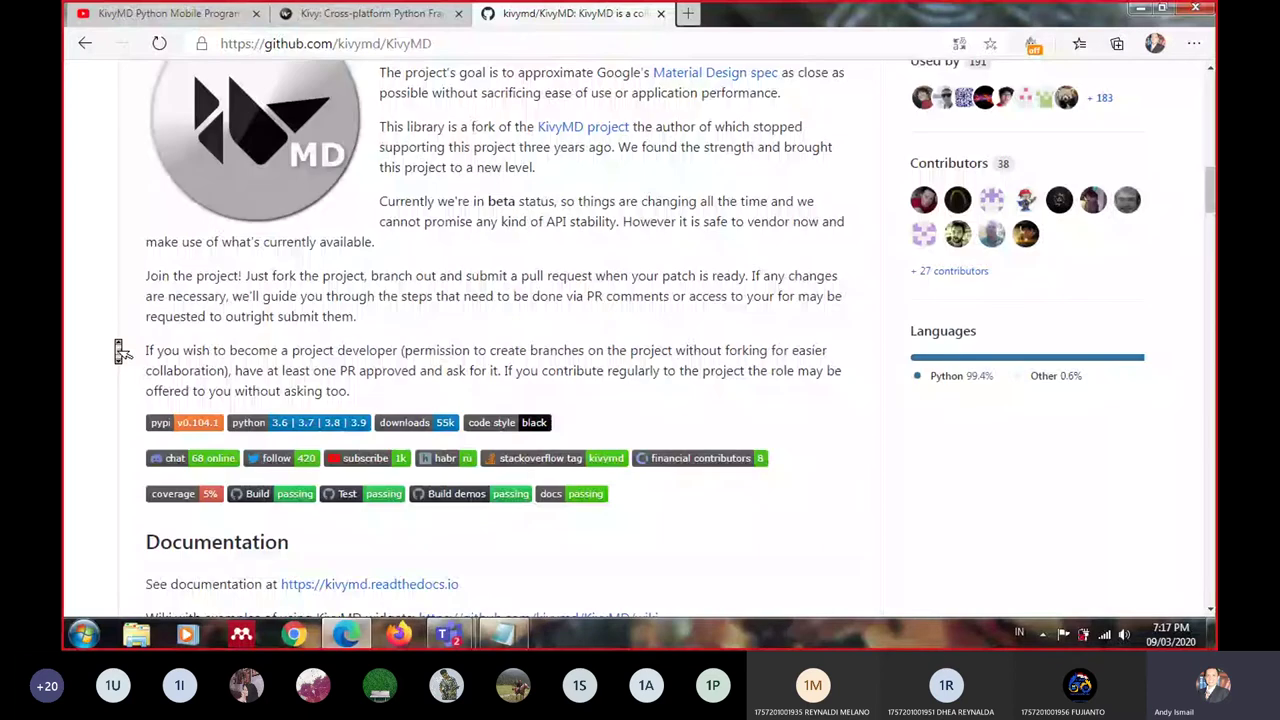
{"action": "scroll", "coordinate": [120, 351], "scroll_direction": "up", "scroll_amount": 5}
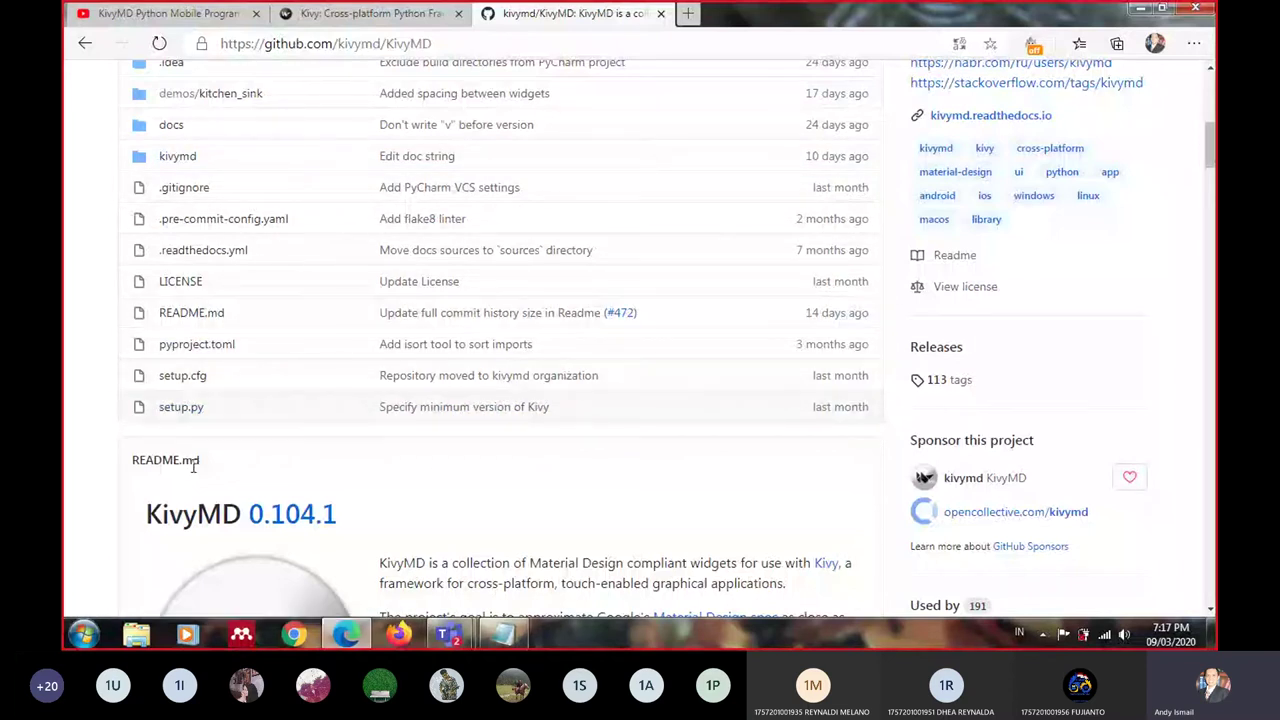
{"action": "scroll", "coordinate": [194, 467], "scroll_direction": "down", "scroll_amount": 5}
{"action": "scroll", "coordinate": [197, 478], "scroll_direction": "down", "scroll_amount": 2}
{"action": "scroll", "coordinate": [197, 478], "scroll_direction": "down", "scroll_amount": 2}
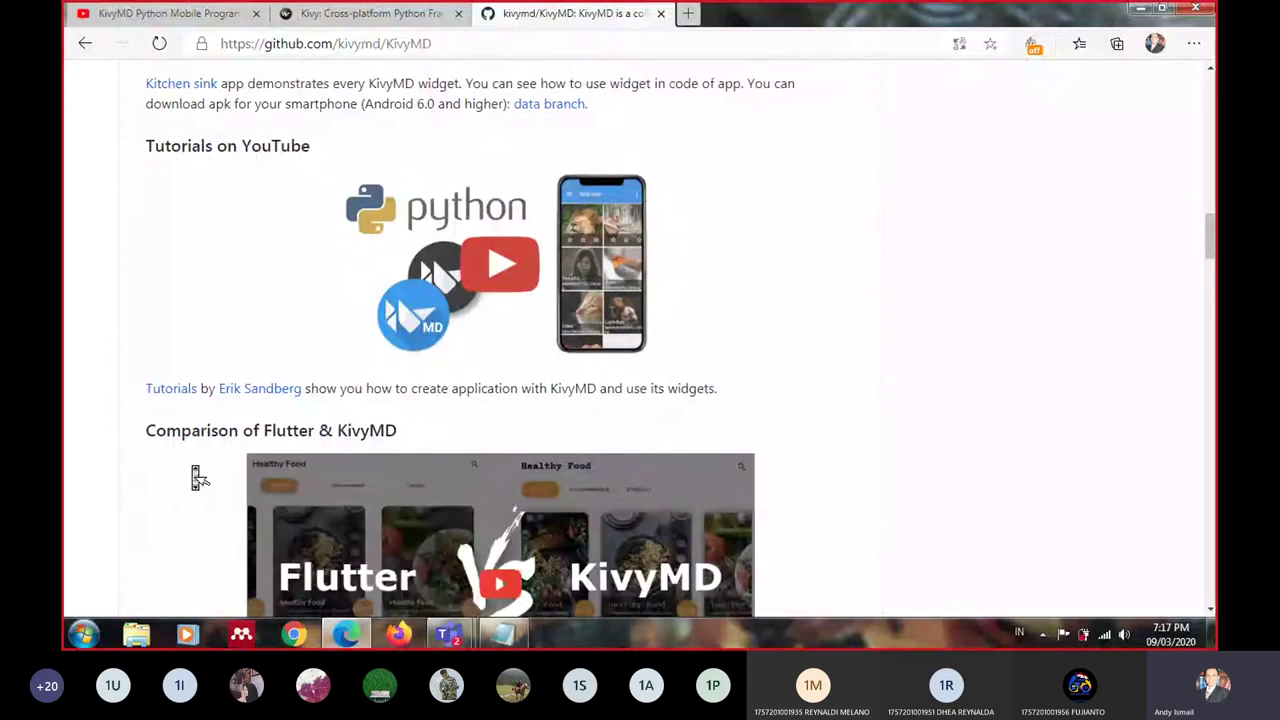
{"action": "scroll", "coordinate": [197, 478], "scroll_direction": "down", "scroll_amount": 8}
{"action": "scroll", "coordinate": [196, 478], "scroll_direction": "down", "scroll_amount": 1}
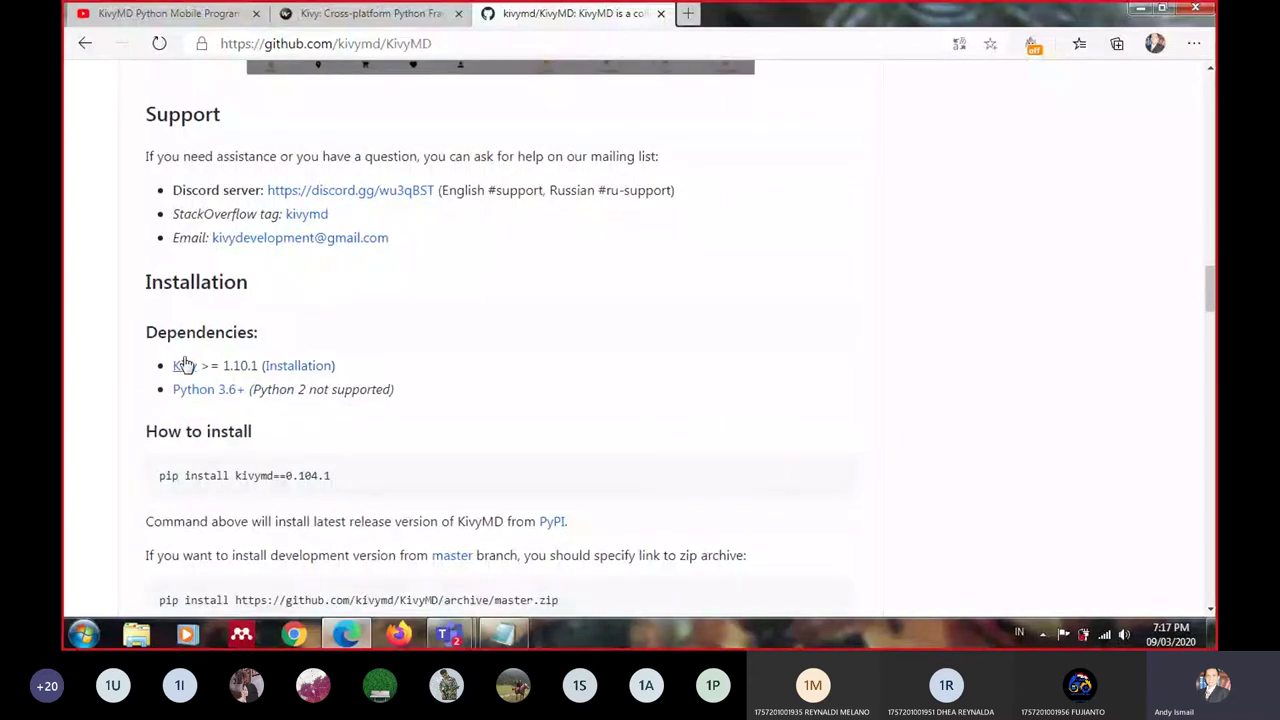
{"action": "left_click", "coordinate": [375, 10]}
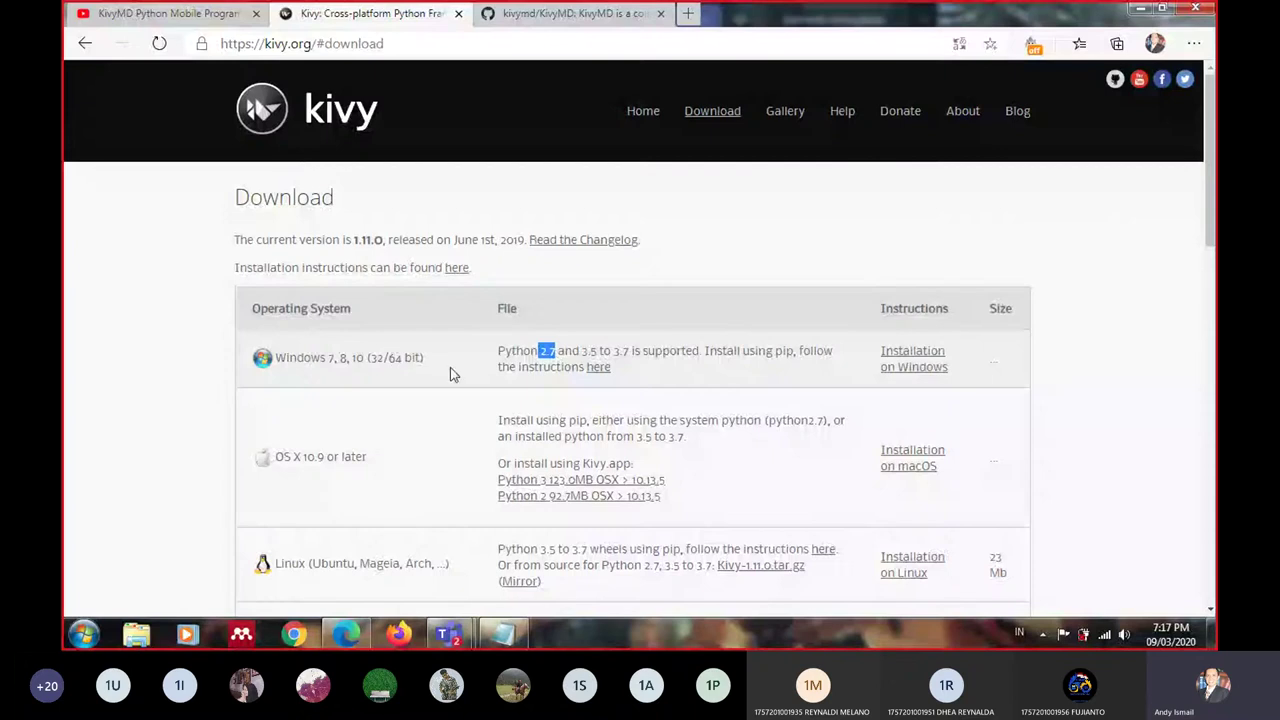
{"action": "left_click", "coordinate": [366, 237]}
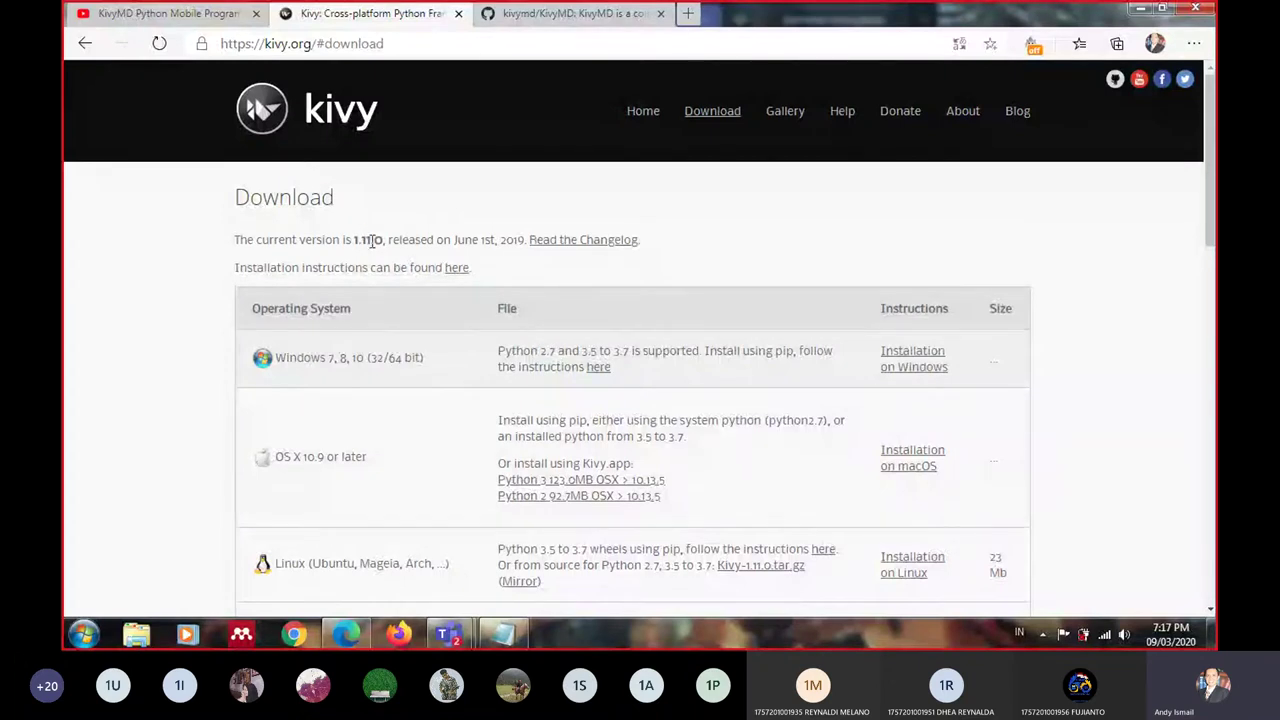
{"action": "key", "text": "ctrl+Tab"}
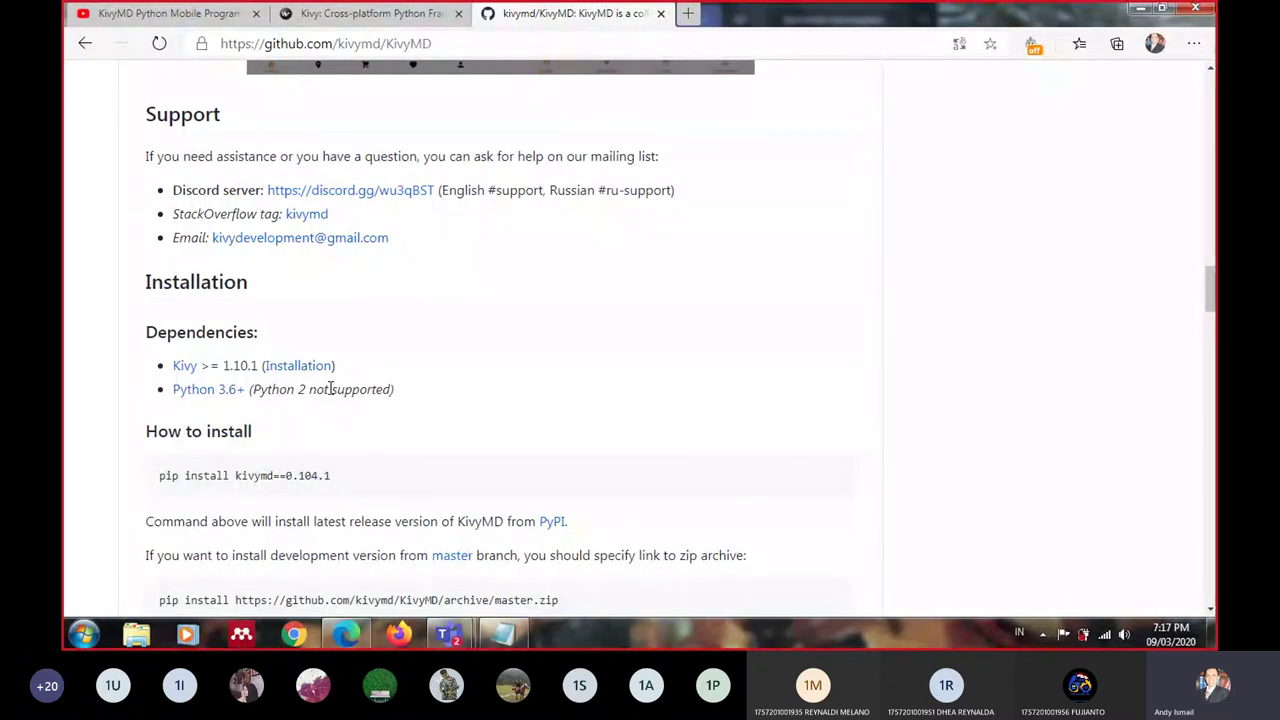
Scroll down to the git clone and Buildozer instructions, then back up to the repository header
{"action": "scroll", "coordinate": [333, 398], "scroll_direction": "down", "scroll_amount": 3}
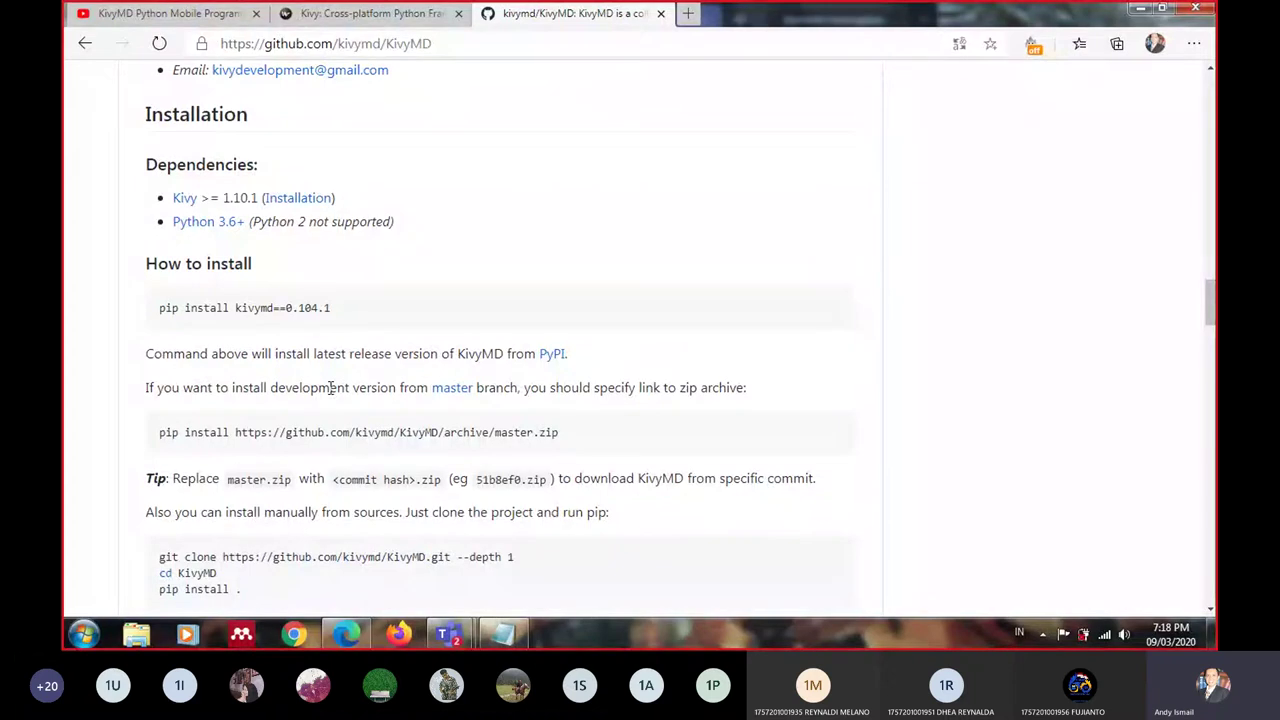
{"action": "scroll", "coordinate": [333, 392], "scroll_direction": "down", "scroll_amount": 3}
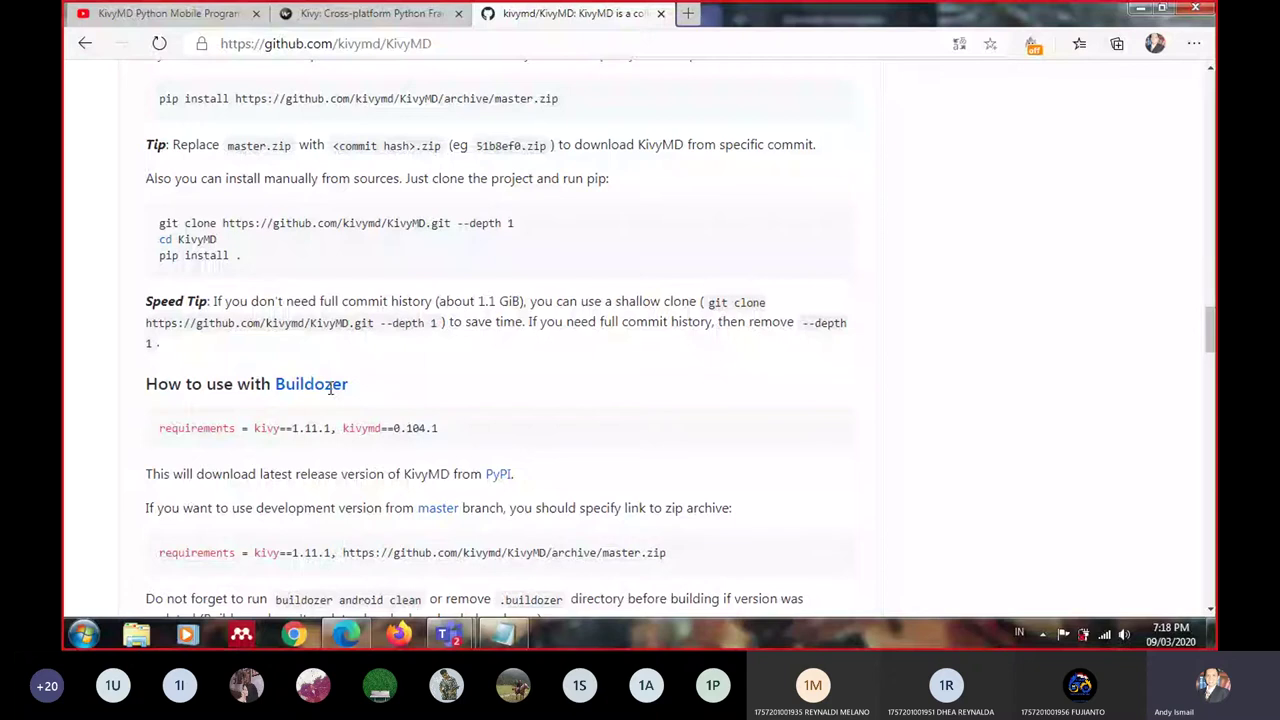
{"action": "scroll", "coordinate": [330, 388], "scroll_direction": "up", "scroll_amount": 10}
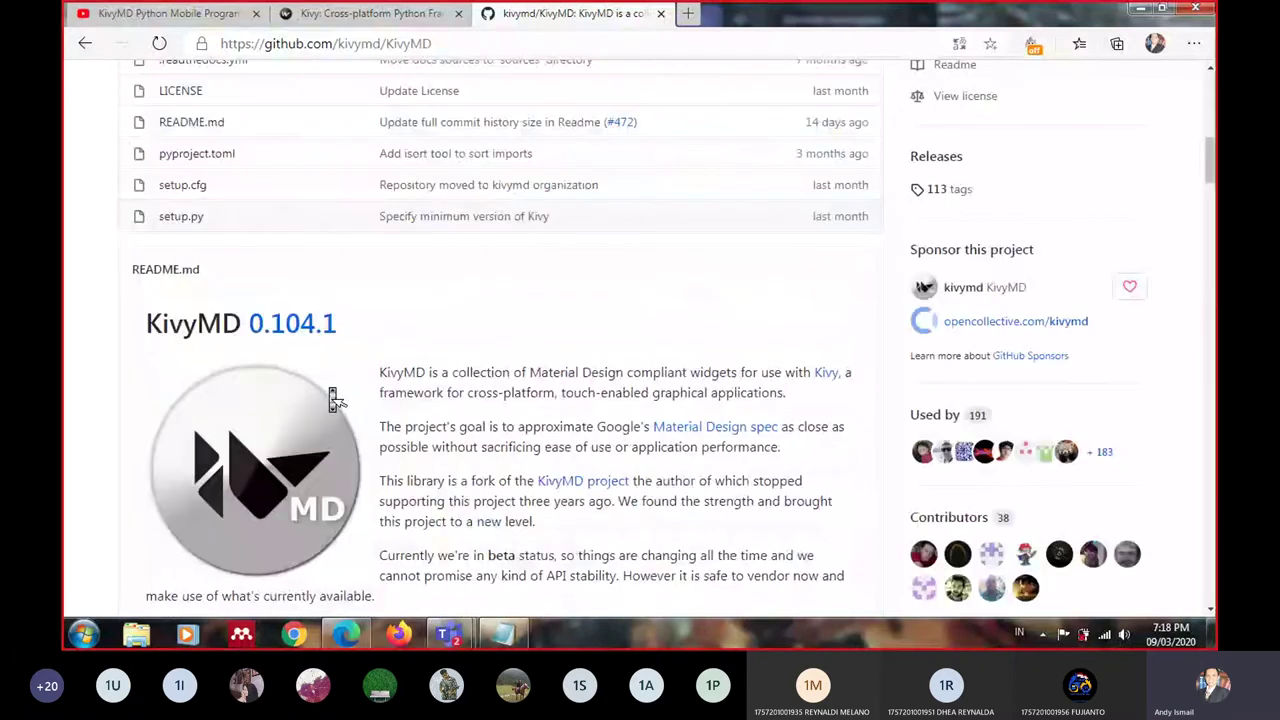
{"action": "scroll", "coordinate": [333, 398], "scroll_direction": "up", "scroll_amount": 5}
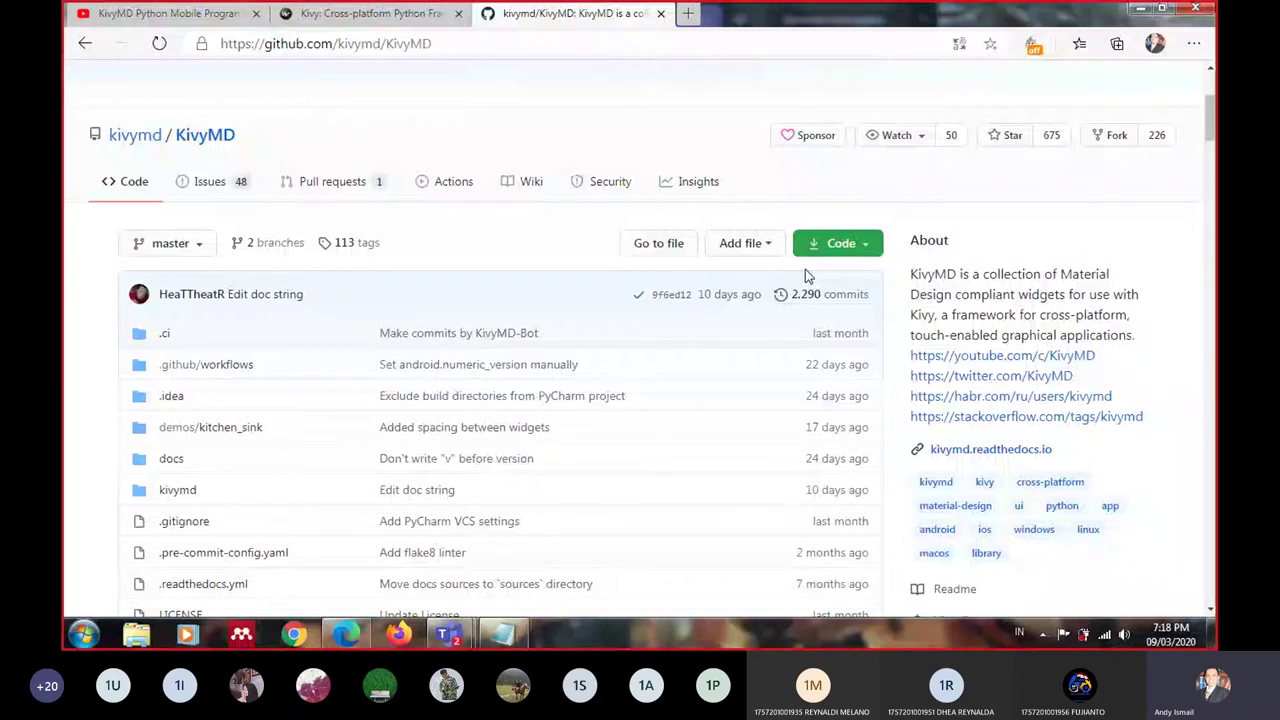
Select the KivyMD HTTPS clone URL, then search Google for 'git' in a new tab and open the Git result
{"action": "left_click", "coordinate": [840, 243]}
{"action": "left_click", "coordinate": [816, 340]}
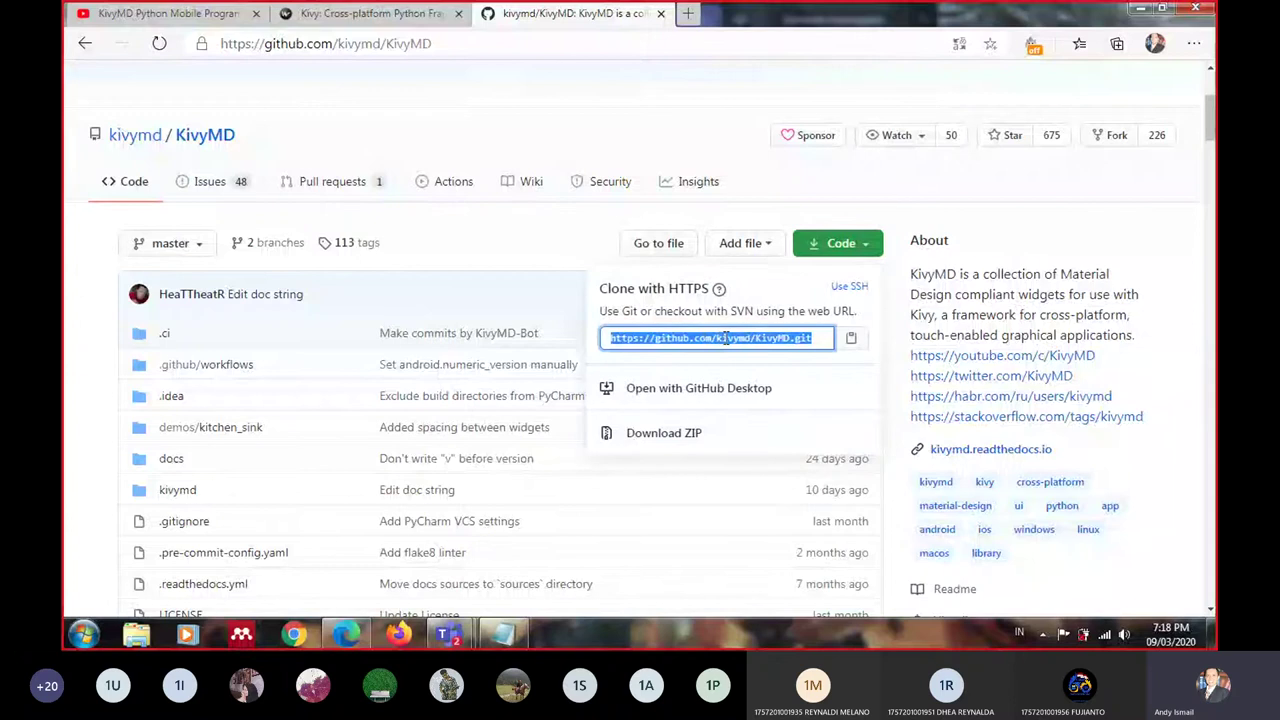
{"action": "left_click", "coordinate": [689, 14]}
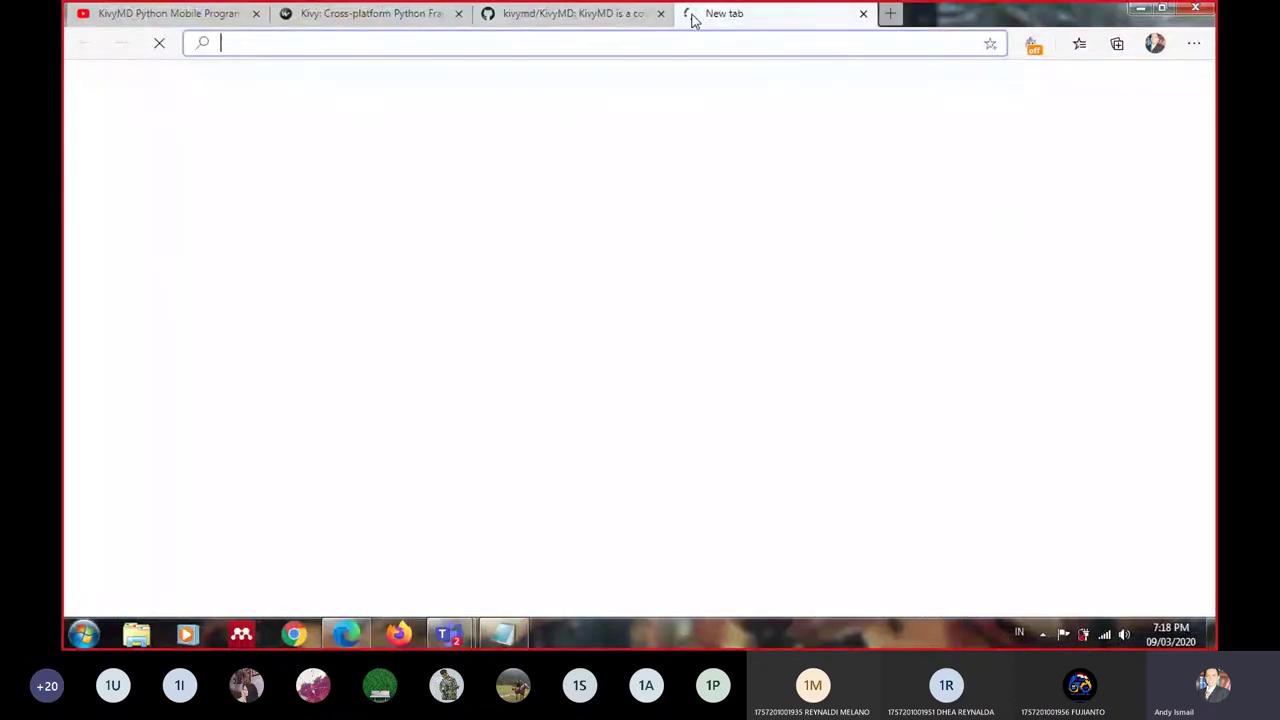
{"action": "type", "text": "git"}
{"action": "key", "text": "BackSpace"}
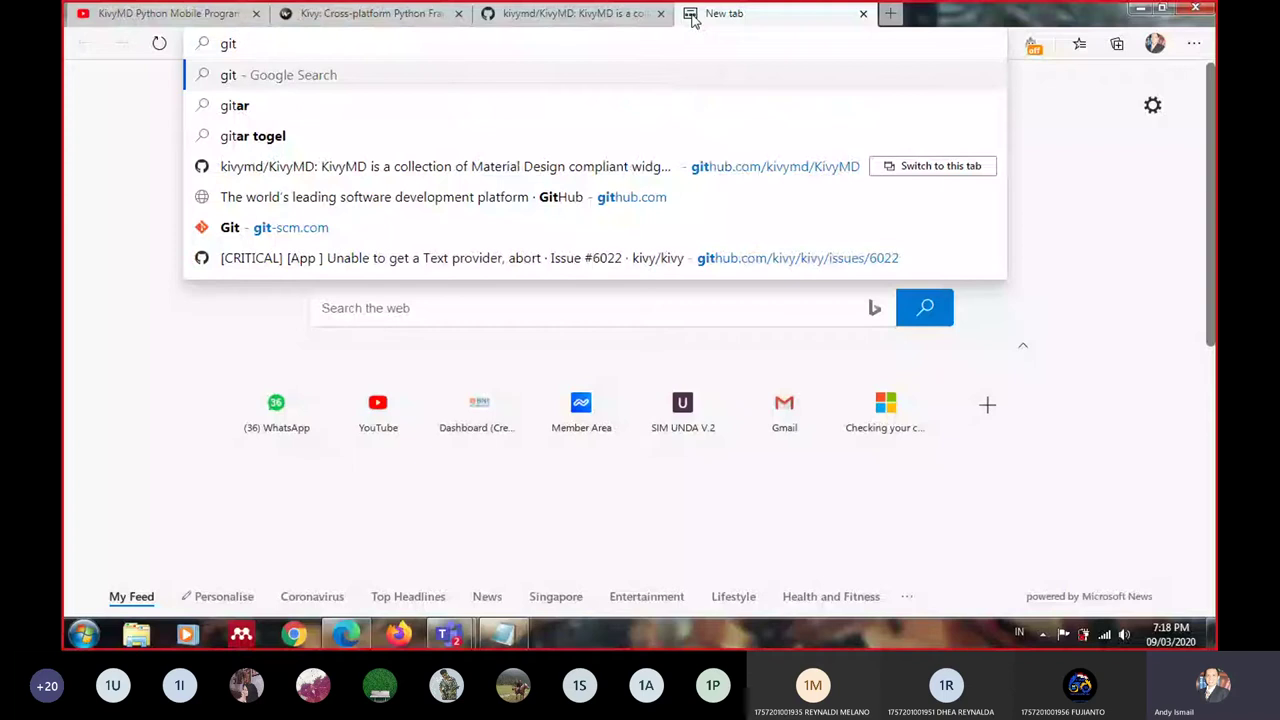
{"action": "key", "text": "Return"}
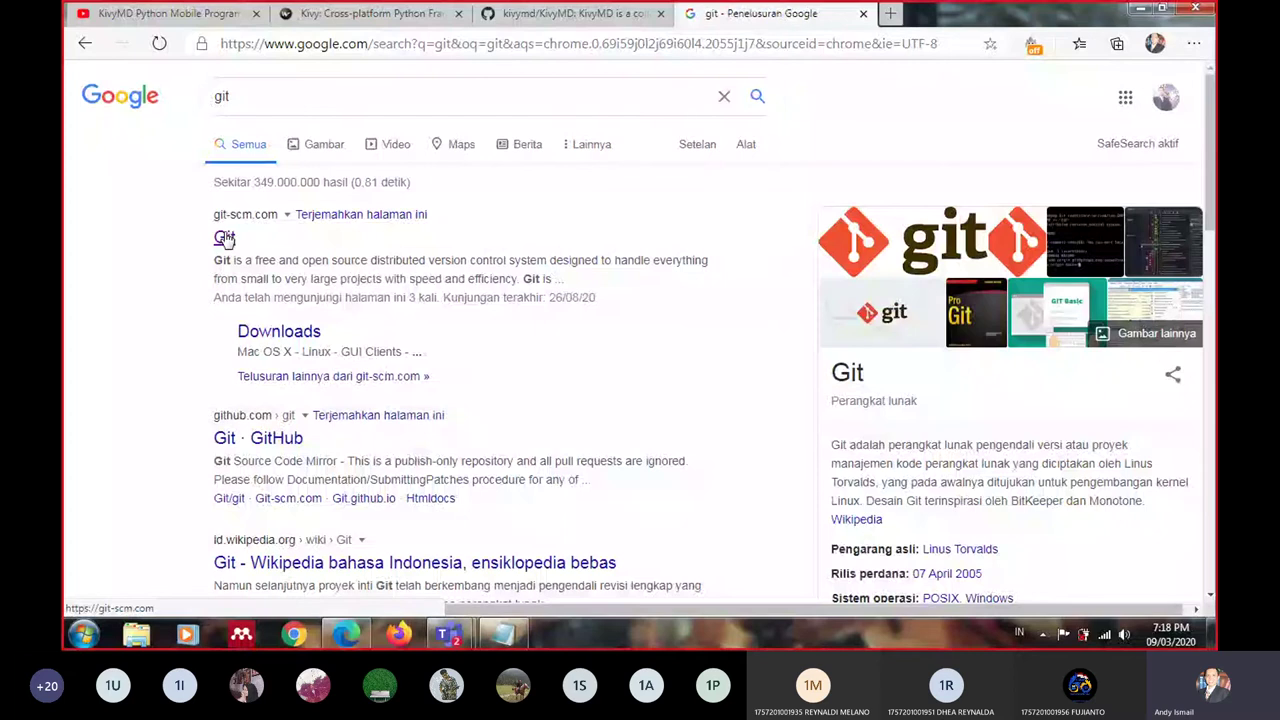
{"action": "left_click", "coordinate": [225, 238]}
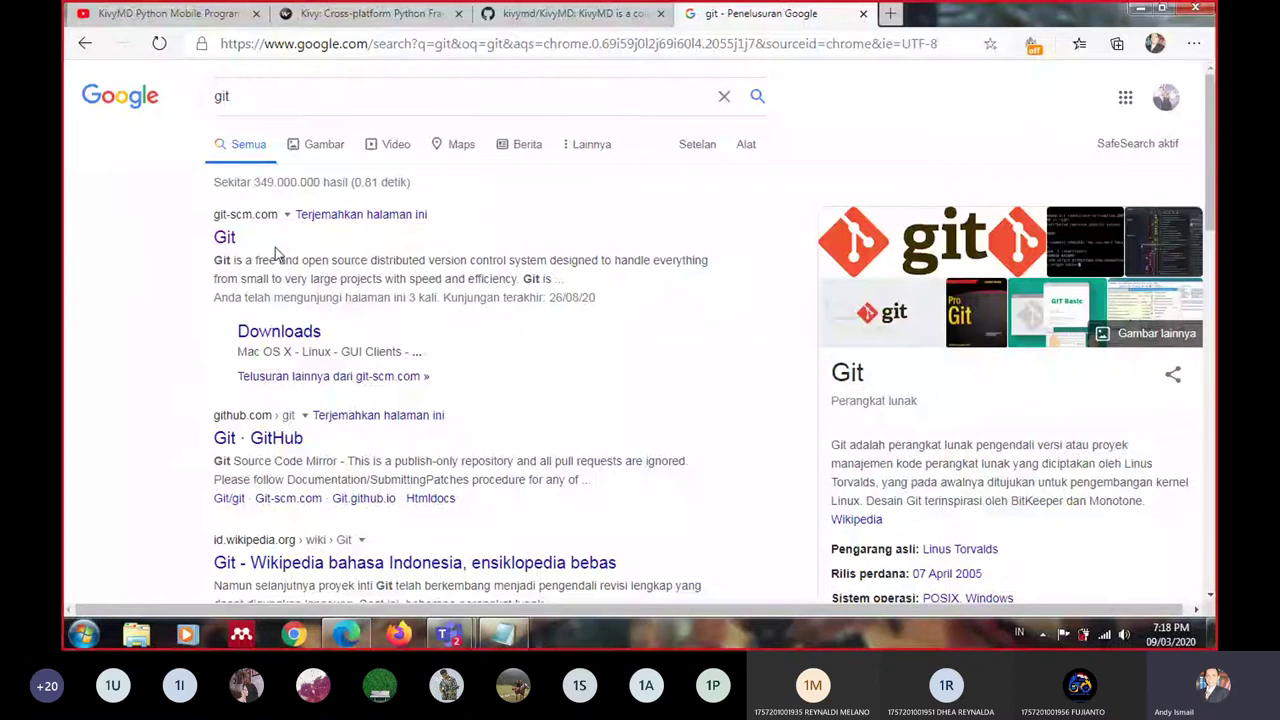
{"action": "key", "text": "ctrl+shift+Tab"}
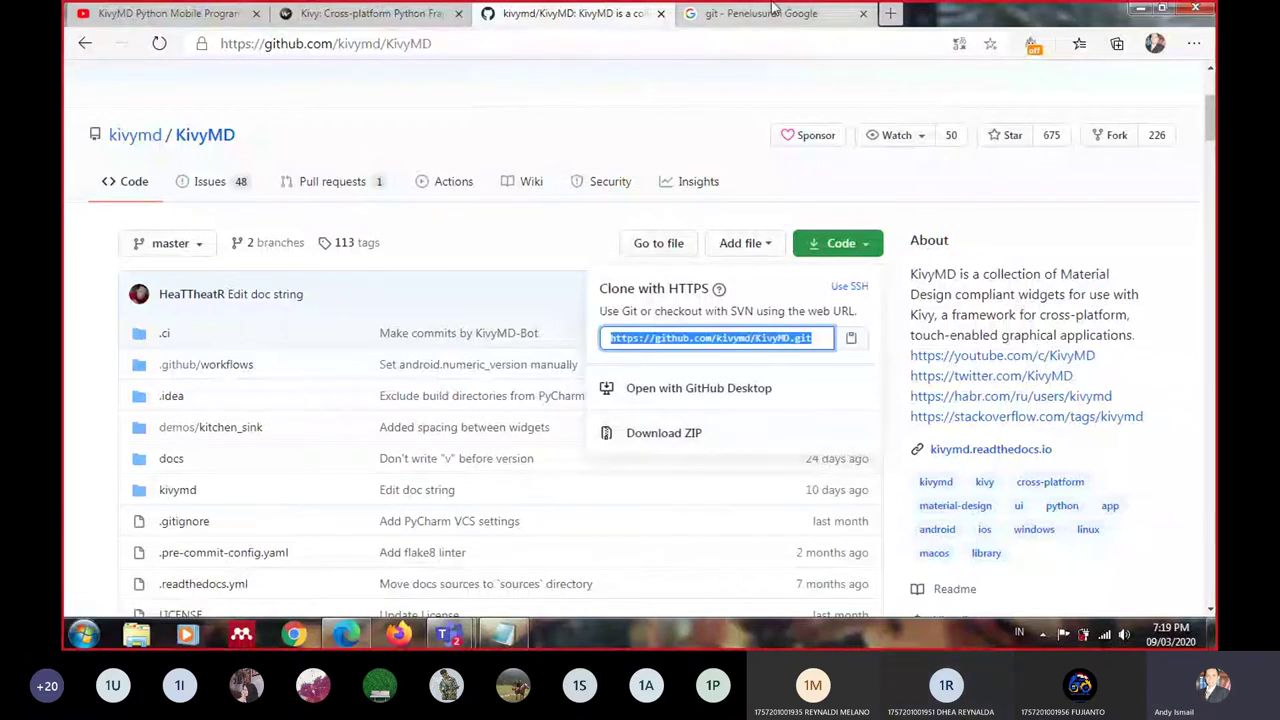
Switch between the Google results and the KivyMD repository, opening and closing its clone options
{"action": "key", "text": "ctrl+Tab"}
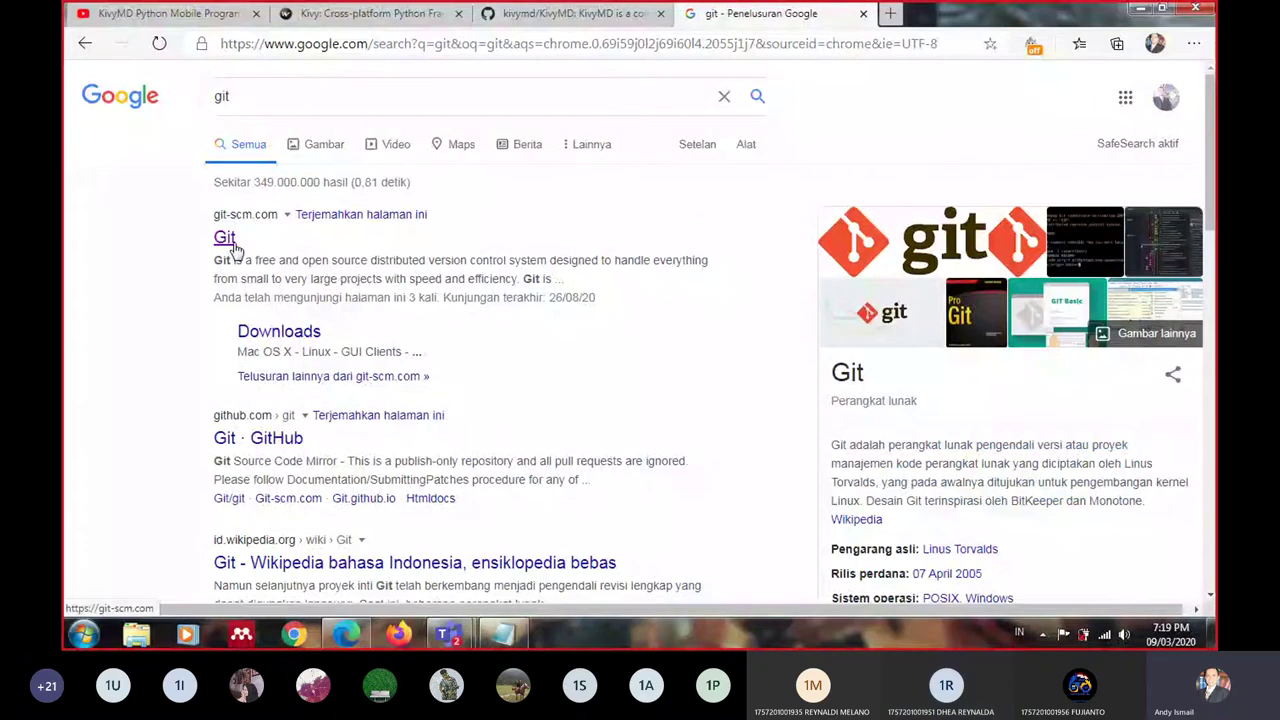
{"action": "left_click", "coordinate": [629, 12]}
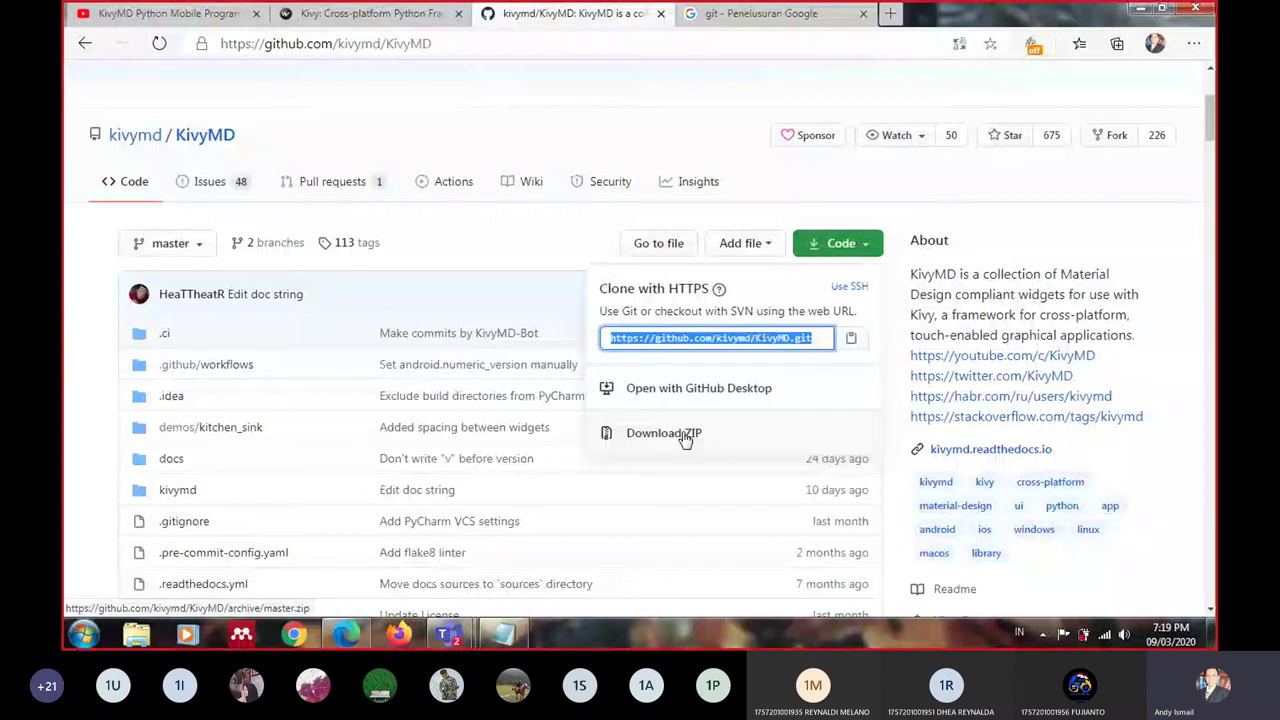
{"action": "left_click", "coordinate": [518, 231]}
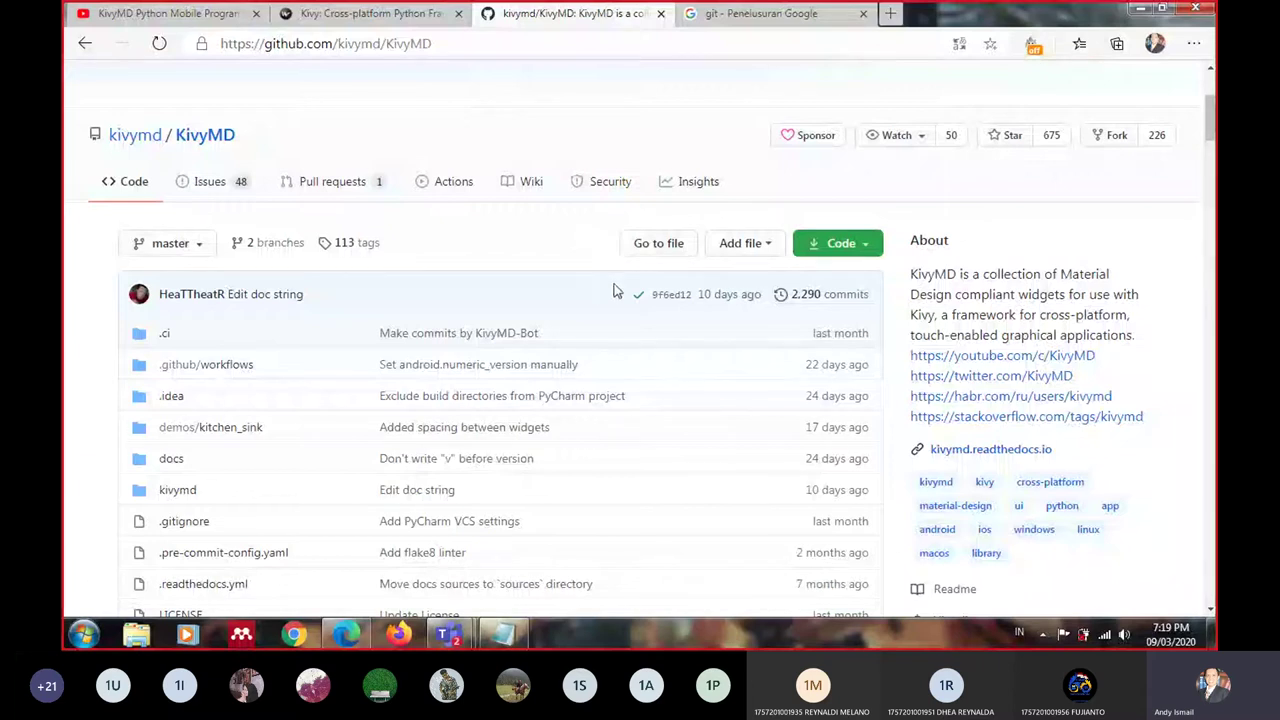
{"action": "left_click", "coordinate": [843, 250]}
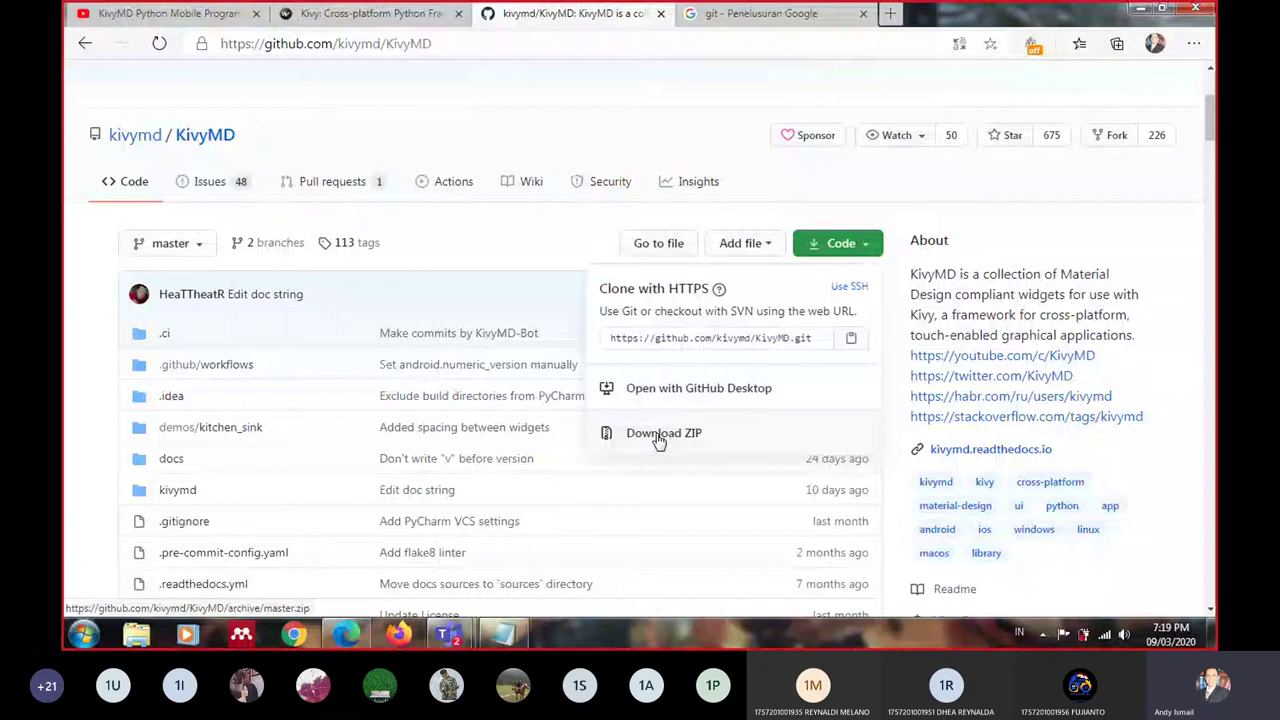
{"action": "left_click", "coordinate": [533, 236]}
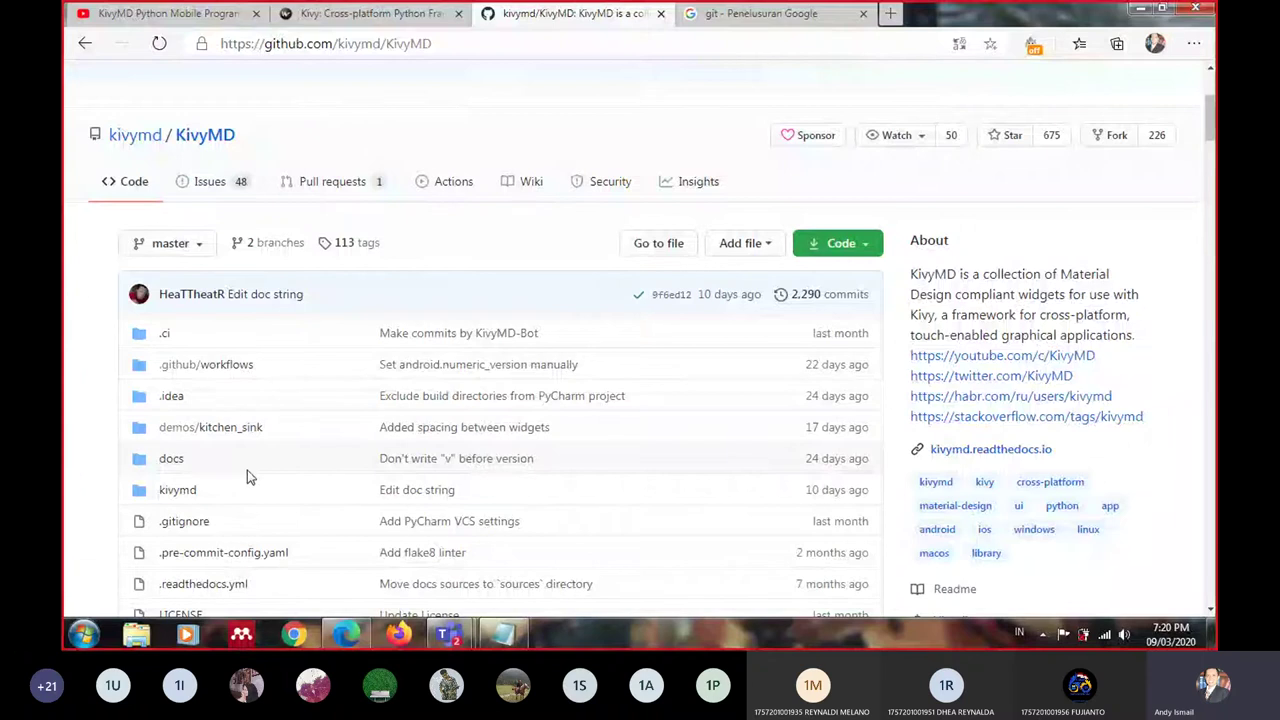
Scroll the repository page, reopen the clone options, then switch to the Google 'git' results tab
{"action": "scroll", "coordinate": [249, 477], "scroll_direction": "down", "scroll_amount": 3}
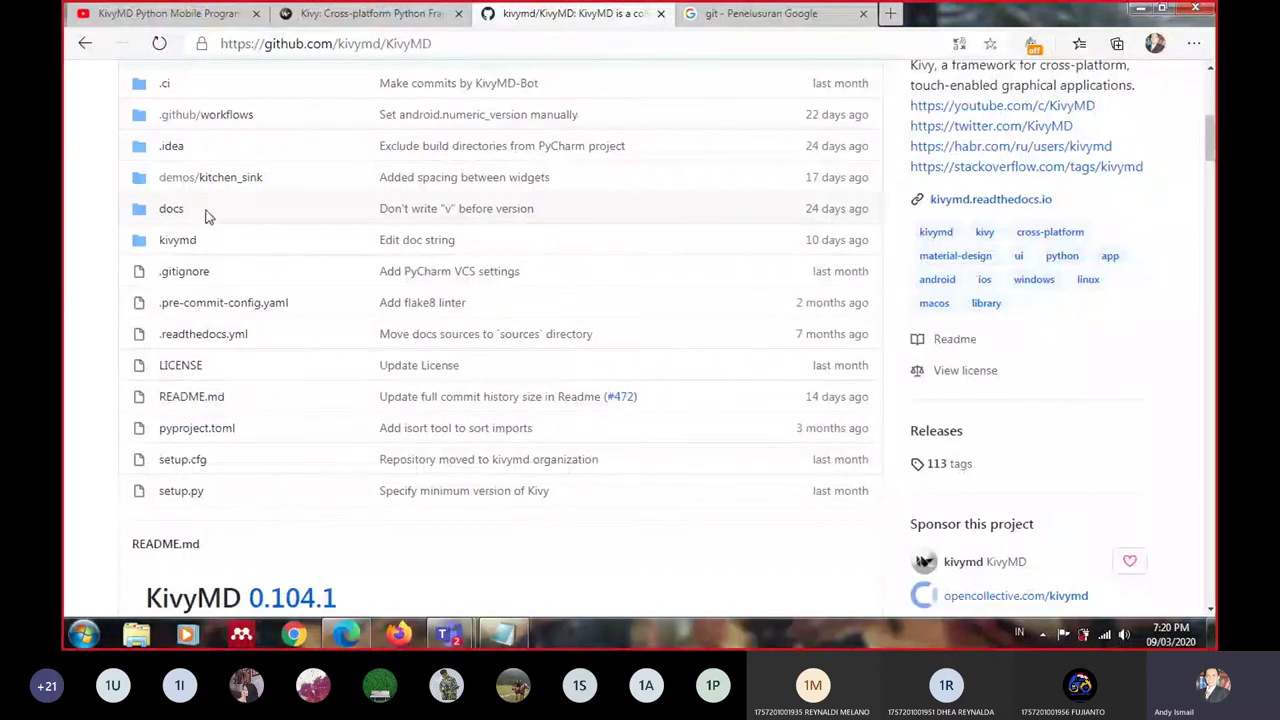
{"action": "scroll", "coordinate": [210, 470], "scroll_direction": "up", "scroll_amount": 4}
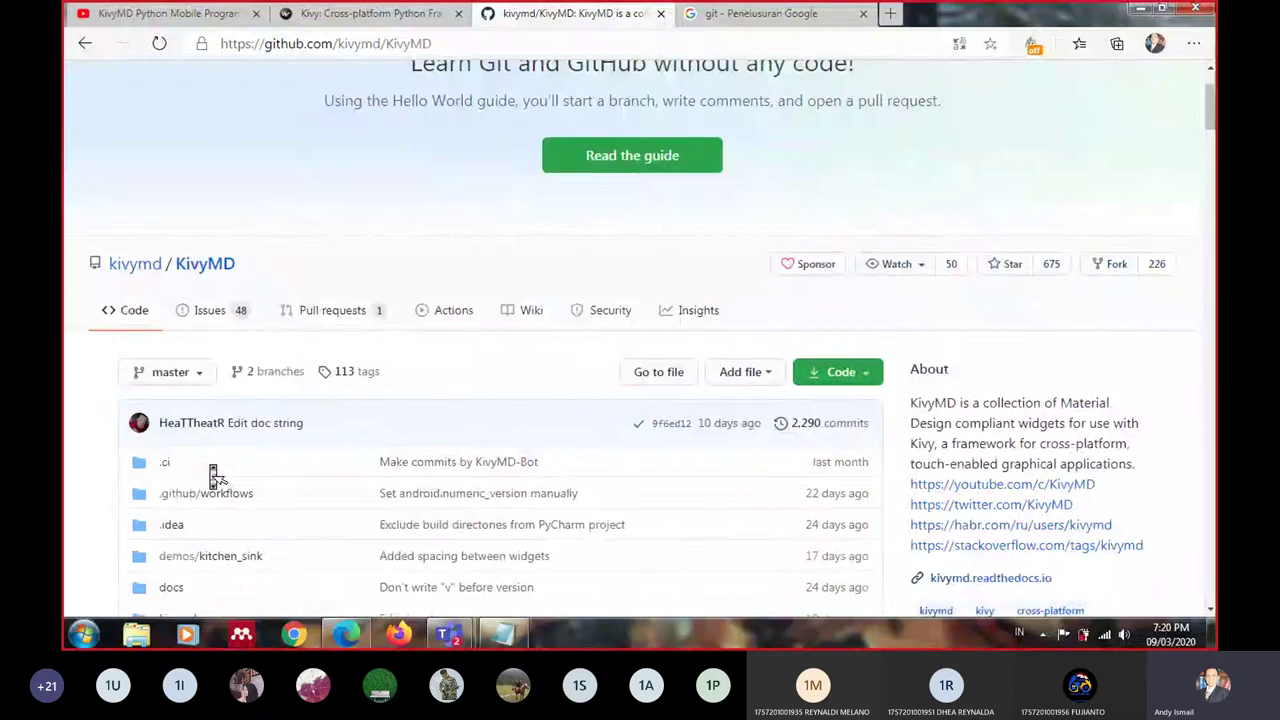
{"action": "scroll", "coordinate": [213, 476], "scroll_direction": "down", "scroll_amount": 3}
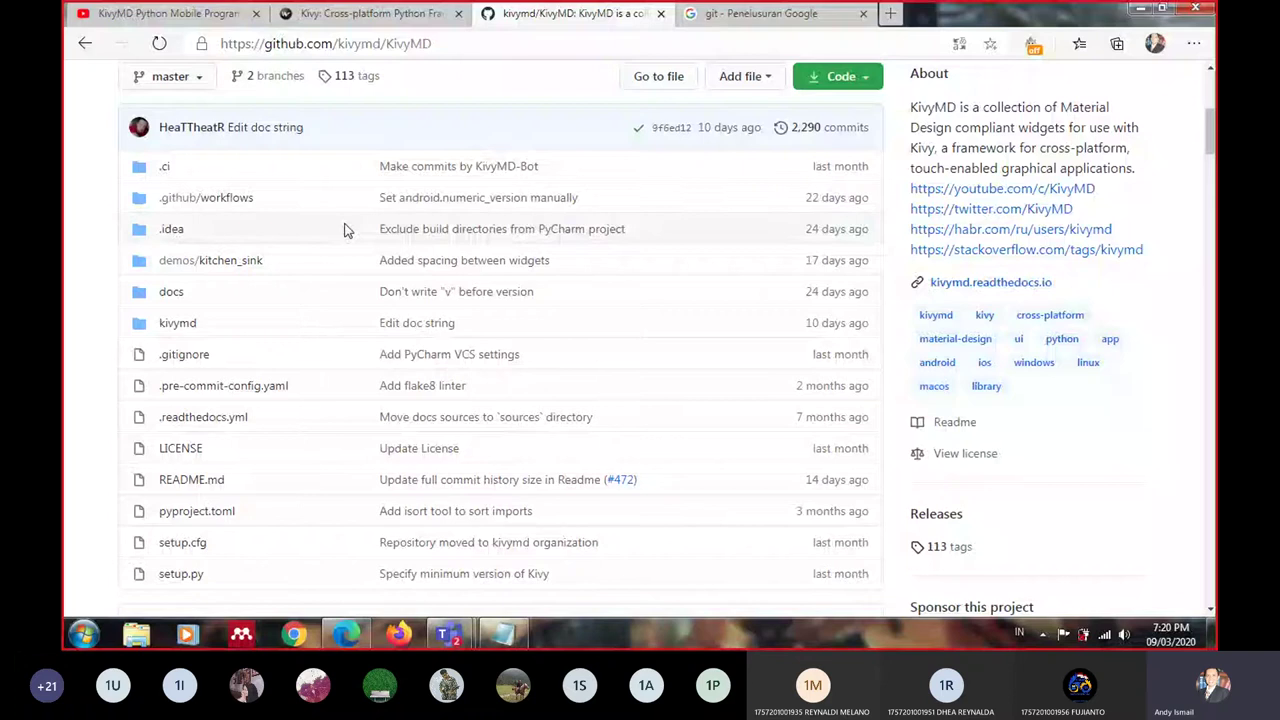
{"action": "left_click", "coordinate": [829, 80]}
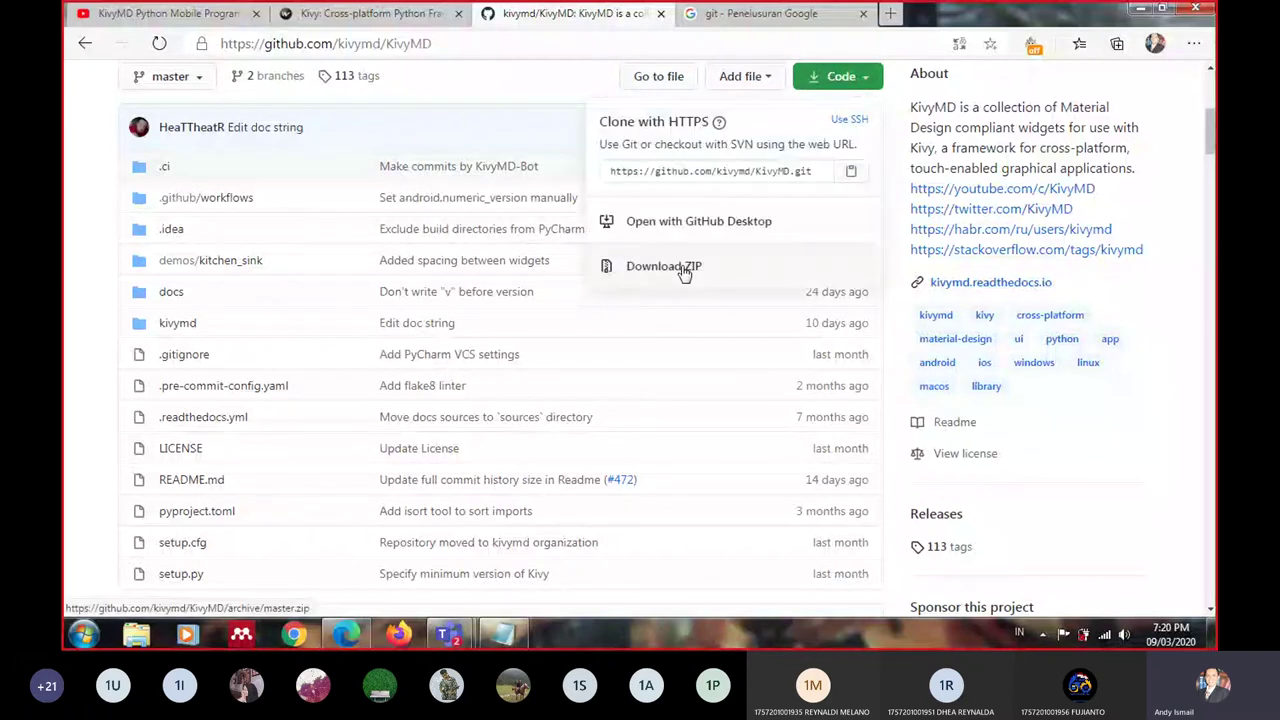
{"action": "left_click", "coordinate": [60, 380]}
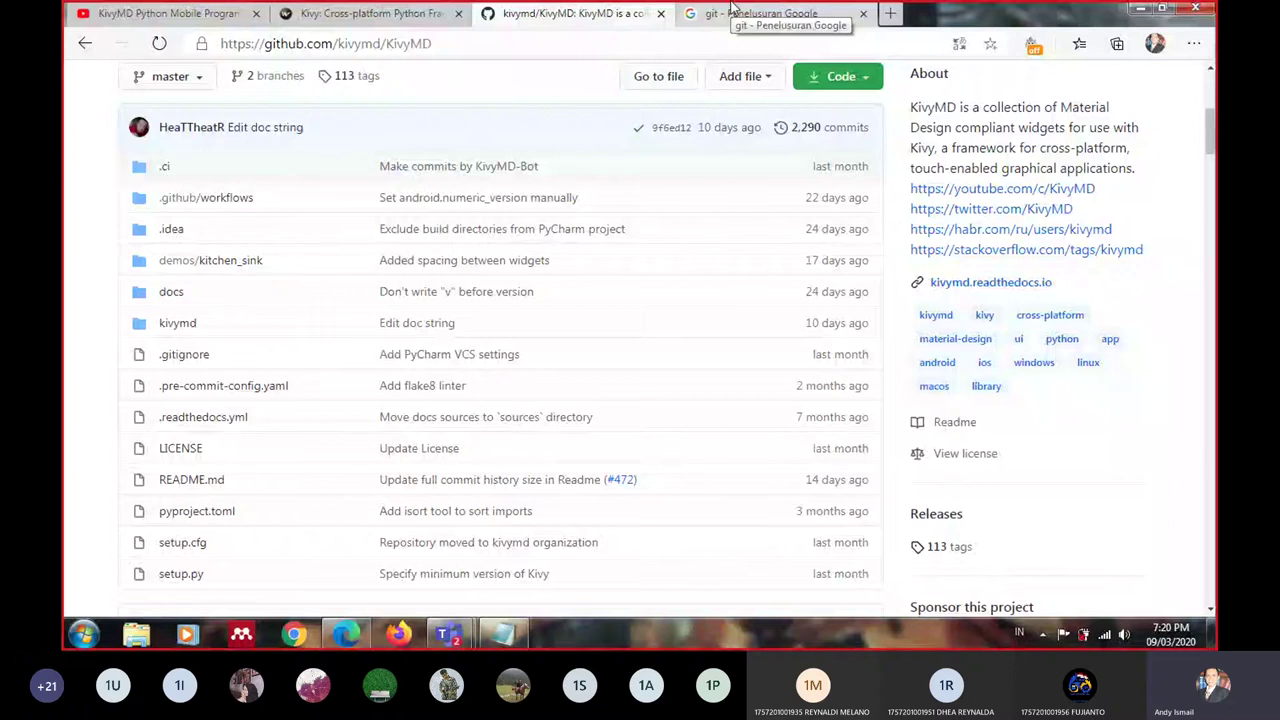
{"action": "left_click", "coordinate": [838, 76]}
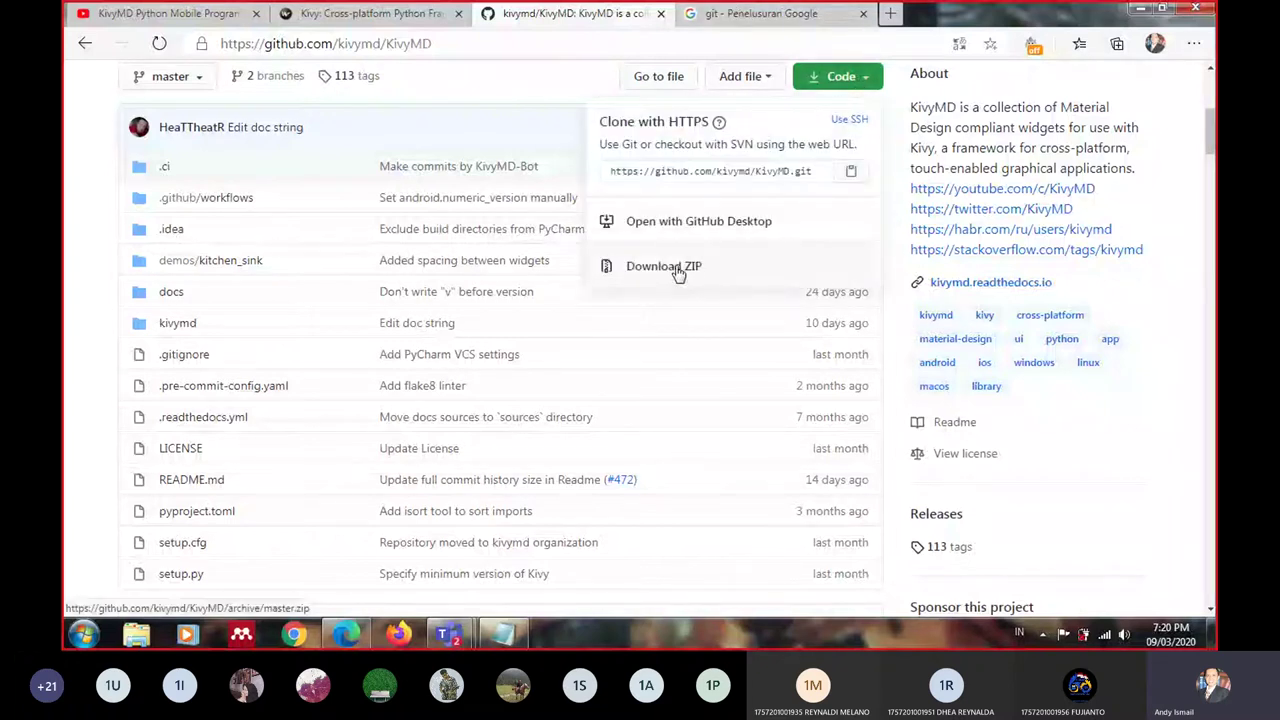
{"action": "left_click", "coordinate": [762, 12]}
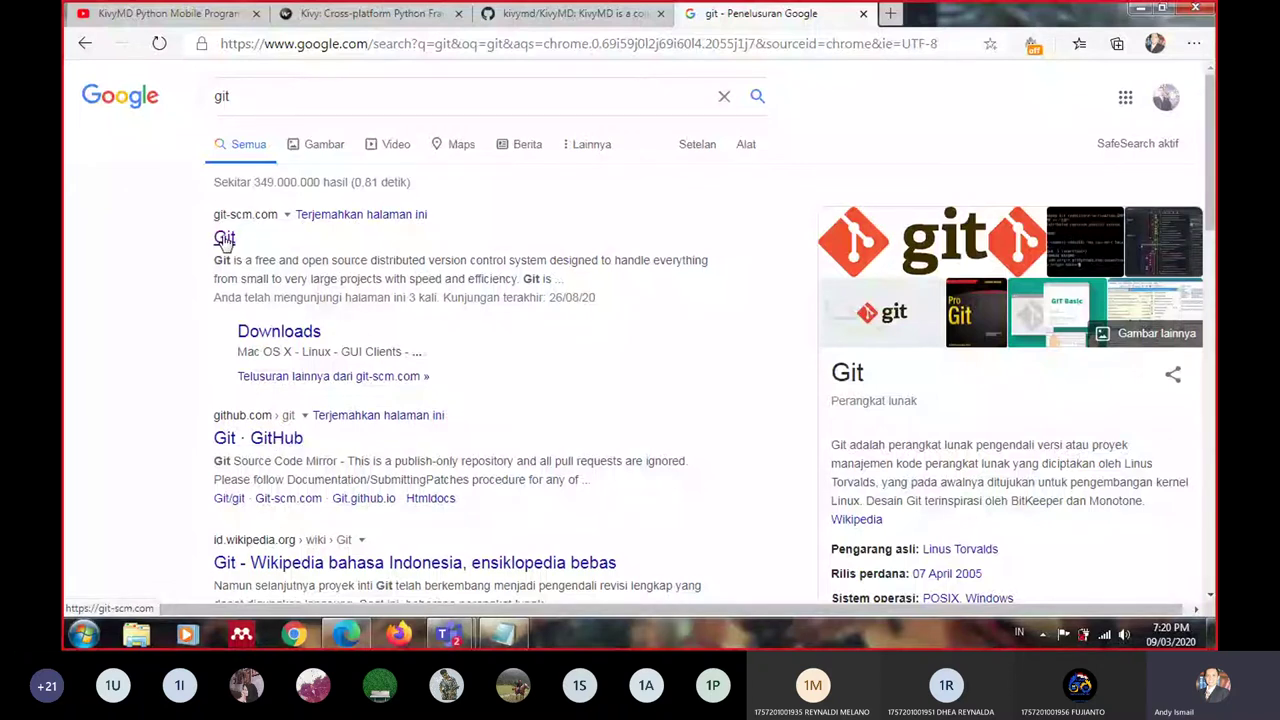
Open the git-scm.com Git homepage from the results, then bring up the Teams meeting windows
{"action": "left_click", "coordinate": [225, 240]}
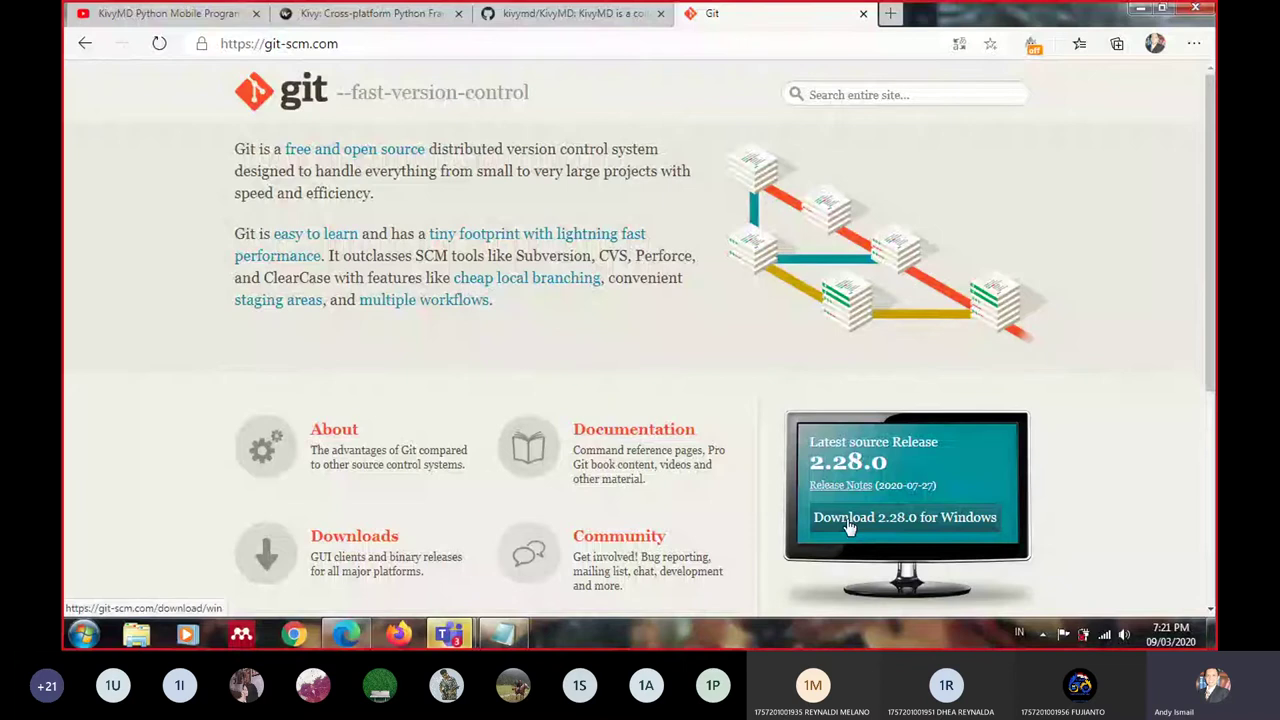
{"action": "left_click", "coordinate": [459, 640]}
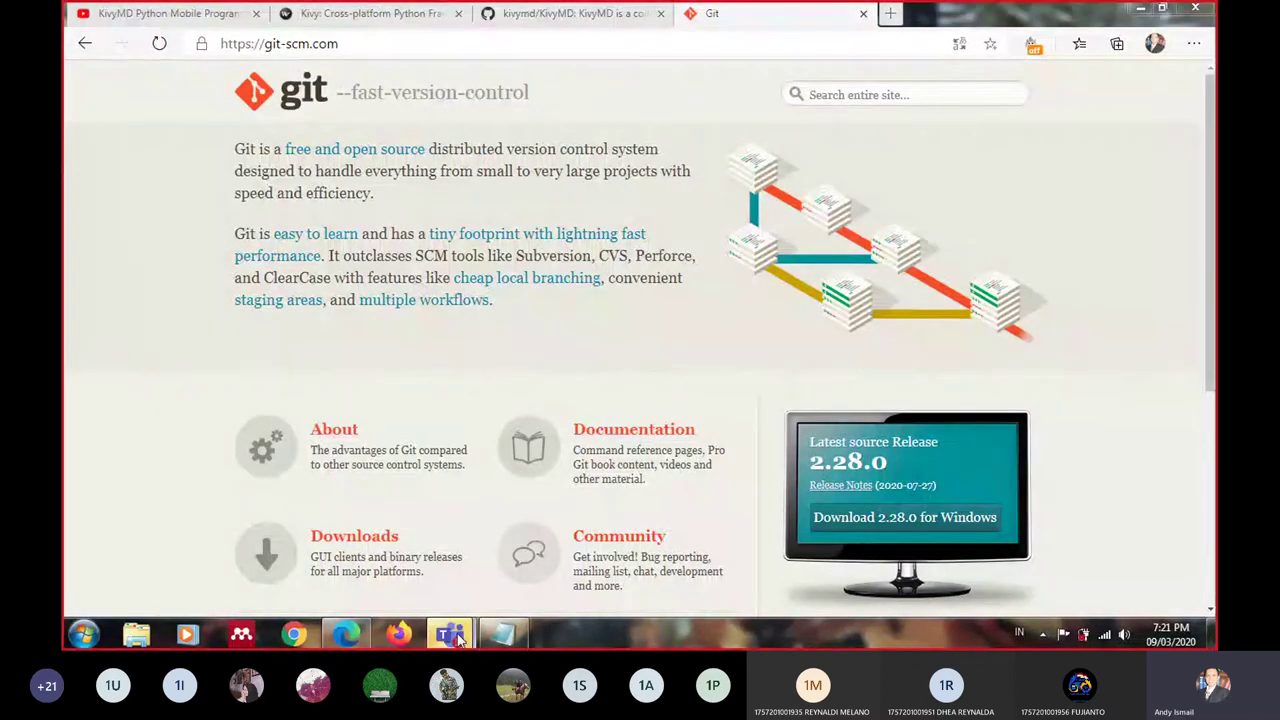
{"action": "mouse_move", "coordinate": [459, 640]}
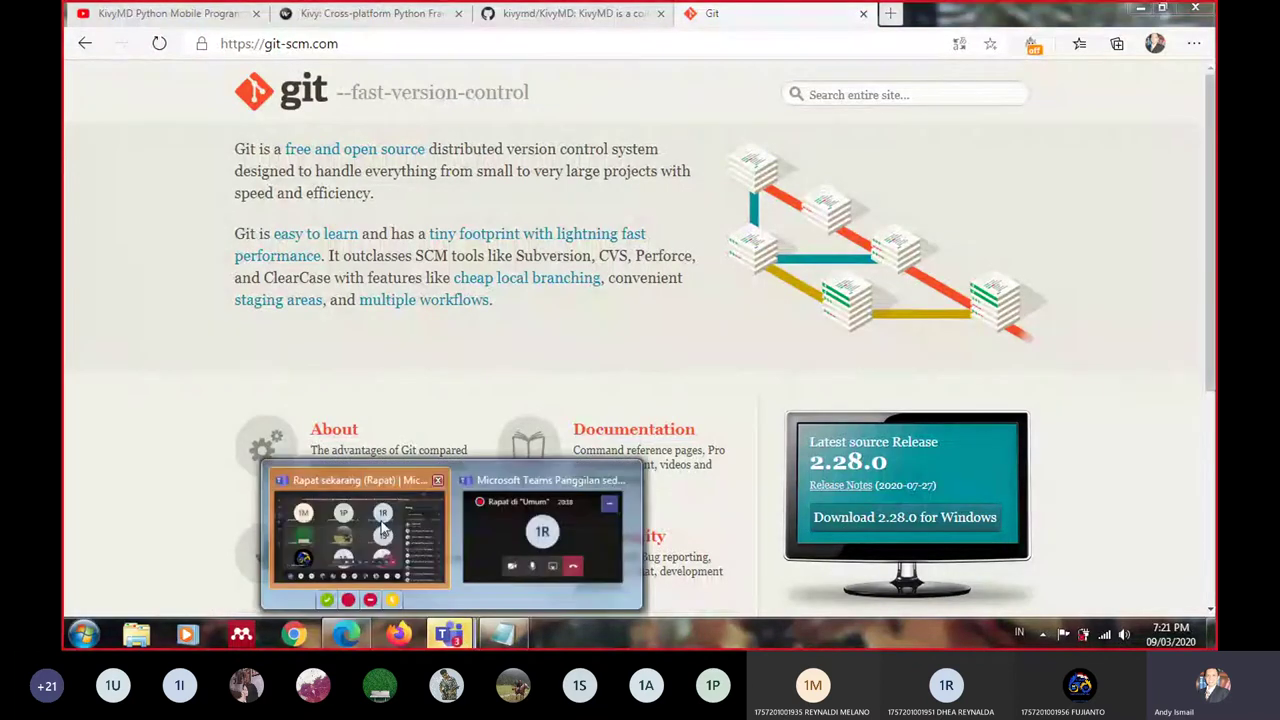
{"action": "left_click", "coordinate": [382, 528]}
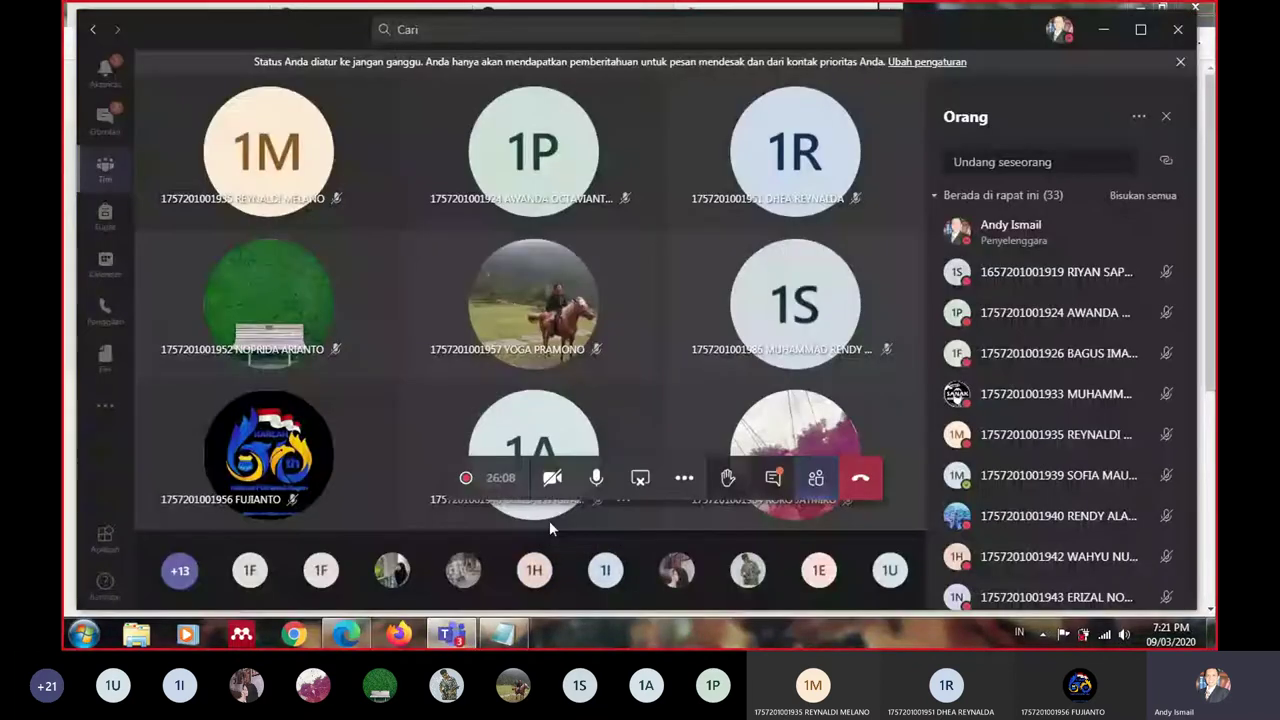
{"action": "left_click", "coordinate": [771, 488]}
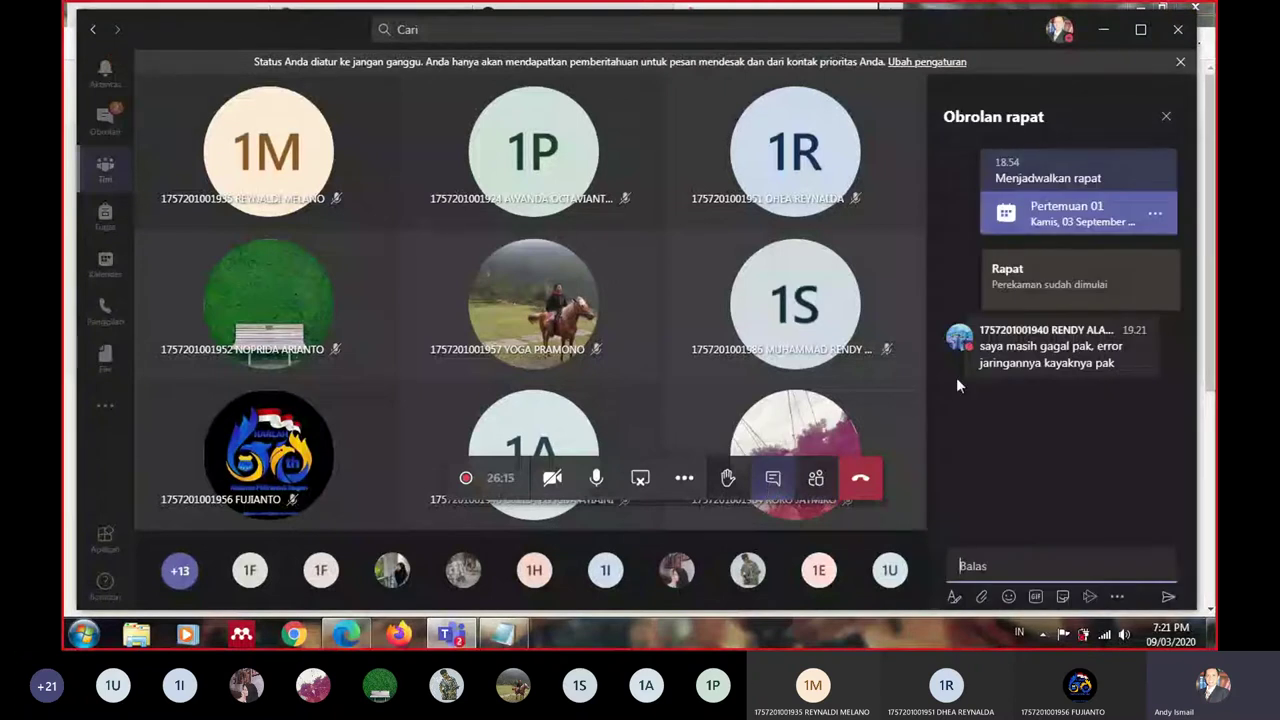
{"action": "mouse_move", "coordinate": [1071, 336]}
{"action": "left_click", "coordinate": [345, 634]}
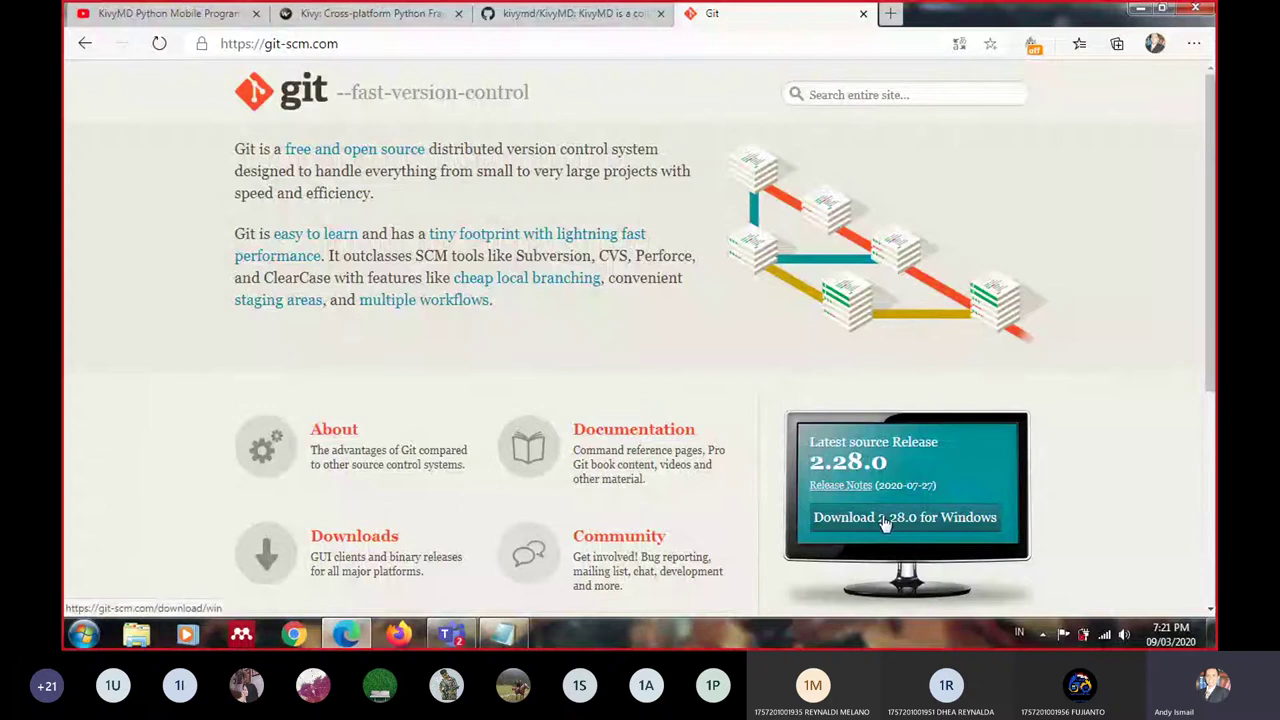
Open Edge's Downloads page from the Settings and more menu, then launch File Explorer with Win+E
{"action": "left_click", "coordinate": [1194, 45]}
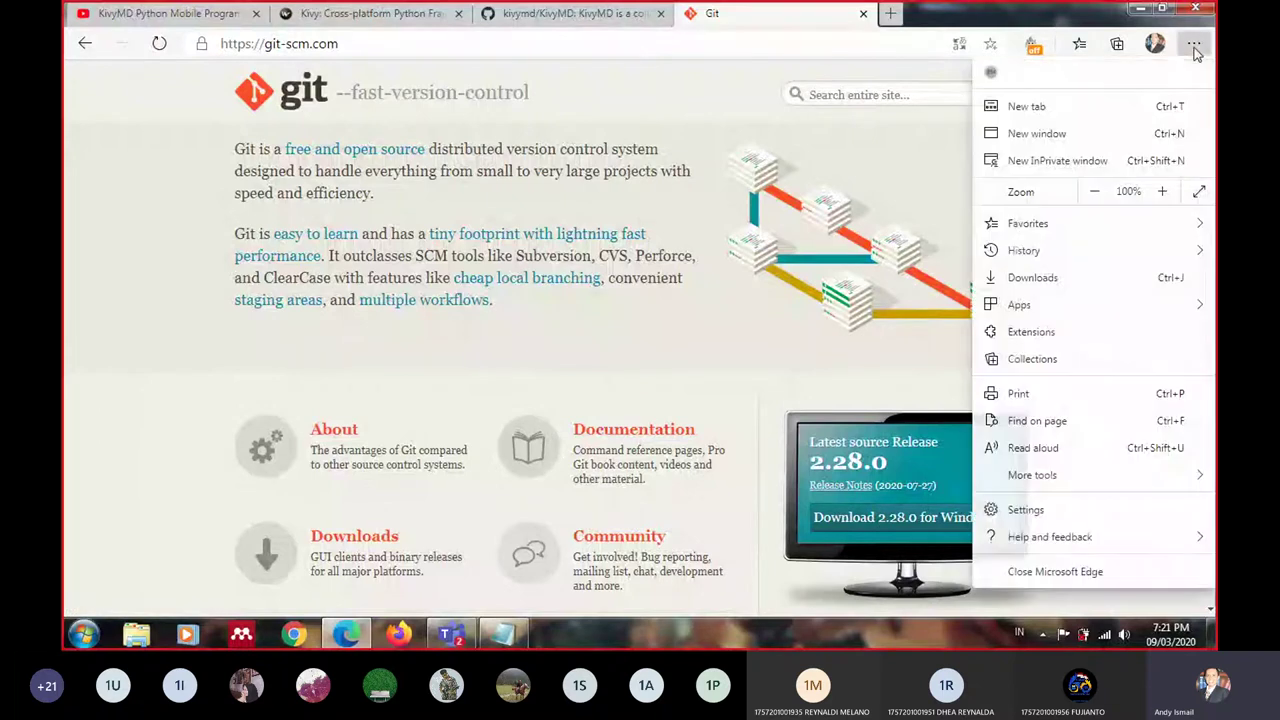
{"action": "left_click", "coordinate": [1047, 282]}
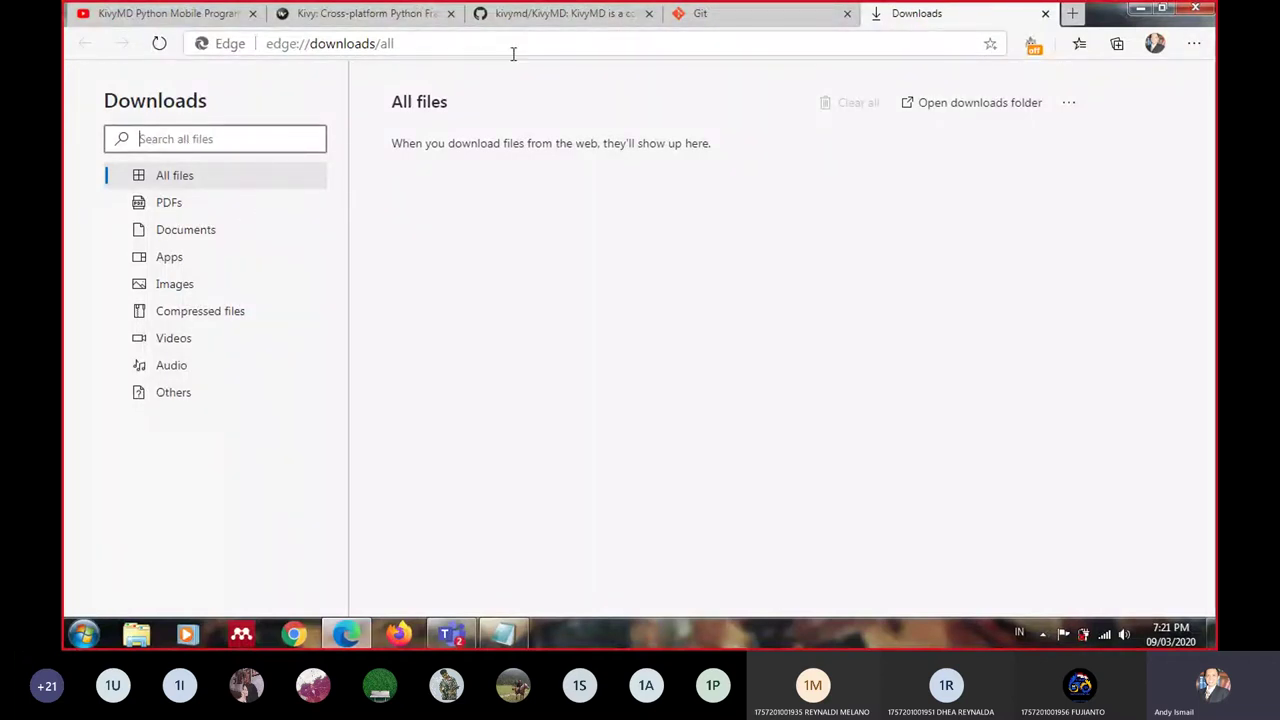
{"action": "left_click", "coordinate": [749, 16]}
{"action": "left_click", "coordinate": [951, 14]}
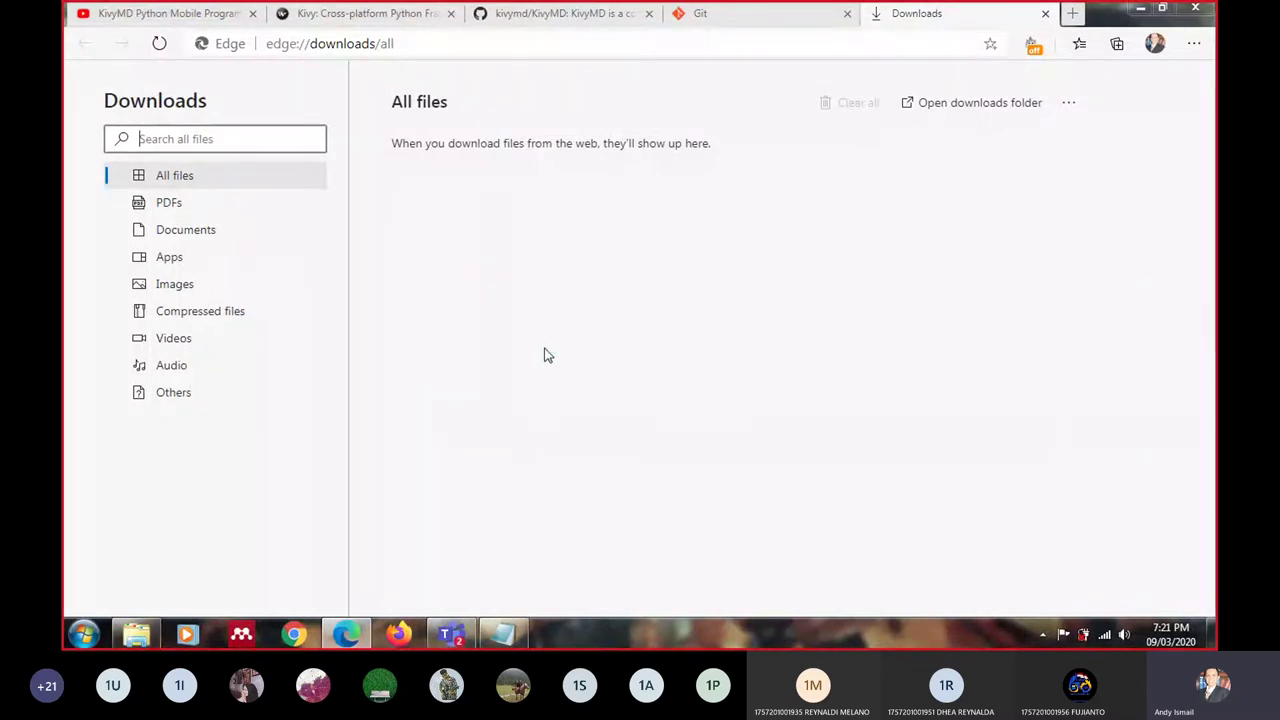
{"action": "key", "text": "super+e"}
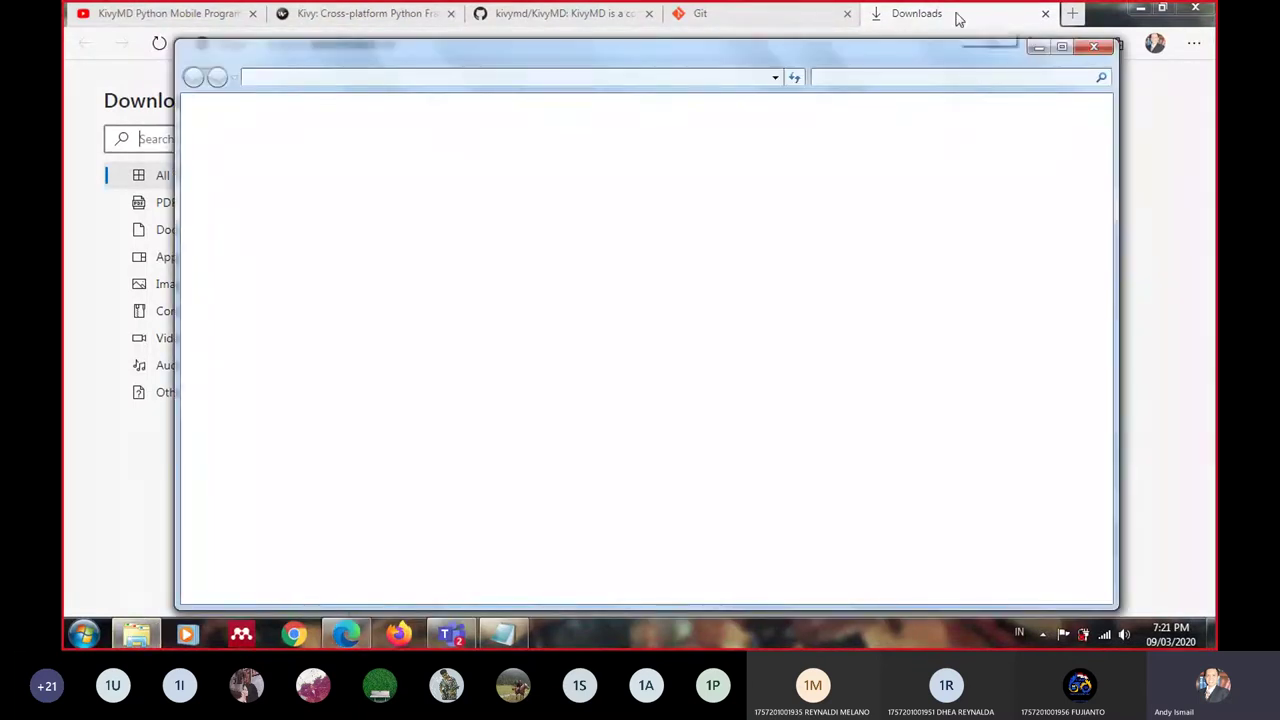
Open the Downloads folder in File Explorer and select video (1).mp4
{"action": "left_click", "coordinate": [957, 17]}
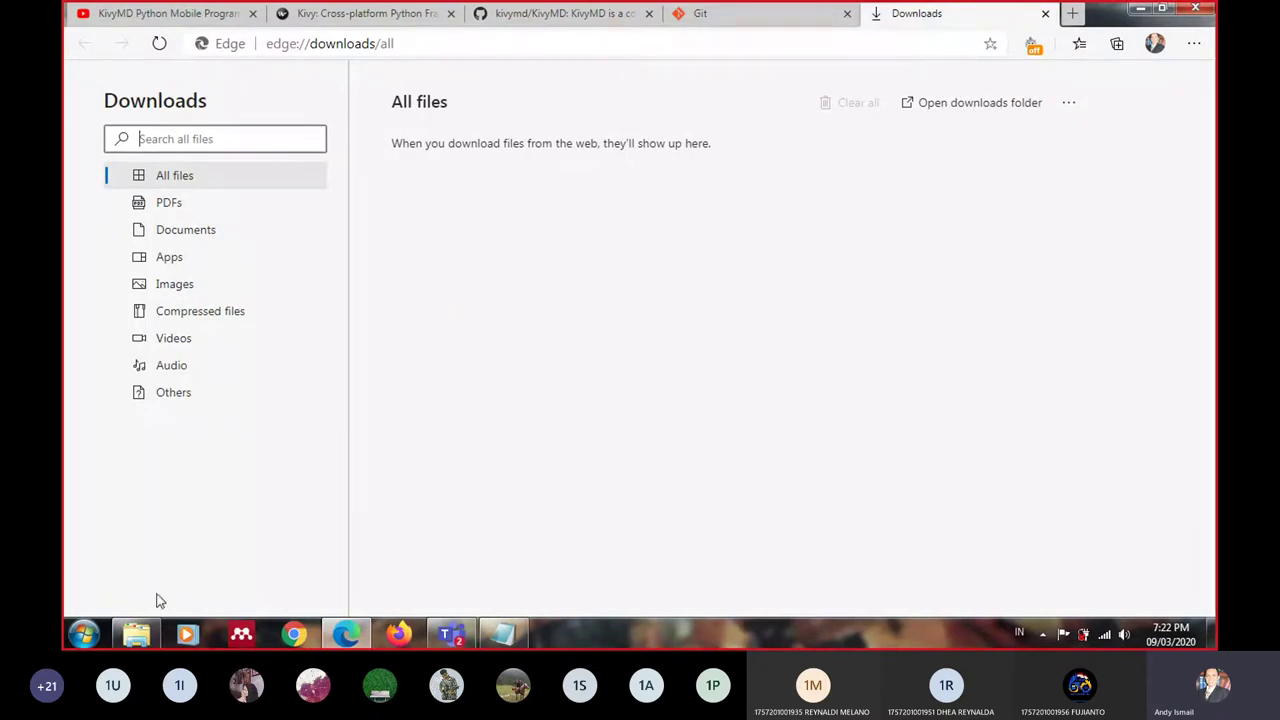
{"action": "left_click", "coordinate": [136, 634]}
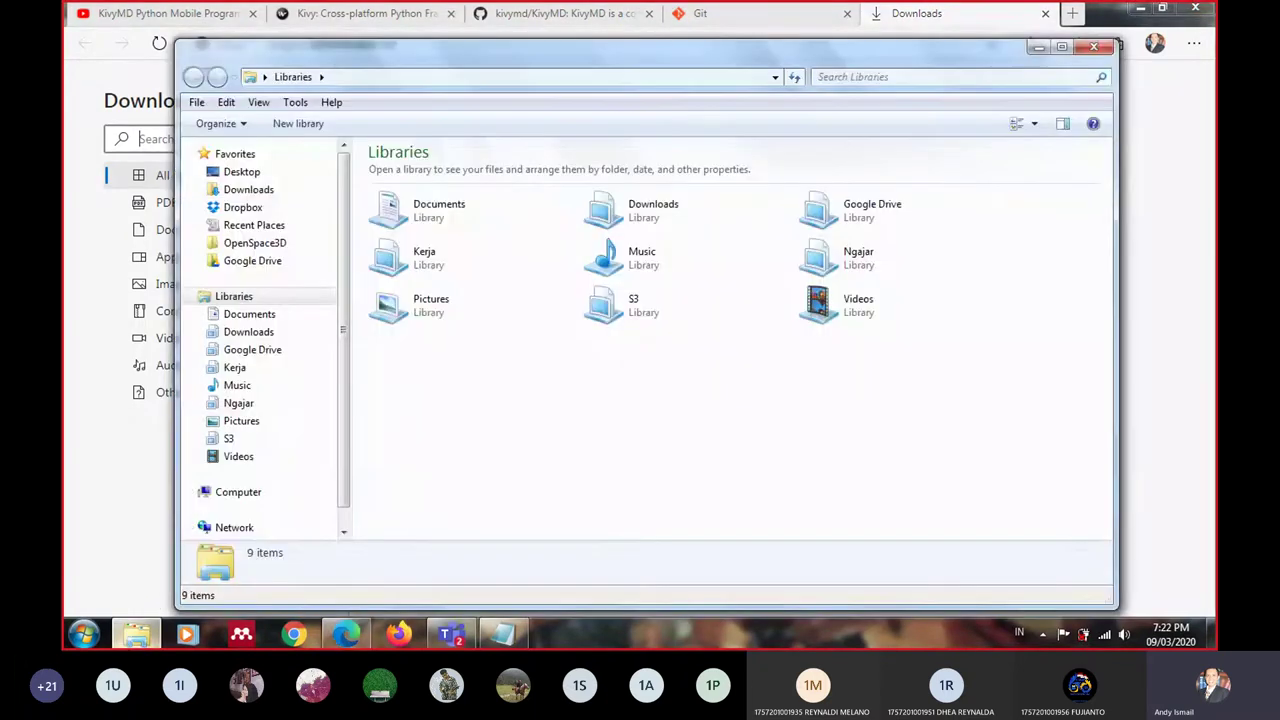
{"action": "left_click", "coordinate": [262, 193]}
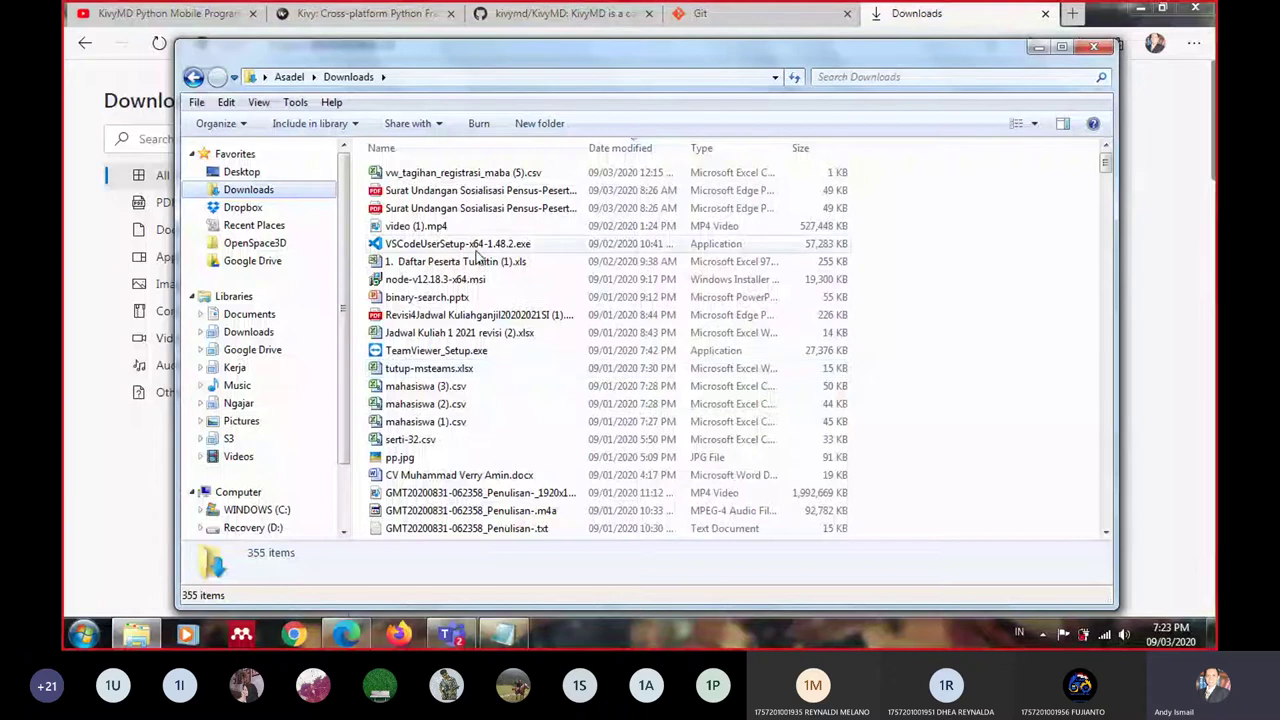
{"action": "left_click", "coordinate": [502, 229]}
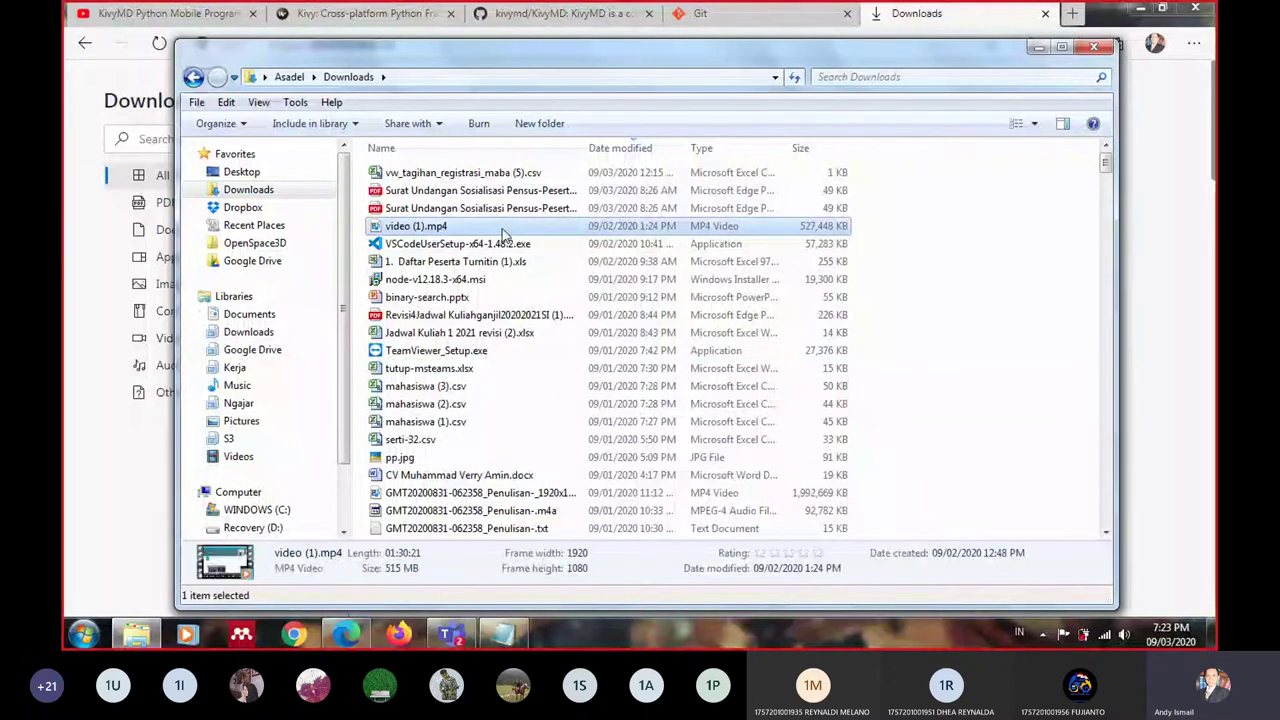
Send video (1).mp4 to the Recycle Bin and widen the Name column to show full names
{"action": "key", "text": "Delete"}
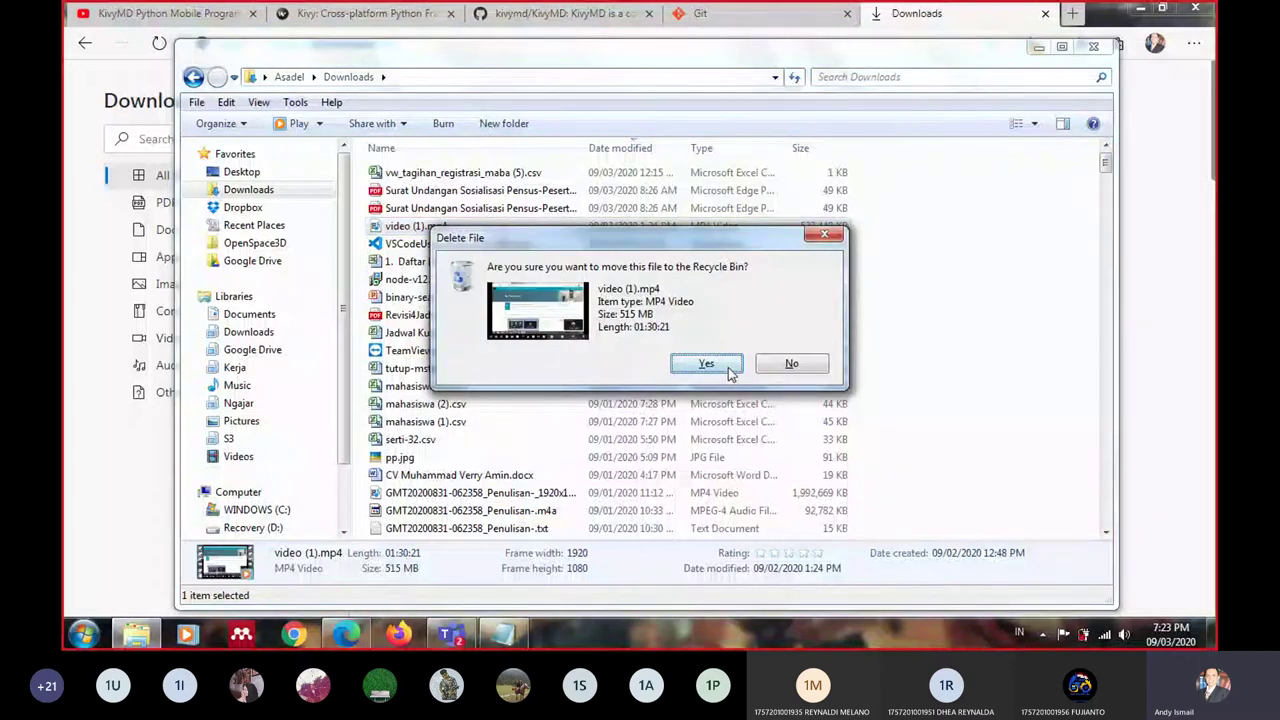
{"action": "left_click", "coordinate": [707, 364]}
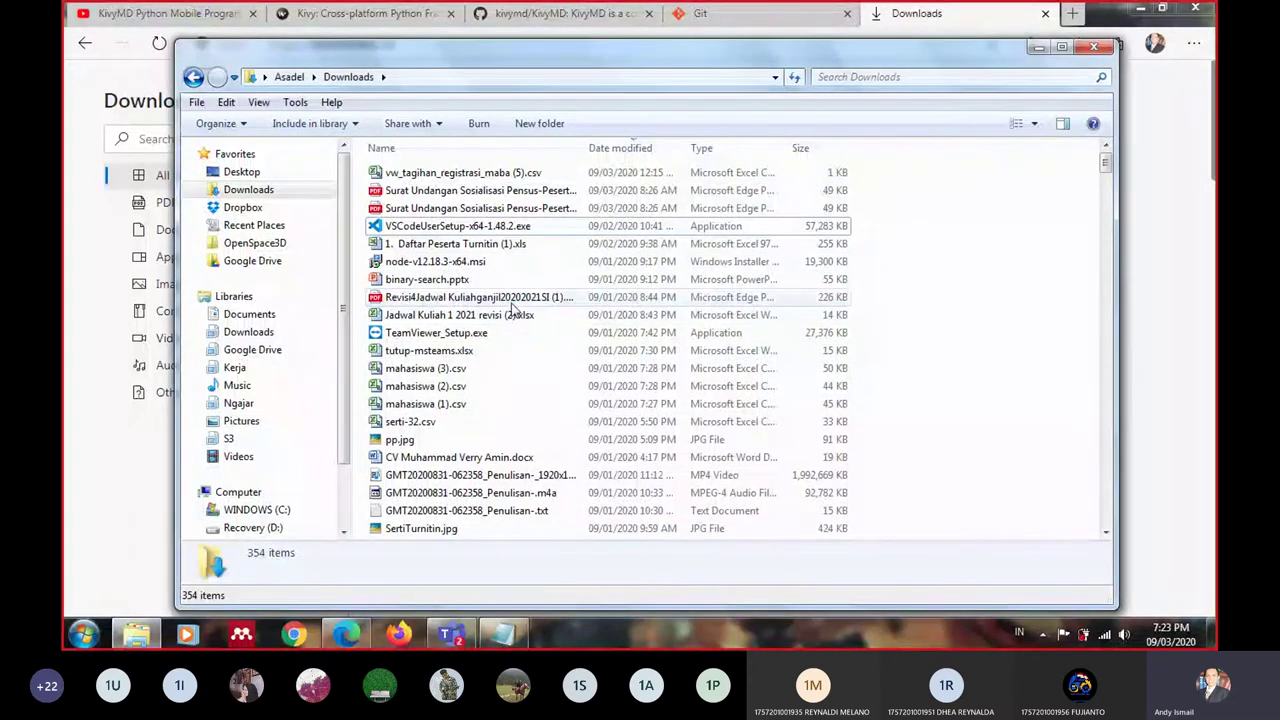
{"action": "scroll", "coordinate": [512, 312], "scroll_direction": "down", "scroll_amount": 1}
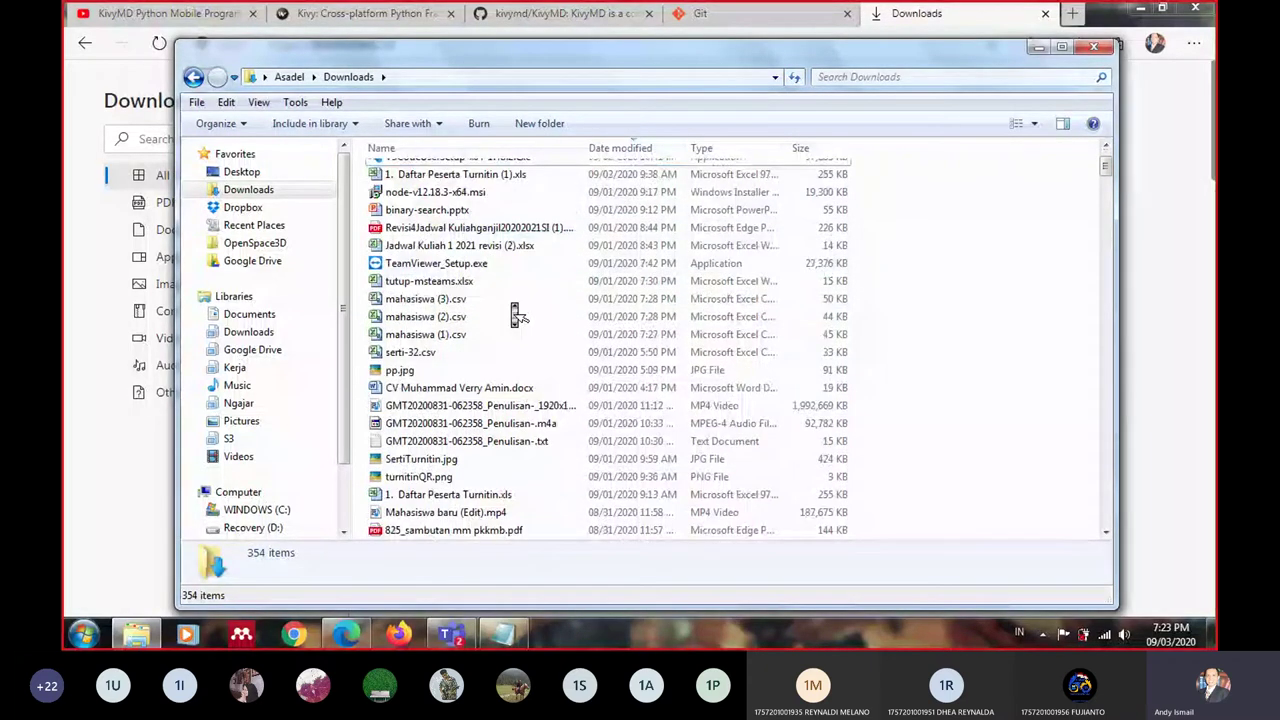
{"action": "scroll", "coordinate": [516, 316], "scroll_direction": "down", "scroll_amount": 2}
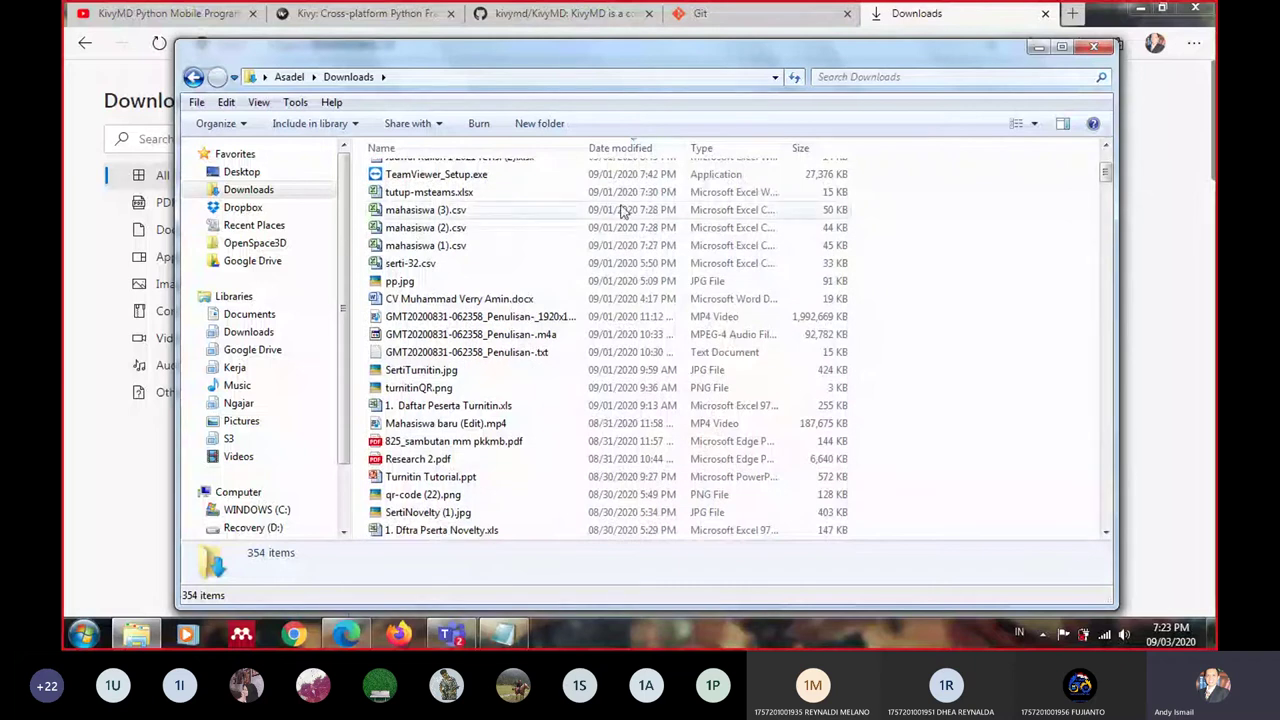
{"action": "double_click", "coordinate": [584, 148]}
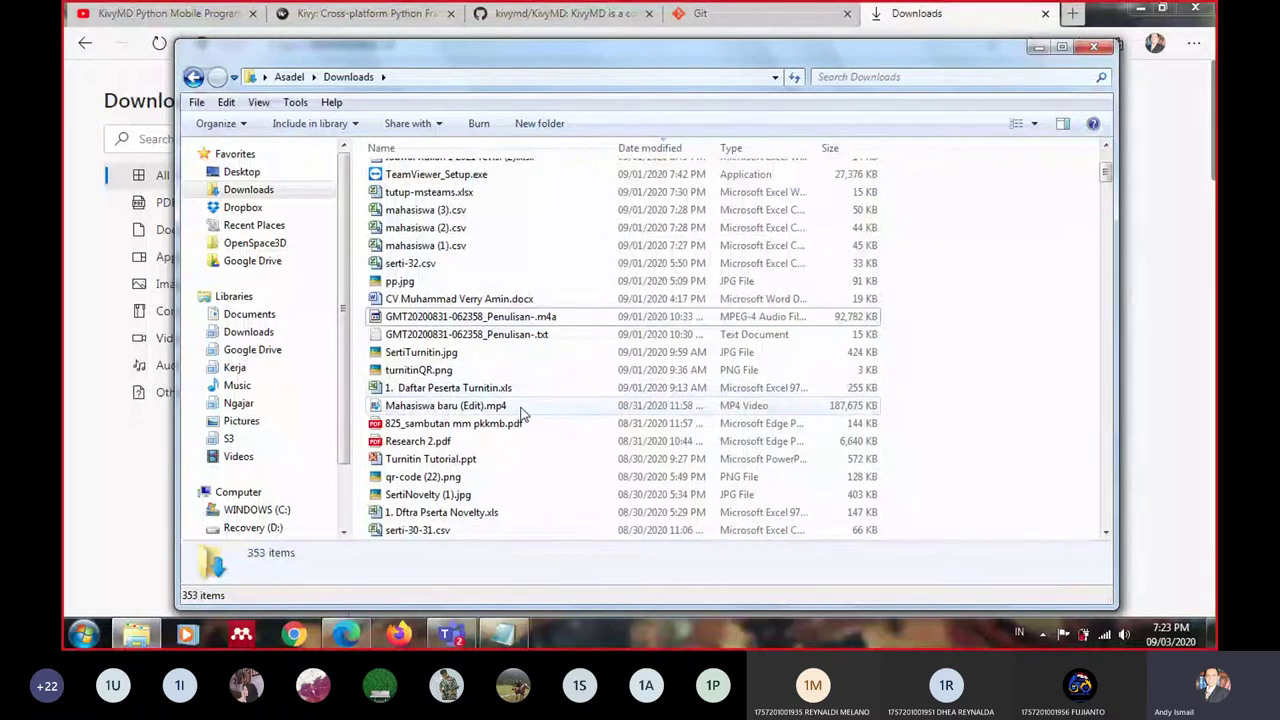
Send Mahasiswa baru (Edit).mp4 to the Recycle Bin
{"action": "left_click", "coordinate": [520, 408]}
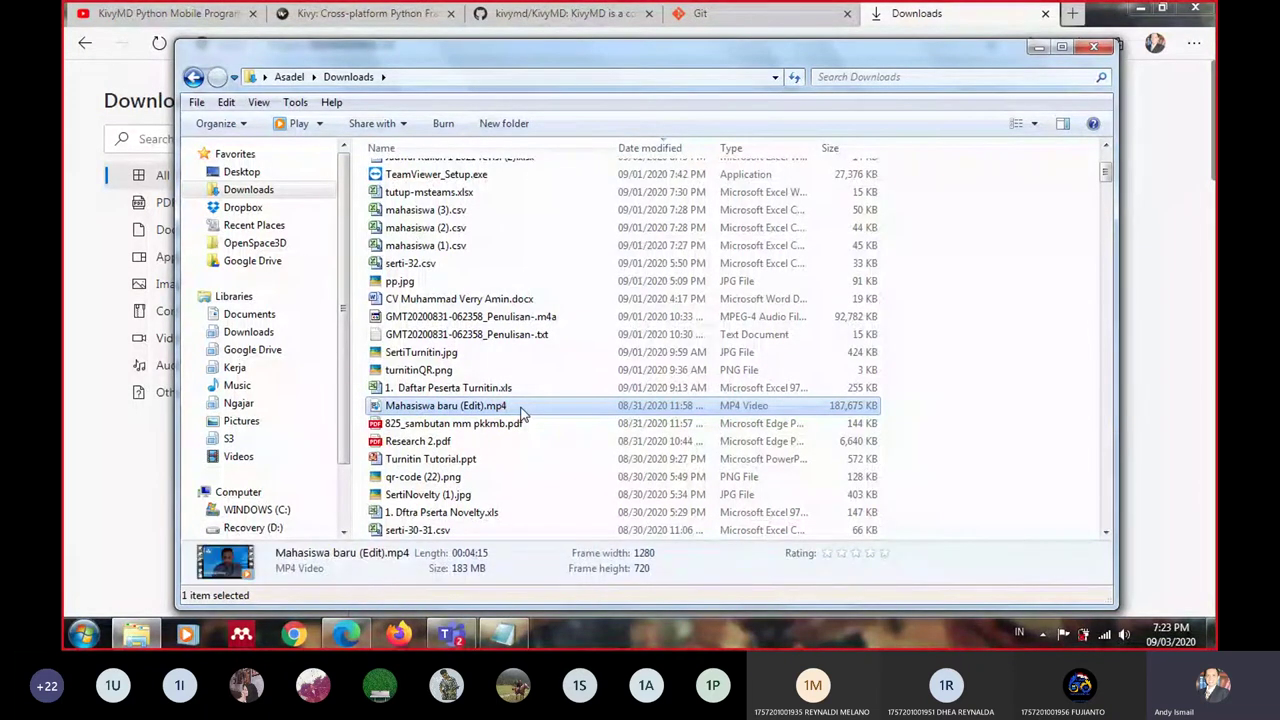
{"action": "key", "text": "Delete"}
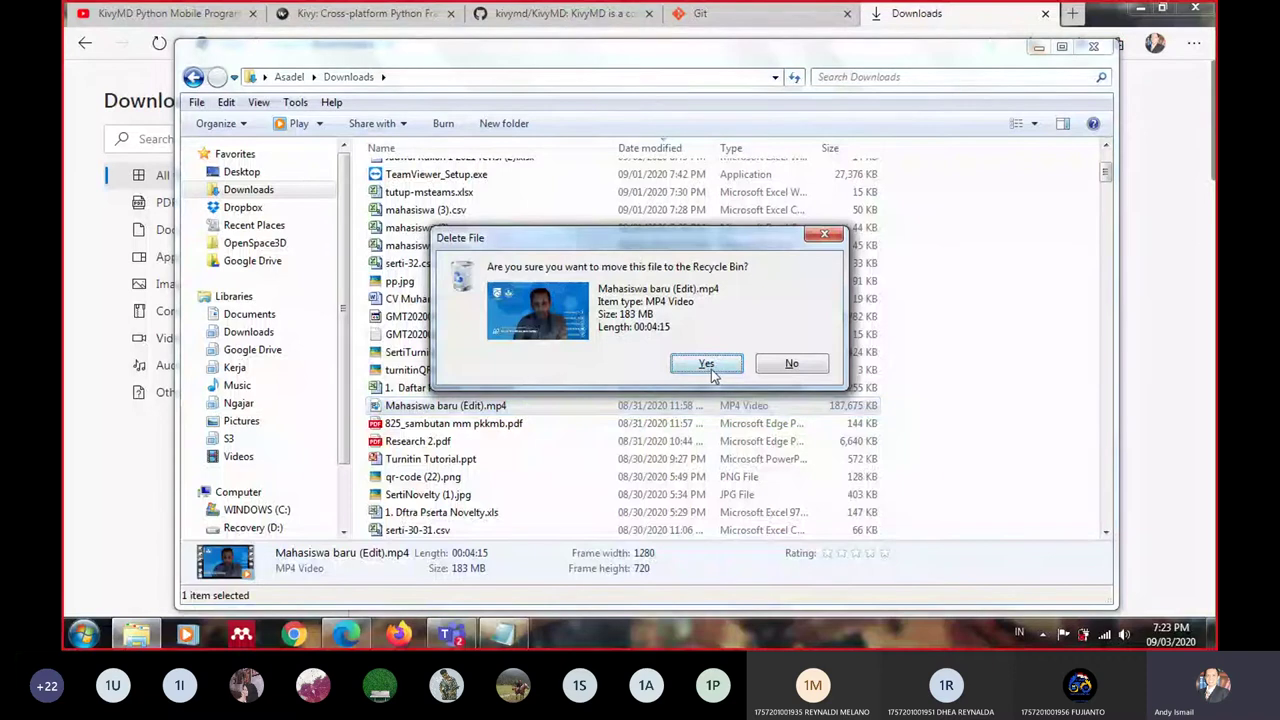
{"action": "left_click", "coordinate": [707, 365]}
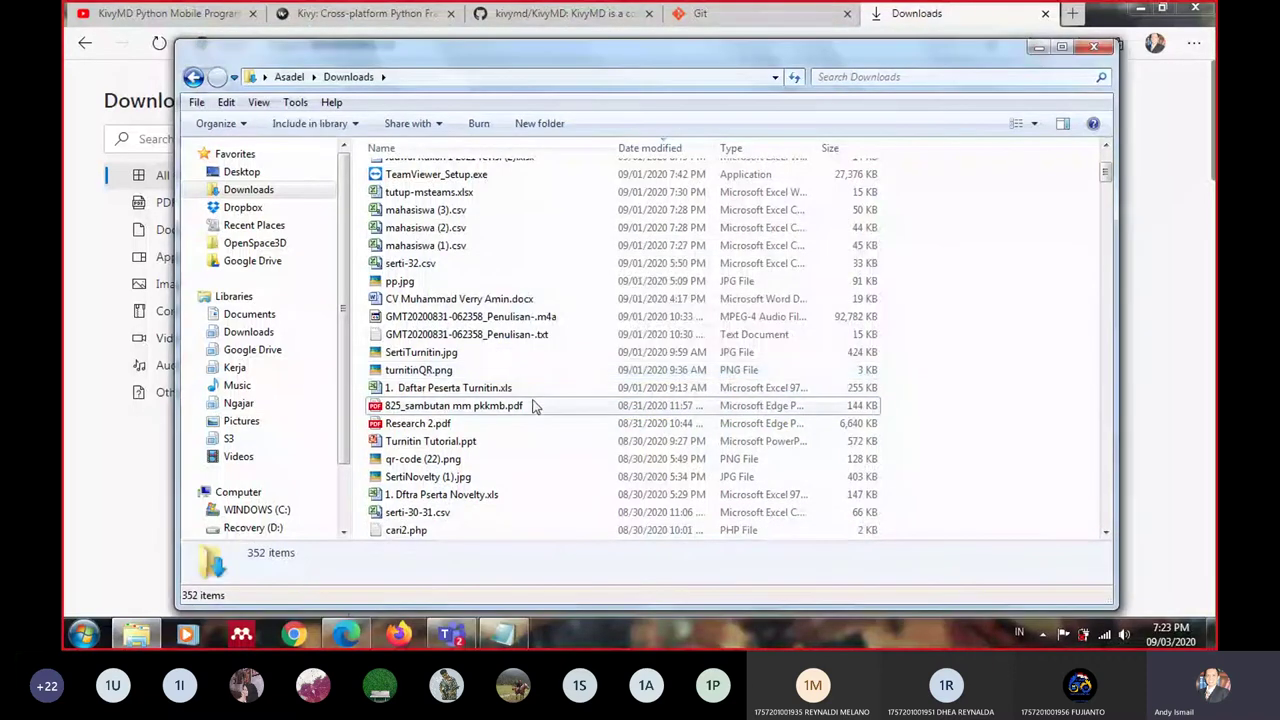
Locate Git-2.28.0-64-bit.exe in Downloads, launch it and allow it past the security warning
{"action": "scroll", "coordinate": [533, 405], "scroll_direction": "down", "scroll_amount": 1}
{"action": "scroll", "coordinate": [533, 405], "scroll_direction": "up", "scroll_amount": 3}
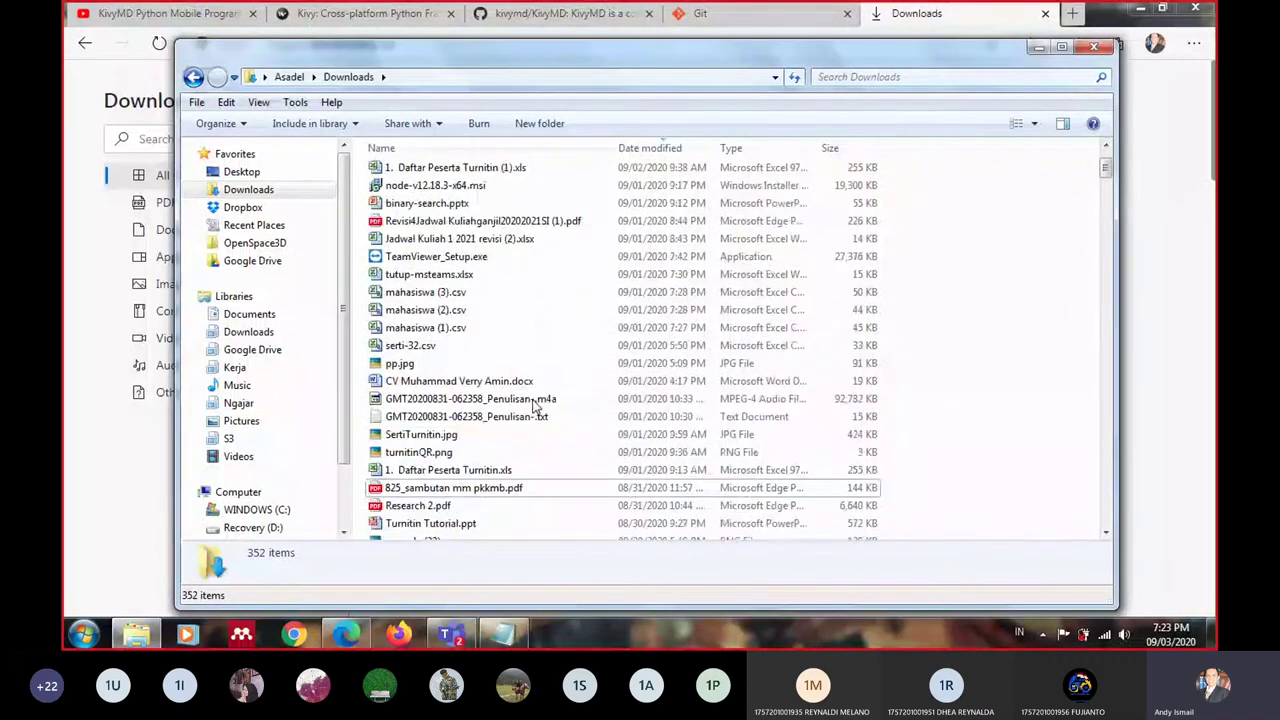
{"action": "scroll", "coordinate": [533, 405], "scroll_direction": "up", "scroll_amount": 2}
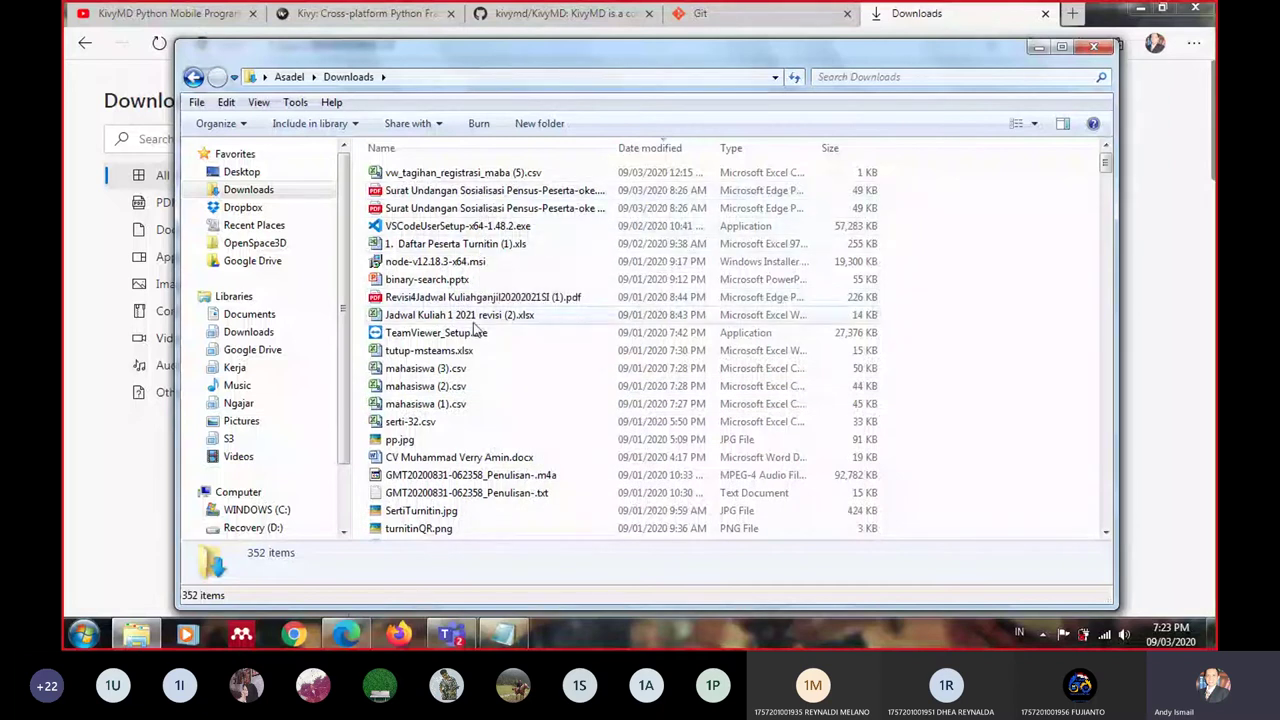
{"action": "scroll", "coordinate": [478, 334], "scroll_direction": "down", "scroll_amount": 3}
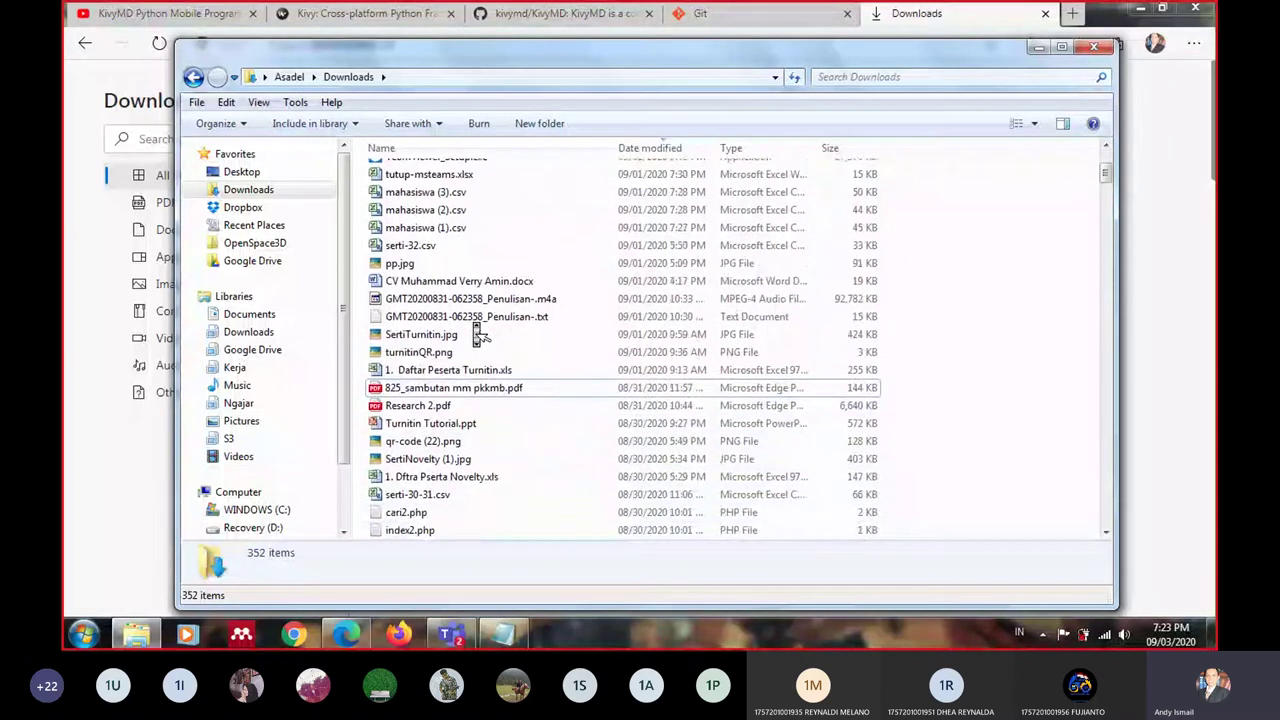
{"action": "scroll", "coordinate": [478, 334], "scroll_direction": "down", "scroll_amount": 1}
{"action": "scroll", "coordinate": [478, 334], "scroll_direction": "down", "scroll_amount": 1}
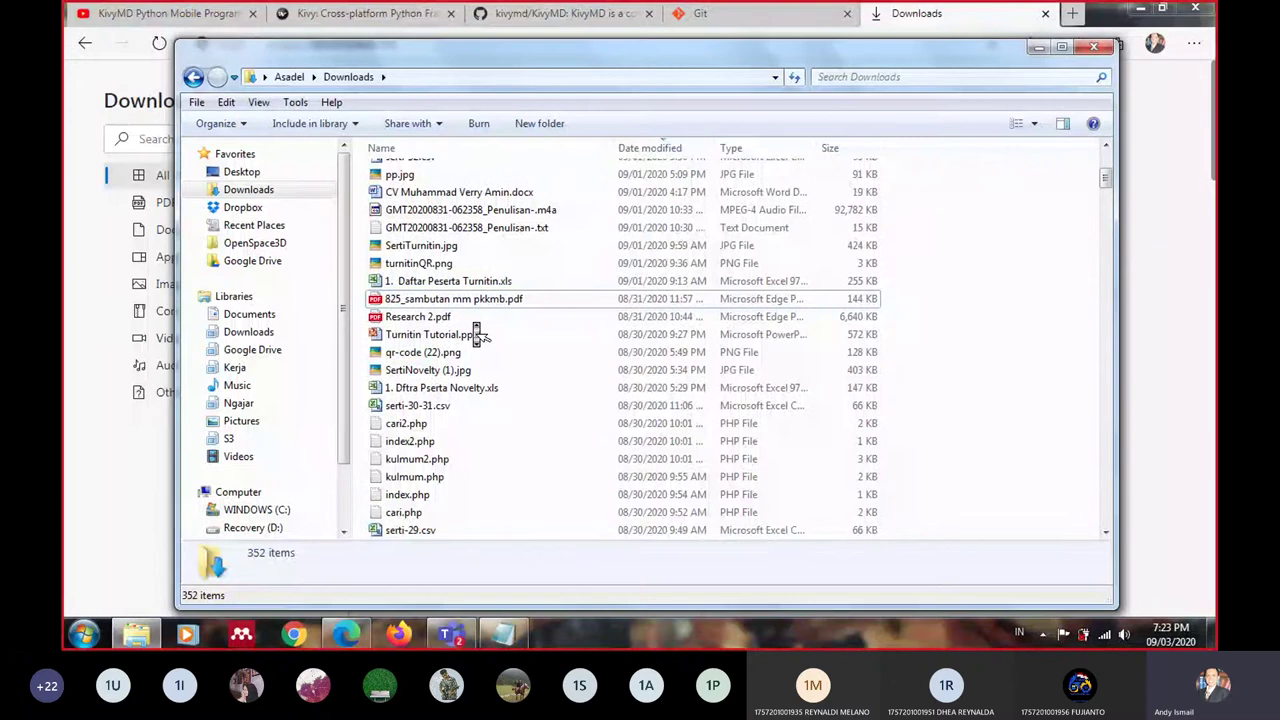
{"action": "scroll", "coordinate": [478, 334], "scroll_direction": "down", "scroll_amount": 7}
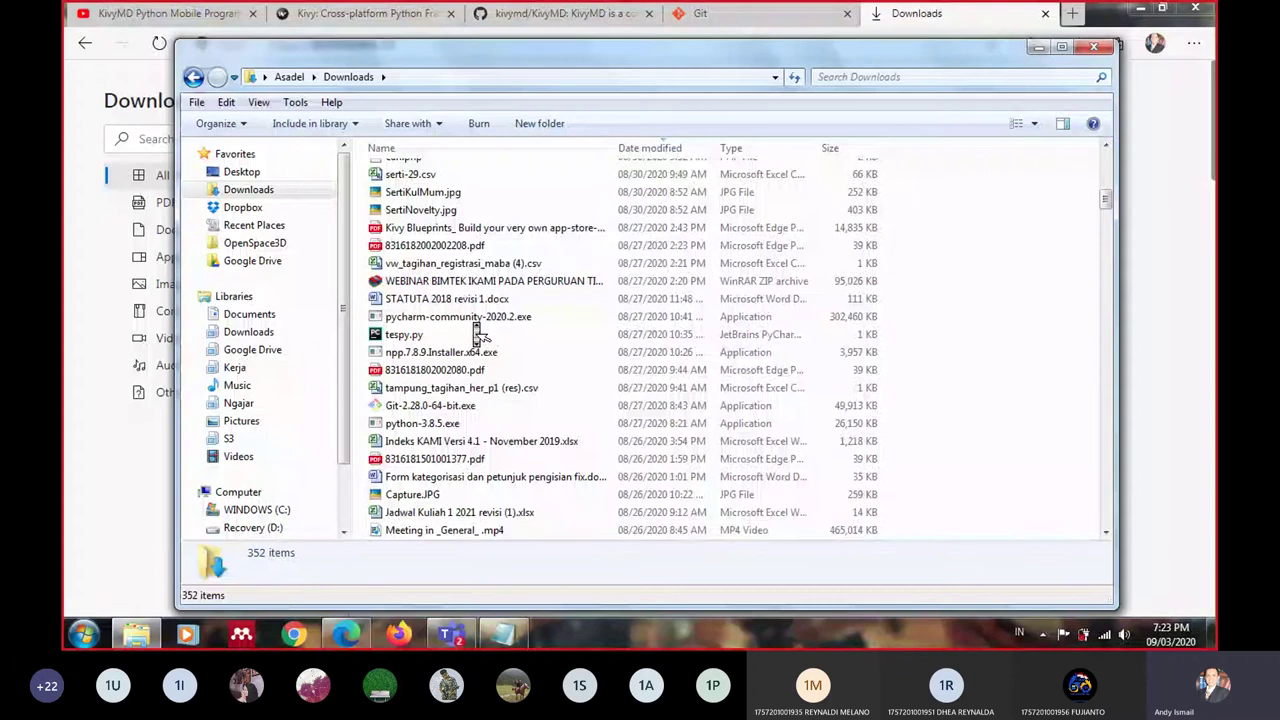
{"action": "left_click", "coordinate": [478, 406]}
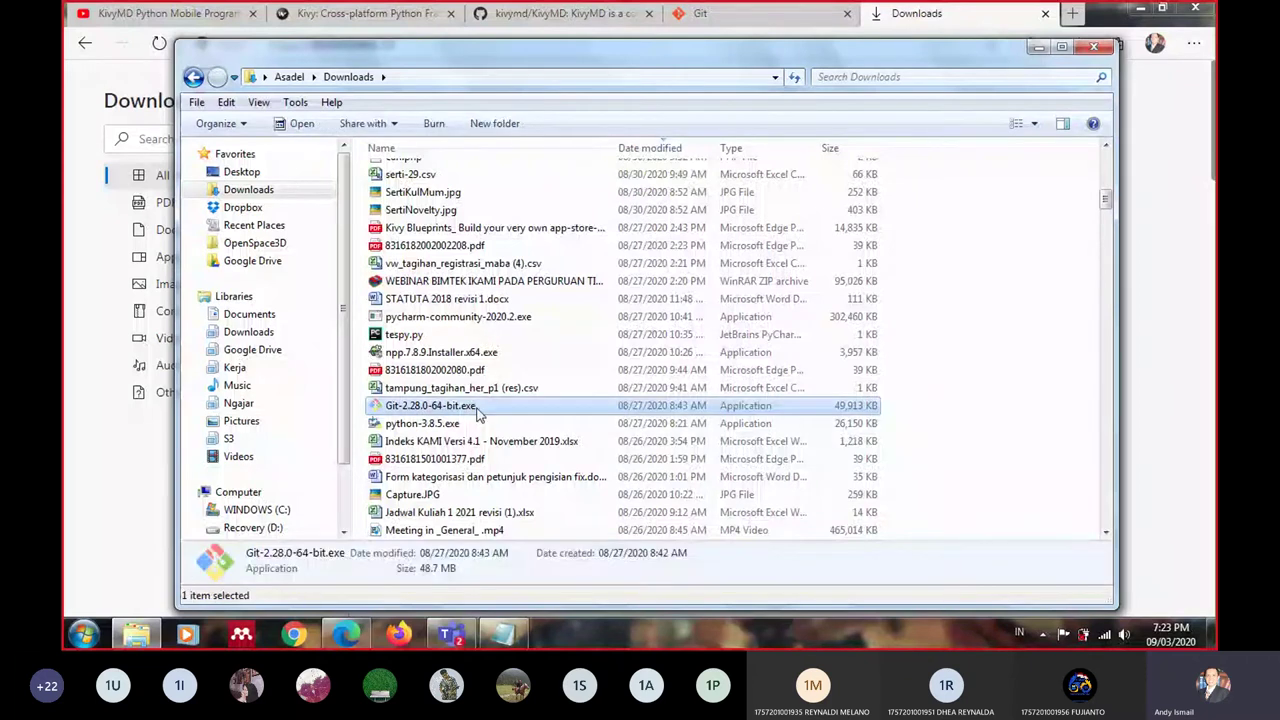
{"action": "double_click", "coordinate": [496, 410]}
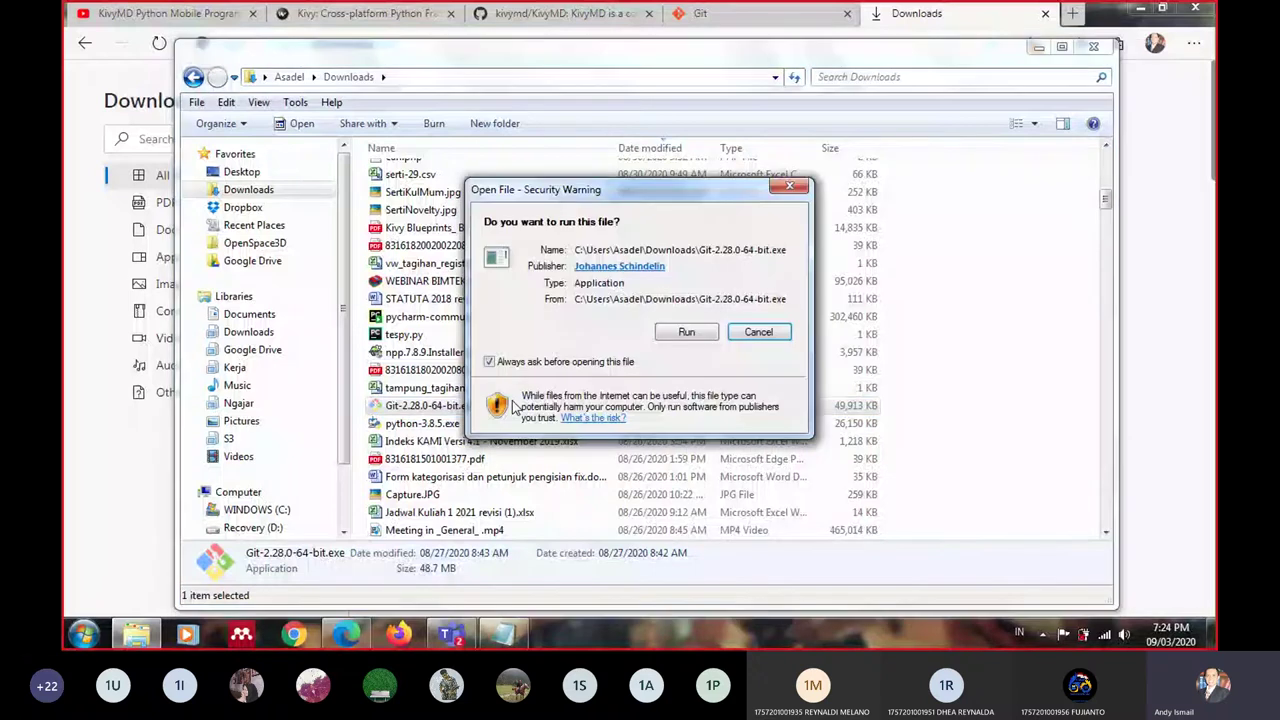
{"action": "left_click", "coordinate": [700, 335]}
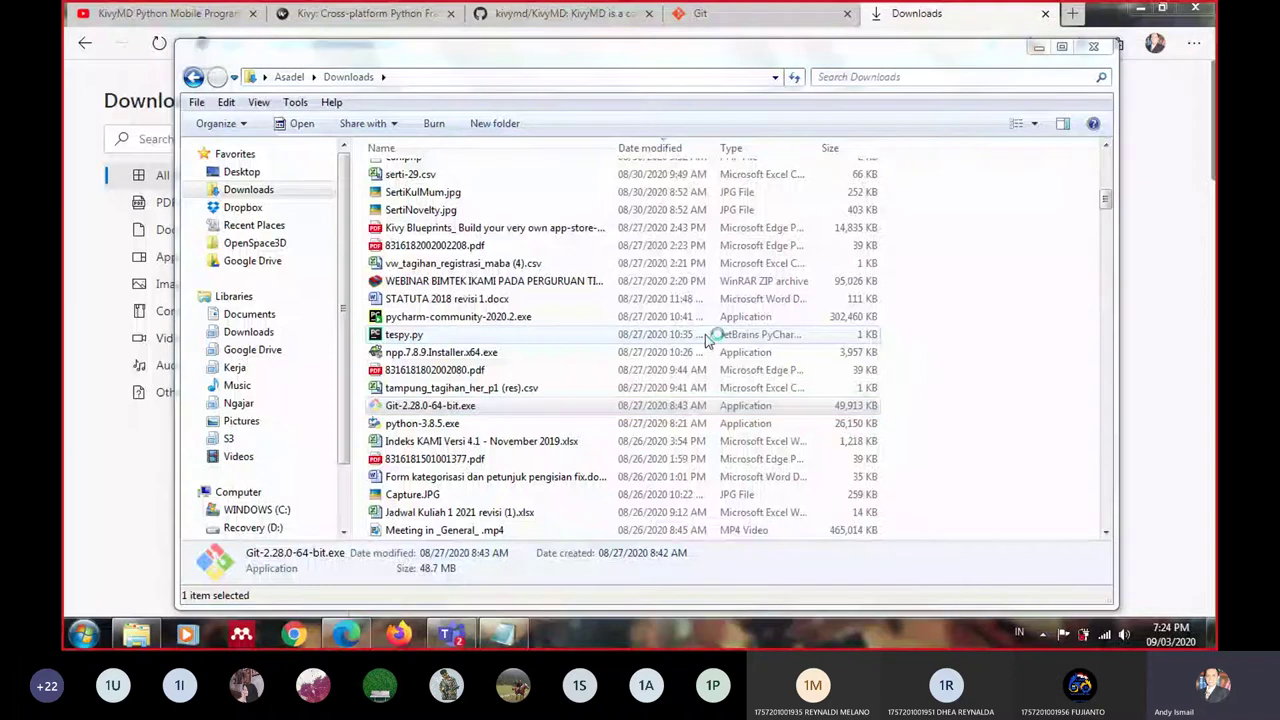
Switch to the kivymd/KivyMD GitHub tab and scroll through the repository's files
{"action": "left_click", "coordinate": [531, 10]}
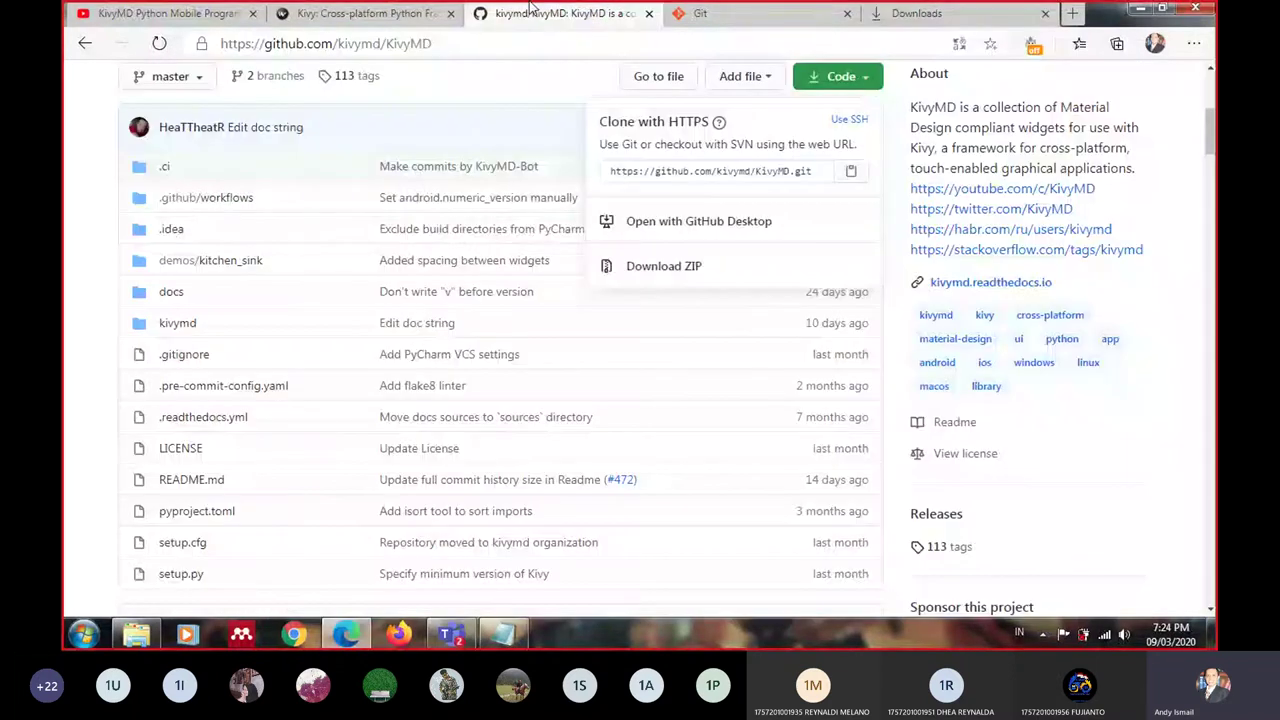
{"action": "scroll", "coordinate": [68, 285], "scroll_direction": "up", "scroll_amount": 2}
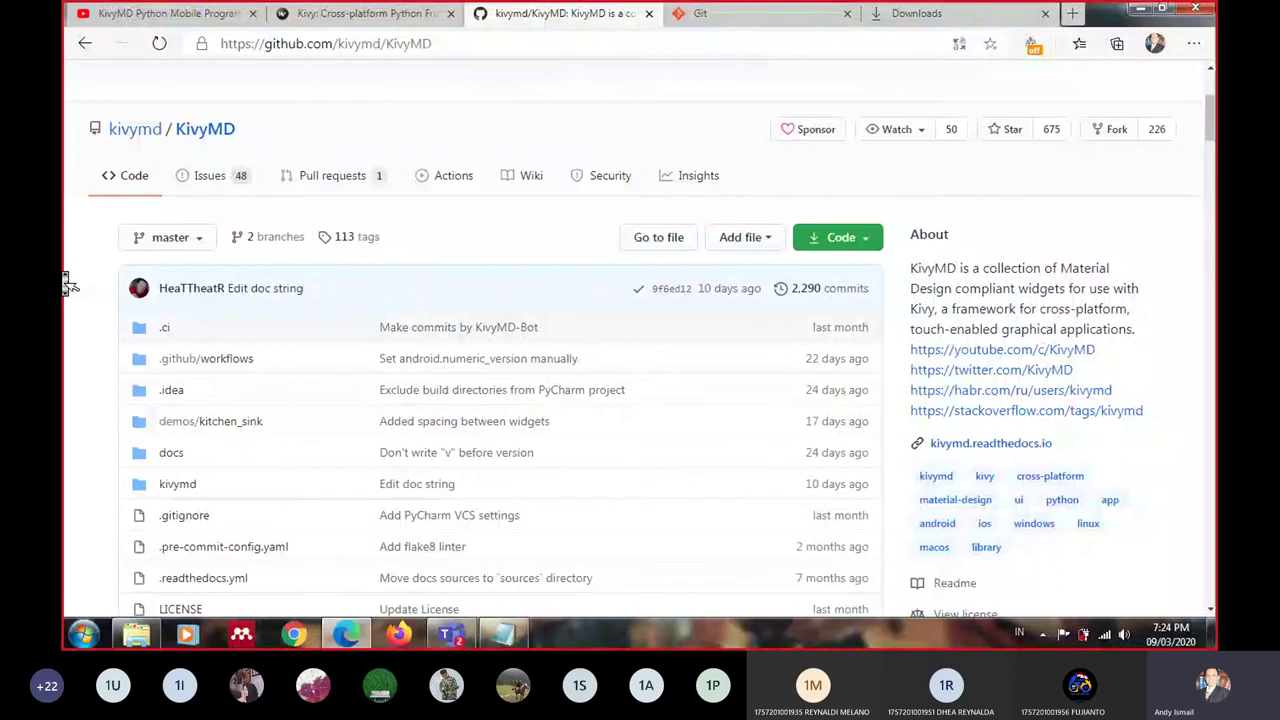
{"action": "scroll", "coordinate": [68, 285], "scroll_direction": "up", "scroll_amount": 3}
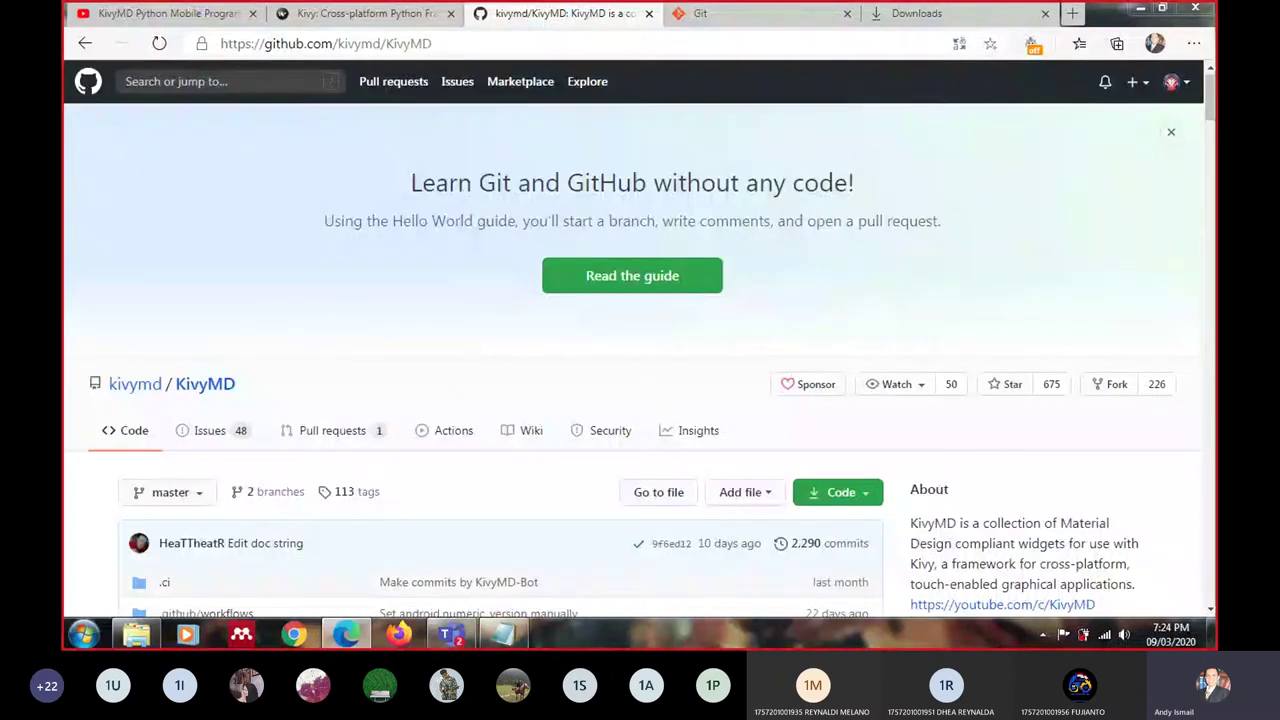
{"action": "scroll", "coordinate": [68, 350], "scroll_direction": "down", "scroll_amount": 2}
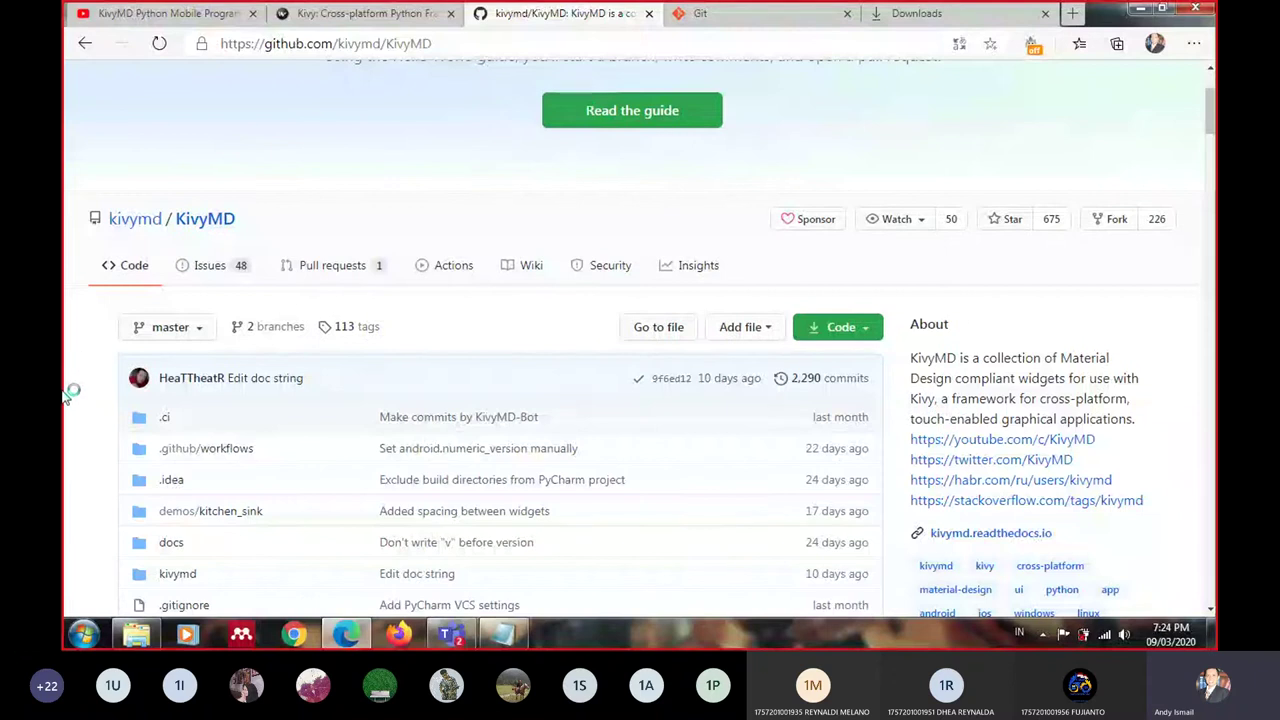
{"action": "scroll", "coordinate": [103, 399], "scroll_direction": "down", "scroll_amount": 3}
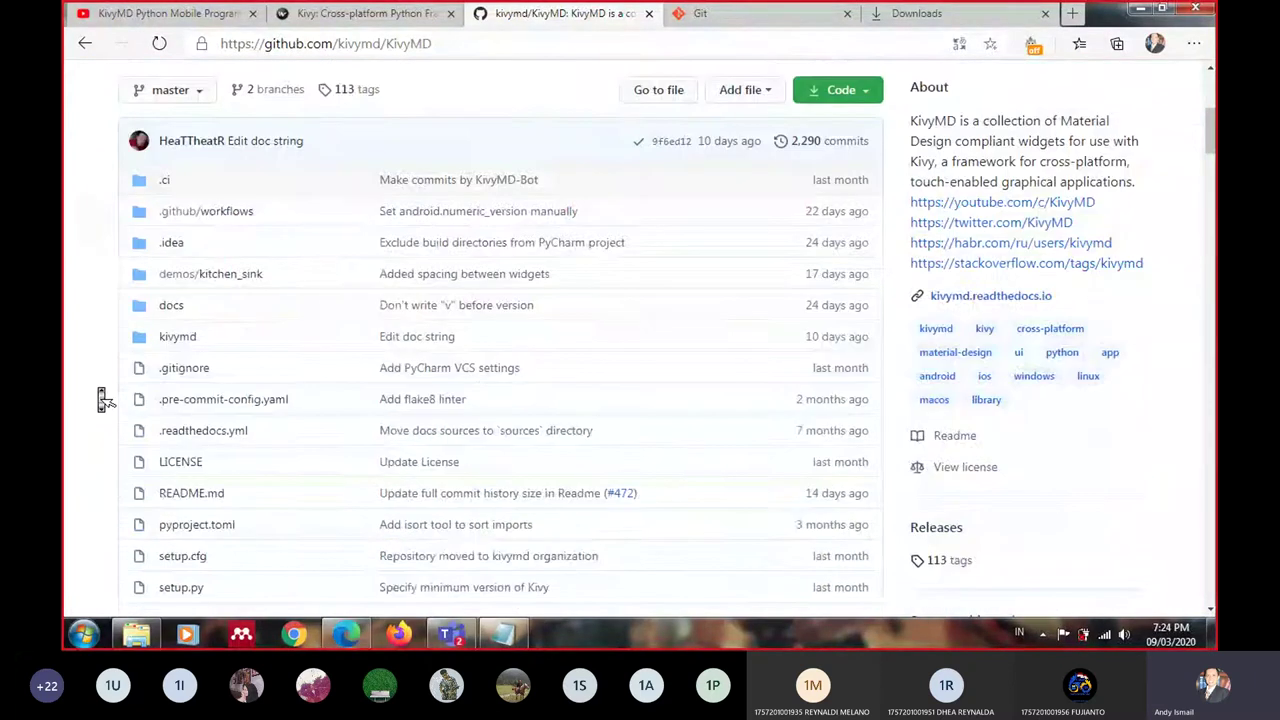
{"action": "scroll", "coordinate": [103, 399], "scroll_direction": "up", "scroll_amount": 1}
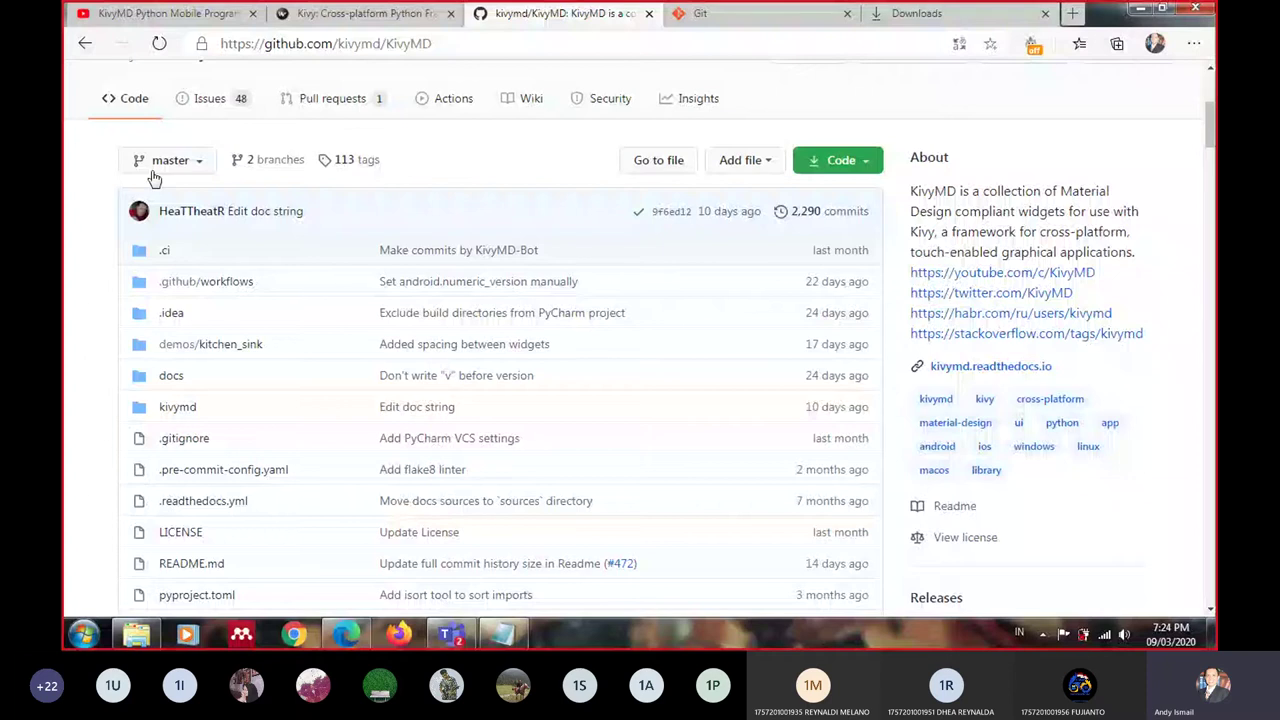
{"action": "scroll", "coordinate": [97, 322], "scroll_direction": "up", "scroll_amount": 4}
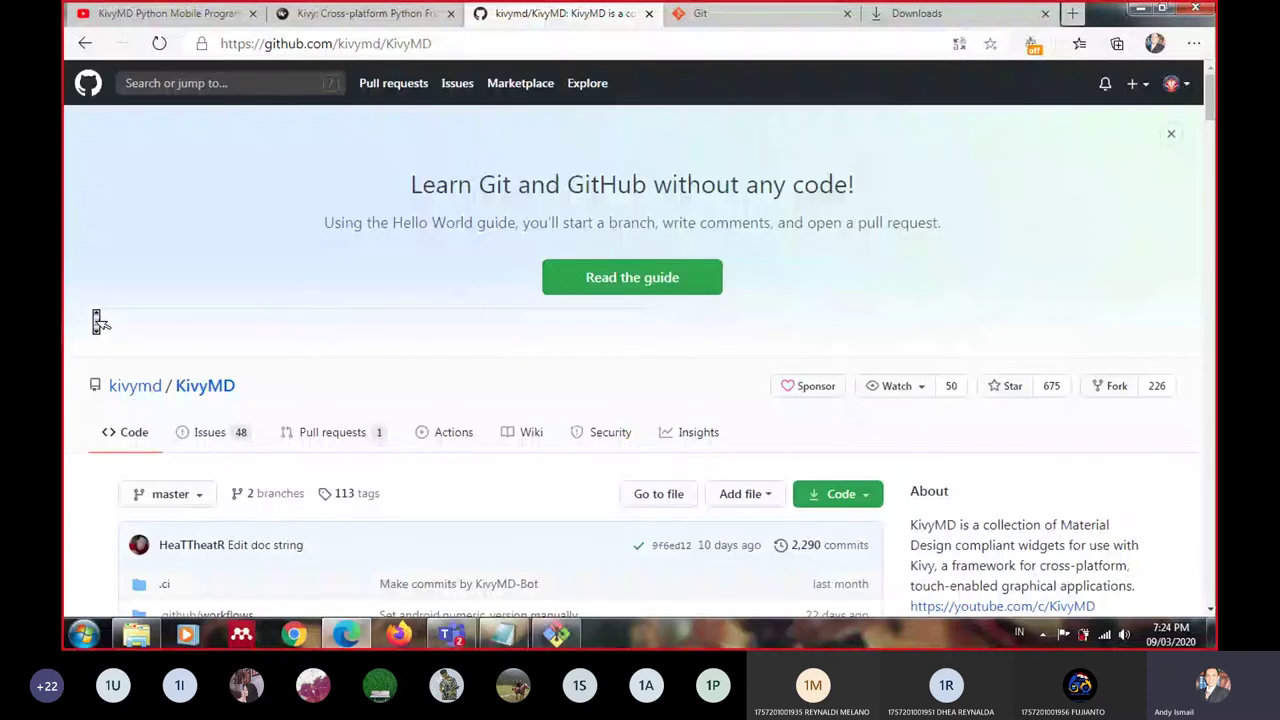
{"action": "scroll", "coordinate": [97, 322], "scroll_direction": "down", "scroll_amount": 2}
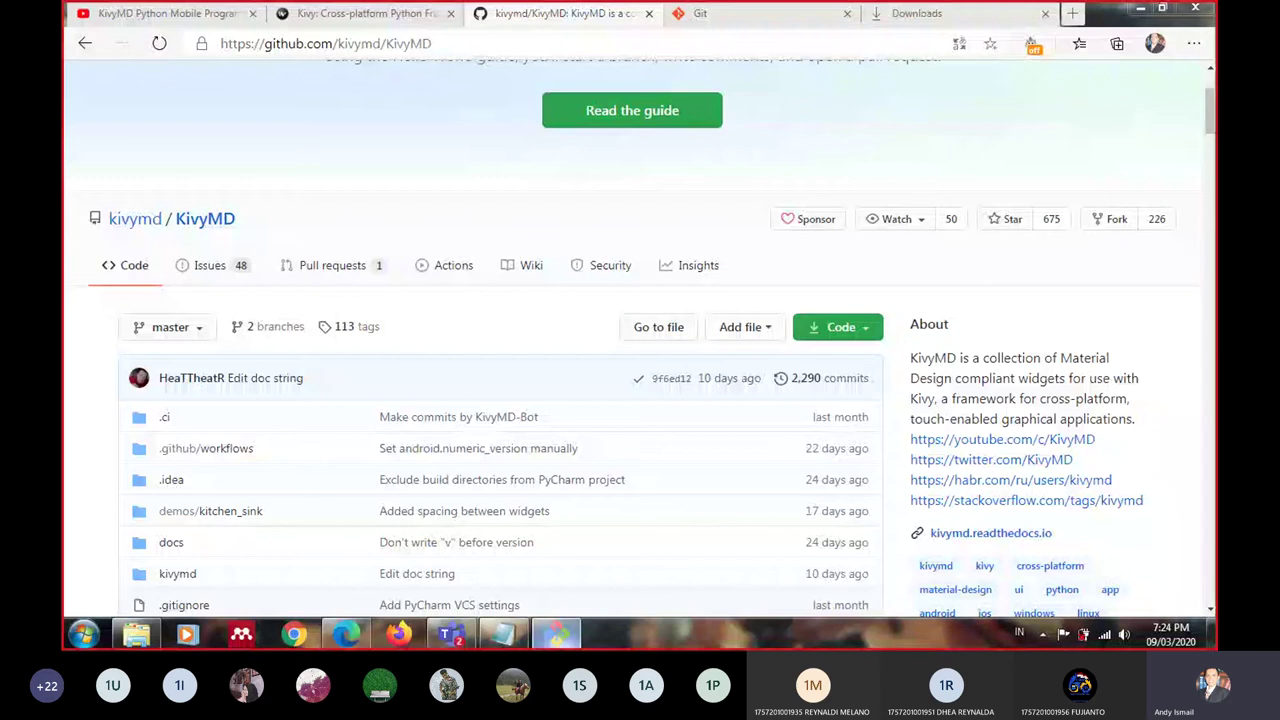
Exit the Git 2.28.0 installer, confirming the exit, and open the Start menu
{"action": "left_click", "coordinate": [567, 543]}
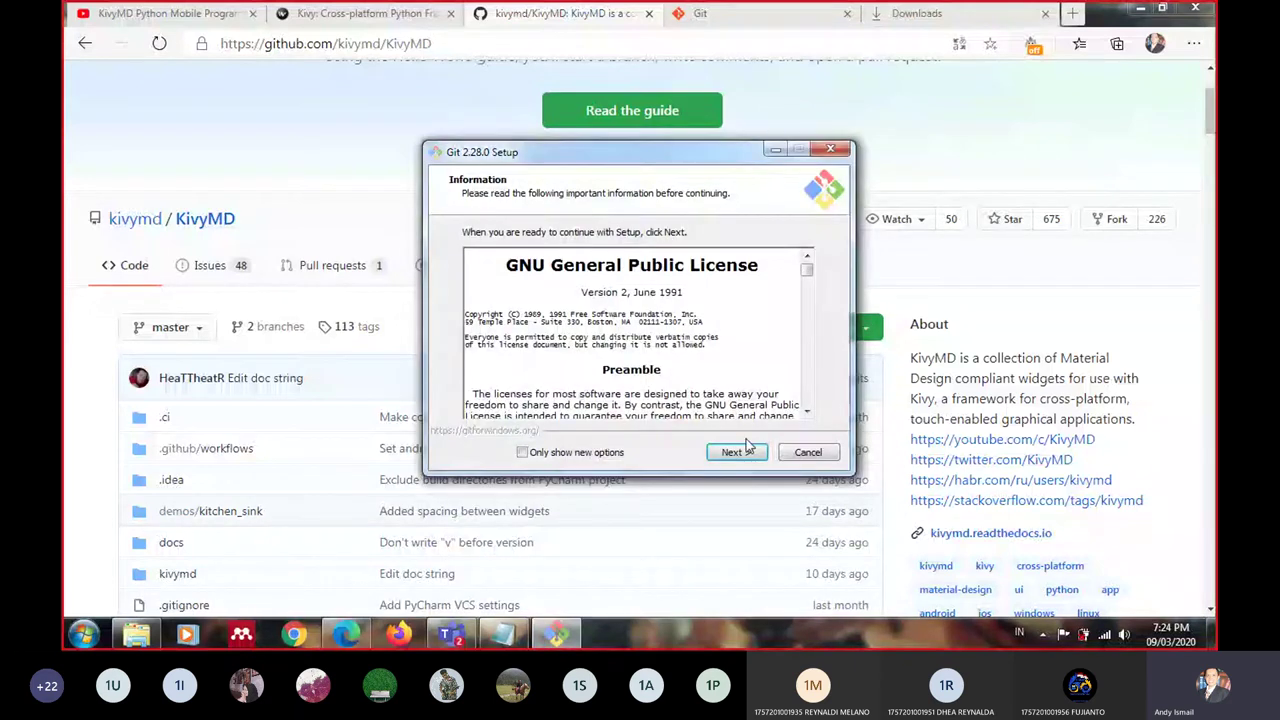
{"action": "left_click", "coordinate": [836, 151]}
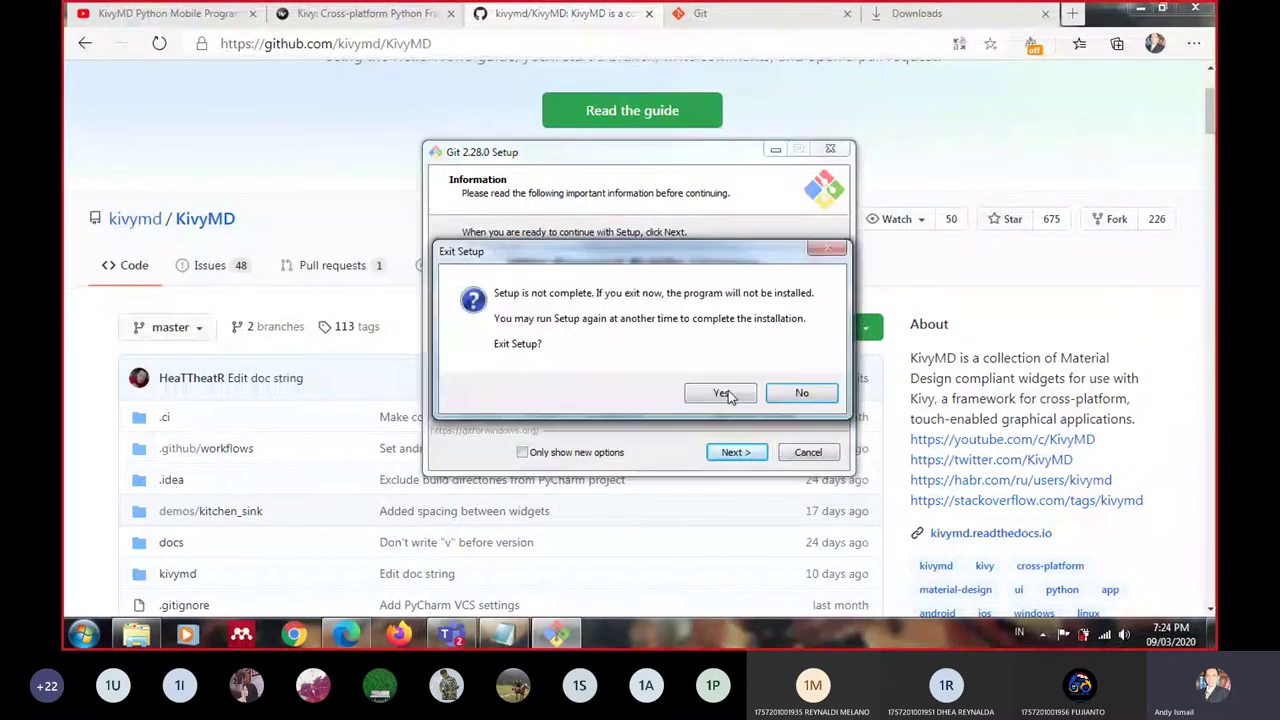
{"action": "left_click", "coordinate": [728, 393]}
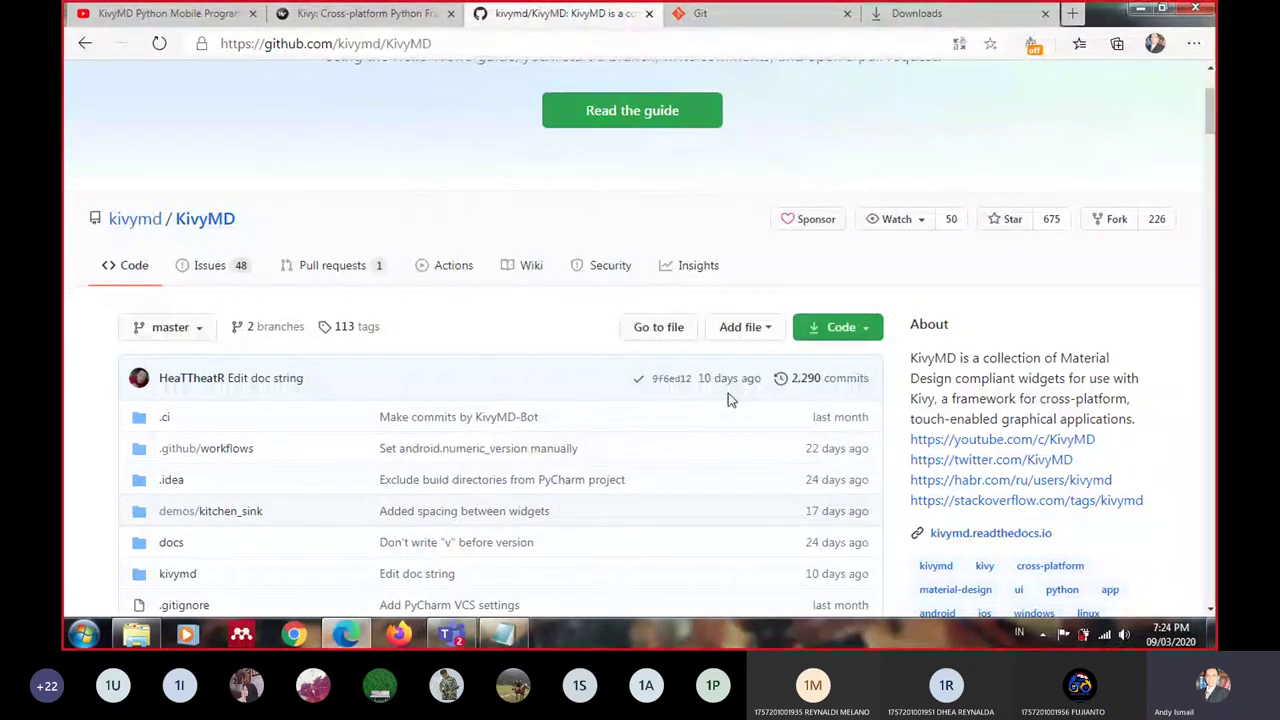
{"action": "left_click", "coordinate": [84, 636]}
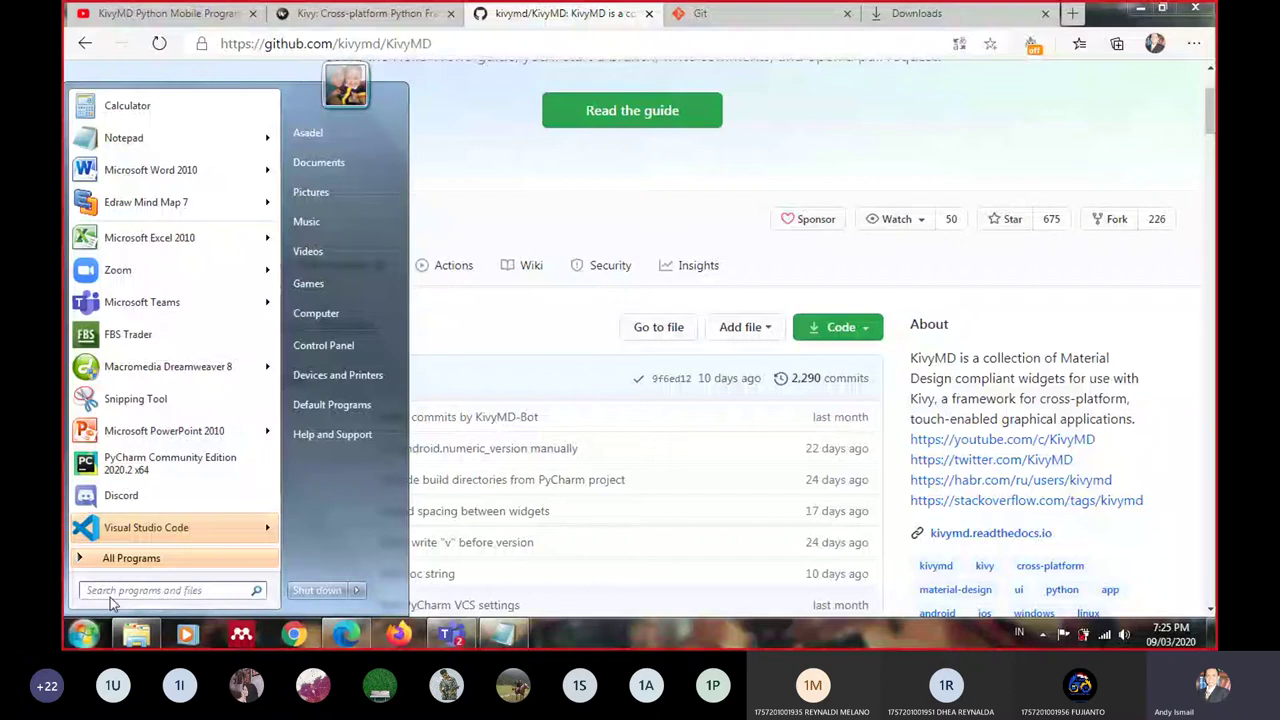
Launch cmd.exe from the Start search and nudge the Command Prompt window higher
{"action": "type", "text": "cmd"}
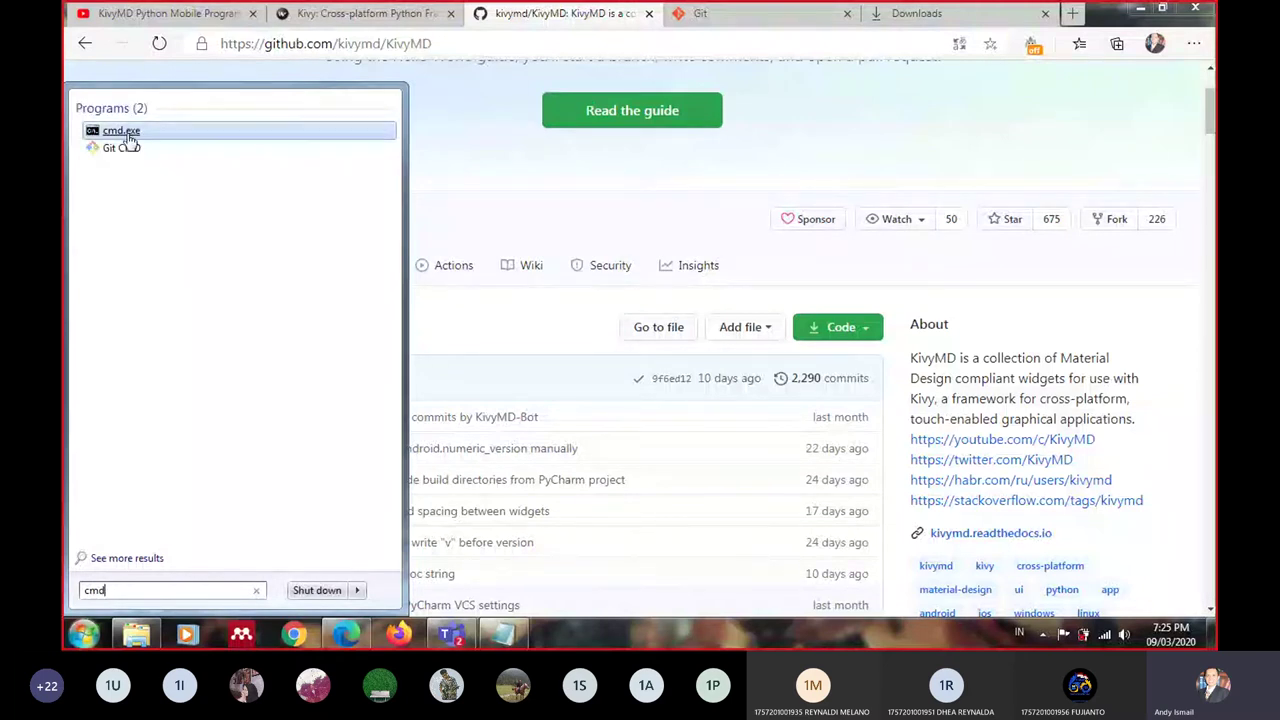
{"action": "left_click", "coordinate": [128, 135]}
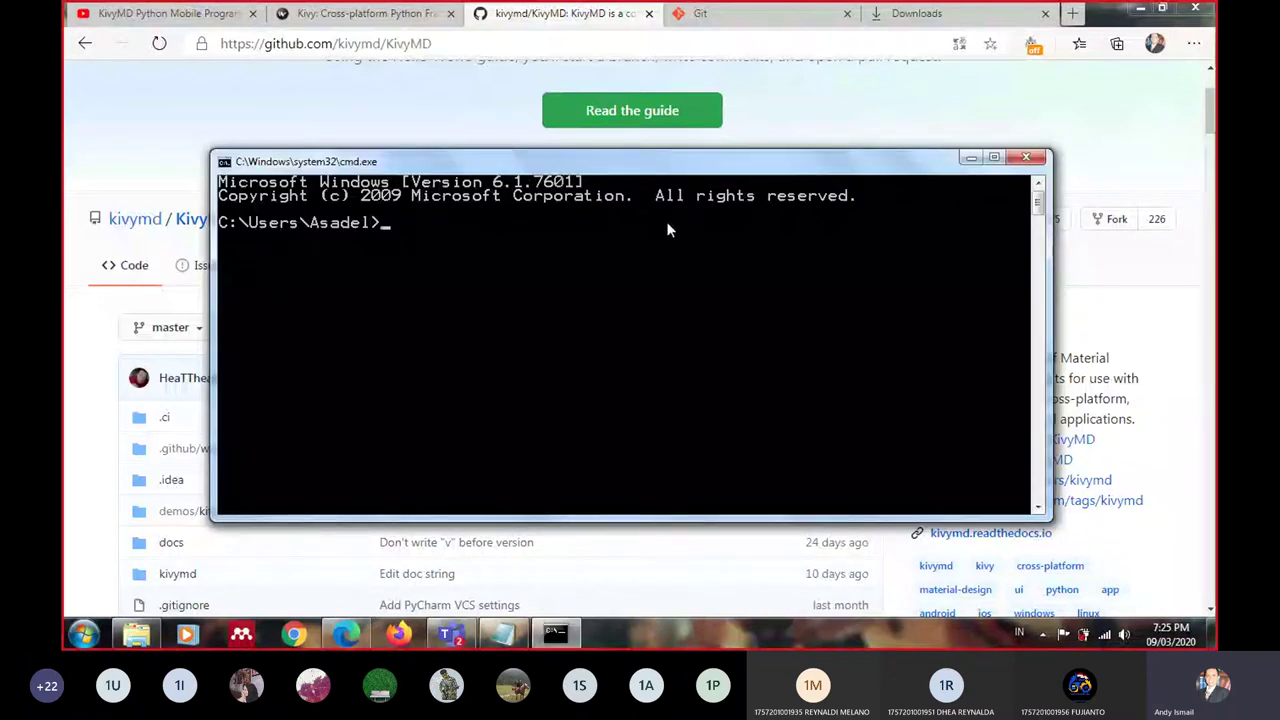
{"action": "mouse_move", "coordinate": [615, 176]}
{"action": "left_mouse_down"}
{"action": "mouse_move", "coordinate": [608, 158]}
{"action": "mouse_move", "coordinate": [652, 197]}
{"action": "mouse_move", "coordinate": [636, 197]}
{"action": "left_mouse_up"}
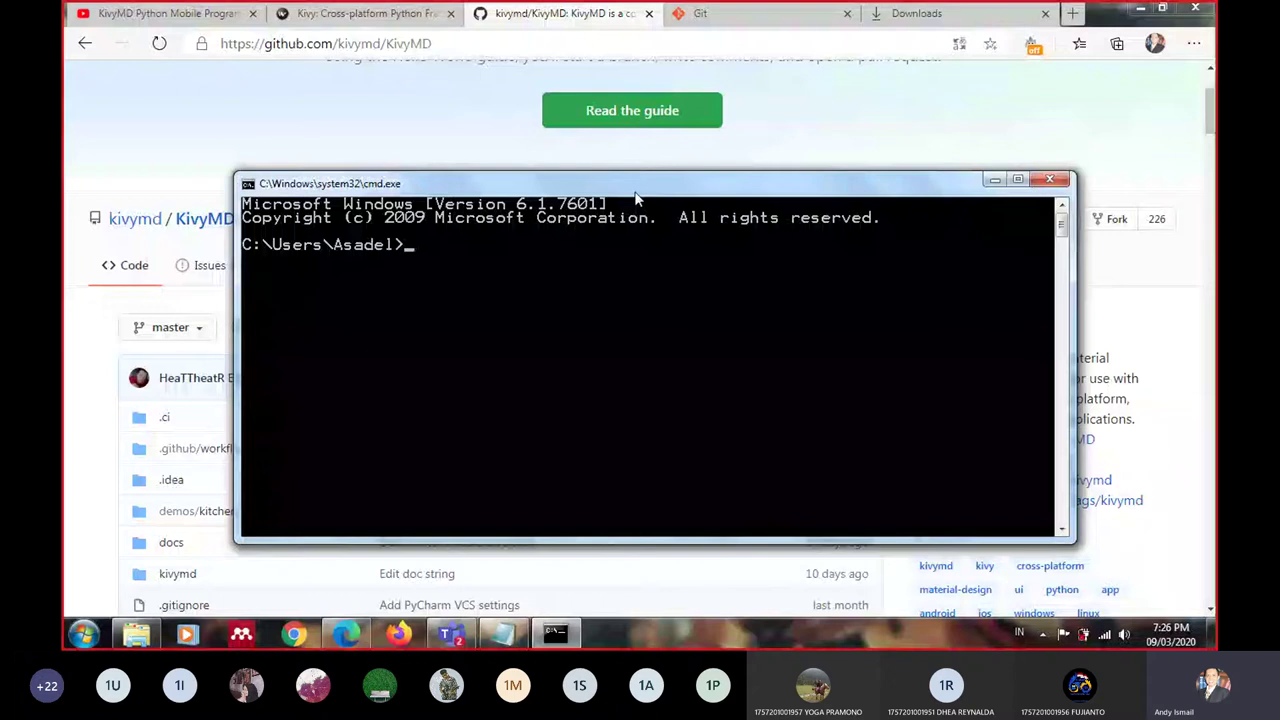
{"action": "type", "text": "ping "}
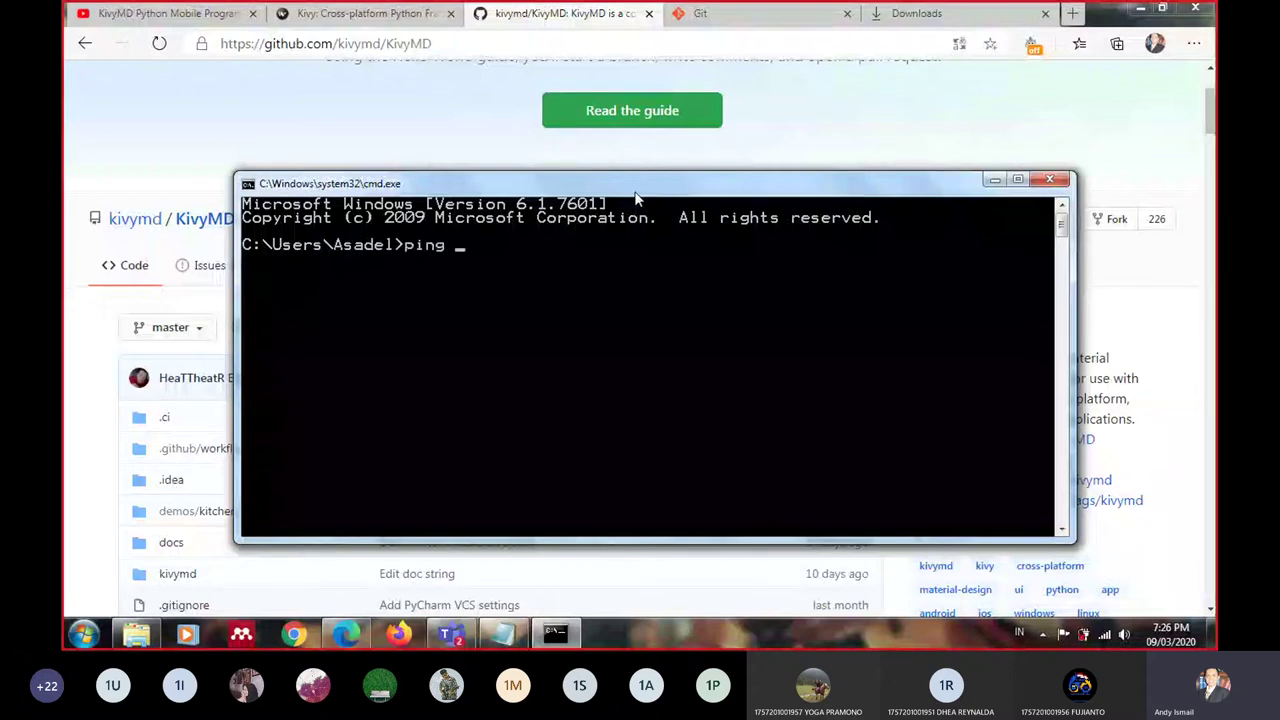
{"action": "type", "text": "www."}
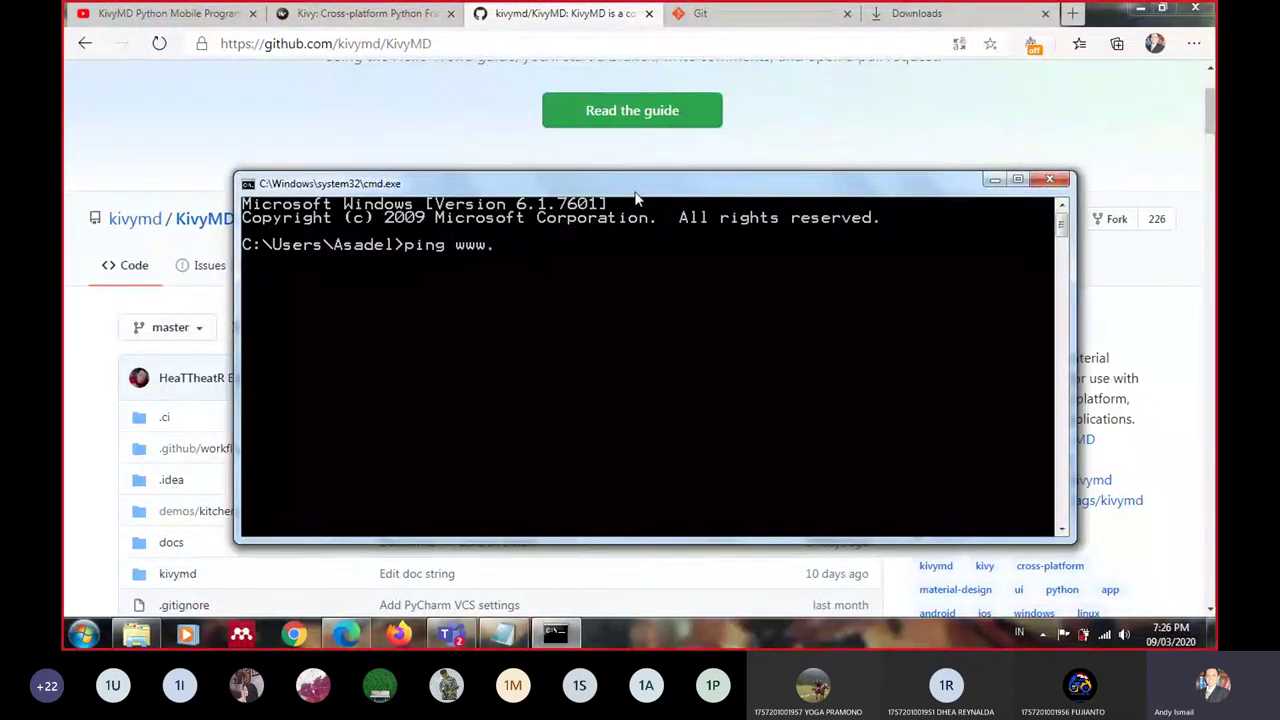
{"action": "type", "text": "google.co"}
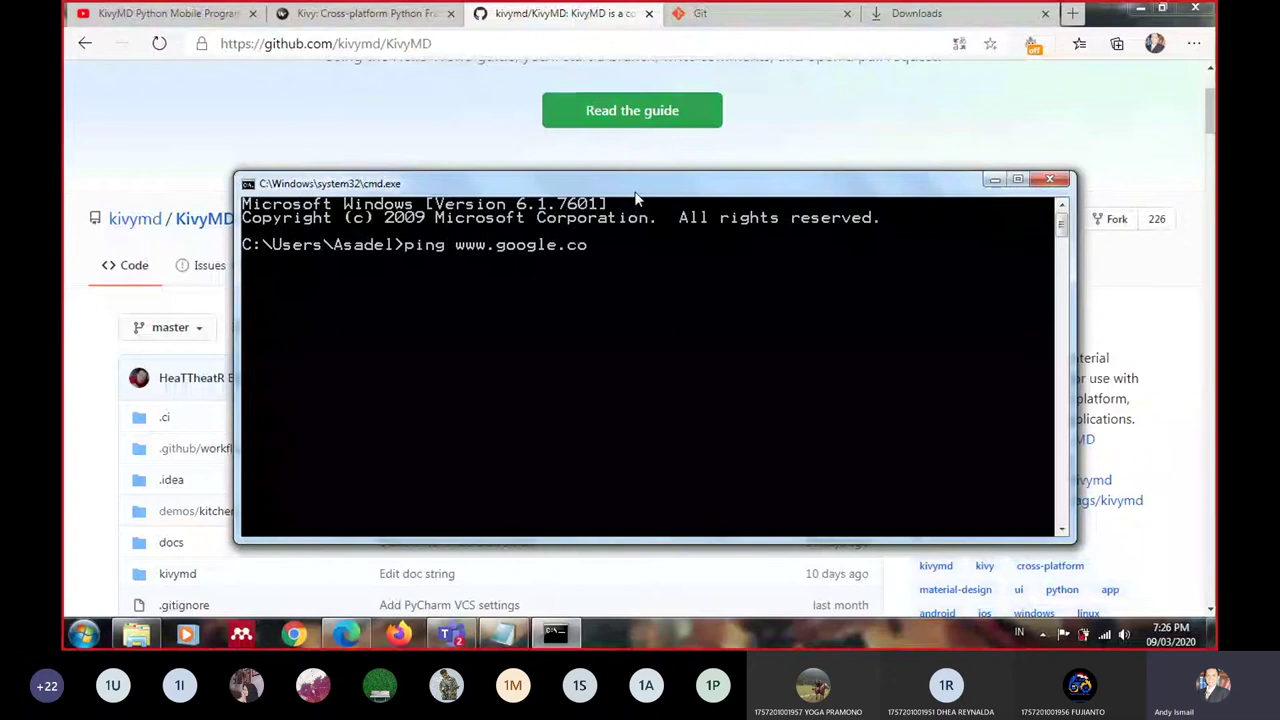
{"action": "type", "text": "m"}
{"action": "key", "text": "Return"}
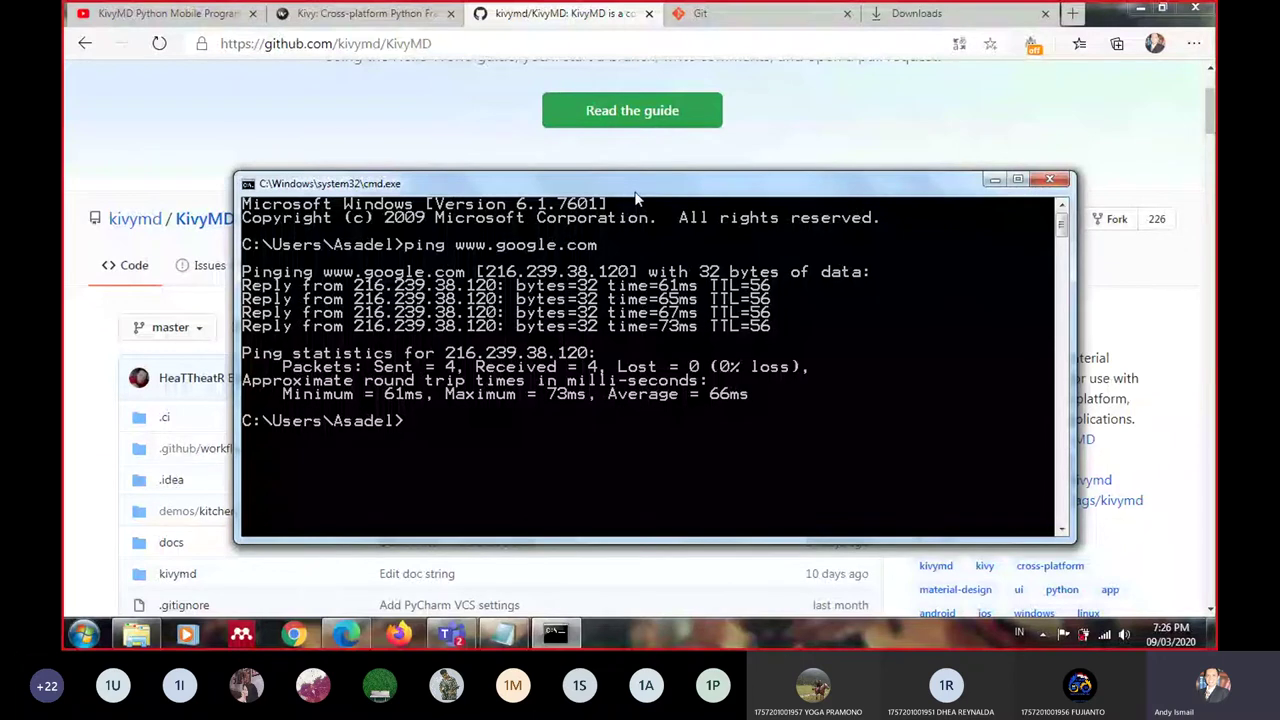
{"action": "type", "text": "cls"}
{"action": "key", "text": "Return"}
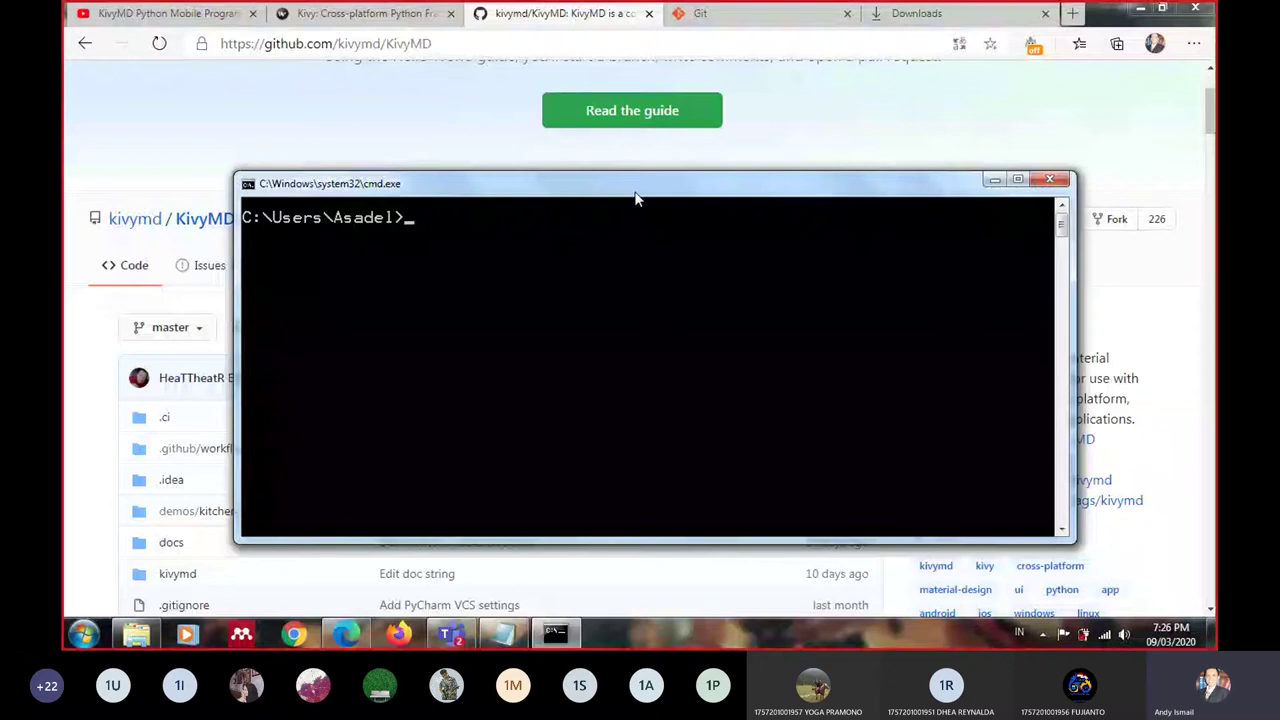
Run git and scroll its output to confirm it lists usage and common commands
{"action": "type", "text": "git"}
{"action": "key", "text": "Return"}
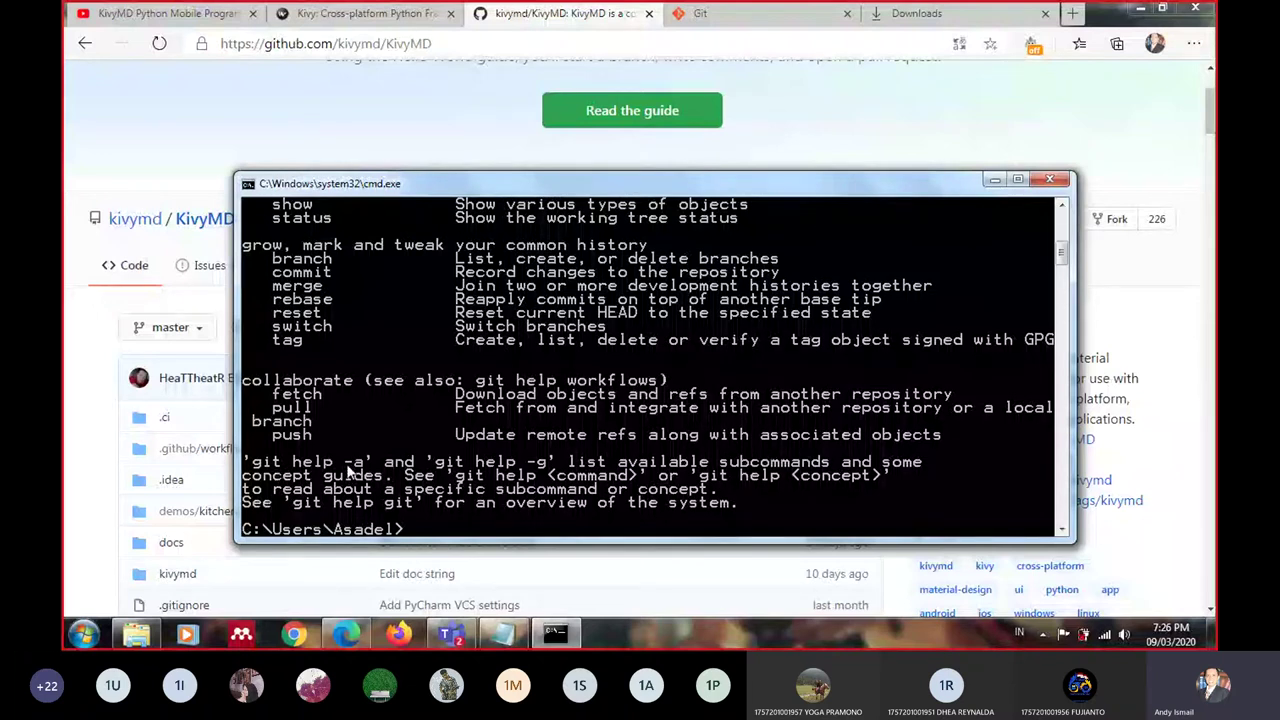
{"action": "scroll", "coordinate": [583, 475], "scroll_direction": "up", "scroll_amount": 4}
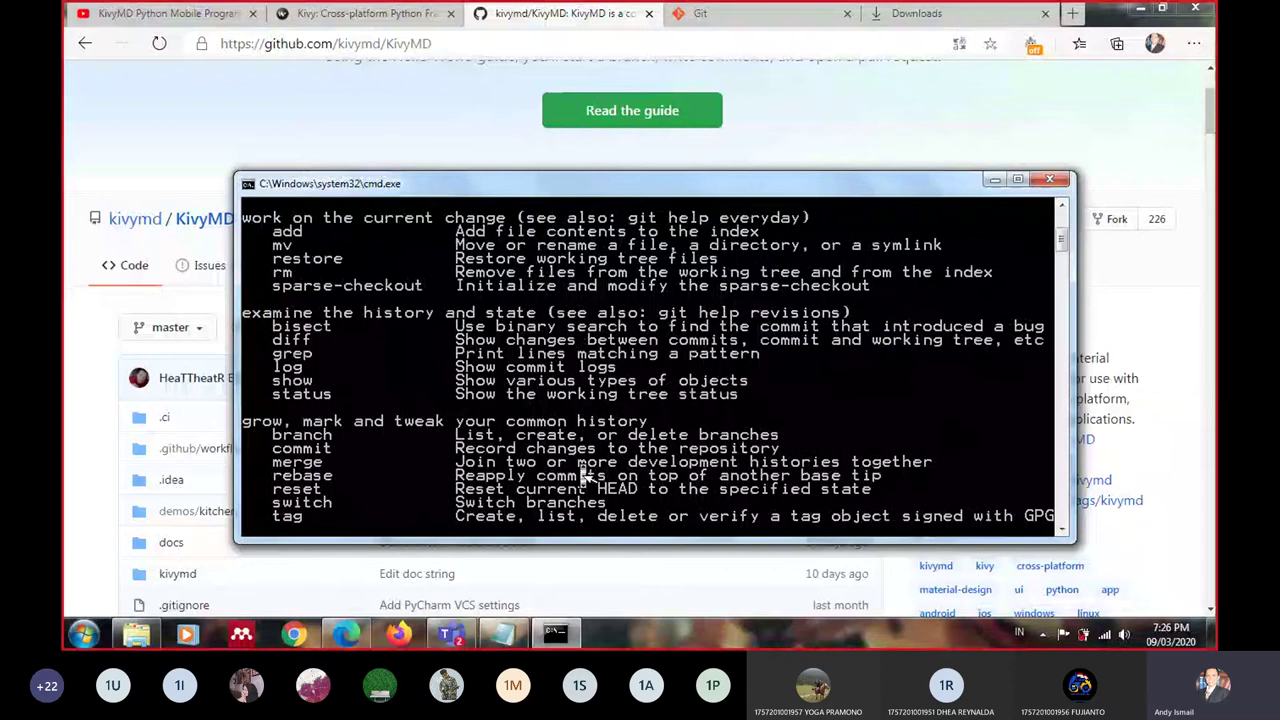
{"action": "scroll", "coordinate": [585, 475], "scroll_direction": "up", "scroll_amount": 5}
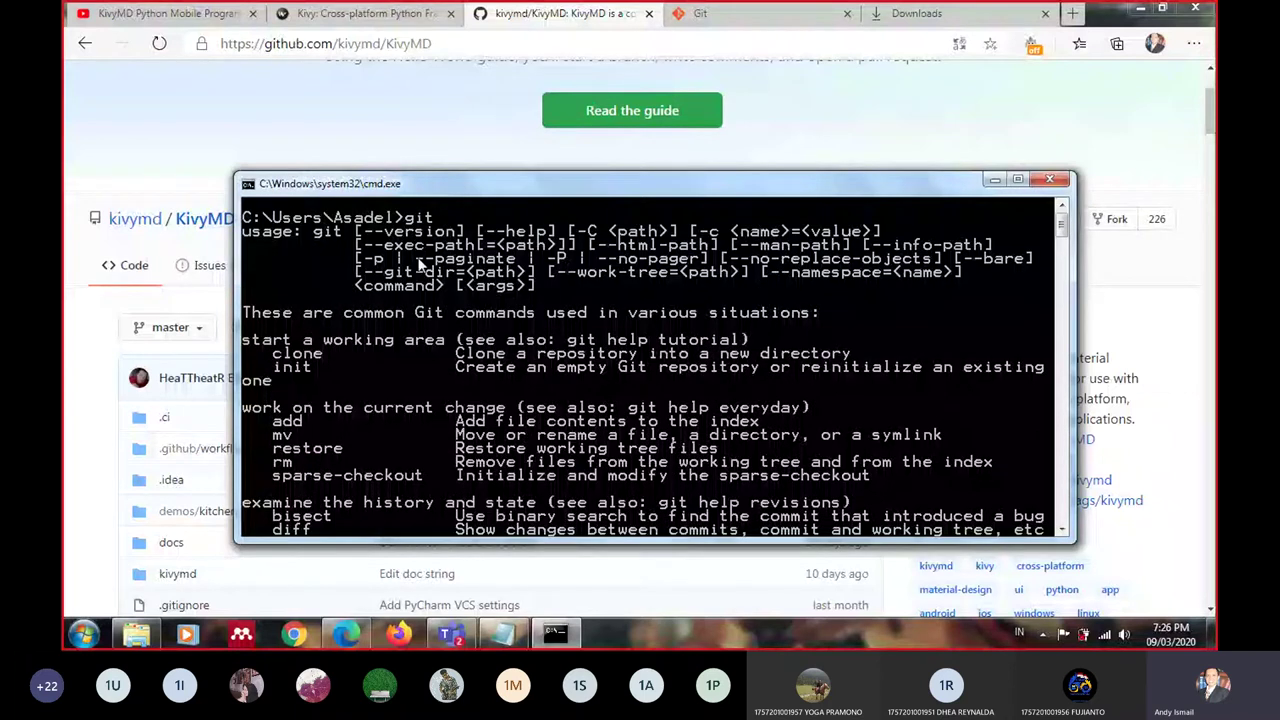
{"action": "scroll", "coordinate": [560, 330], "scroll_direction": "down", "scroll_amount": 10}
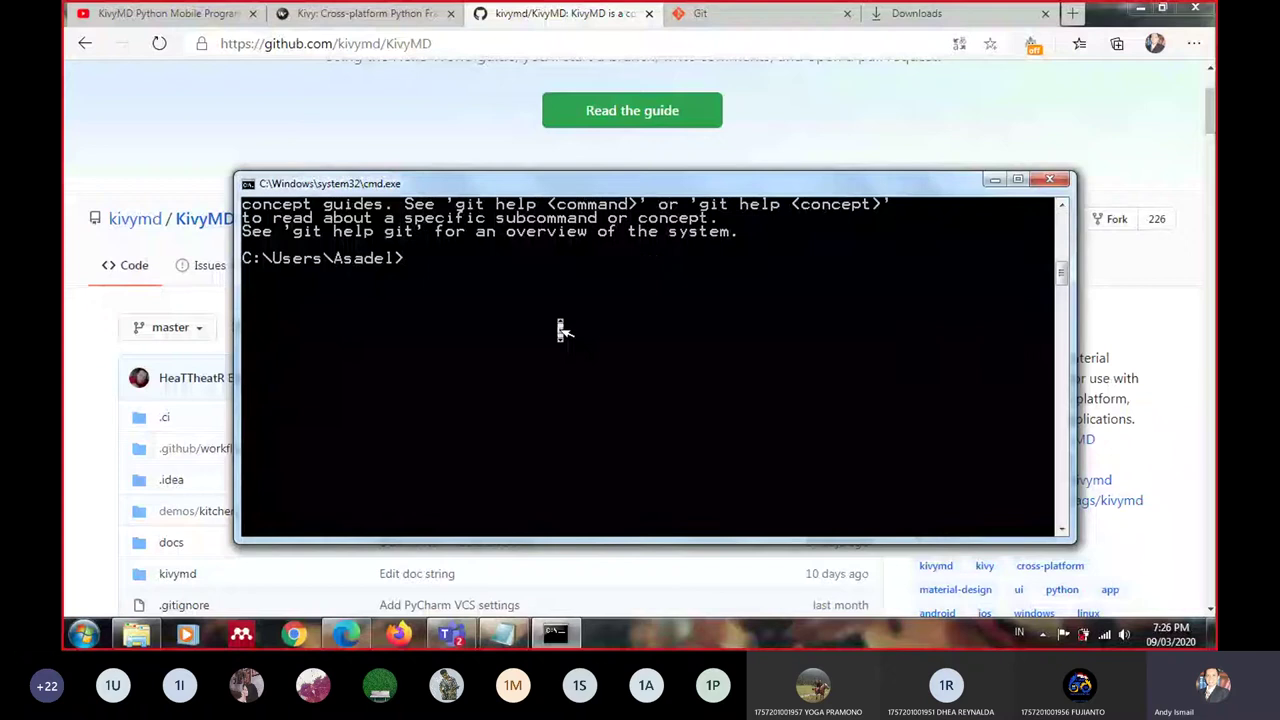
{"action": "scroll", "coordinate": [561, 330], "scroll_direction": "up", "scroll_amount": 5}
Return to the KivyMD GitHub page and open its readthedocs documentation link in a new tab
{"action": "key", "text": "alt+Tab"}
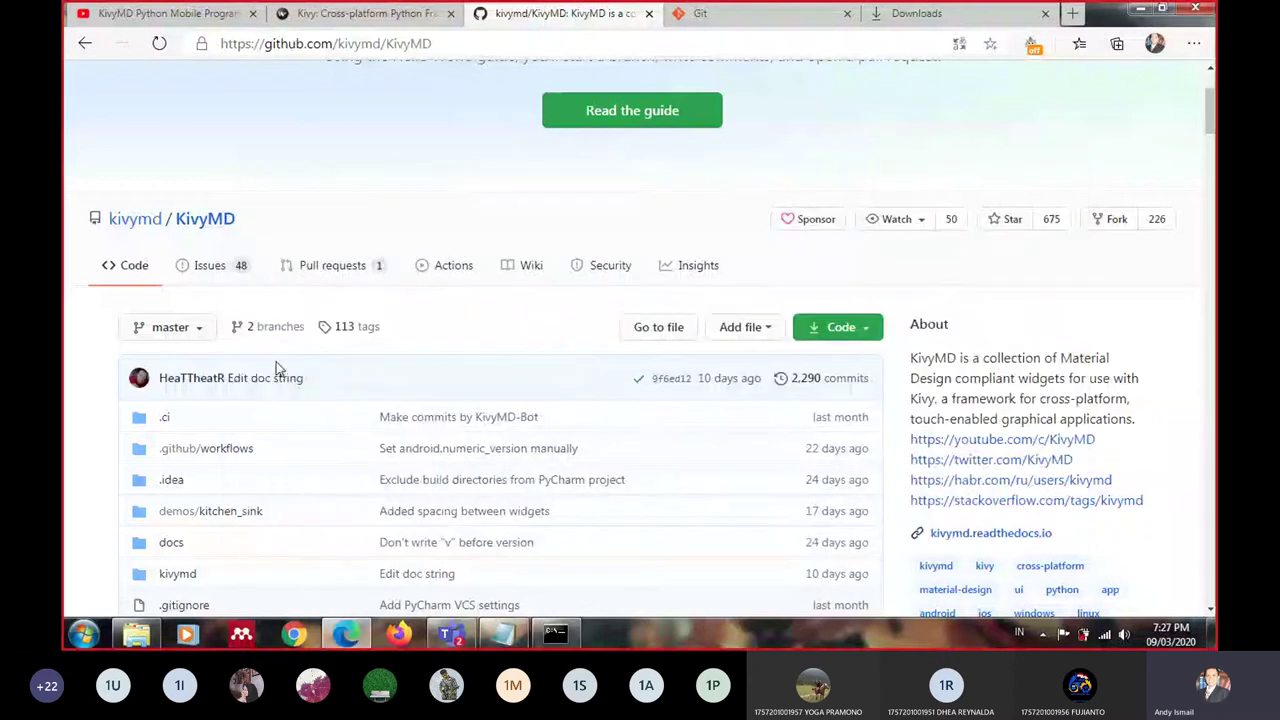
{"action": "scroll", "coordinate": [68, 480], "scroll_direction": "down", "scroll_amount": 10}
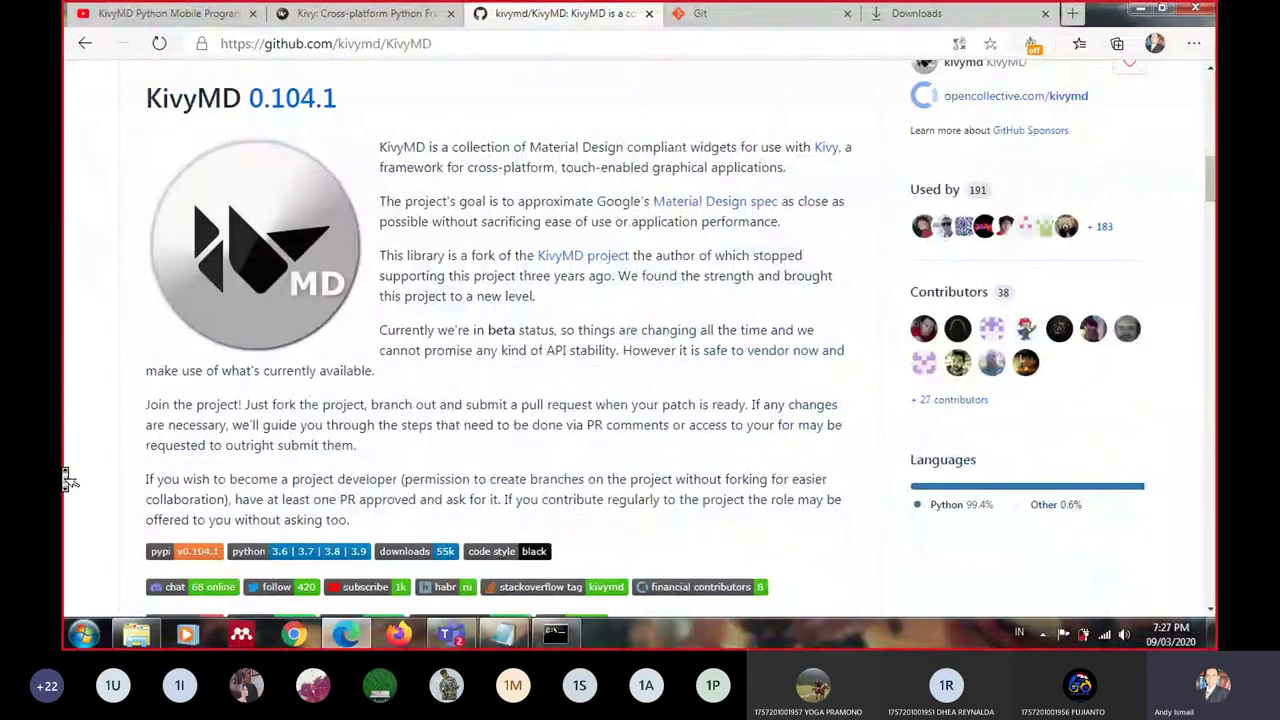
{"action": "scroll", "coordinate": [68, 480], "scroll_direction": "down", "scroll_amount": 4}
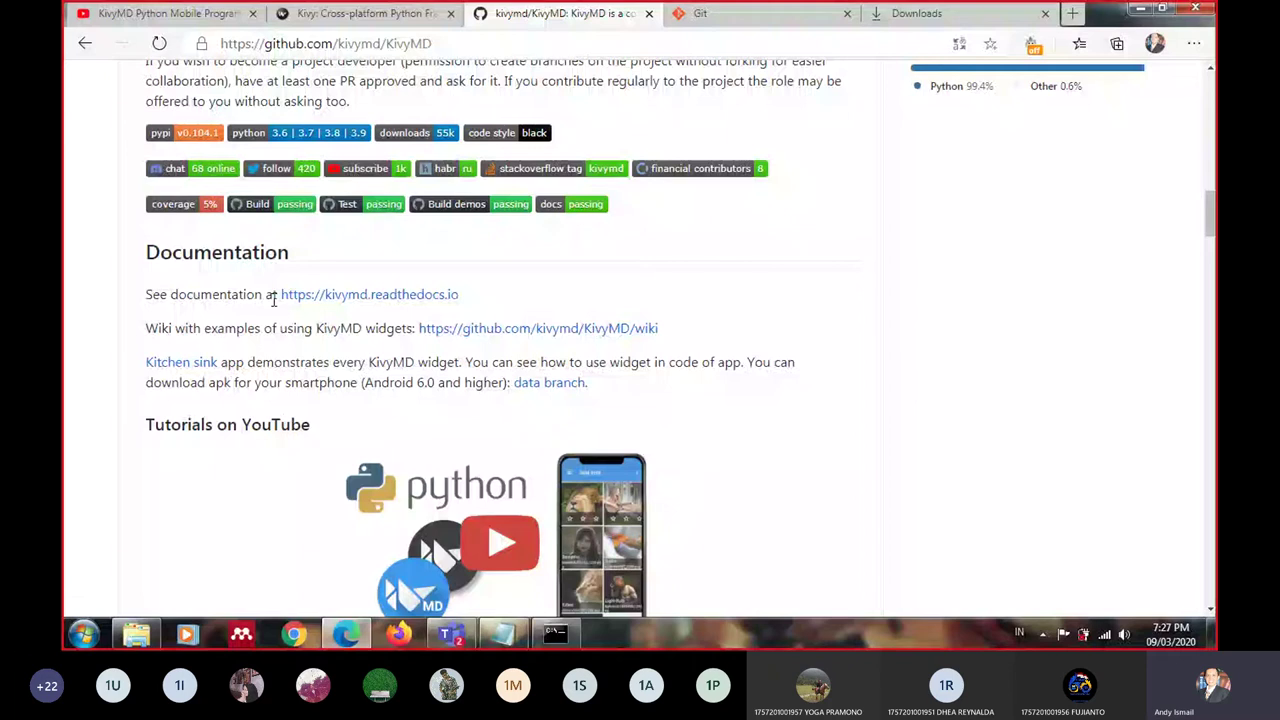
{"action": "right_click", "coordinate": [333, 297]}
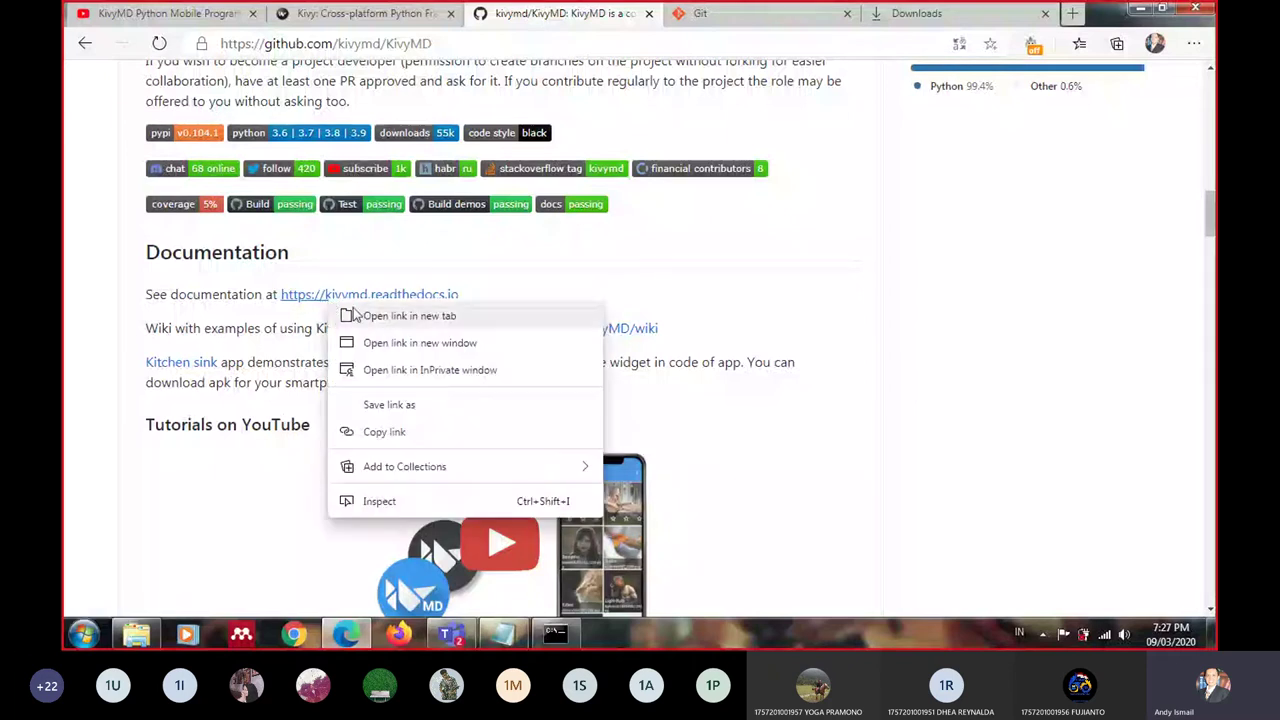
{"action": "left_click", "coordinate": [352, 314]}
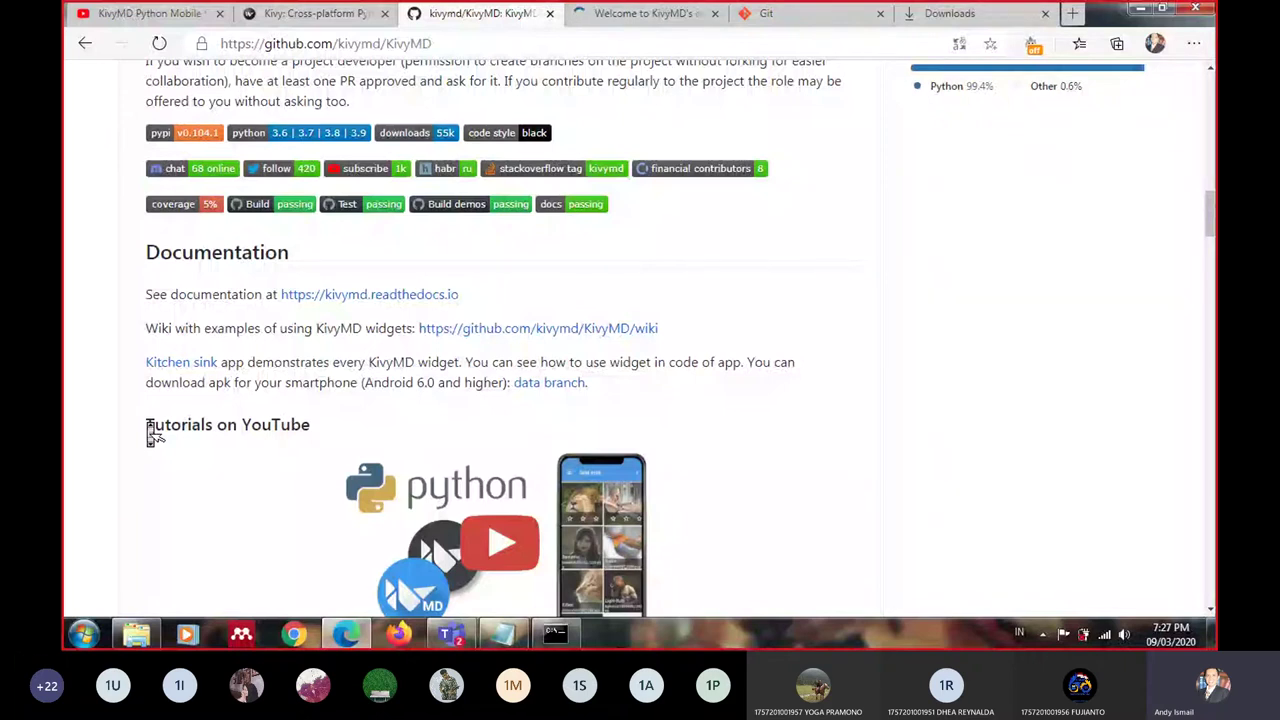
Read the KivyMD README down to Contributors, then switch to the YouTube tutorial tab
{"action": "scroll", "coordinate": [152, 433], "scroll_direction": "down", "scroll_amount": 5}
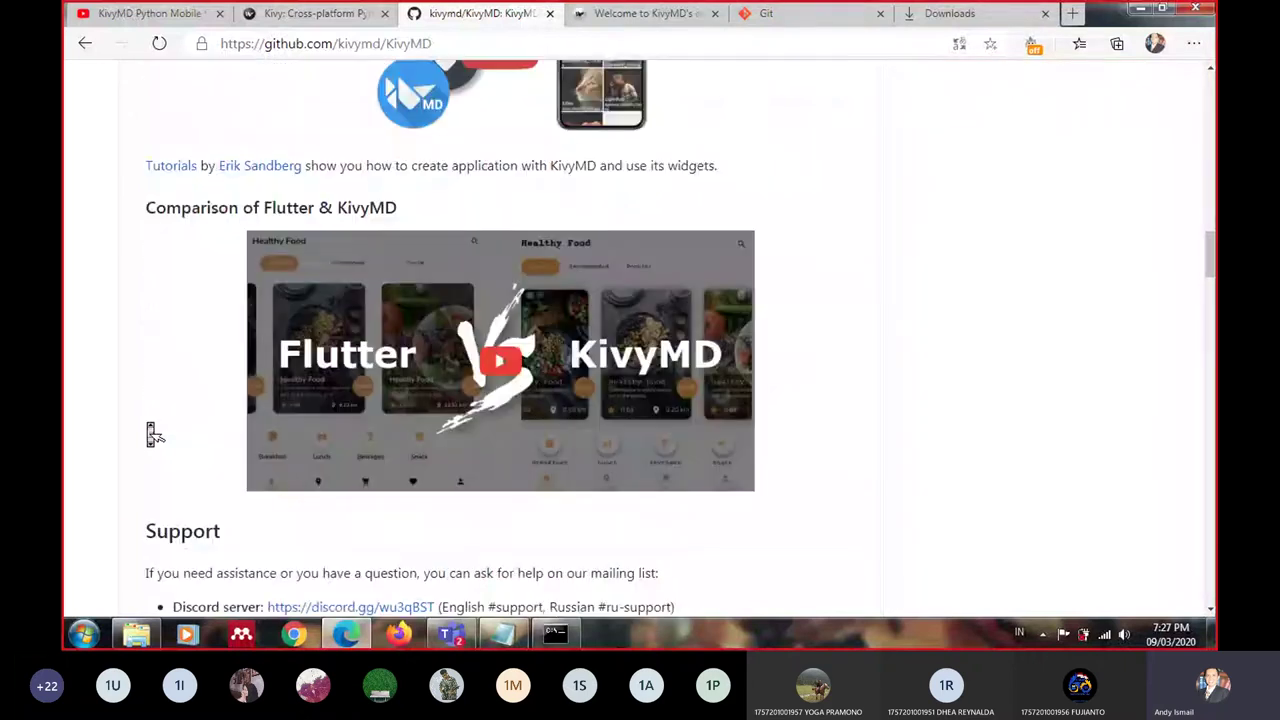
{"action": "scroll", "coordinate": [153, 433], "scroll_direction": "down", "scroll_amount": 2}
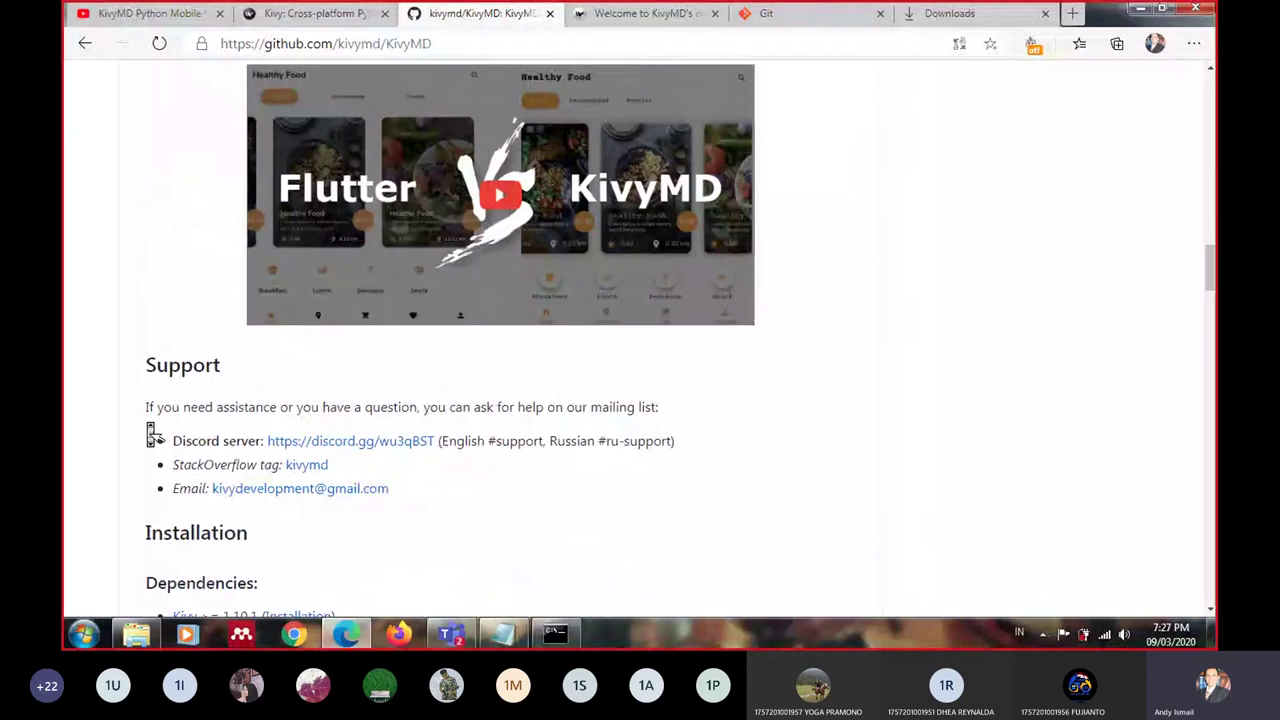
{"action": "scroll", "coordinate": [153, 433], "scroll_direction": "down", "scroll_amount": 5}
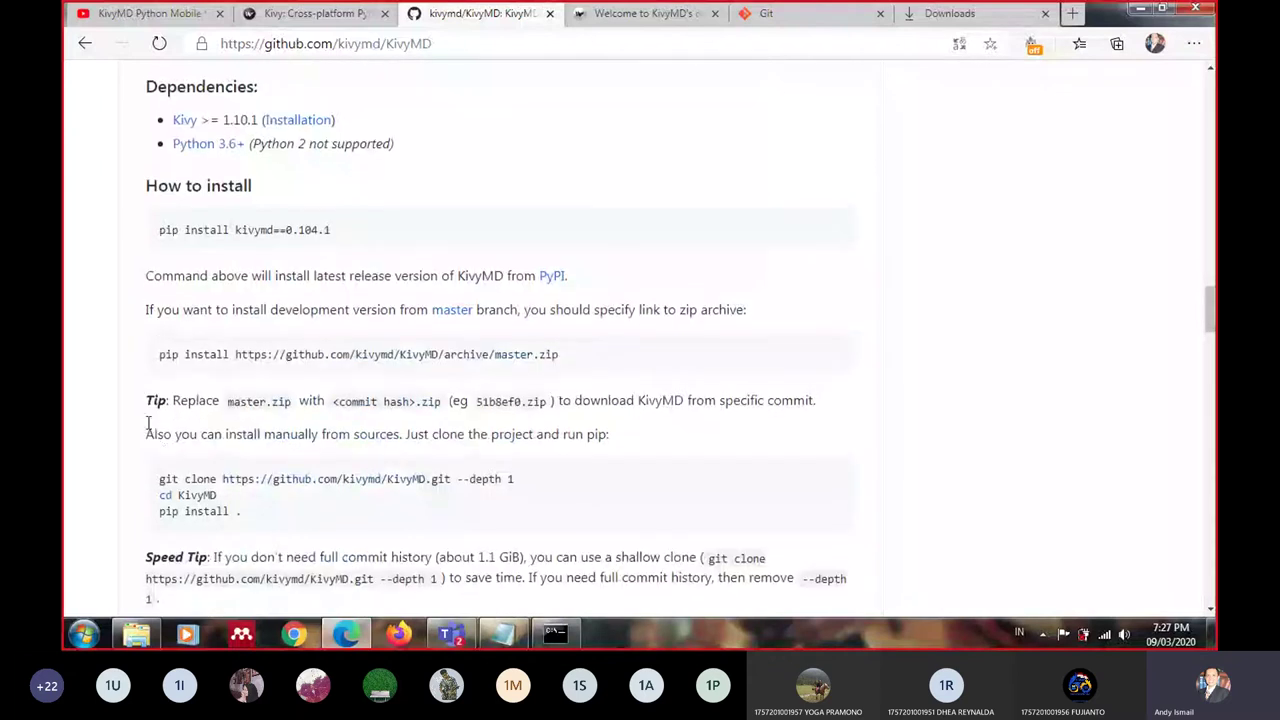
{"action": "scroll", "coordinate": [149, 429], "scroll_direction": "up", "scroll_amount": 1}
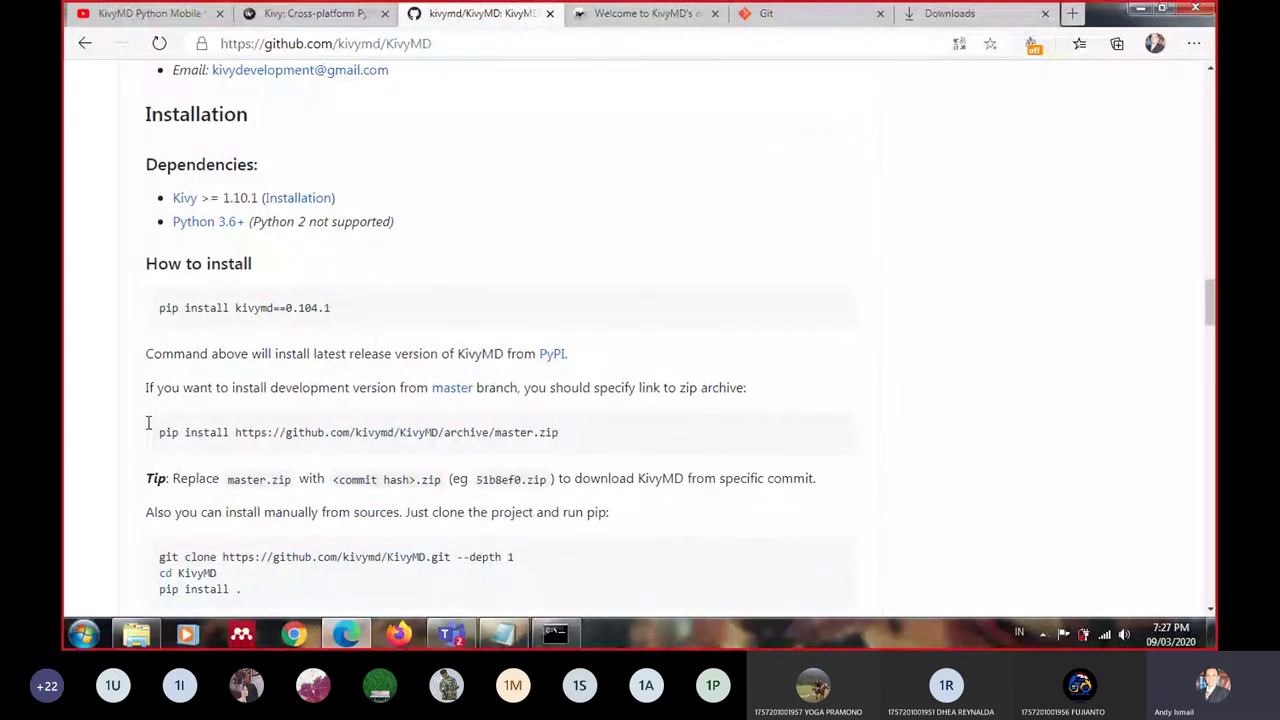
{"action": "scroll", "coordinate": [149, 424], "scroll_direction": "down", "scroll_amount": 1}
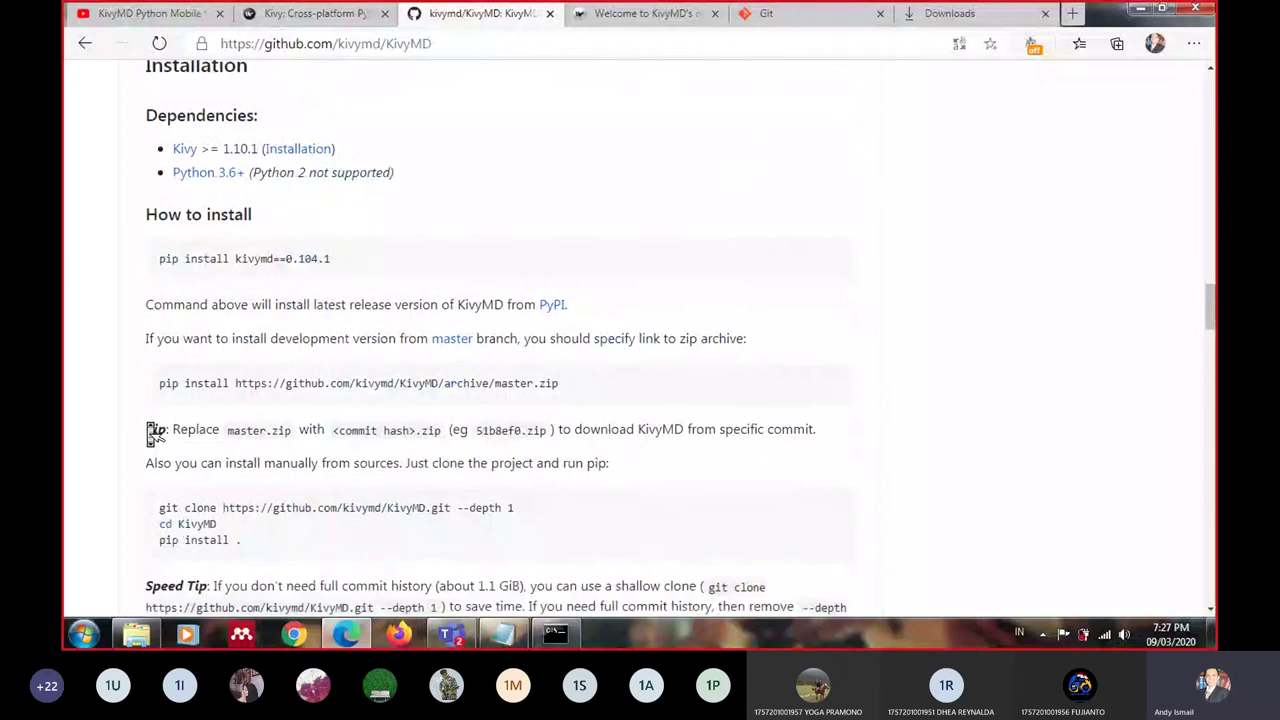
{"action": "scroll", "coordinate": [153, 433], "scroll_direction": "down", "scroll_amount": 4}
{"action": "scroll", "coordinate": [153, 433], "scroll_direction": "up", "scroll_amount": 2}
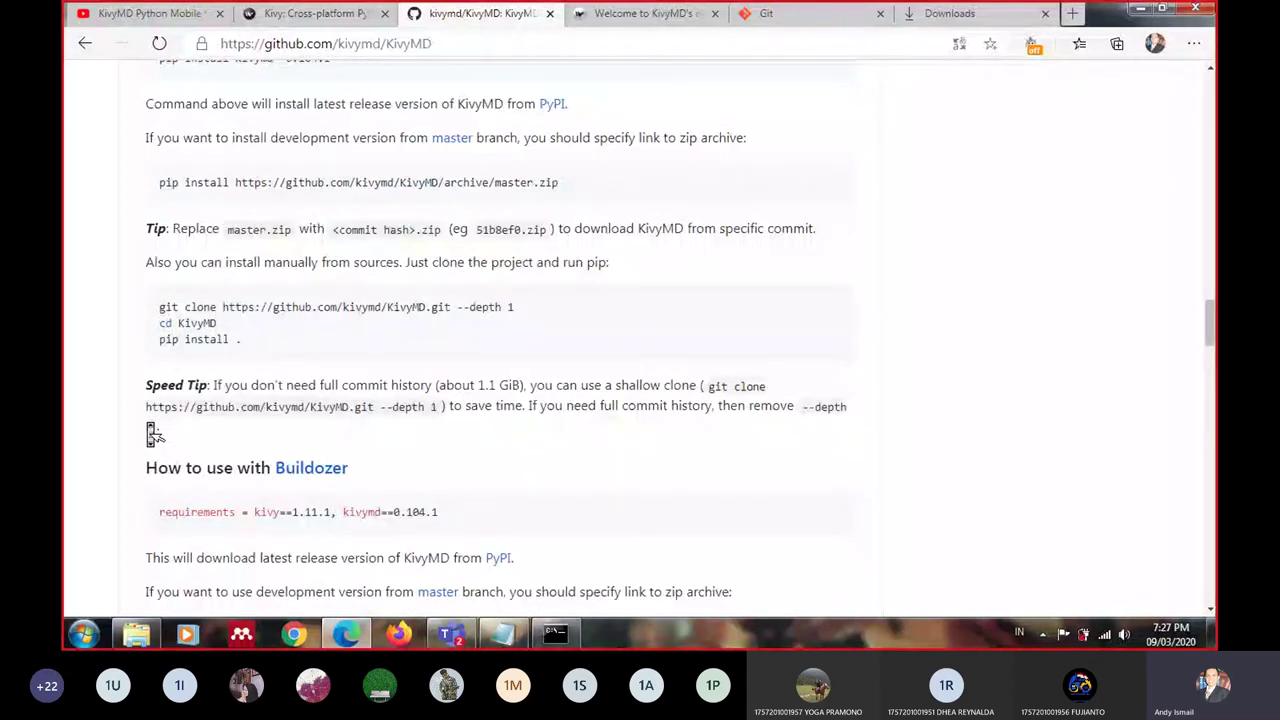
{"action": "scroll", "coordinate": [153, 433], "scroll_direction": "down", "scroll_amount": 2}
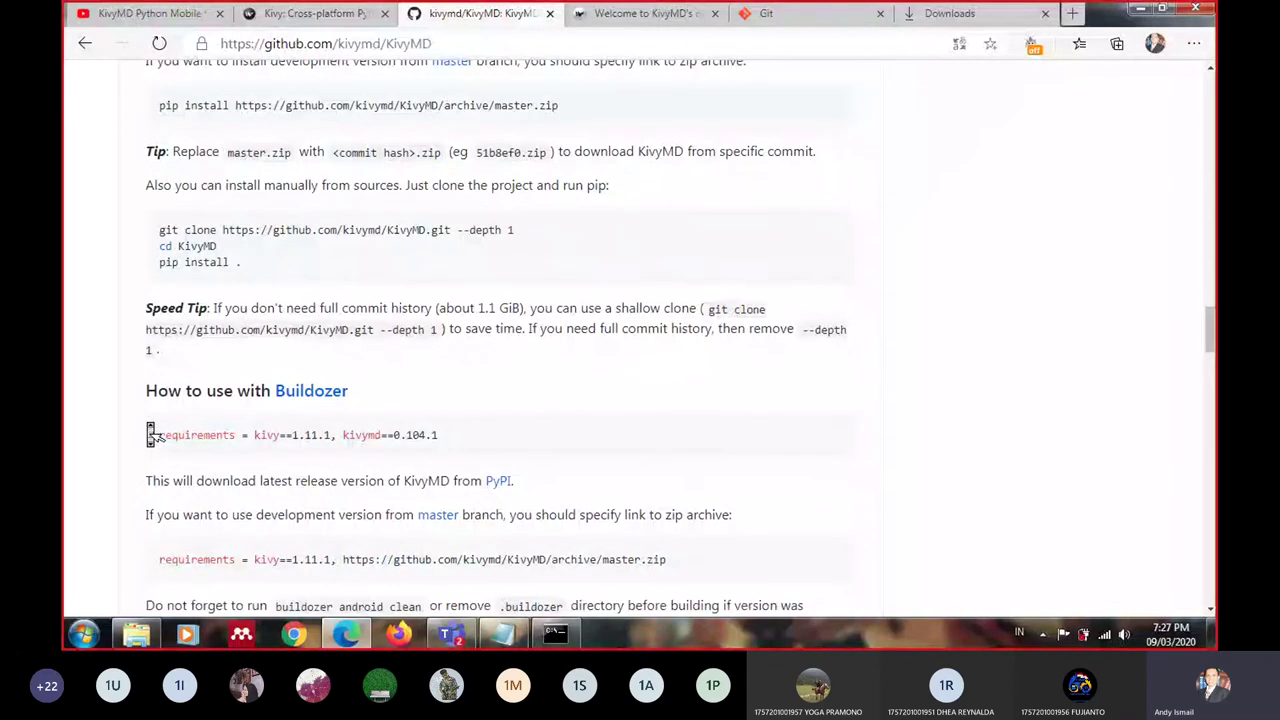
{"action": "scroll", "coordinate": [153, 433], "scroll_direction": "down", "scroll_amount": 5}
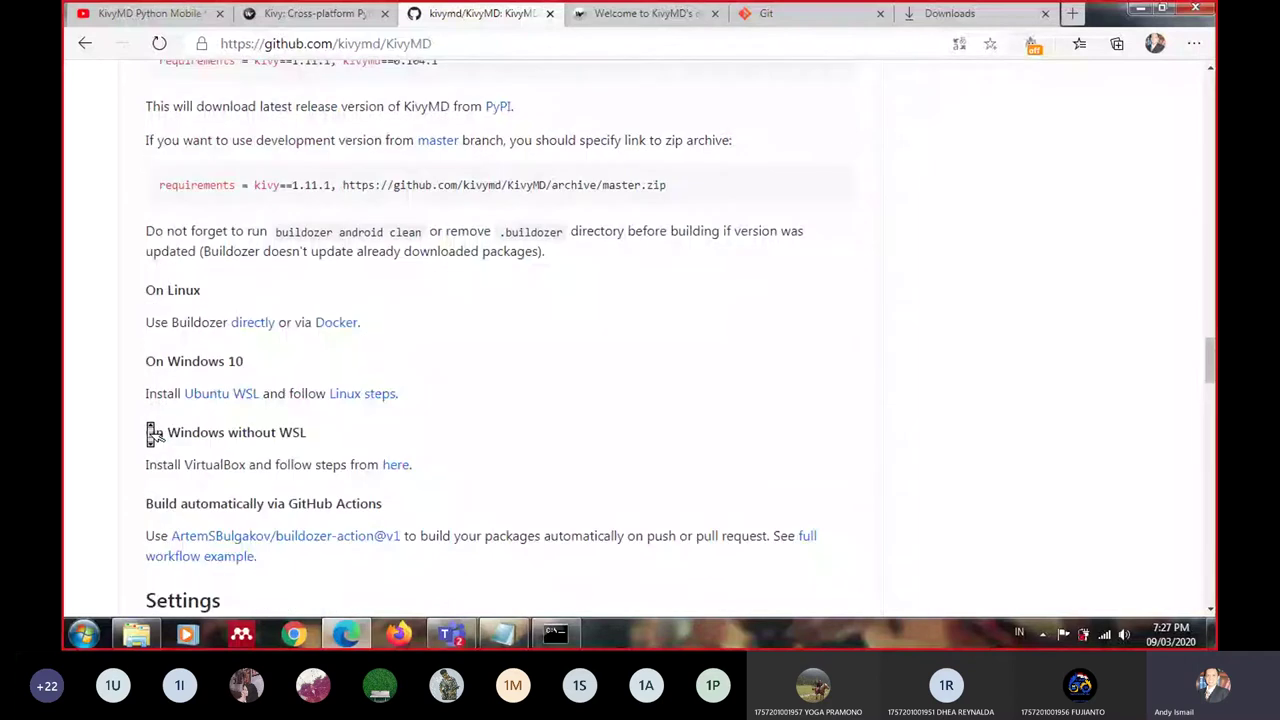
{"action": "scroll", "coordinate": [153, 433], "scroll_direction": "down", "scroll_amount": 2}
{"action": "scroll", "coordinate": [153, 433], "scroll_direction": "down", "scroll_amount": 3}
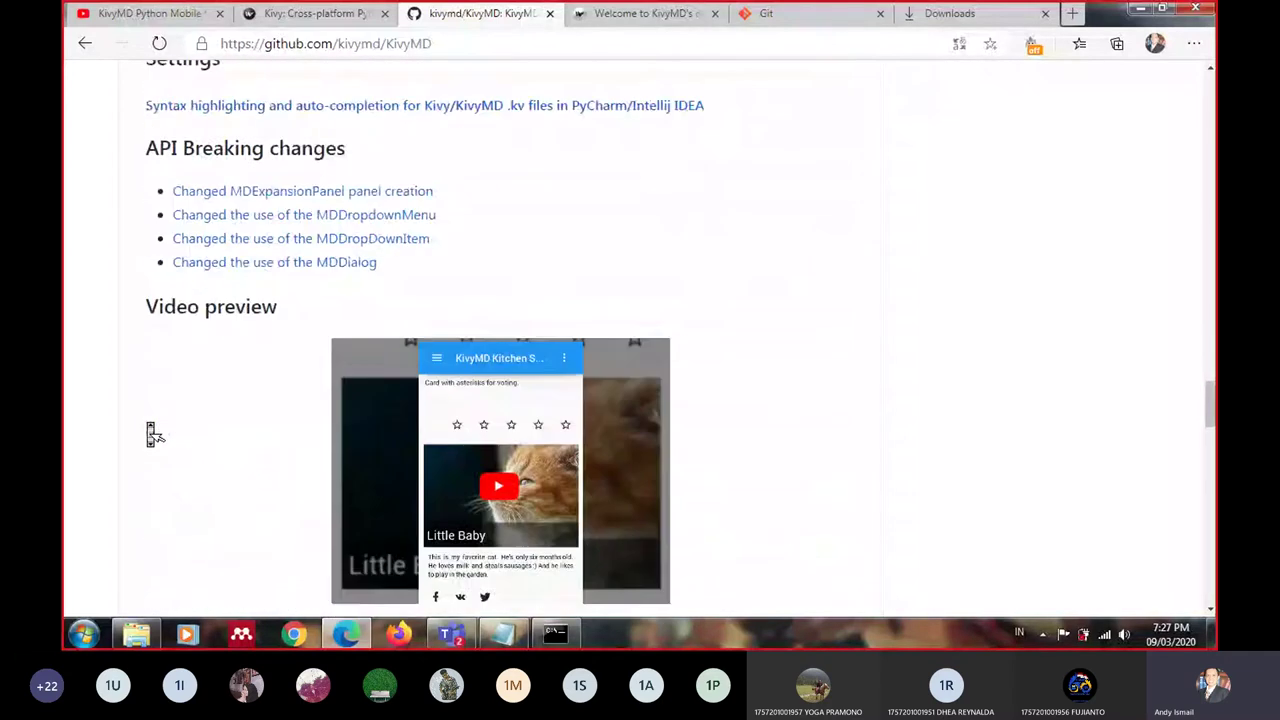
{"action": "scroll", "coordinate": [153, 433], "scroll_direction": "down", "scroll_amount": 3}
{"action": "scroll", "coordinate": [153, 433], "scroll_direction": "down", "scroll_amount": 6}
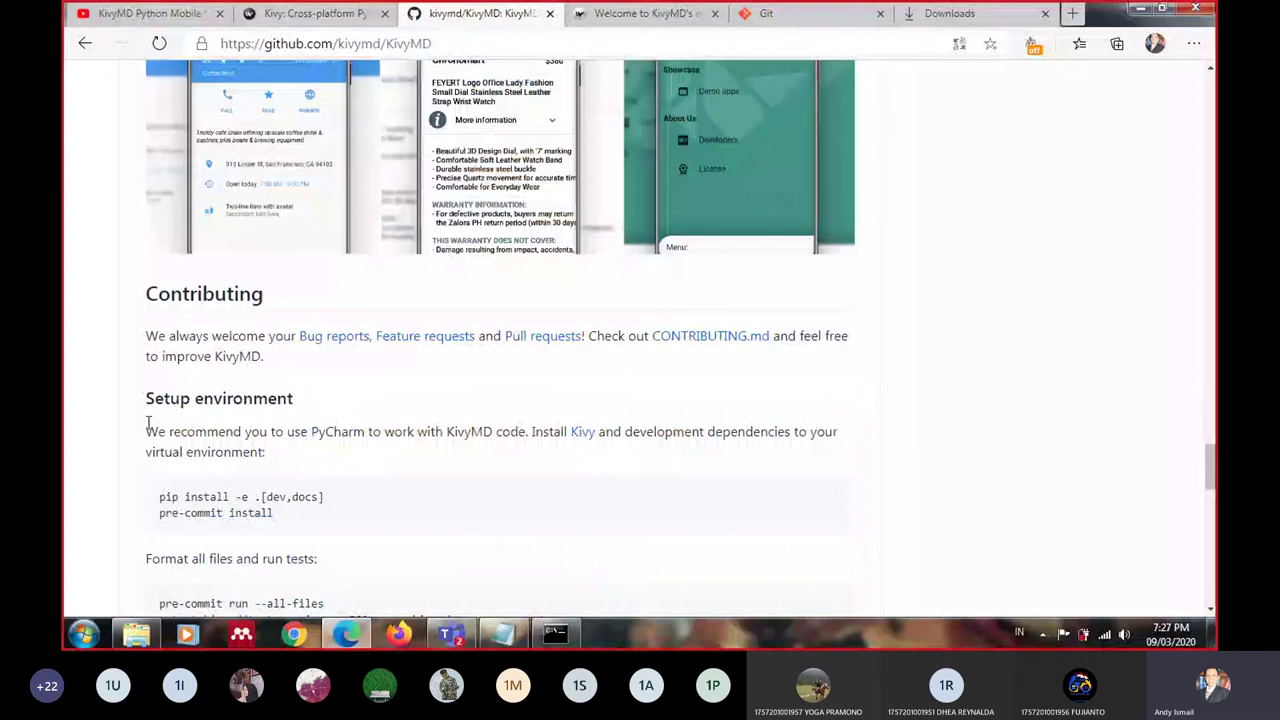
{"action": "scroll", "coordinate": [604, 307], "scroll_direction": "up", "scroll_amount": 3}
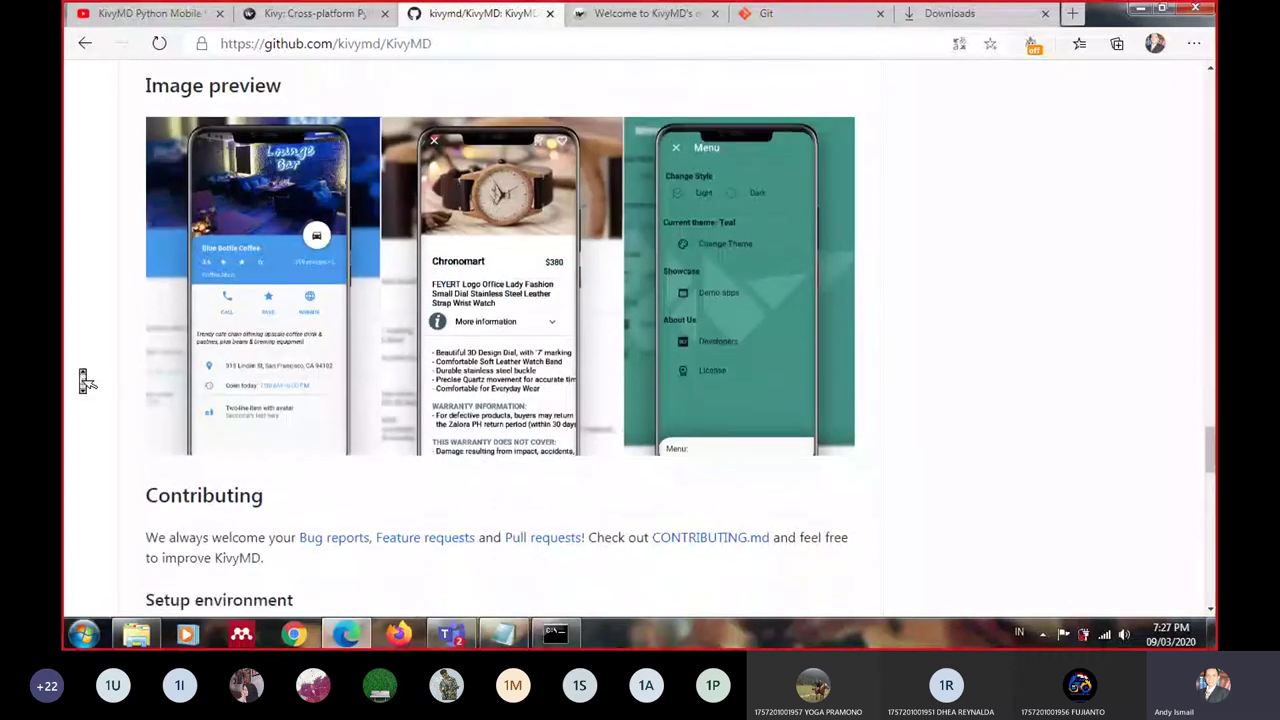
{"action": "scroll", "coordinate": [85, 379], "scroll_direction": "down", "scroll_amount": 5}
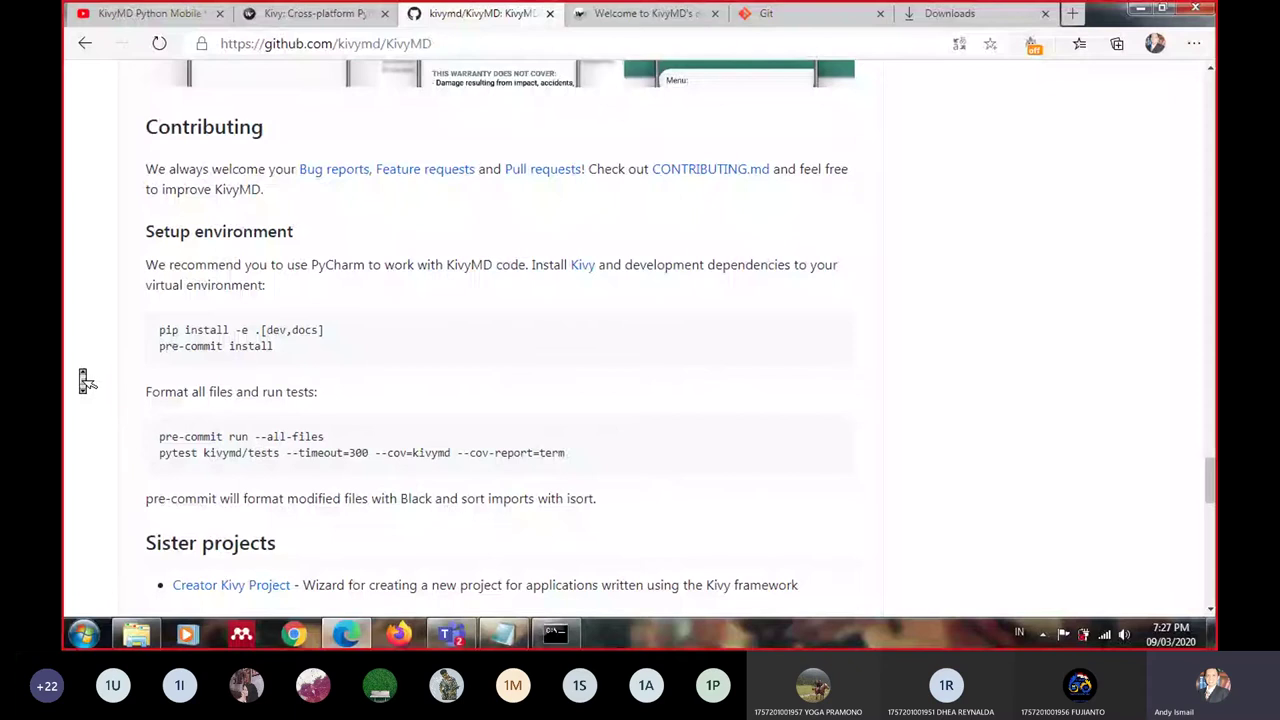
{"action": "scroll", "coordinate": [85, 379], "scroll_direction": "down", "scroll_amount": 1}
{"action": "scroll", "coordinate": [85, 379], "scroll_direction": "down", "scroll_amount": 3}
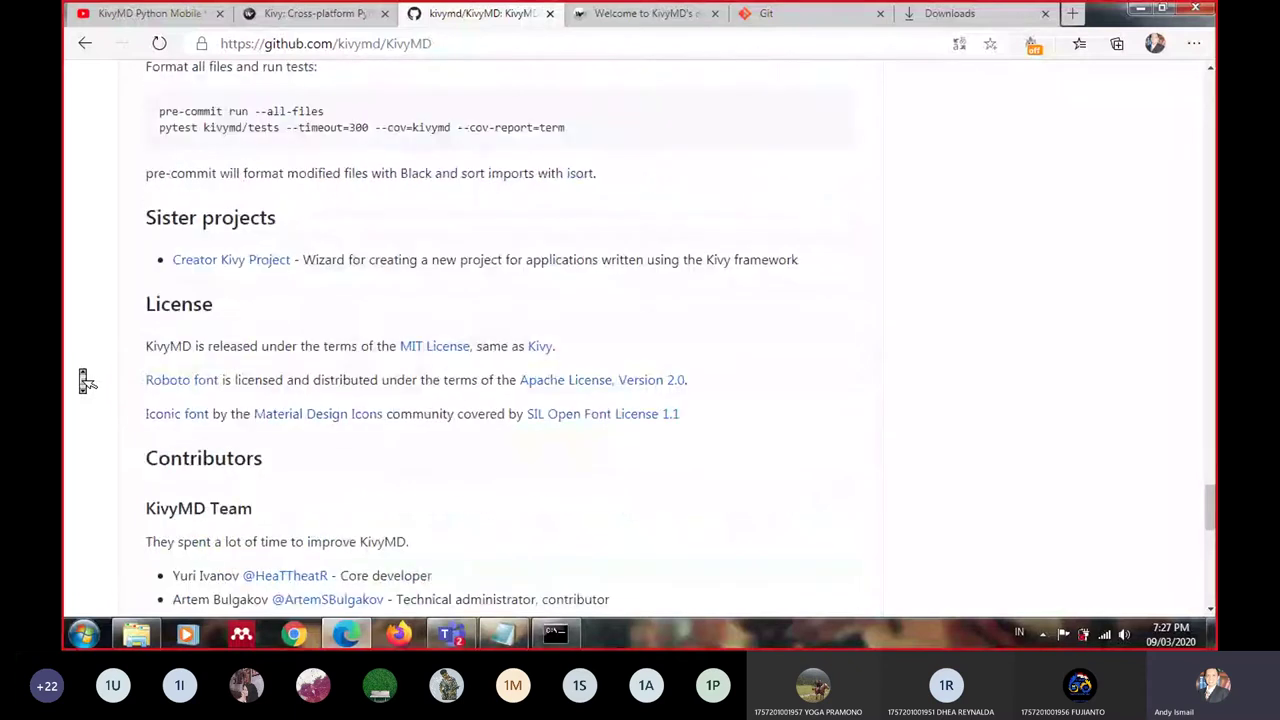
{"action": "scroll", "coordinate": [85, 379], "scroll_direction": "down", "scroll_amount": 1}
{"action": "scroll", "coordinate": [85, 379], "scroll_direction": "down", "scroll_amount": 2}
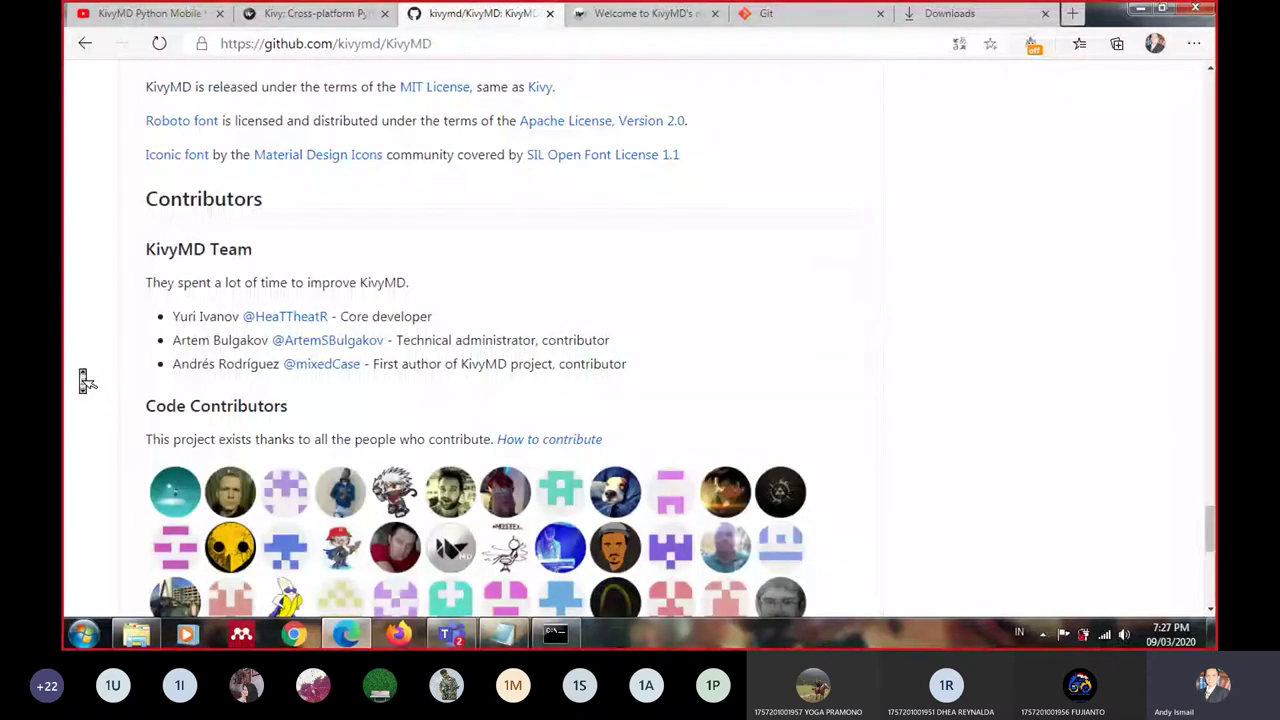
{"action": "key", "text": "ctrl+1"}
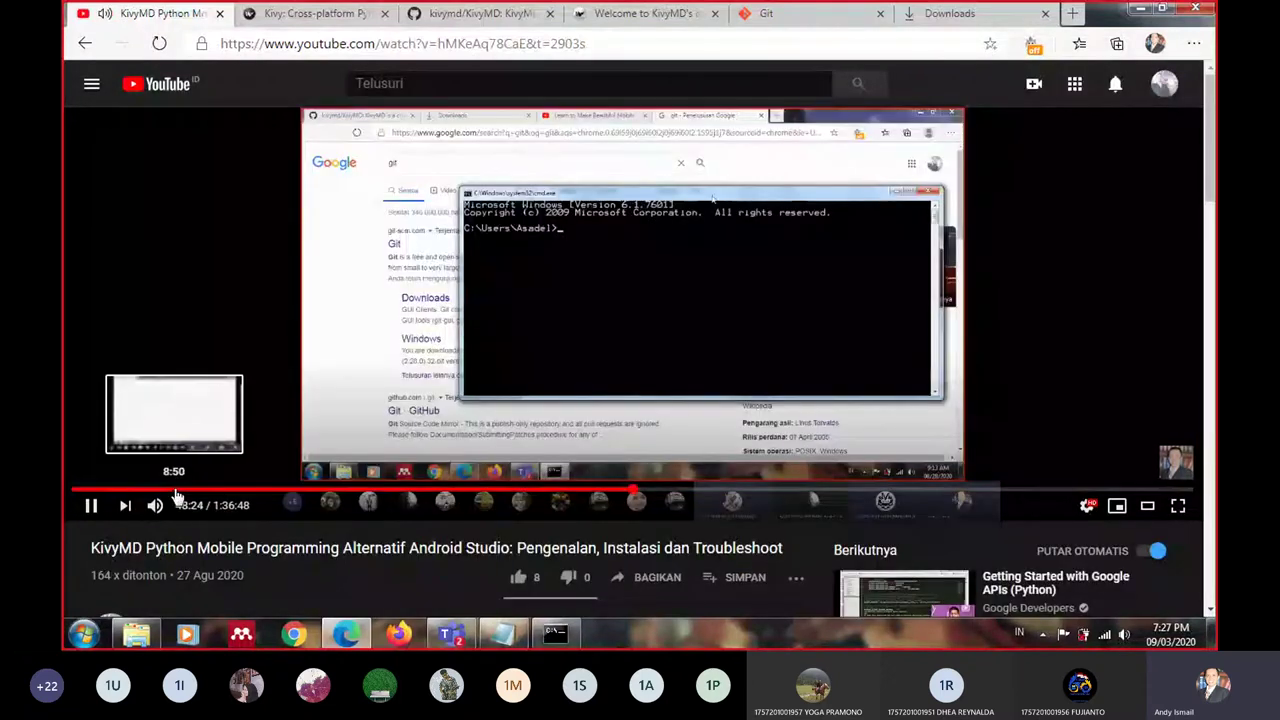
Seek the tutorial from about 8:50 through python.org up to the KivyMD GitHub repository part
{"action": "left_click", "coordinate": [174, 489]}
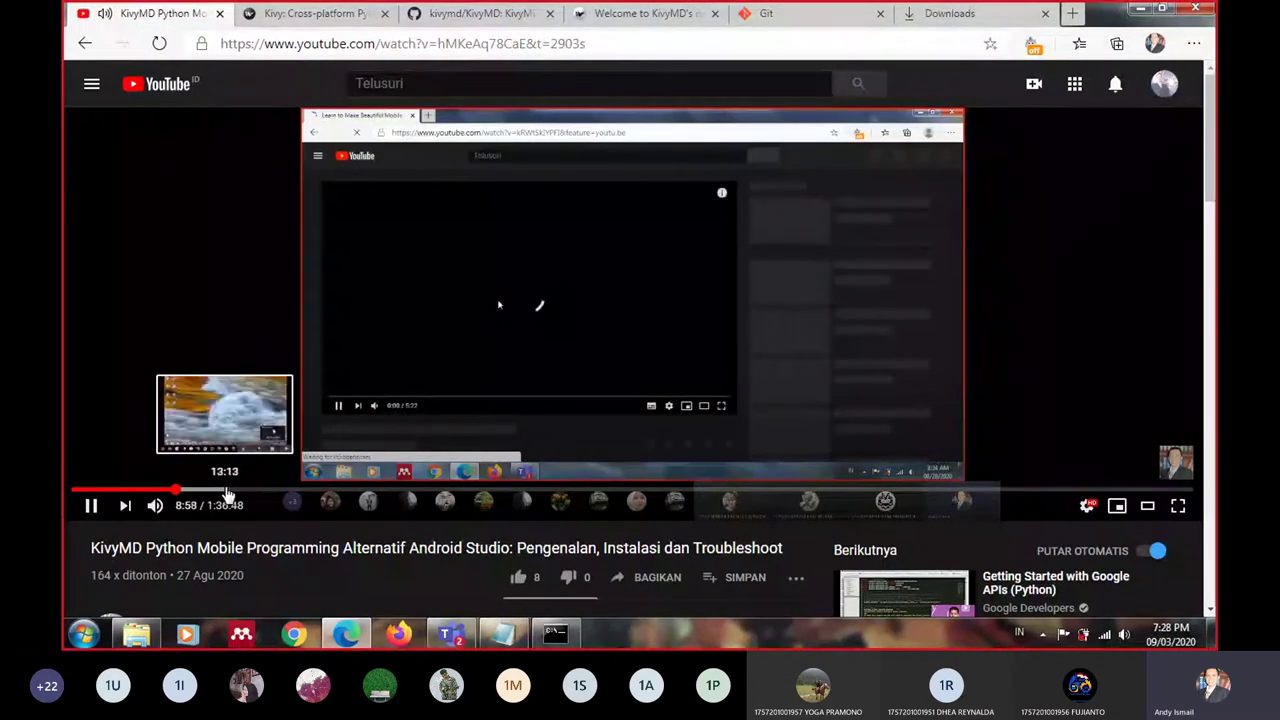
{"action": "left_click", "coordinate": [228, 491]}
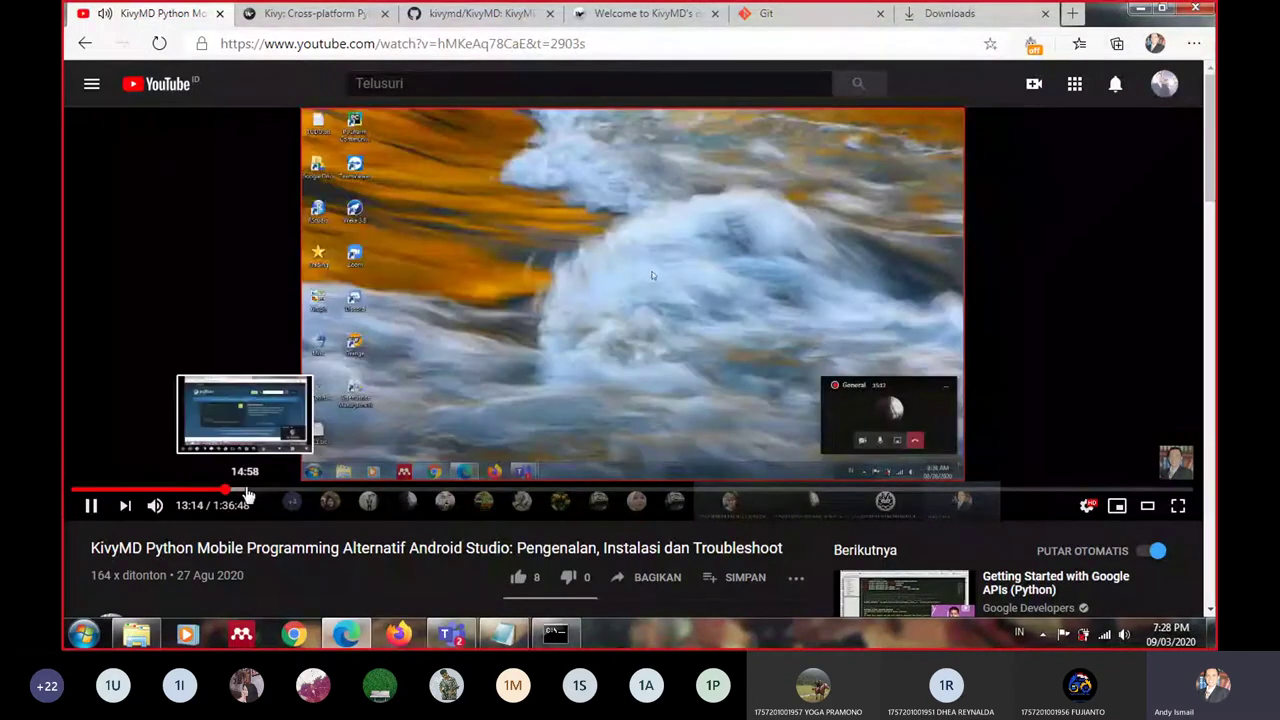
{"action": "left_click", "coordinate": [244, 491]}
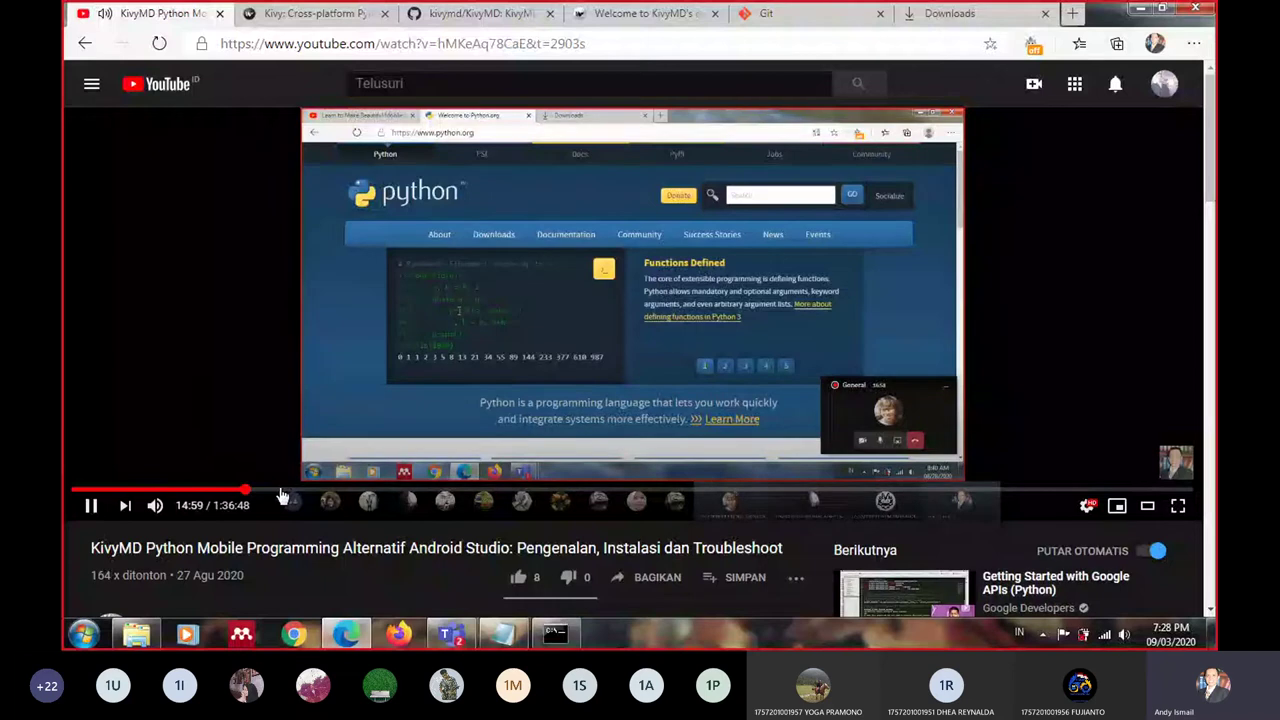
{"action": "left_click", "coordinate": [278, 491]}
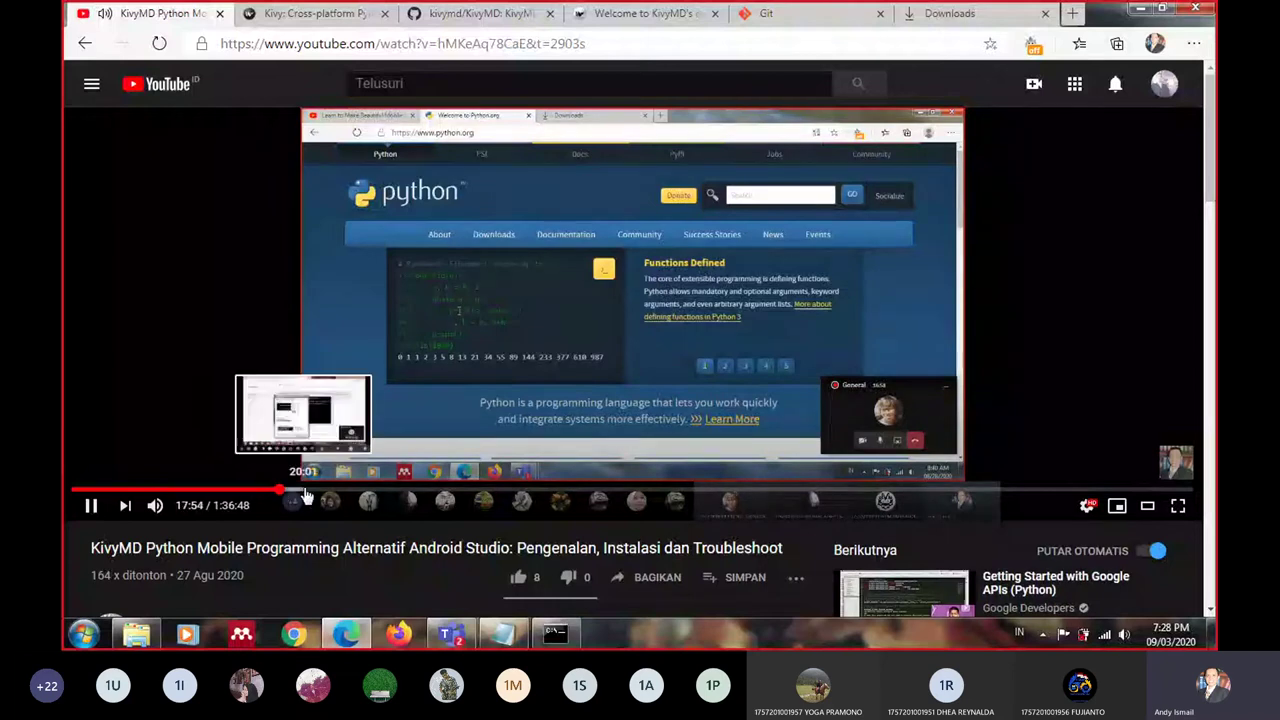
{"action": "left_click", "coordinate": [305, 492]}
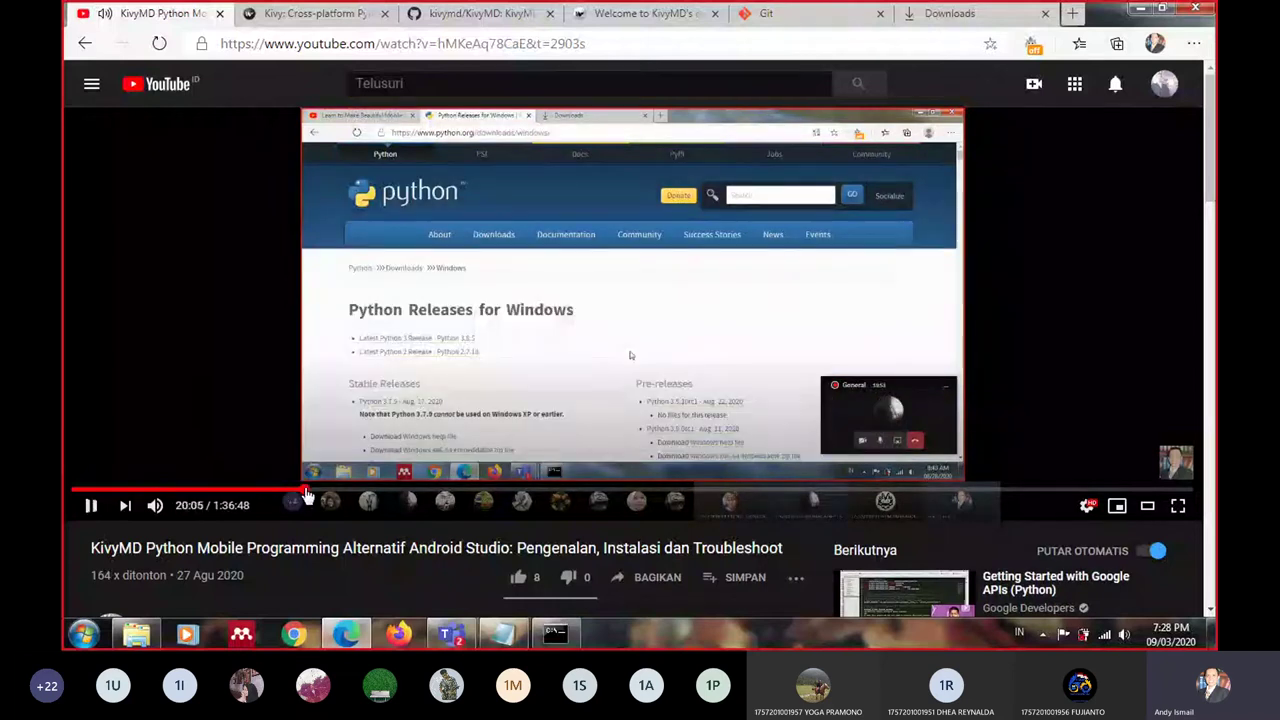
{"action": "left_click", "coordinate": [333, 492]}
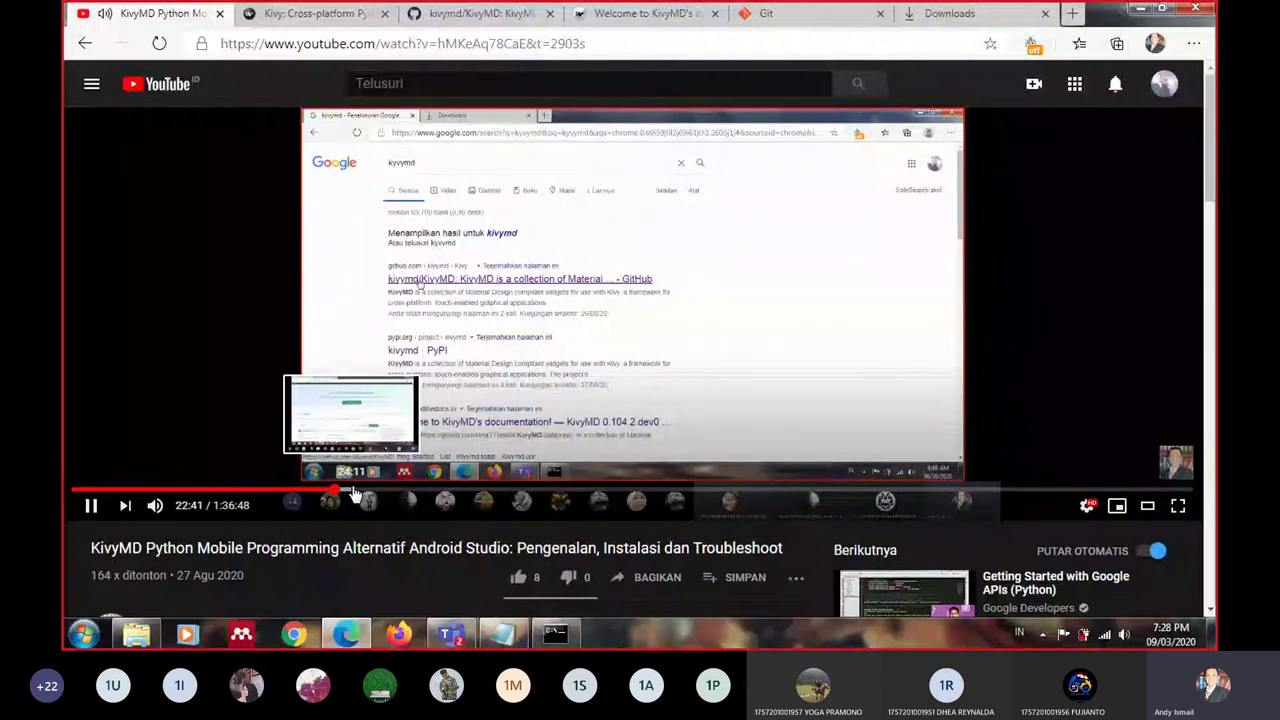
{"action": "left_click", "coordinate": [366, 492]}
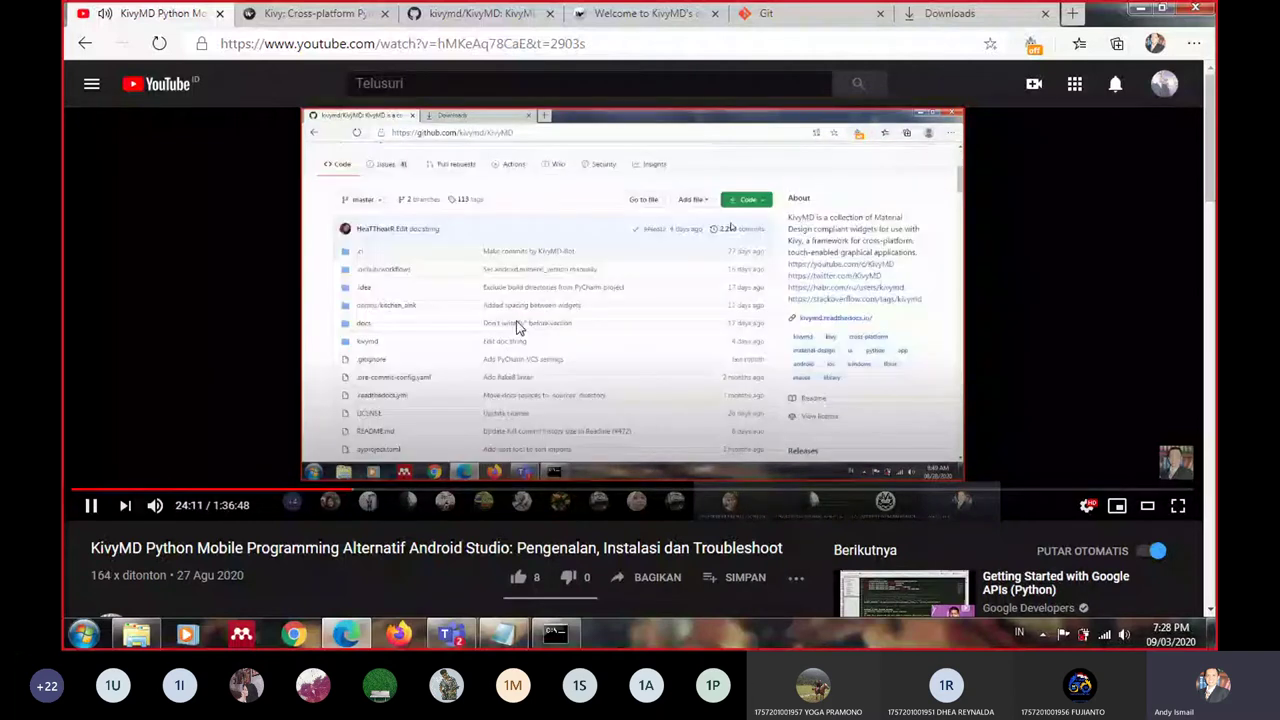
Pause the video and seek to 26:22, showing the downloads list with the Git installers
{"action": "left_click", "coordinate": [517, 328]}
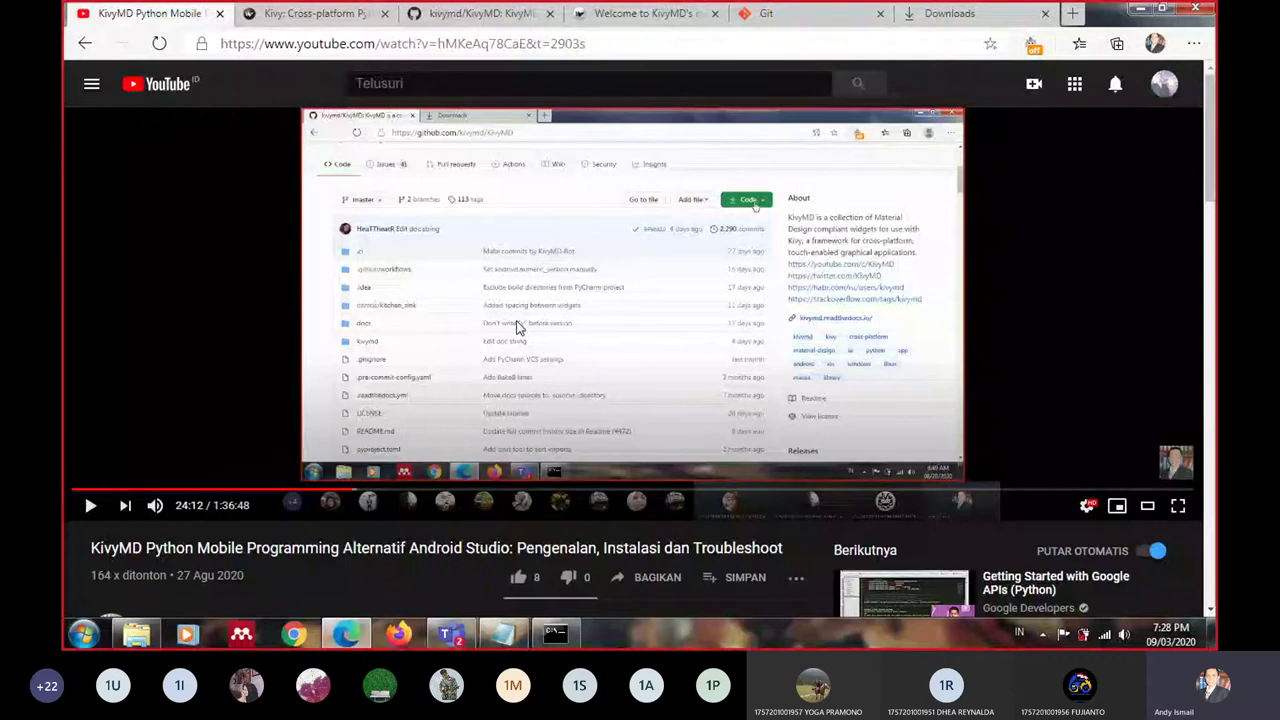
{"action": "left_click", "coordinate": [369, 493]}
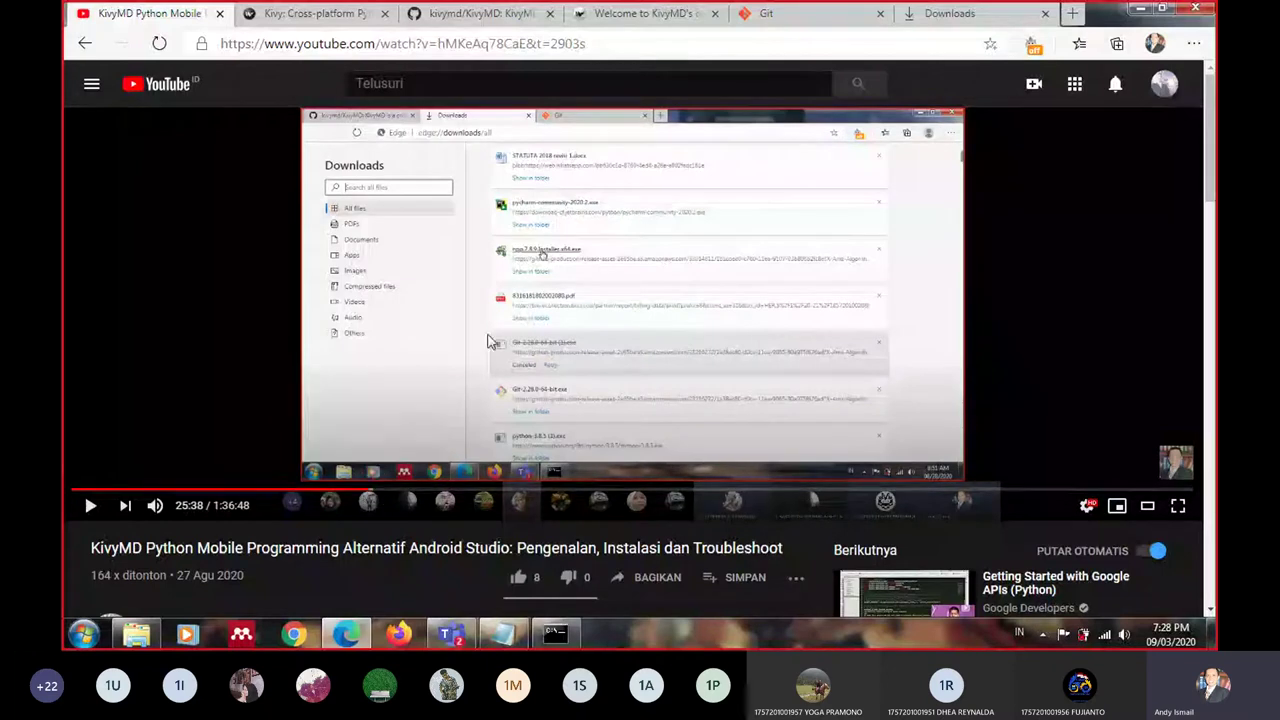
{"action": "left_click", "coordinate": [383, 495]}
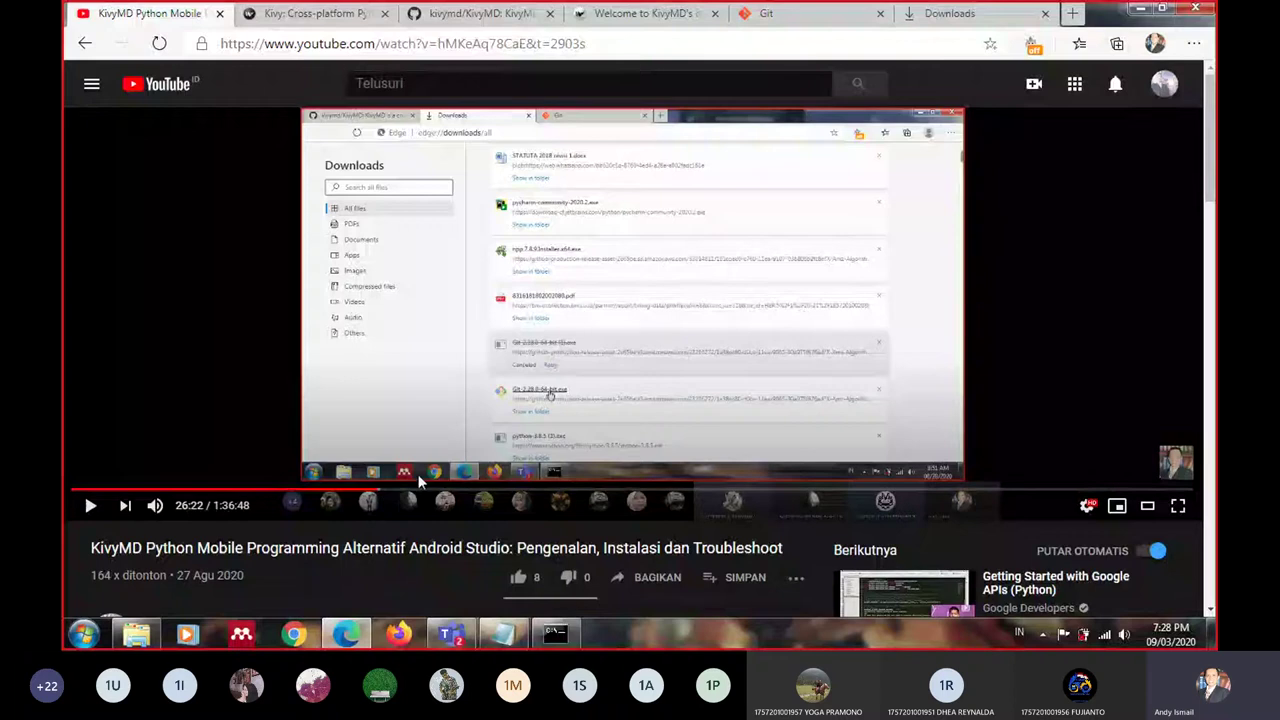
Seek through the Git setup pages (components, editor, SSH) to 33:49 on the terminal emulator choice
{"action": "left_click", "coordinate": [393, 492]}
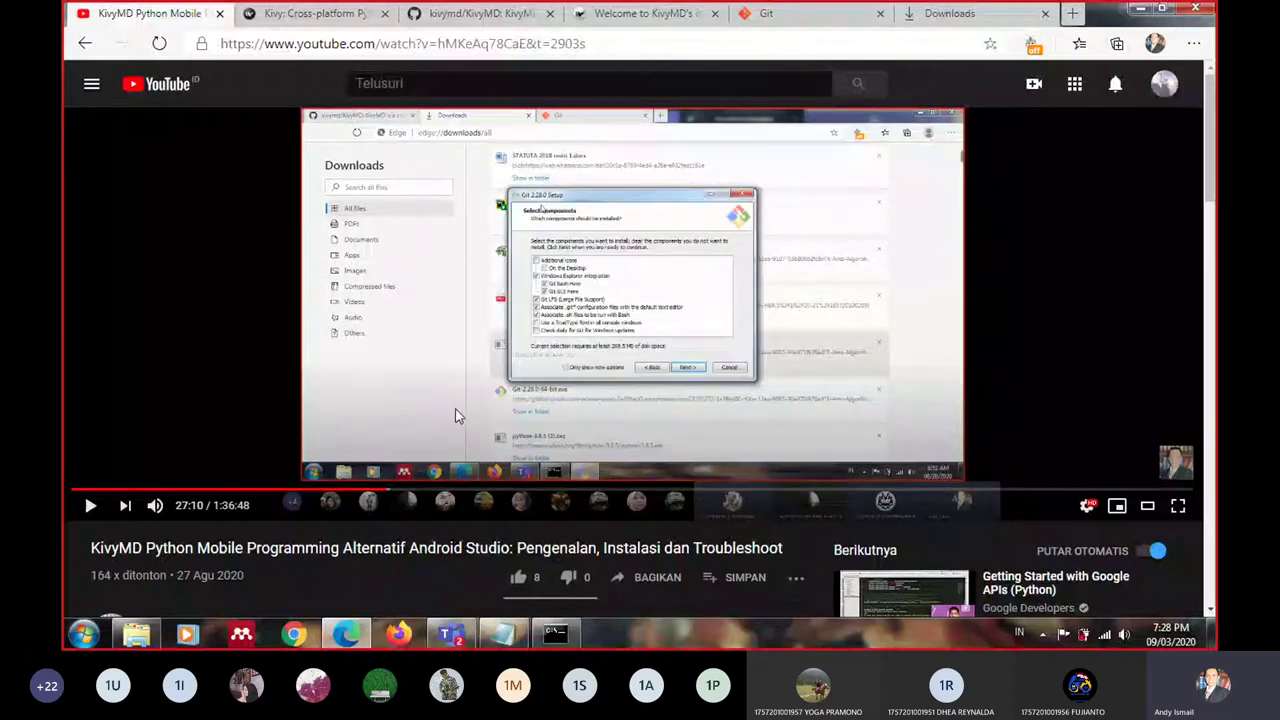
{"action": "left_click", "coordinate": [397, 492]}
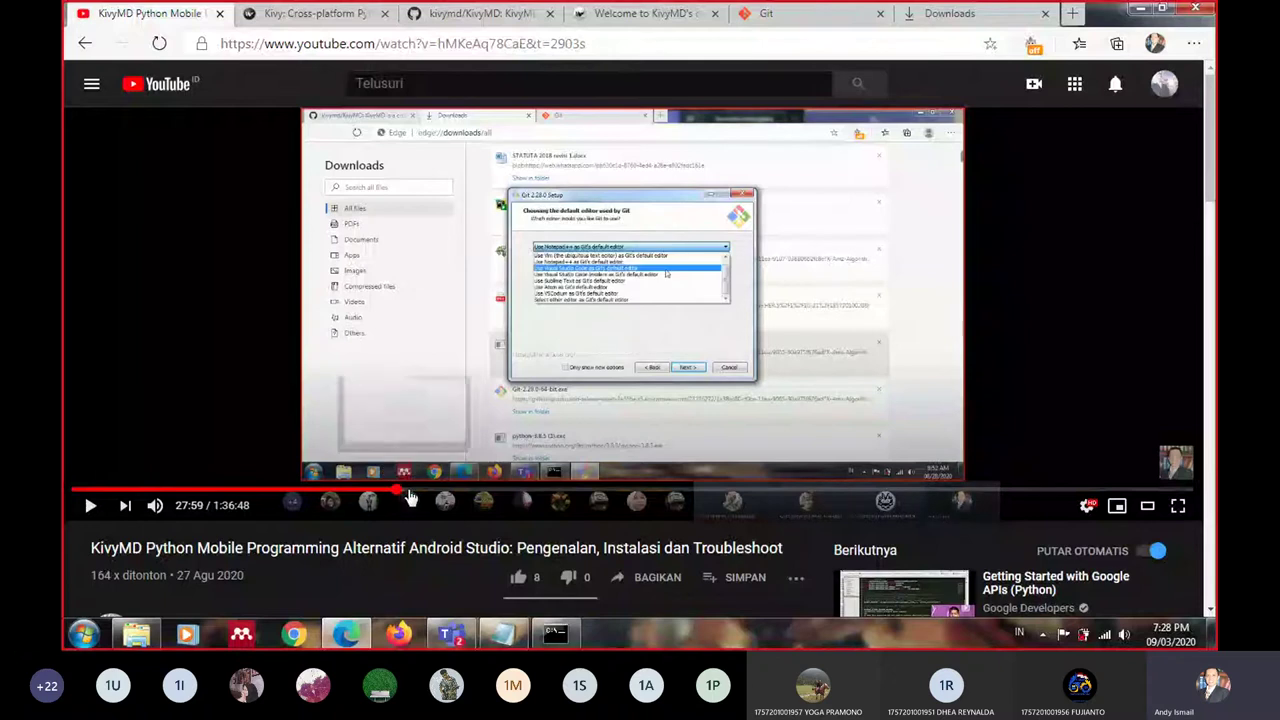
{"action": "left_click", "coordinate": [410, 492]}
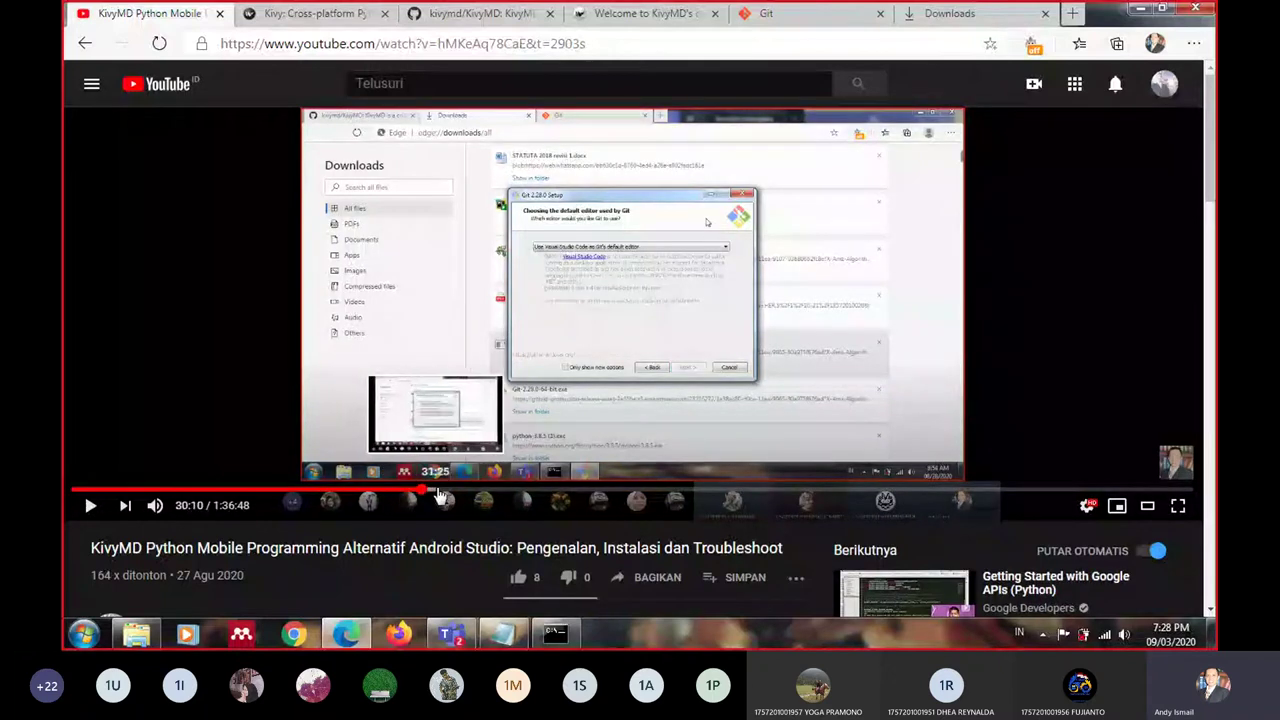
{"action": "left_click", "coordinate": [437, 492]}
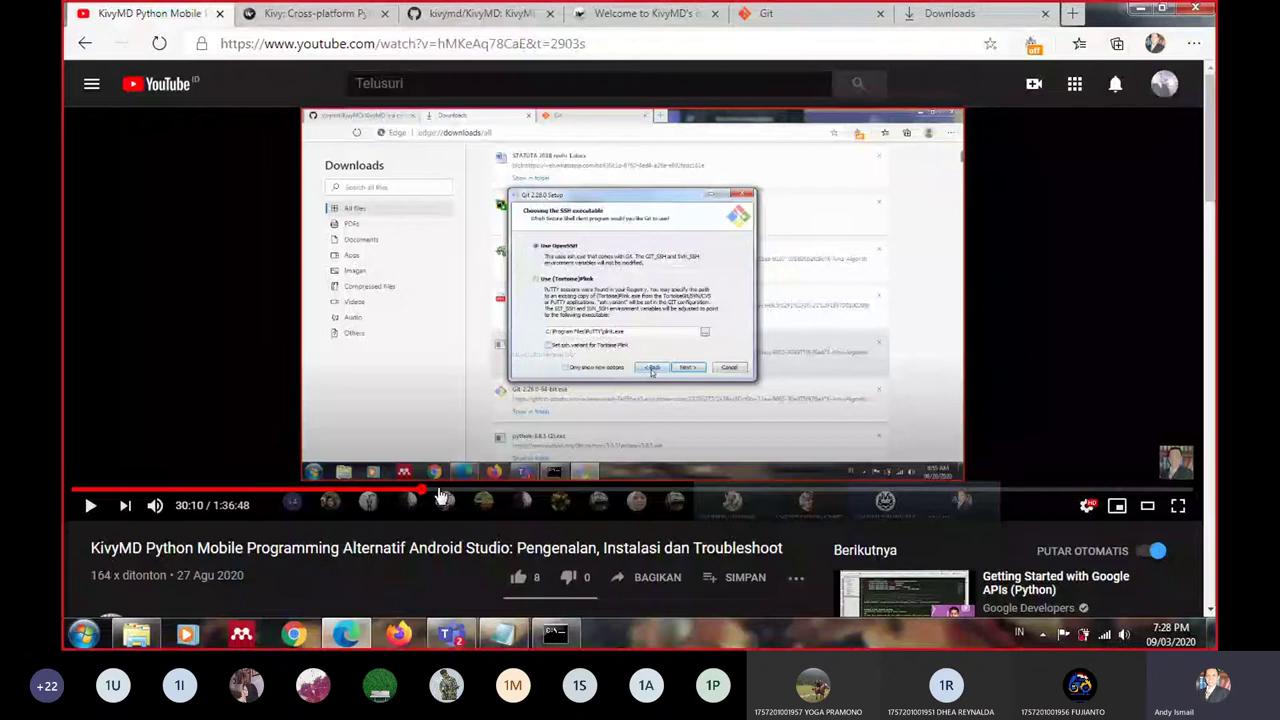
{"action": "left_click", "coordinate": [437, 494]}
{"action": "left_click", "coordinate": [450, 494]}
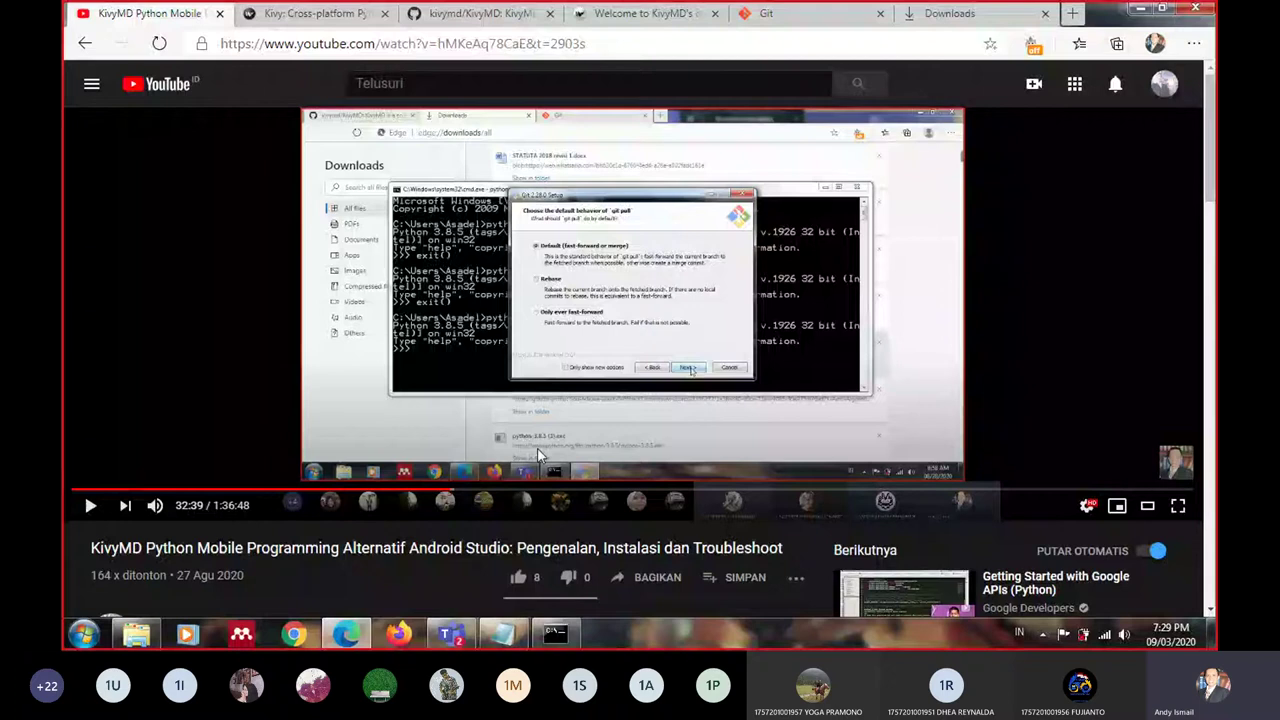
{"action": "left_click", "coordinate": [449, 493]}
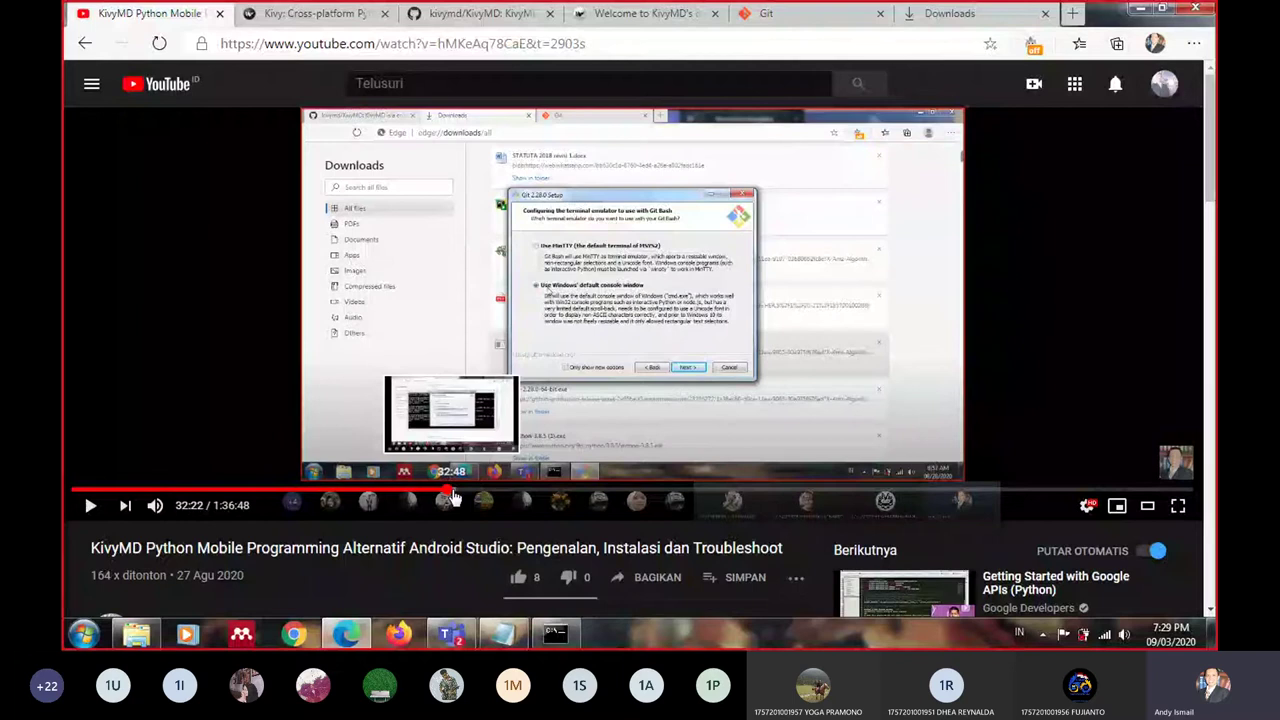
{"action": "left_click", "coordinate": [464, 493]}
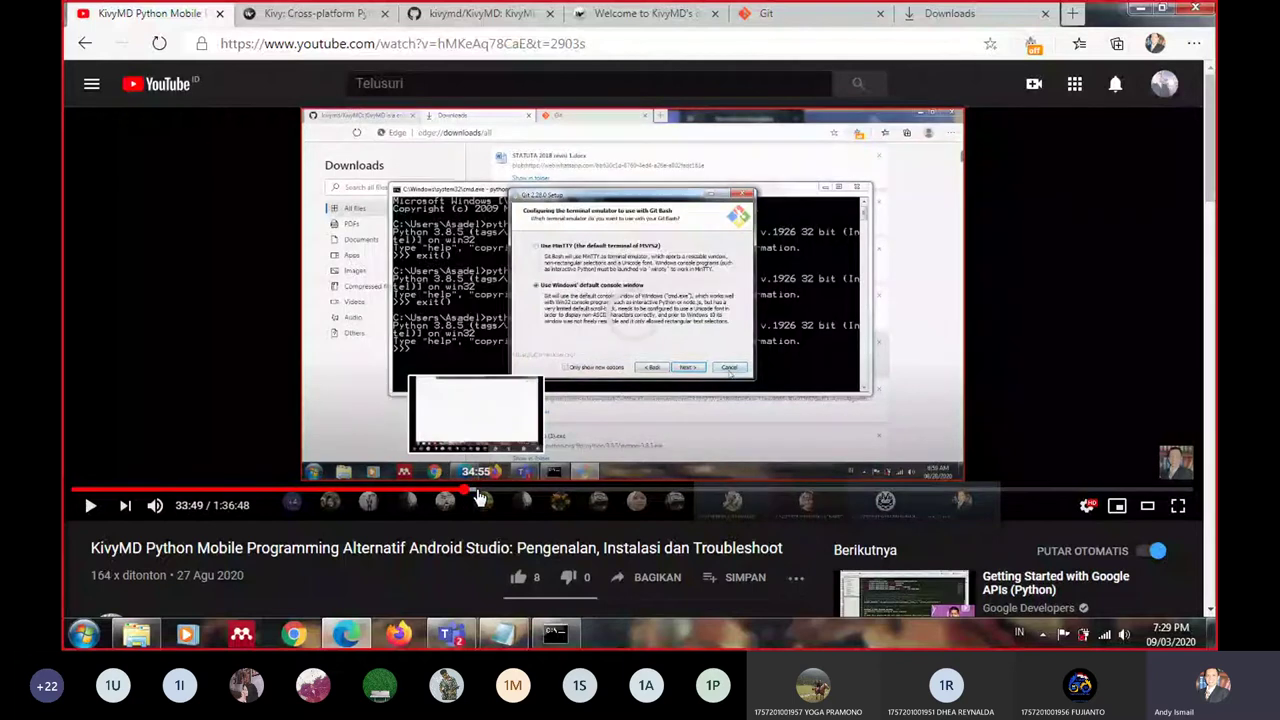
Seek ahead through 35:52, 36:40 and 37:33, then back to 37:29 before git clone
{"action": "left_click", "coordinate": [487, 493]}
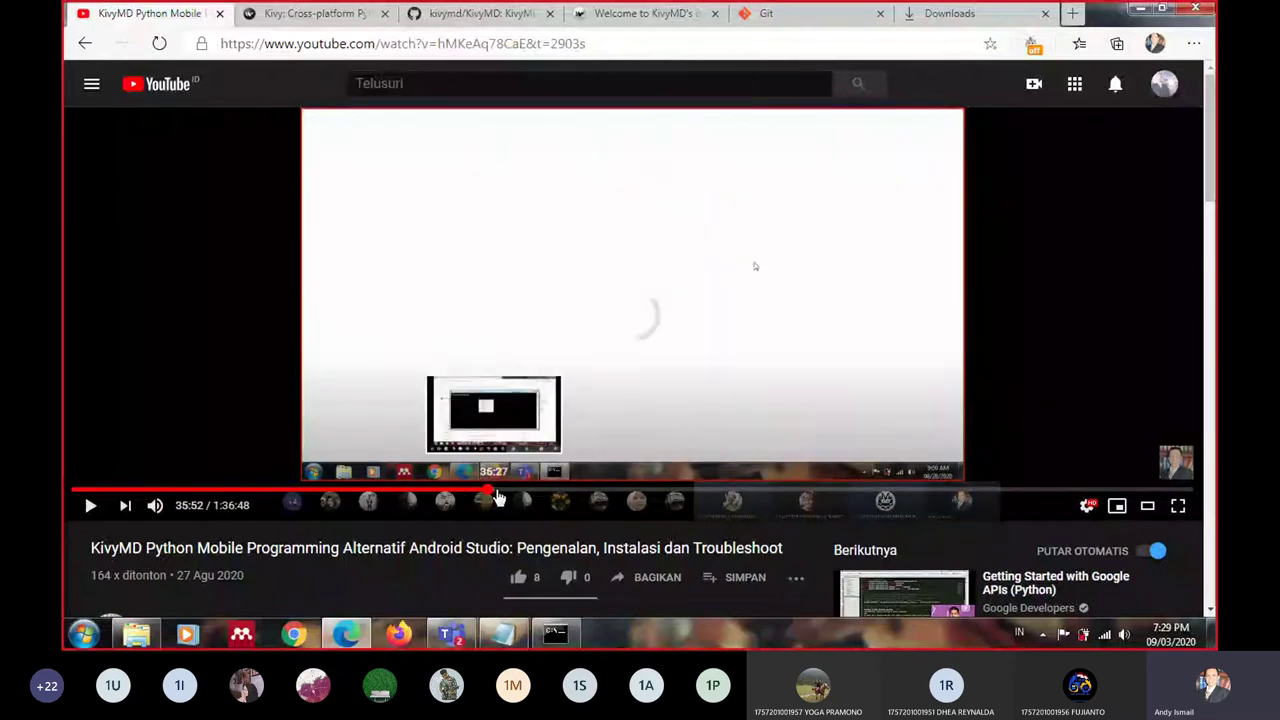
{"action": "left_click", "coordinate": [500, 494]}
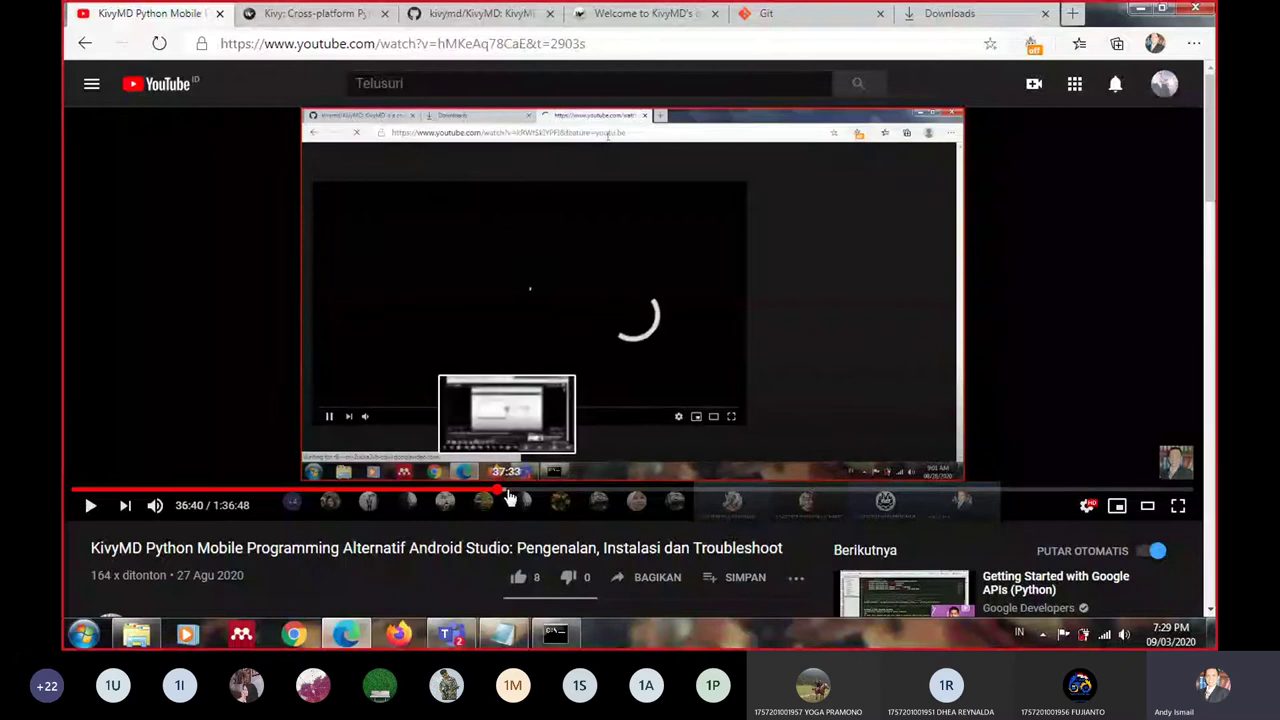
{"action": "left_click", "coordinate": [517, 494]}
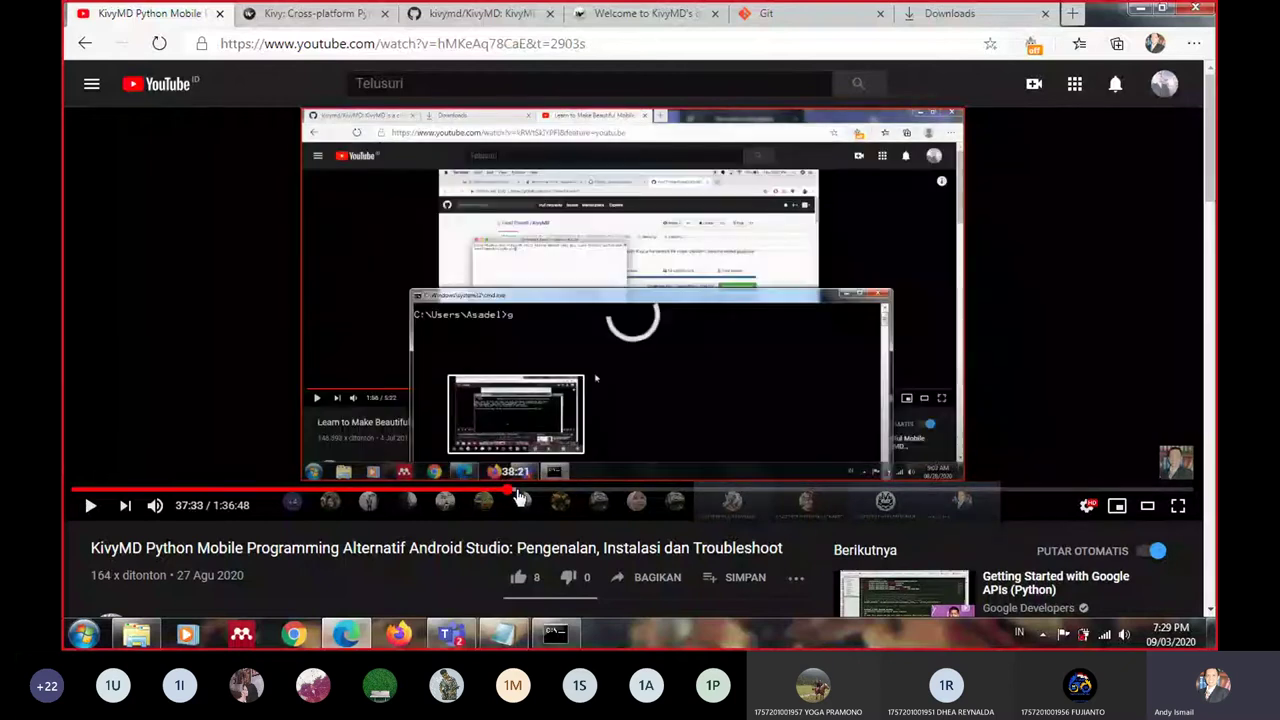
{"action": "left_click", "coordinate": [526, 494]}
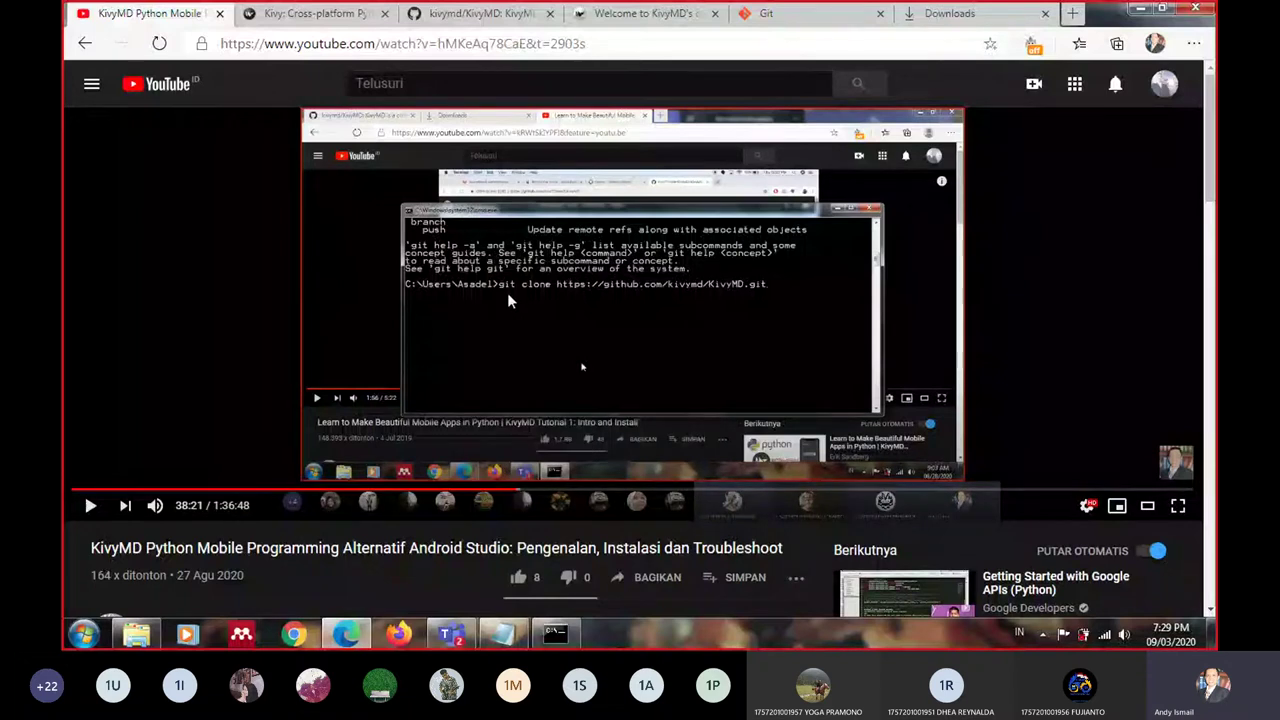
{"action": "left_click", "coordinate": [509, 497]}
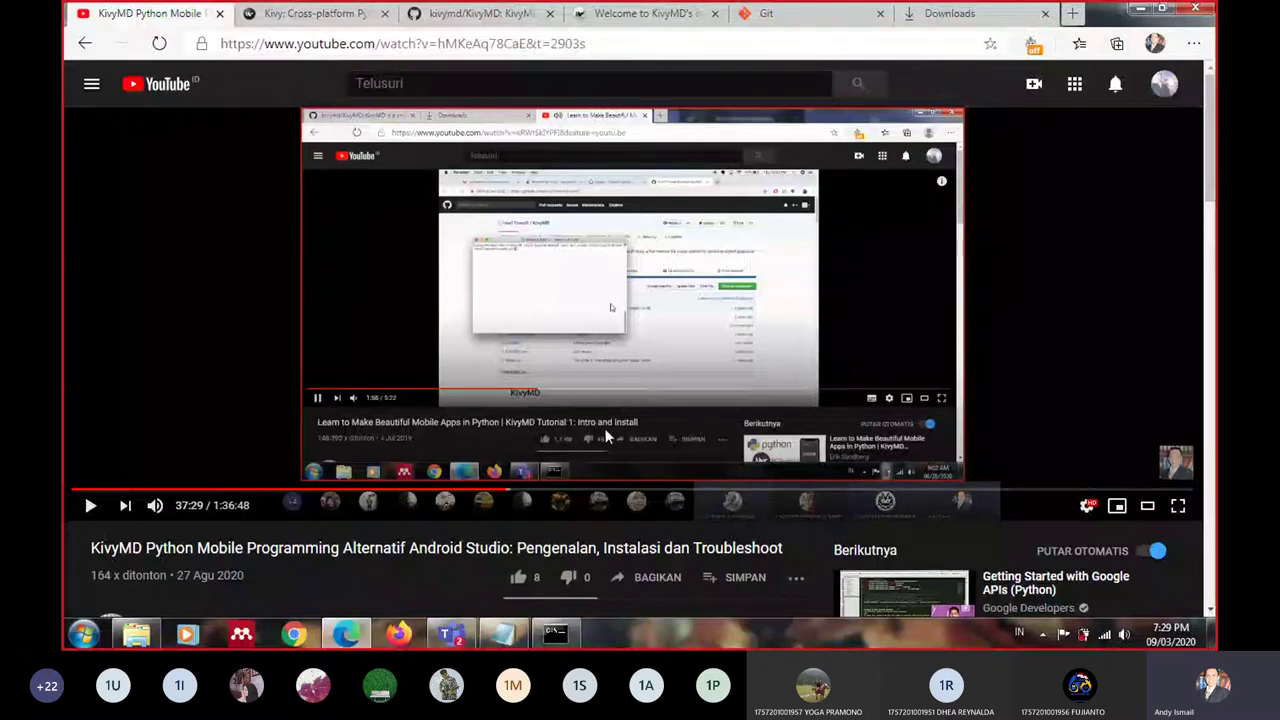
Open the recommended 'KivyMD Tutorial – NavigationDrawer and MD Icons' video in a new tab and view it
{"action": "scroll", "coordinate": [610, 437], "scroll_direction": "down", "scroll_amount": 2}
{"action": "scroll", "coordinate": [620, 437], "scroll_direction": "down", "scroll_amount": 2}
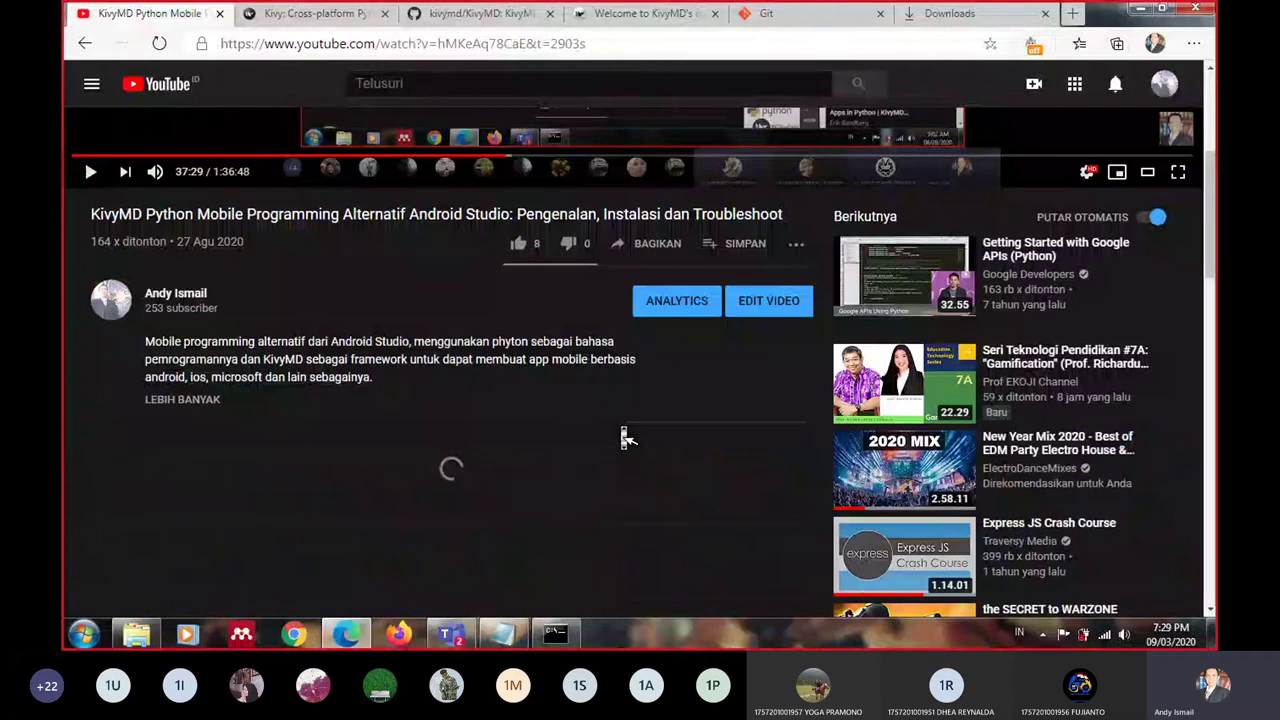
{"action": "scroll", "coordinate": [623, 437], "scroll_direction": "down", "scroll_amount": 4}
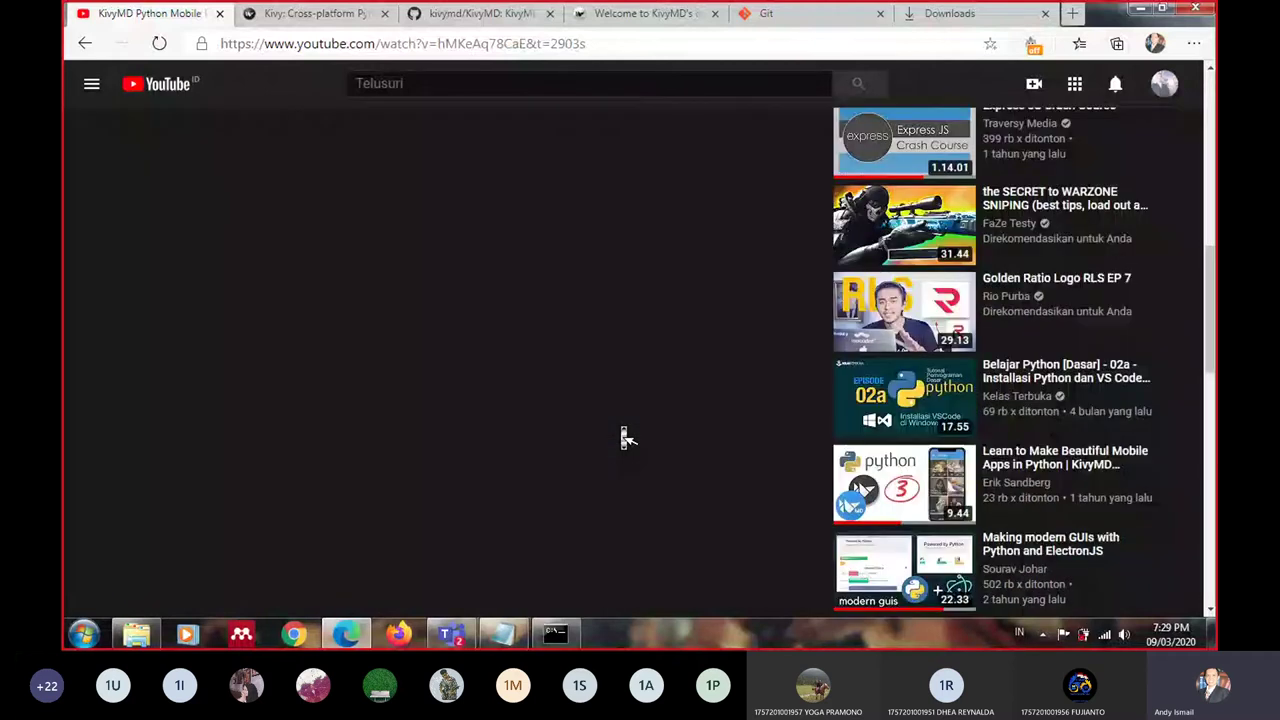
{"action": "right_click", "coordinate": [1062, 475]}
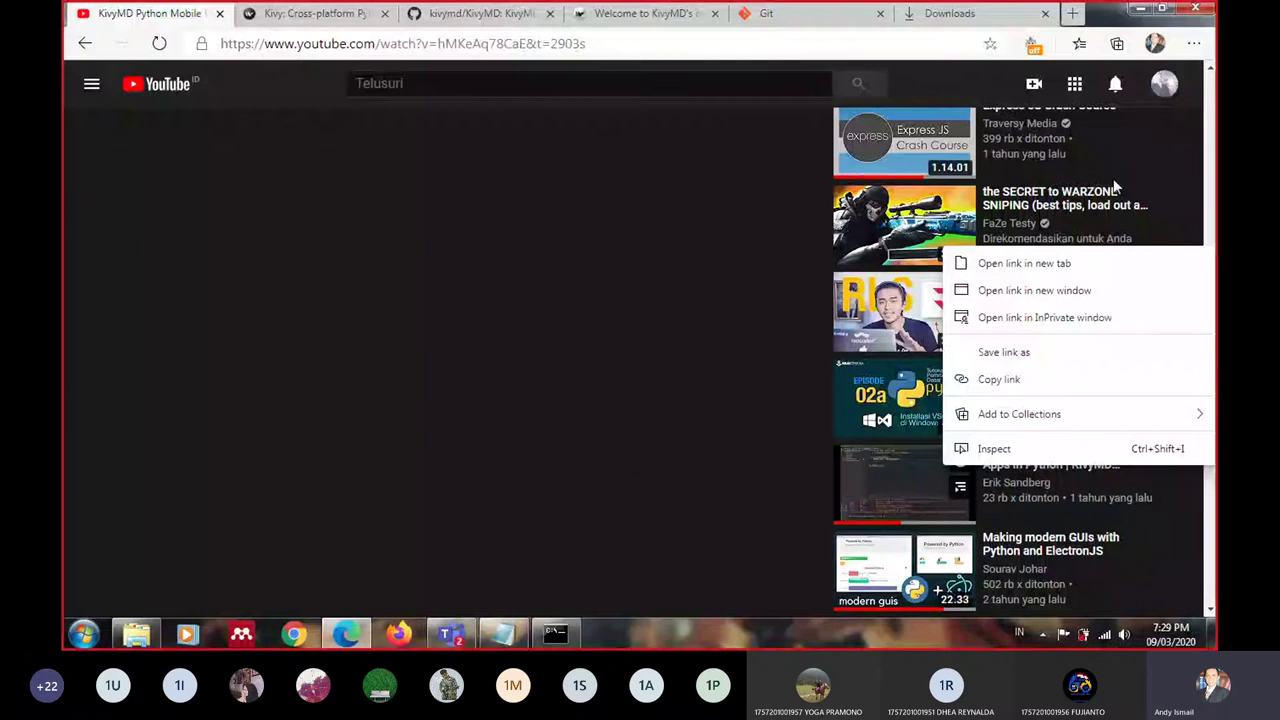
{"action": "left_click", "coordinate": [1022, 263]}
{"action": "left_click", "coordinate": [270, 12]}
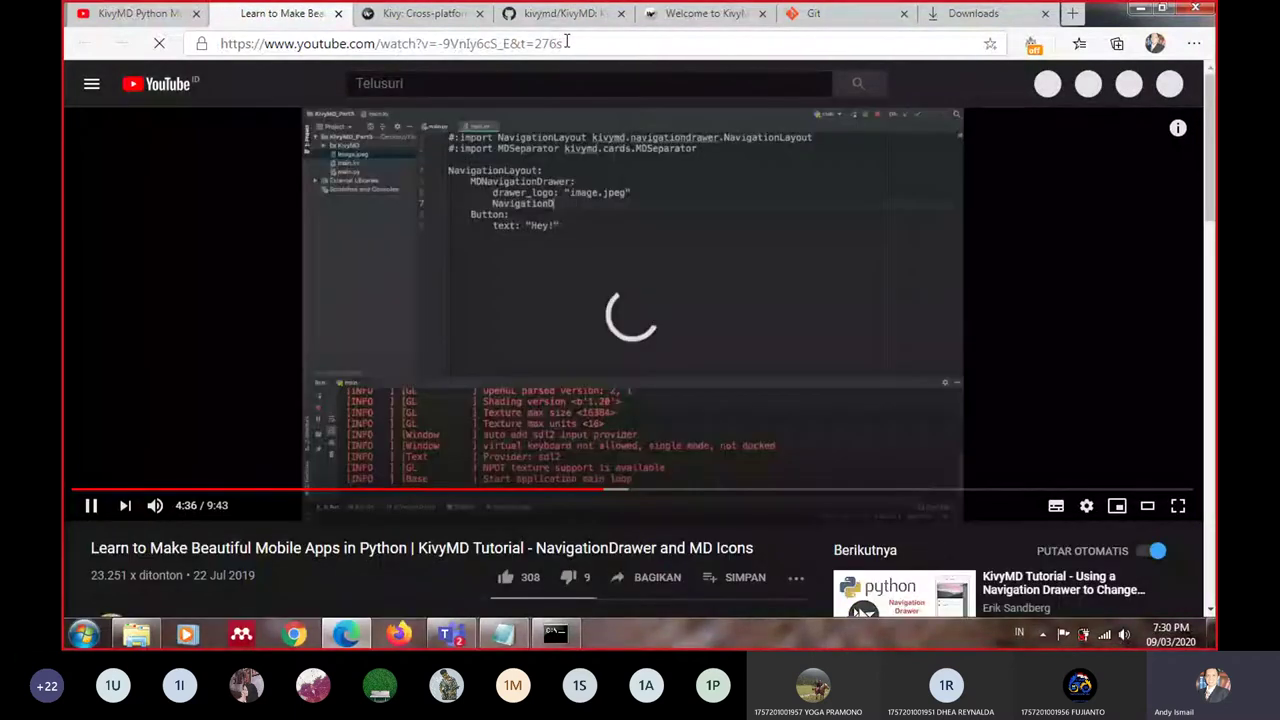
Pause the NavigationDrawer tutorial at 4:38 and go to its author's YouTube channel
{"action": "left_click", "coordinate": [566, 42]}
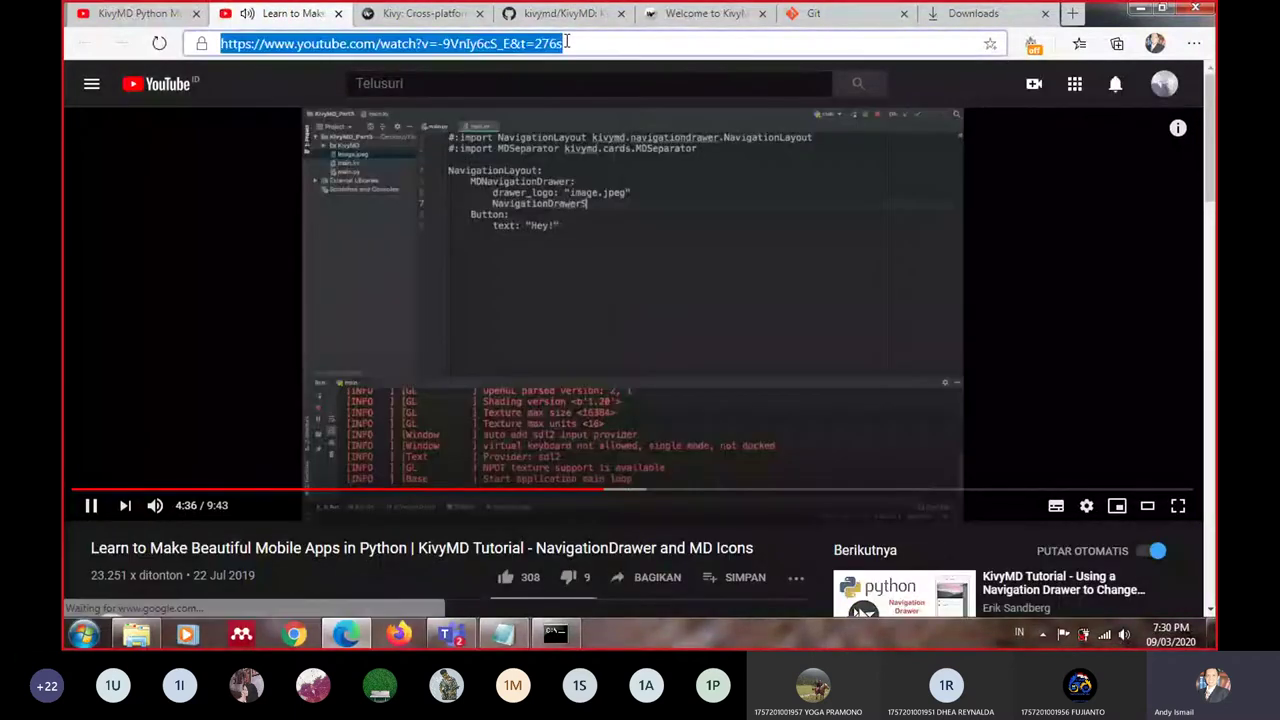
{"action": "left_click", "coordinate": [421, 249]}
{"action": "scroll", "coordinate": [675, 508], "scroll_direction": "down", "scroll_amount": 3}
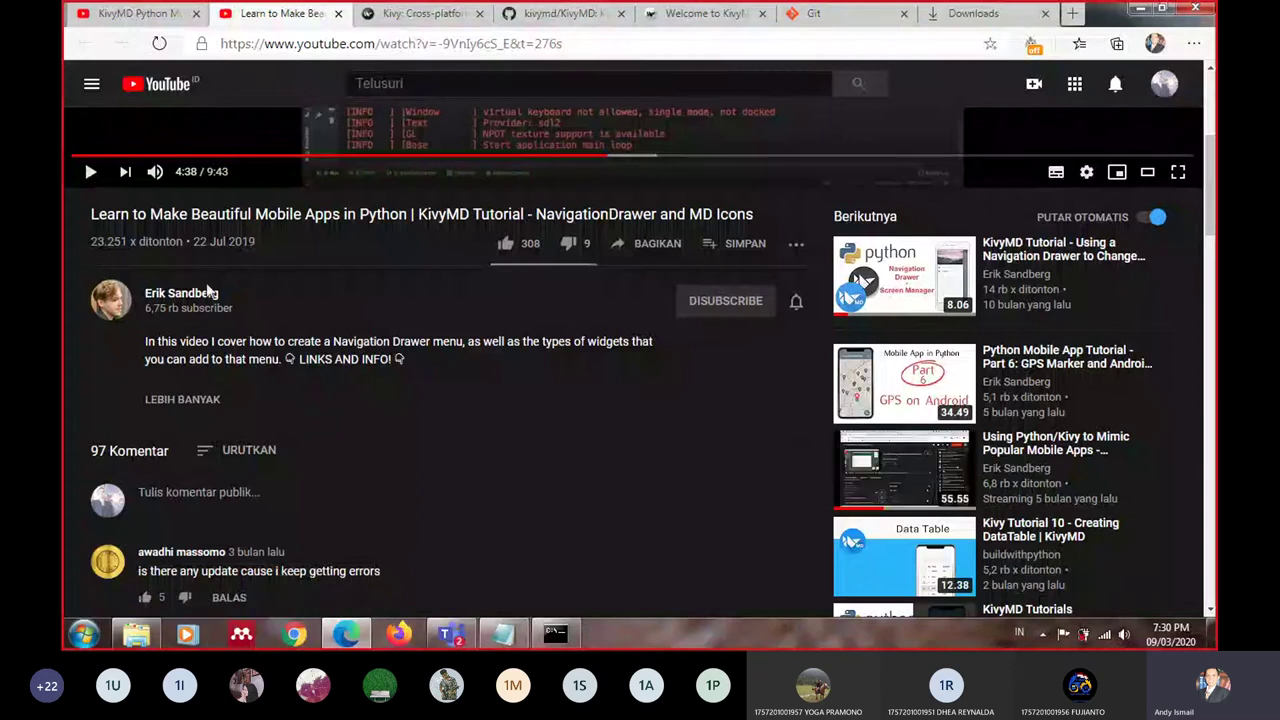
{"action": "left_click", "coordinate": [175, 297]}
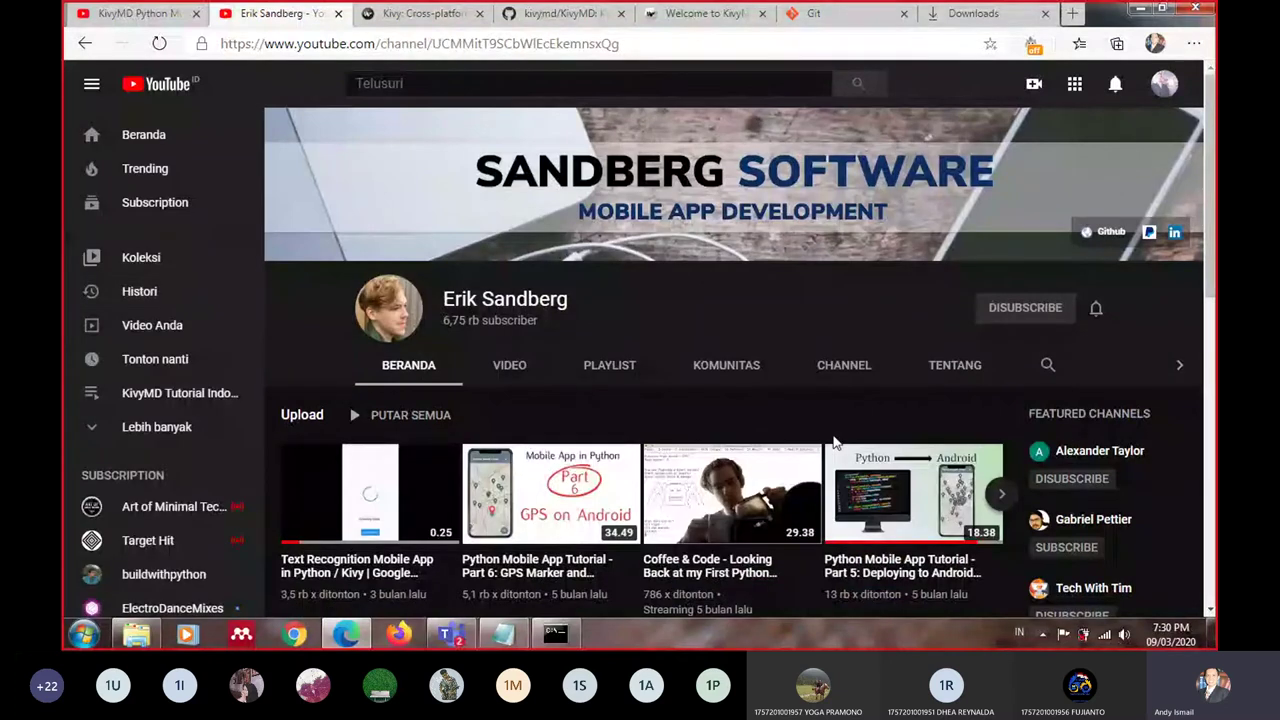
Page through the created playlists and start the 16-video KivyMD Tutorials playlist at Tutorial 1
{"action": "scroll", "coordinate": [835, 443], "scroll_direction": "down", "scroll_amount": 2}
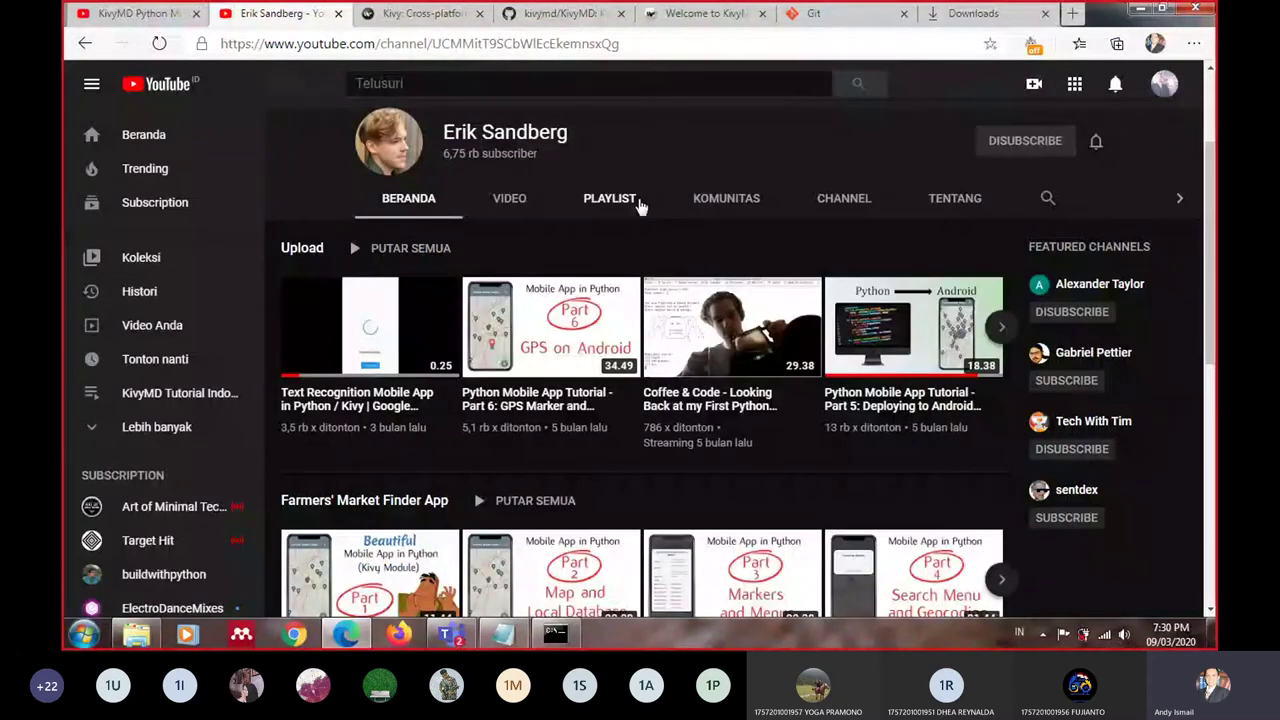
{"action": "scroll", "coordinate": [641, 372], "scroll_direction": "down", "scroll_amount": 3}
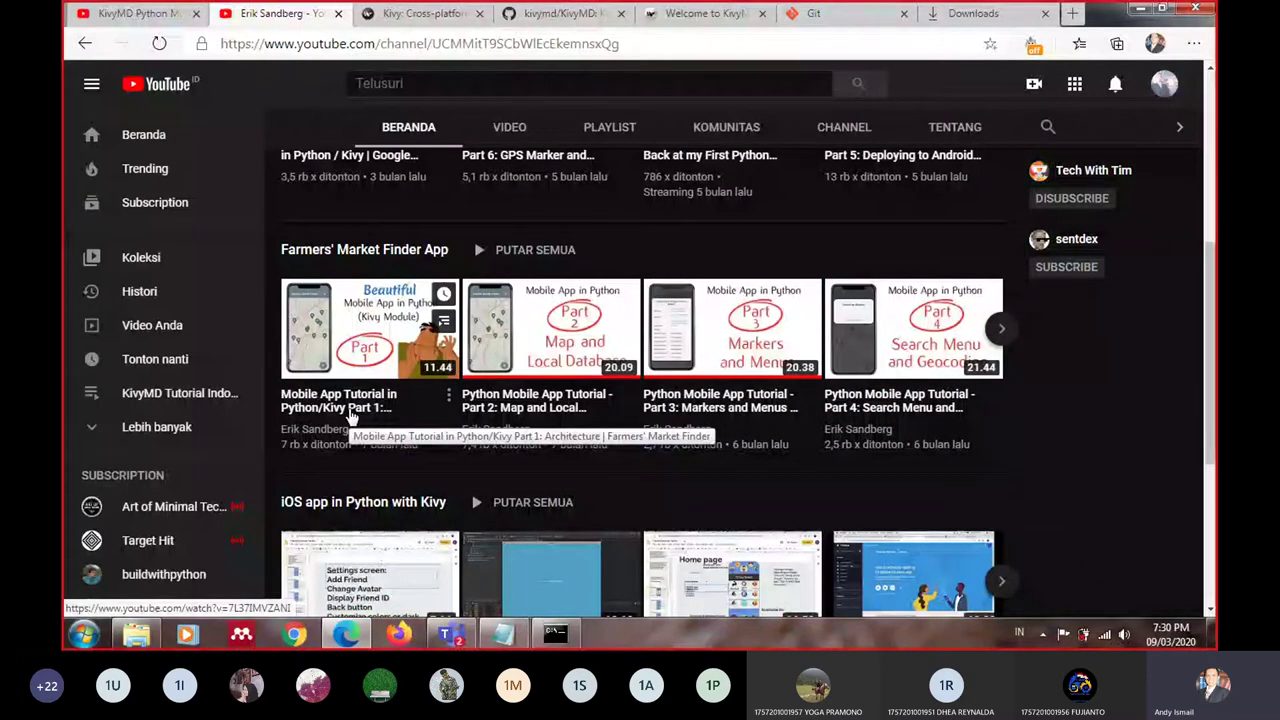
{"action": "scroll", "coordinate": [350, 415], "scroll_direction": "down", "scroll_amount": 3}
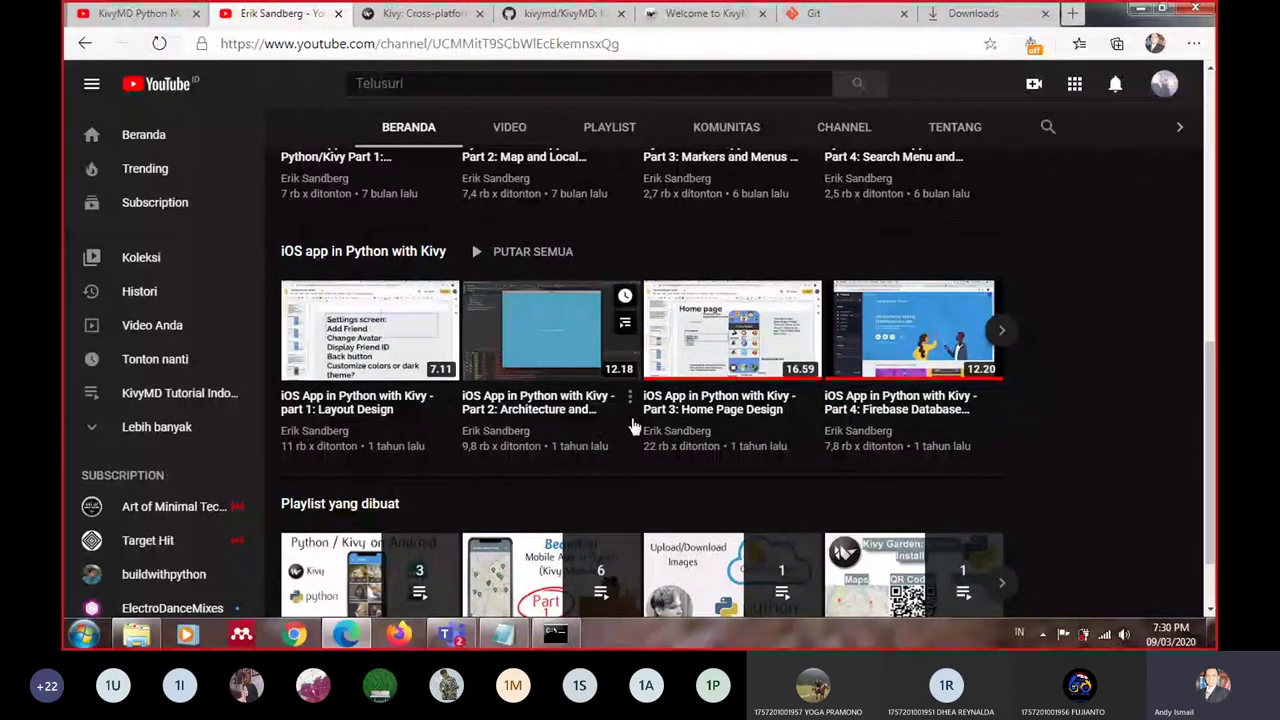
{"action": "scroll", "coordinate": [700, 440], "scroll_direction": "down", "scroll_amount": 1}
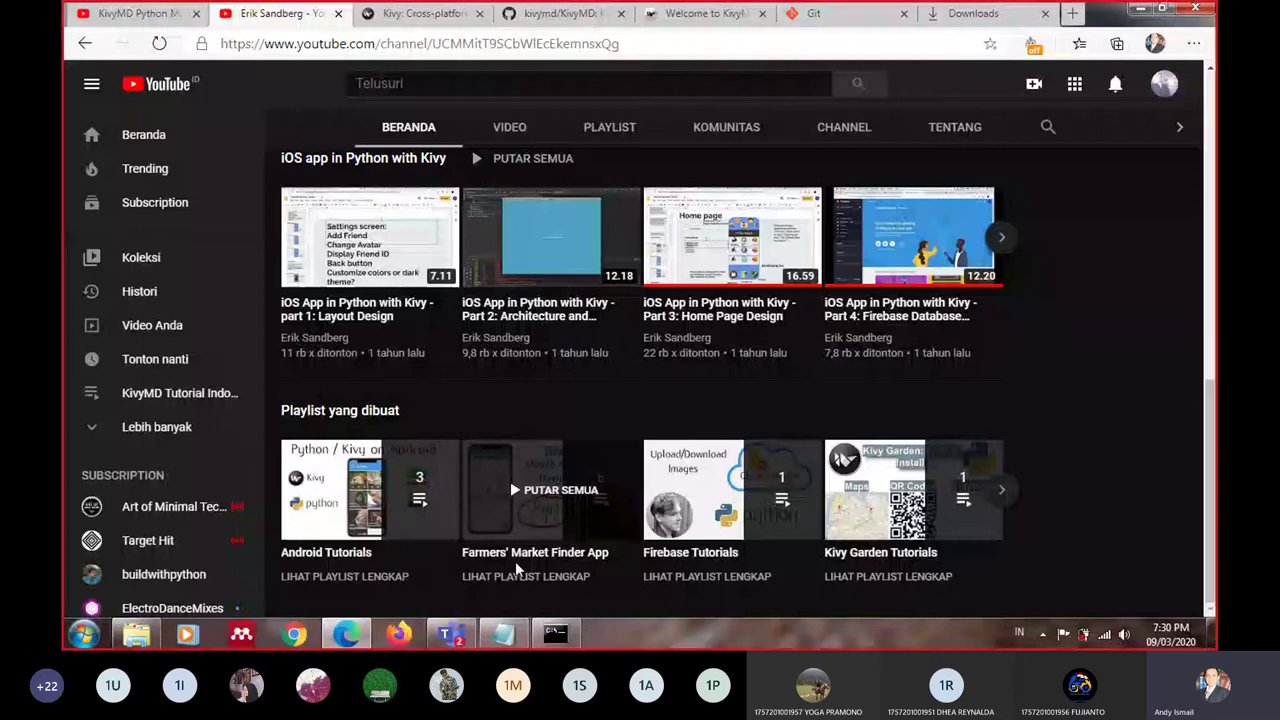
{"action": "left_click", "coordinate": [1008, 493]}
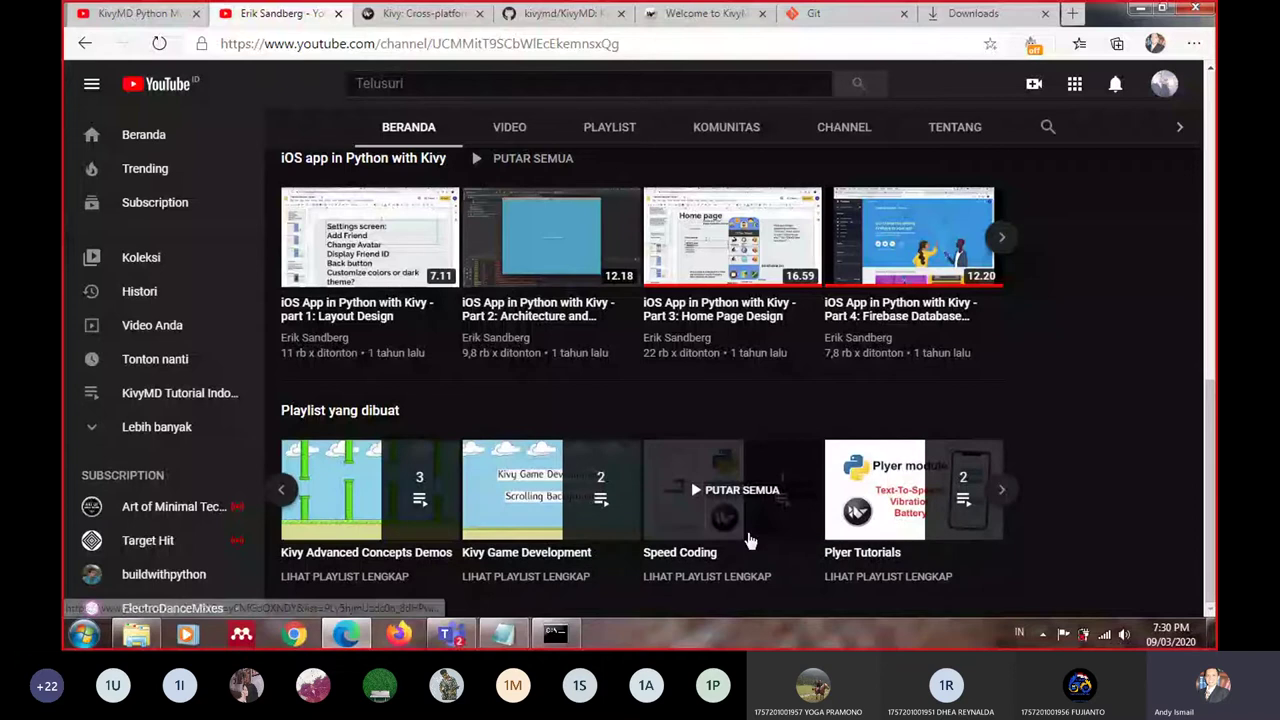
{"action": "left_click", "coordinate": [1005, 492]}
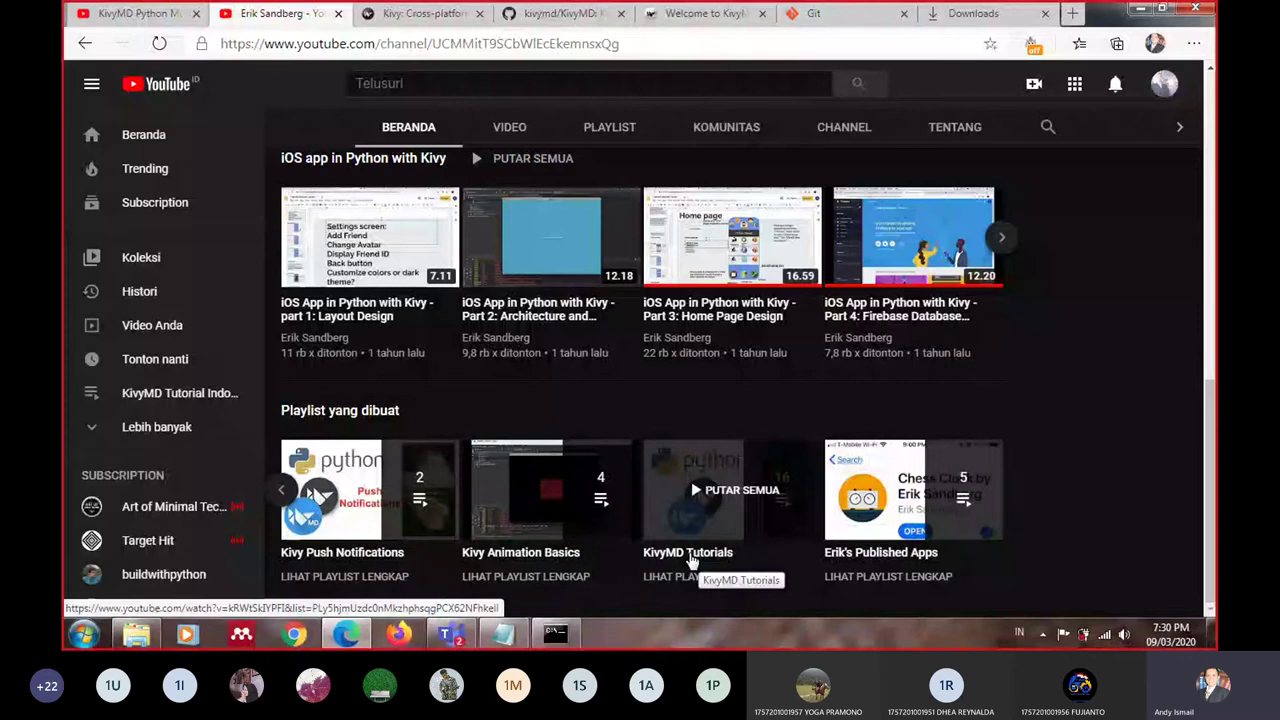
{"action": "left_click", "coordinate": [690, 562]}
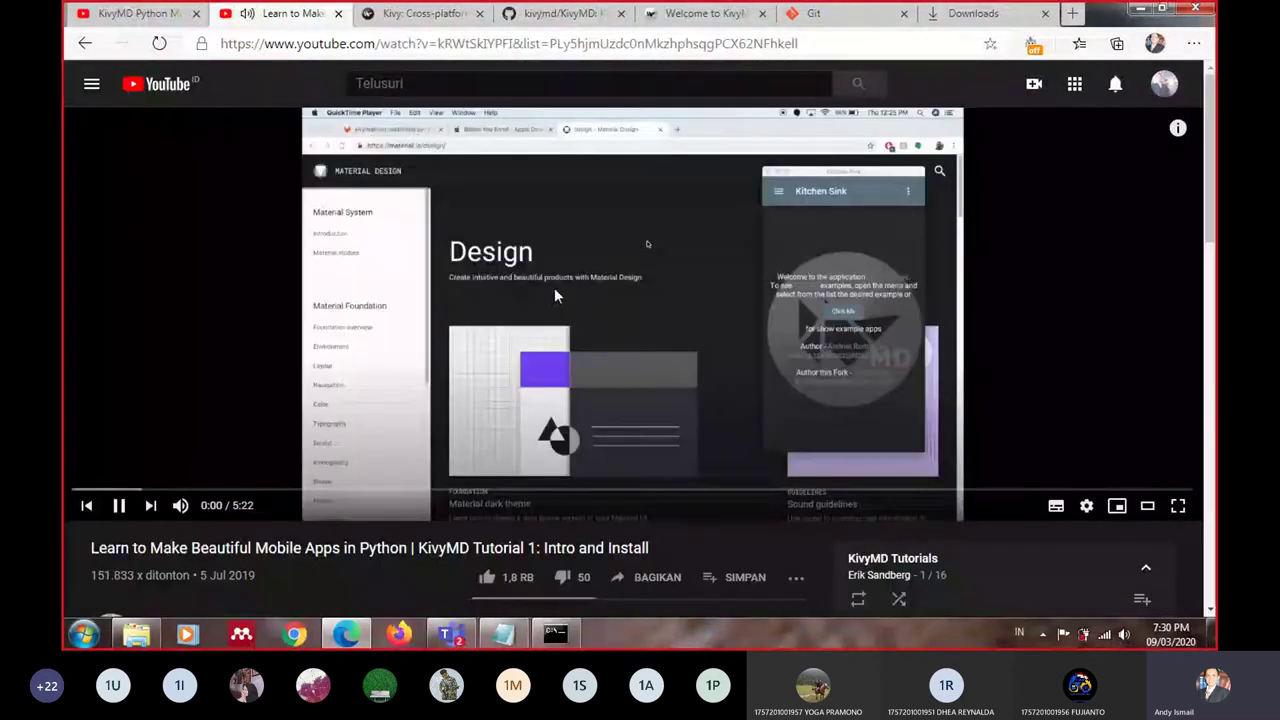
Pause KivyMD Tutorial 1, copy its short share link, then switch to the Teams meeting
{"action": "left_click", "coordinate": [554, 287]}
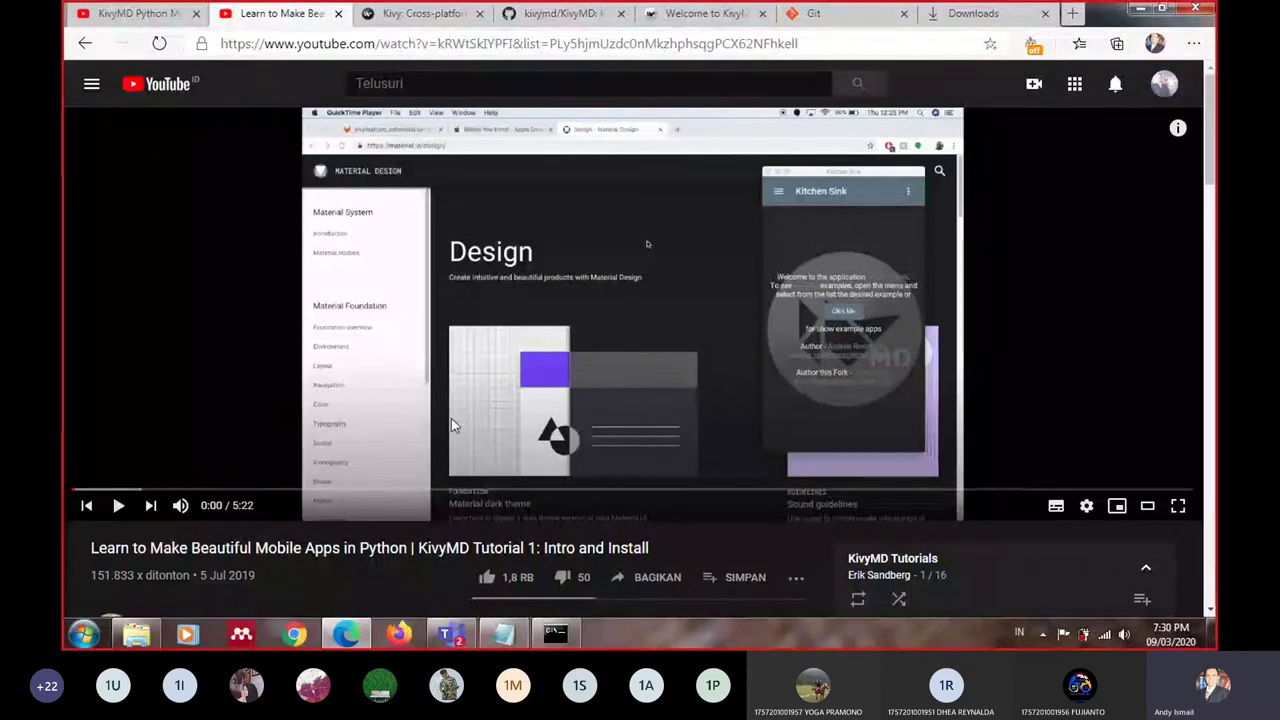
{"action": "left_click", "coordinate": [638, 580]}
{"action": "left_click", "coordinate": [812, 370]}
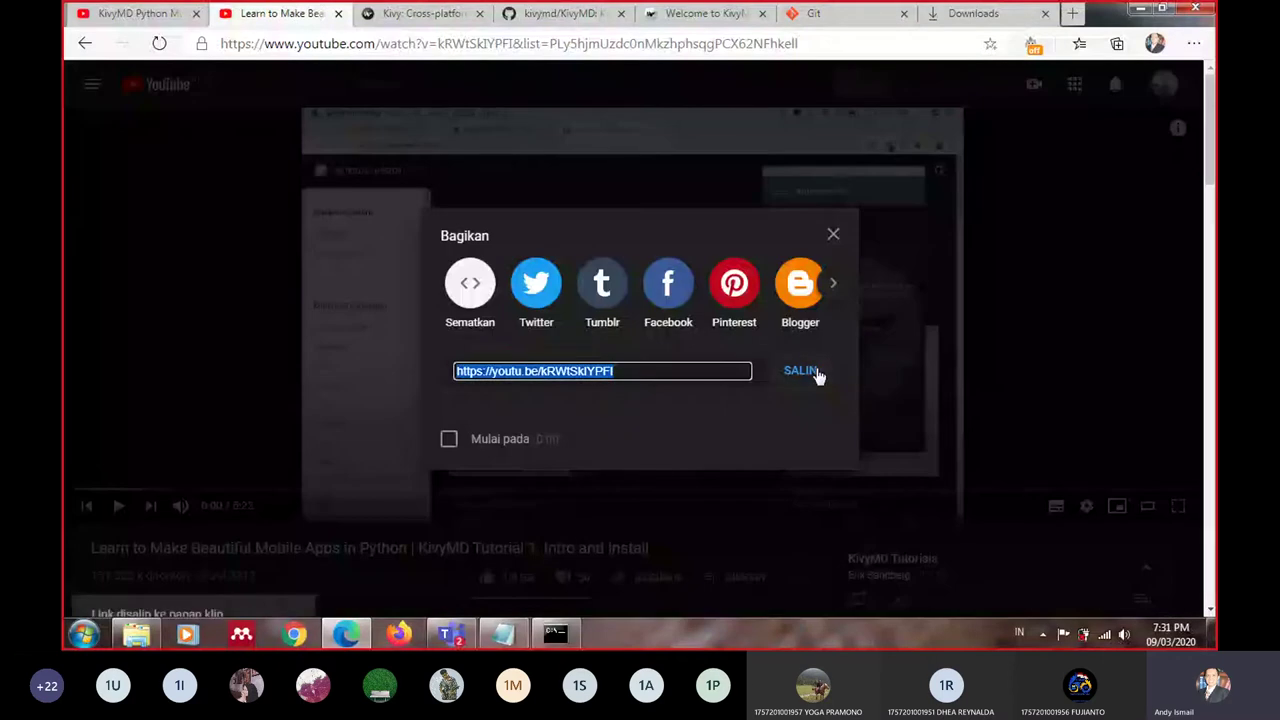
{"action": "left_click", "coordinate": [375, 575]}
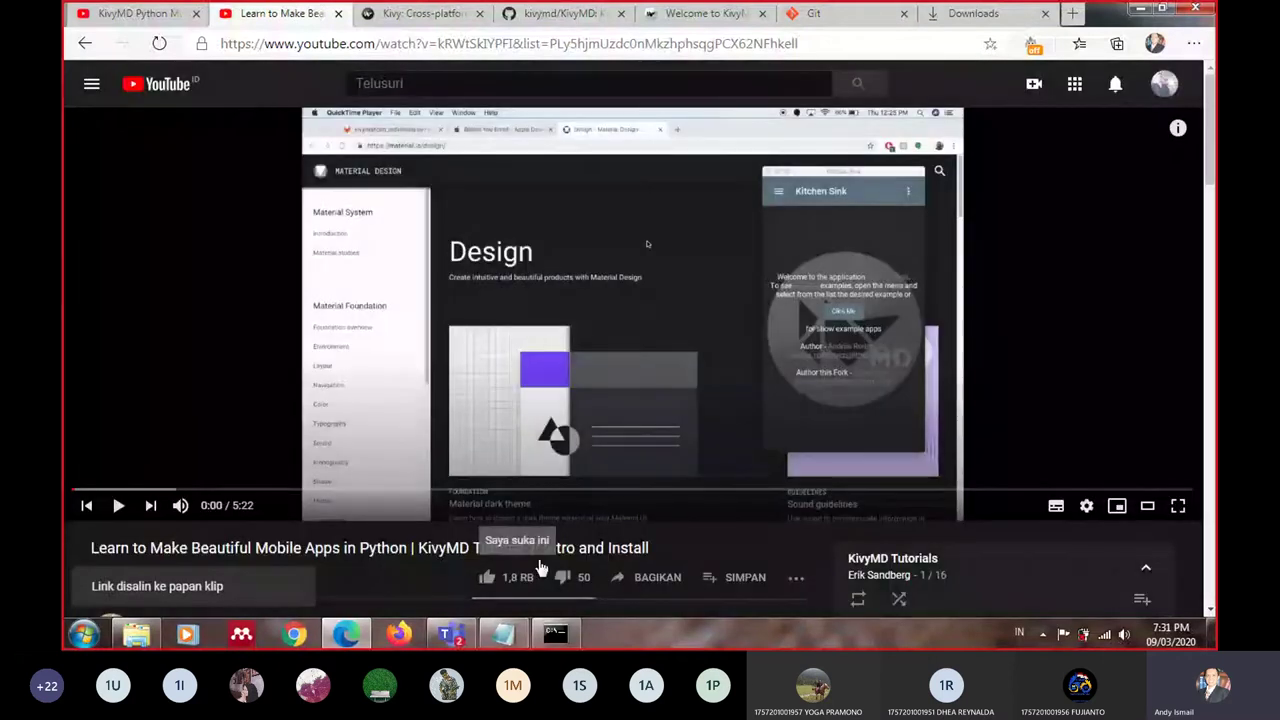
{"action": "left_click", "coordinate": [452, 634]}
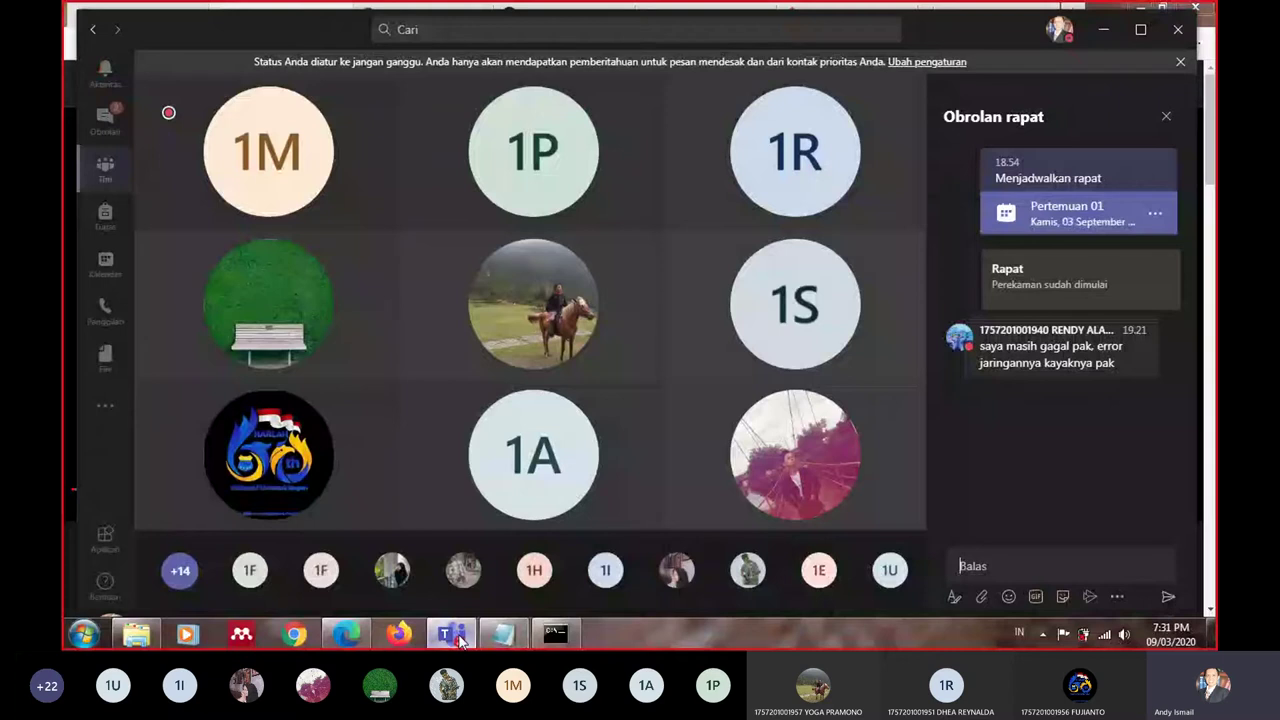
Post the copied KivyMD Tutorial 1 YouTube link as a new message in the Umum channel
{"action": "left_click", "coordinate": [96, 33]}
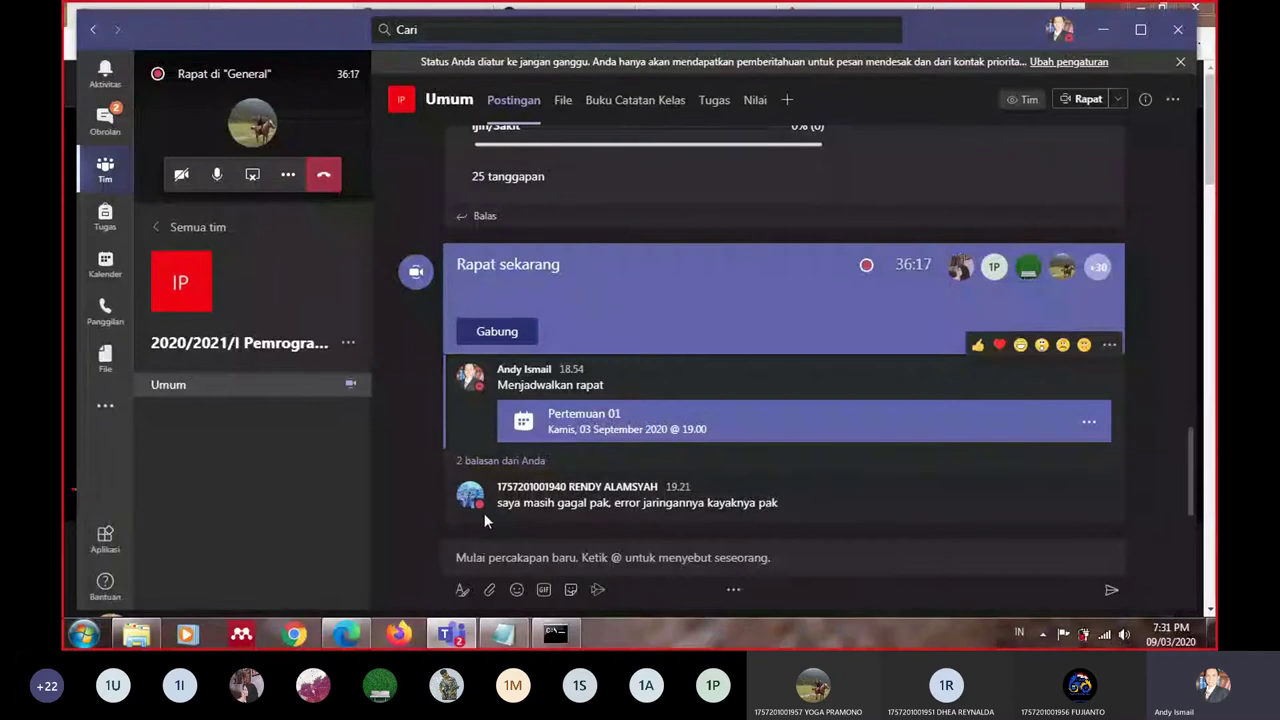
{"action": "left_click", "coordinate": [544, 560]}
{"action": "type", "text": "https://youtu.be/kRWtSklYPFI"}
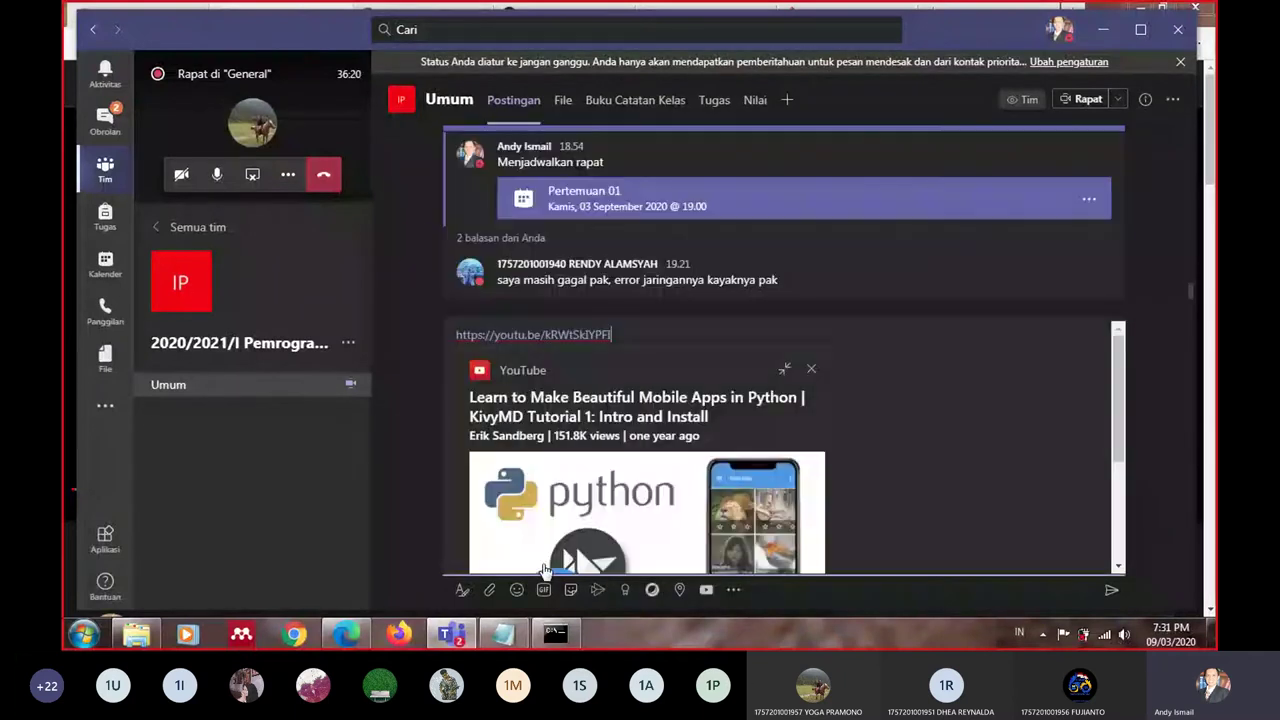
{"action": "key", "text": "Return"}
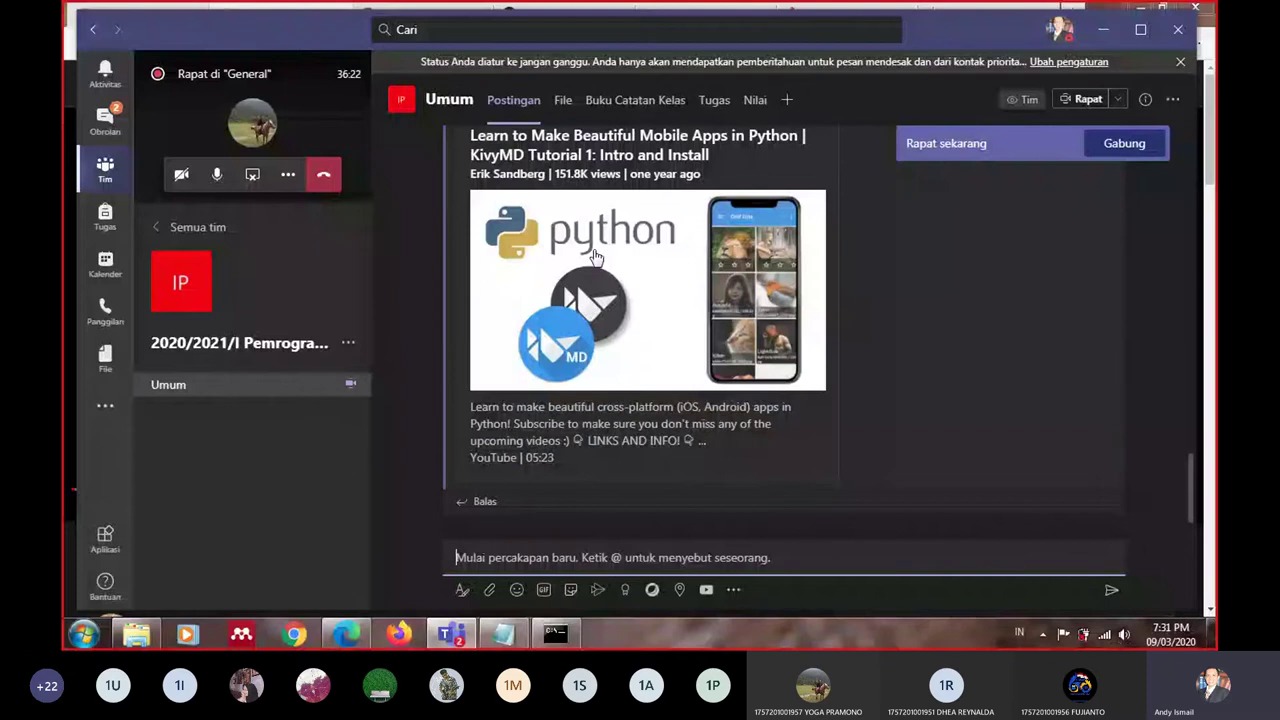
{"action": "key", "text": "alt+Tab"}
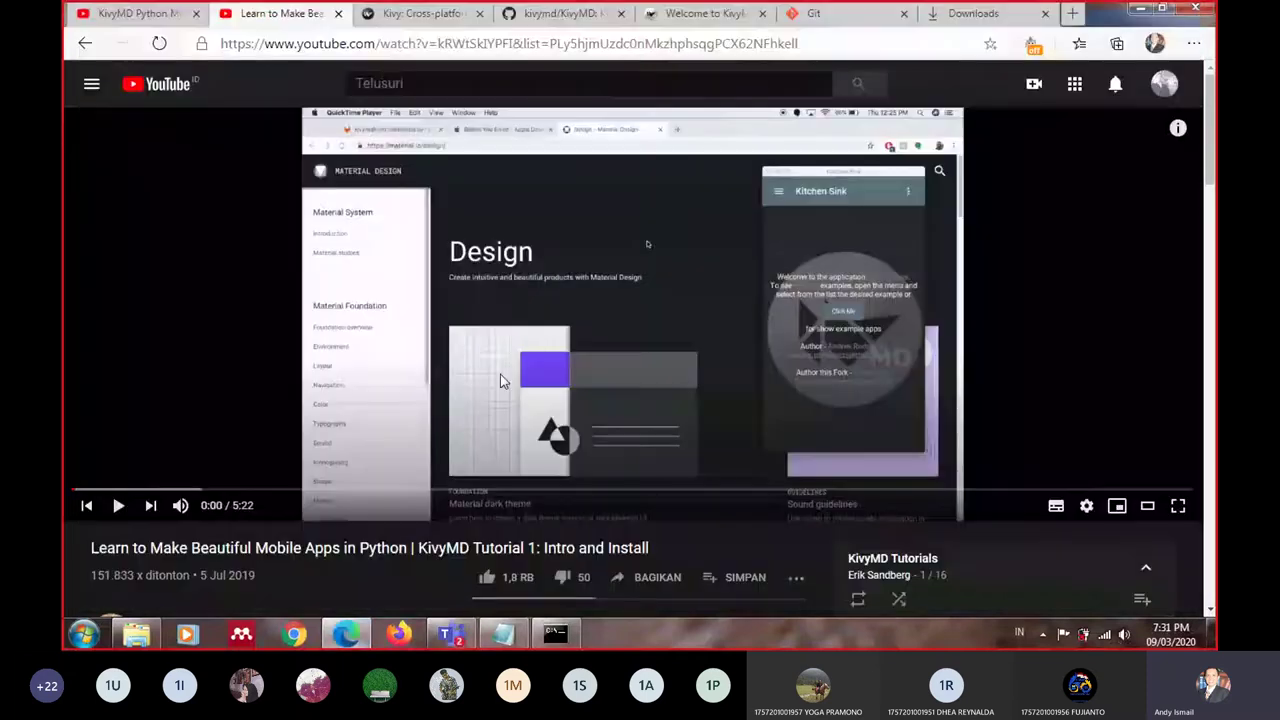
{"action": "left_click", "coordinate": [102, 10]}
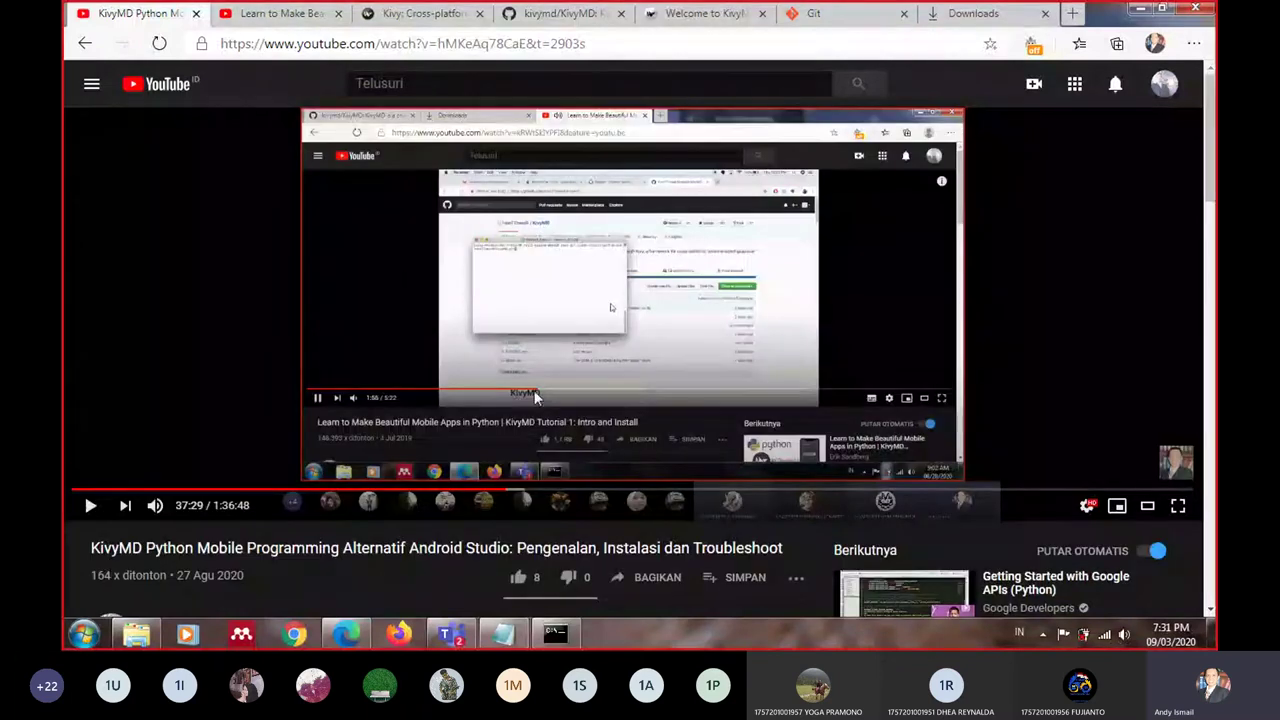
{"action": "left_click", "coordinate": [517, 493]}
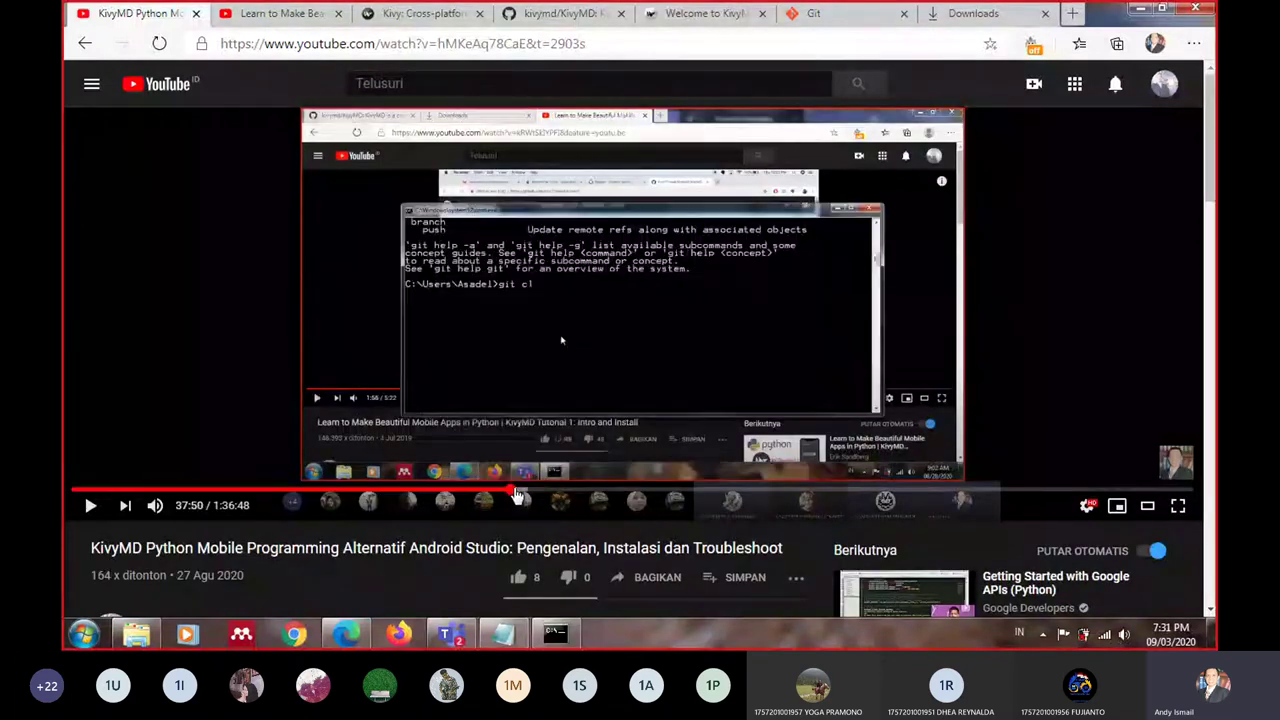
{"action": "left_click", "coordinate": [517, 493]}
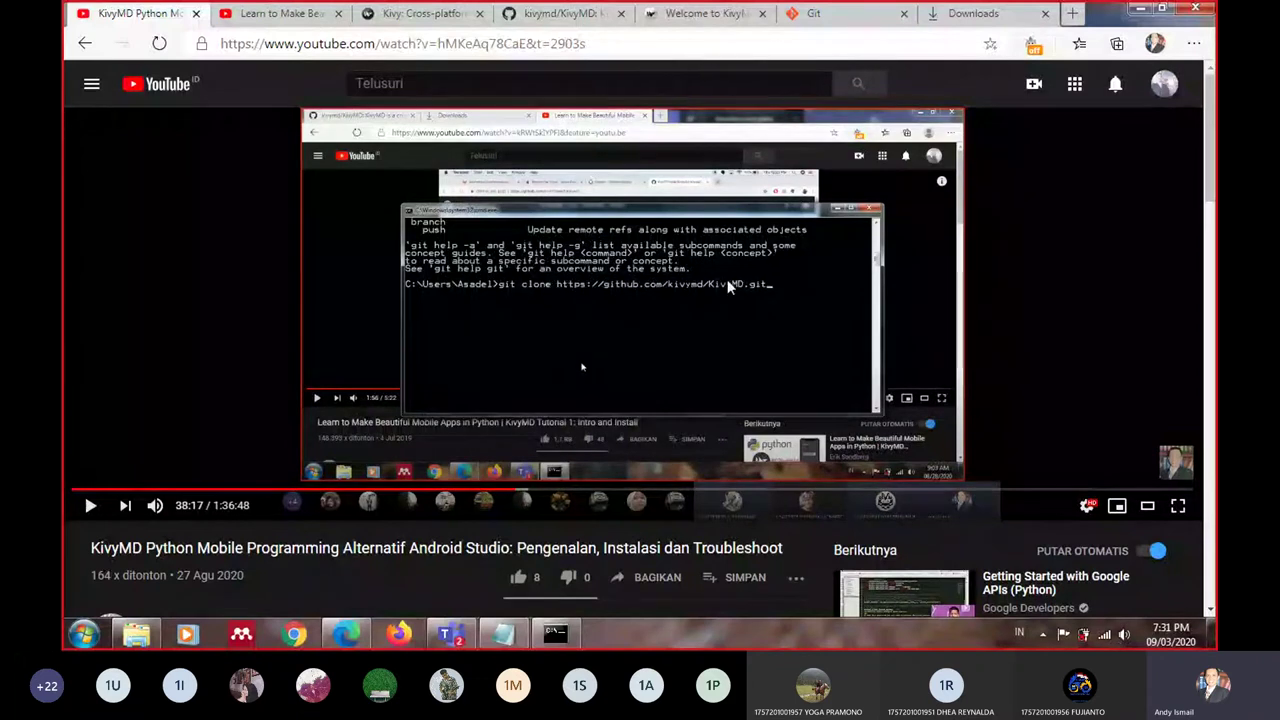
On the kivymd/KivyMD GitHub page, copy the HTTPS clone URL from the Code menu
{"action": "left_click", "coordinate": [430, 13]}
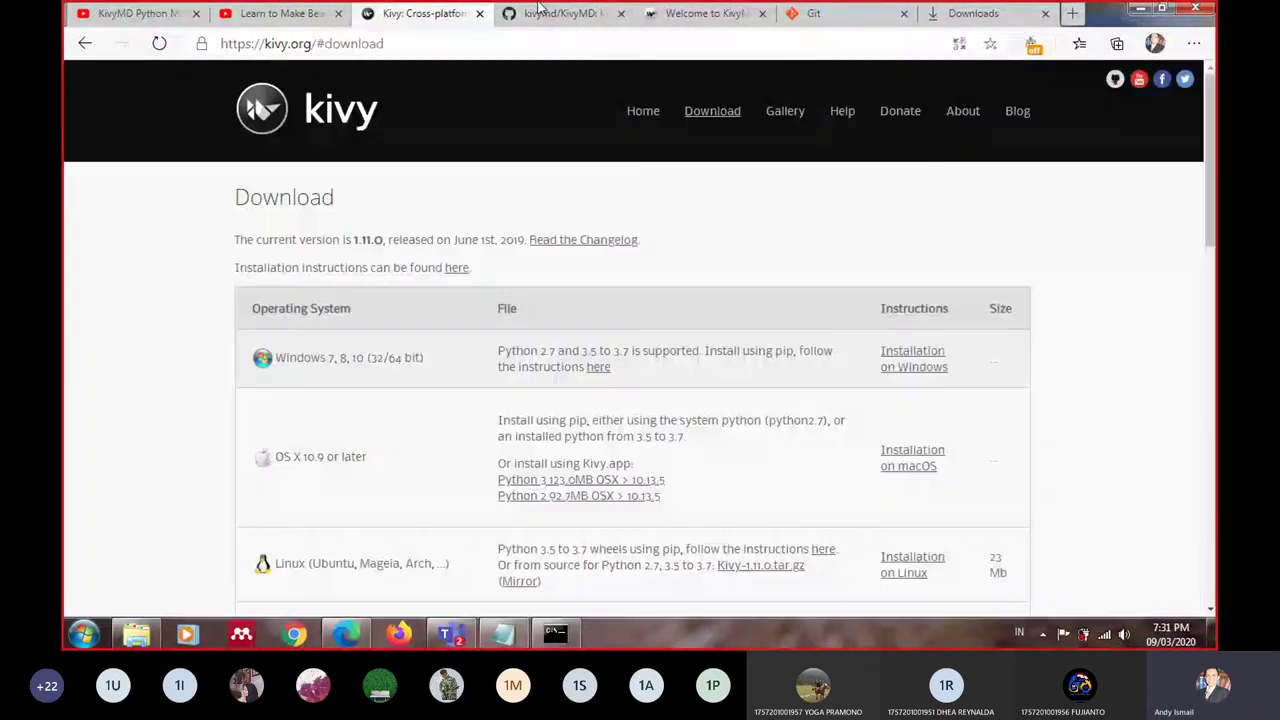
{"action": "left_click", "coordinate": [541, 10]}
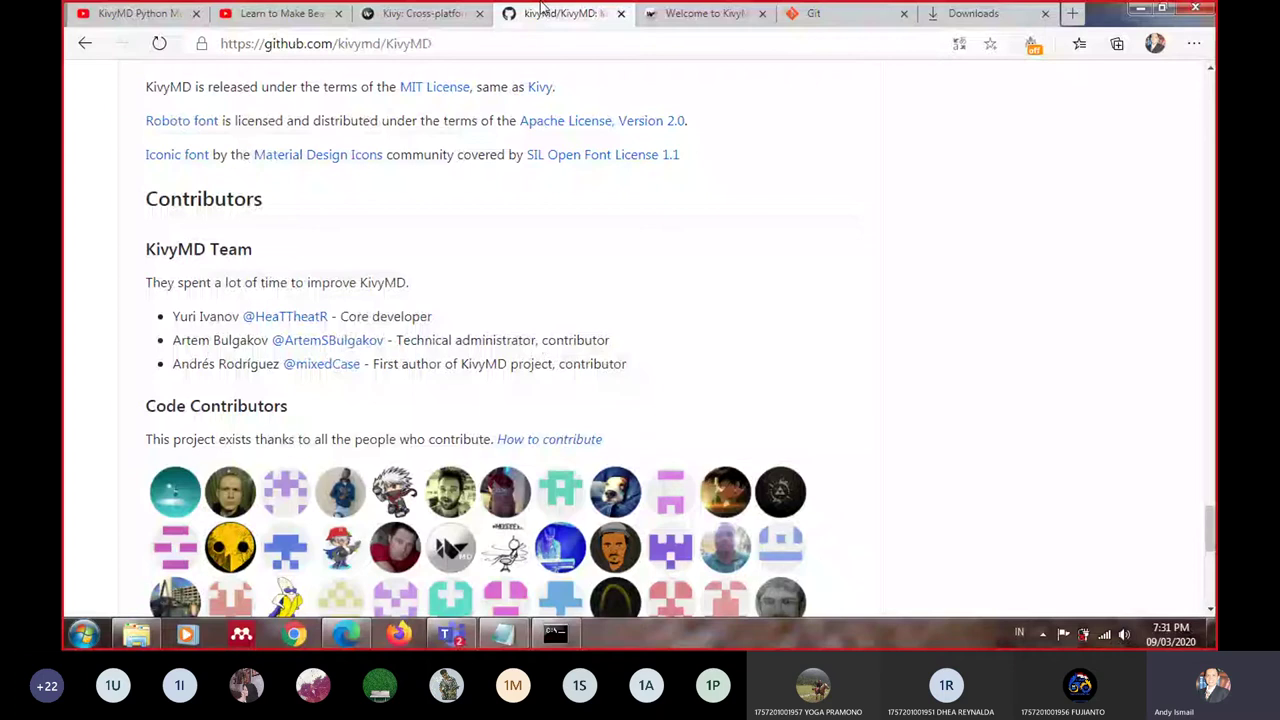
{"action": "scroll", "coordinate": [512, 252], "scroll_direction": "up", "scroll_amount": 20}
{"action": "scroll", "coordinate": [512, 252], "scroll_direction": "down", "scroll_amount": 3}
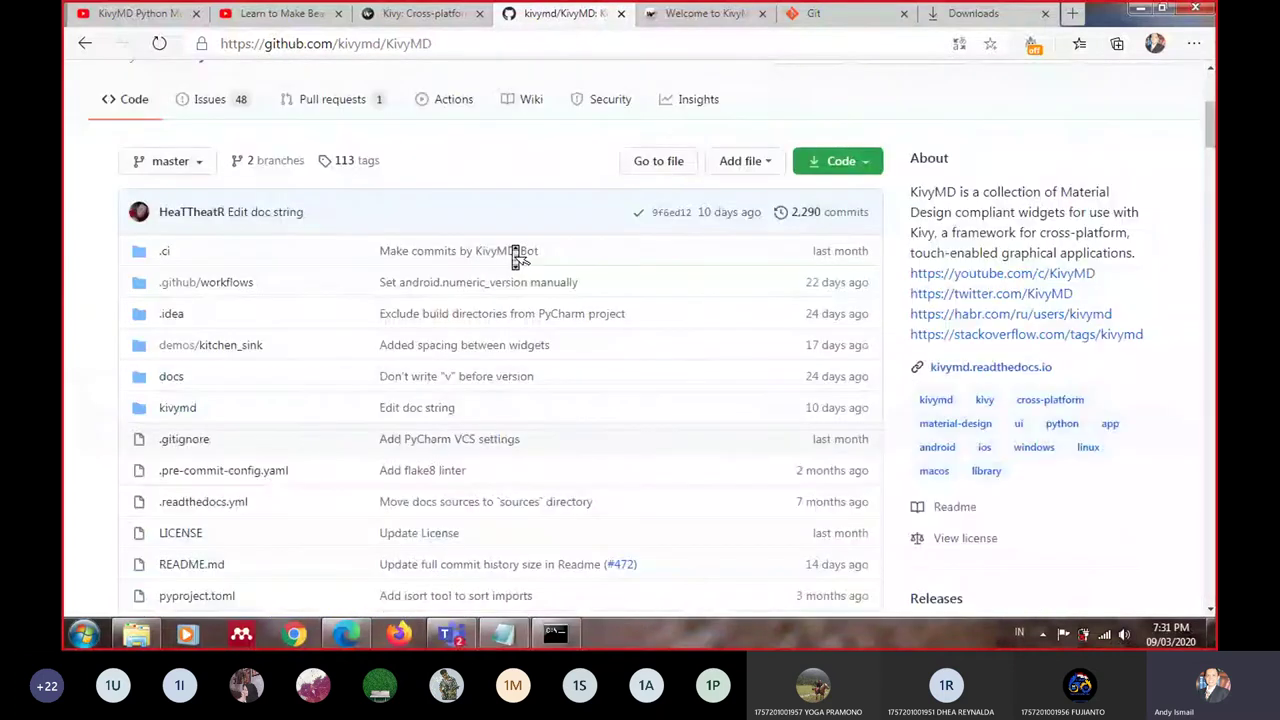
{"action": "scroll", "coordinate": [515, 255], "scroll_direction": "up", "scroll_amount": 2}
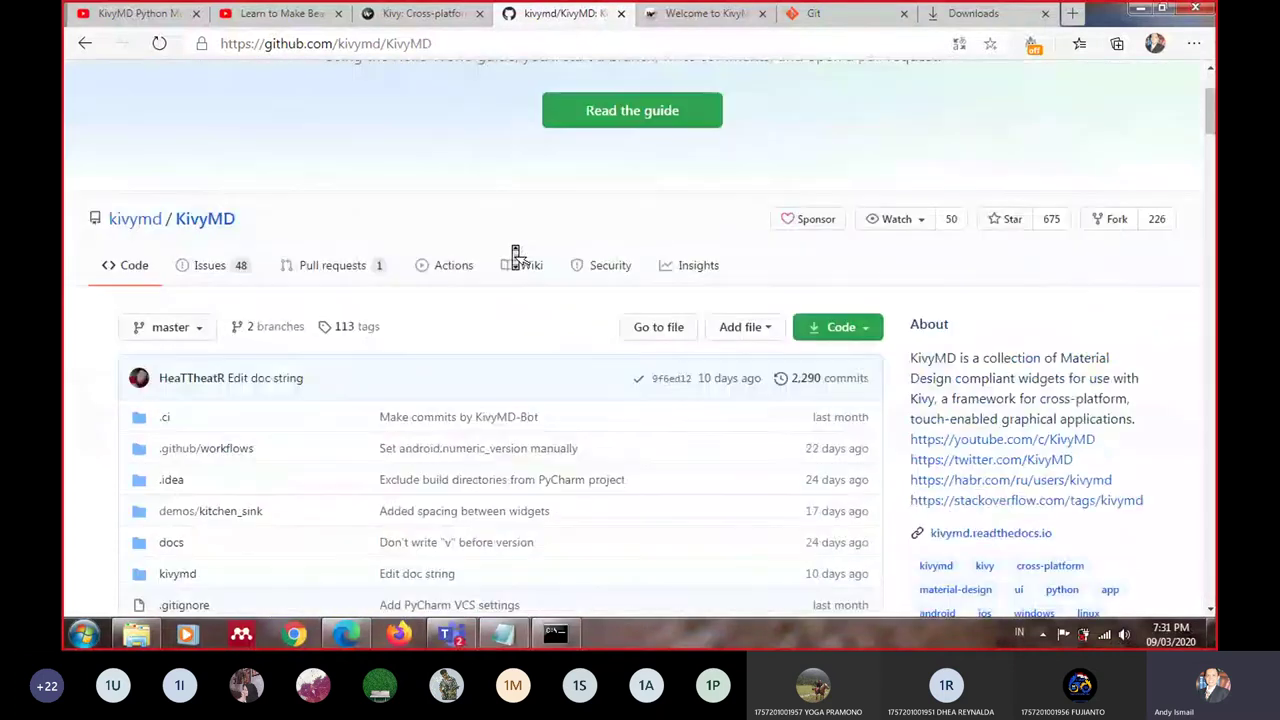
{"action": "left_click", "coordinate": [846, 330]}
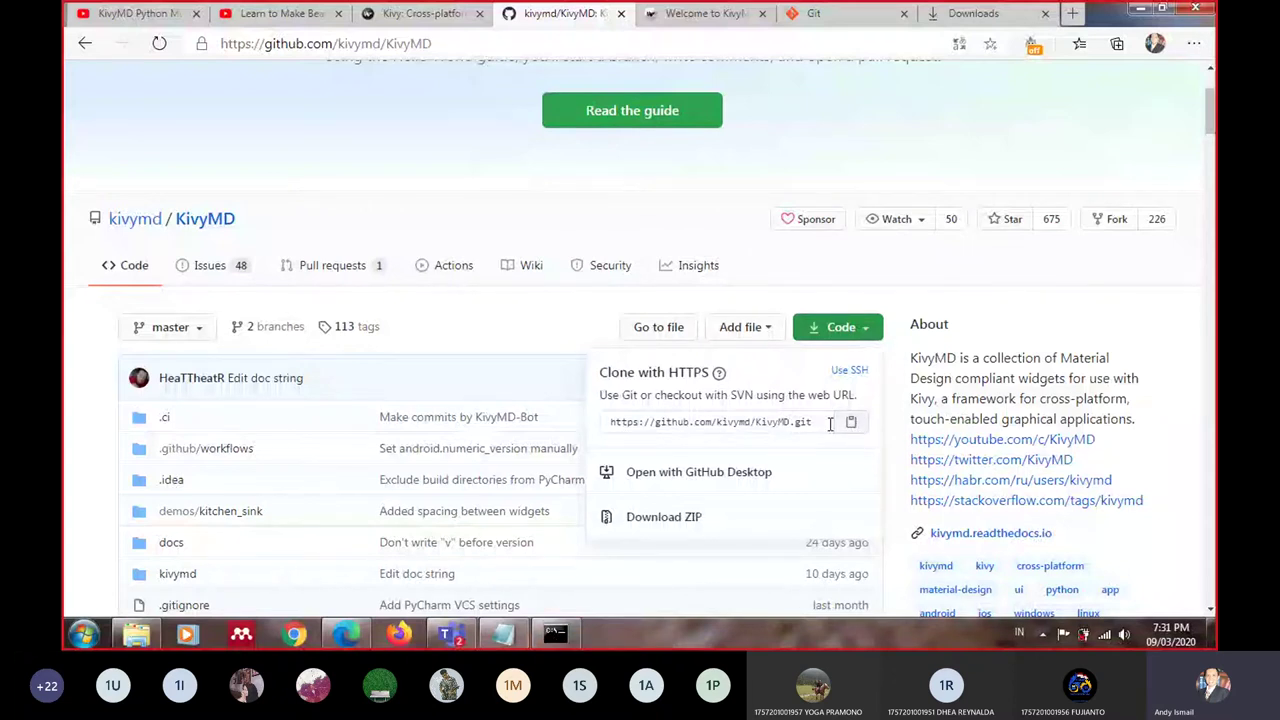
{"action": "left_click", "coordinate": [557, 640]}
Enter git clone with the pasted KivyMD URL, then erase it and clear the console with cls
{"action": "left_click", "coordinate": [557, 640]}
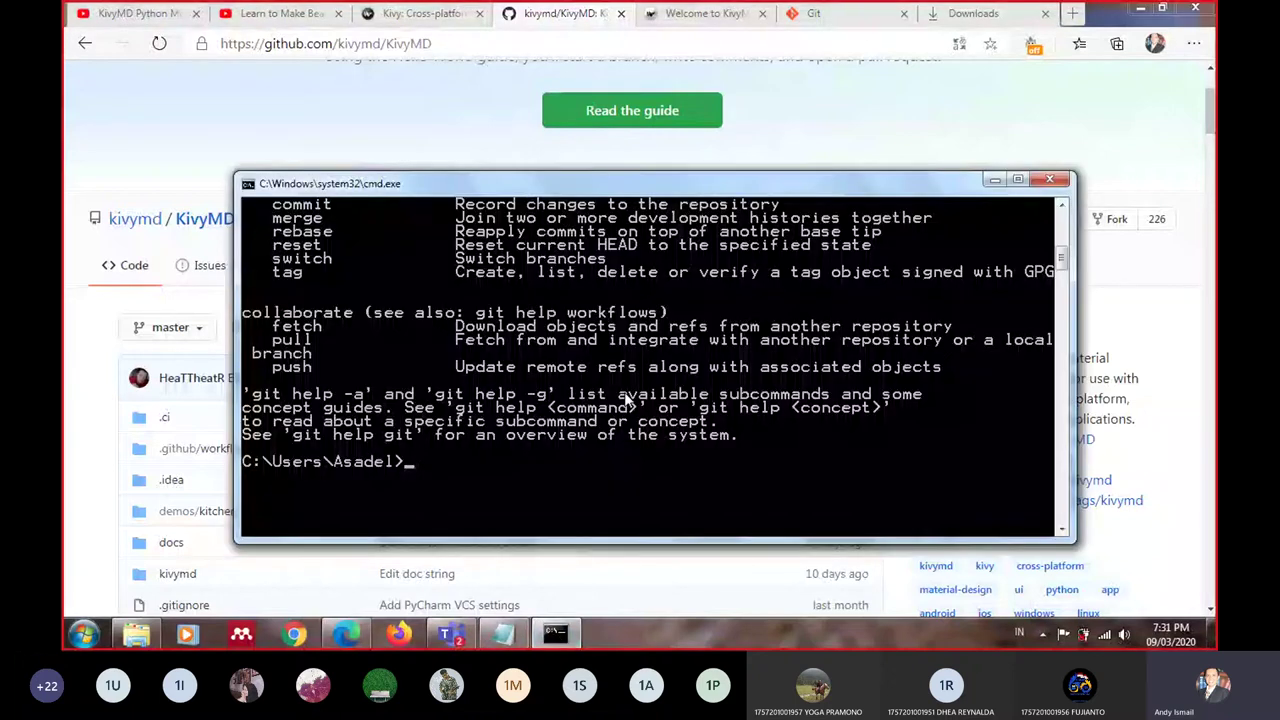
{"action": "scroll", "coordinate": [627, 399], "scroll_direction": "up", "scroll_amount": 2}
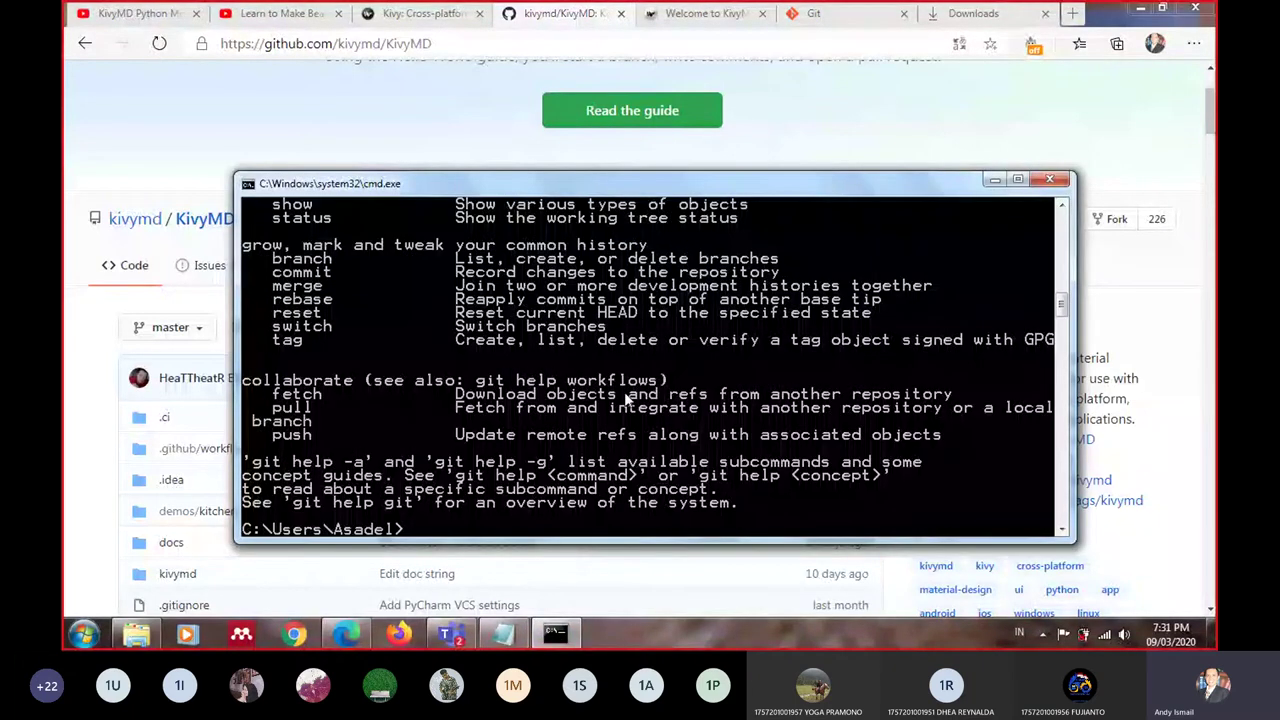
{"action": "type", "text": "g"}
{"action": "type", "text": "it cl"}
{"action": "type", "text": "one"}
{"action": "right_click", "coordinate": [600, 495]}
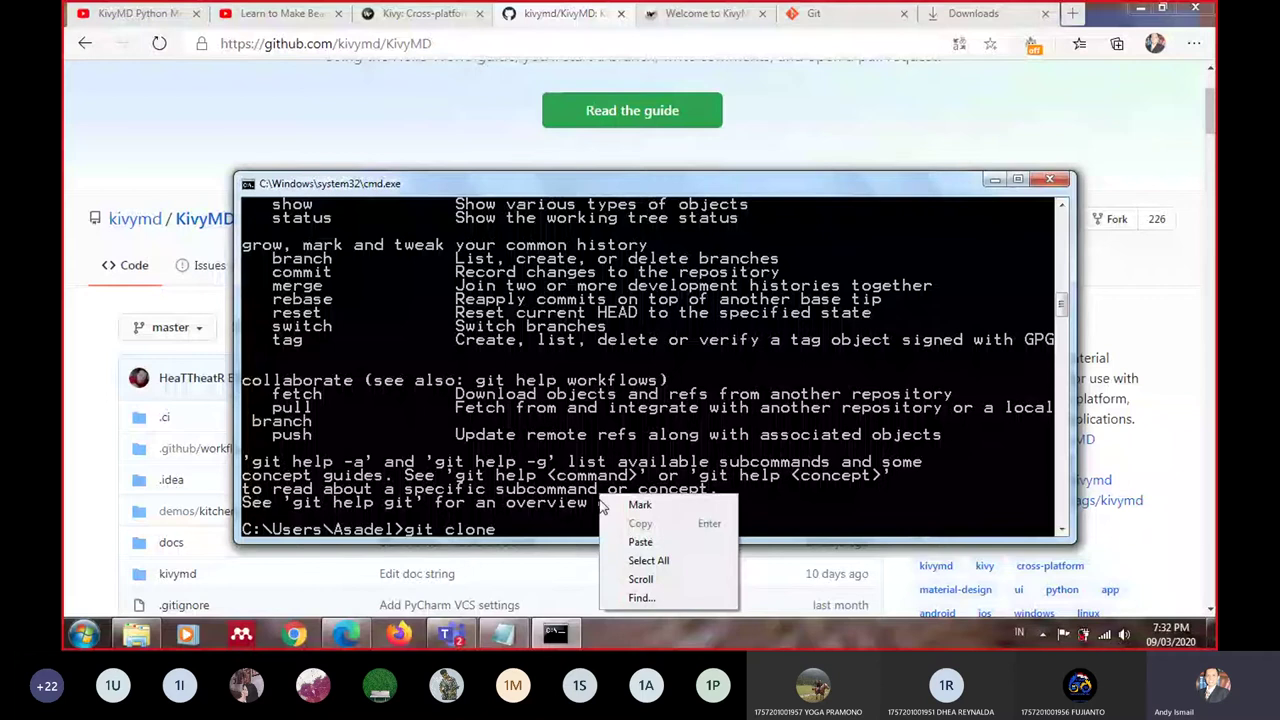
{"action": "left_click", "coordinate": [639, 541]}
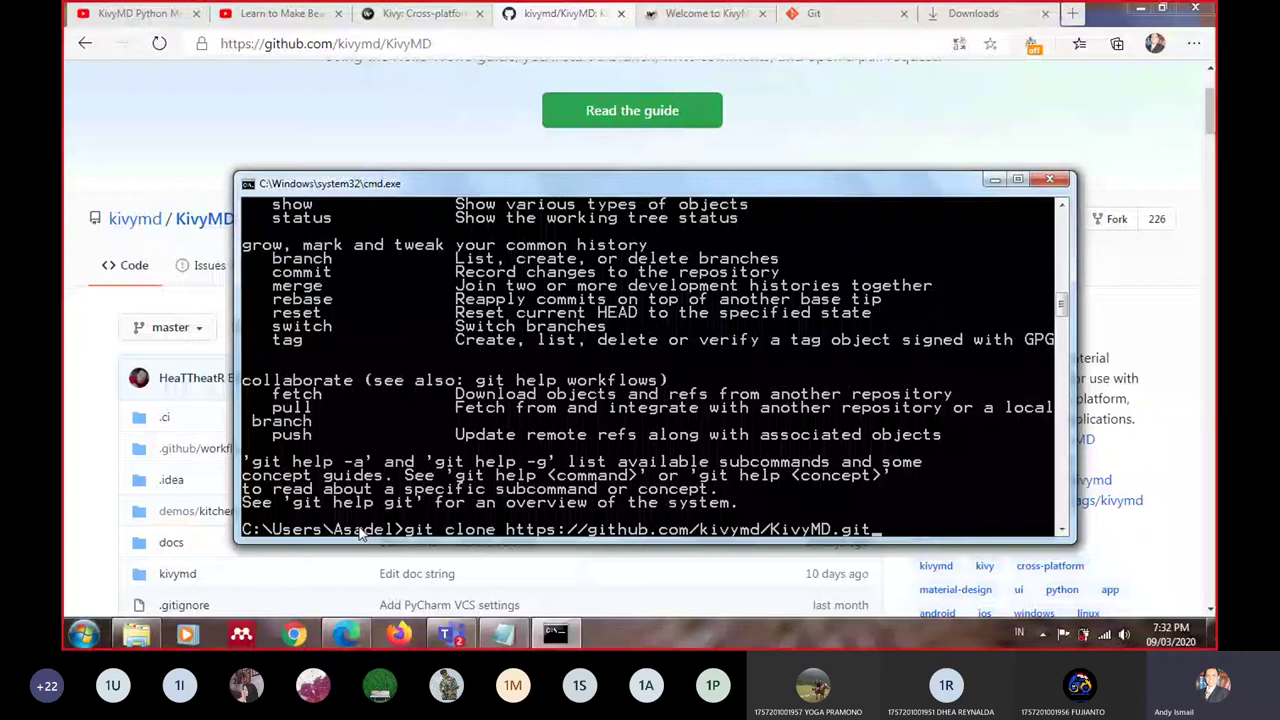
{"action": "key", "text": "BackSpace"}
{"action": "key", "text": "BackSpace"}
{"action": "key", "text": "BackSpace"}
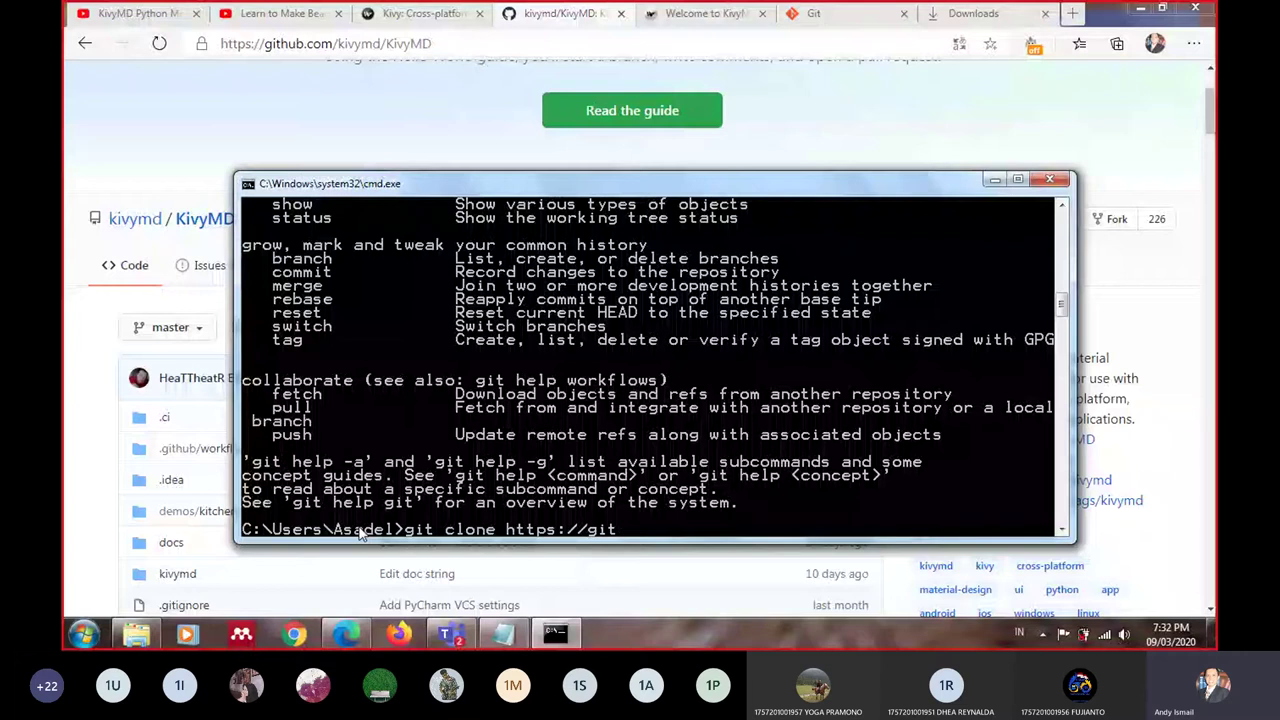
{"action": "key", "text": "BackSpace"}
{"action": "key", "text": "BackSpace"}
{"action": "key", "text": "BackSpace"}
{"action": "type", "text": "cl"}
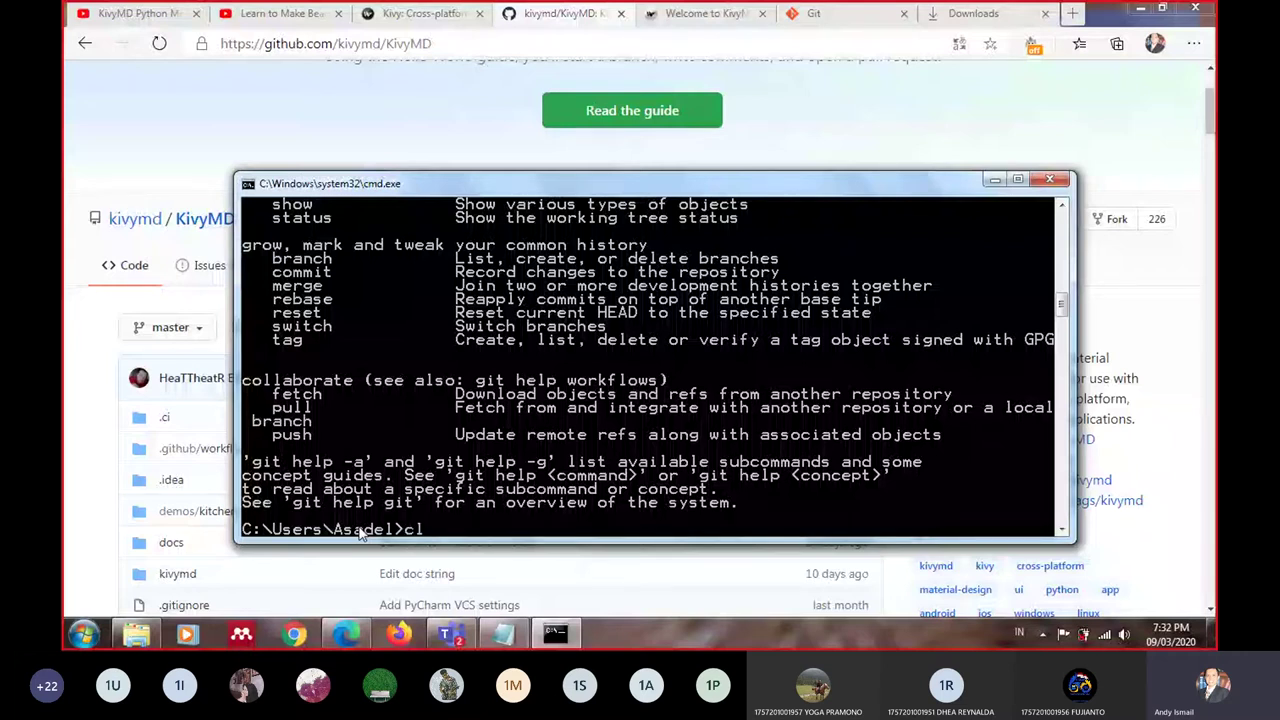
{"action": "type", "text": "s"}
{"action": "key", "text": "Return"}
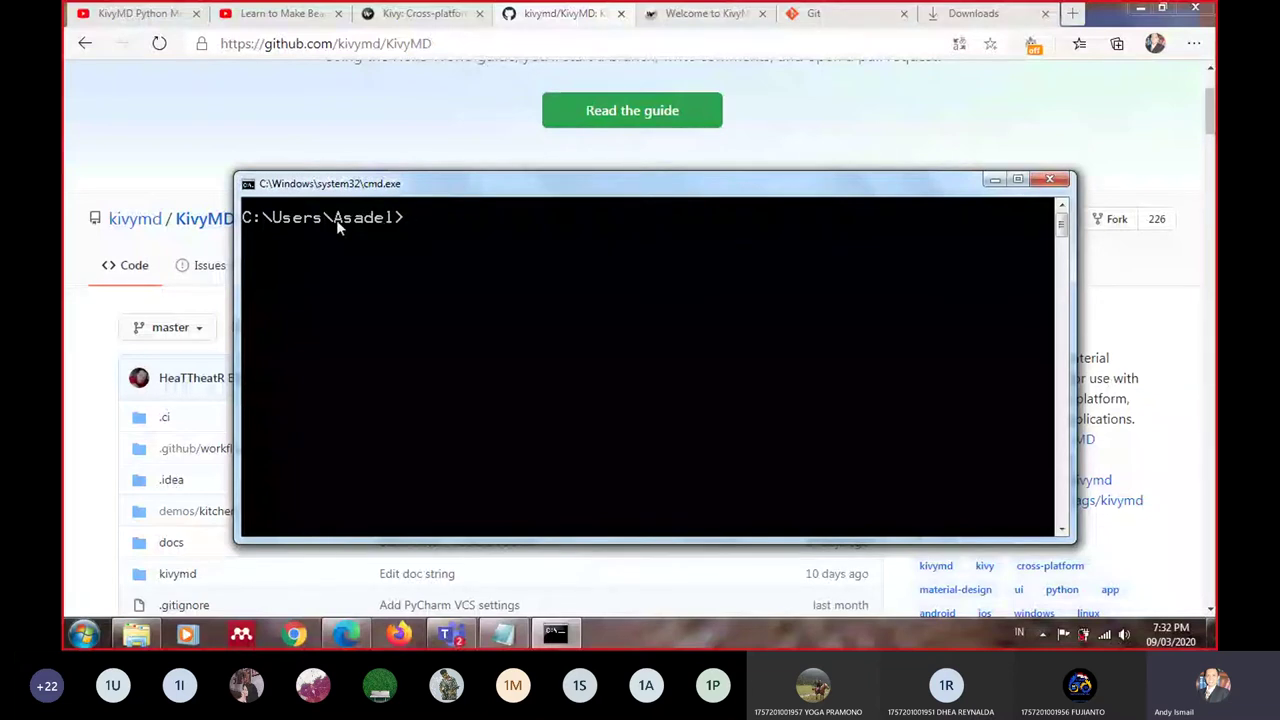
{"action": "type", "text": "git c"}
{"action": "type", "text": "lone"}
{"action": "right_click", "coordinate": [520, 310]}
{"action": "left_click", "coordinate": [562, 357]}
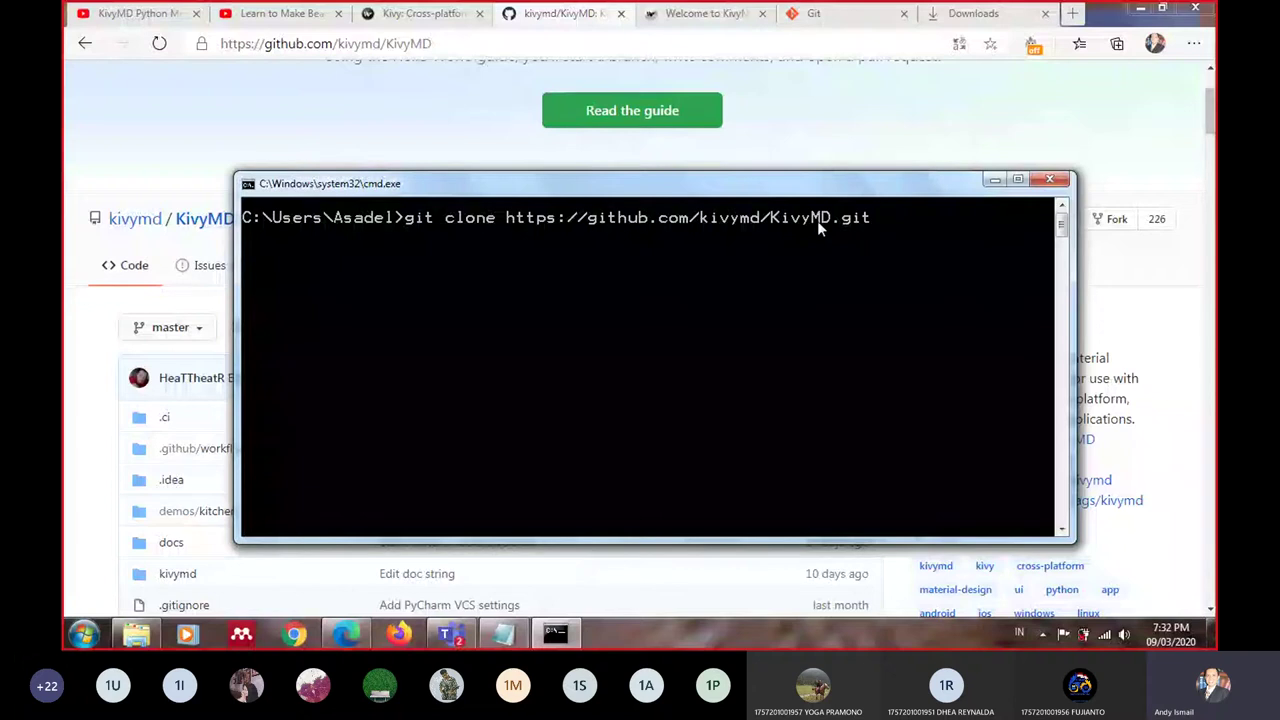
{"action": "left_click", "coordinate": [64, 420]}
{"action": "left_click", "coordinate": [64, 420]}
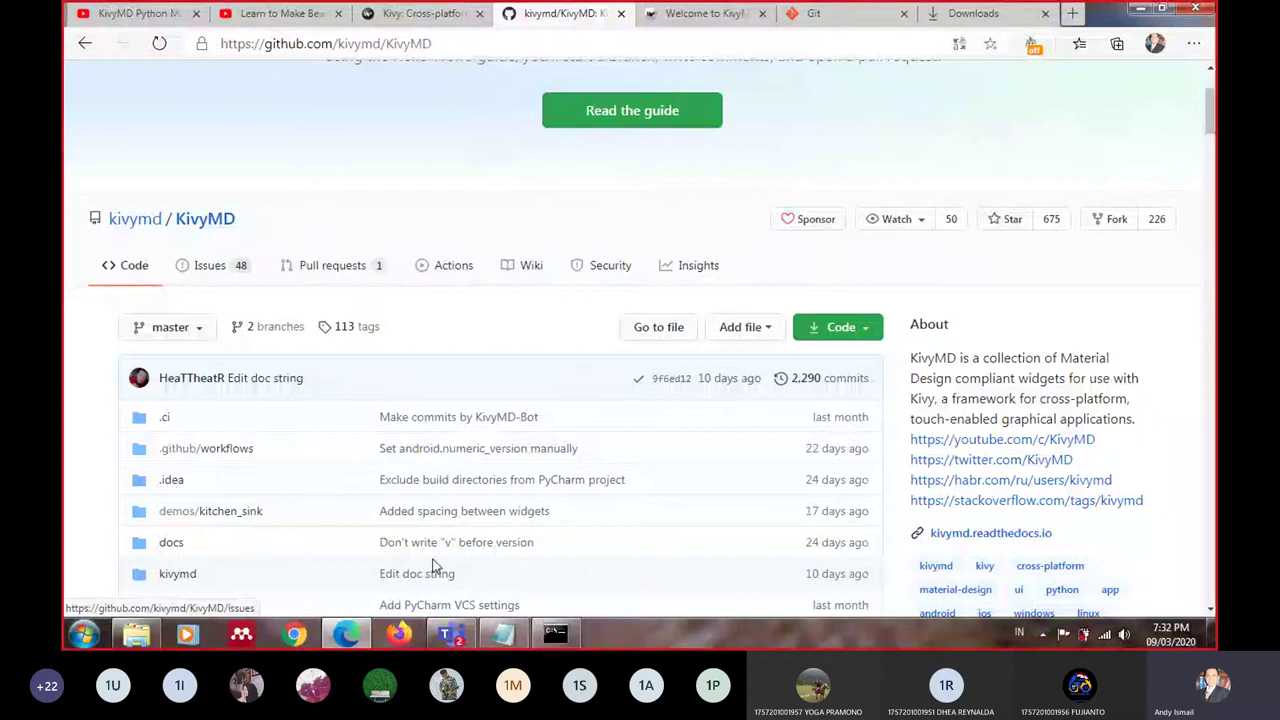
{"action": "left_click", "coordinate": [555, 632]}
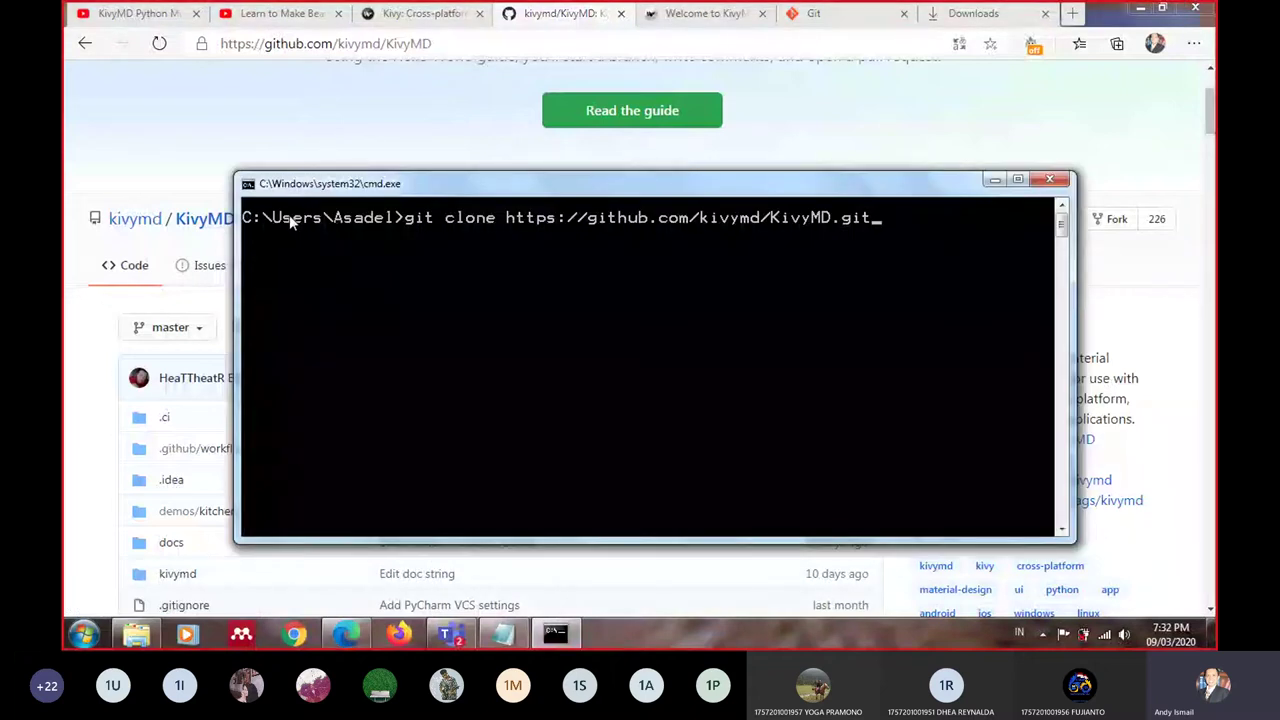
In File Explorer, go to drive WINDOWS (C:) and open the Users folder
{"action": "left_click", "coordinate": [138, 640]}
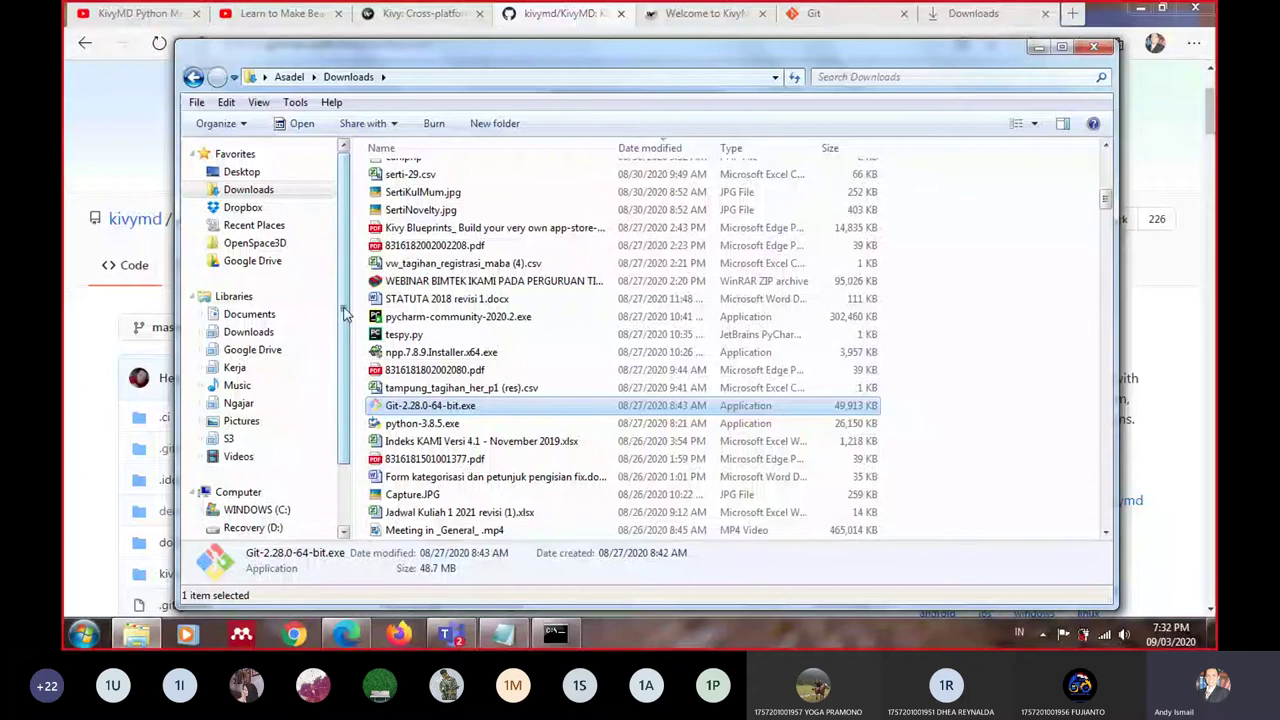
{"action": "left_click_drag", "start_coordinate": [343, 313], "coordinate": [343, 371]}
{"action": "left_click", "coordinate": [258, 431]}
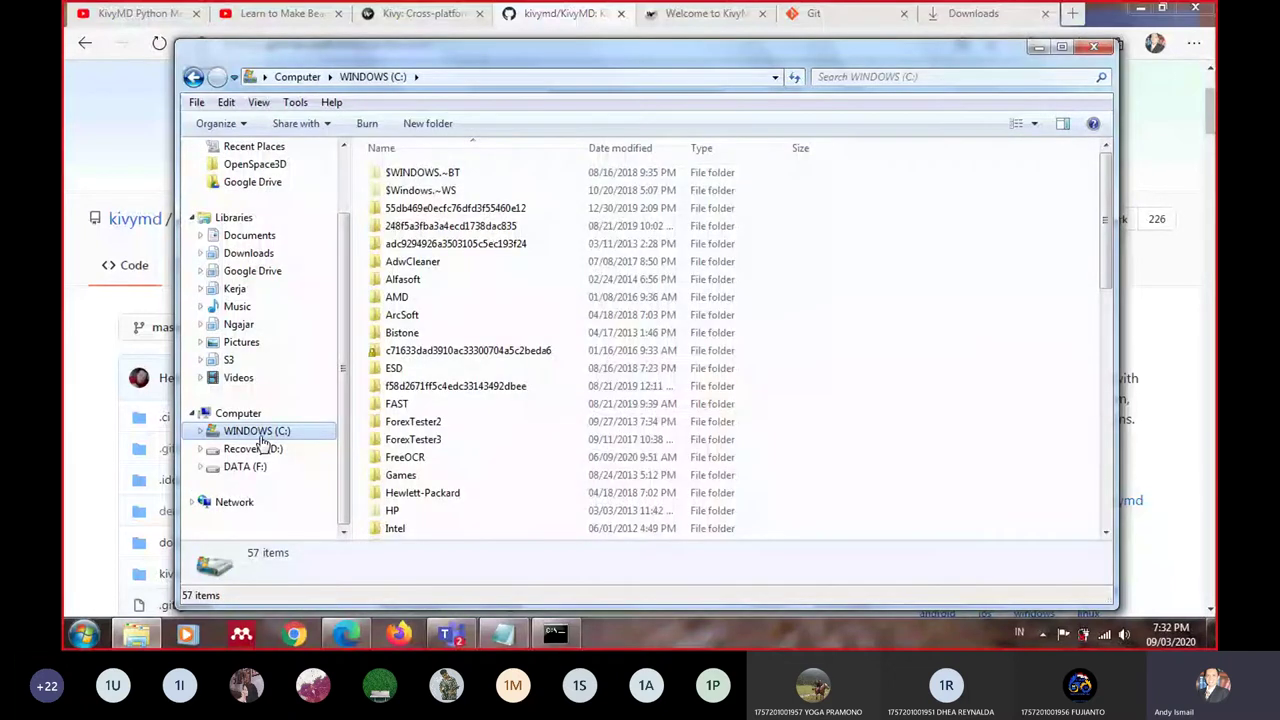
{"action": "scroll", "coordinate": [457, 400], "scroll_direction": "down", "scroll_amount": 2}
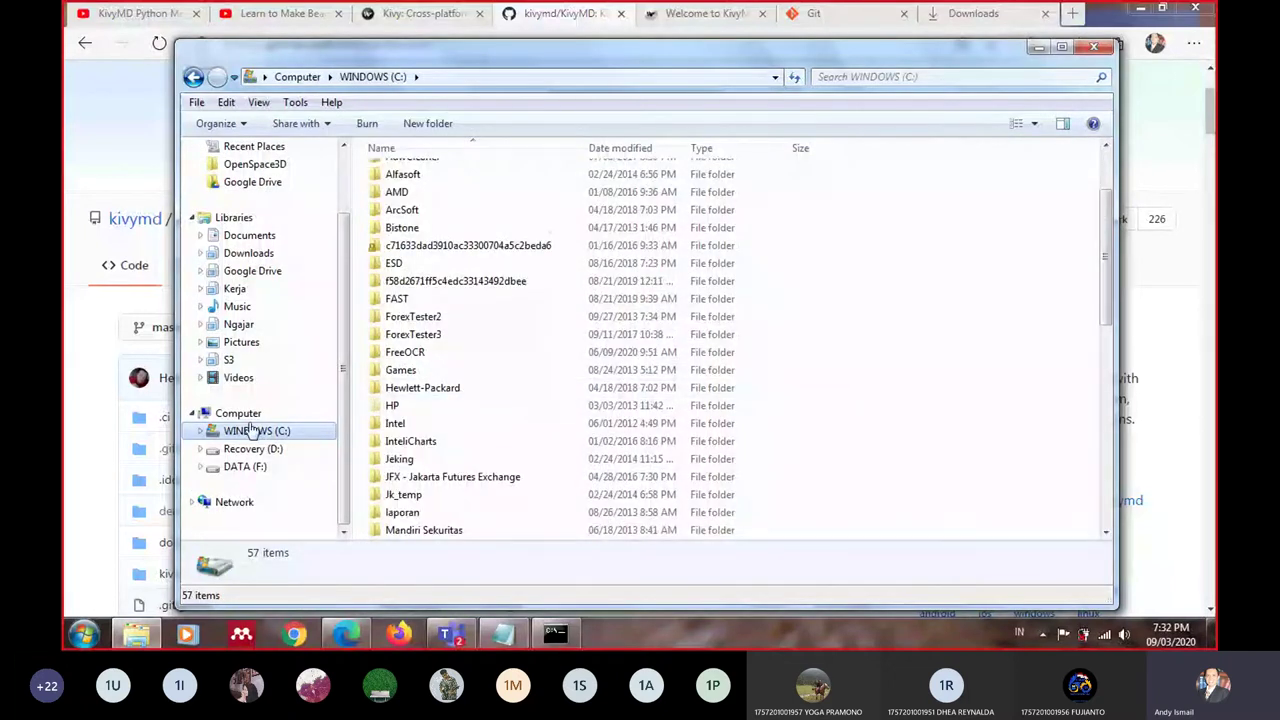
{"action": "scroll", "coordinate": [423, 429], "scroll_direction": "down", "scroll_amount": 1}
{"action": "scroll", "coordinate": [425, 432], "scroll_direction": "down", "scroll_amount": 1}
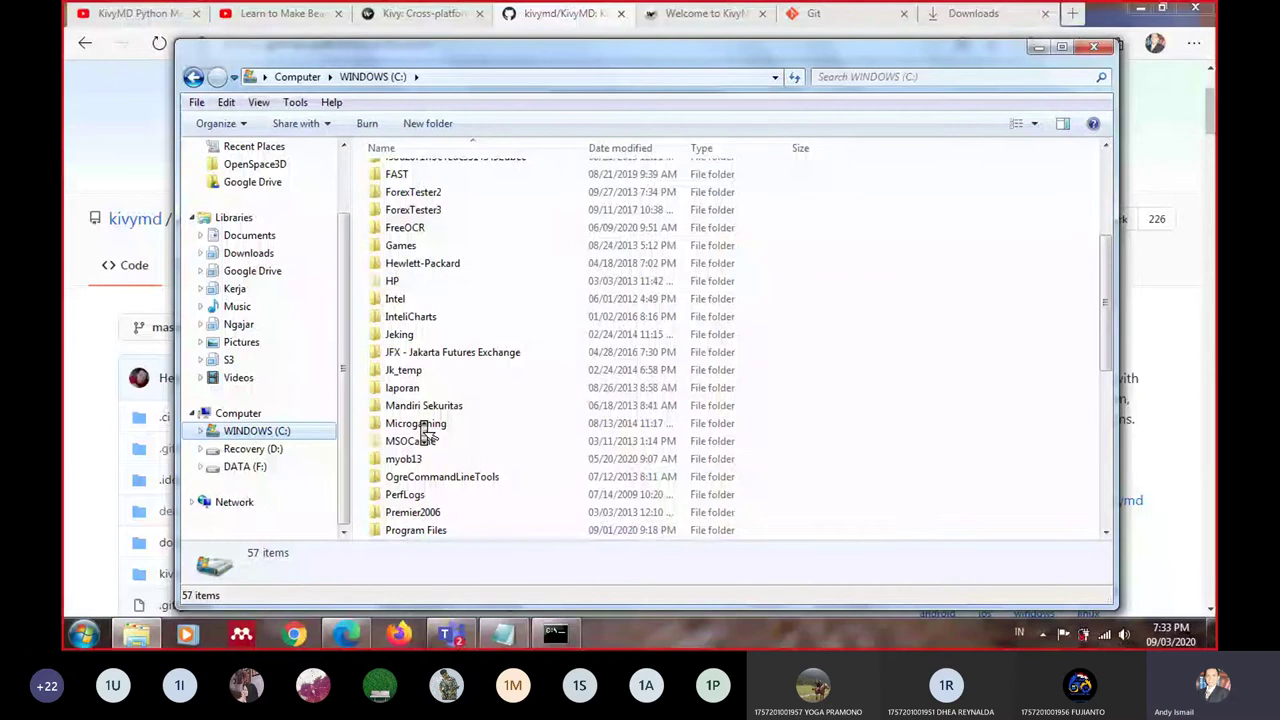
{"action": "scroll", "coordinate": [425, 432], "scroll_direction": "down", "scroll_amount": 2}
{"action": "scroll", "coordinate": [425, 432], "scroll_direction": "down", "scroll_amount": 2}
{"action": "scroll", "coordinate": [425, 432], "scroll_direction": "down", "scroll_amount": 1}
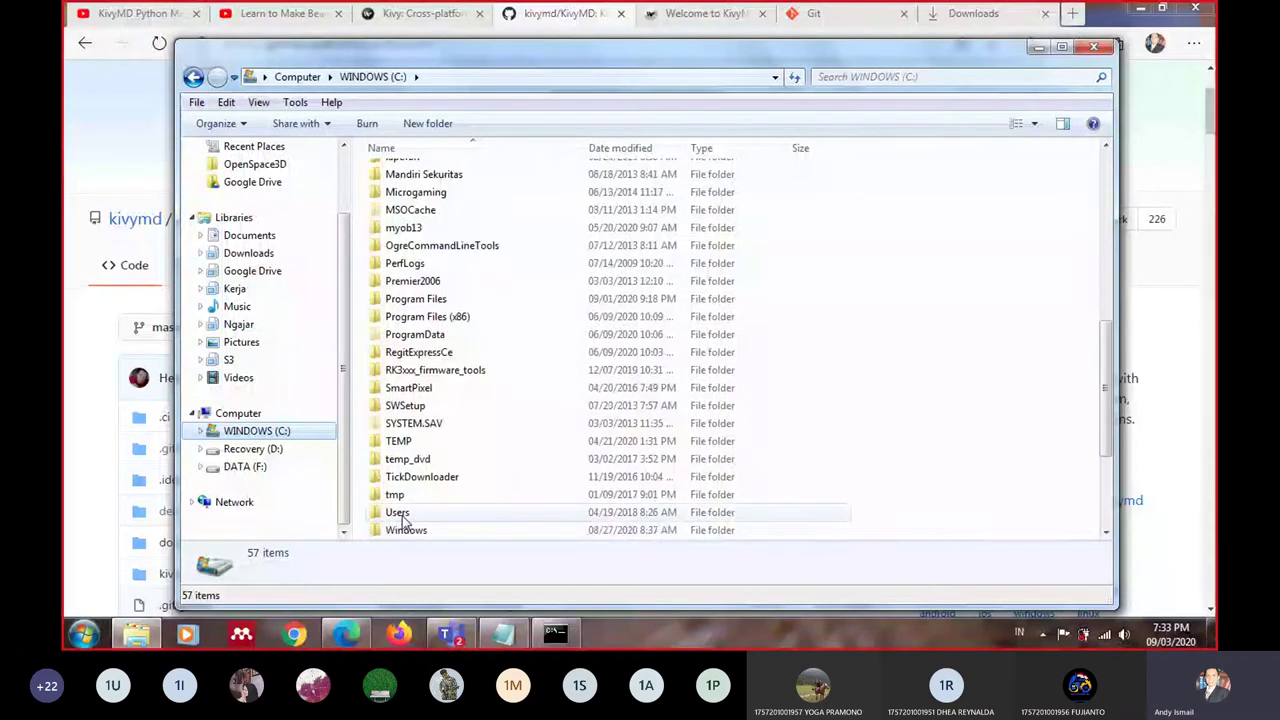
{"action": "double_click", "coordinate": [398, 513]}
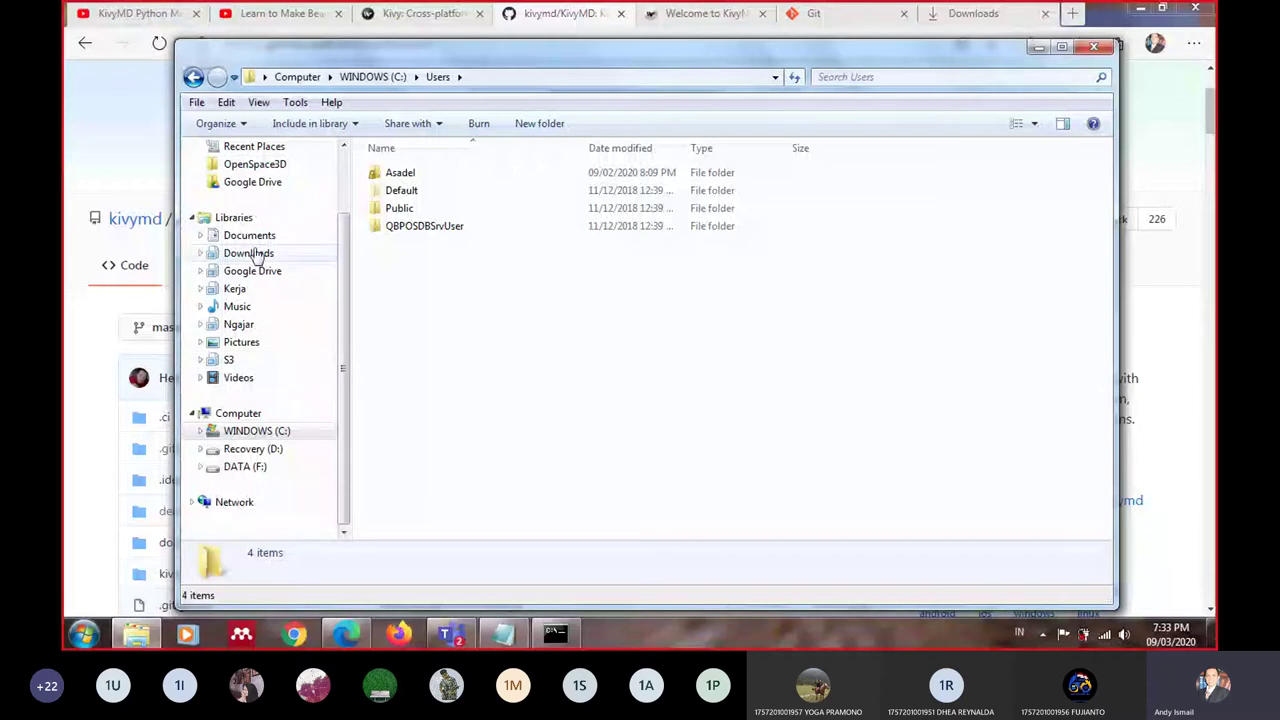
Open the user's home folder and pick out the KivyMD folder dated 08/27/2020
{"action": "double_click", "coordinate": [423, 175]}
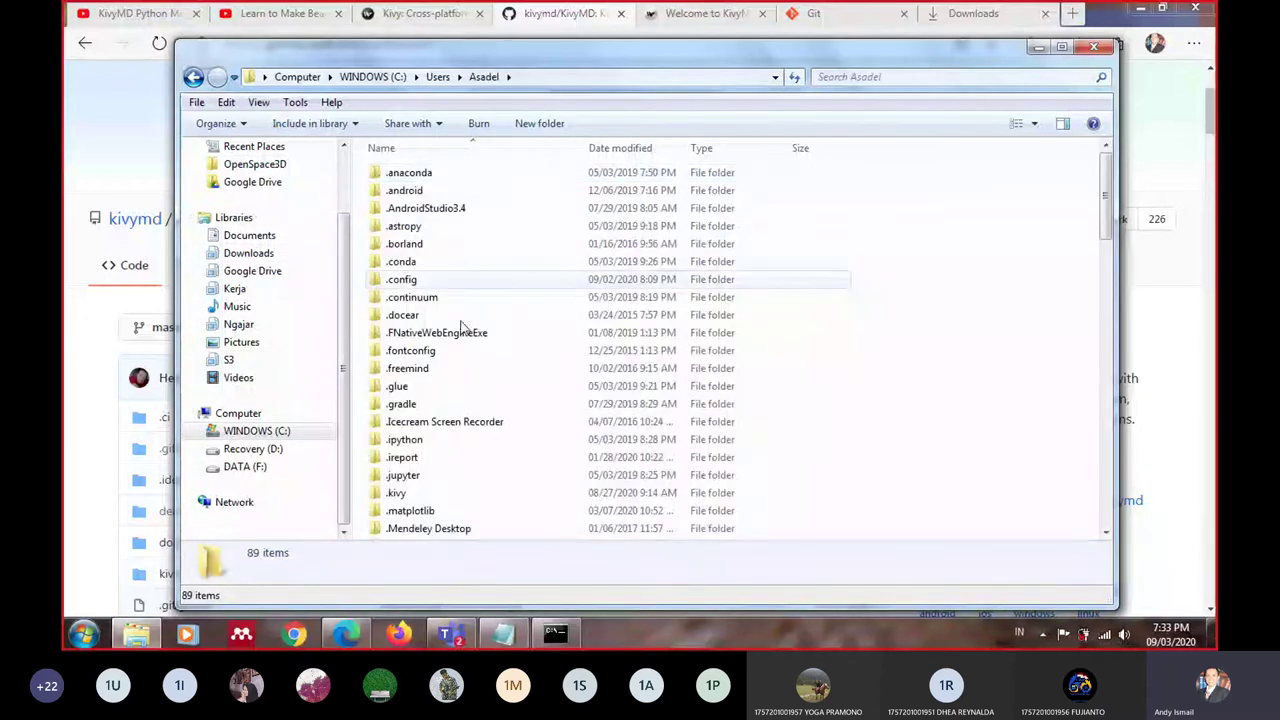
{"action": "scroll", "coordinate": [476, 425], "scroll_direction": "down", "scroll_amount": 2}
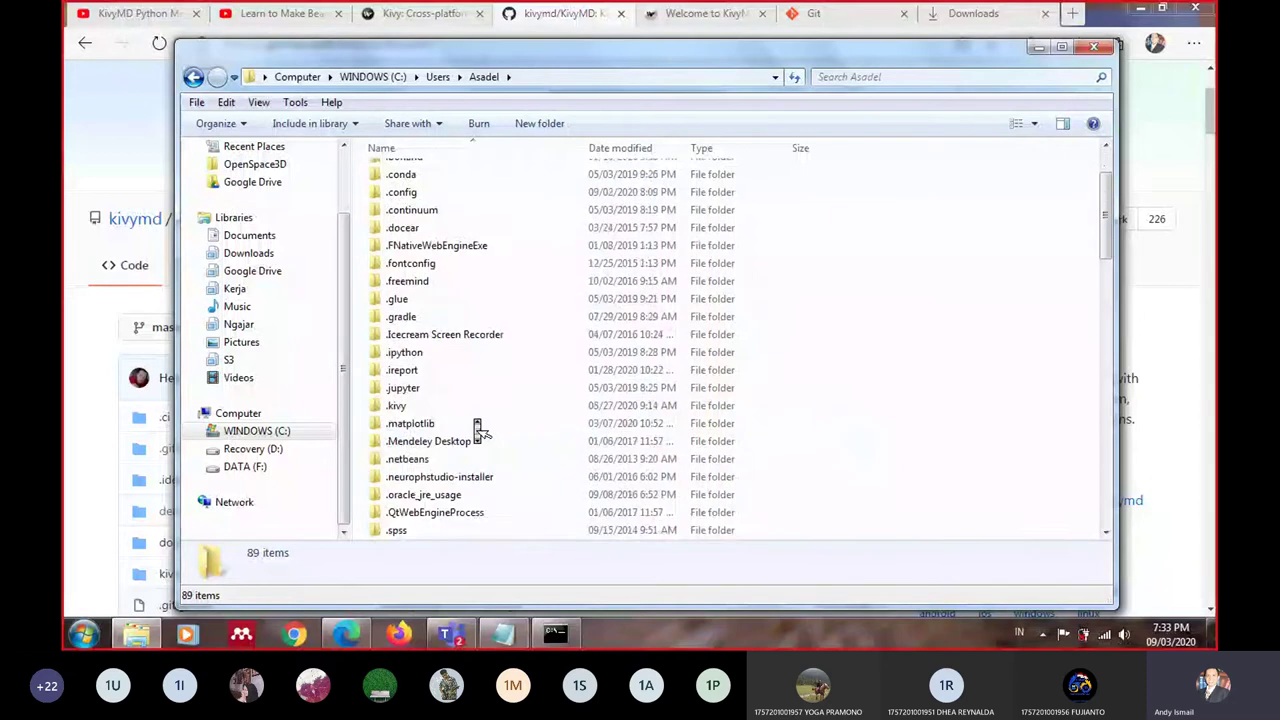
{"action": "scroll", "coordinate": [476, 425], "scroll_direction": "down", "scroll_amount": 1}
{"action": "scroll", "coordinate": [476, 425], "scroll_direction": "down", "scroll_amount": 1}
{"action": "scroll", "coordinate": [477, 427], "scroll_direction": "down", "scroll_amount": 1}
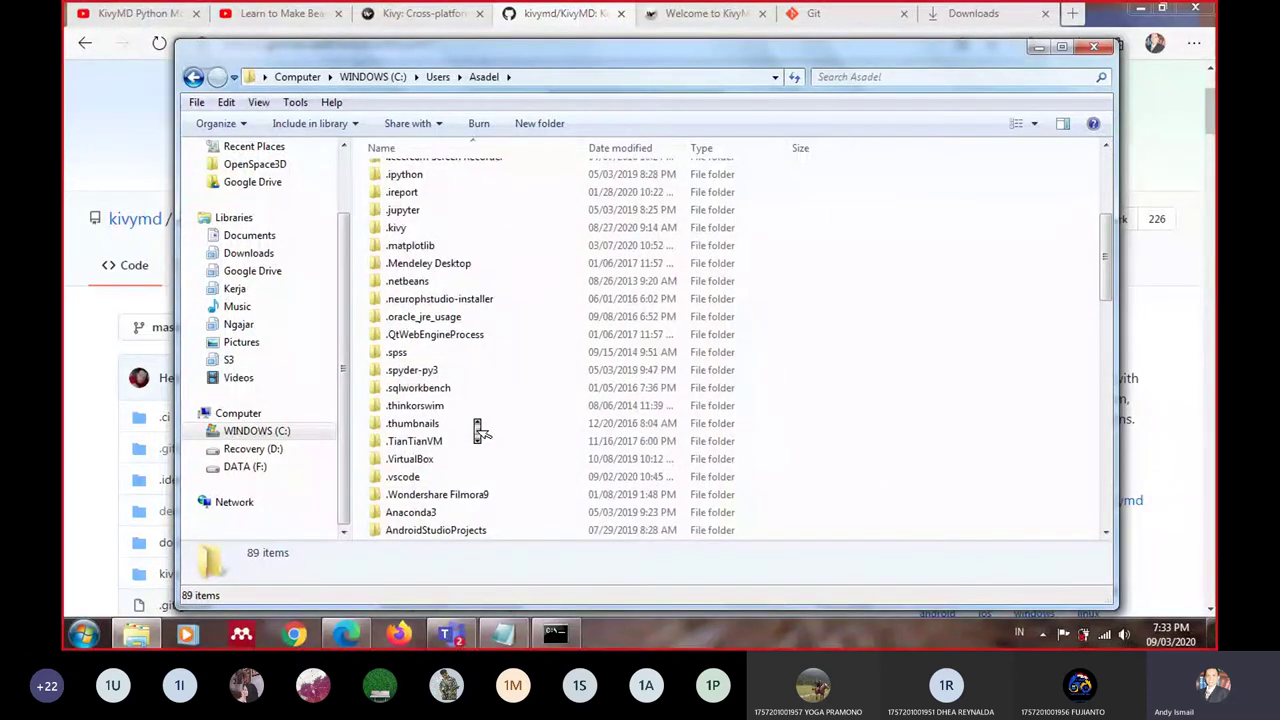
{"action": "scroll", "coordinate": [480, 430], "scroll_direction": "down", "scroll_amount": 3}
{"action": "scroll", "coordinate": [480, 430], "scroll_direction": "down", "scroll_amount": 1}
{"action": "scroll", "coordinate": [480, 430], "scroll_direction": "down", "scroll_amount": 3}
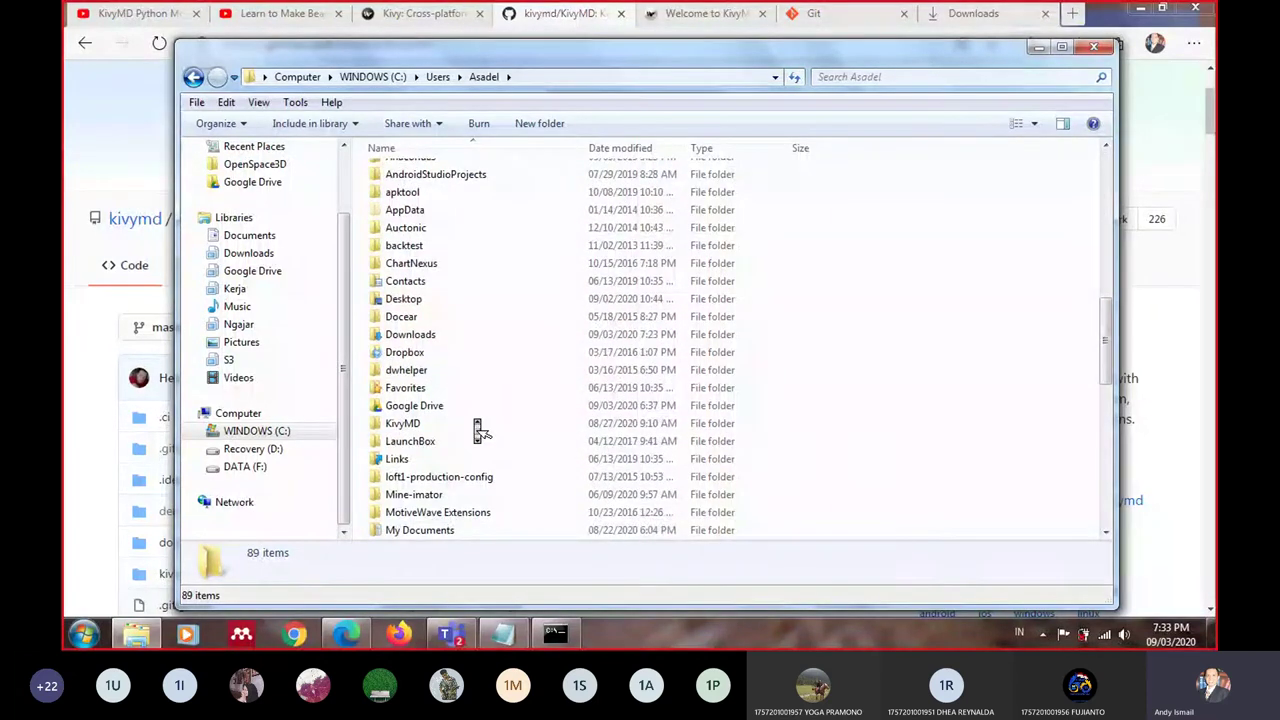
{"action": "left_click", "coordinate": [412, 427]}
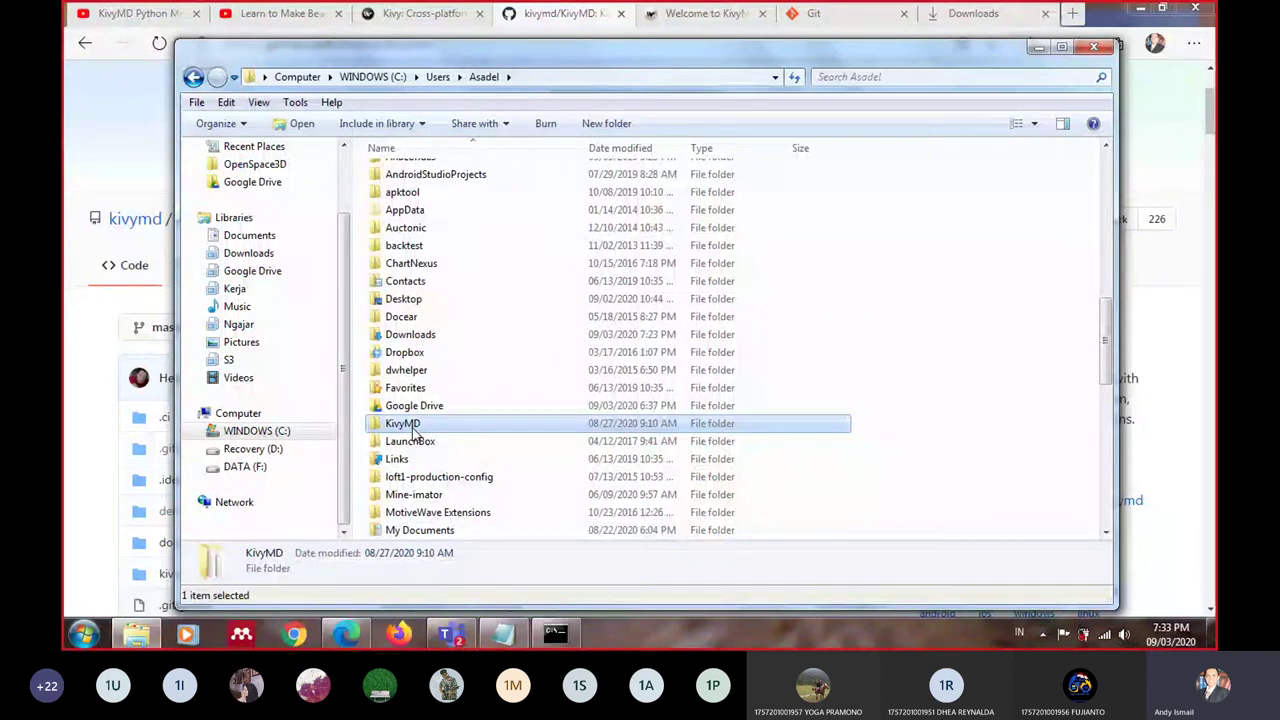
{"action": "double_click", "coordinate": [410, 424]}
Check the KivyMD folder's size and file count in its Properties dialog
{"action": "right_click", "coordinate": [410, 424]}
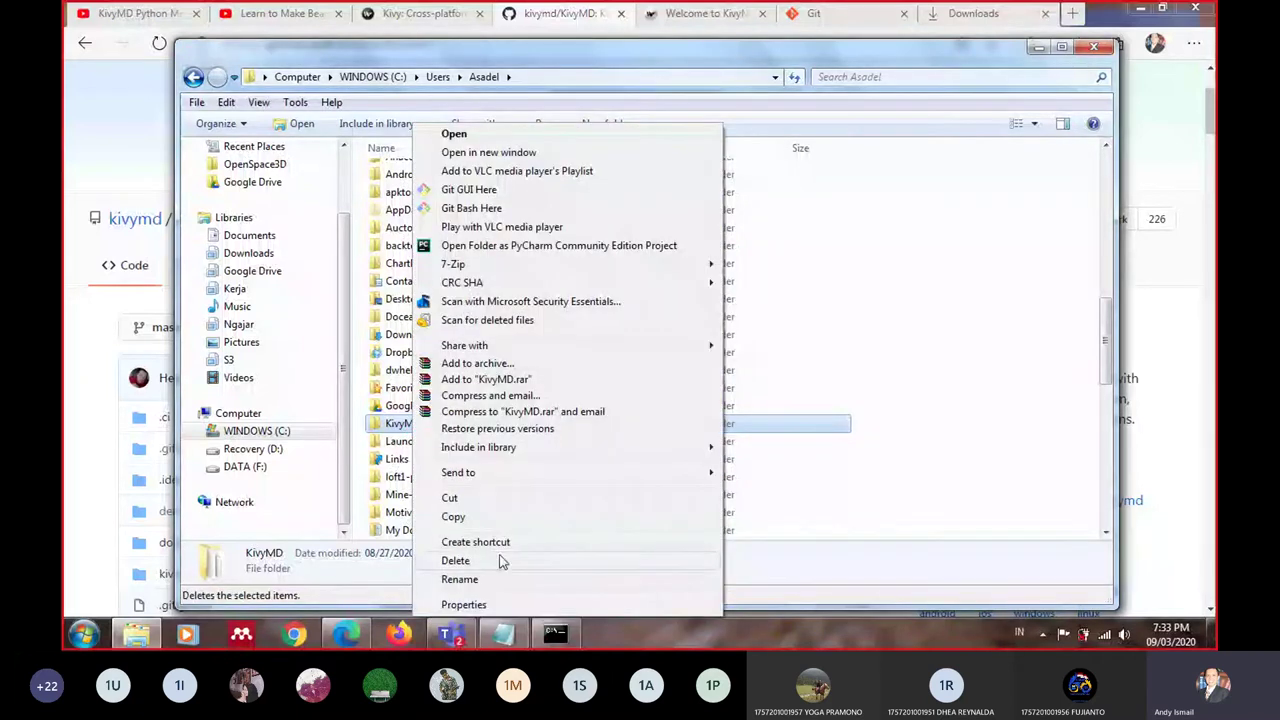
{"action": "left_click", "coordinate": [515, 606]}
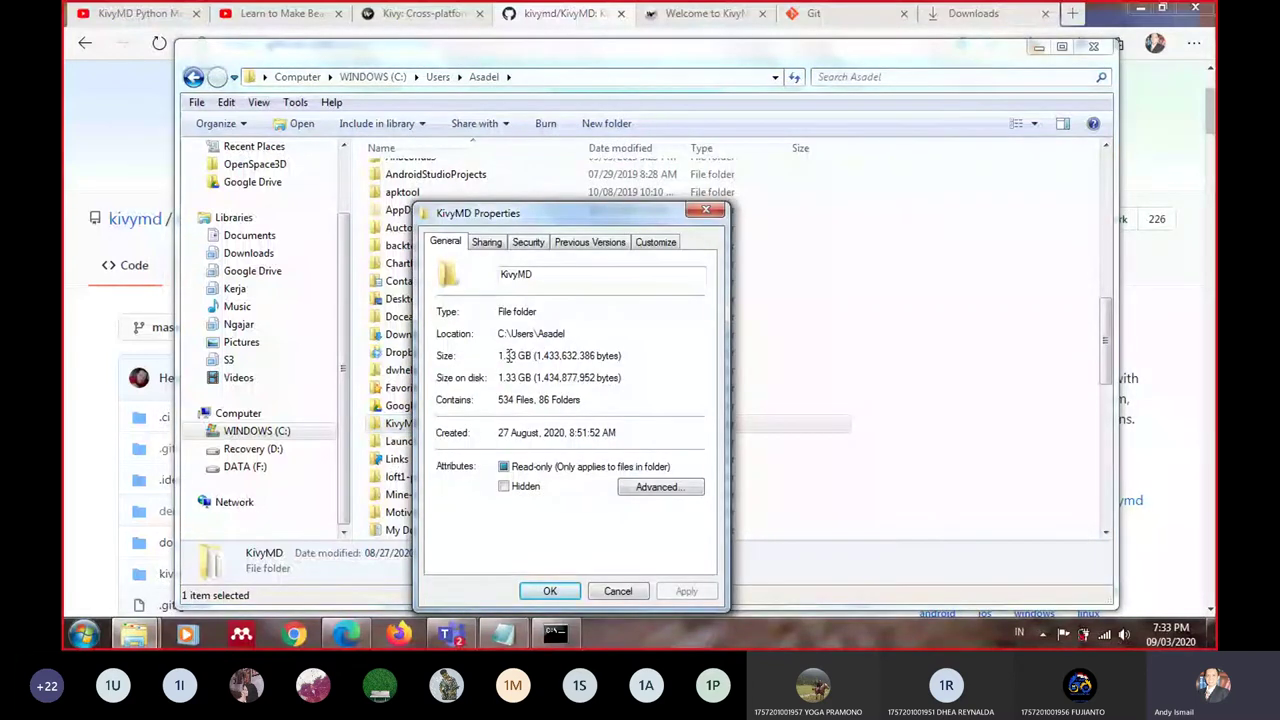
{"action": "left_click", "coordinate": [714, 214]}
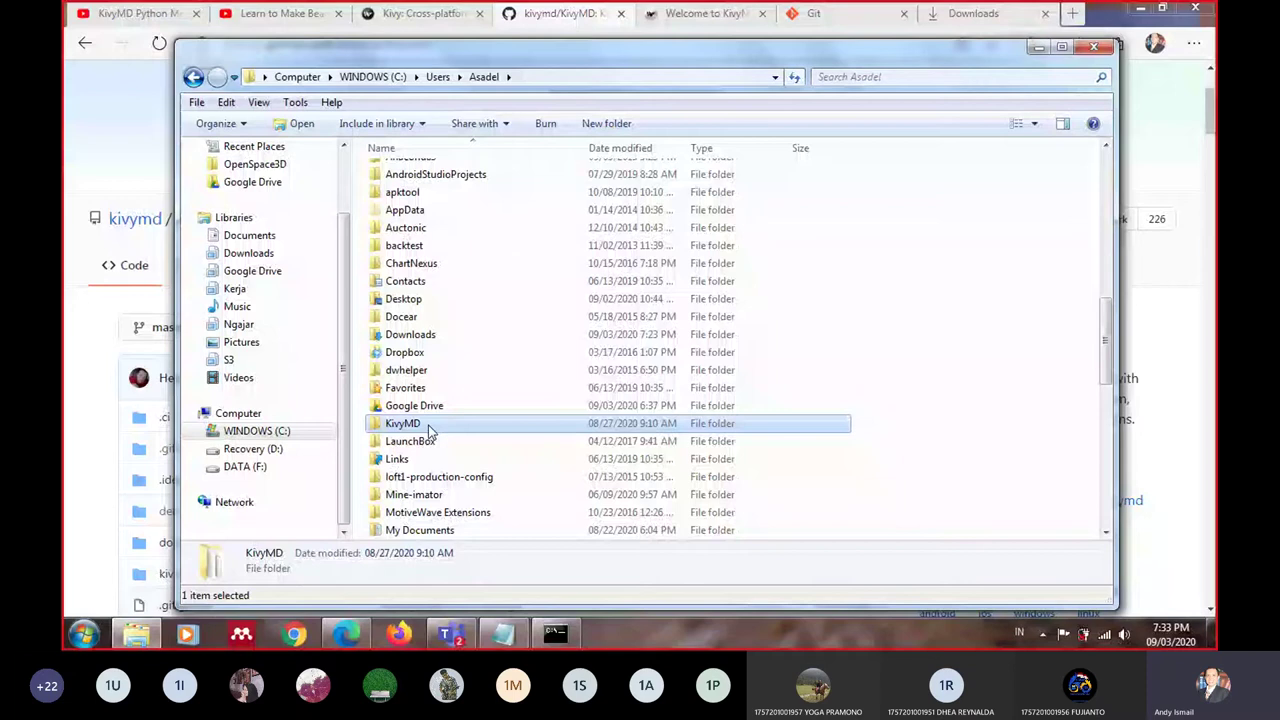
Open KivyMD and check the kivymd subfolder's properties: 4.23 MB, 122 files, 17 folders
{"action": "double_click", "coordinate": [430, 428]}
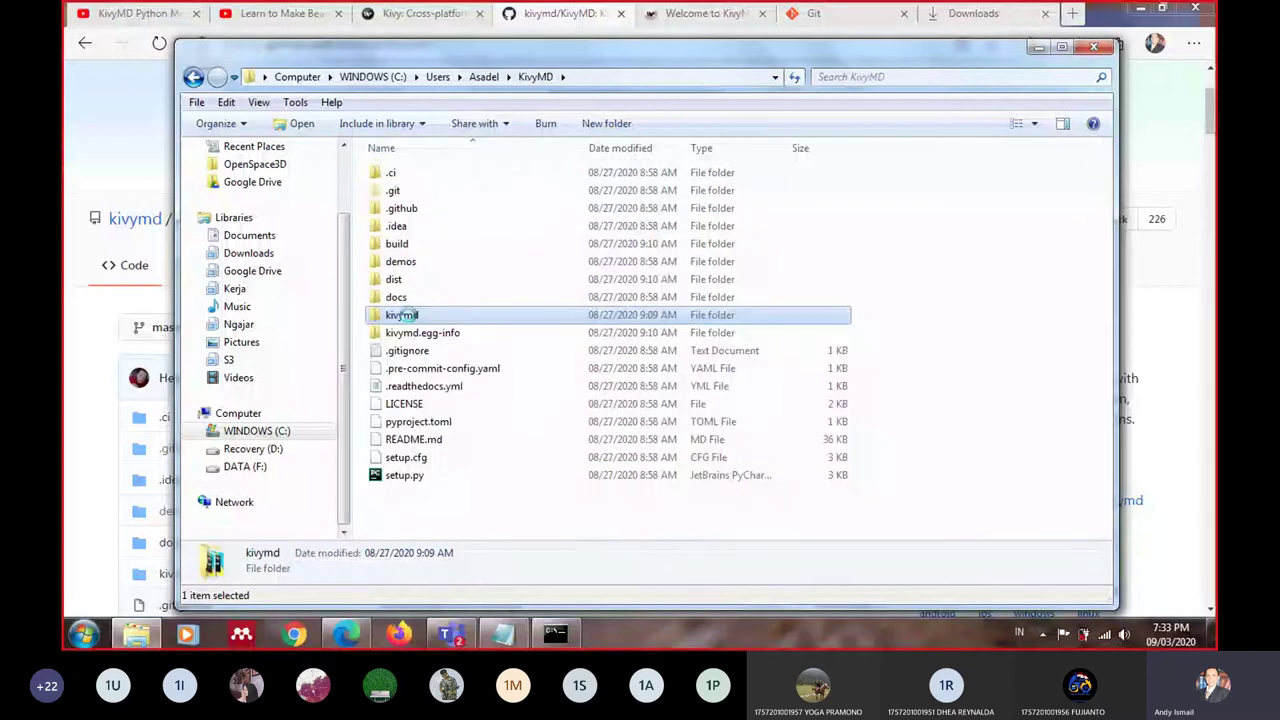
{"action": "right_click", "coordinate": [408, 315]}
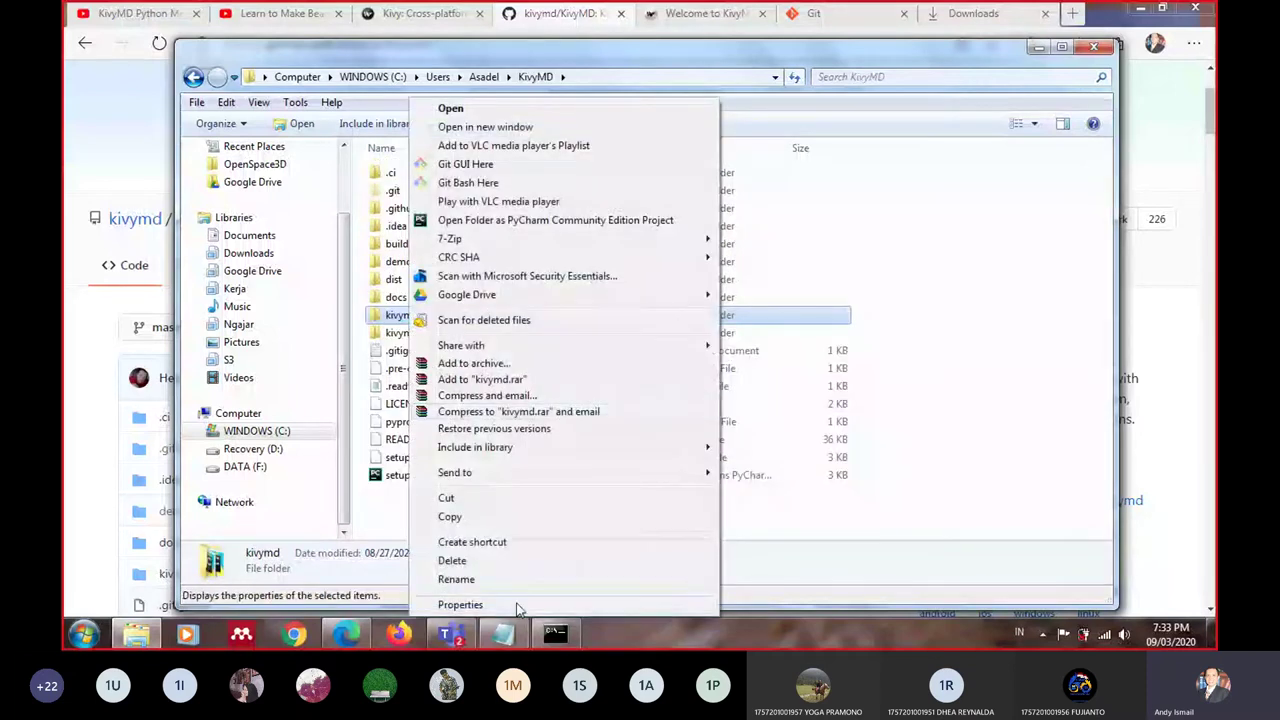
{"action": "left_click", "coordinate": [517, 604]}
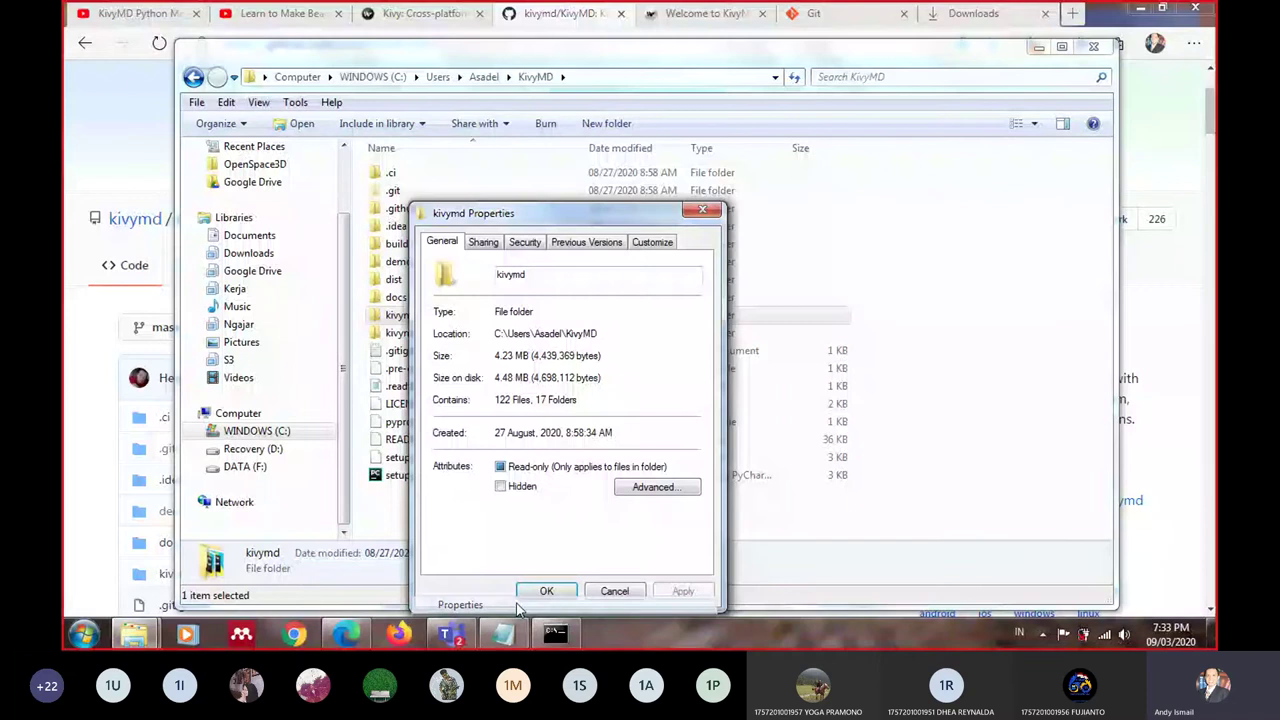
{"action": "left_click", "coordinate": [530, 592]}
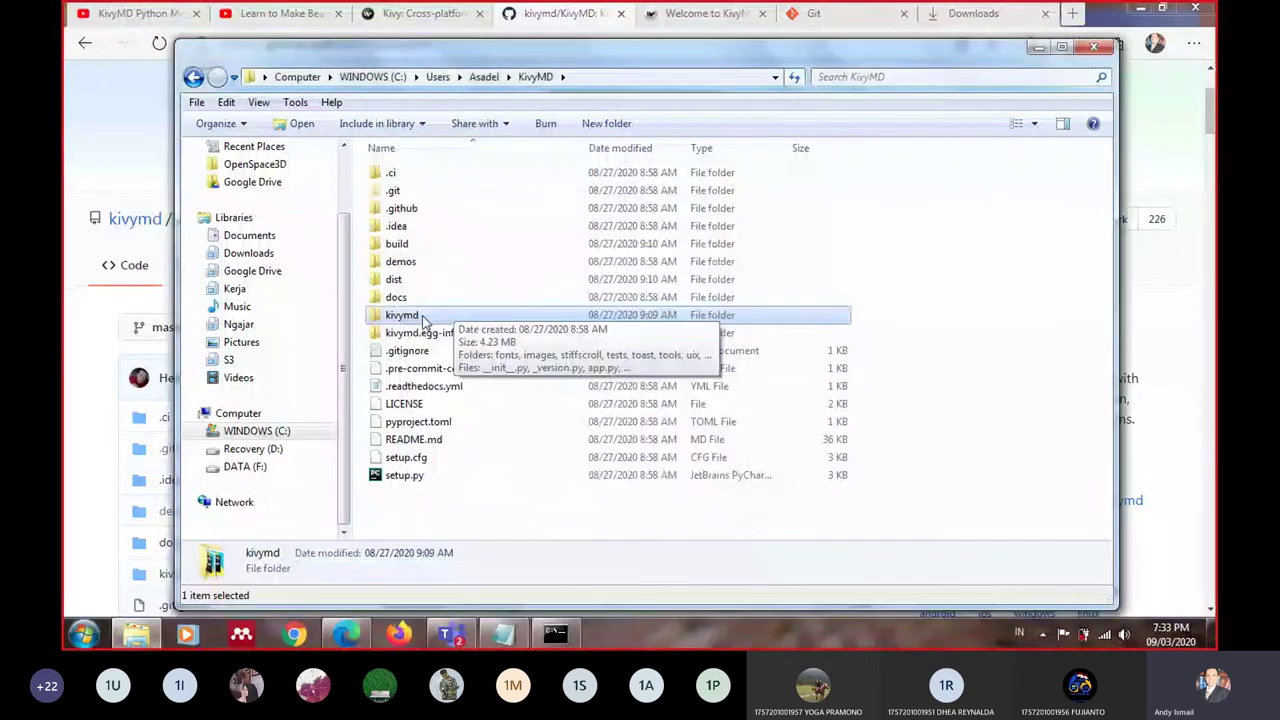
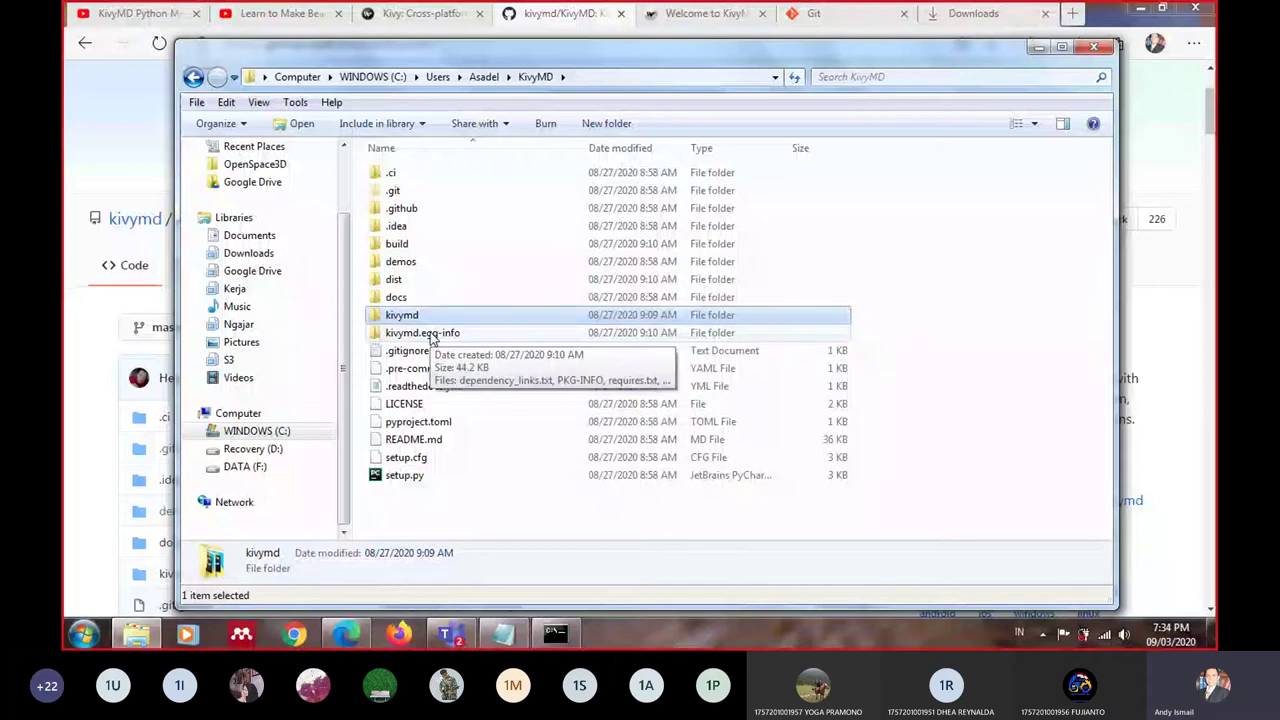
Select all 18 items in the KivyMD folder, then clear the selection
{"action": "left_click", "coordinate": [443, 509]}
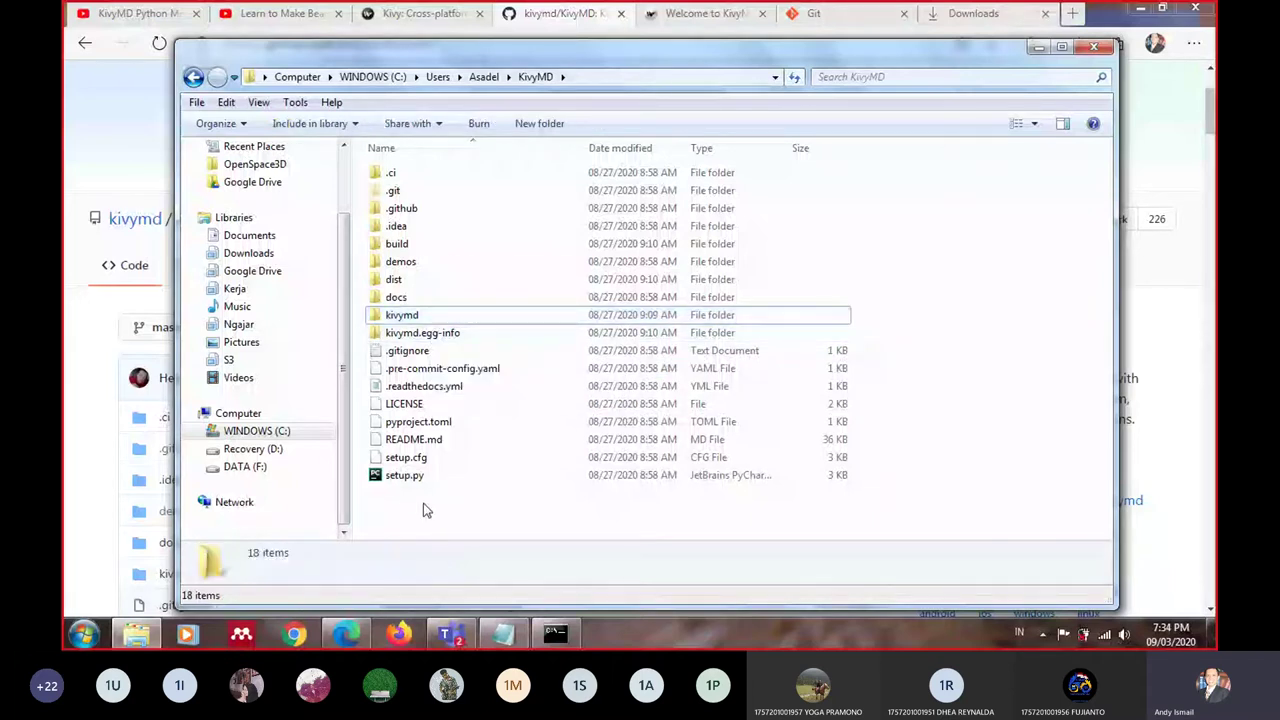
{"action": "left_click_drag", "start_coordinate": [423, 505], "coordinate": [400, 183]}
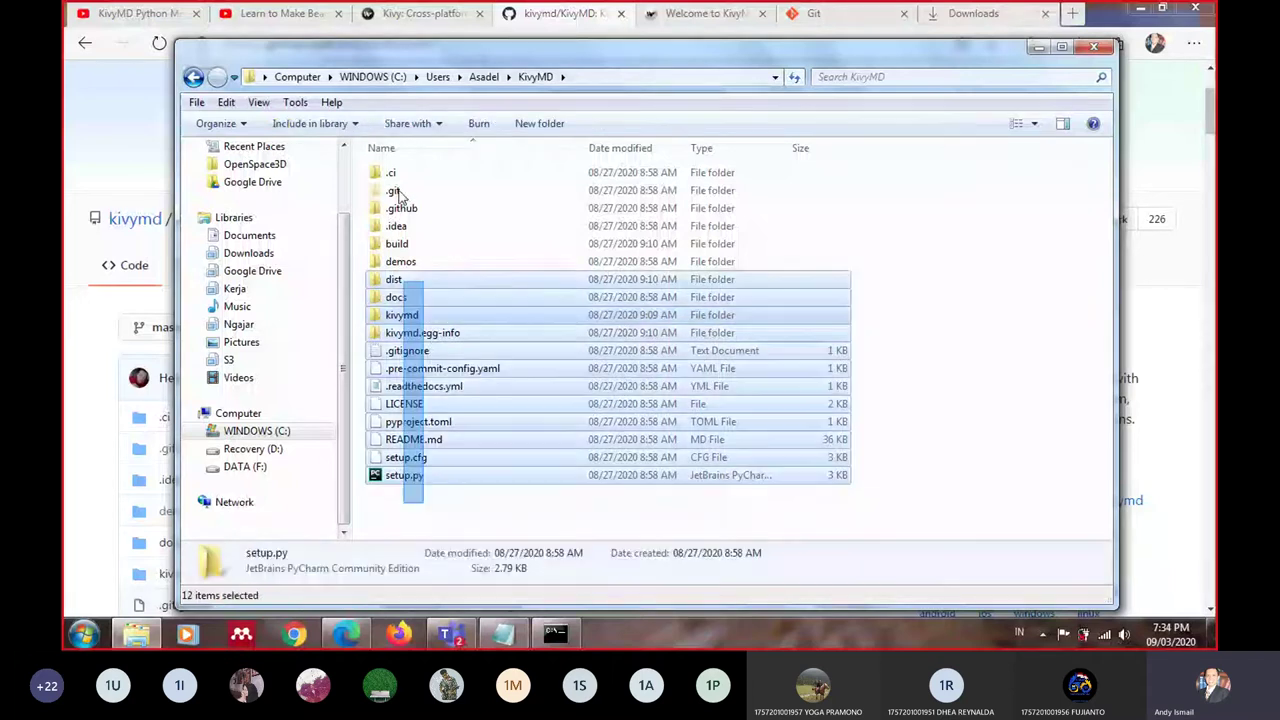
{"action": "left_click", "coordinate": [449, 506]}
Scroll through the GitHub KivyMD repository page, then bring the KivyMD folder window back
{"action": "left_click", "coordinate": [86, 438]}
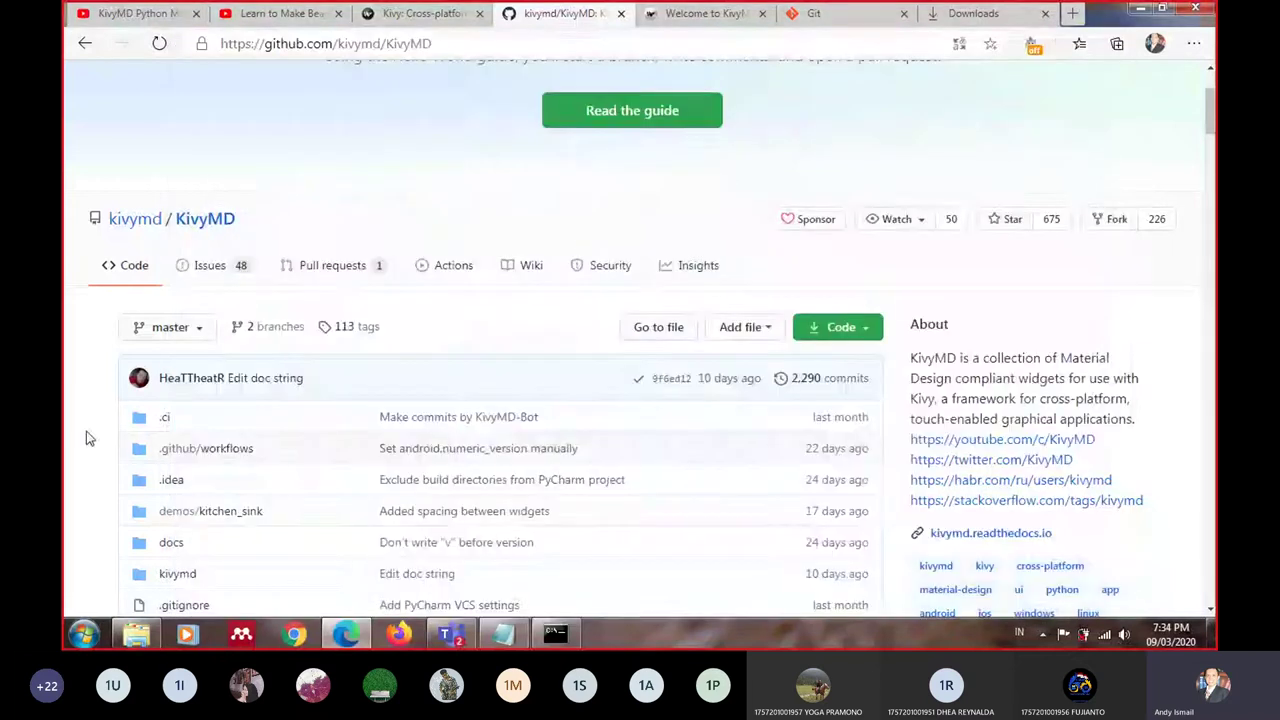
{"action": "scroll", "coordinate": [86, 438], "scroll_direction": "down", "scroll_amount": 3}
{"action": "scroll", "coordinate": [90, 443], "scroll_direction": "up", "scroll_amount": 2}
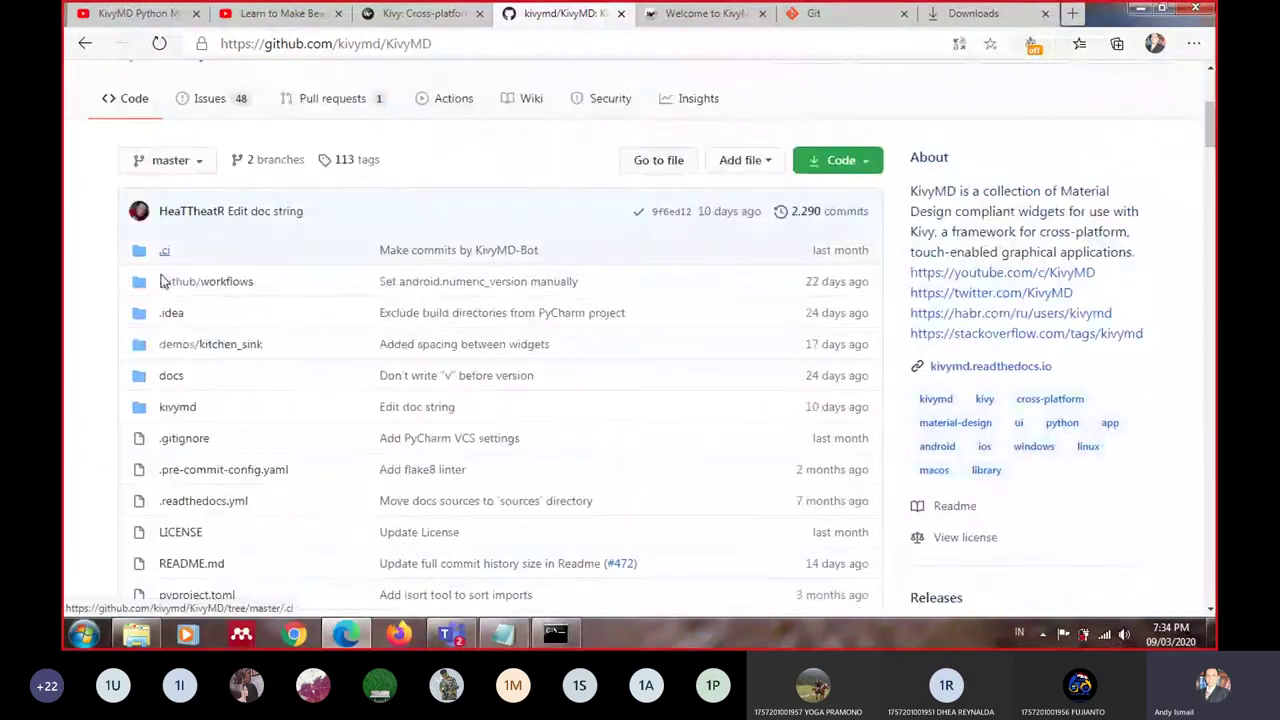
{"action": "scroll", "coordinate": [150, 350], "scroll_direction": "down", "scroll_amount": 3}
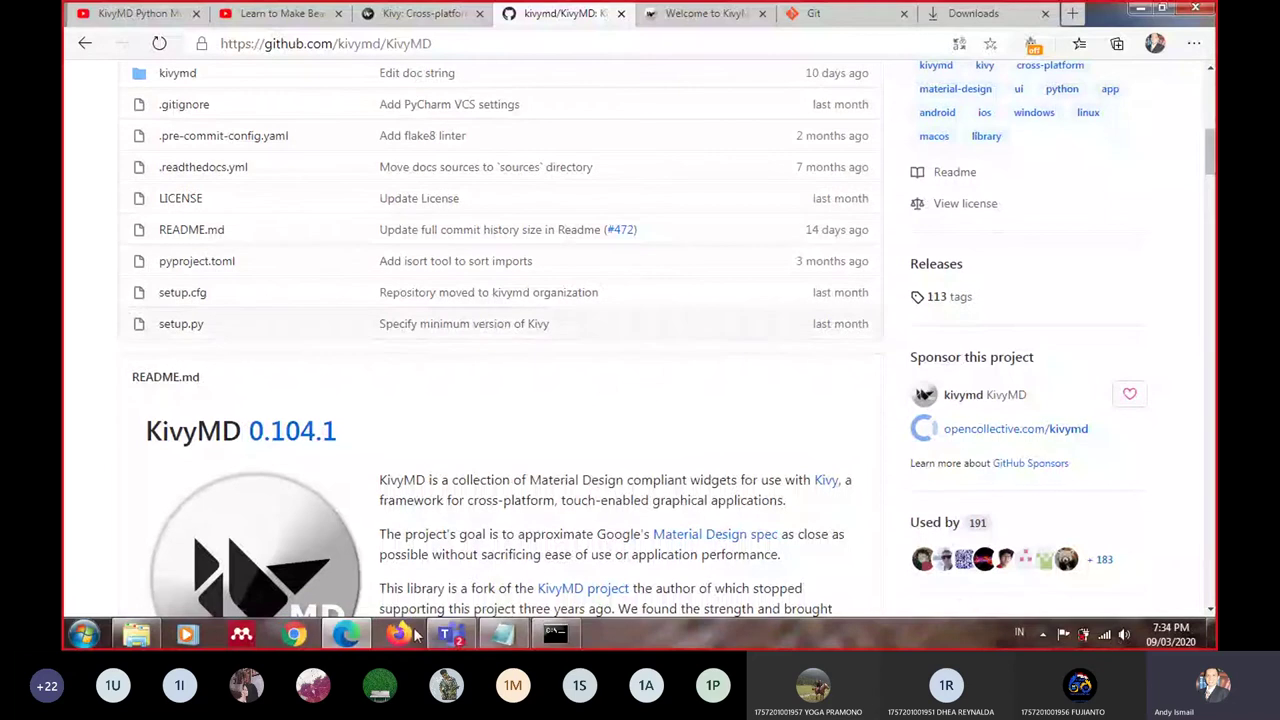
{"action": "left_click", "coordinate": [140, 636]}
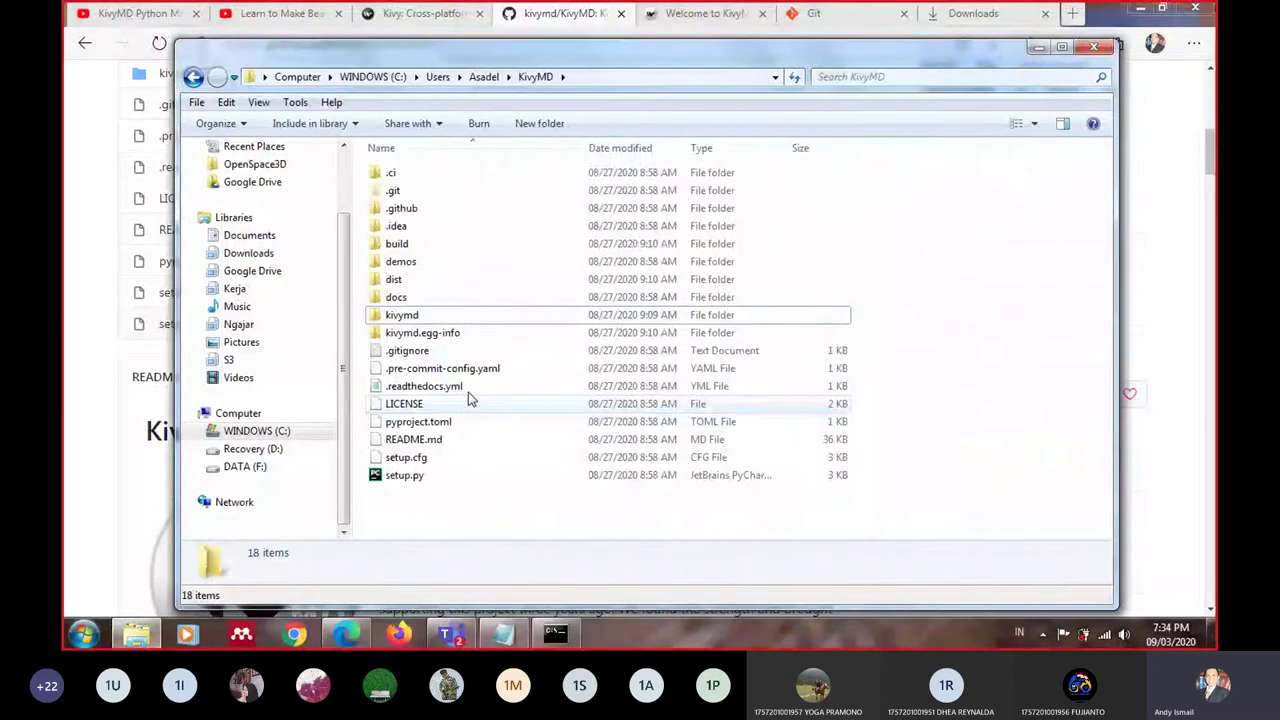
Move the KivyMD folder window to the right and select the .ci folder and setup.py
{"action": "mouse_move", "coordinate": [423, 23]}
{"action": "left_mouse_down"}
{"action": "mouse_move", "coordinate": [636, 5]}
{"action": "mouse_move", "coordinate": [625, 30]}
{"action": "left_mouse_up"}
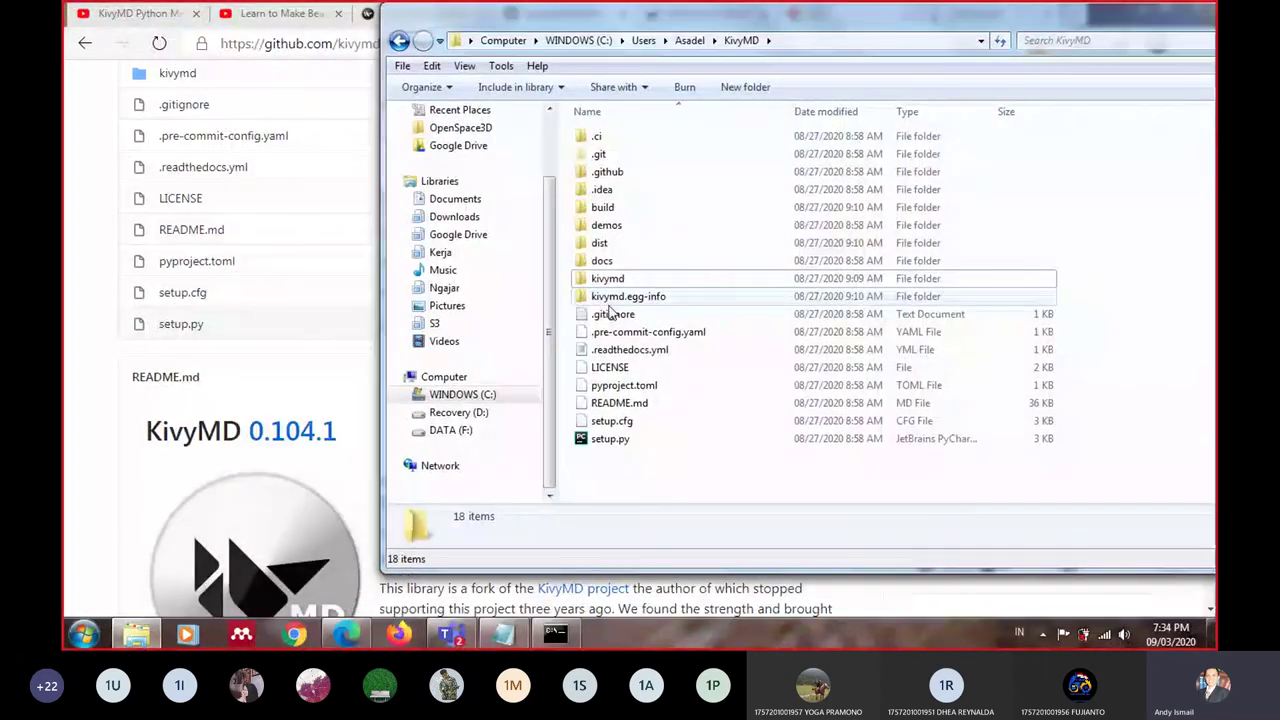
{"action": "key", "text": "Home"}
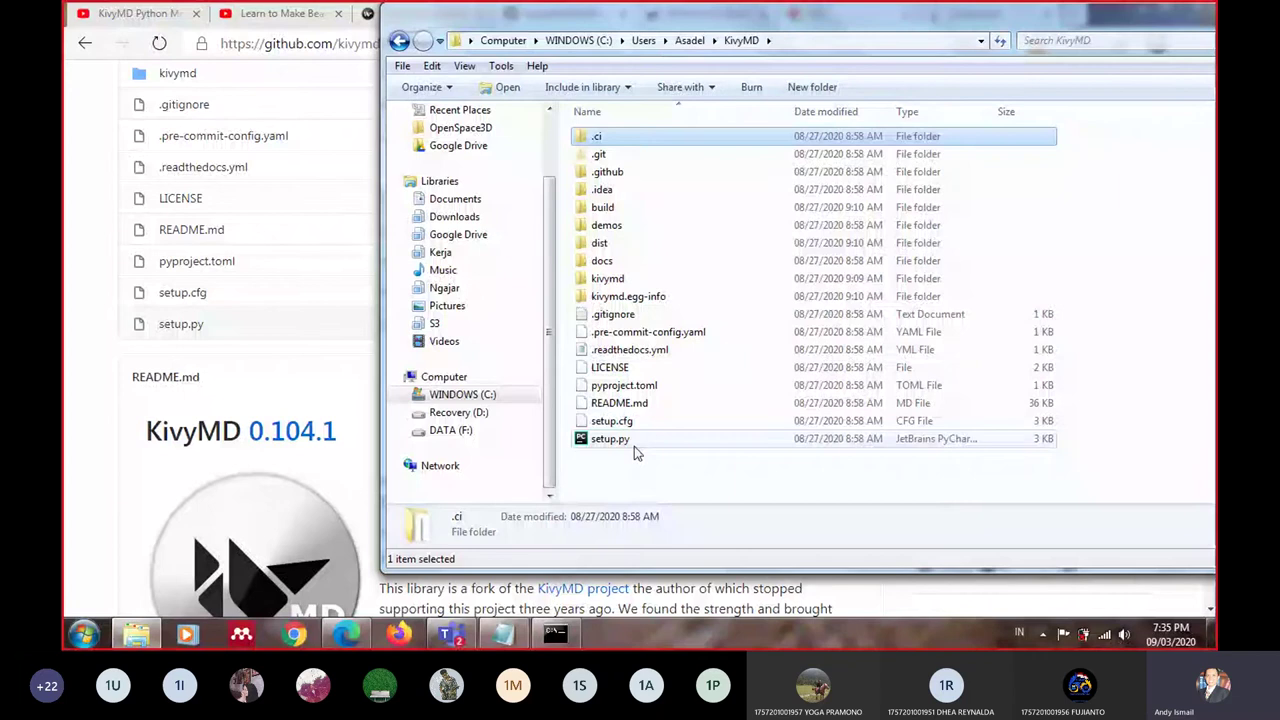
{"action": "left_click", "coordinate": [634, 444]}
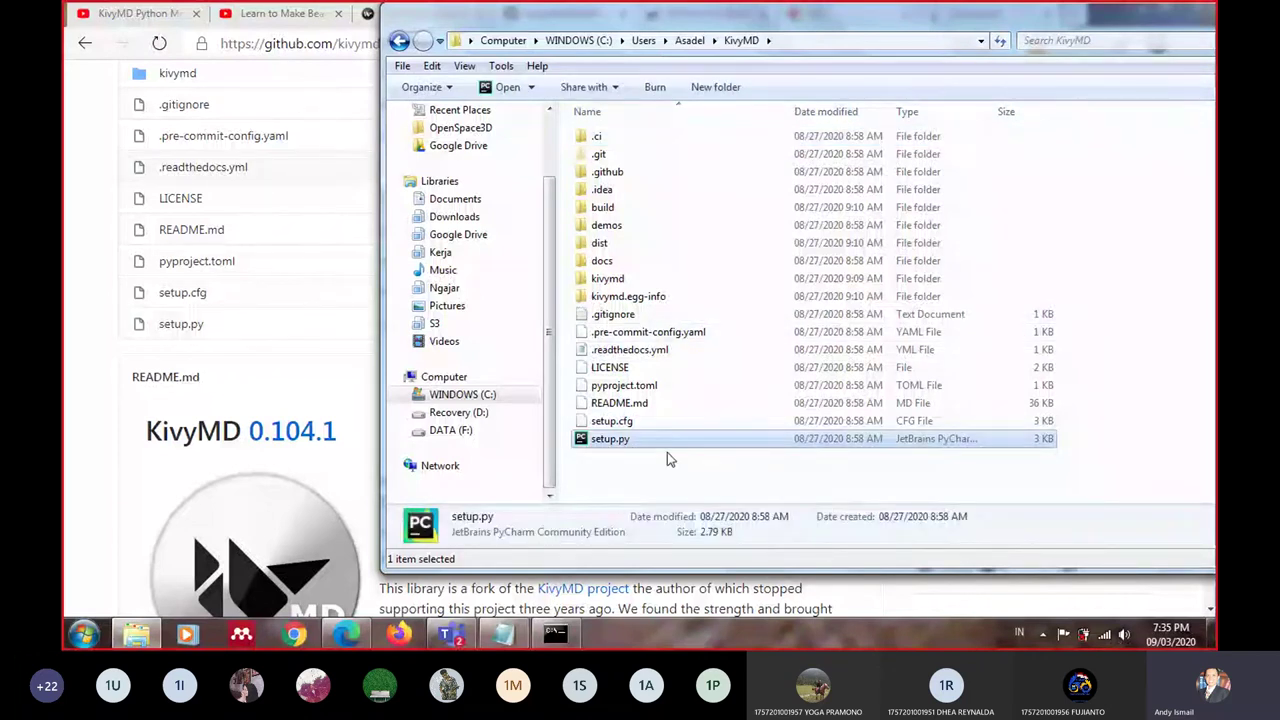
{"action": "left_click", "coordinate": [646, 484]}
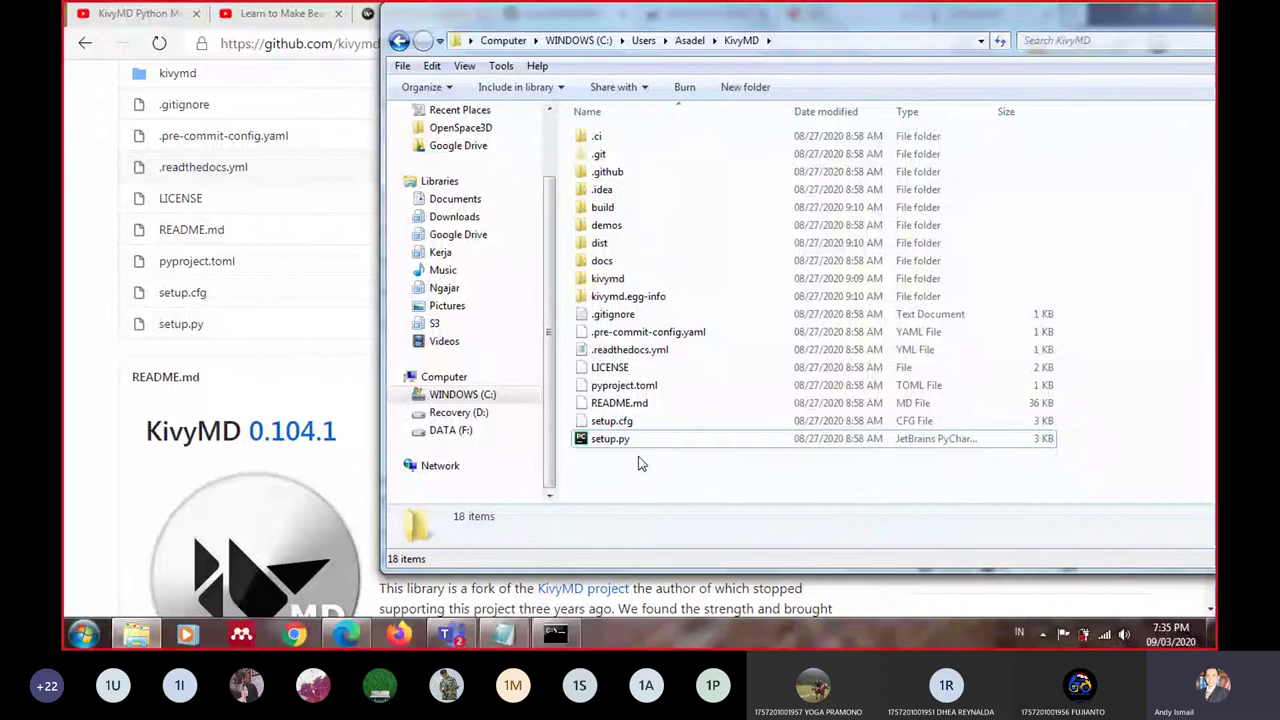
{"action": "left_click", "coordinate": [647, 449]}
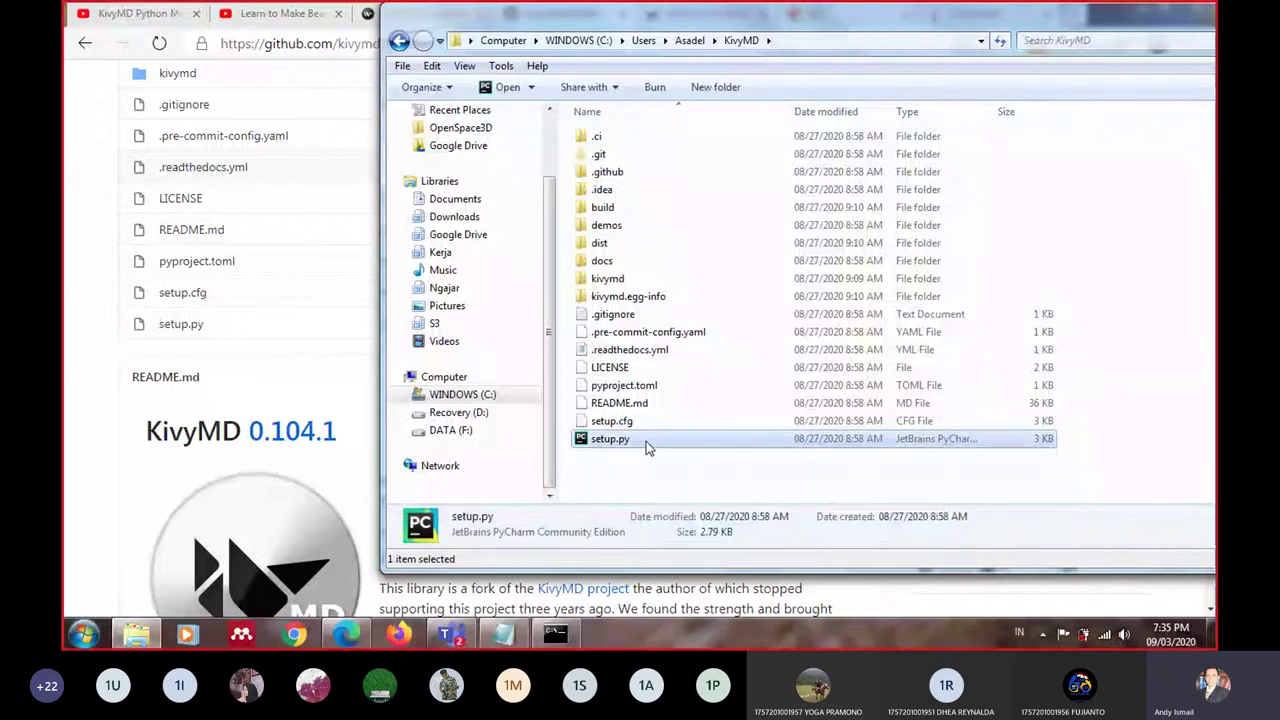
{"action": "left_click", "coordinate": [645, 472]}
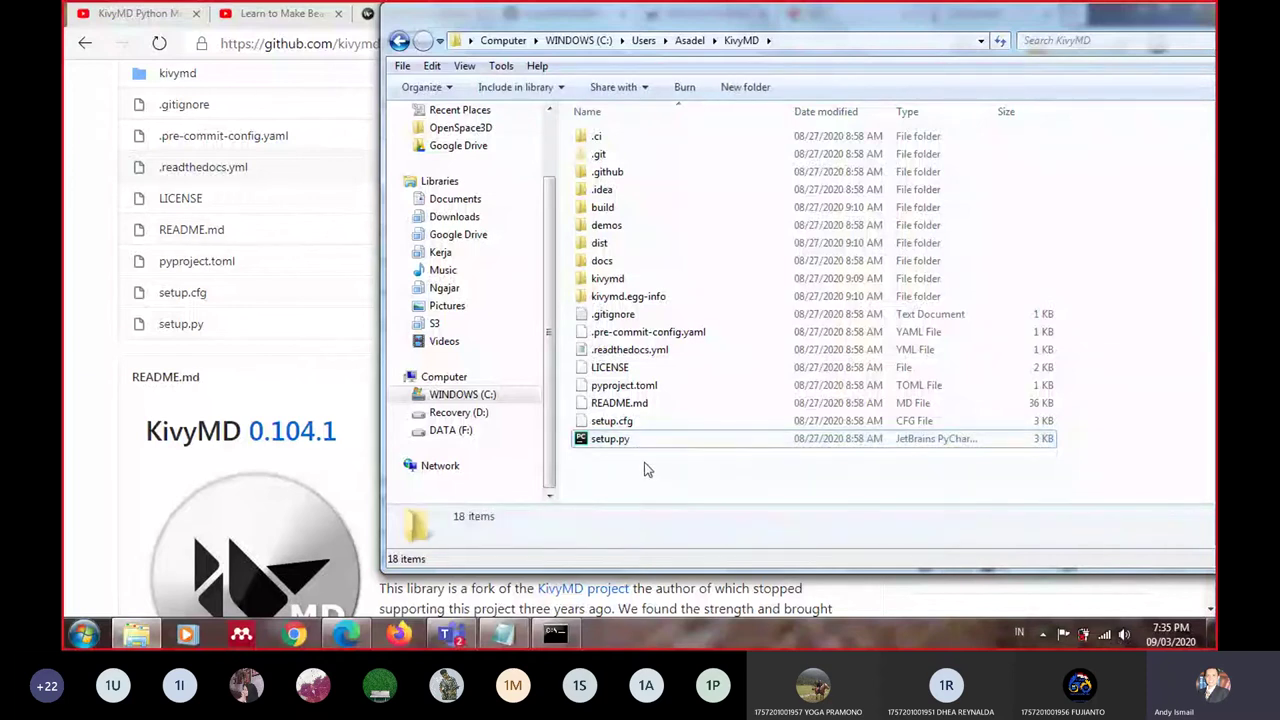
Select the kivymd folder and open it
{"action": "mouse_move", "coordinate": [650, 444]}
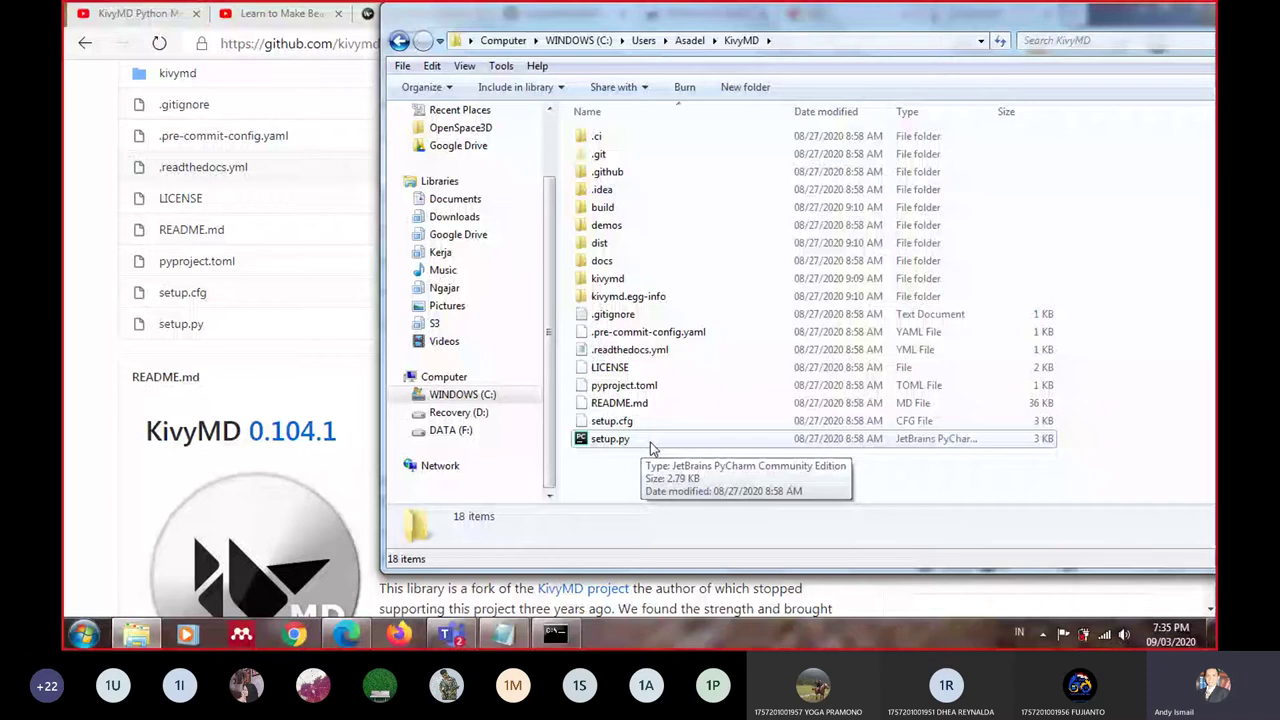
{"action": "left_click", "coordinate": [630, 284]}
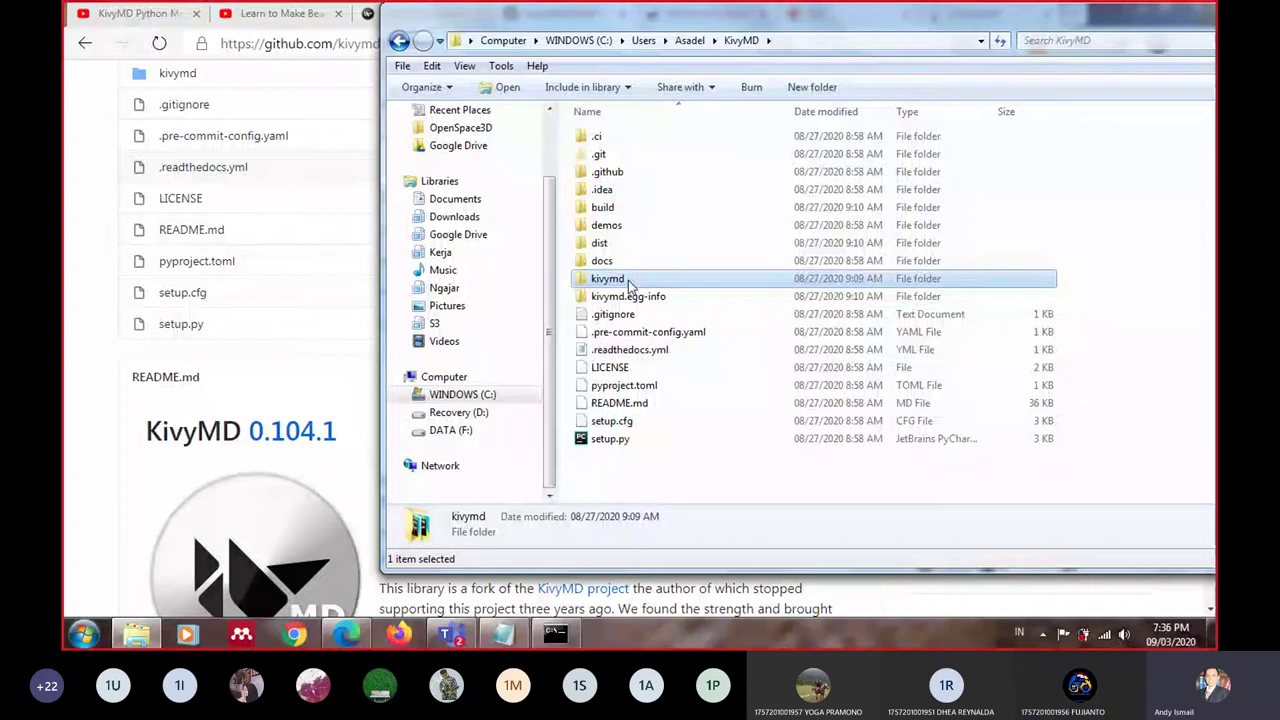
{"action": "double_click", "coordinate": [630, 285]}
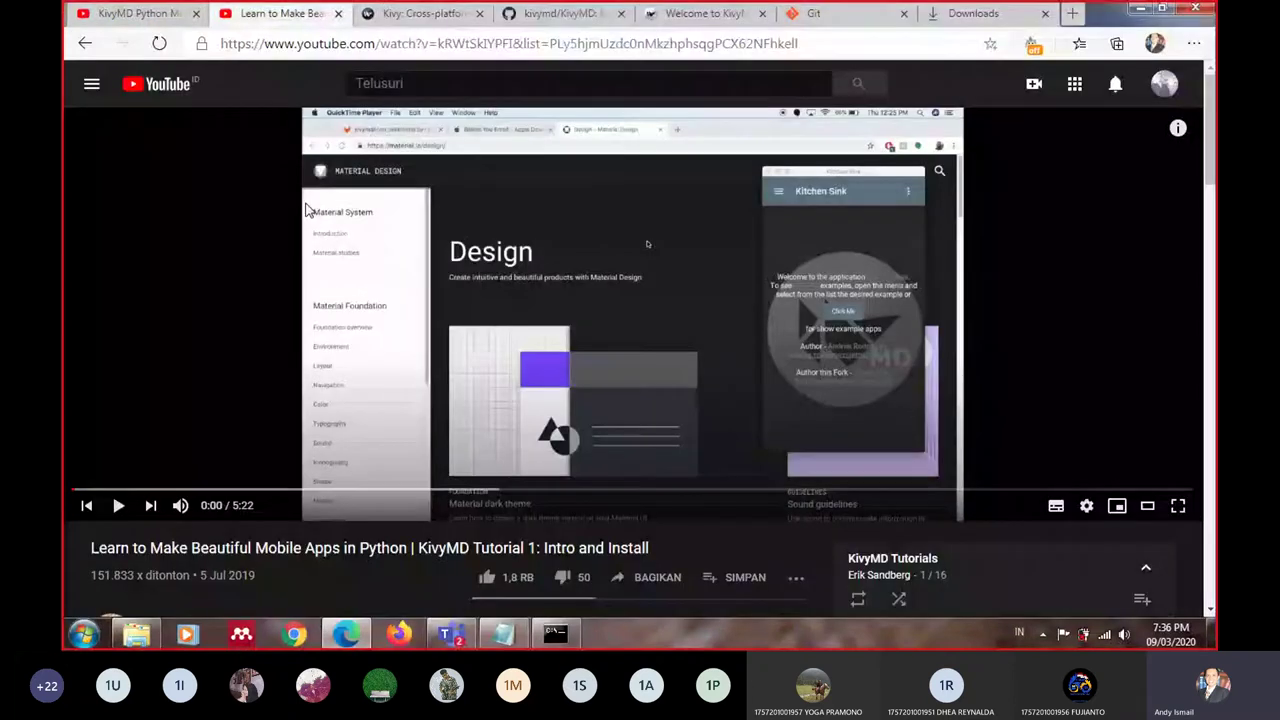
Return to the tutorial author's channel page and close the floating miniplayer
{"action": "scroll", "coordinate": [349, 568], "scroll_direction": "down", "scroll_amount": 4}
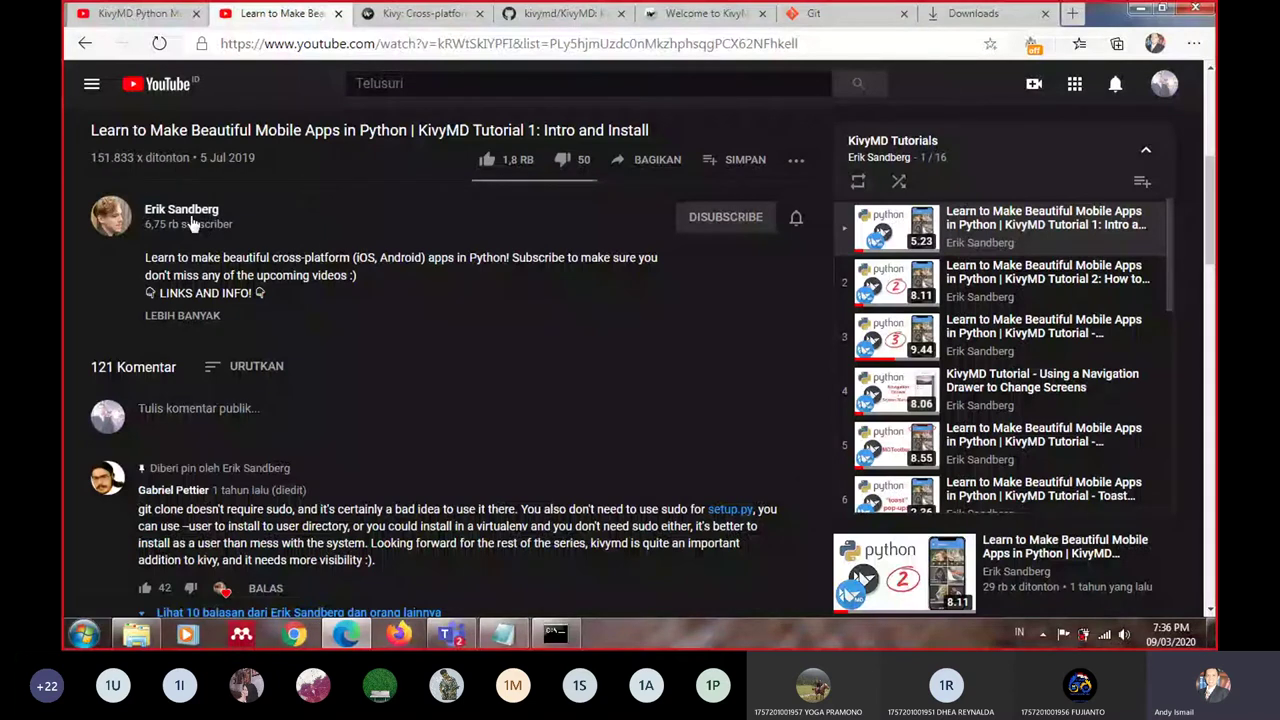
{"action": "left_click", "coordinate": [85, 46]}
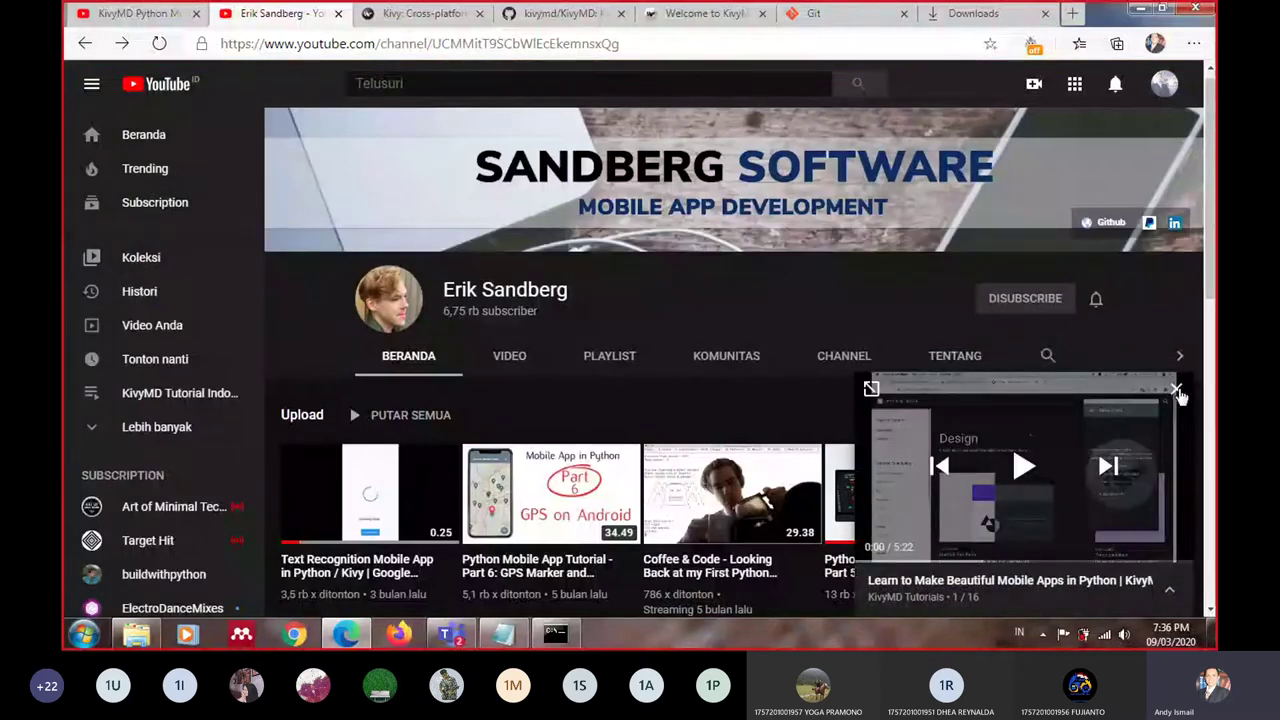
{"action": "left_click", "coordinate": [1177, 391]}
Open and pause the Part 5 Deploying to Android video, then go back to the channel
{"action": "scroll", "coordinate": [778, 520], "scroll_direction": "down", "scroll_amount": 3}
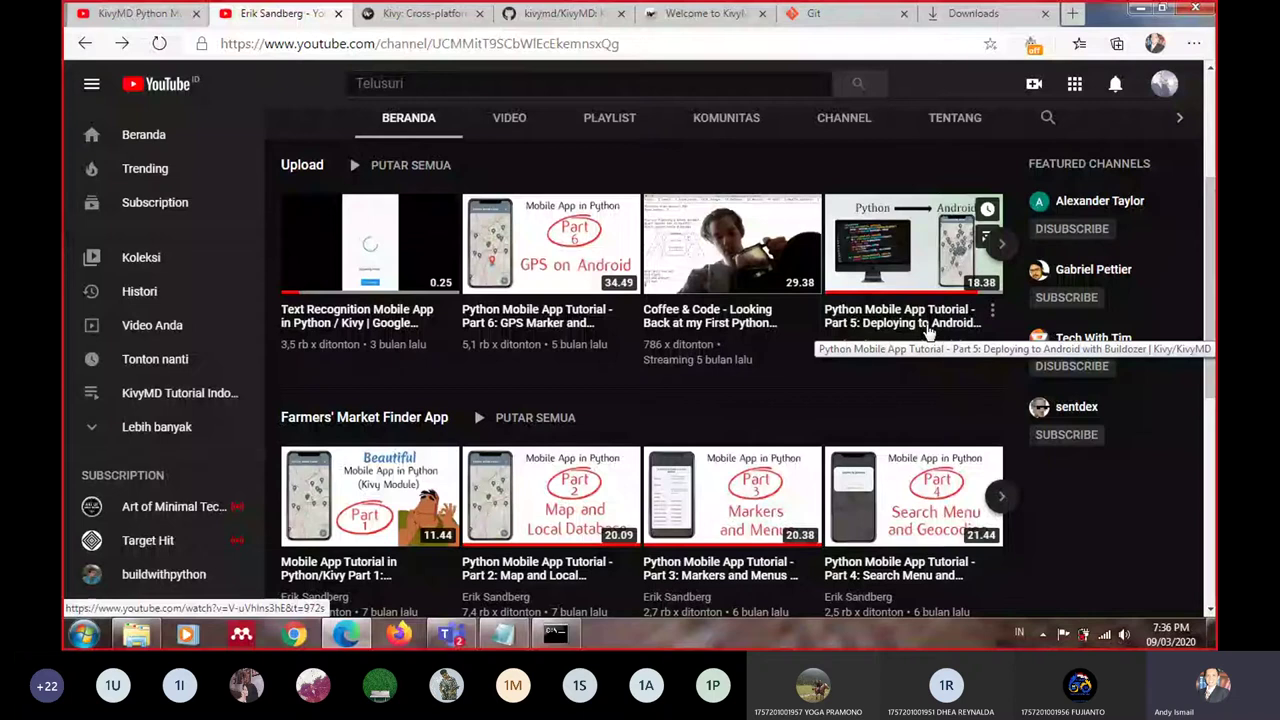
{"action": "left_click", "coordinate": [928, 333]}
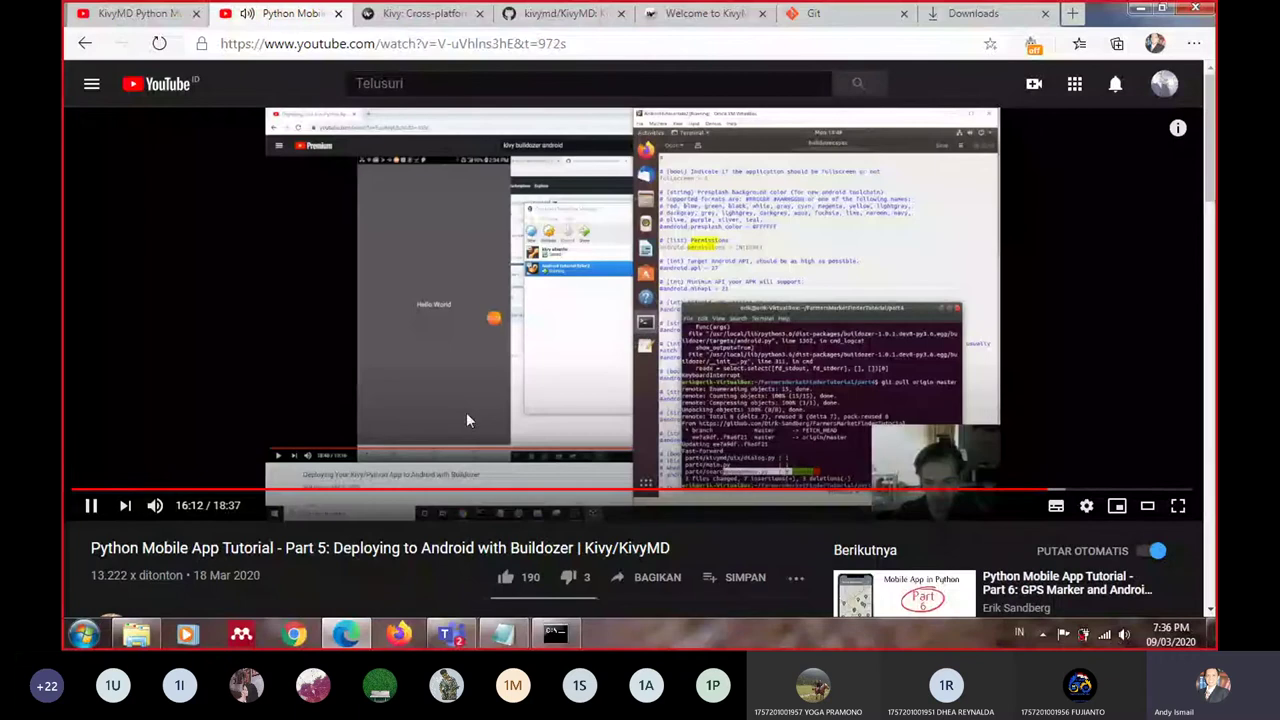
{"action": "left_click", "coordinate": [446, 472]}
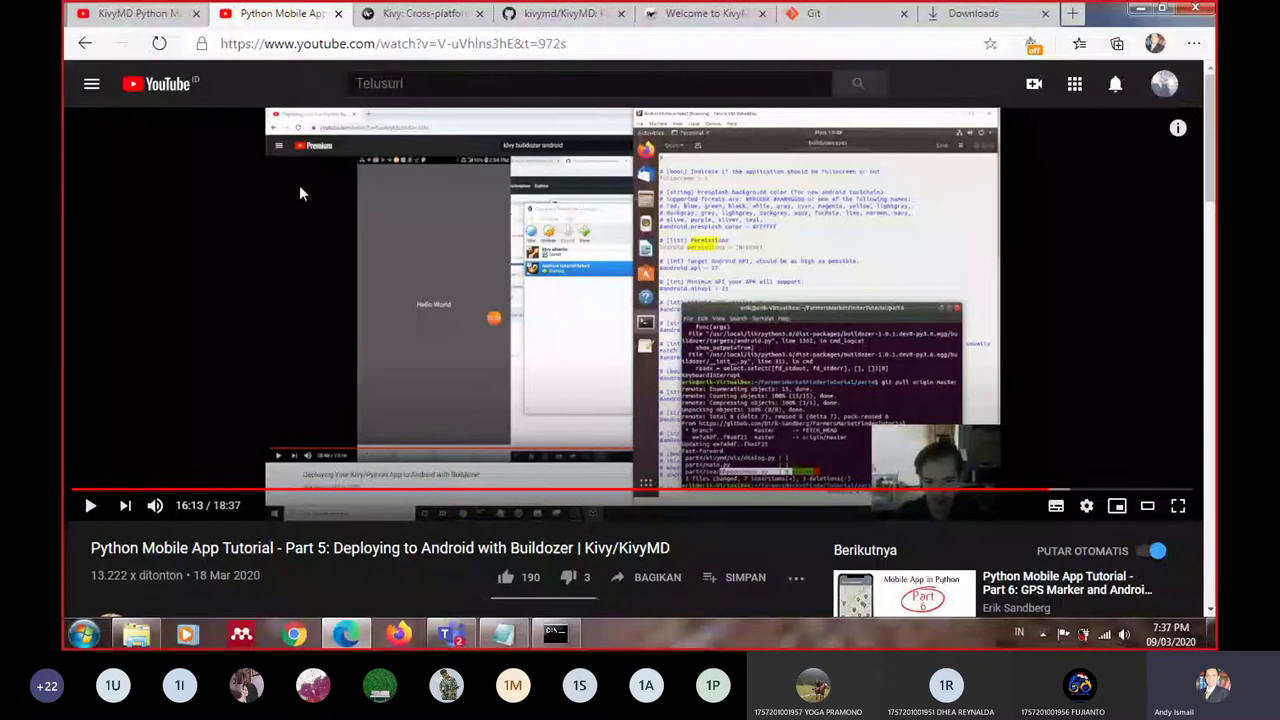
{"action": "left_click", "coordinate": [84, 47]}
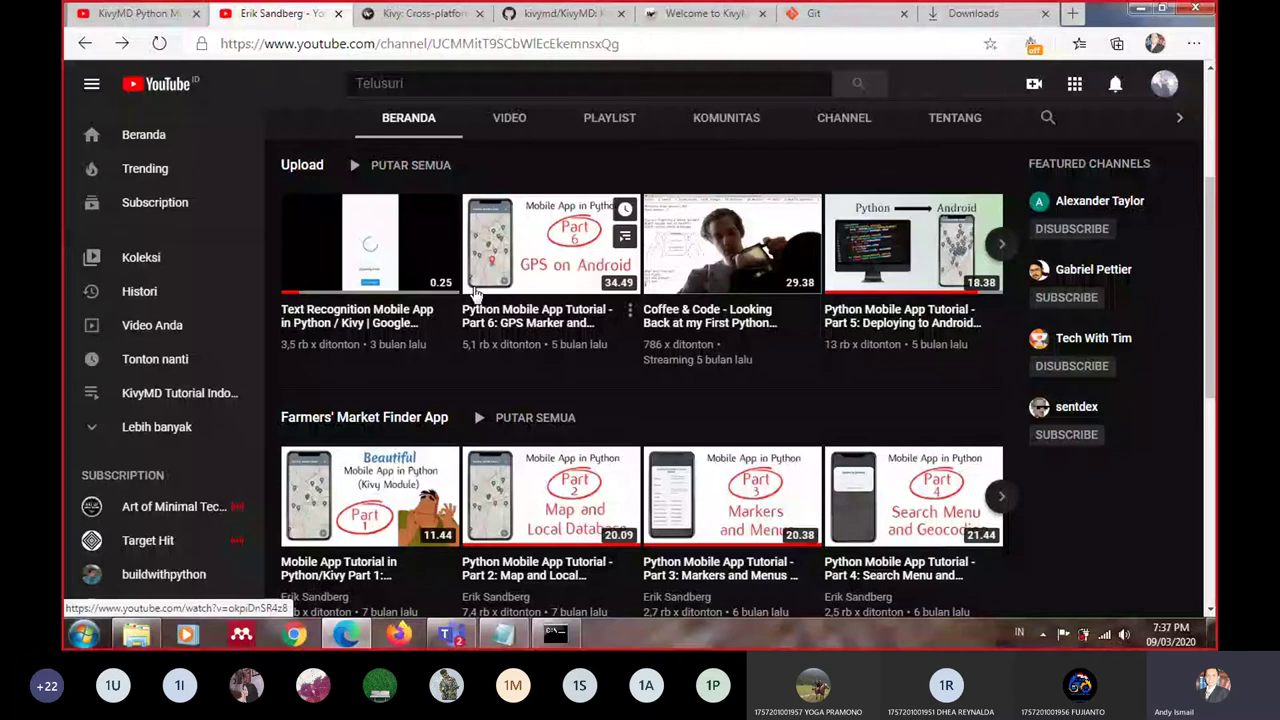
Scroll through the Farmers' Market and iOS app rows, then switch to the KivyMD folder window
{"action": "scroll", "coordinate": [476, 290], "scroll_direction": "down", "scroll_amount": 3}
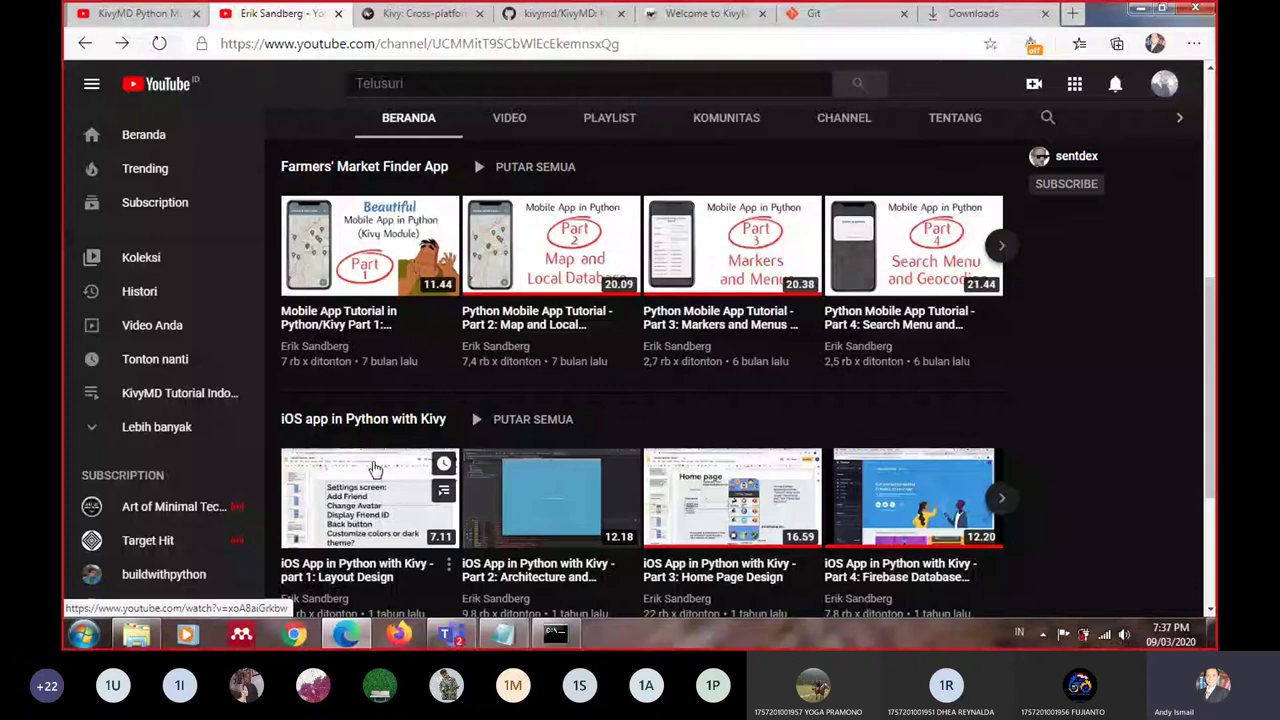
{"action": "scroll", "coordinate": [375, 468], "scroll_direction": "down", "scroll_amount": 3}
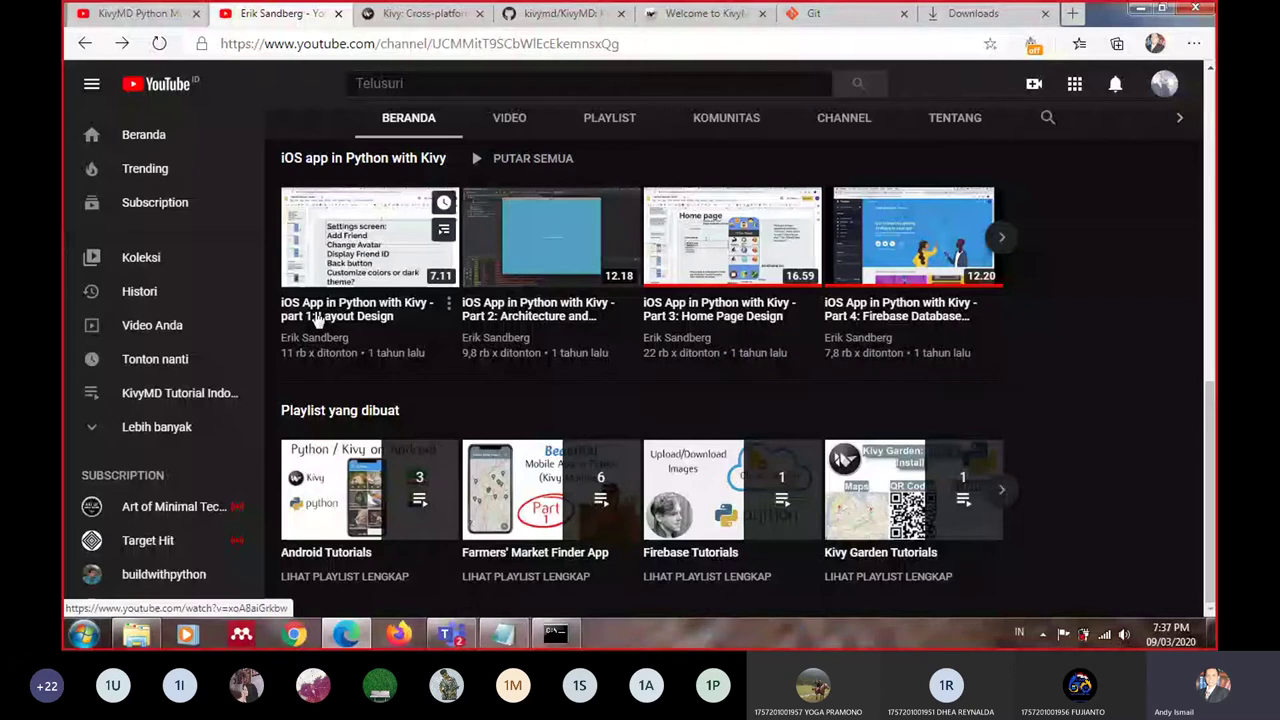
{"action": "key", "text": "alt+Tab"}
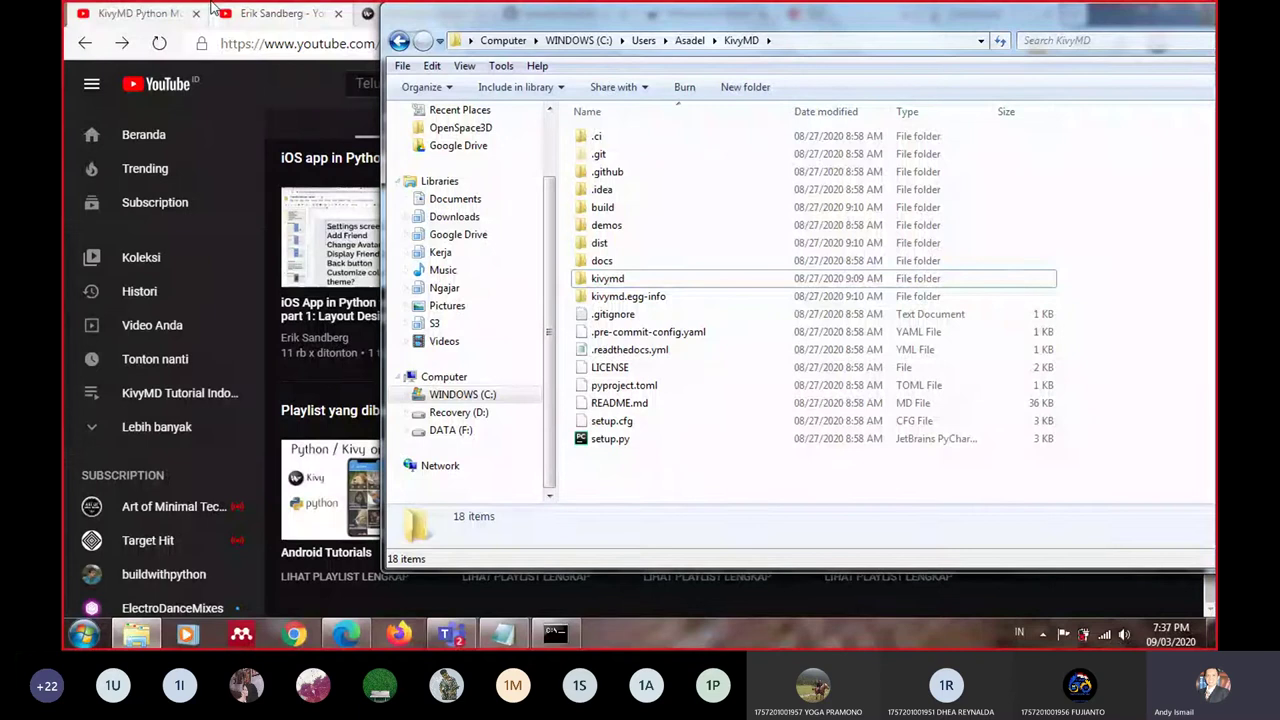
Compare the GitHub KivyMD file list with the local KivyMD folder, selecting setup.py
{"action": "left_click", "coordinate": [372, 13]}
{"action": "left_click", "coordinate": [546, 10]}
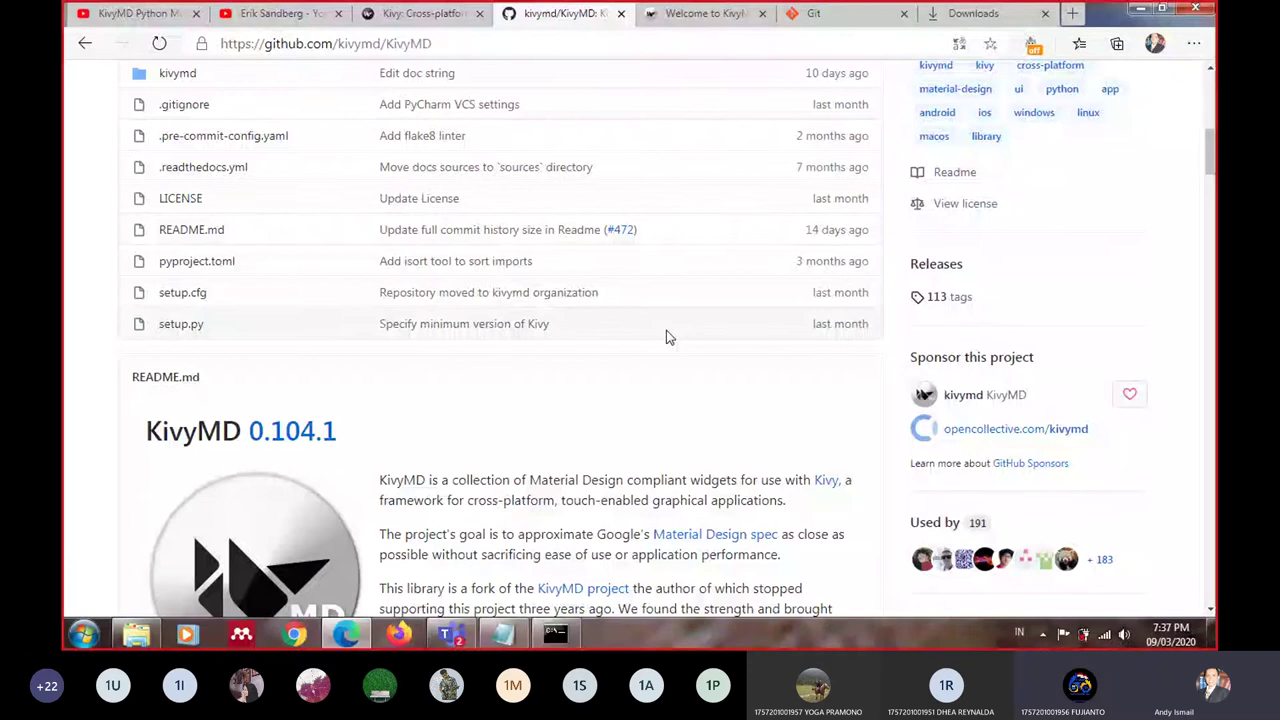
{"action": "scroll", "coordinate": [669, 338], "scroll_direction": "up", "scroll_amount": 4}
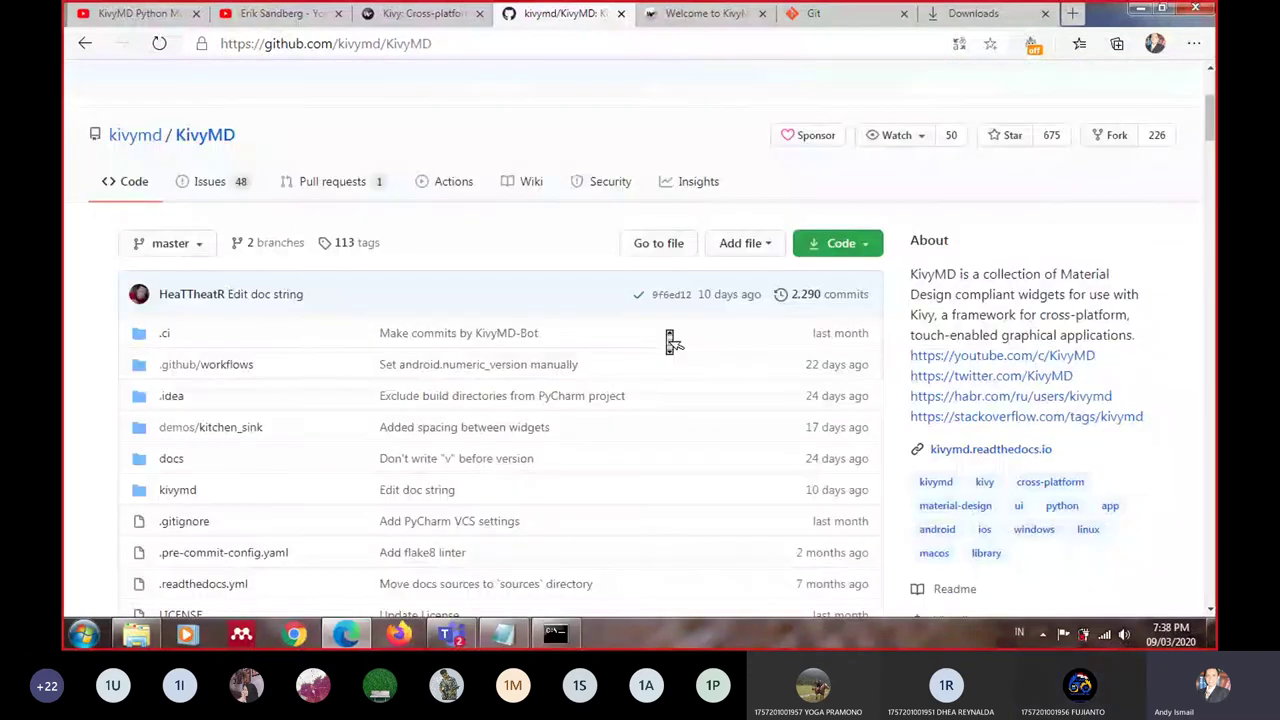
{"action": "scroll", "coordinate": [671, 340], "scroll_direction": "down", "scroll_amount": 2}
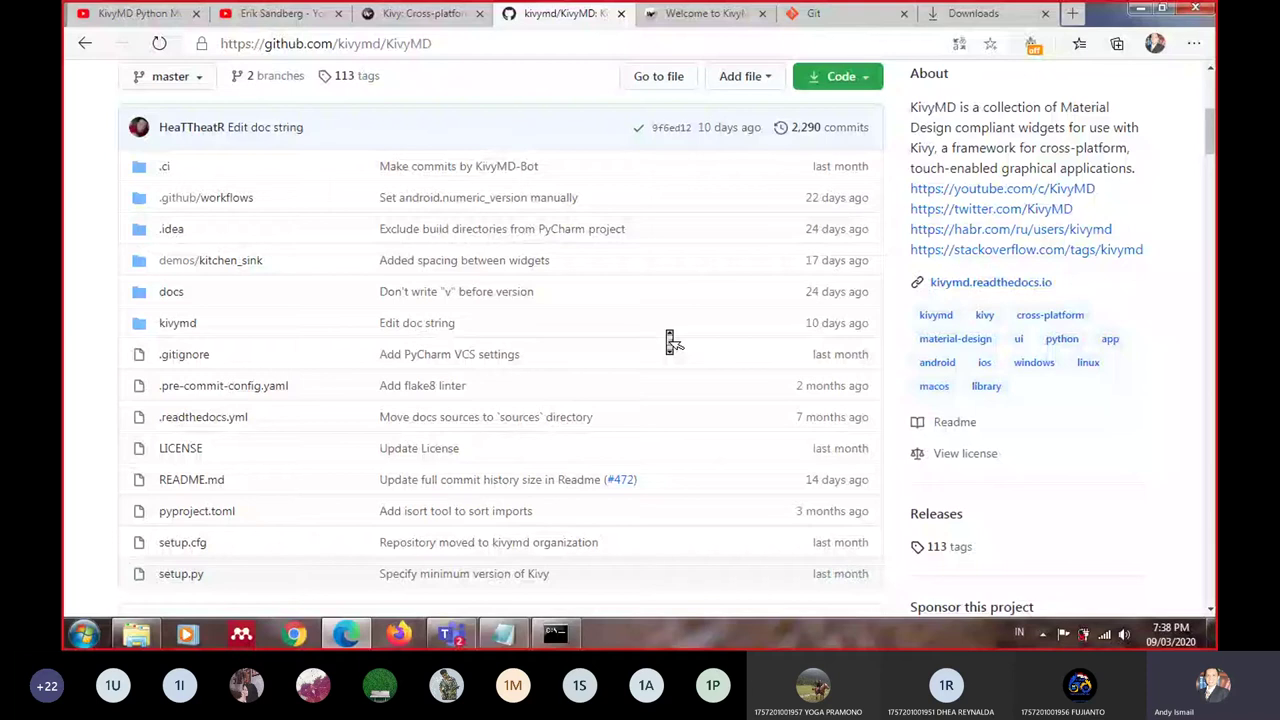
{"action": "key", "text": "alt+Tab"}
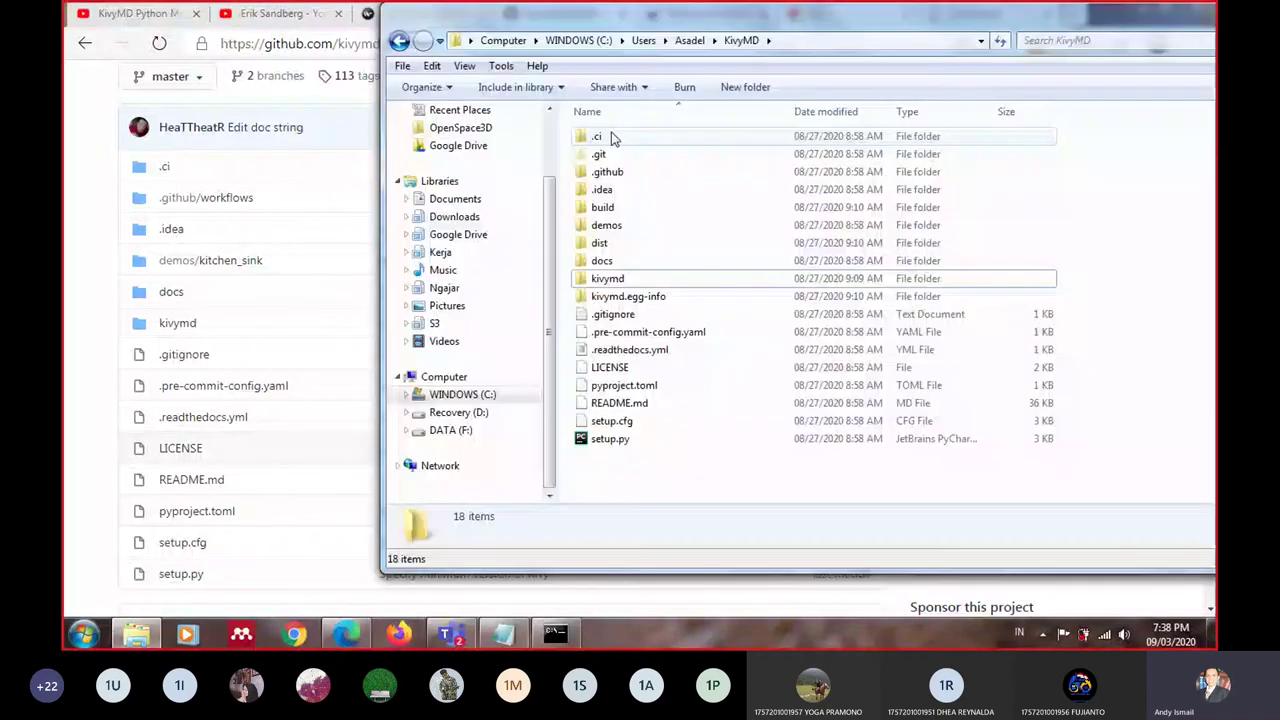
{"action": "left_click", "coordinate": [611, 440]}
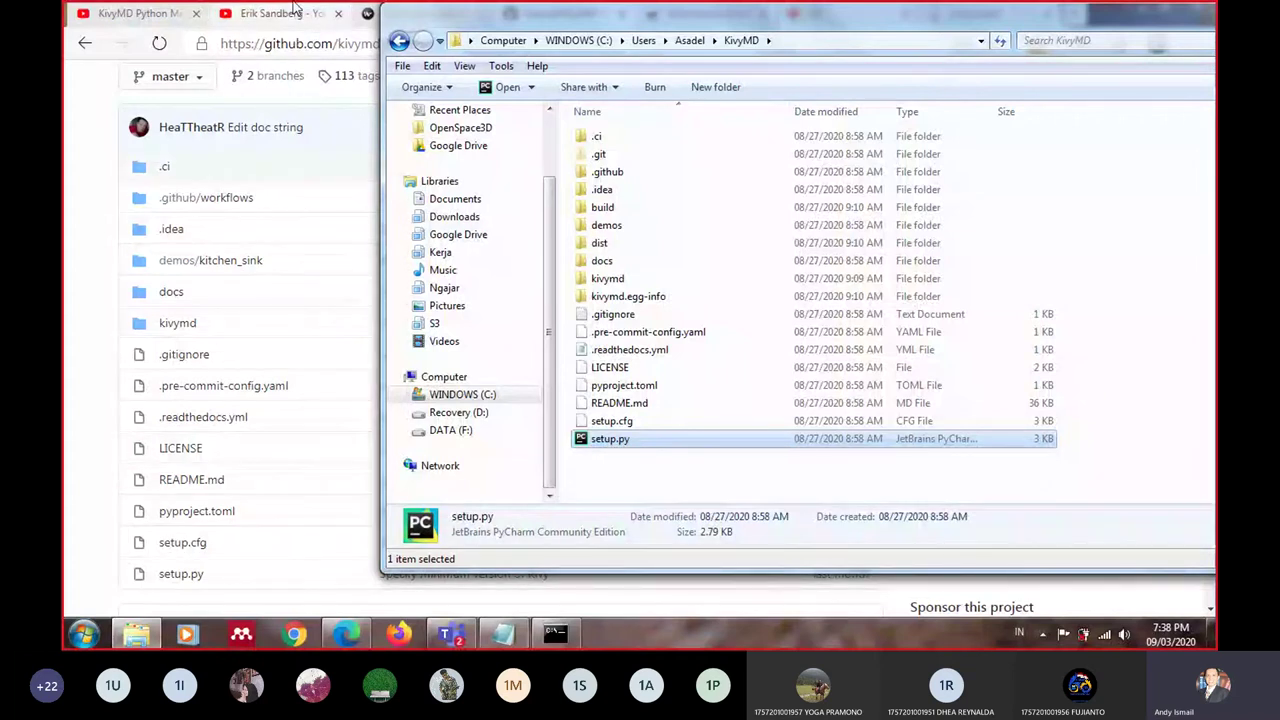
Run a Google search for 'python' from the address bar
{"action": "left_click", "coordinate": [550, 14]}
{"action": "left_click", "coordinate": [552, 40]}
{"action": "type", "text": "py"}
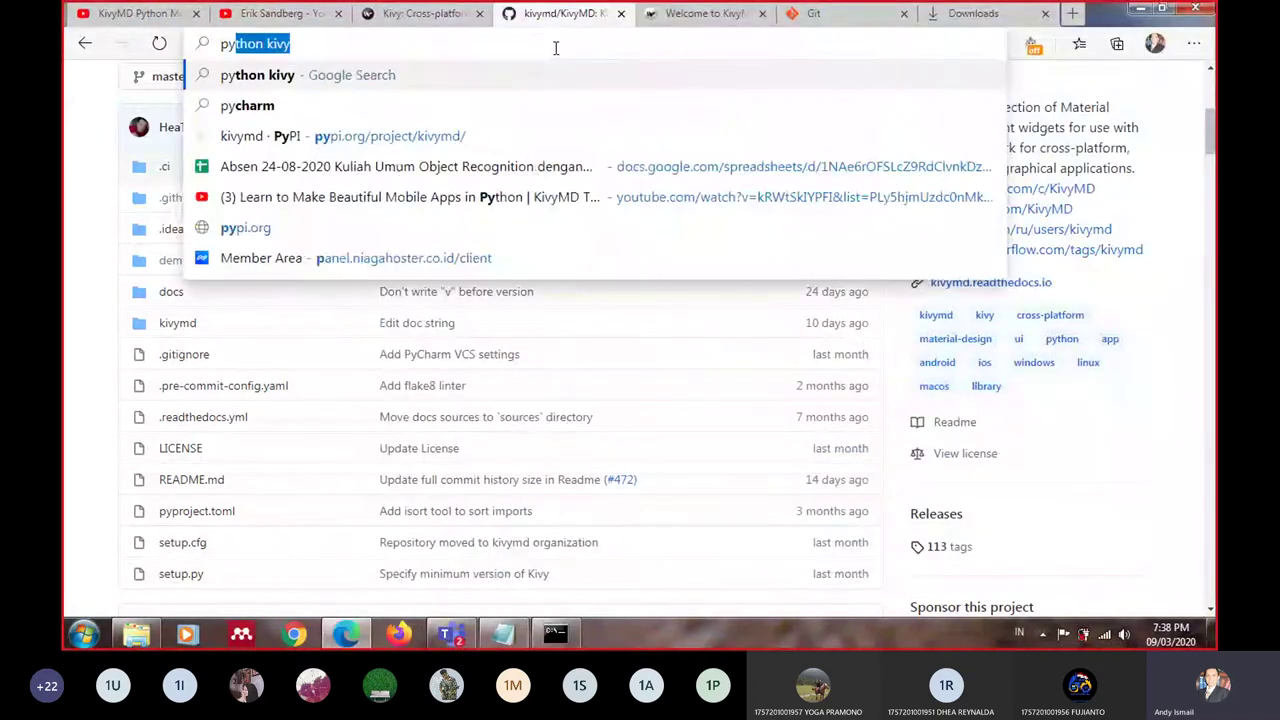
{"action": "type", "text": "th"}
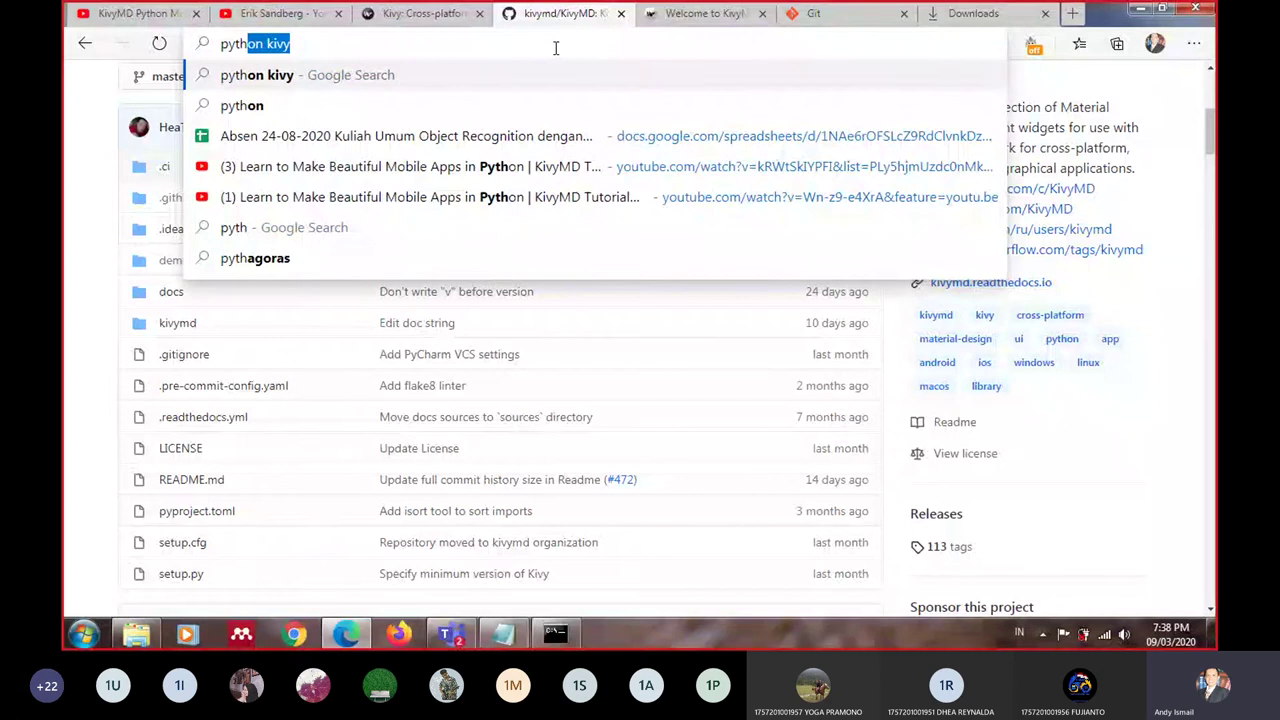
{"action": "type", "text": "on"}
{"action": "key", "text": "Return"}
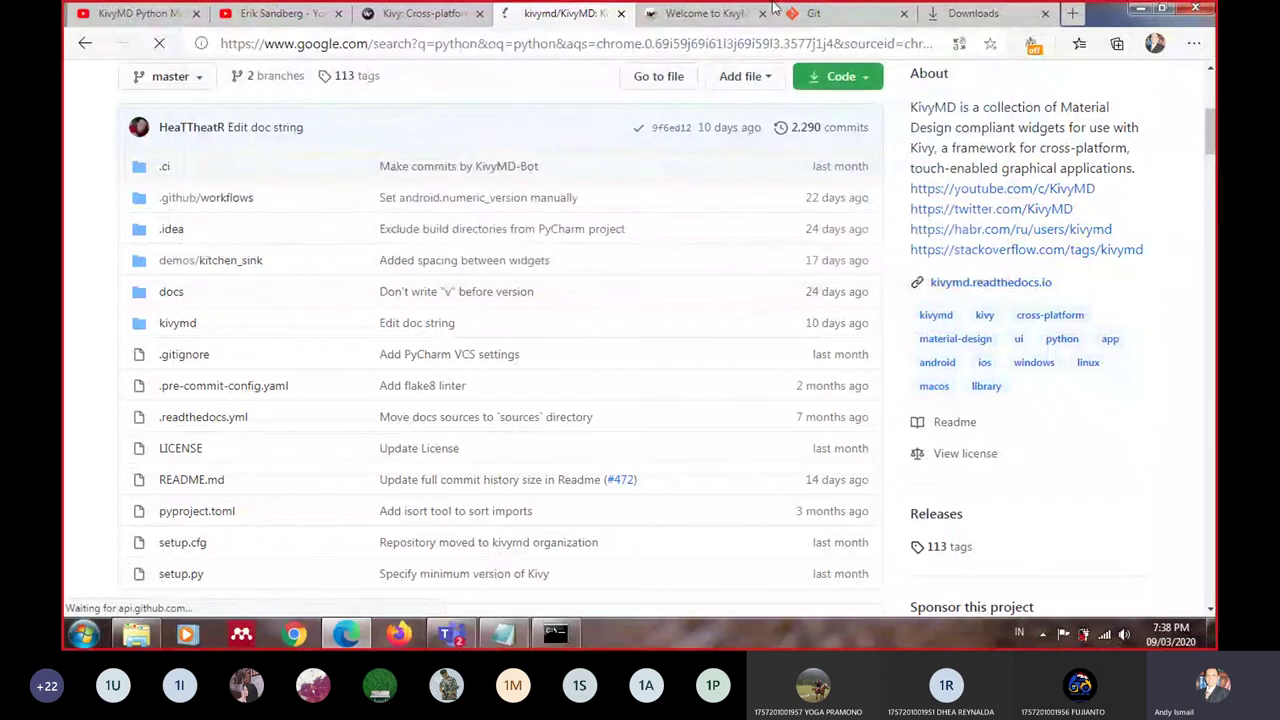
Close the Welcome to Kivy, Git and Downloads tabs
{"action": "left_click", "coordinate": [762, 14]}
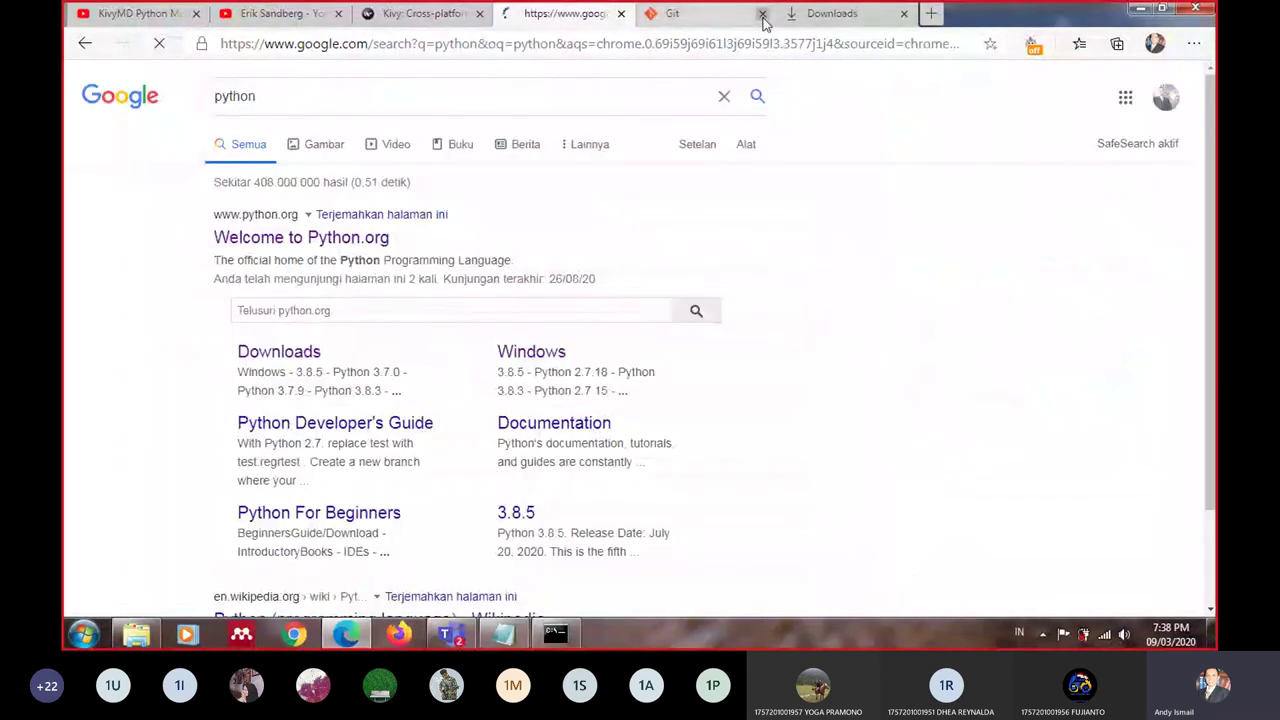
{"action": "left_click", "coordinate": [762, 14]}
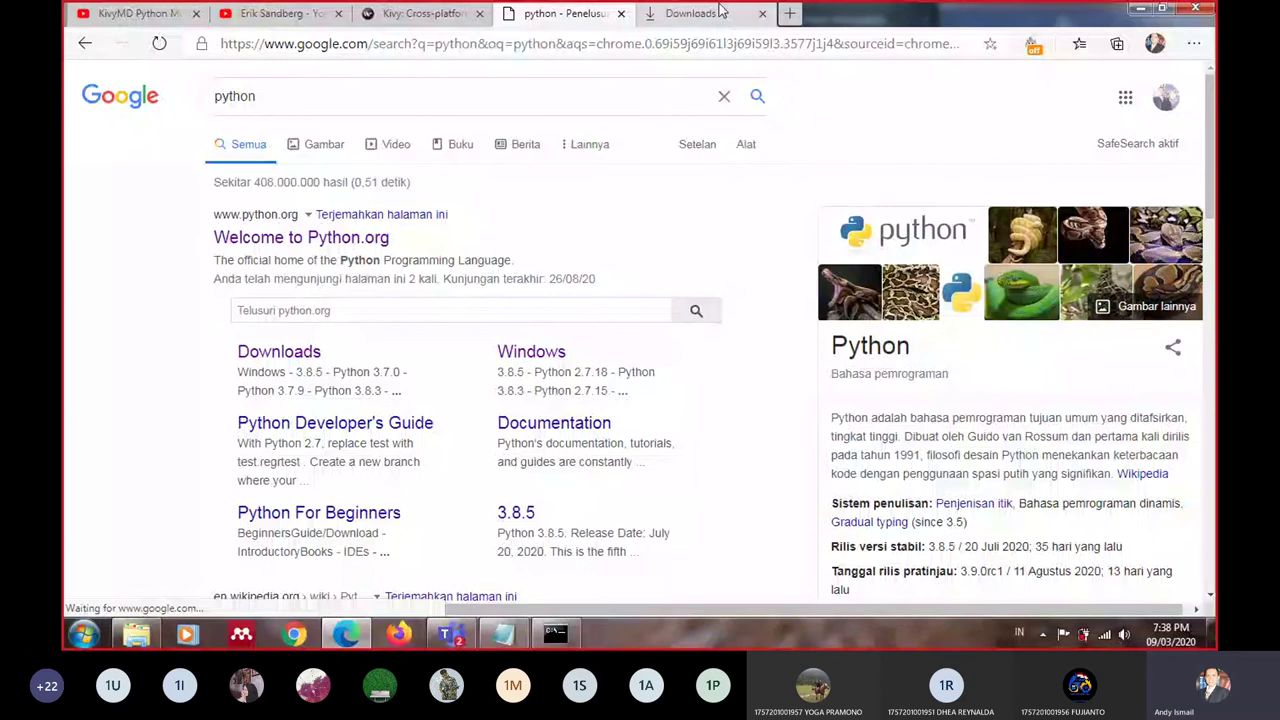
{"action": "left_click", "coordinate": [722, 12]}
{"action": "left_click", "coordinate": [762, 14]}
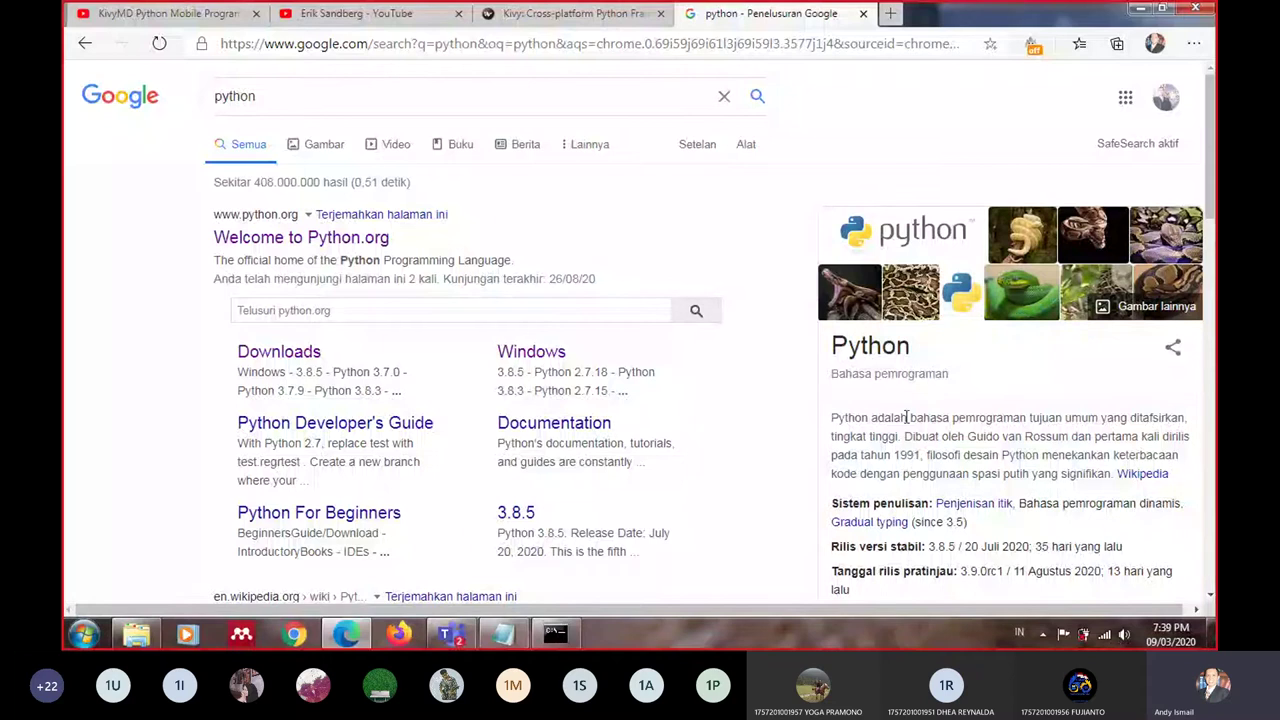
{"action": "left_click", "coordinate": [343, 238]}
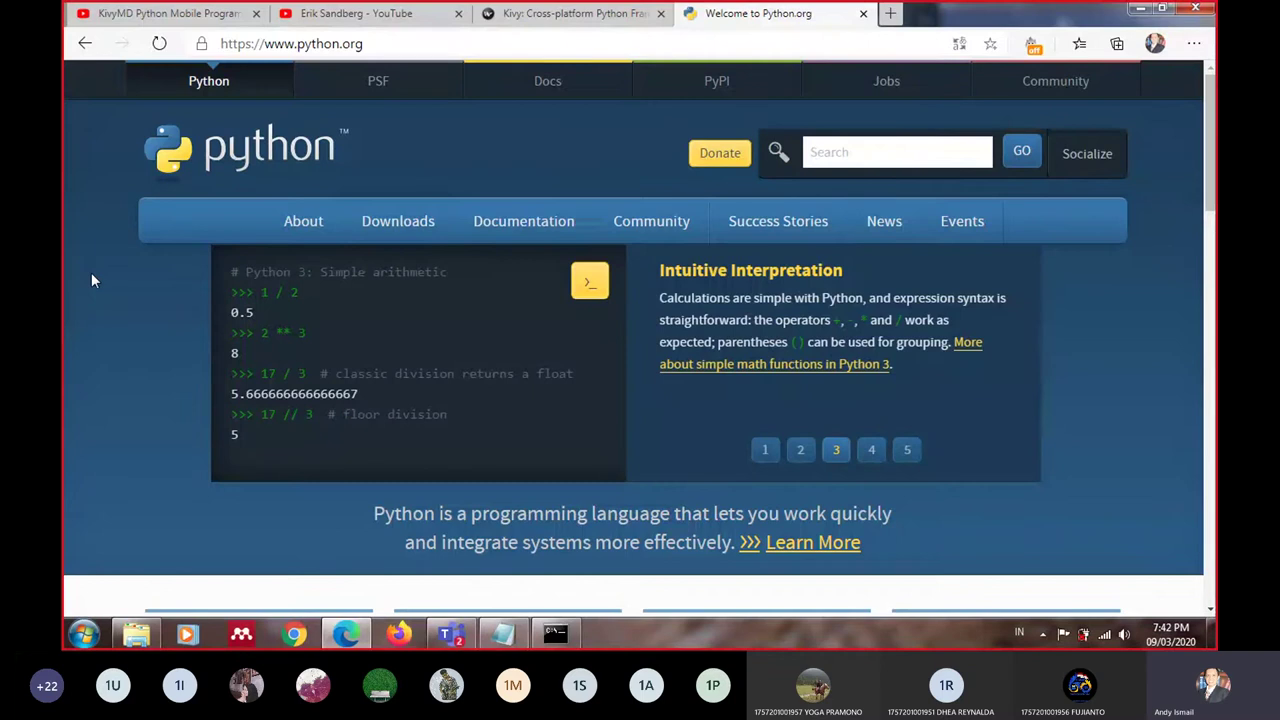
{"action": "mouse_move", "coordinate": [405, 238]}
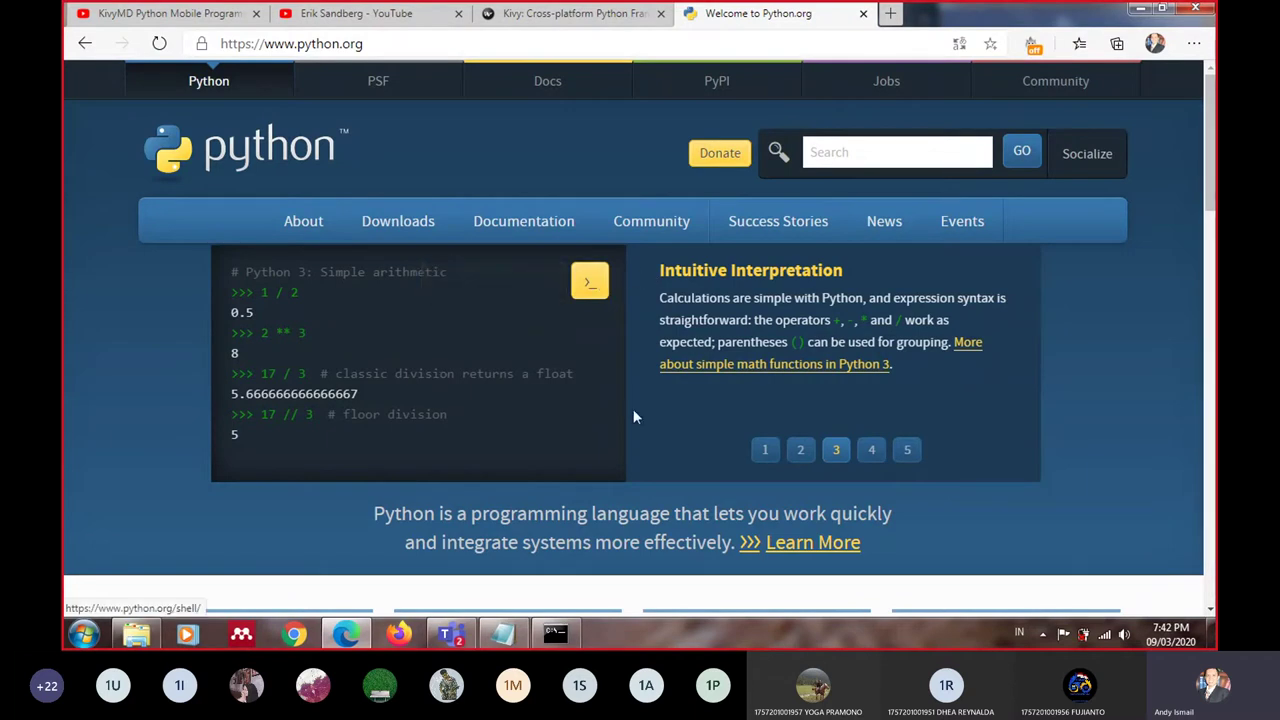
Step through the python.org code examples: Functions Defined, Intuitive Interpretation, Quick & Easy to Learn
{"action": "left_click", "coordinate": [766, 458]}
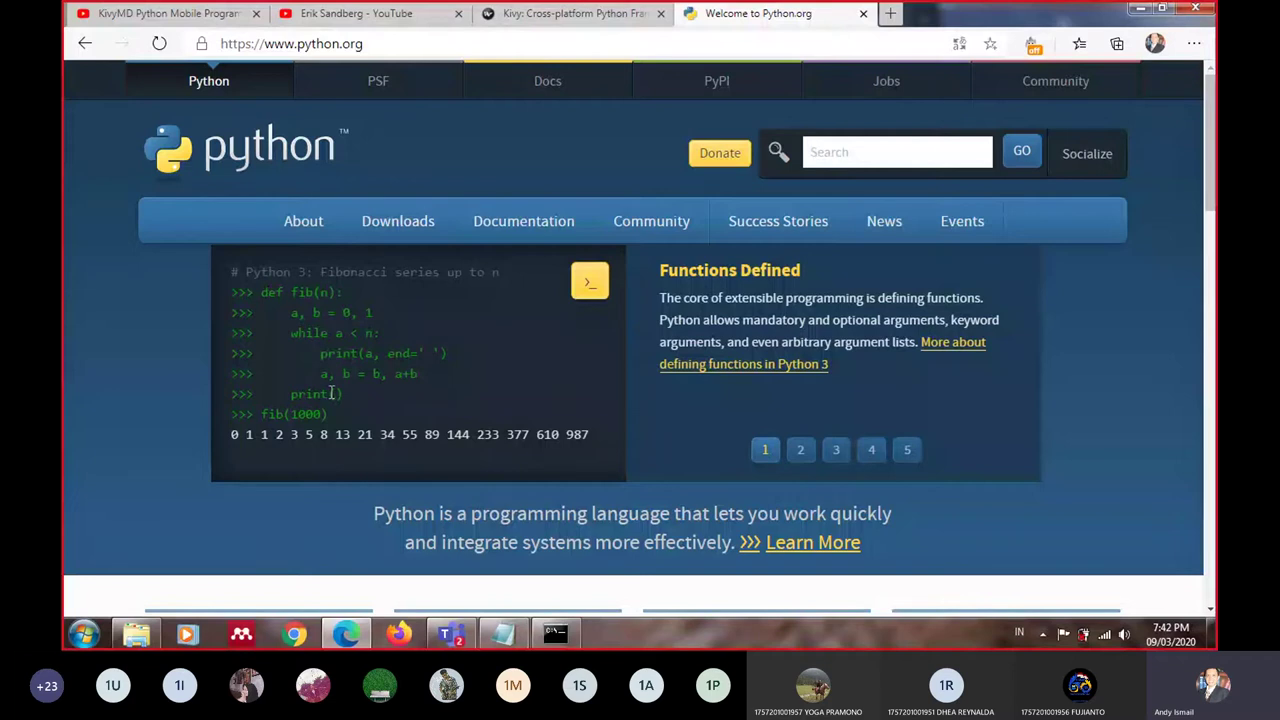
{"action": "left_click", "coordinate": [801, 452]}
{"action": "left_click", "coordinate": [838, 455]}
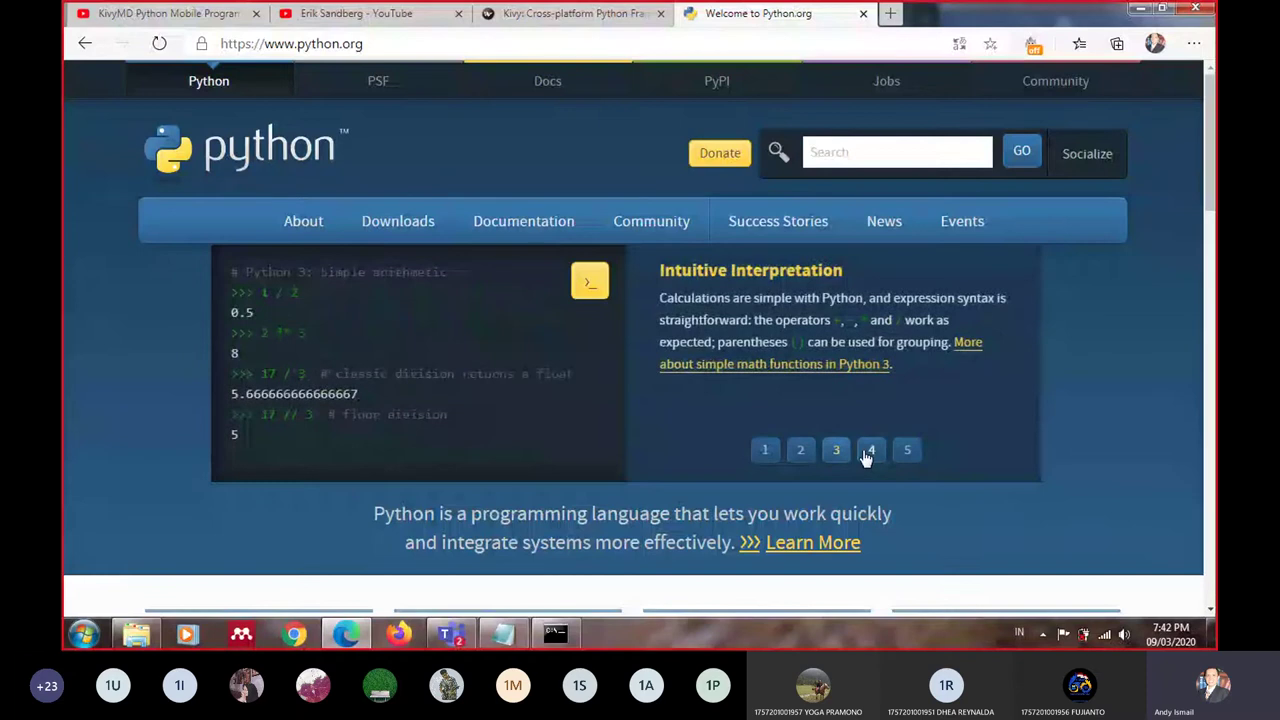
{"action": "left_click", "coordinate": [868, 452]}
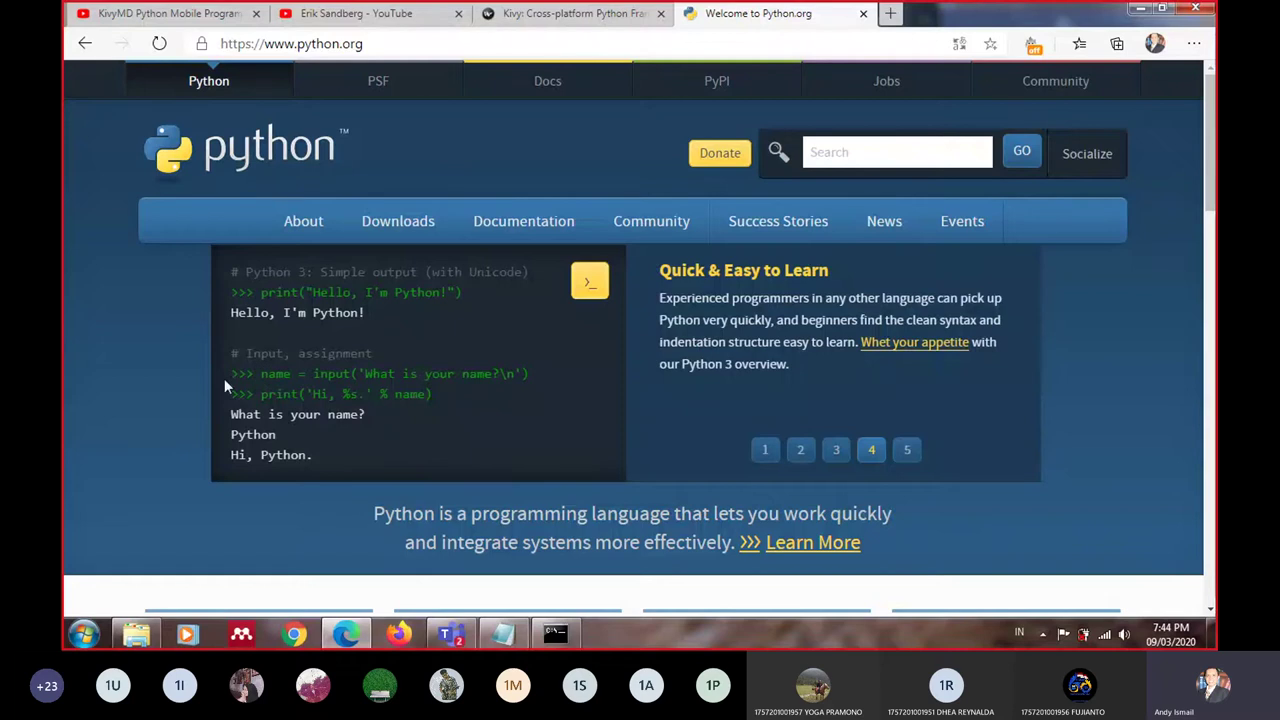
Highlight the input and print code lines, then show the Python 3.8.5 Windows download option
{"action": "left_click_drag", "start_coordinate": [232, 378], "coordinate": [434, 399]}
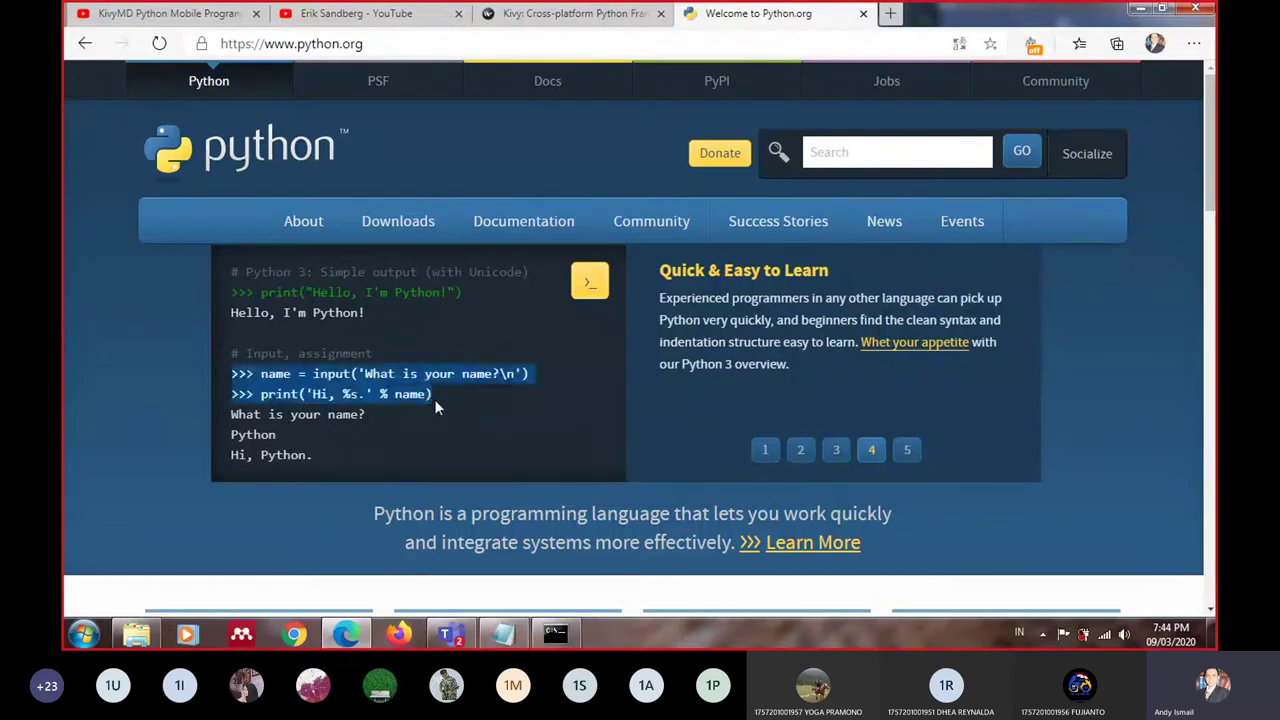
{"action": "left_click", "coordinate": [434, 399]}
{"action": "mouse_move", "coordinate": [398, 228]}
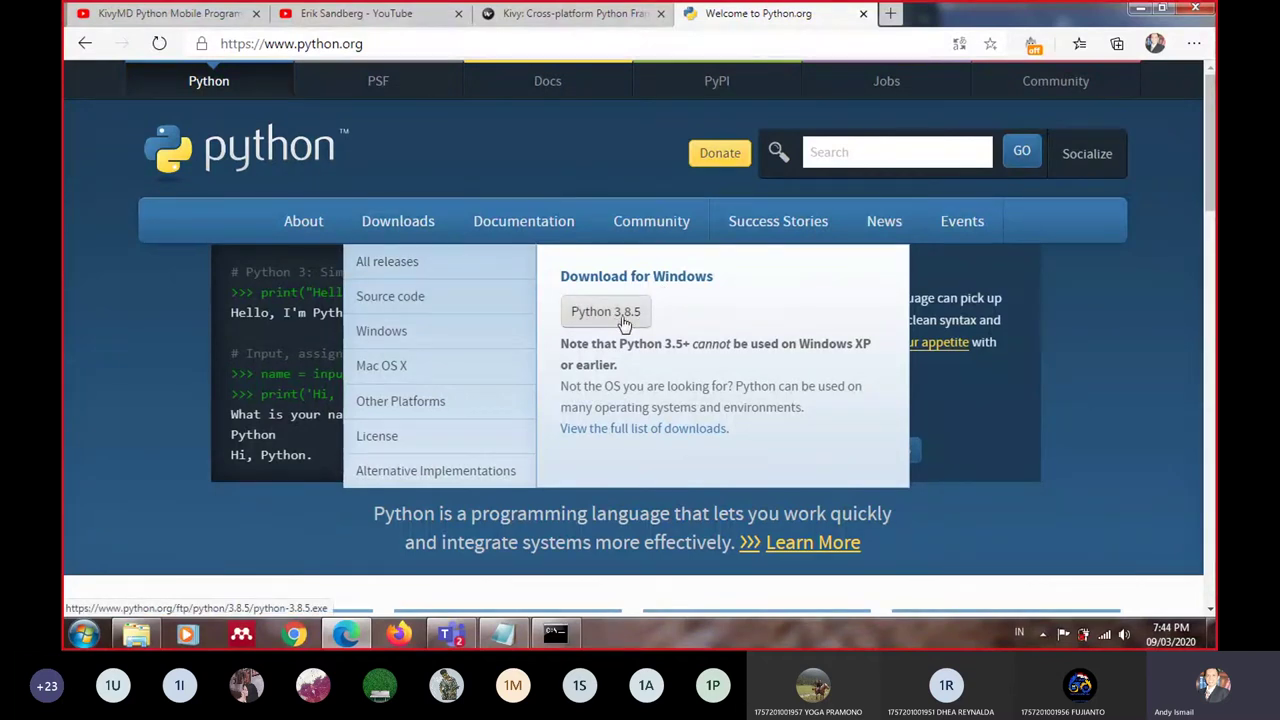
Open Edge's downloaded files list and its Downloads folder on disk
{"action": "left_click", "coordinate": [136, 633]}
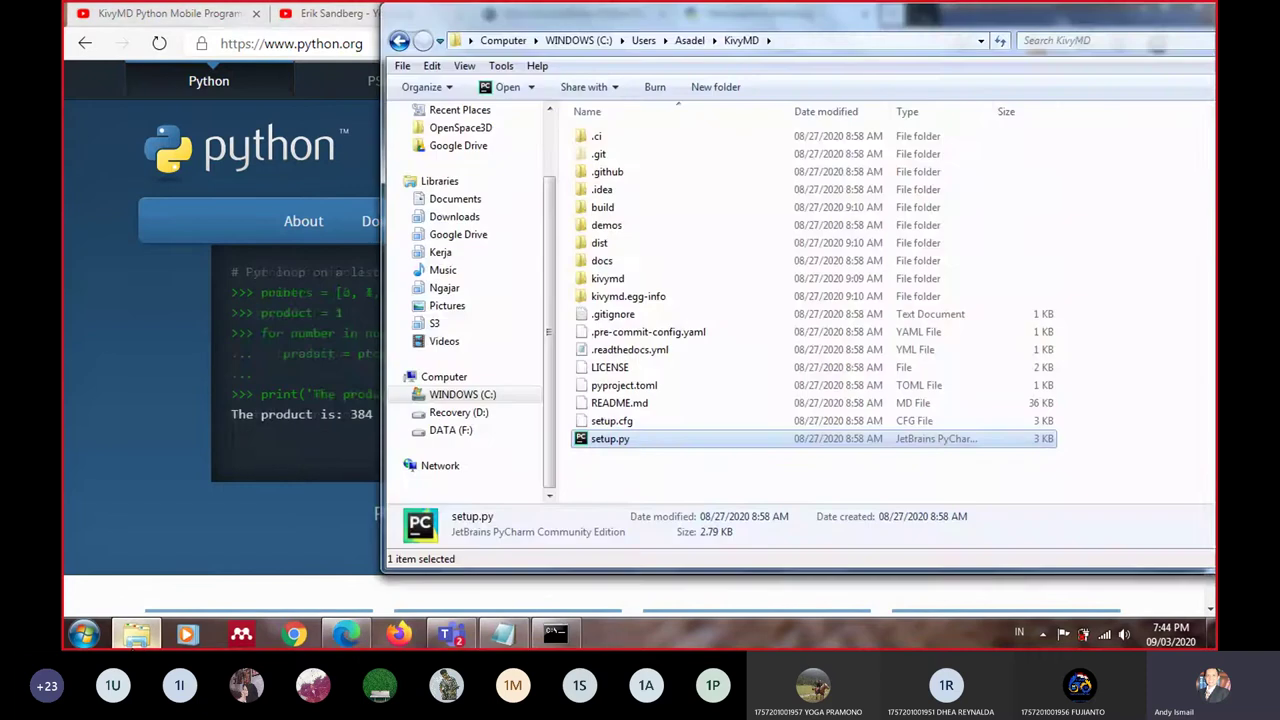
{"action": "left_click", "coordinate": [136, 633]}
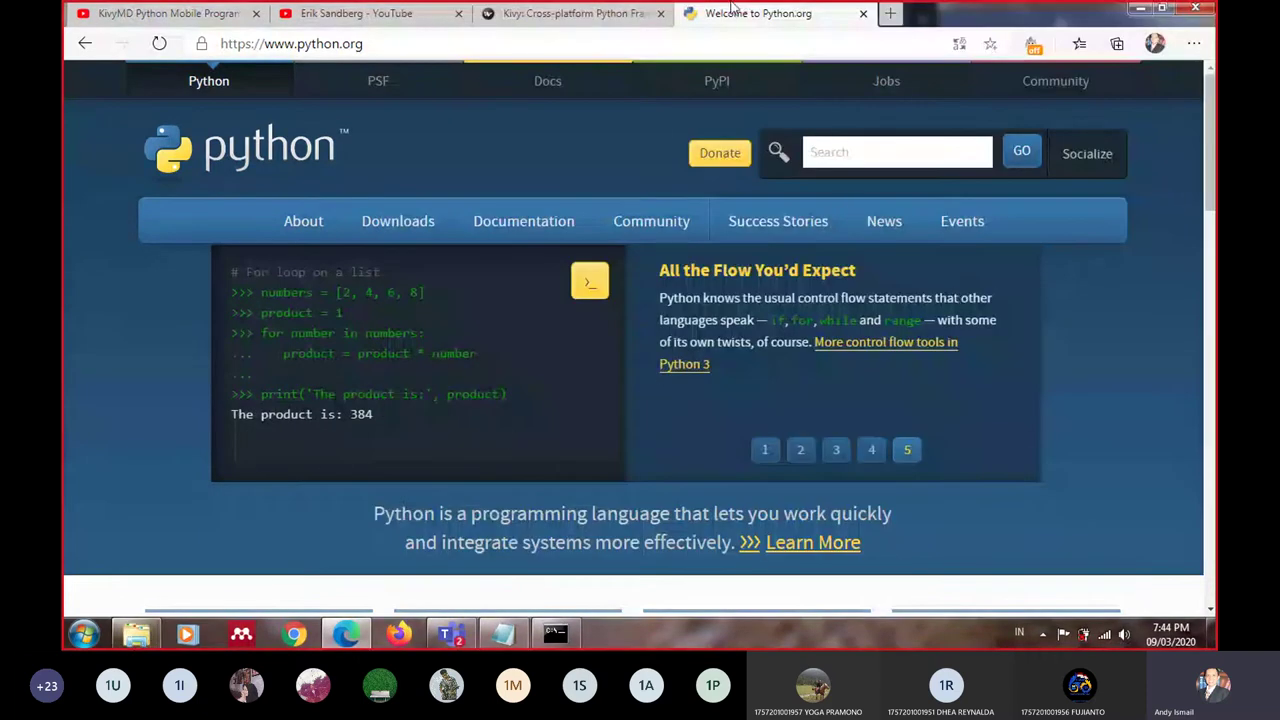
{"action": "left_click", "coordinate": [1194, 44]}
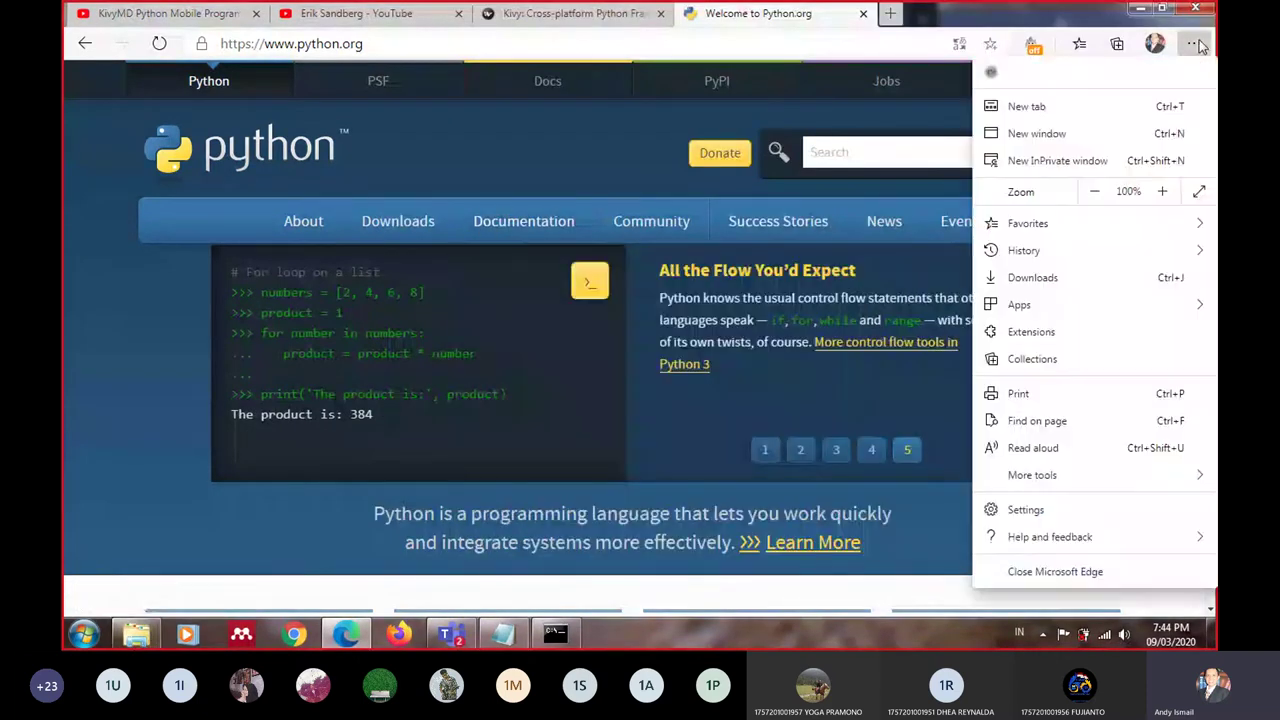
{"action": "left_click", "coordinate": [1035, 278]}
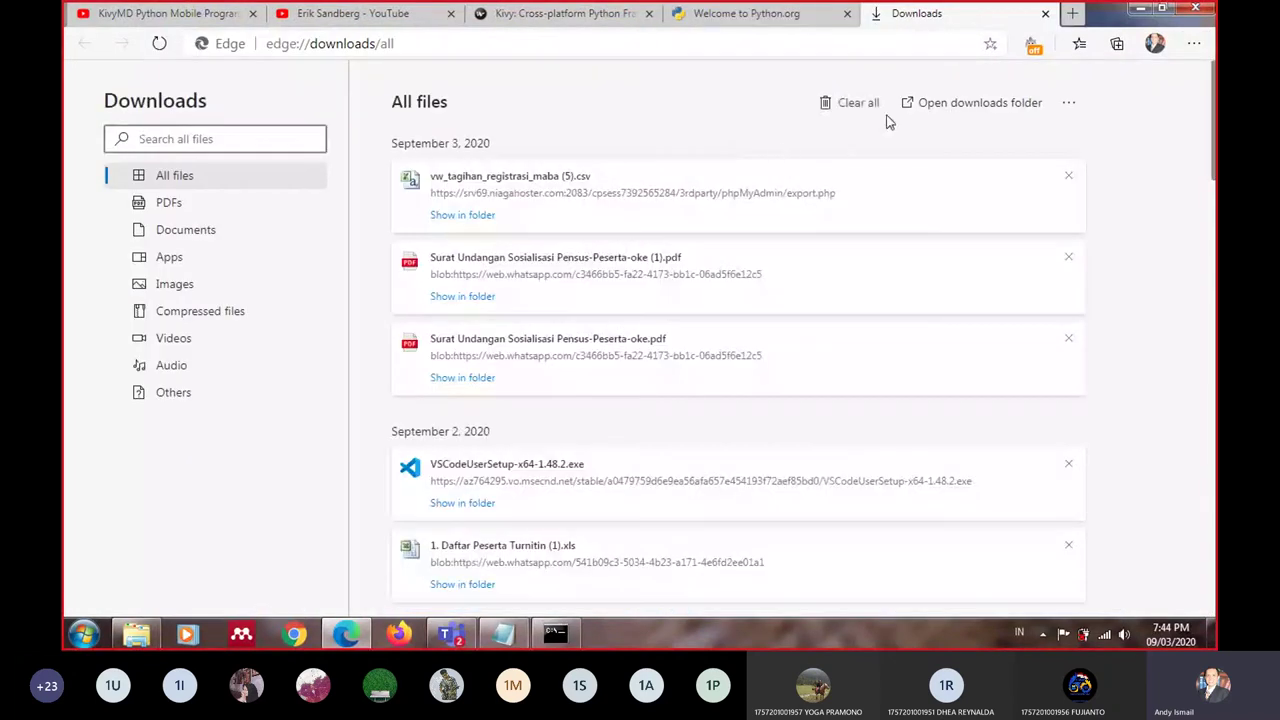
{"action": "left_click", "coordinate": [940, 104]}
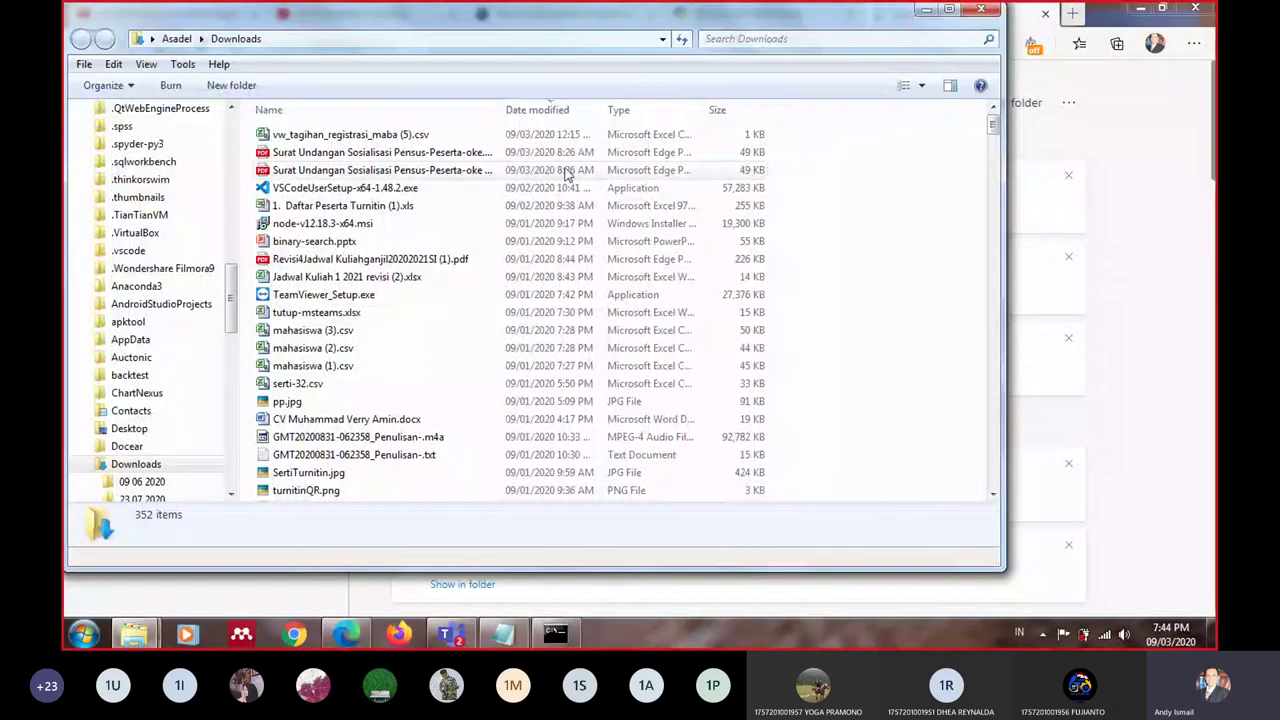
Find and select the python-3.8.5.exe installer (25.5 MB), then return to Edge's downloads list
{"action": "scroll", "coordinate": [330, 245], "scroll_direction": "down", "scroll_amount": 2}
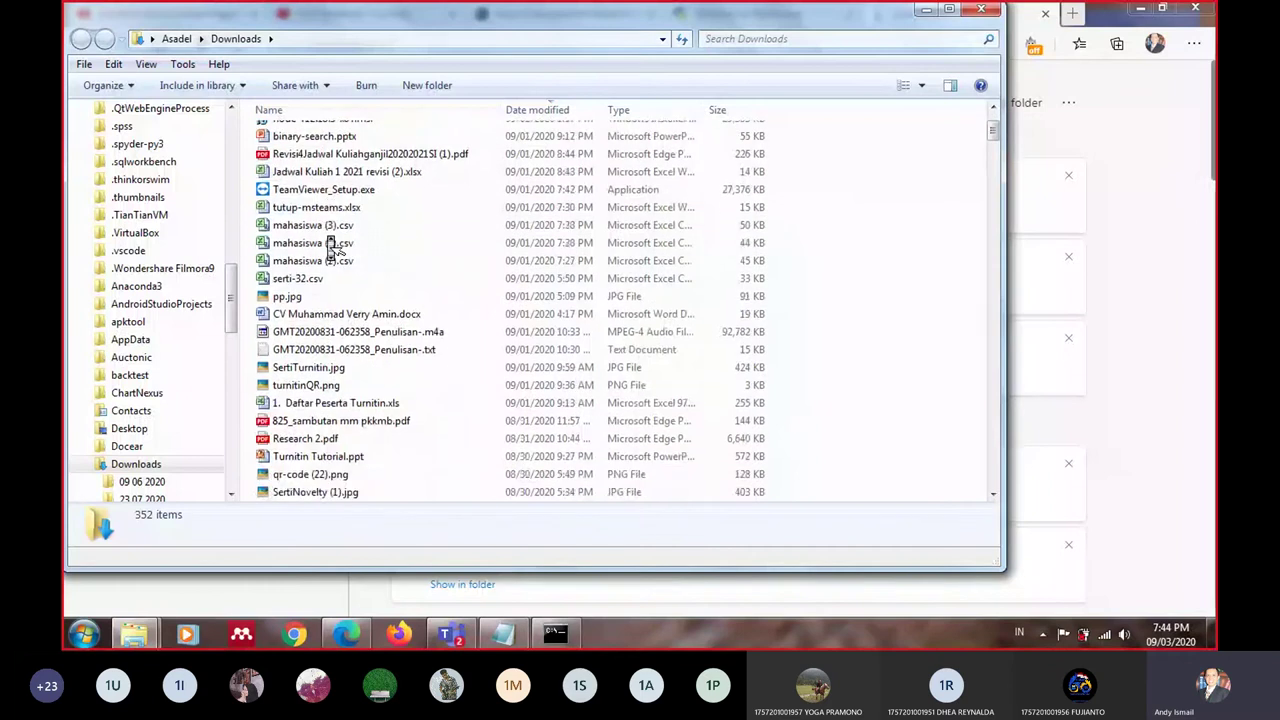
{"action": "scroll", "coordinate": [330, 247], "scroll_direction": "down", "scroll_amount": 2}
{"action": "scroll", "coordinate": [333, 248], "scroll_direction": "down", "scroll_amount": 2}
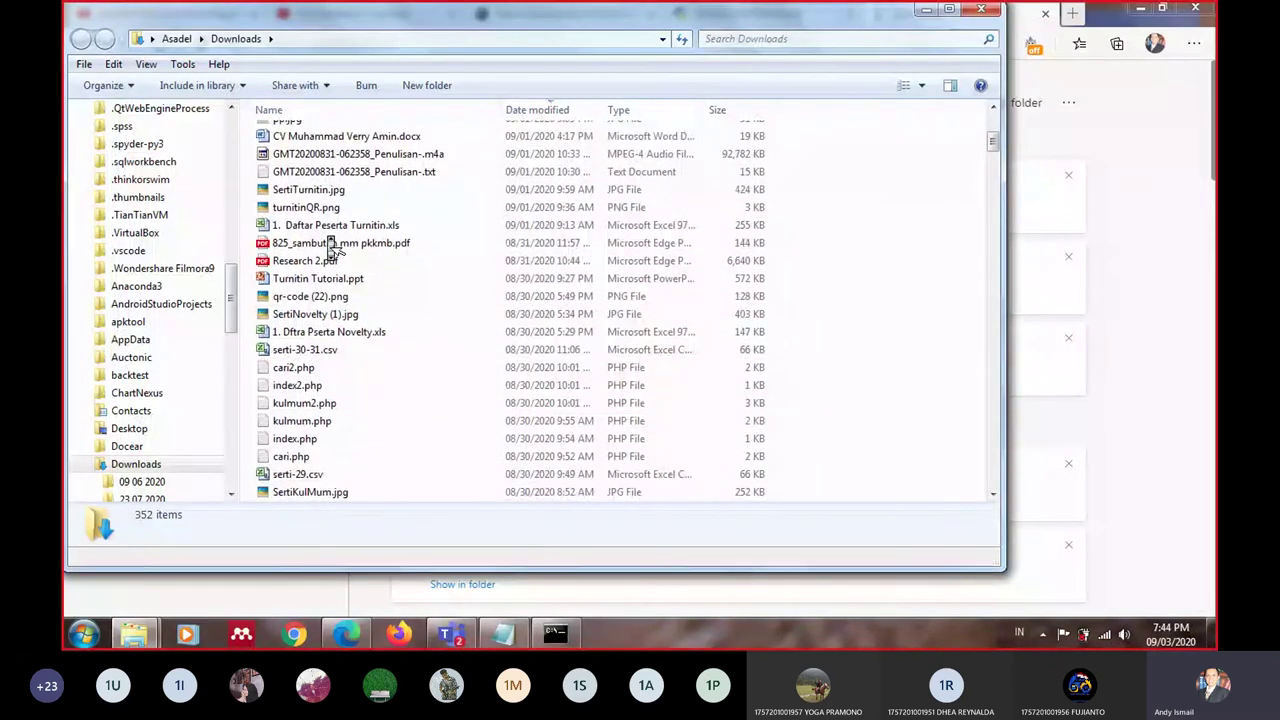
{"action": "scroll", "coordinate": [333, 248], "scroll_direction": "down", "scroll_amount": 3}
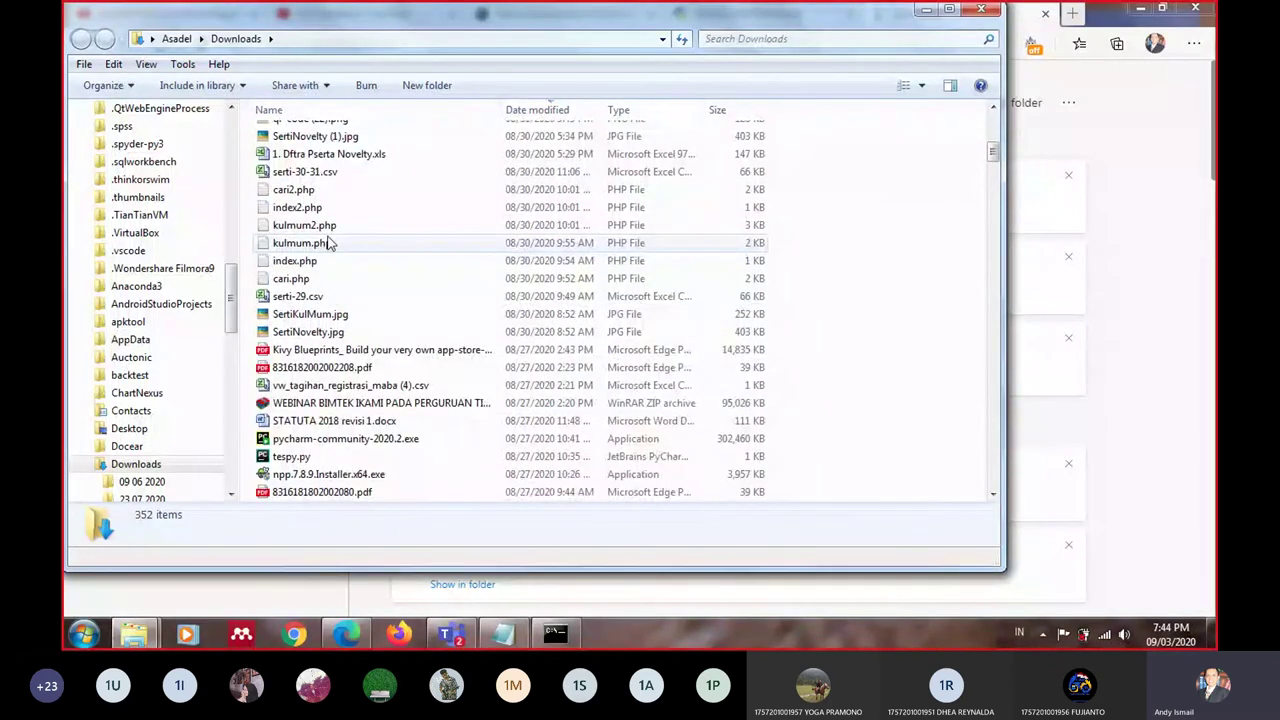
{"action": "scroll", "coordinate": [330, 244], "scroll_direction": "down", "scroll_amount": 2}
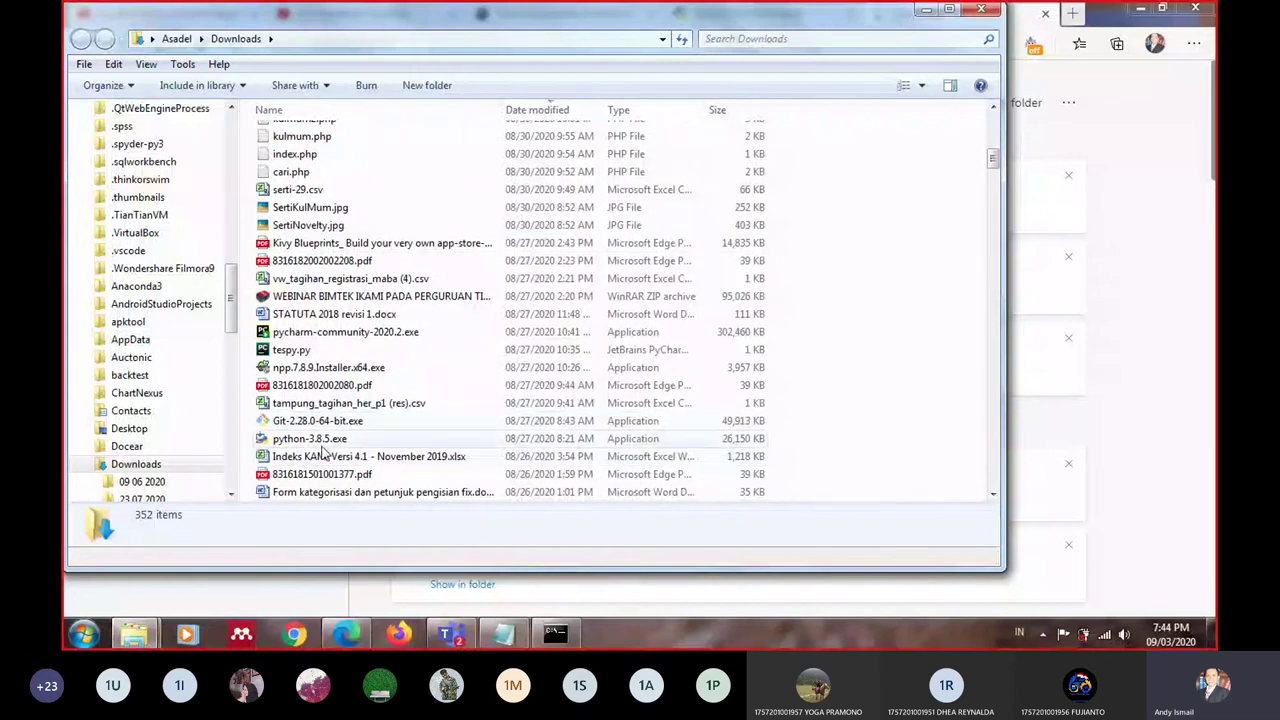
{"action": "left_click", "coordinate": [333, 445]}
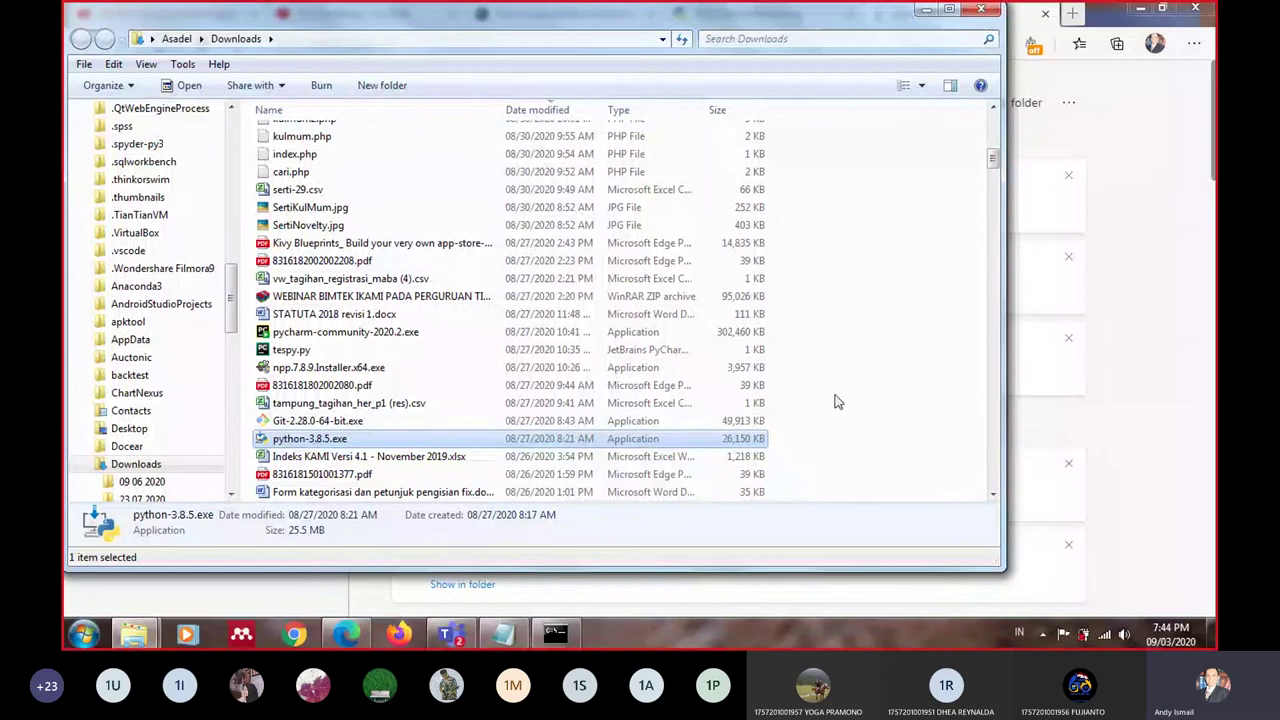
{"action": "left_click", "coordinate": [1131, 331]}
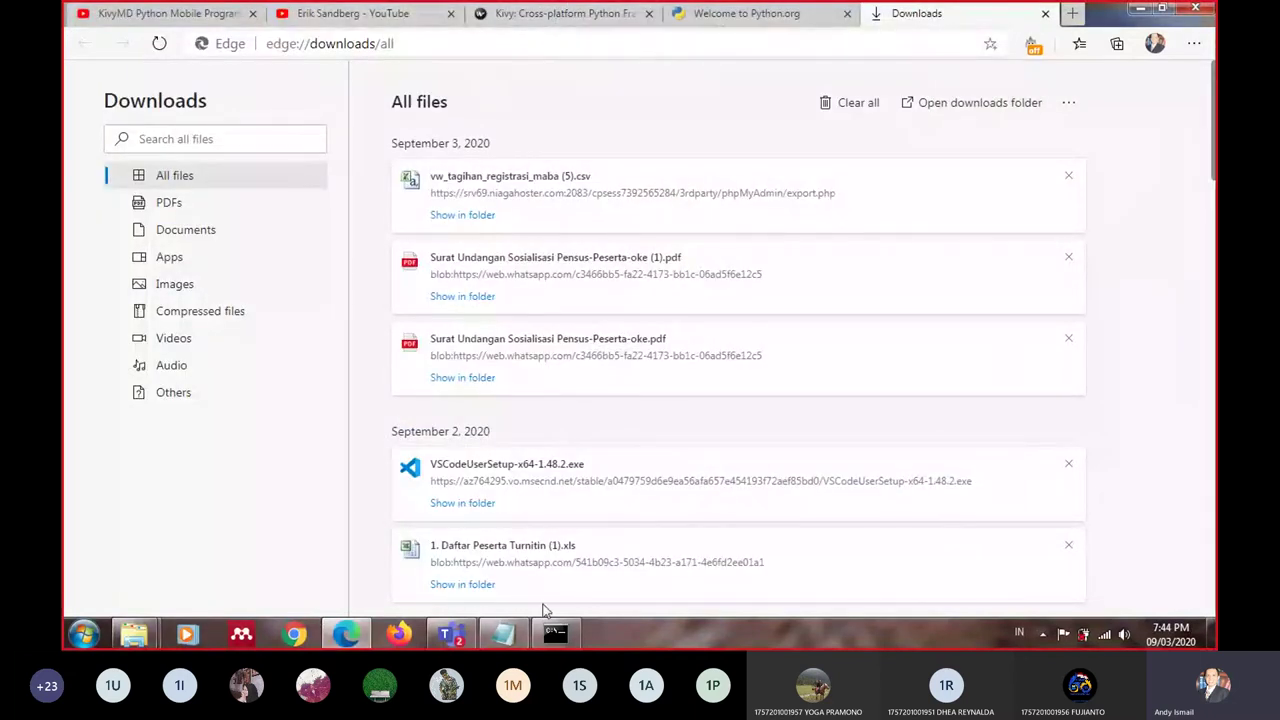
Clear the partially typed git clone command in the Command Prompt
{"action": "left_click", "coordinate": [553, 632]}
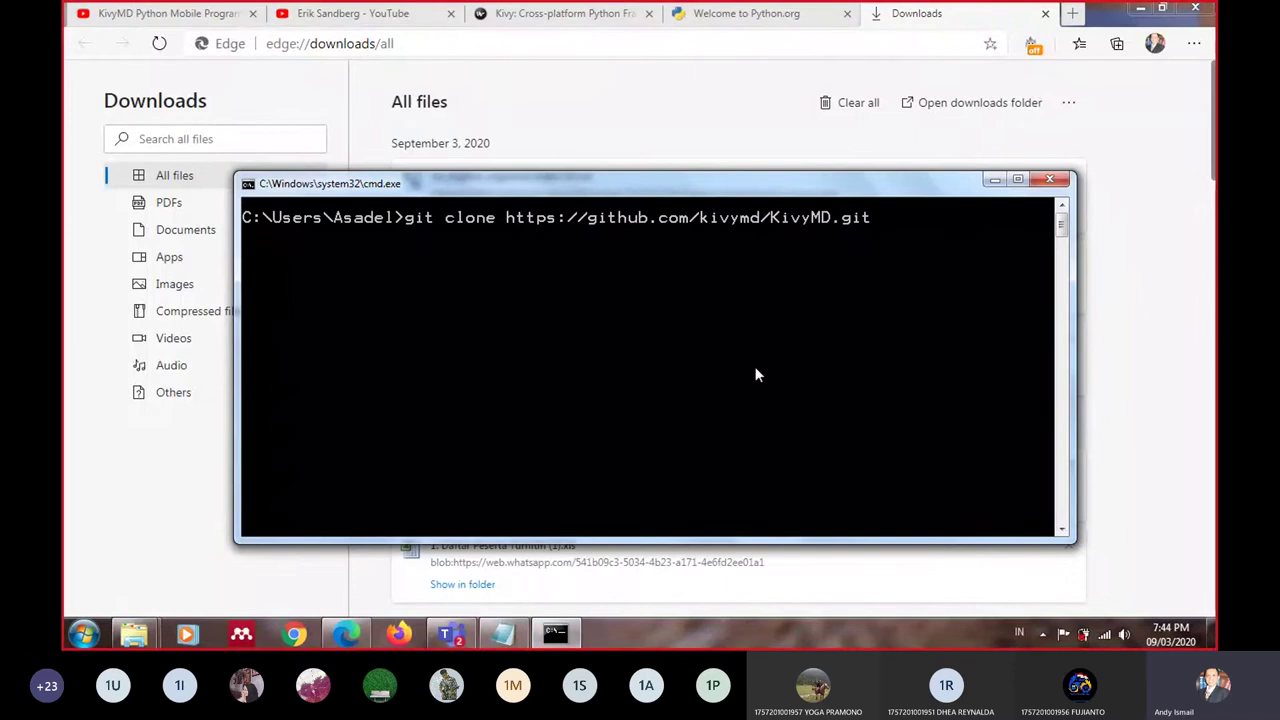
{"action": "key", "text": "BackSpace"}
{"action": "key", "text": "BackSpace"}
{"action": "key", "text": "BackSpace"}
{"action": "key", "text": "BackSpace"}
{"action": "key", "text": "BackSpace"}
{"action": "key", "text": "BackSpace"}
{"action": "key", "text": "BackSpace"}
{"action": "key", "text": "BackSpace"}
{"action": "key", "text": "BackSpace"}
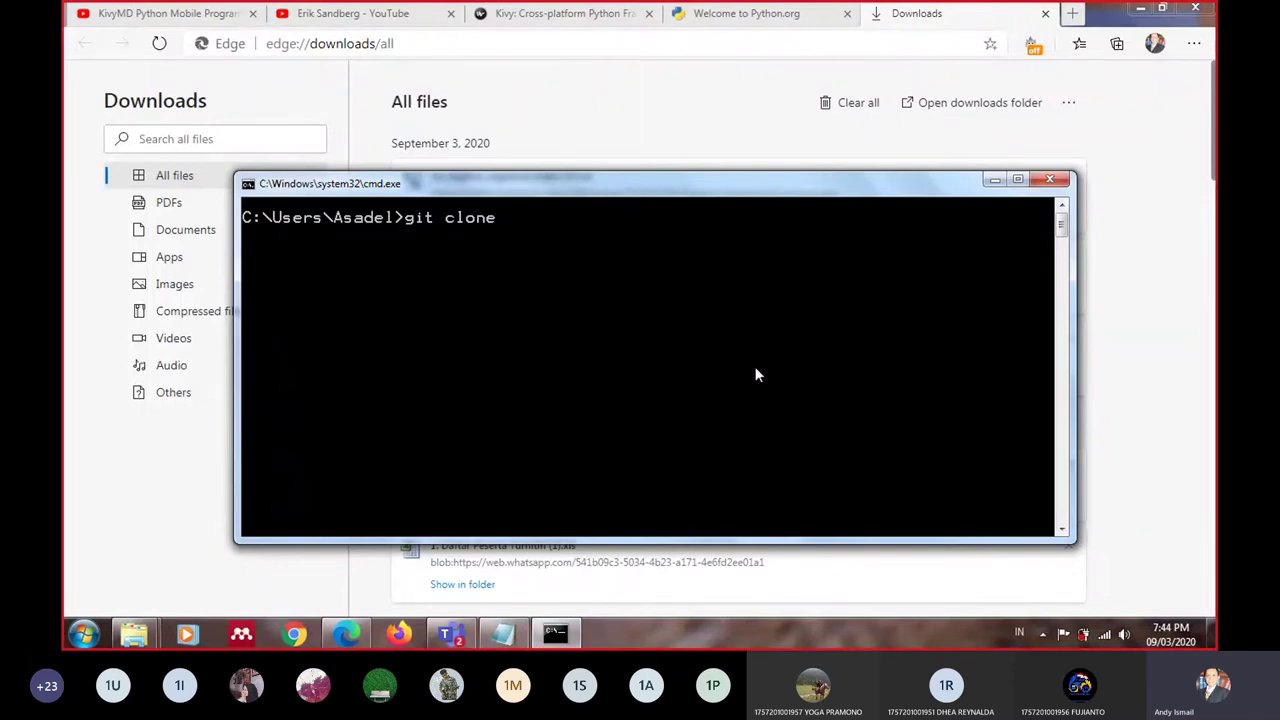
{"action": "key", "text": "BackSpace"}
{"action": "key", "text": "BackSpace"}
{"action": "key", "text": "BackSpace"}
Skip the KivyMD tutorial video ahead to 17:10, then restore the Command Prompt window
{"action": "left_click", "coordinate": [165, 13]}
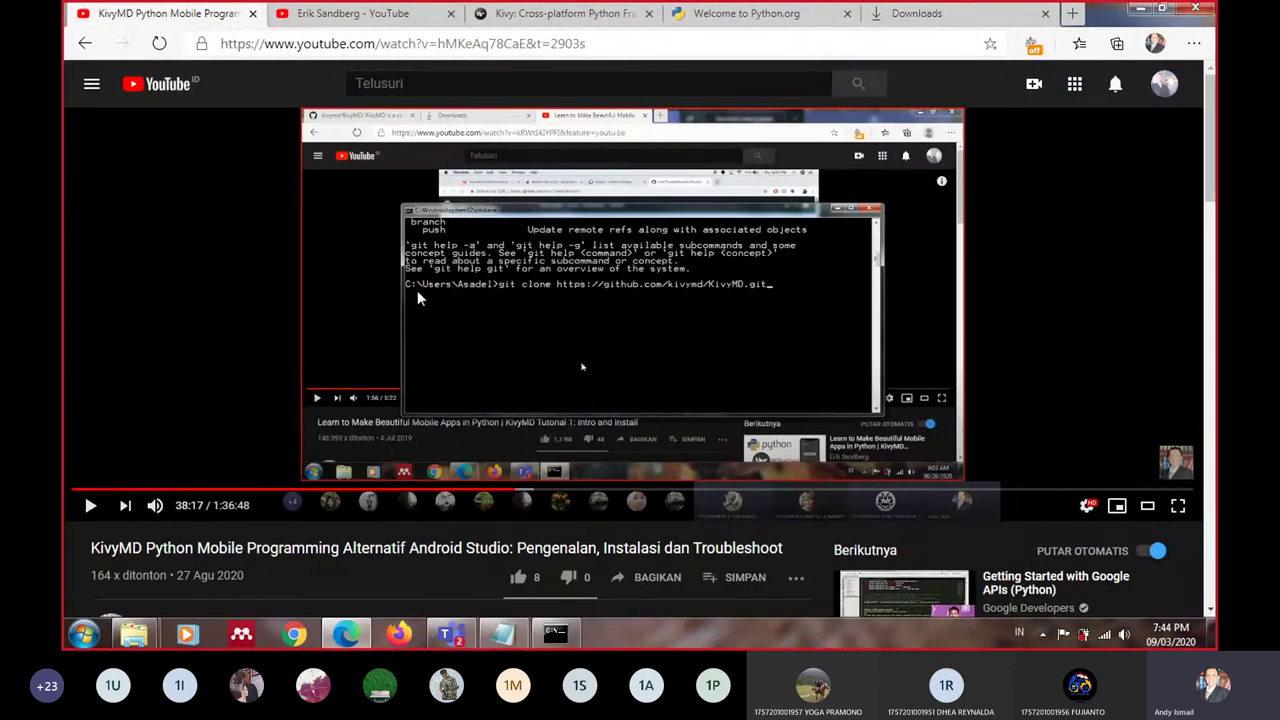
{"action": "left_click", "coordinate": [236, 490]}
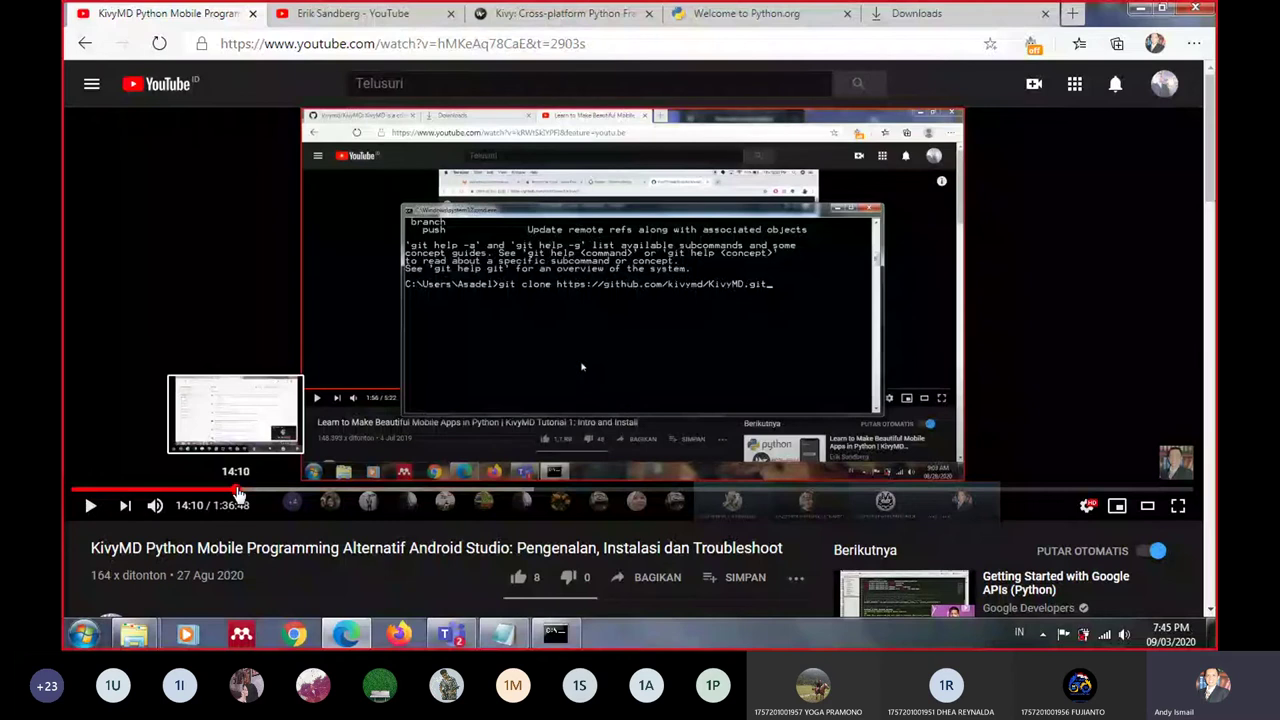
{"action": "left_click", "coordinate": [259, 490]}
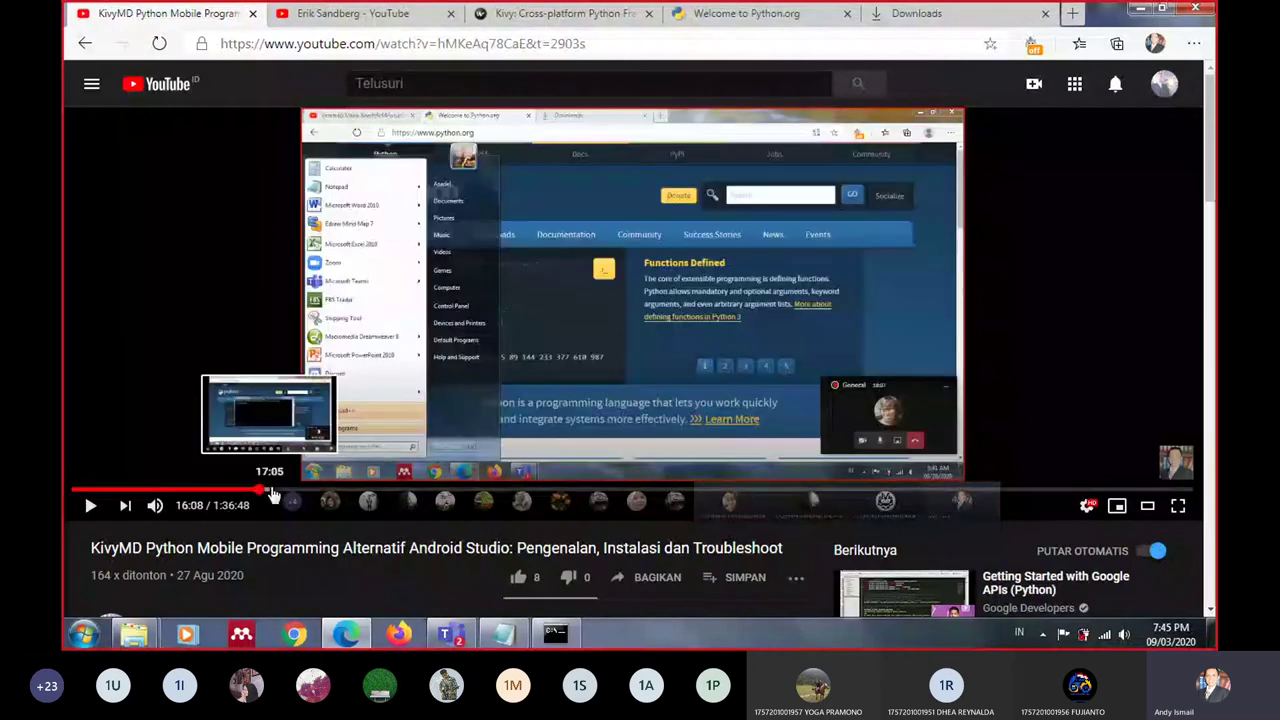
{"action": "left_click", "coordinate": [272, 491]}
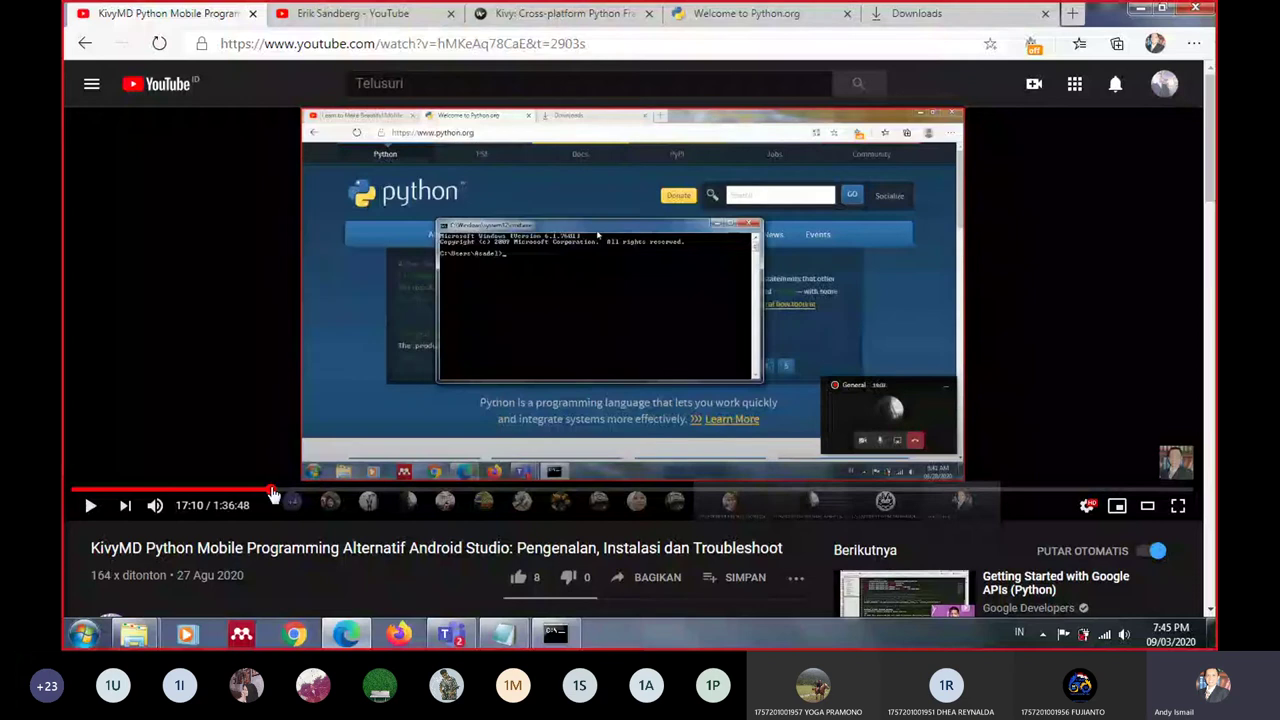
{"action": "left_click", "coordinate": [555, 632]}
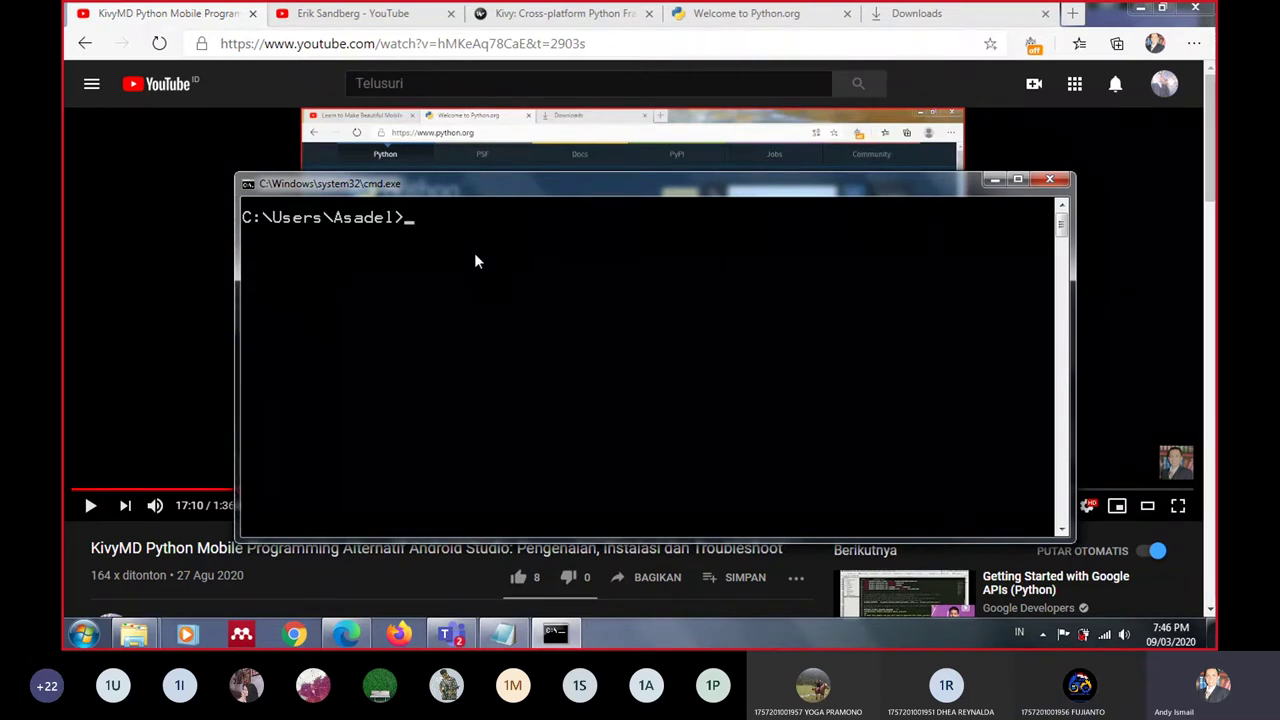
Search Google for 'android studio' in a new Edge tab
{"action": "left_click", "coordinate": [1072, 13]}
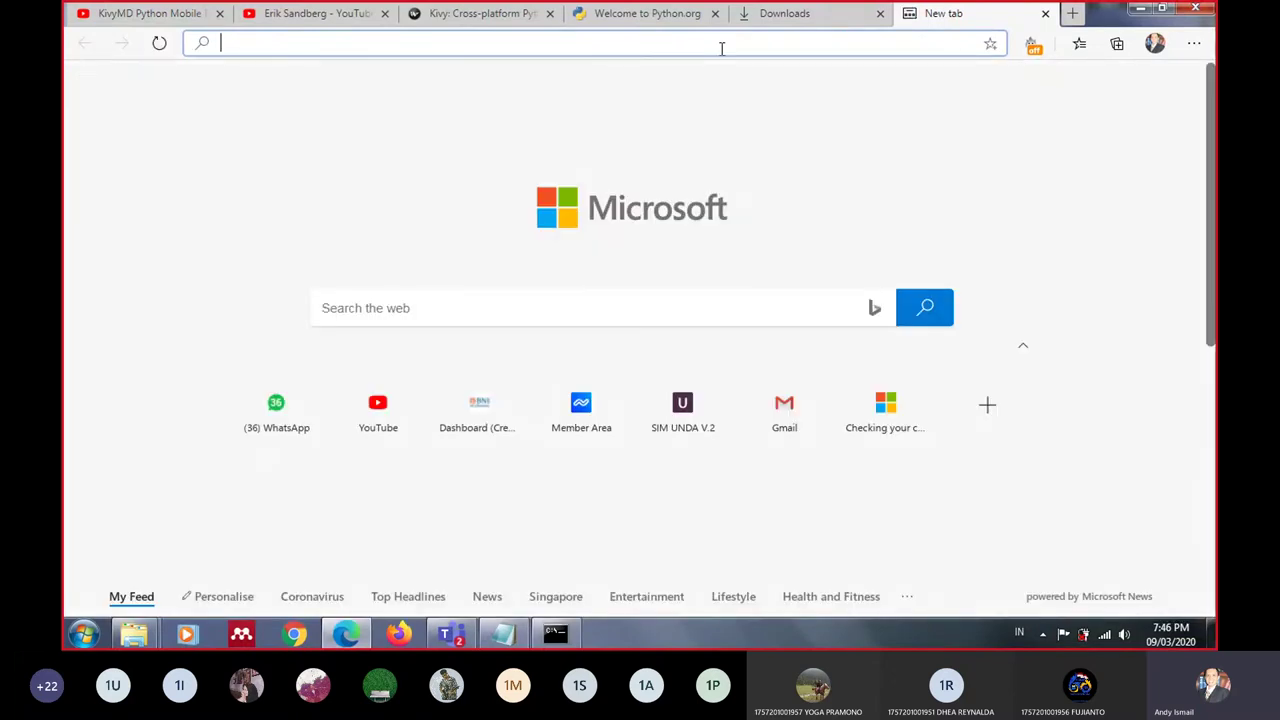
{"action": "type", "text": "android+studio&oq=andro&aqs=chrome.0.69i59j69i60l3j69i57j69i59j0.1482j1j7&sourc..."}
{"action": "key", "text": "Return"}
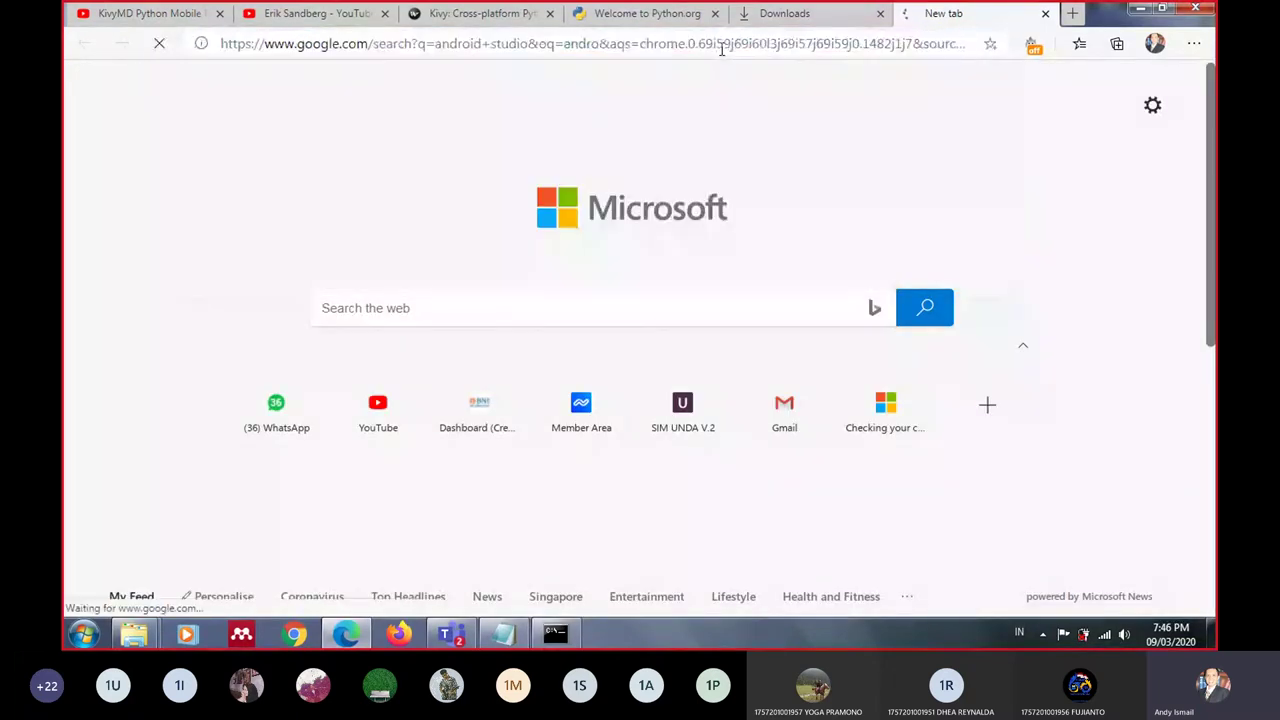
{"action": "left_click", "coordinate": [603, 14]}
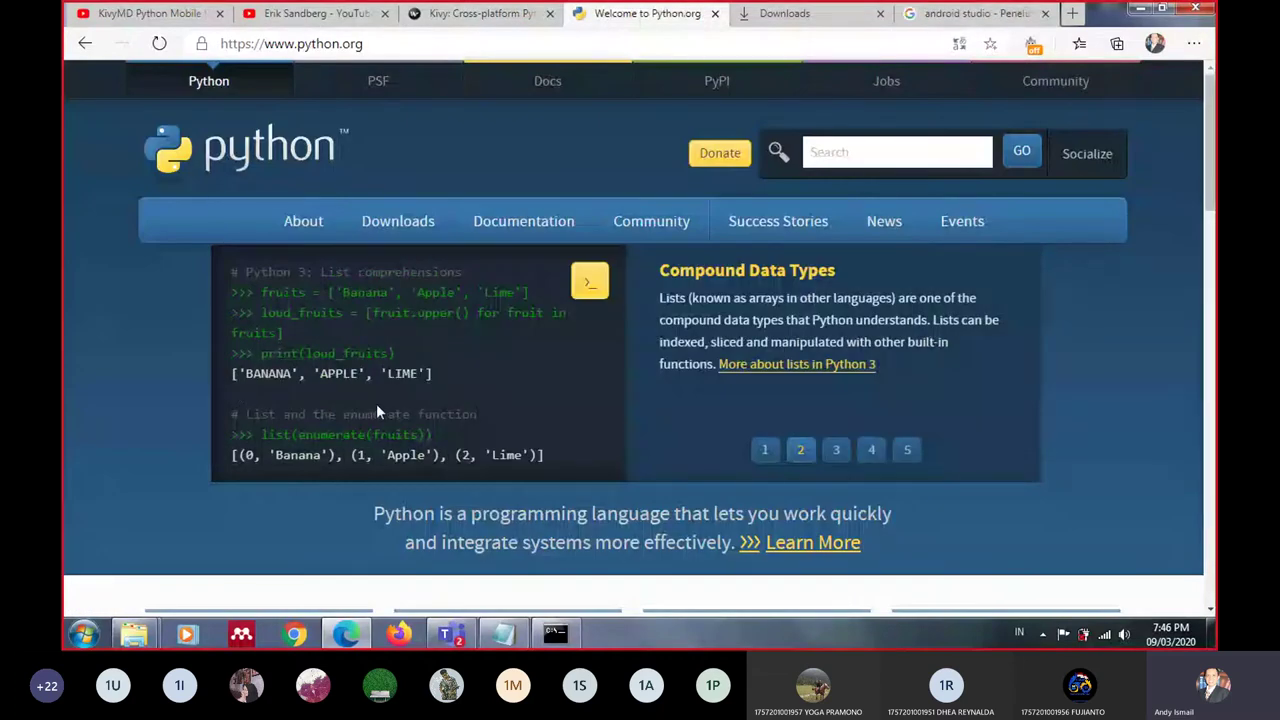
{"action": "left_click", "coordinate": [945, 12]}
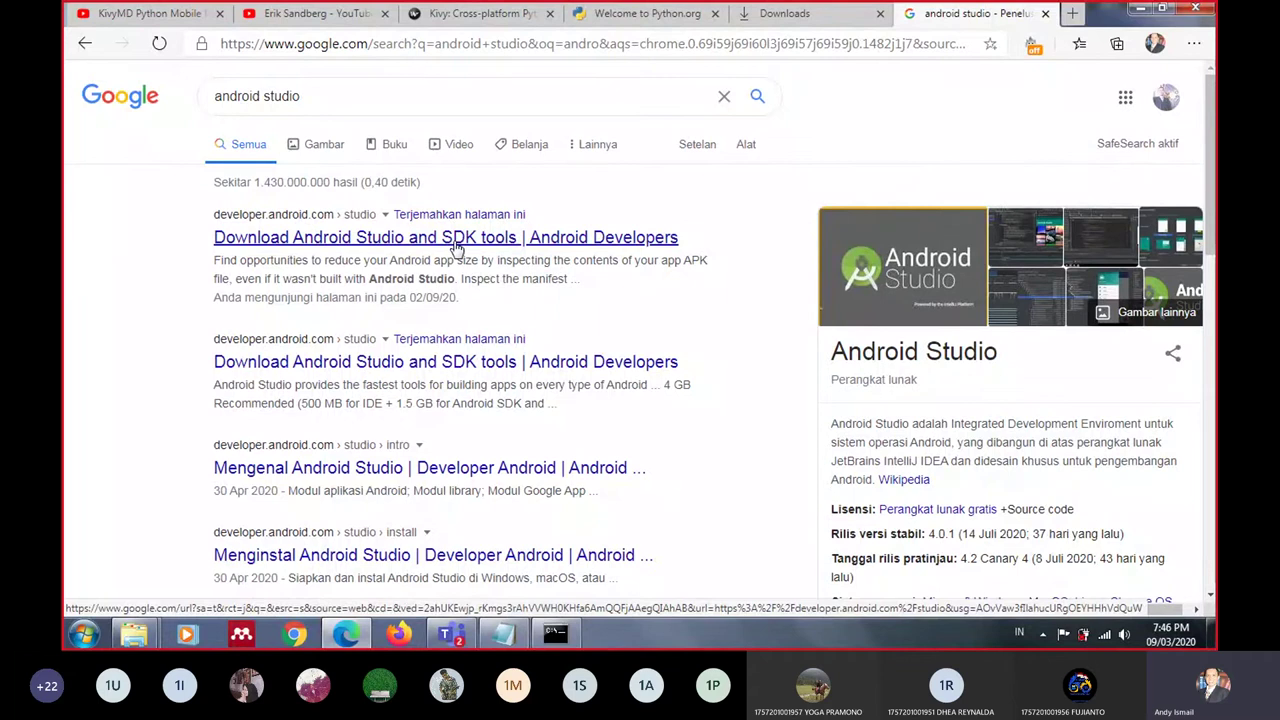
Open the Android Studio download page result and scroll through its feature sections
{"action": "left_click", "coordinate": [433, 246]}
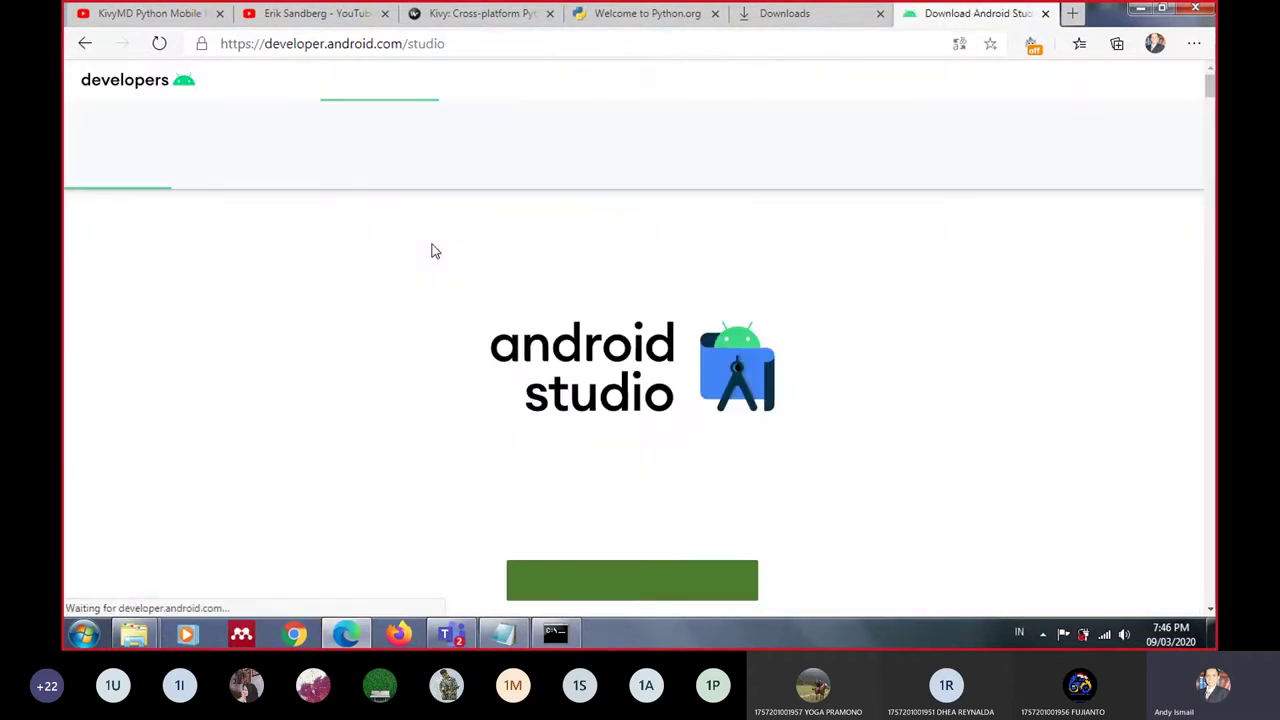
{"action": "scroll", "coordinate": [400, 370], "scroll_direction": "down", "scroll_amount": 2}
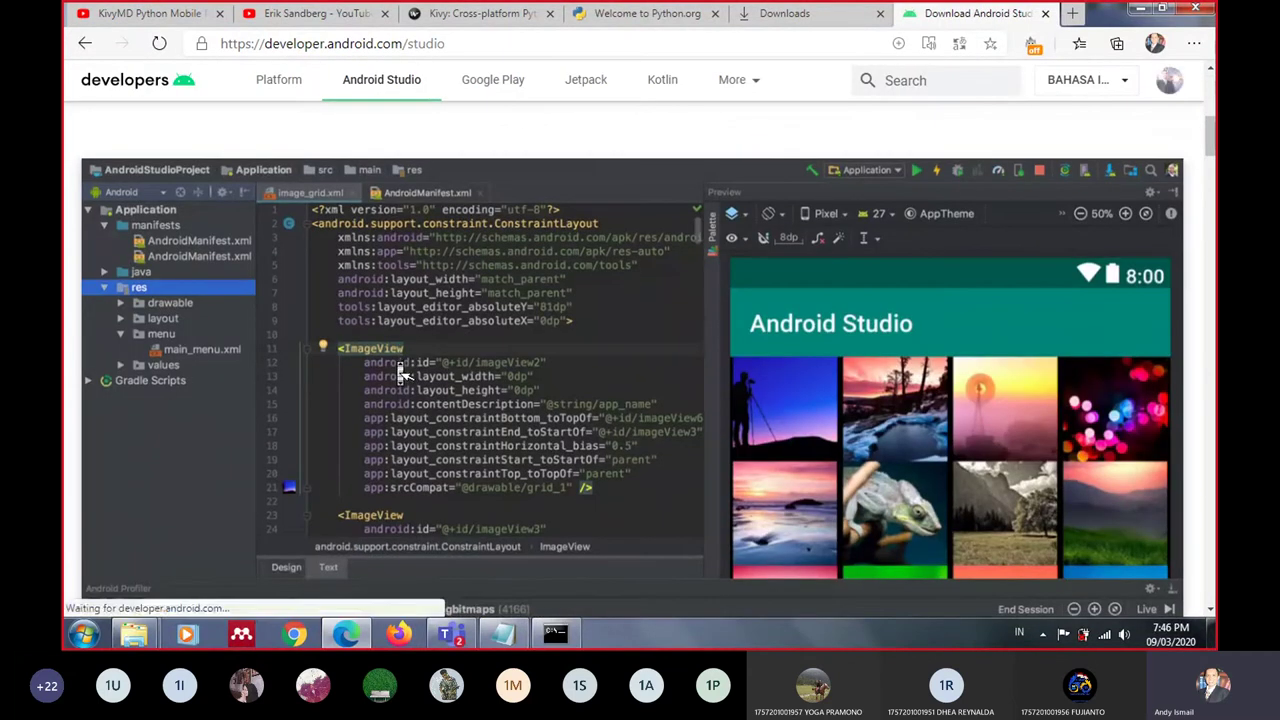
{"action": "scroll", "coordinate": [403, 372], "scroll_direction": "down", "scroll_amount": 3}
{"action": "scroll", "coordinate": [403, 372], "scroll_direction": "down", "scroll_amount": 4}
{"action": "scroll", "coordinate": [403, 372], "scroll_direction": "down", "scroll_amount": 3}
{"action": "scroll", "coordinate": [403, 372], "scroll_direction": "down", "scroll_amount": 3}
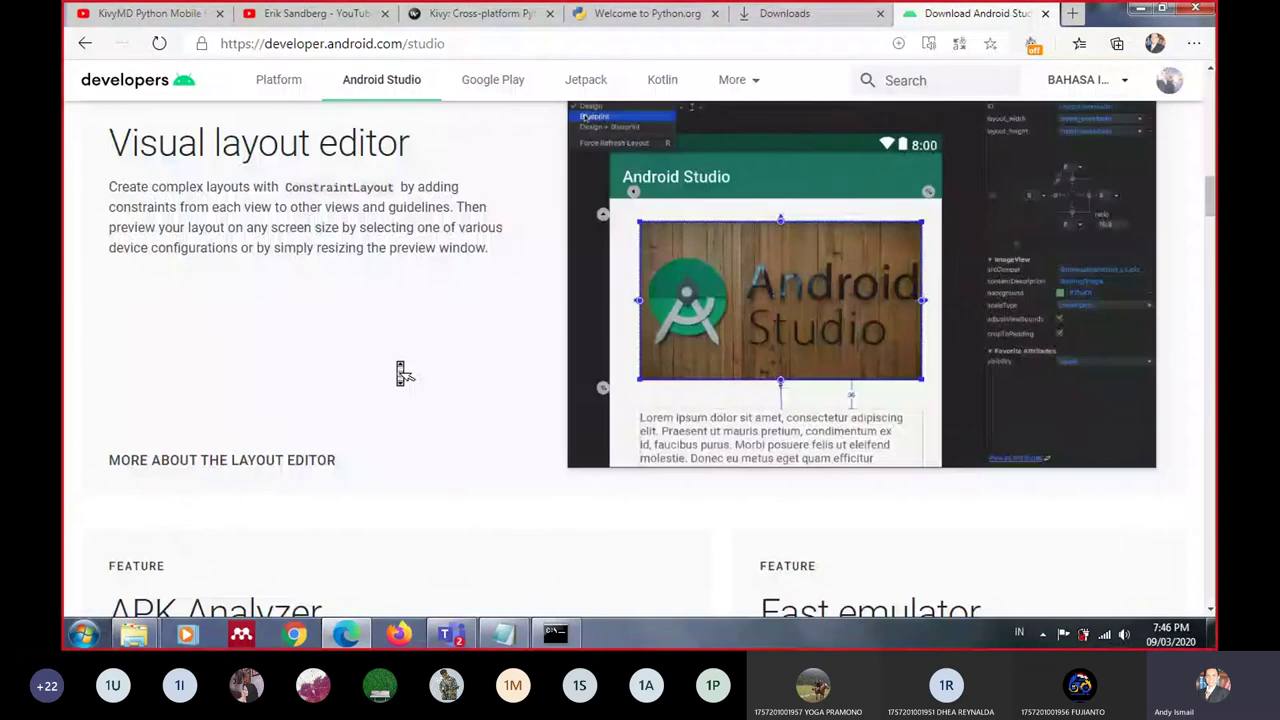
{"action": "scroll", "coordinate": [403, 372], "scroll_direction": "down", "scroll_amount": 6}
{"action": "scroll", "coordinate": [403, 372], "scroll_direction": "down", "scroll_amount": 4}
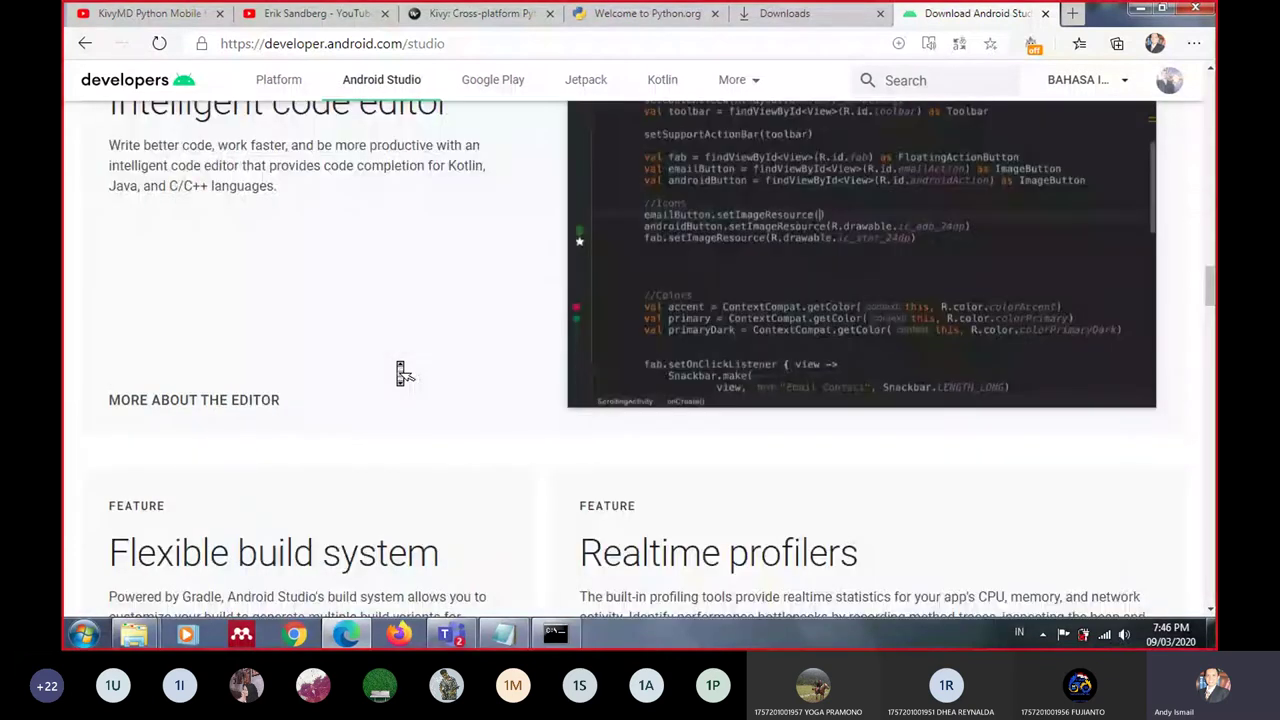
{"action": "scroll", "coordinate": [403, 372], "scroll_direction": "up", "scroll_amount": 3}
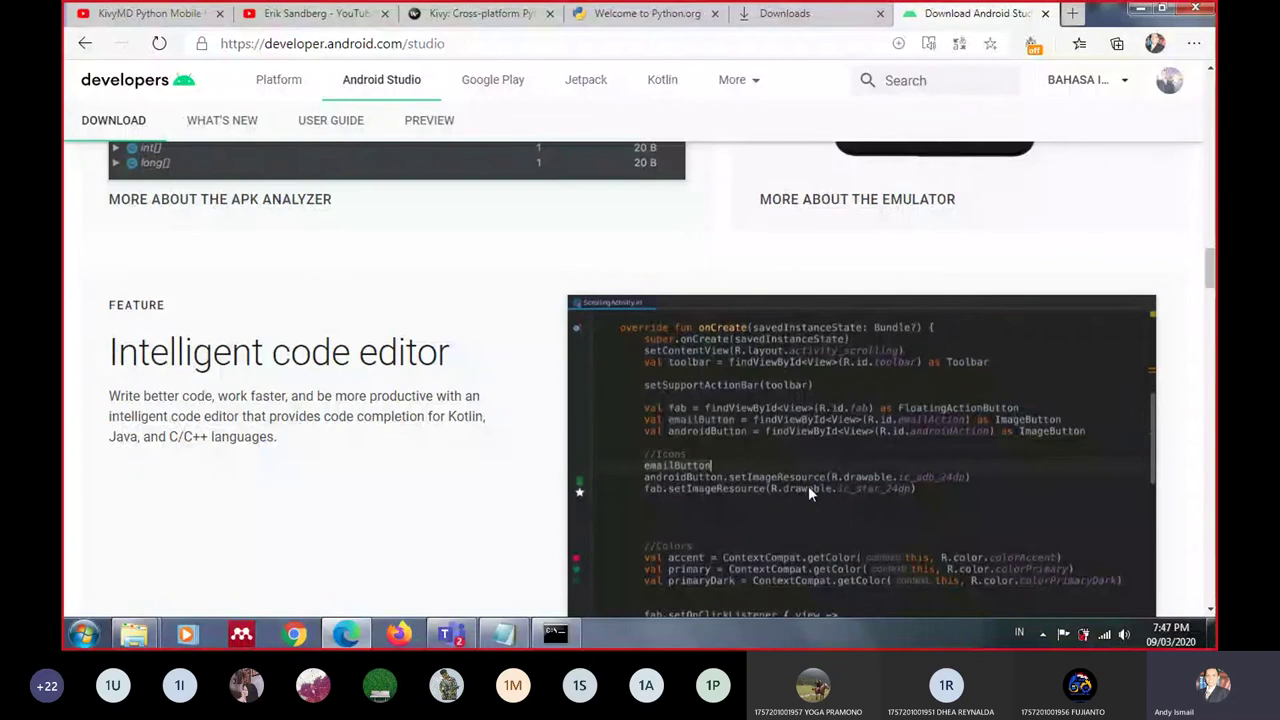
On the Python.org tab, launch the interactive shell, then reload the home page via the logo
{"action": "left_click", "coordinate": [655, 12]}
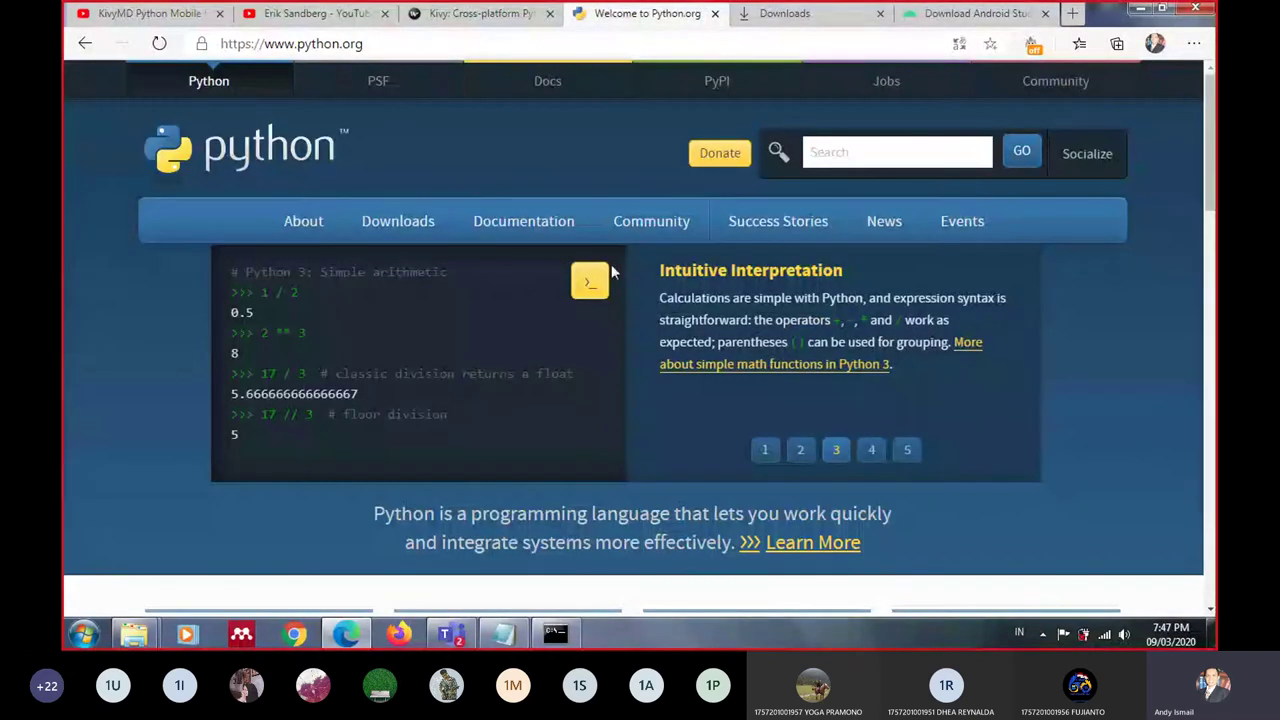
{"action": "left_click", "coordinate": [588, 284]}
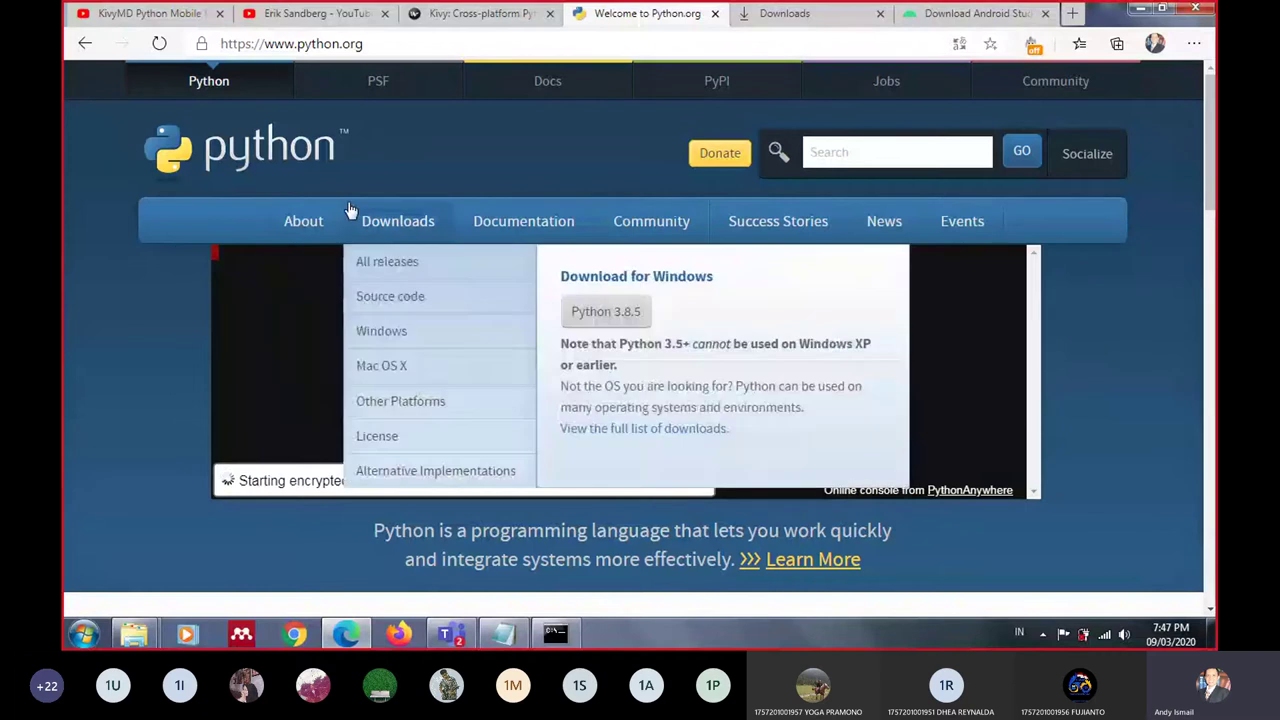
{"action": "mouse_move", "coordinate": [316, 222]}
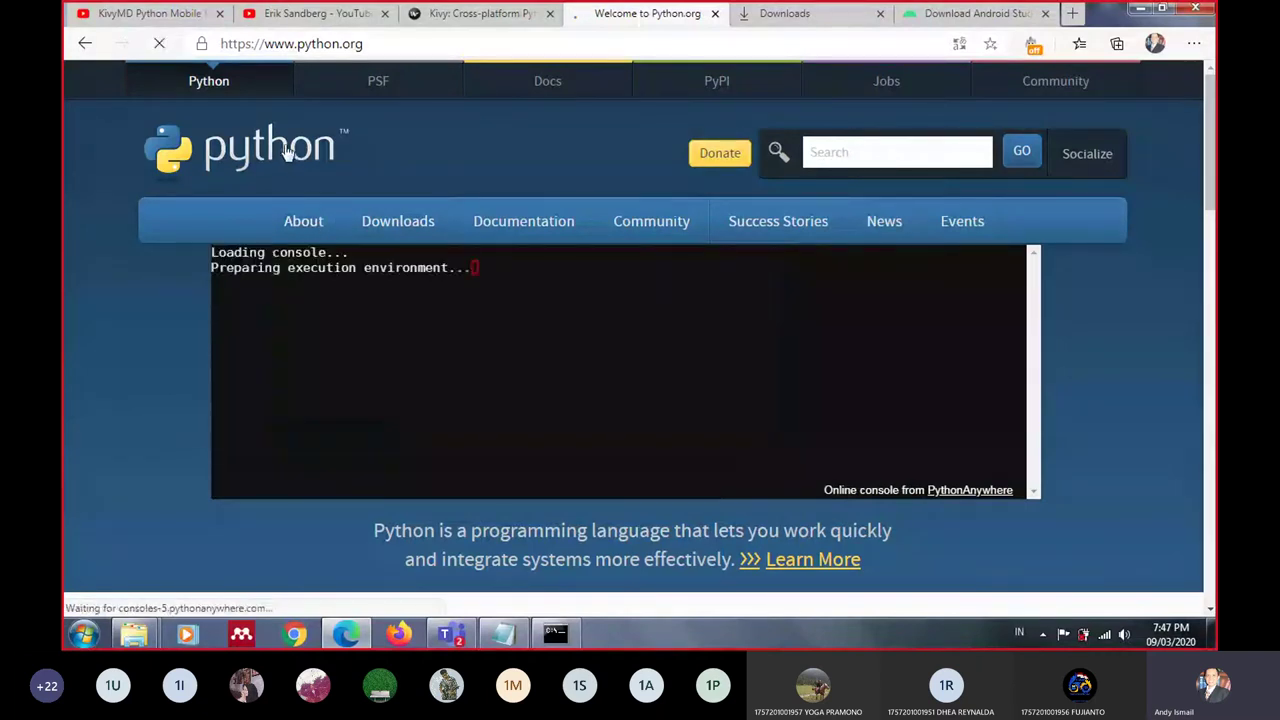
{"action": "left_click", "coordinate": [287, 150]}
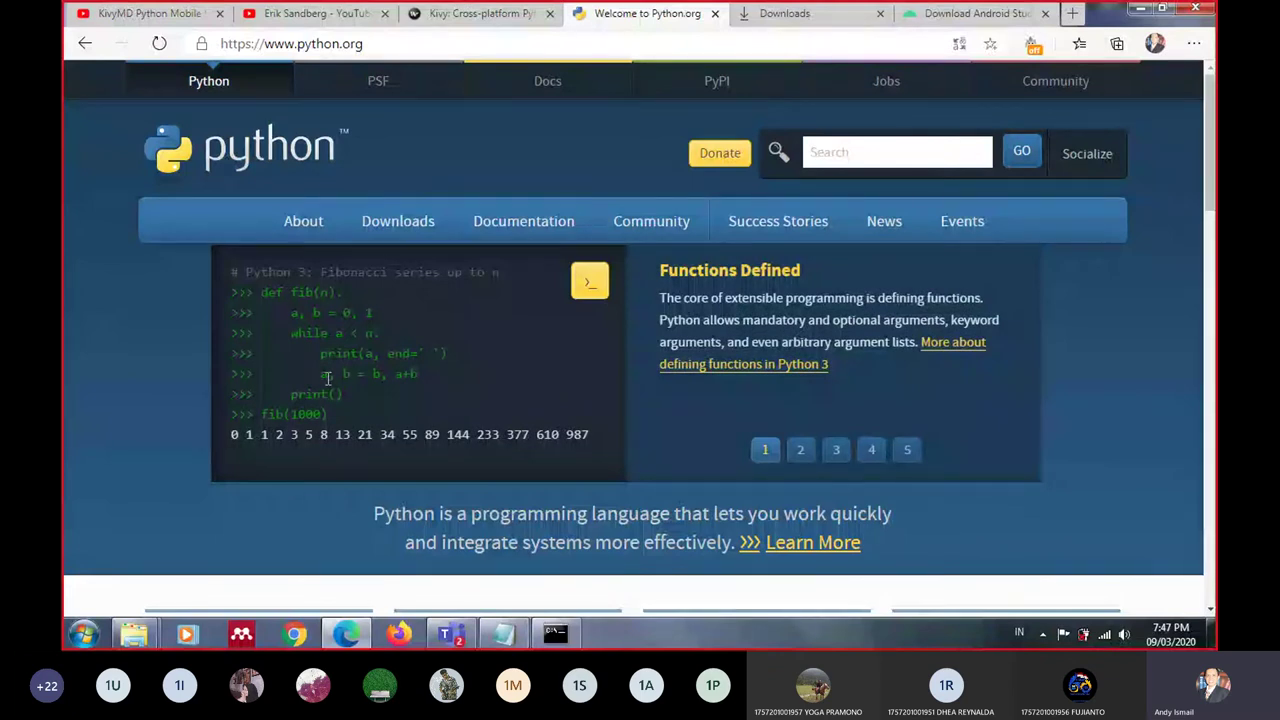
Nudge the Command Prompt window up and right, then return to the KivyMD tutorial video
{"action": "left_click", "coordinate": [140, 13]}
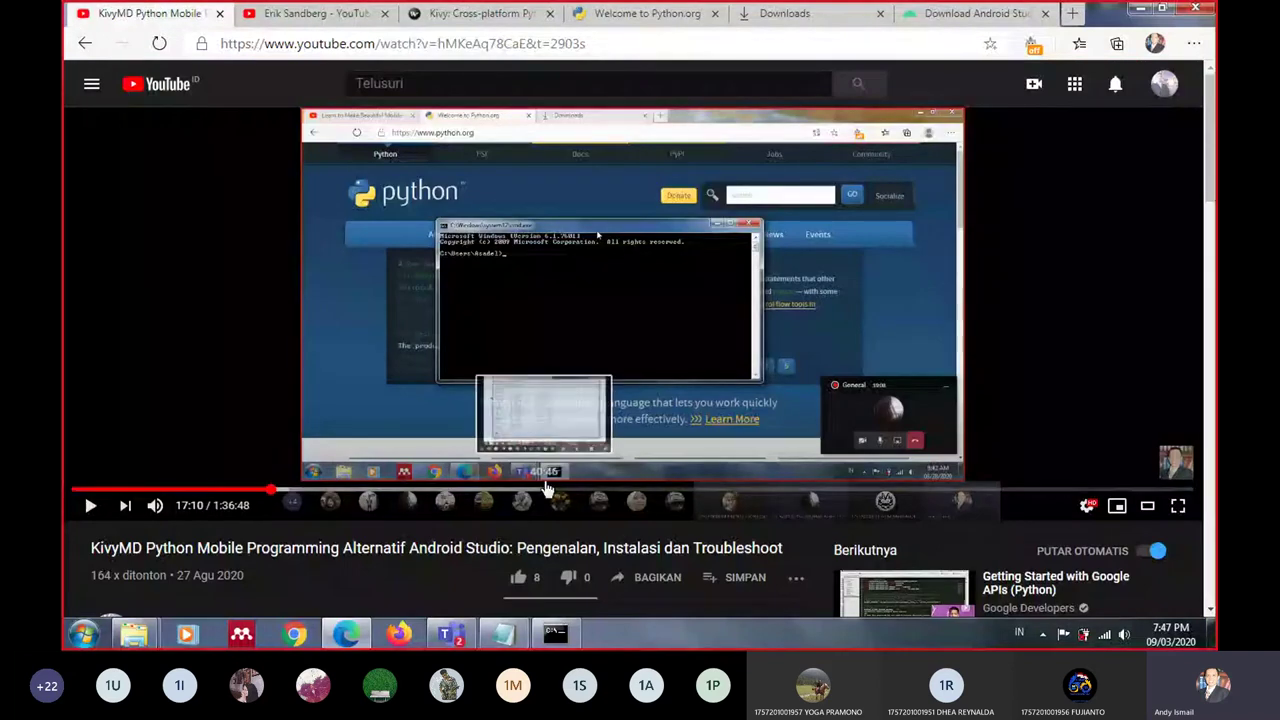
{"action": "left_click", "coordinate": [555, 632]}
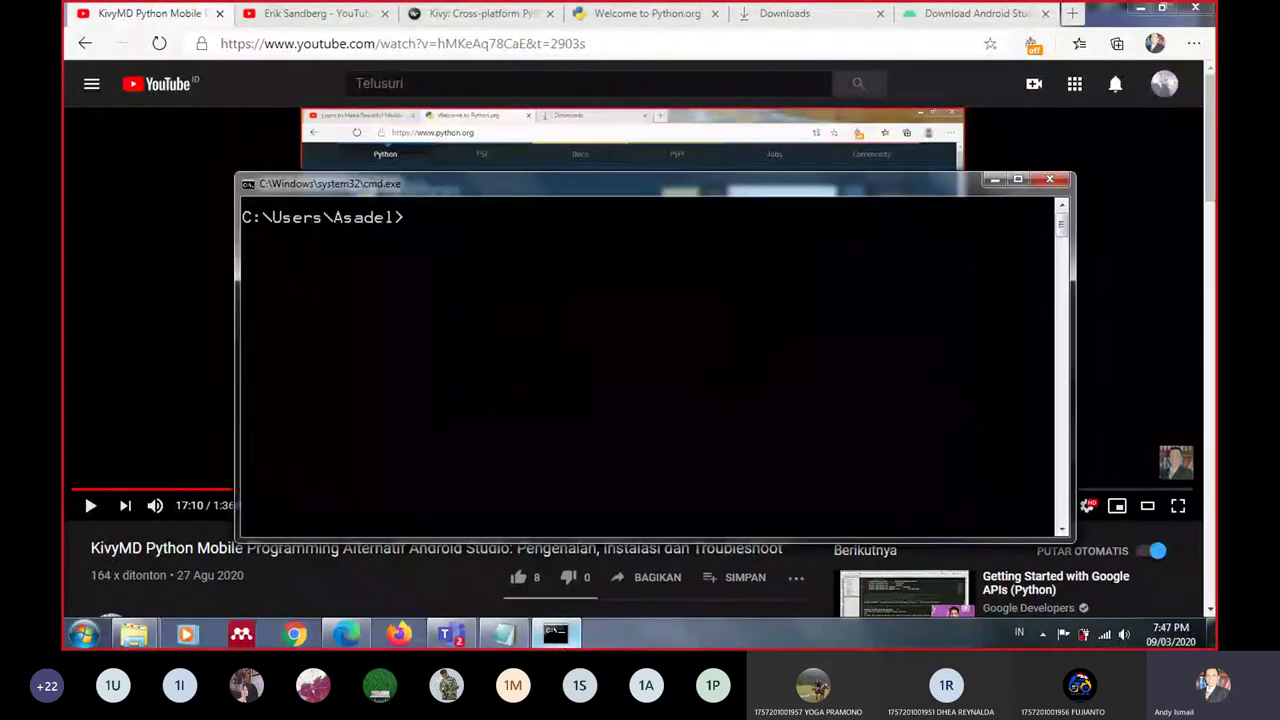
{"action": "left_click_drag", "start_coordinate": [853, 189], "coordinate": [893, 176]}
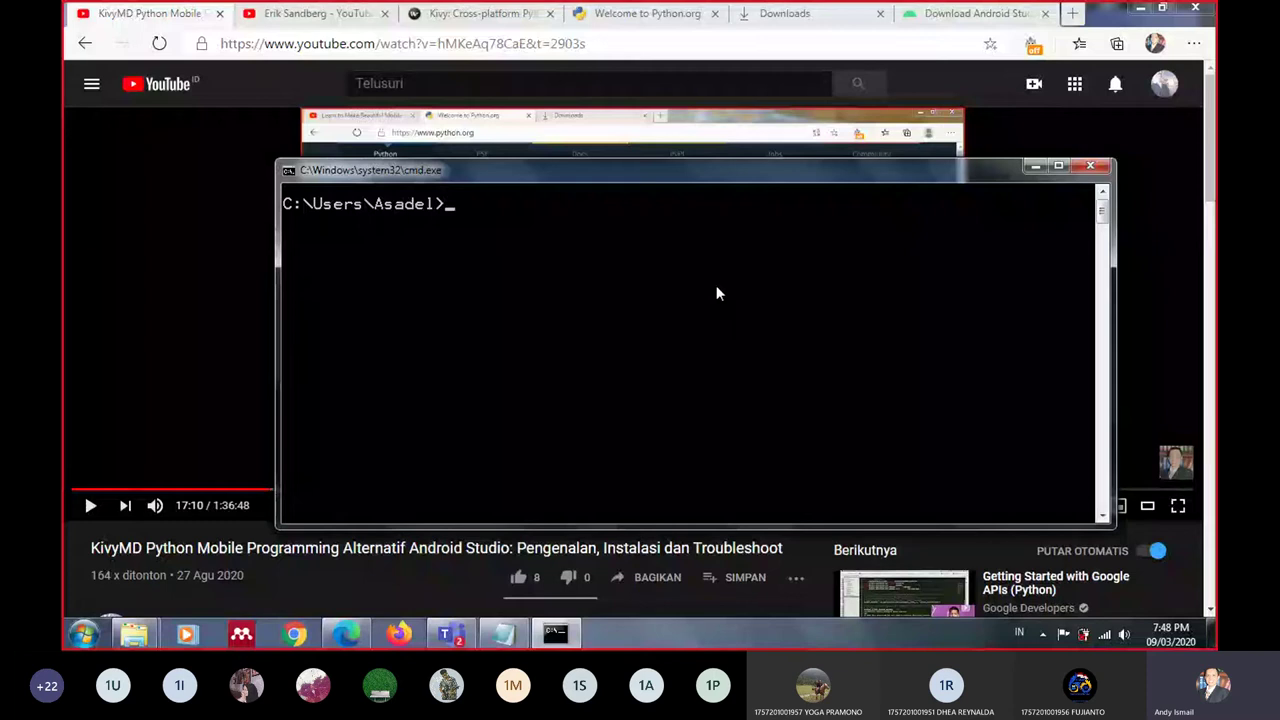
{"action": "type", "text": "p"}
{"action": "type", "text": "y"}
{"action": "key", "text": "BackSpace"}
{"action": "key", "text": "BackSpace"}
{"action": "left_click", "coordinate": [231, 222]}
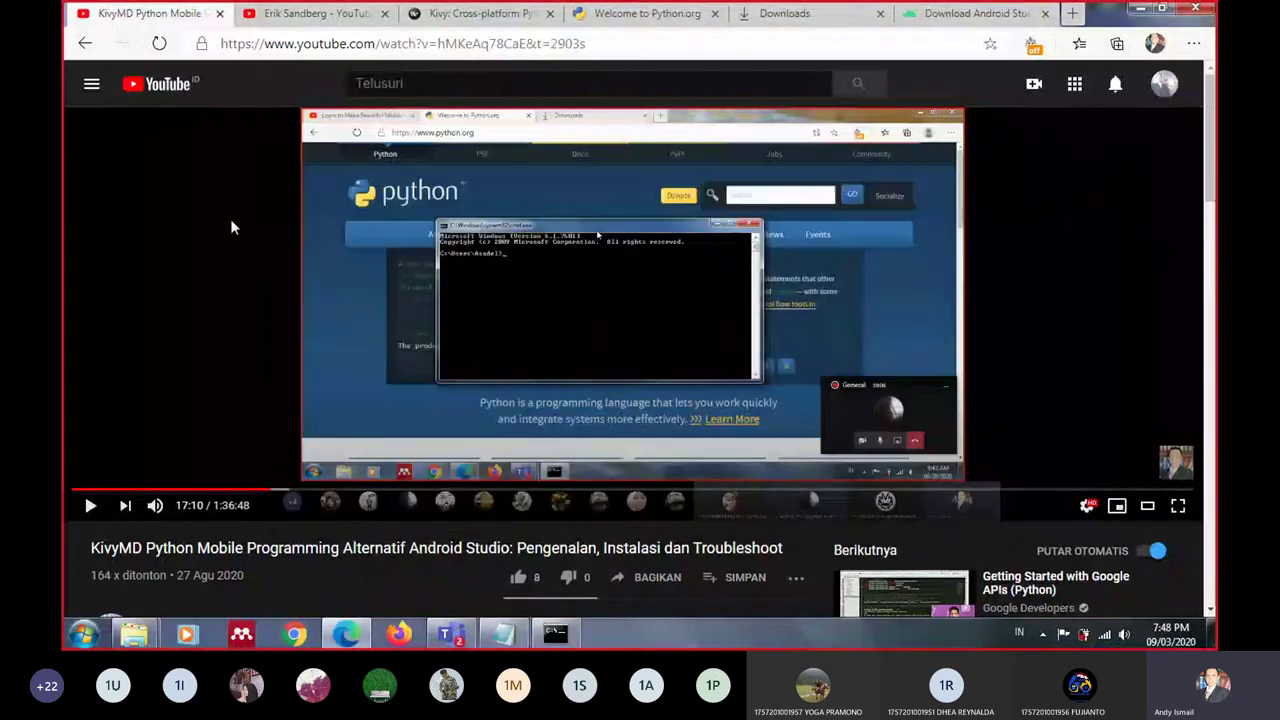
Rewind the tutorial to 16:27, pause it, and start the Python interpreter in cmd
{"action": "left_click", "coordinate": [266, 490]}
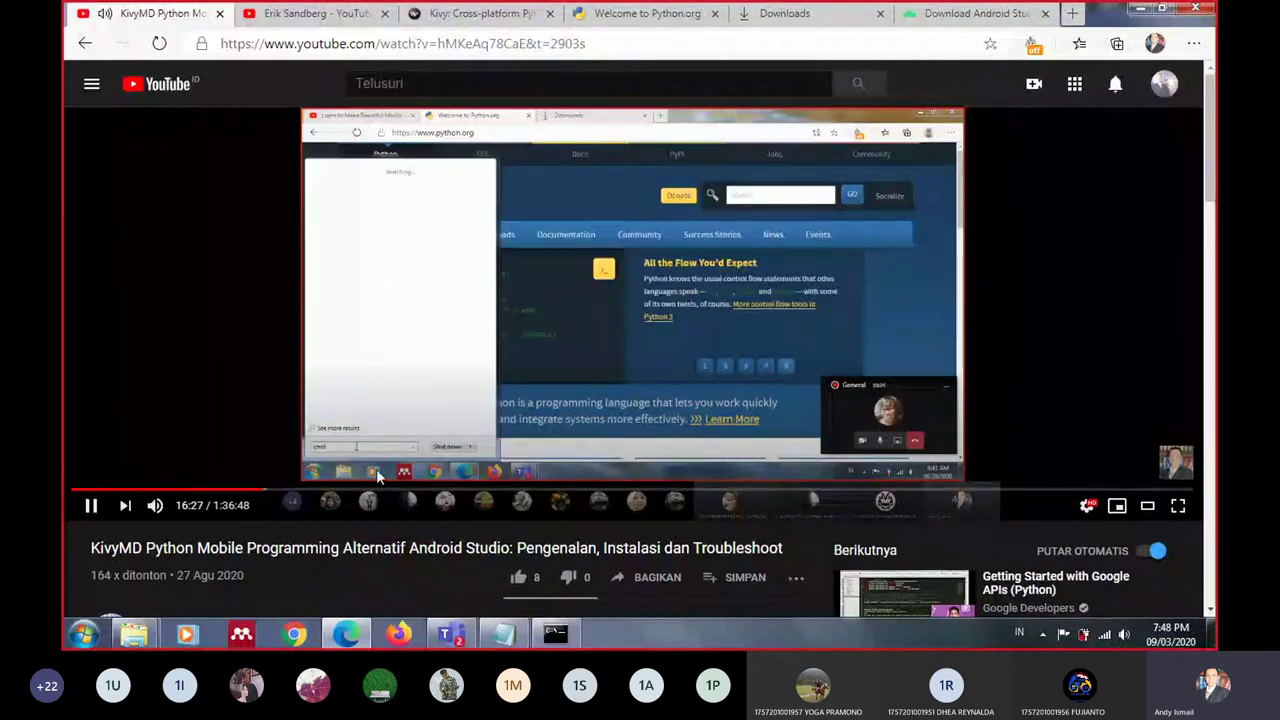
{"action": "left_click", "coordinate": [273, 405]}
{"action": "left_click", "coordinate": [555, 632]}
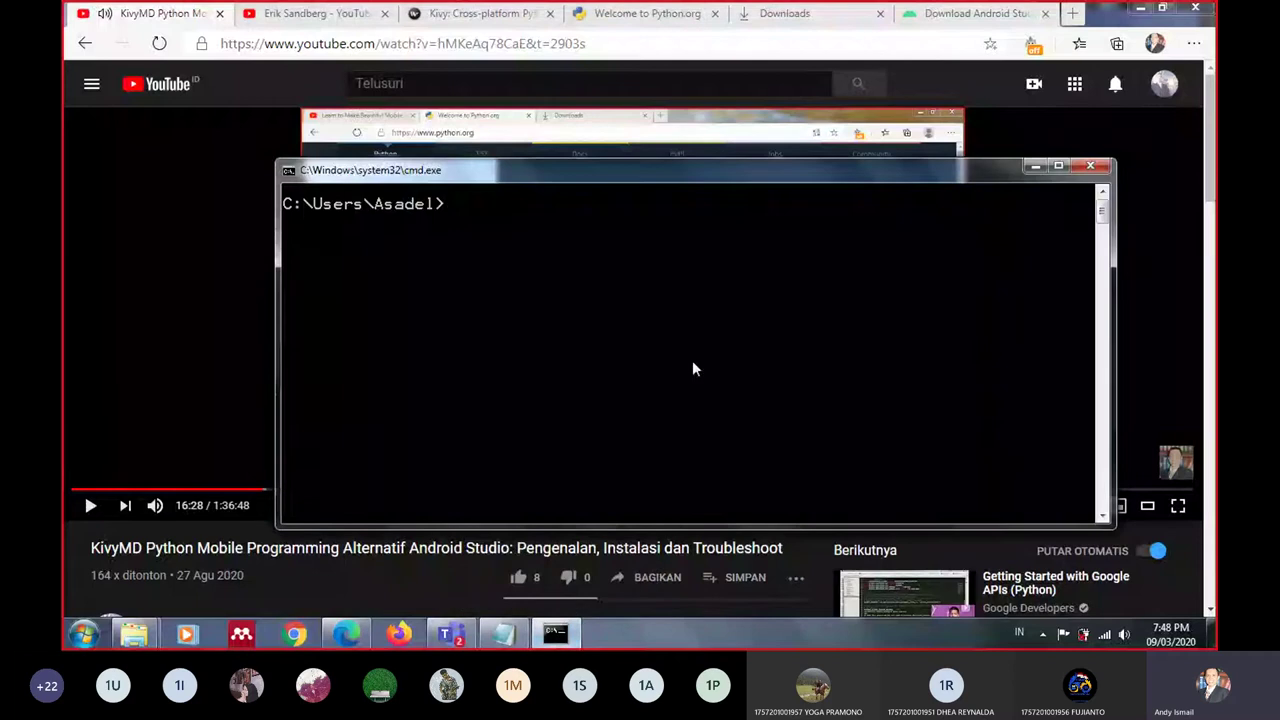
{"action": "type", "text": "python"}
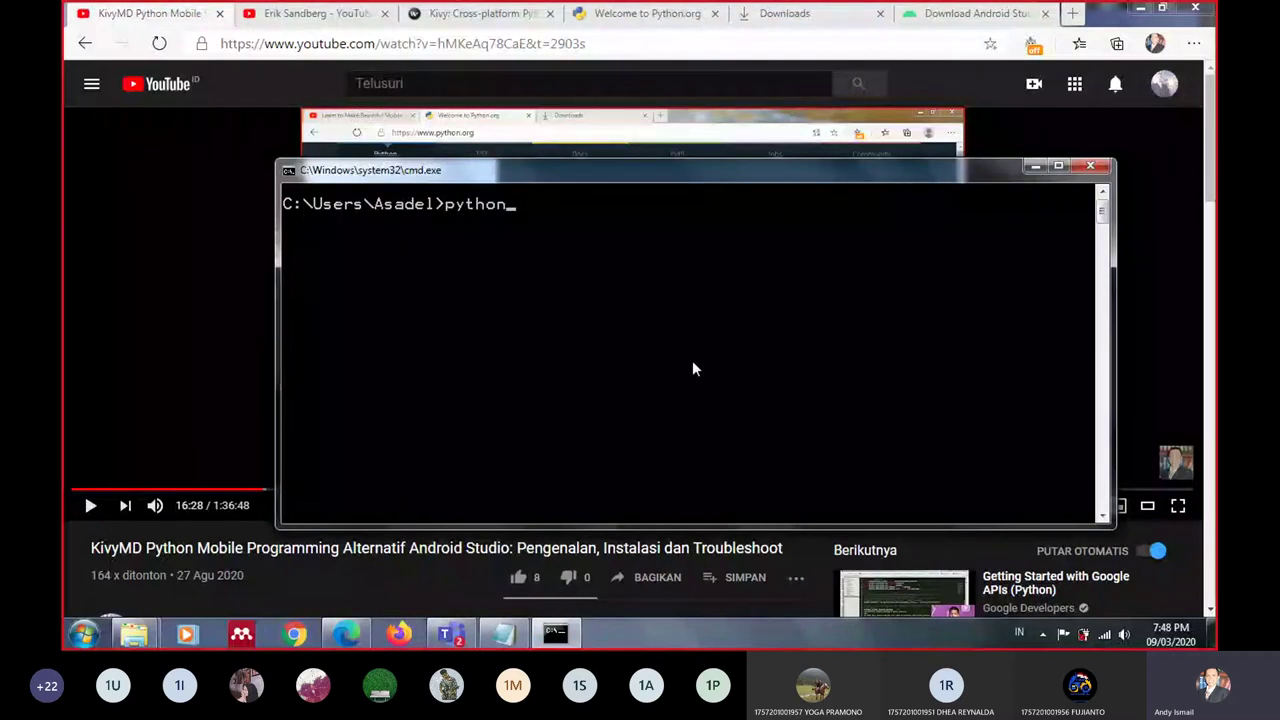
{"action": "key", "text": "Return"}
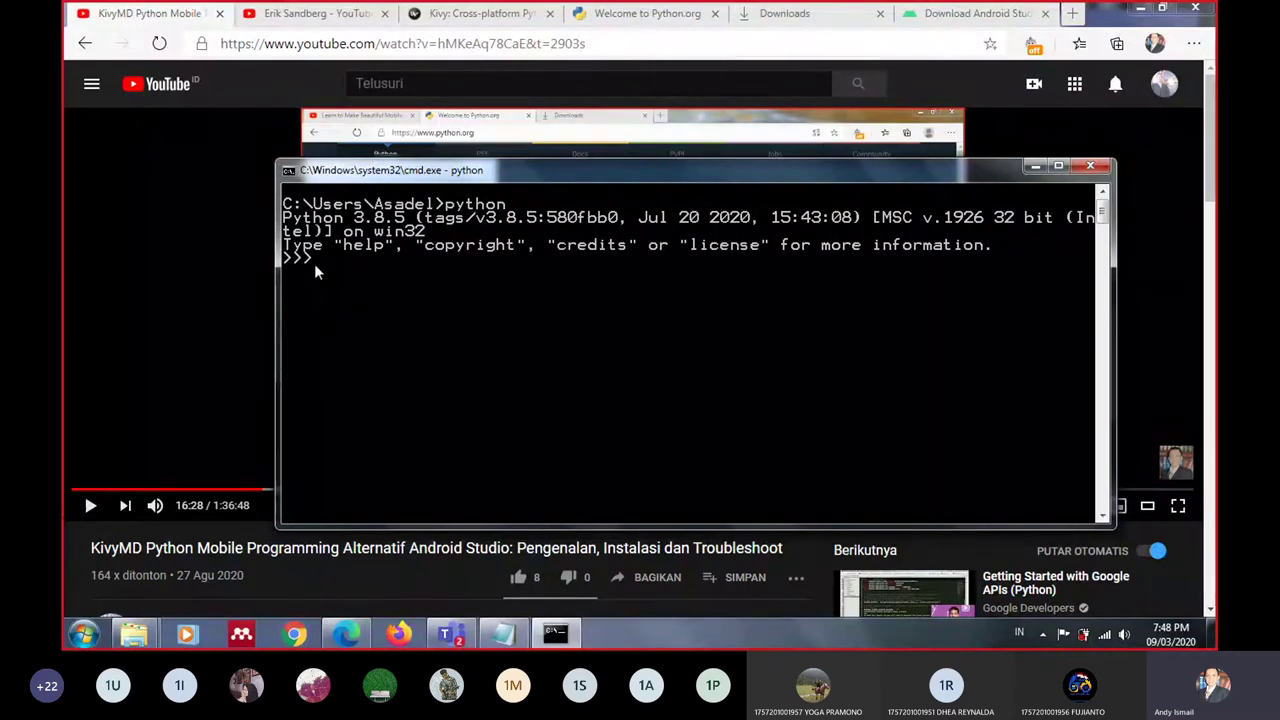
Try help and help() in Python, then leave the interactive help utility
{"action": "type", "text": "help"}
{"action": "key", "text": "Return"}
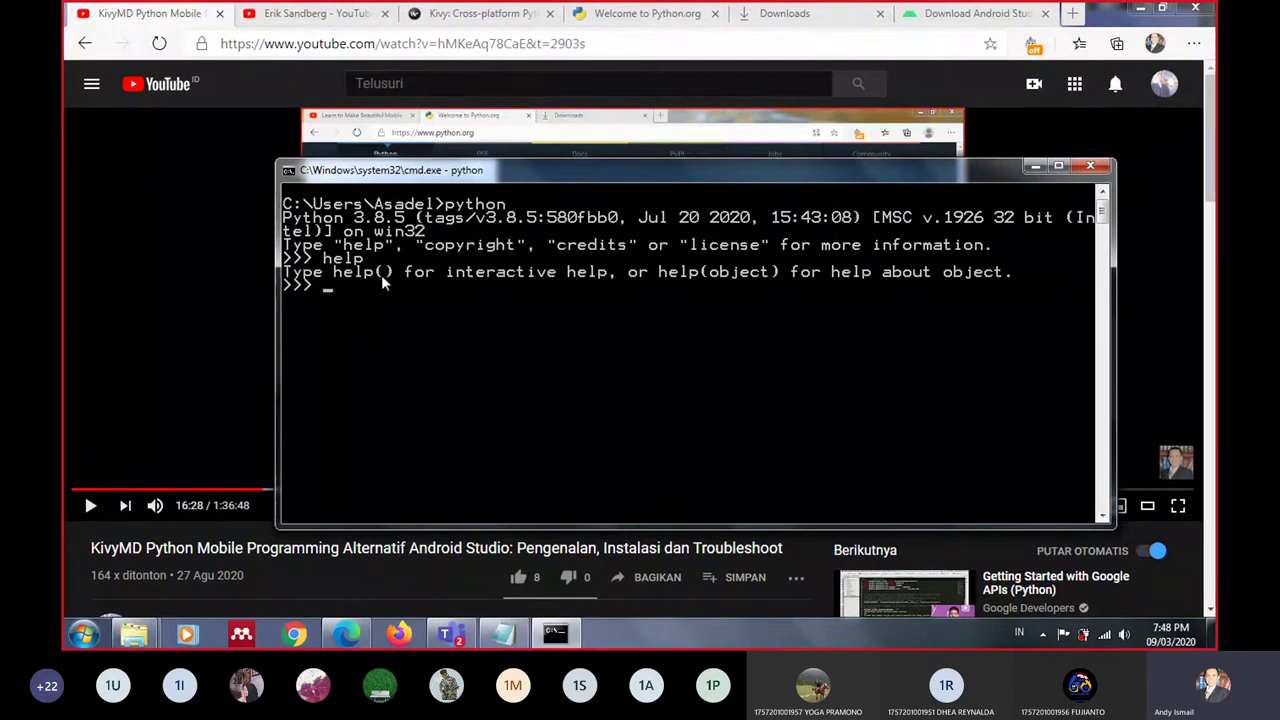
{"action": "type", "text": "he"}
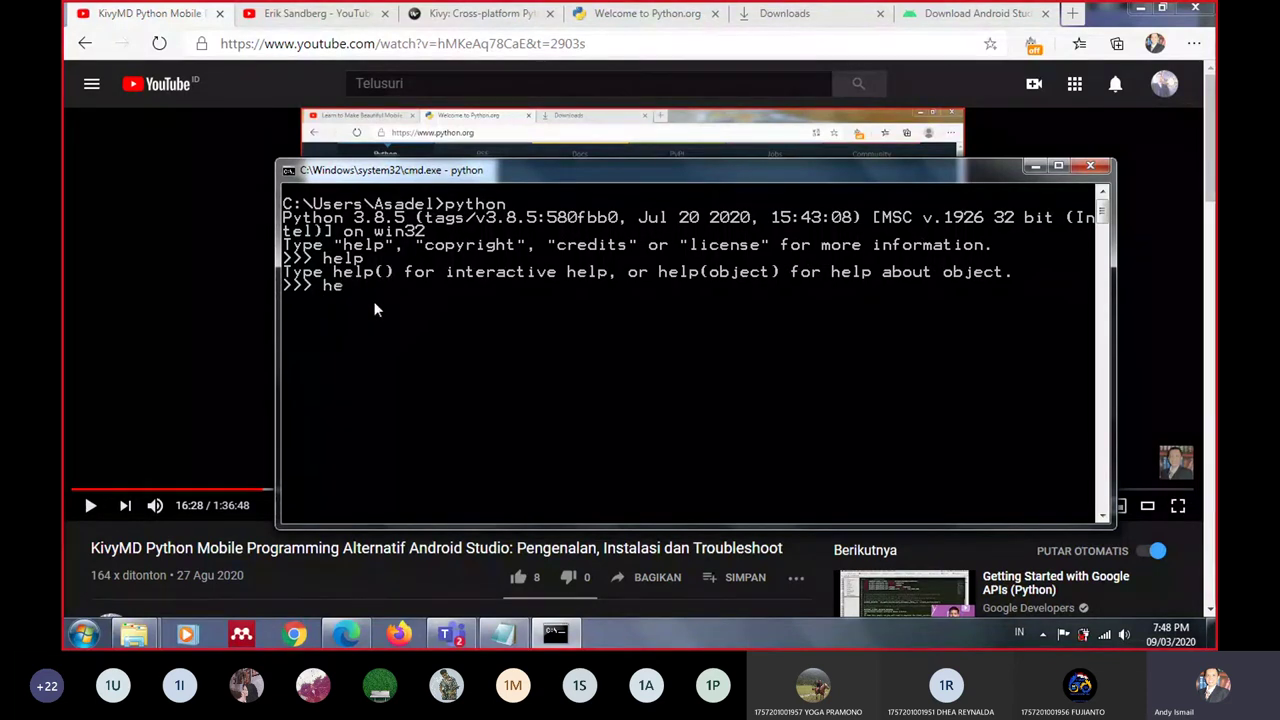
{"action": "type", "text": "lp()"}
{"action": "key", "text": "Return"}
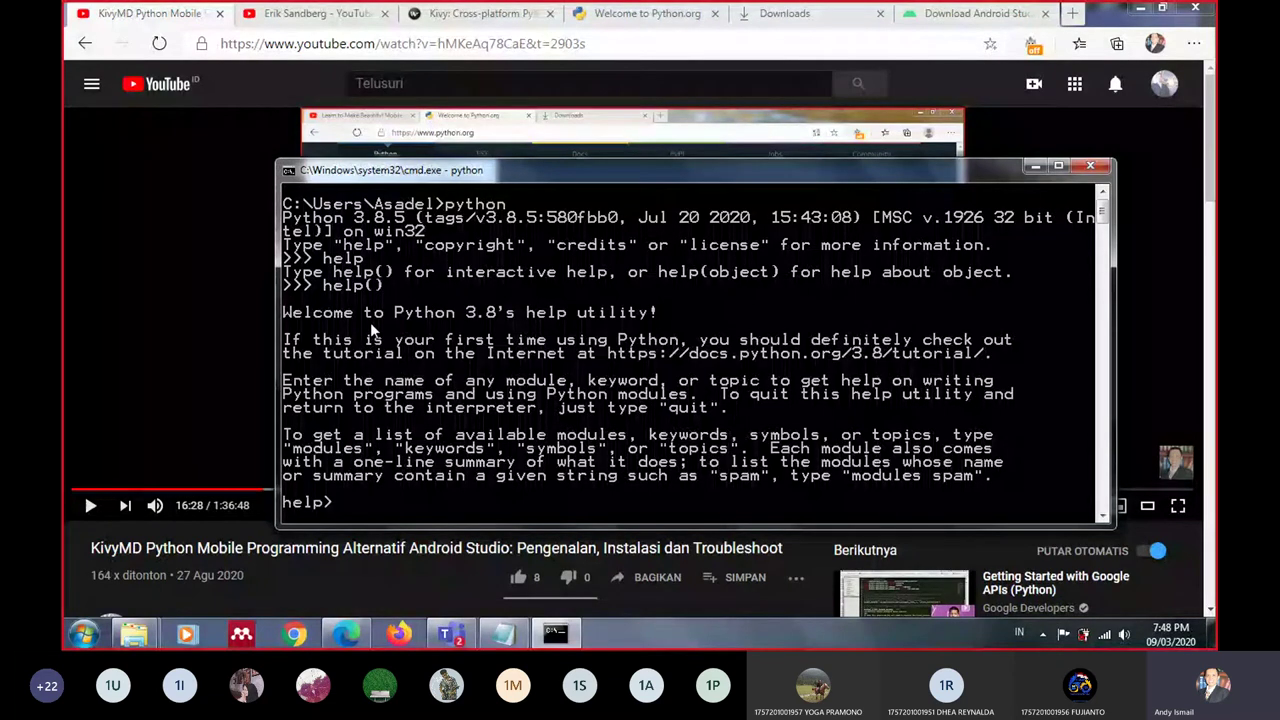
{"action": "type", "text": "ex"}
{"action": "type", "text": "it()"}
{"action": "key", "text": "Return"}
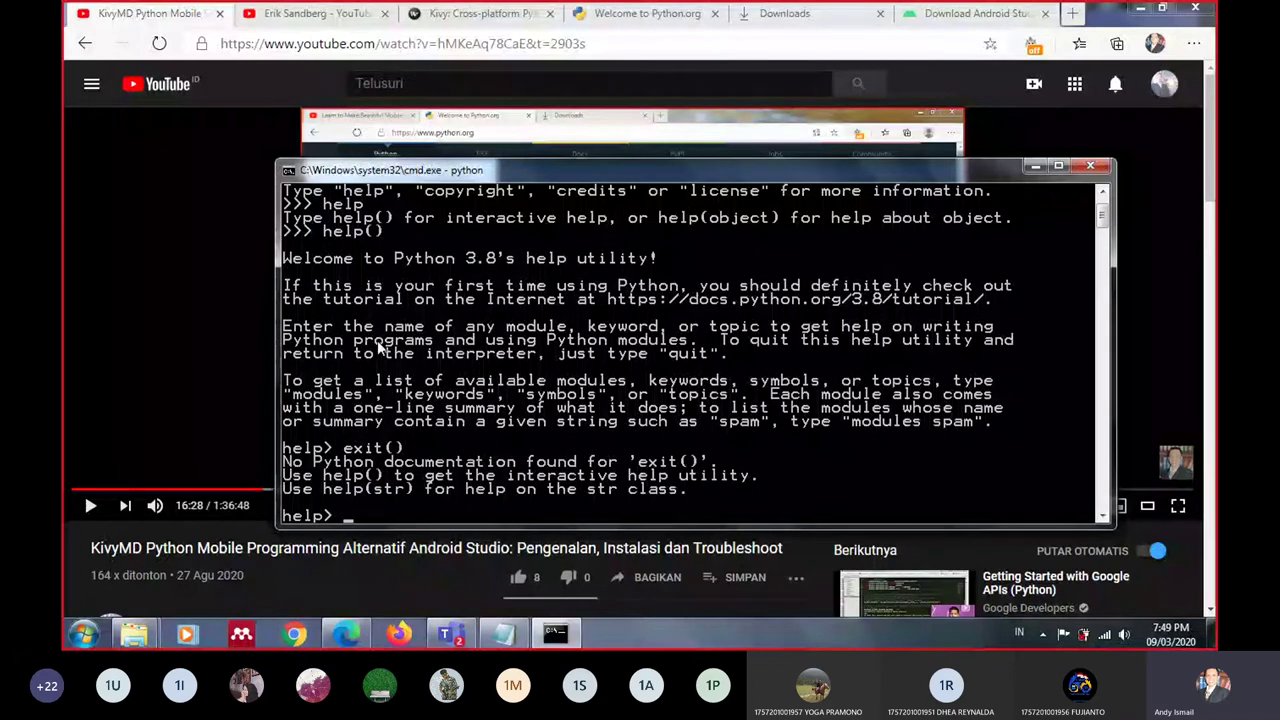
{"action": "type", "text": "exit"}
{"action": "key", "text": "Return"}
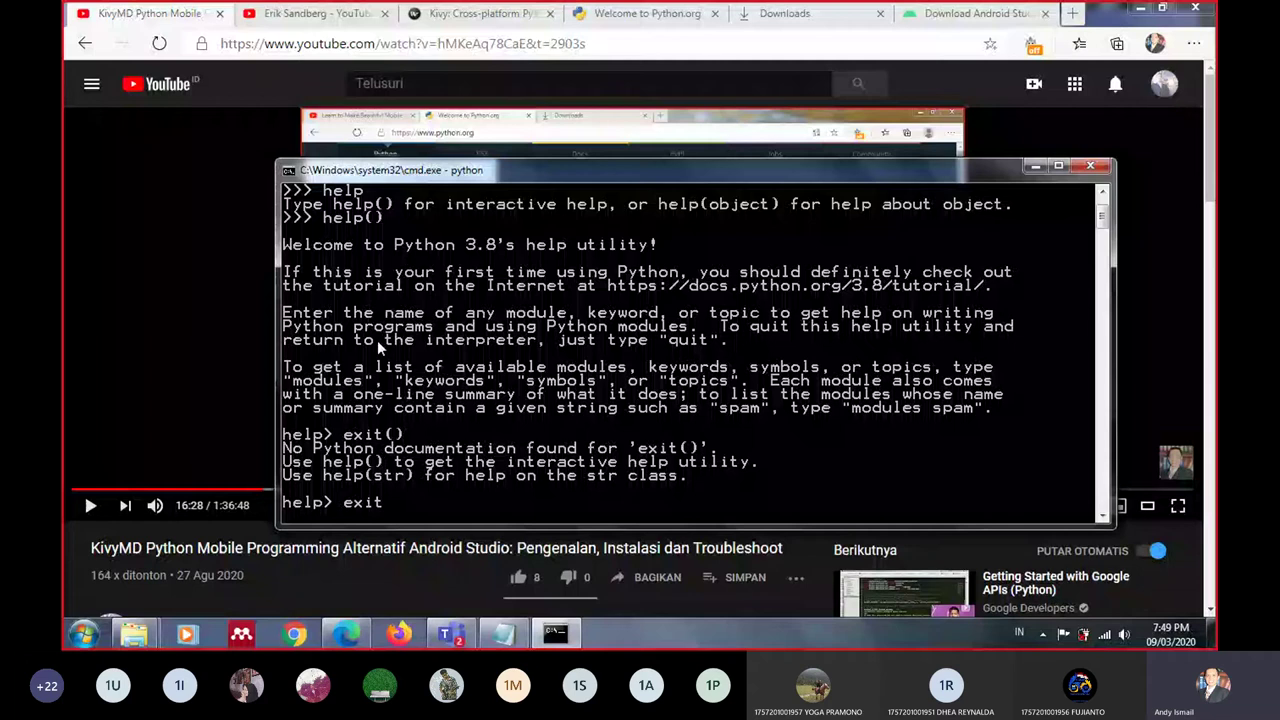
{"action": "key", "text": "Return"}
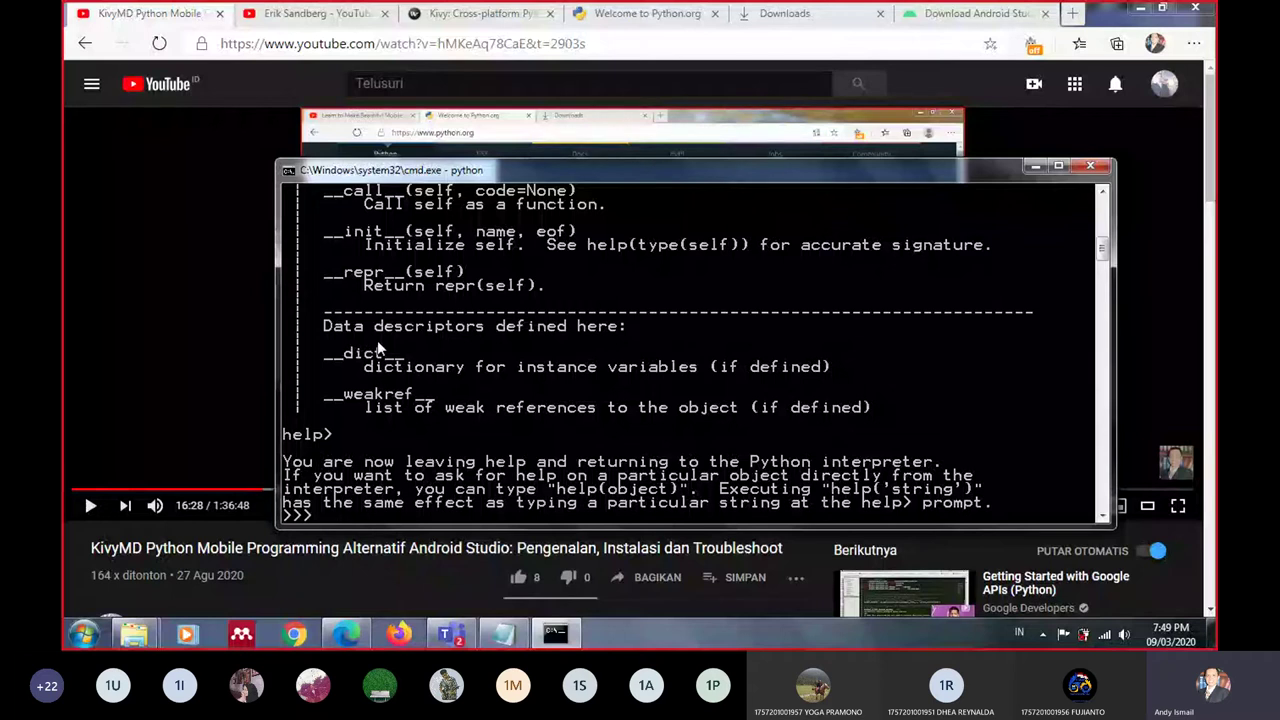
Quit Python with exit() and clear the console with cls
{"action": "type", "text": "ex"}
{"action": "type", "text": "it"}
{"action": "key", "text": "Return"}
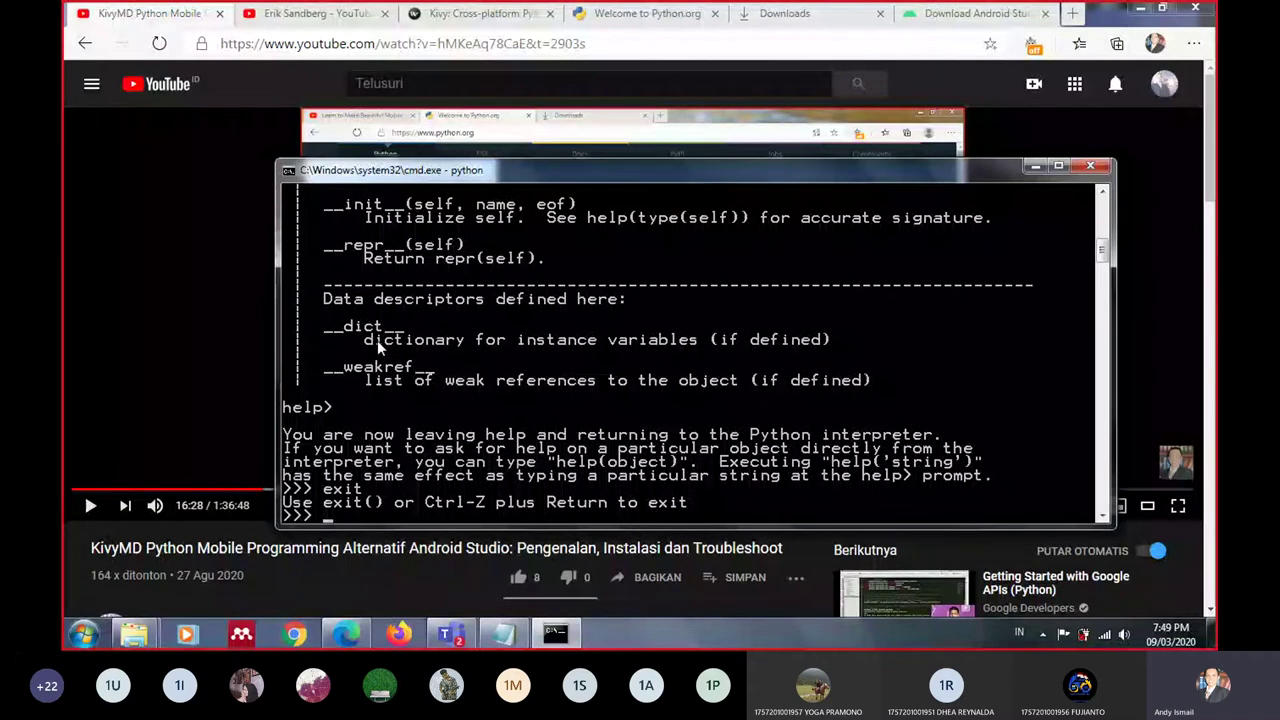
{"action": "type", "text": "ex"}
{"action": "type", "text": "it()"}
{"action": "key", "text": "Return"}
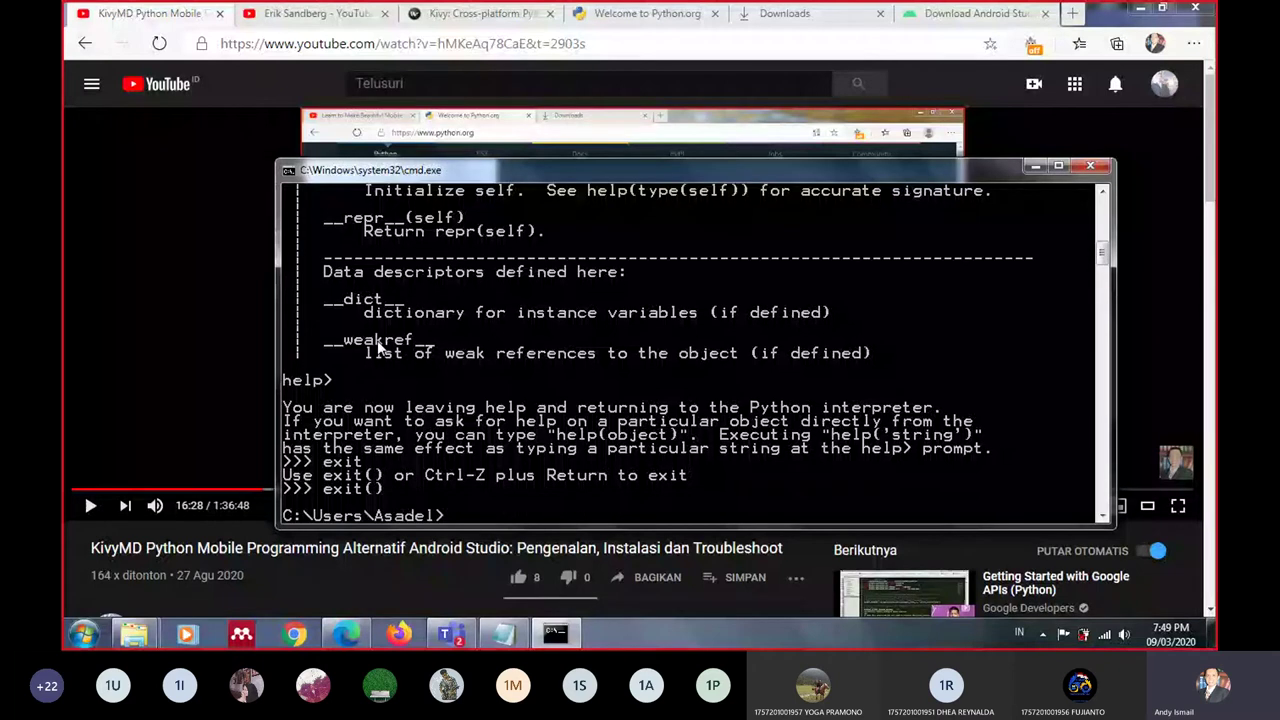
{"action": "type", "text": "cls"}
{"action": "key", "text": "Return"}
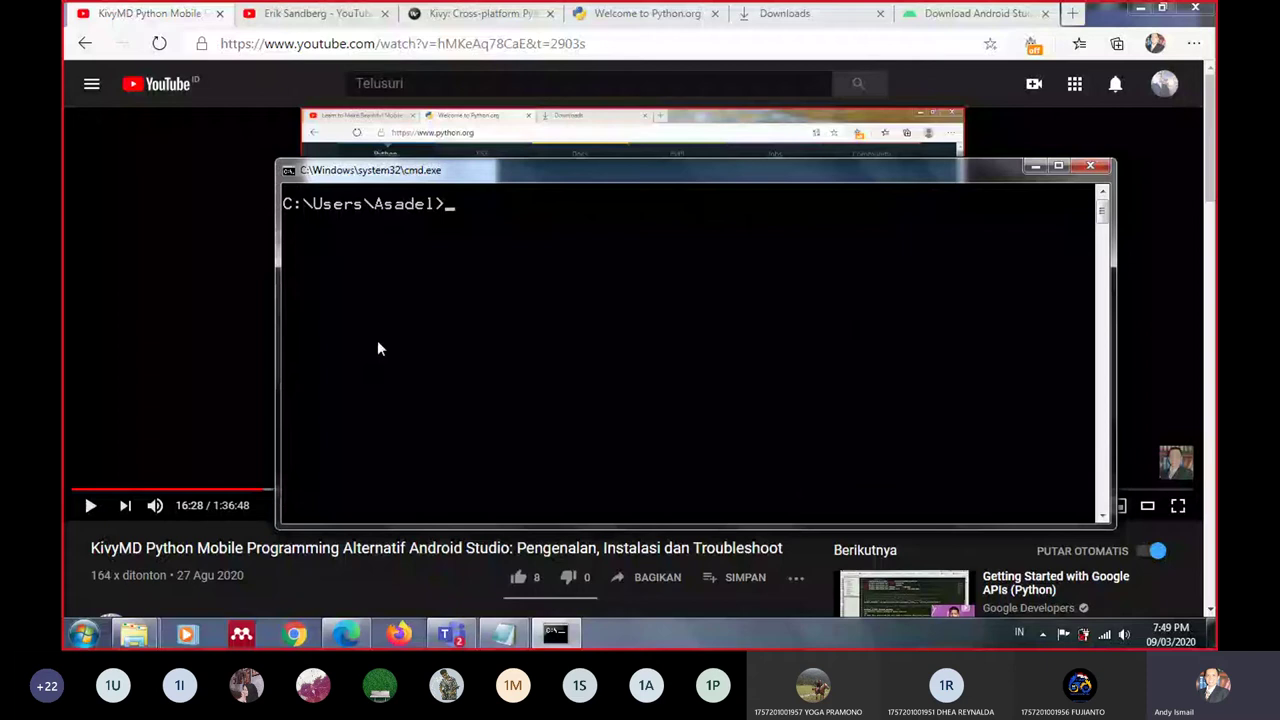
List the home folder contents with dir
{"action": "type", "text": "dir"}
{"action": "key", "text": "Return"}
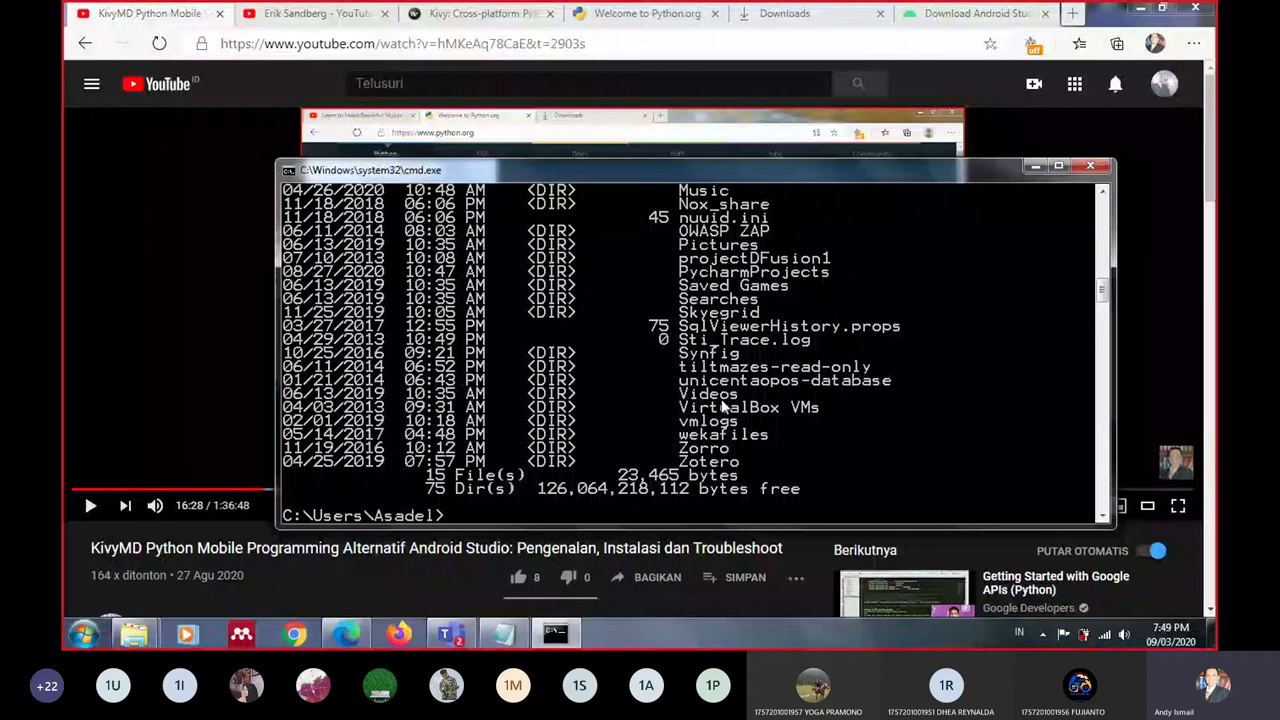
{"action": "scroll", "coordinate": [723, 305], "scroll_direction": "up", "scroll_amount": 5}
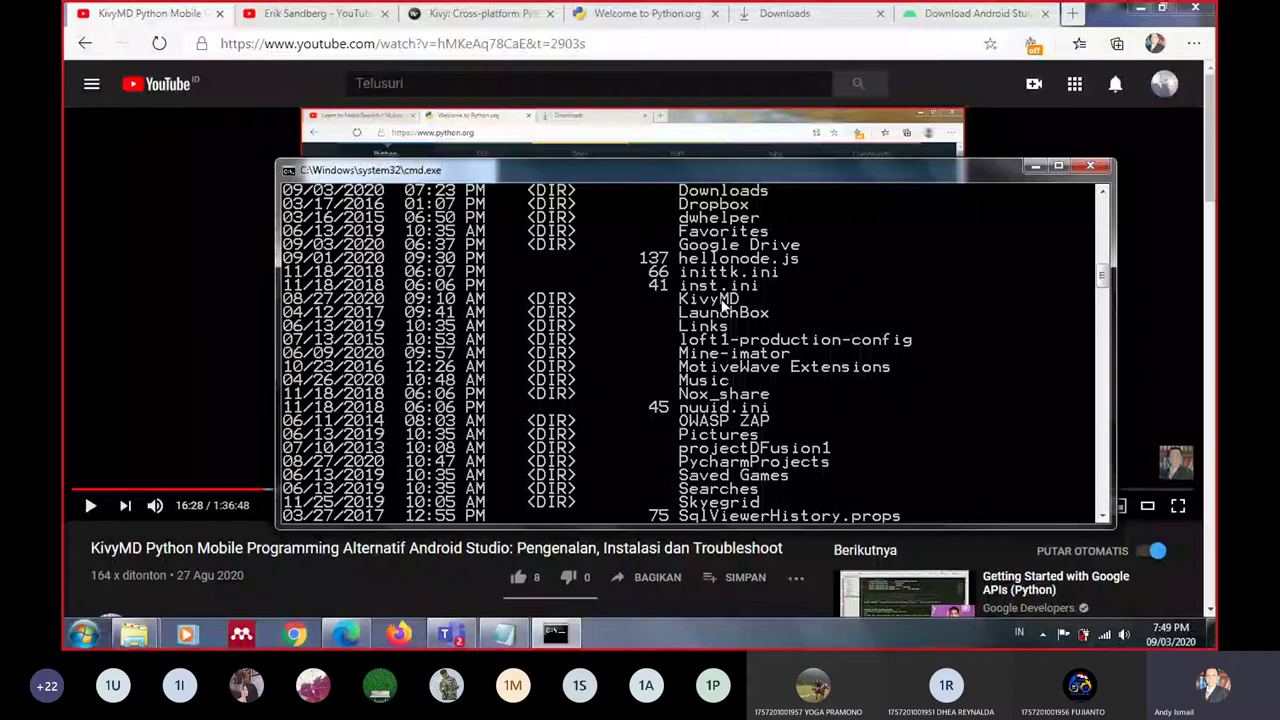
Enter the KivyMD folder, list it, and type 'python setup.py install'
{"action": "type", "text": "k"}
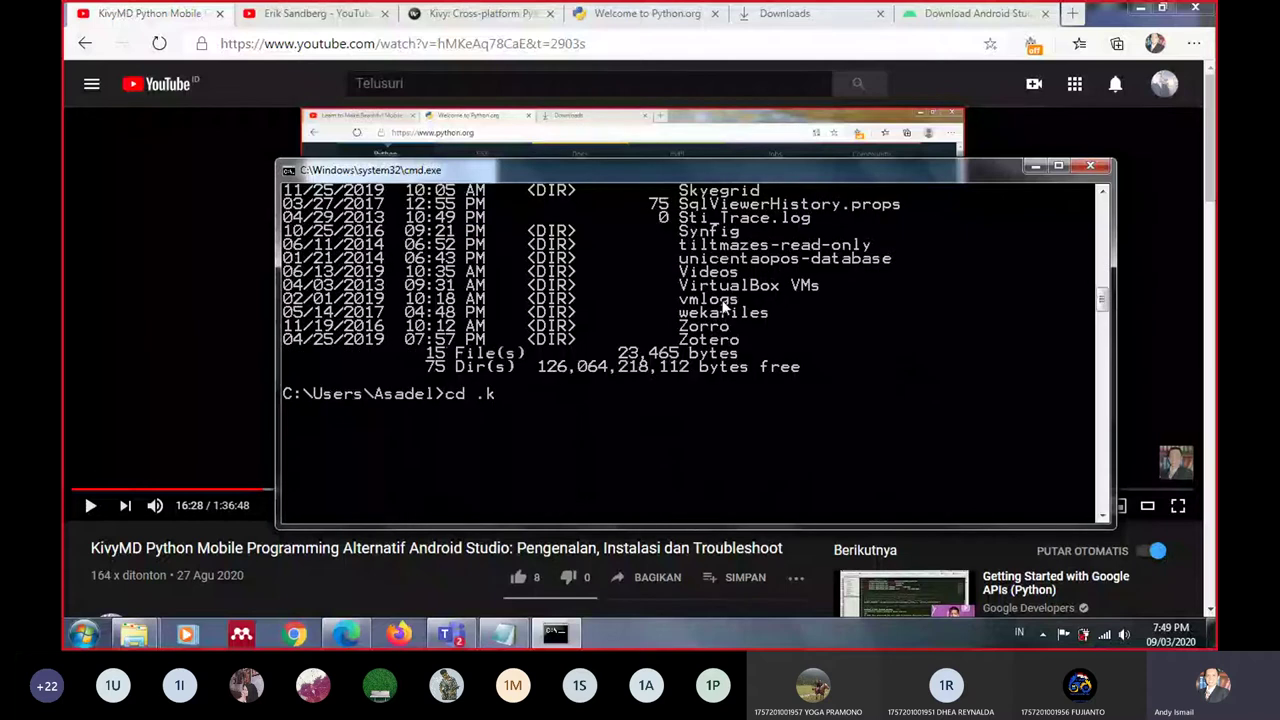
{"action": "key", "text": "BackSpace"}
{"action": "key", "text": "BackSpace"}
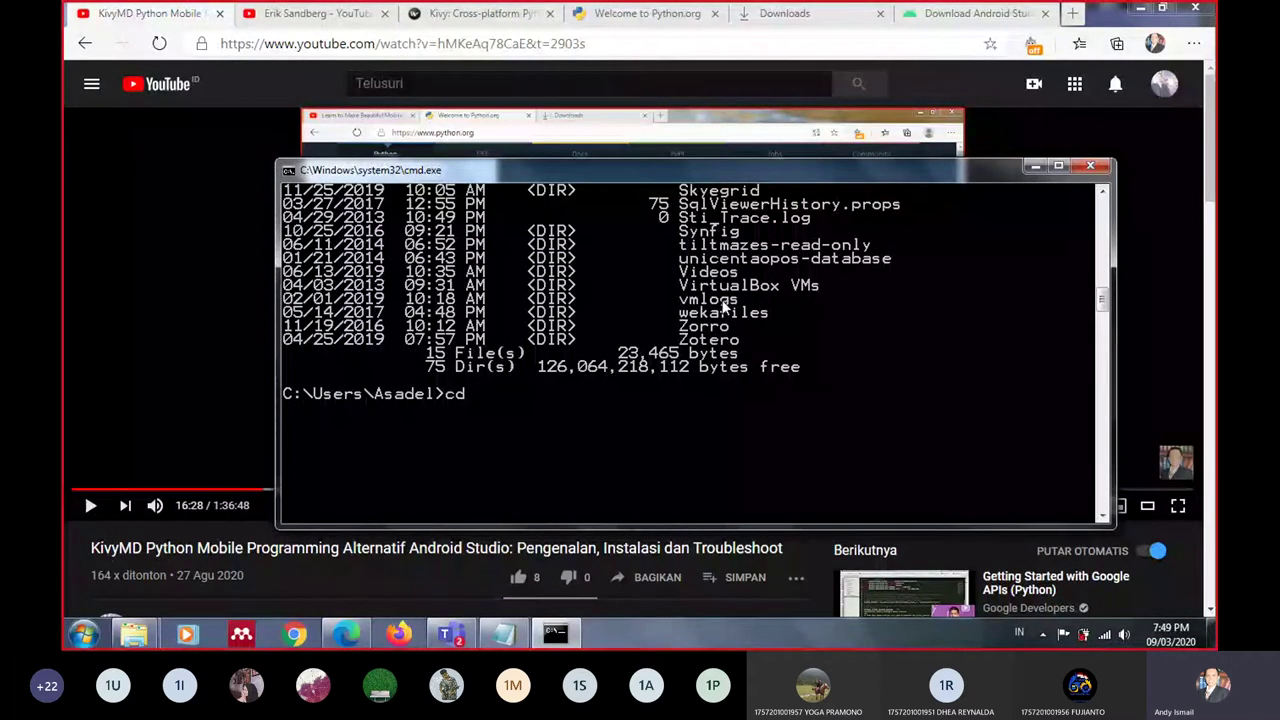
{"action": "type", "text": " .kivy"}
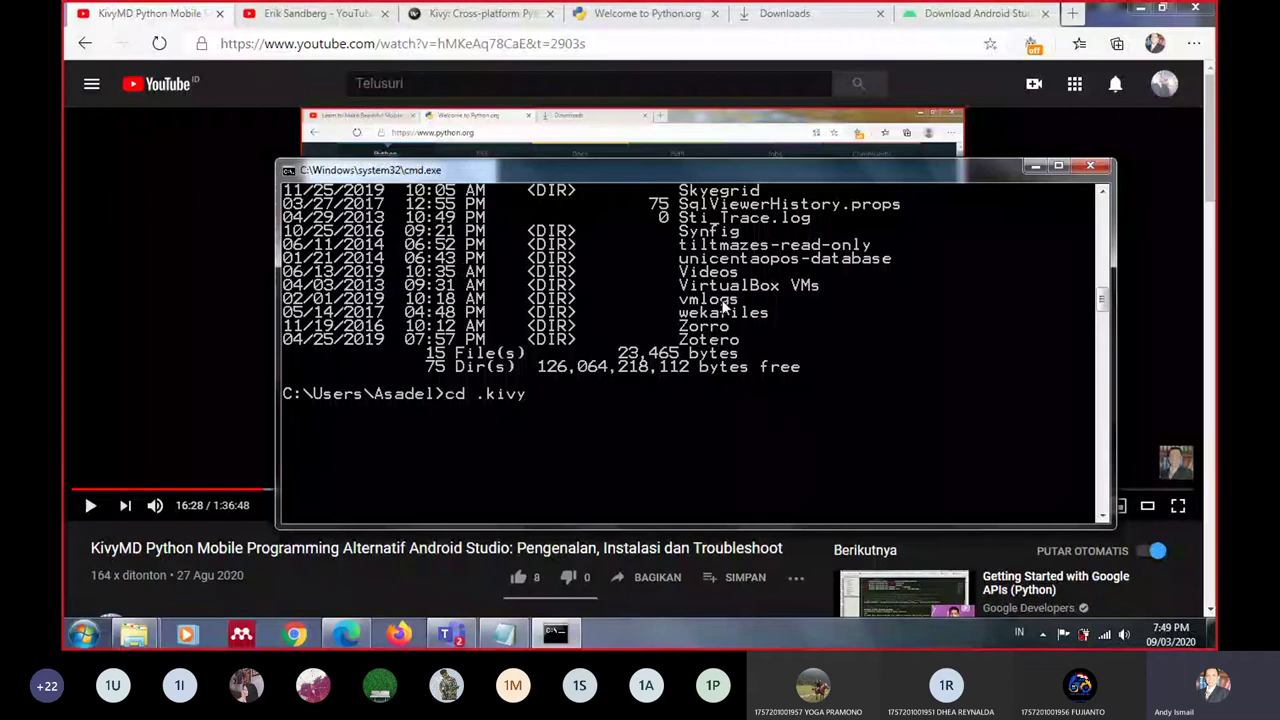
{"action": "key", "text": "BackSpace"}
{"action": "key", "text": "BackSpace"}
{"action": "key", "text": "BackSpace"}
{"action": "type", "text": "KivyMD"}
{"action": "key", "text": "Return"}
{"action": "type", "text": "d"}
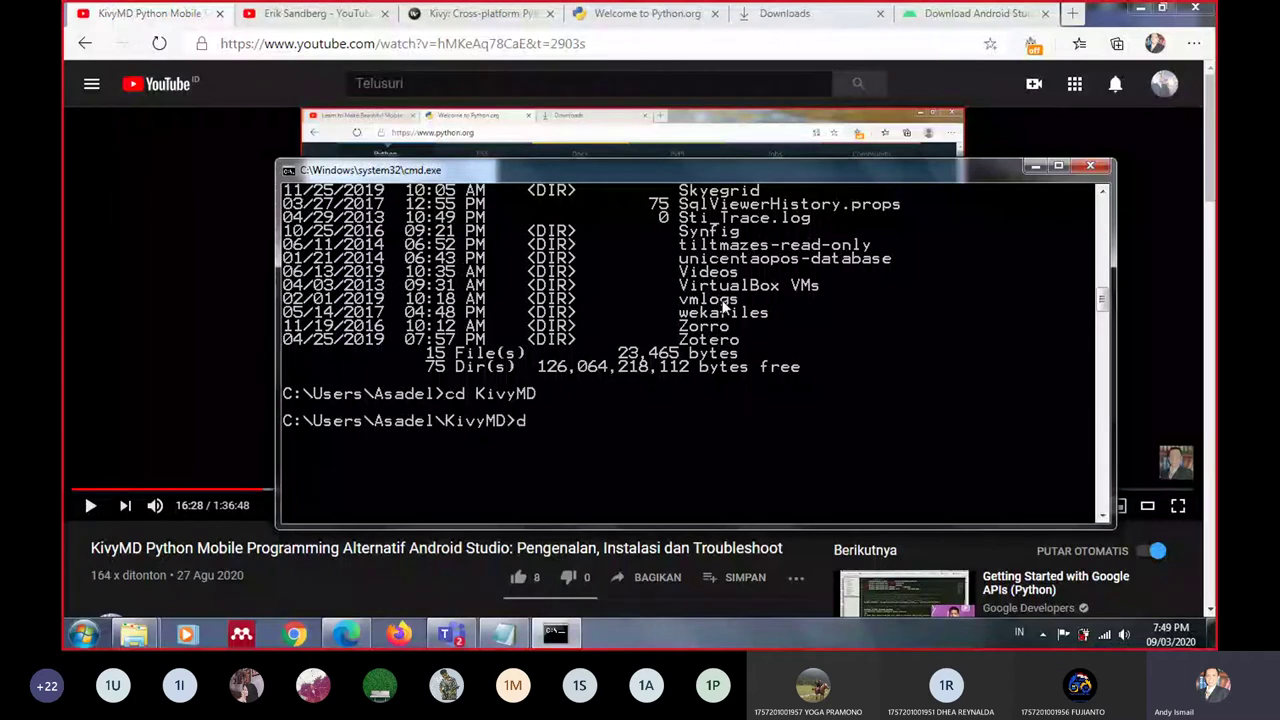
{"action": "type", "text": "i"}
{"action": "type", "text": "r"}
{"action": "key", "text": "Return"}
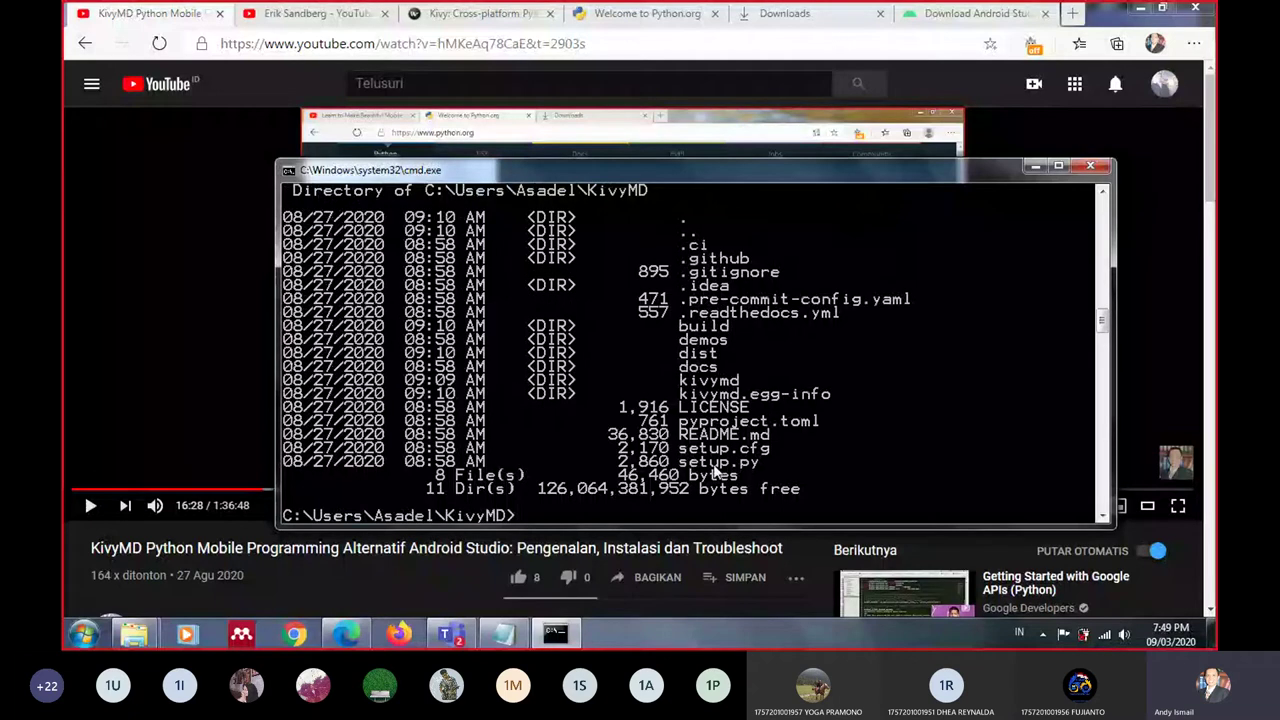
{"action": "type", "text": "py"}
{"action": "type", "text": "th"}
{"action": "type", "text": "on se"}
{"action": "type", "text": "tup.py inst"}
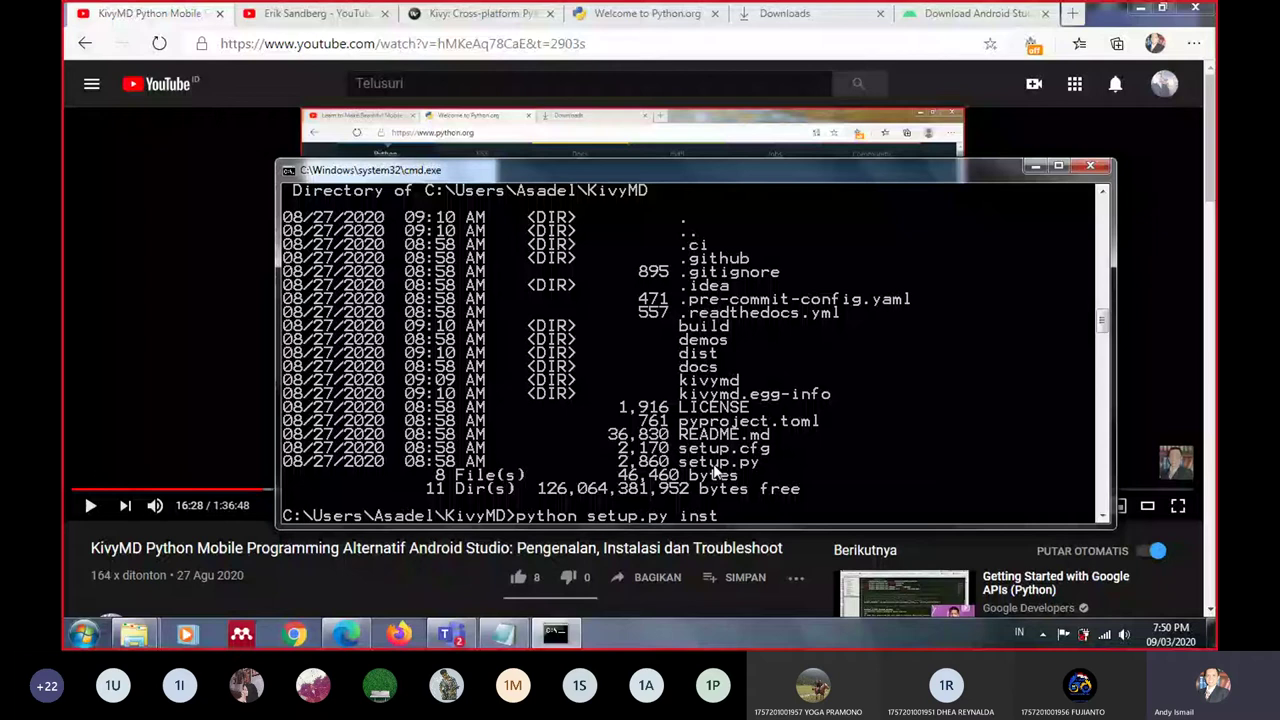
{"action": "type", "text": "all"}
Run 'python setup.py' without install, then check the tutorial video briefly
{"action": "key", "text": "BackSpace"}
{"action": "key", "text": "BackSpace"}
{"action": "key", "text": "BackSpace"}
{"action": "key", "text": "Return"}
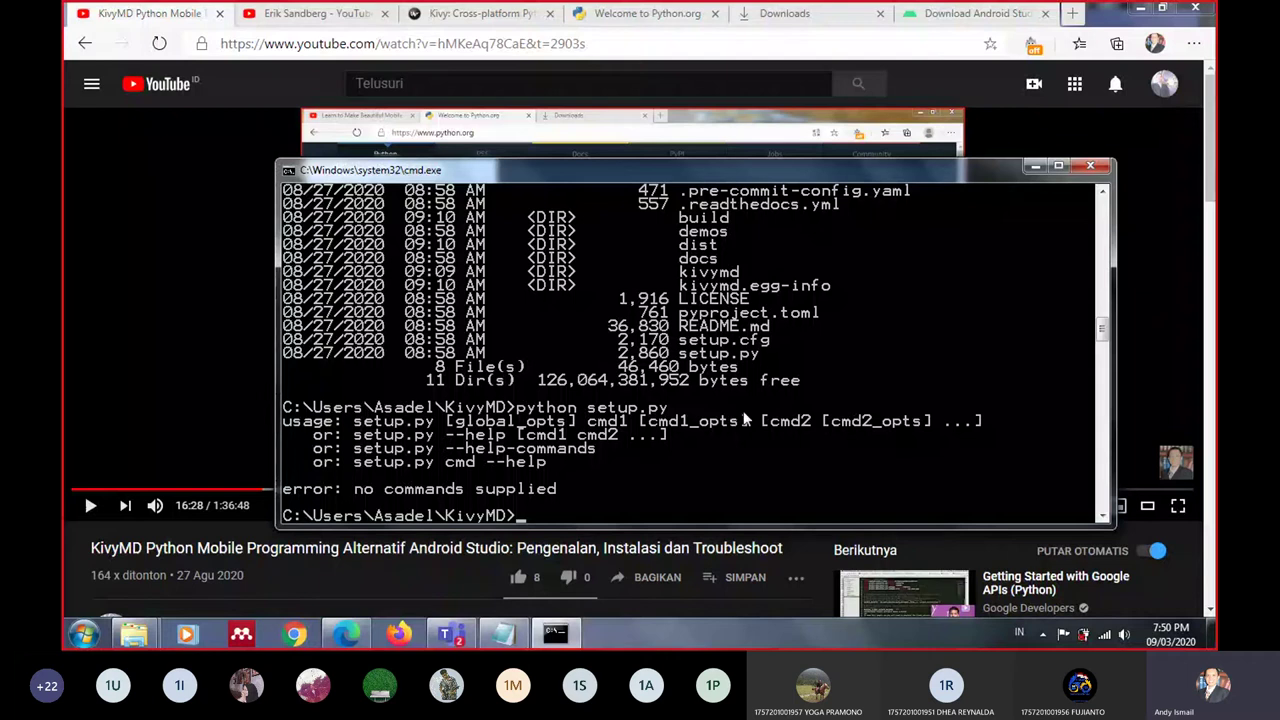
{"action": "left_click", "coordinate": [182, 327]}
{"action": "left_click", "coordinate": [182, 327]}
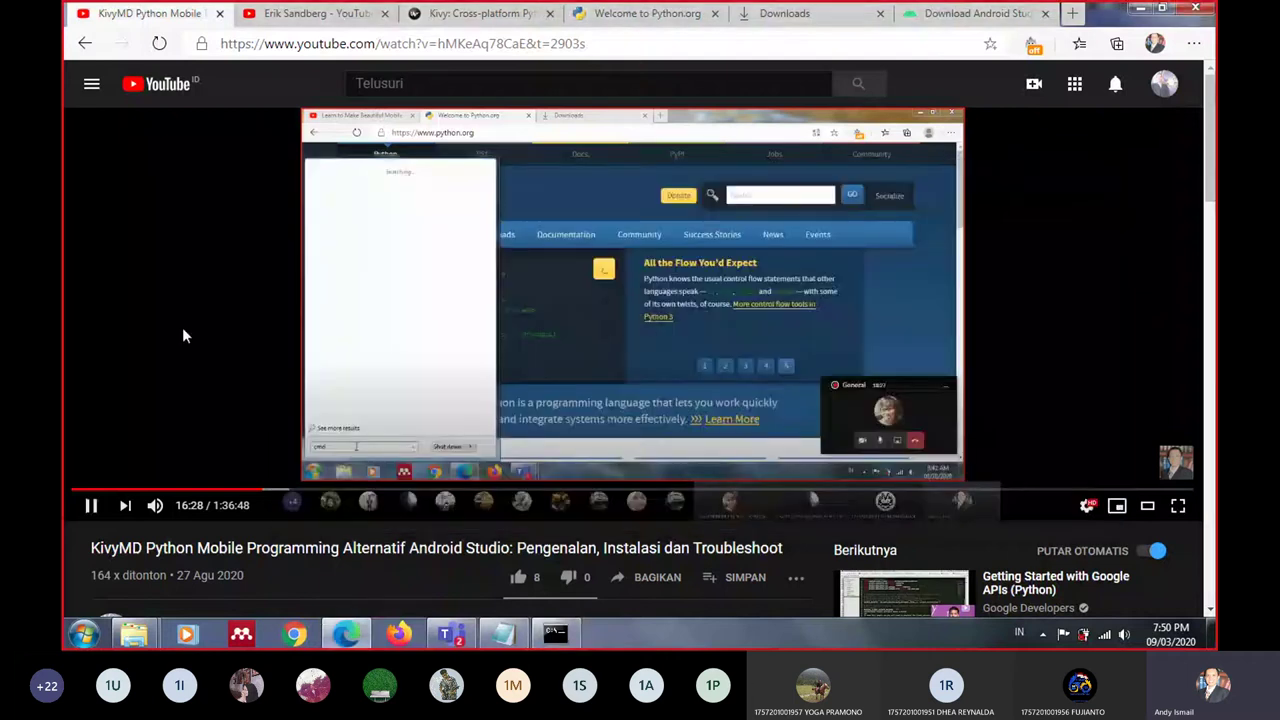
{"action": "left_click", "coordinate": [249, 329]}
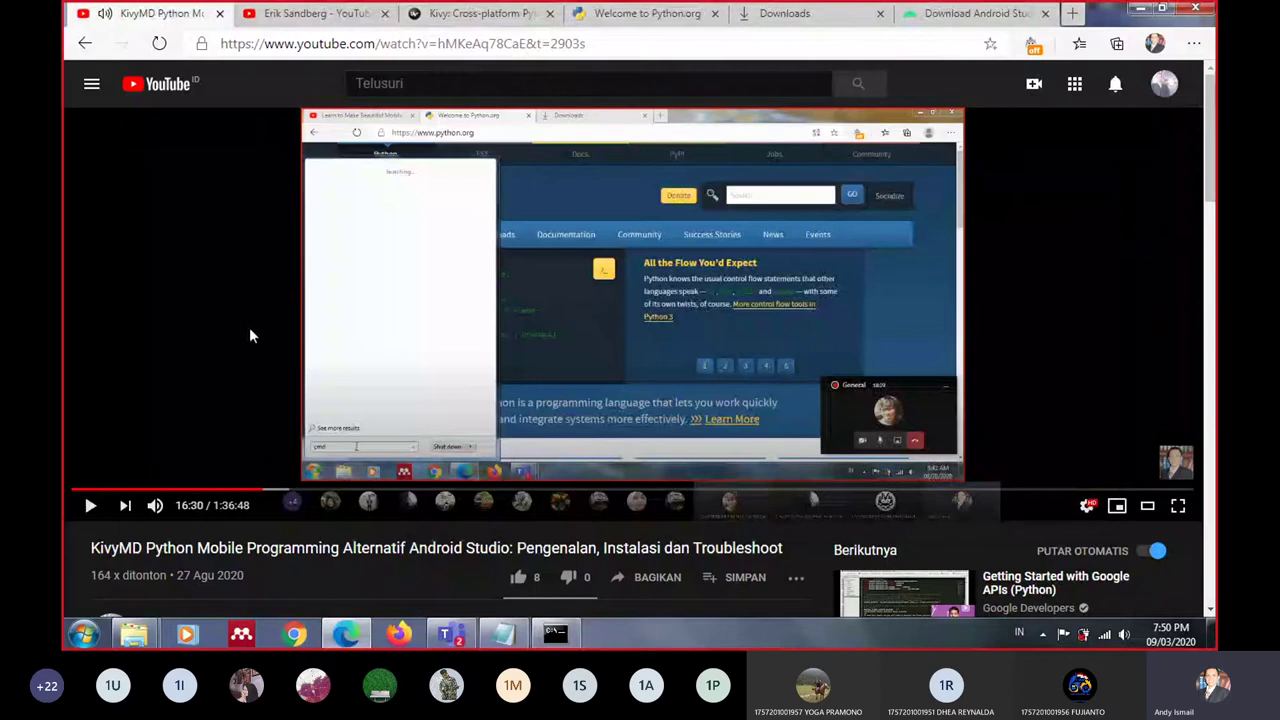
{"action": "left_click", "coordinate": [553, 636]}
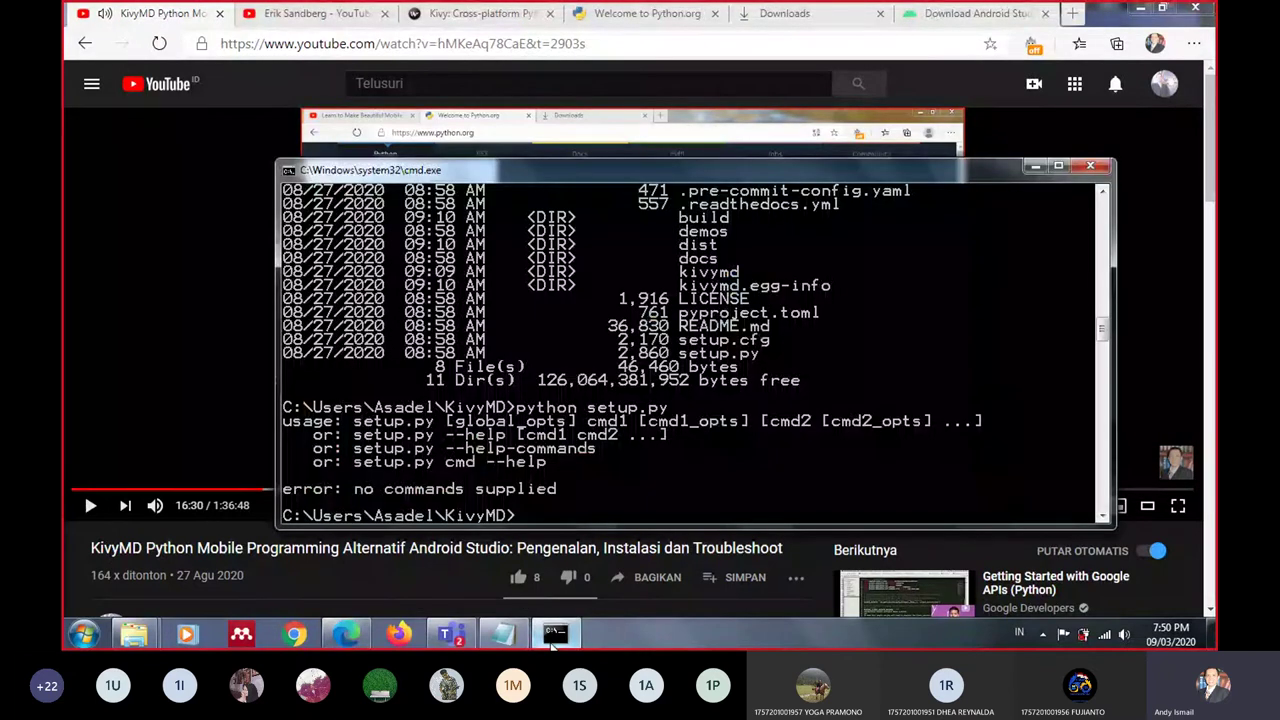
Relist the KivyMD folder, cd into demos, and list it showing kitchen_sink
{"action": "scroll", "coordinate": [672, 447], "scroll_direction": "up", "scroll_amount": 1}
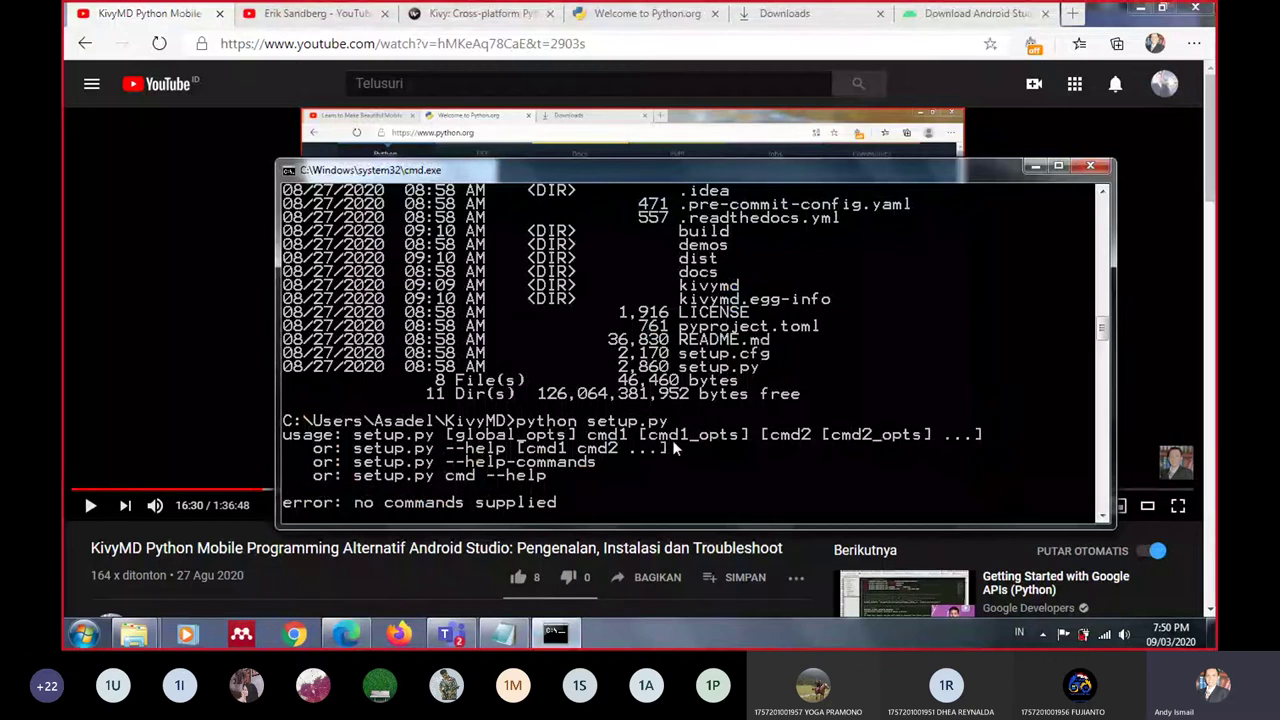
{"action": "scroll", "coordinate": [673, 447], "scroll_direction": "down", "scroll_amount": 1}
{"action": "scroll", "coordinate": [673, 447], "scroll_direction": "down", "scroll_amount": 2}
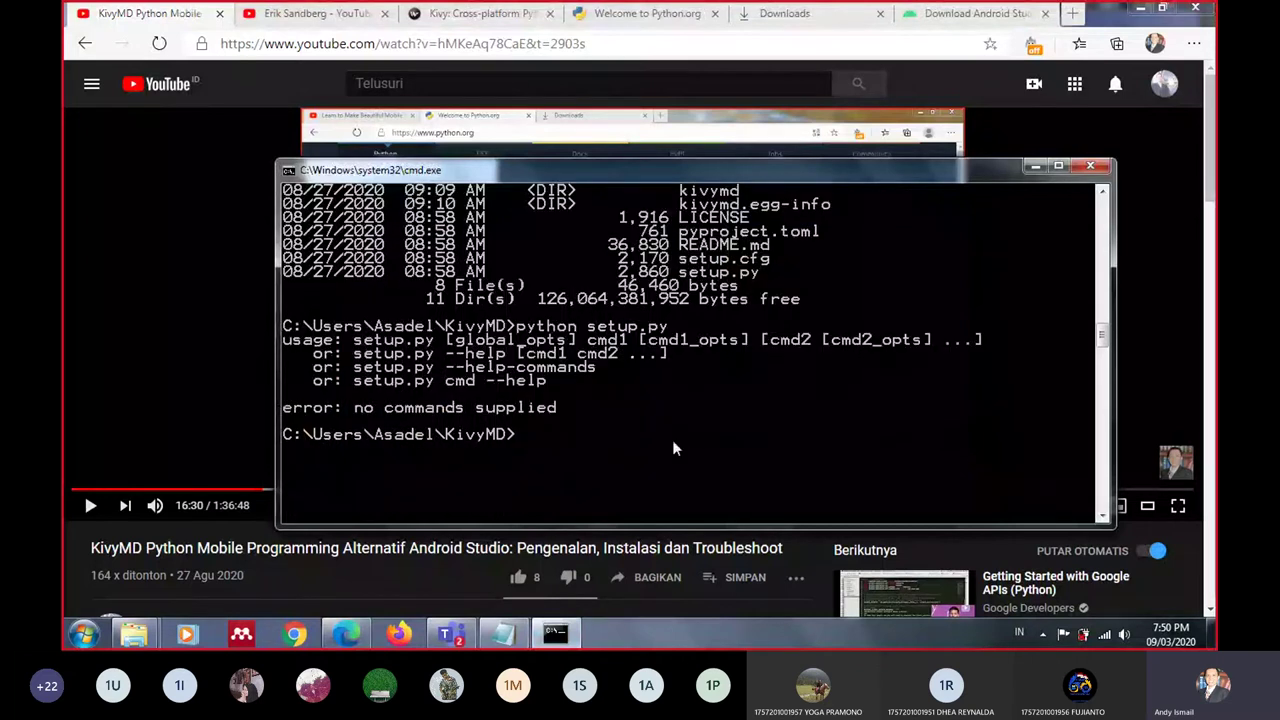
{"action": "scroll", "coordinate": [673, 447], "scroll_direction": "up", "scroll_amount": 2}
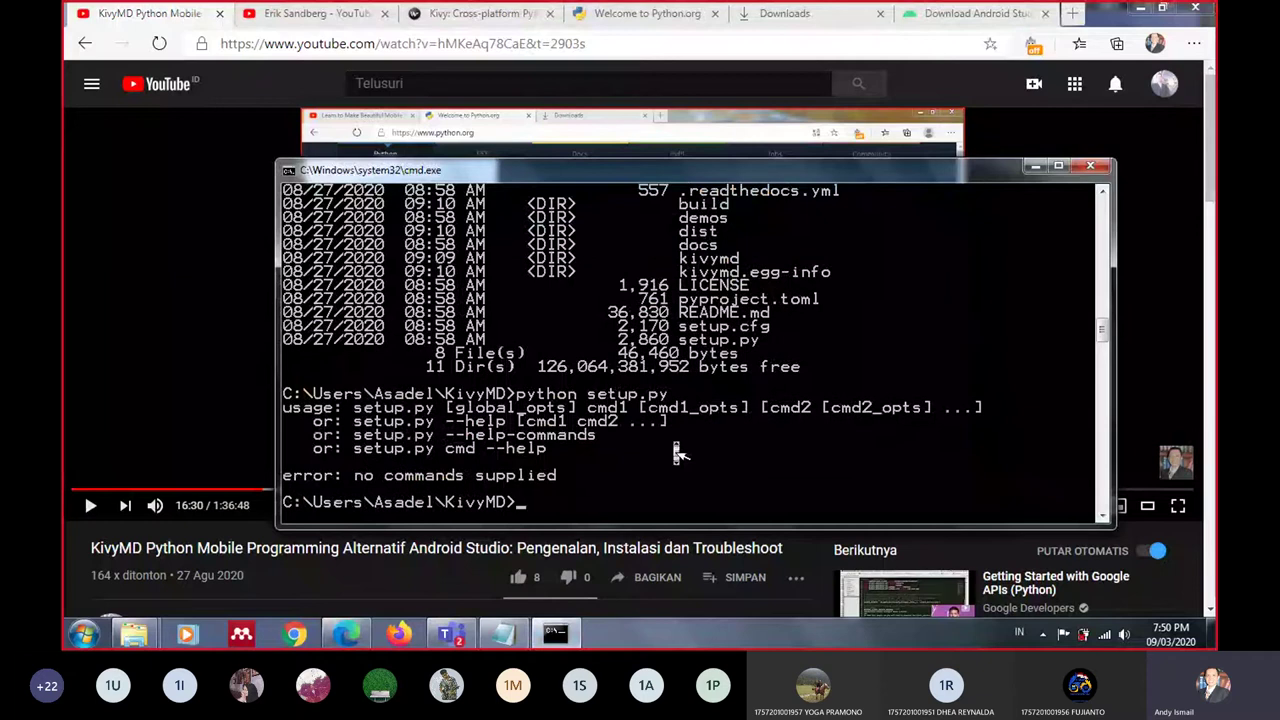
{"action": "type", "text": "dir"}
{"action": "key", "text": "Return"}
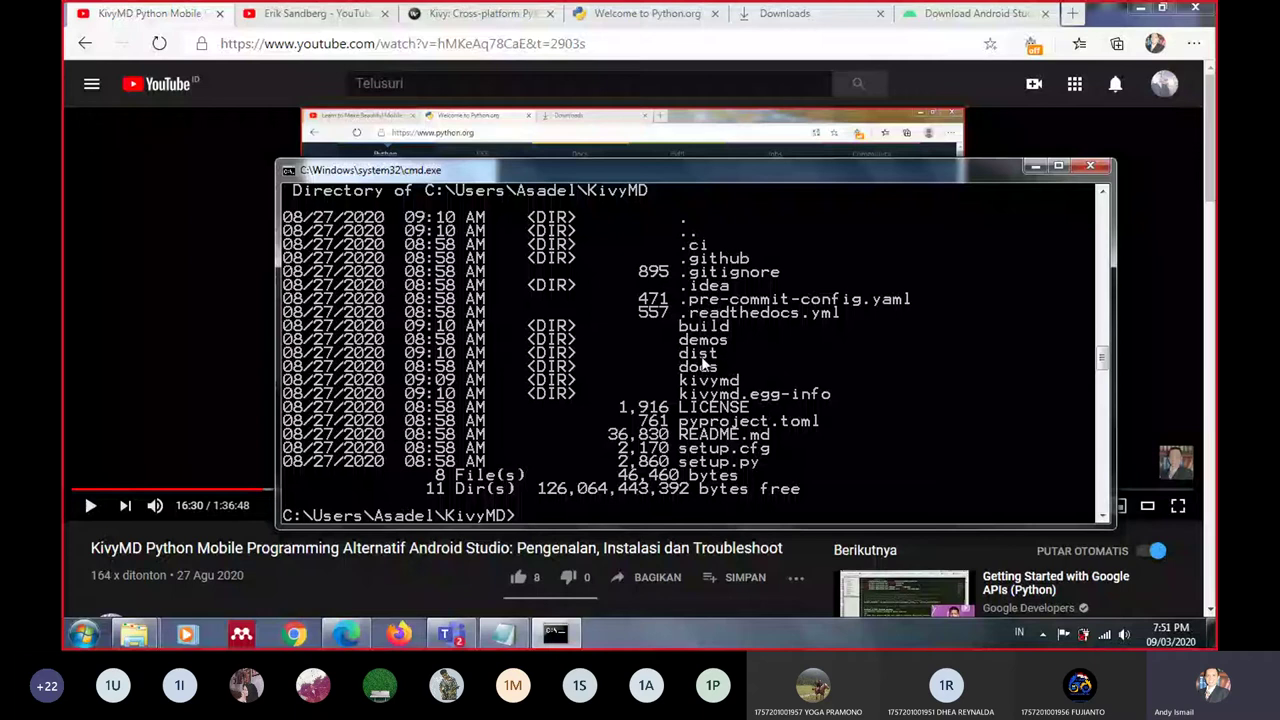
{"action": "type", "text": "cd demos"}
{"action": "key", "text": "Return"}
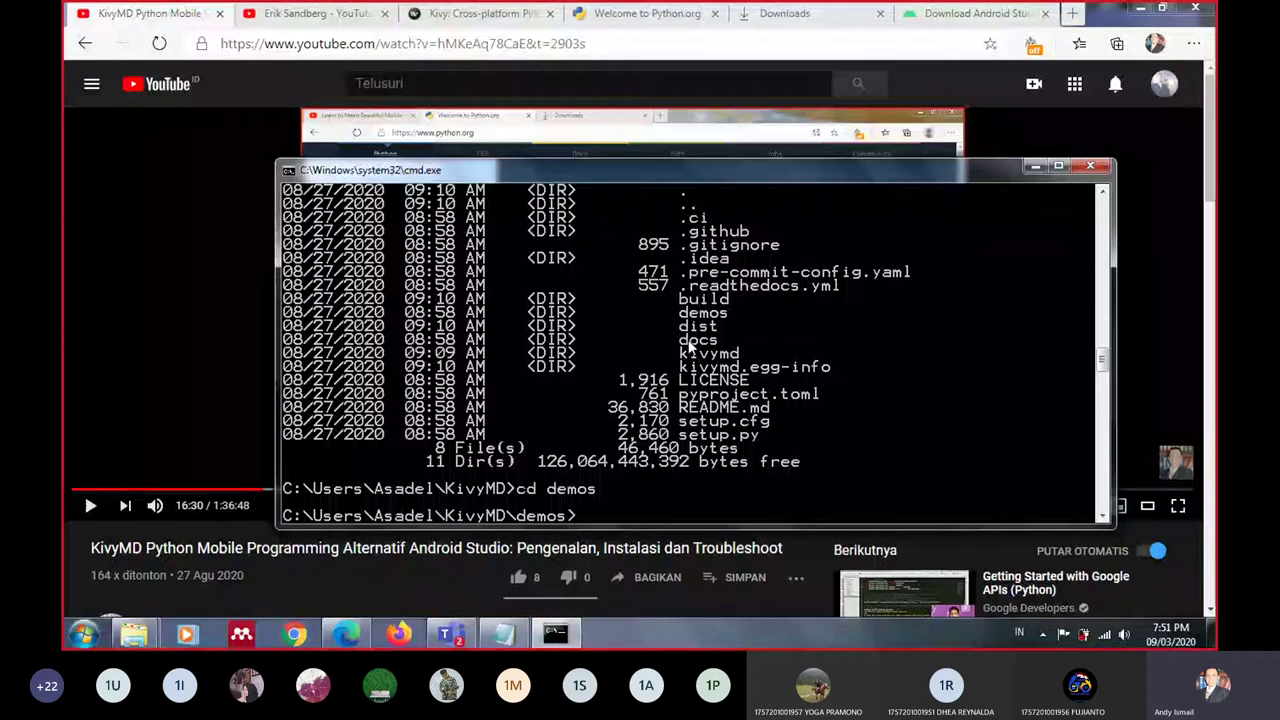
{"action": "type", "text": "dir"}
{"action": "key", "text": "Return"}
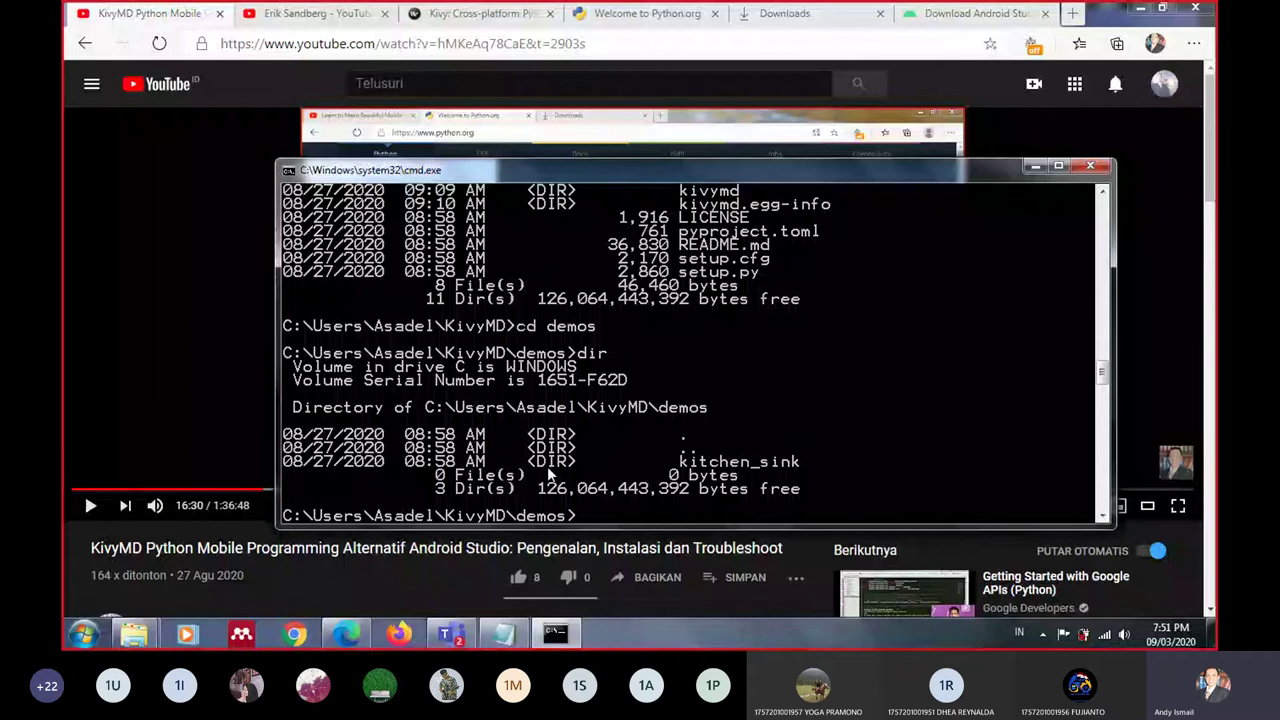
{"action": "key", "text": "alt+Tab"}
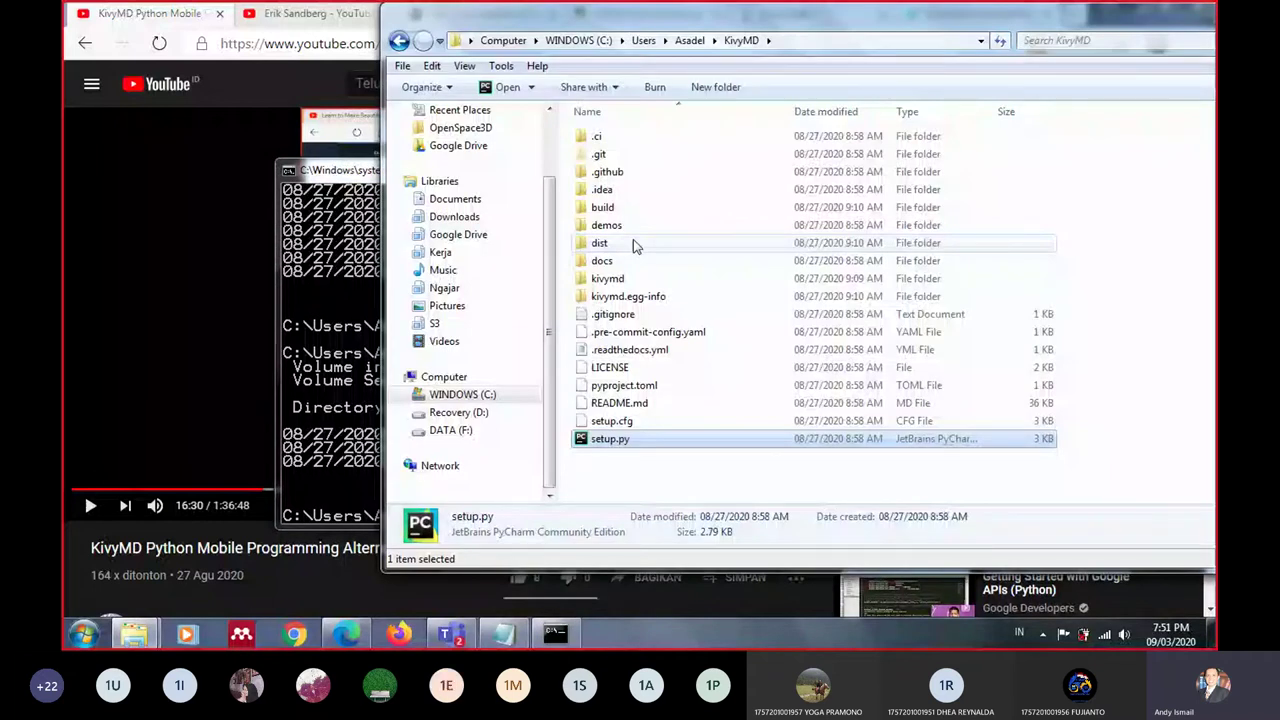
Open demos\kitchen_sink in Explorer, then cd into kitchen_sink in cmd and list it
{"action": "double_click", "coordinate": [606, 225]}
{"action": "double_click", "coordinate": [606, 138]}
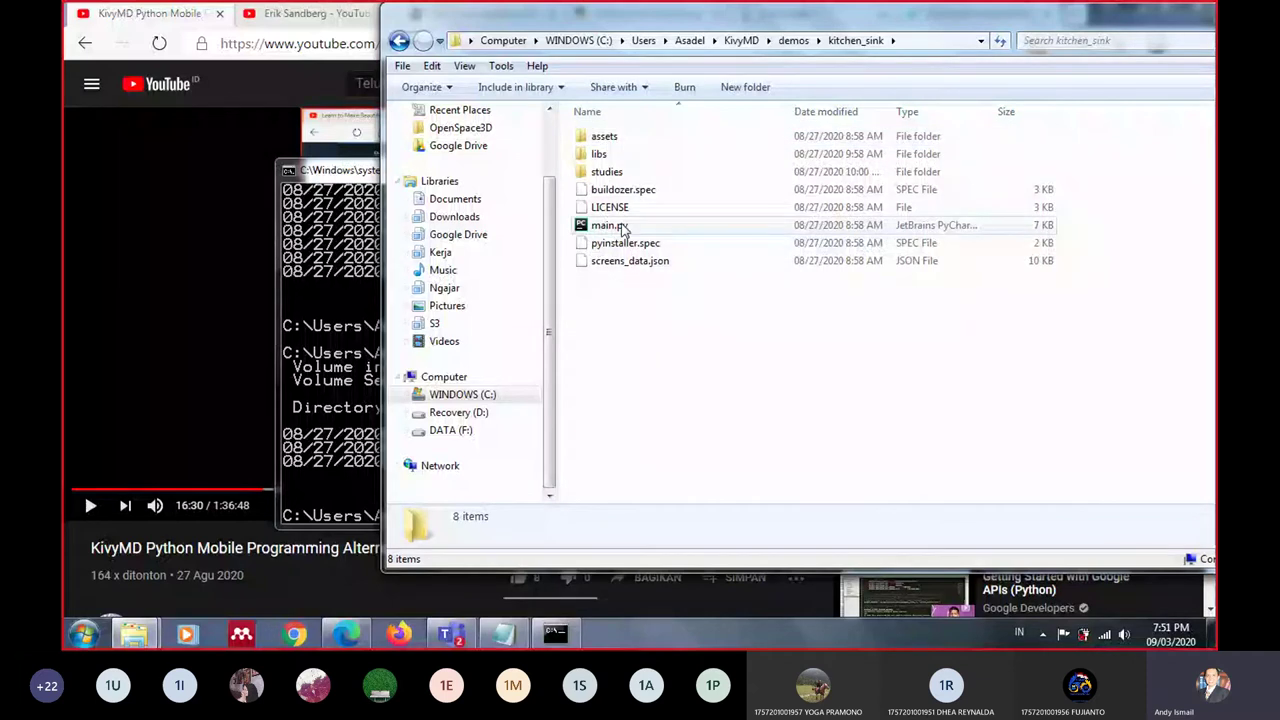
{"action": "left_click", "coordinate": [320, 330]}
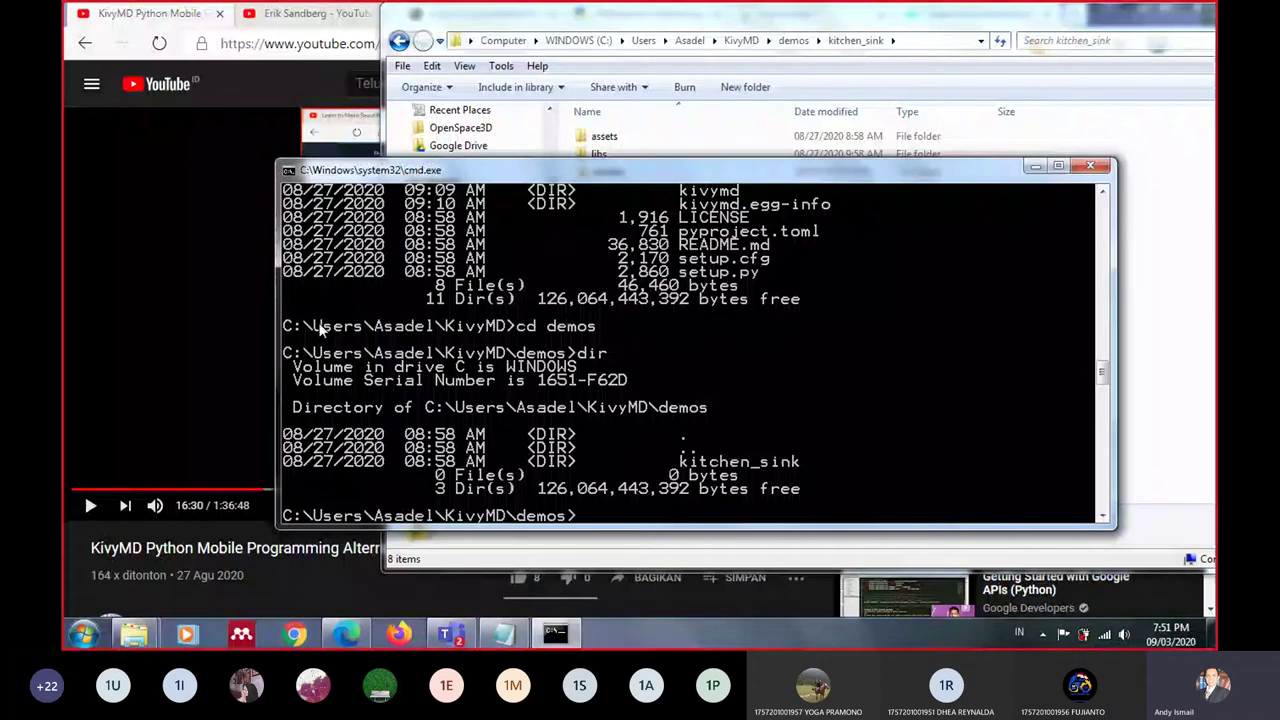
{"action": "type", "text": "cd kitchen_sink"}
{"action": "key", "text": "Return"}
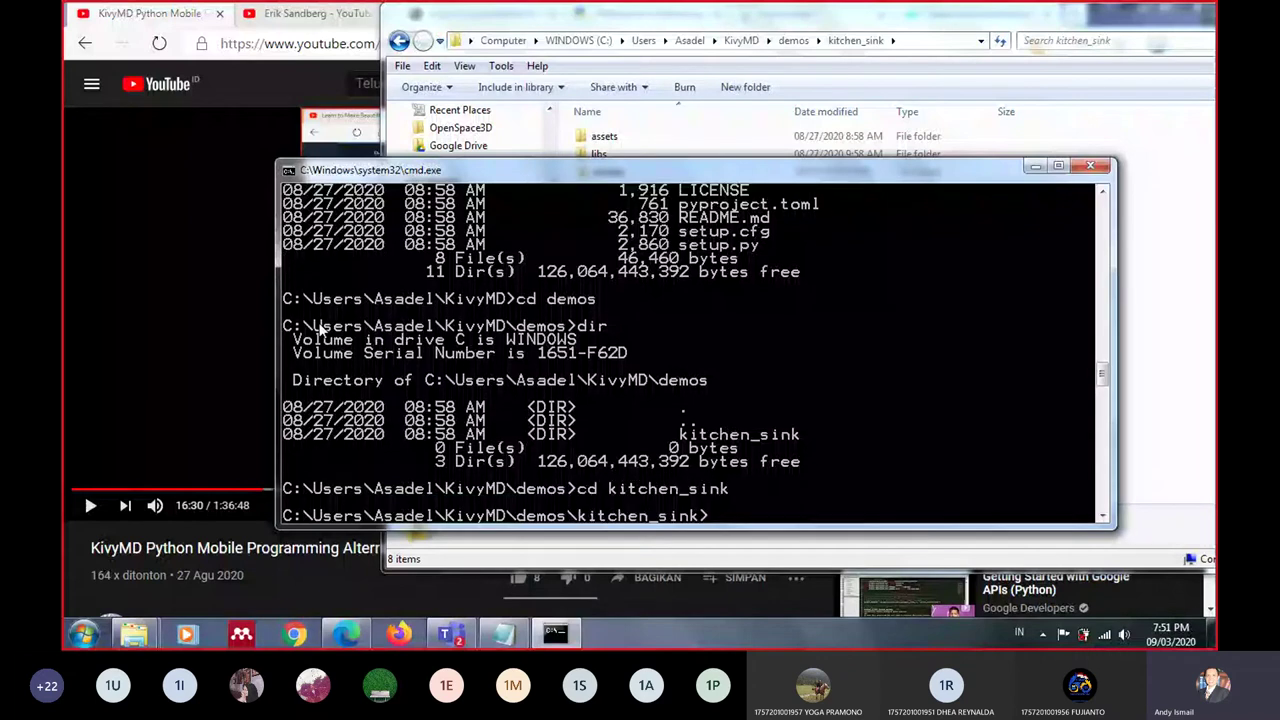
{"action": "type", "text": "dir"}
{"action": "key", "text": "Return"}
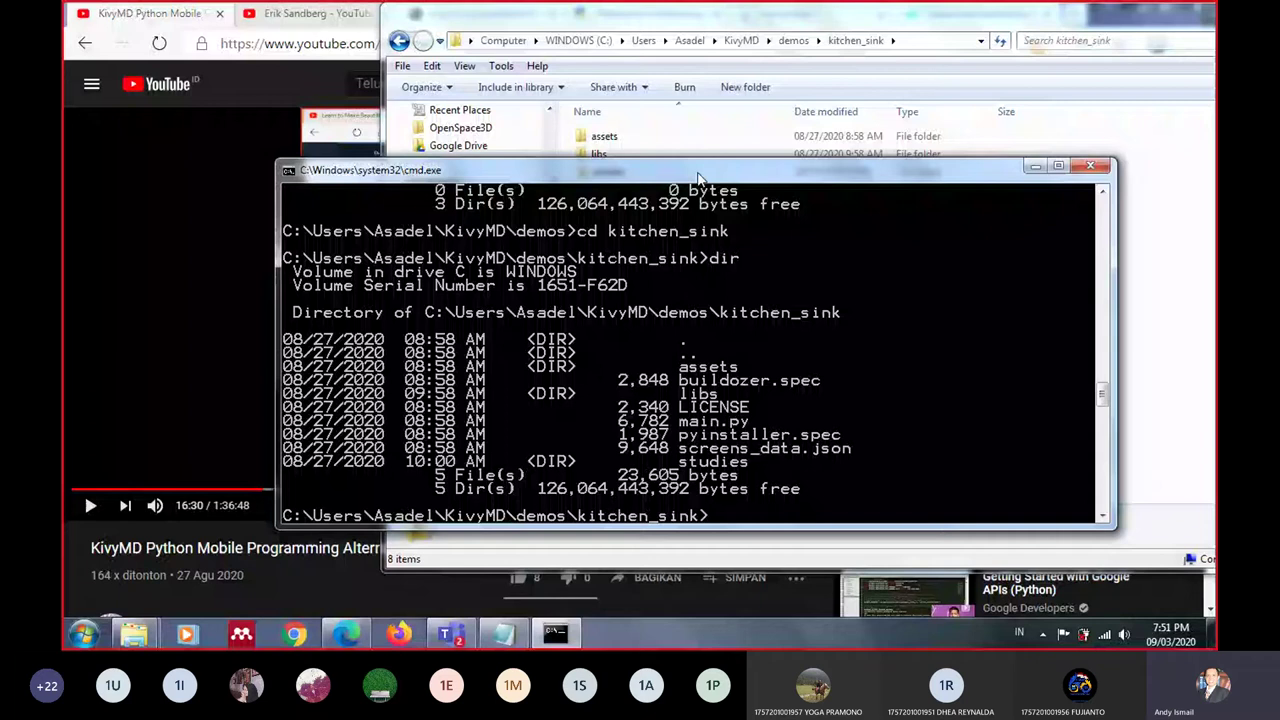
Rearrange the console and folder windows, then run main.py with python
{"action": "left_click_drag", "start_coordinate": [700, 170], "coordinate": [420, 170]}
{"action": "left_click", "coordinate": [620, 245]}
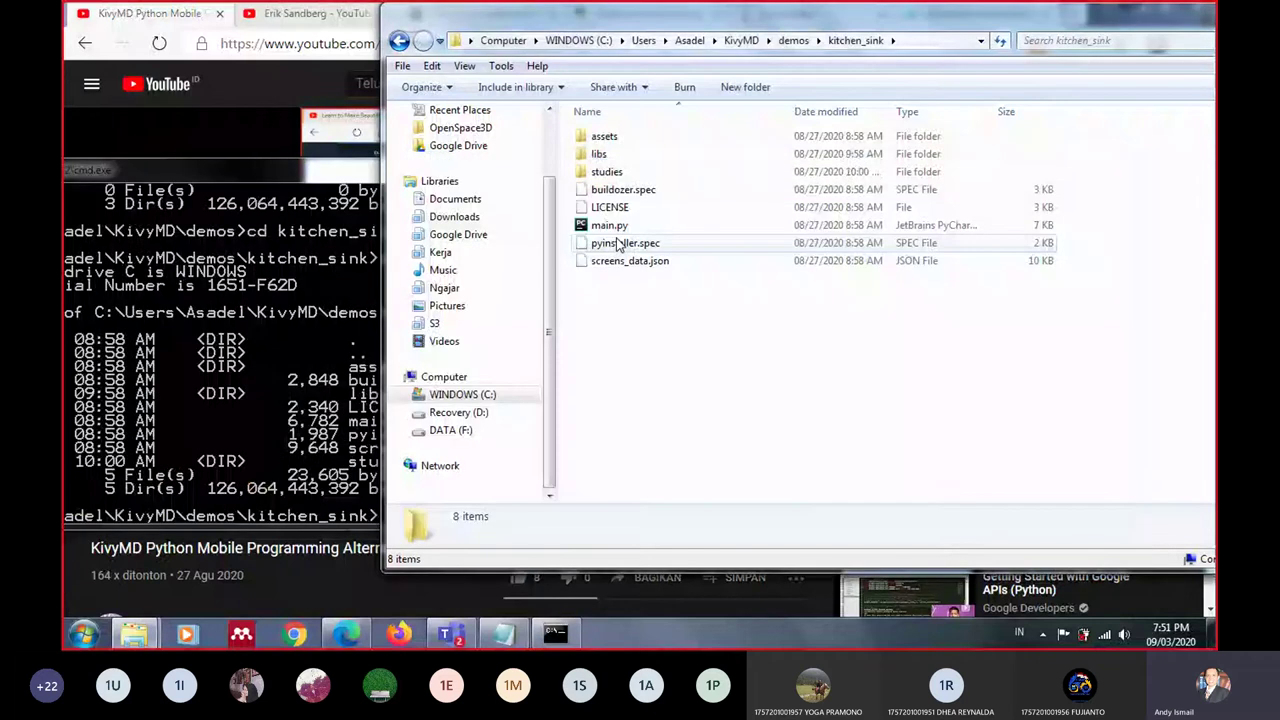
{"action": "left_click_drag", "start_coordinate": [800, 12], "coordinate": [944, 61]}
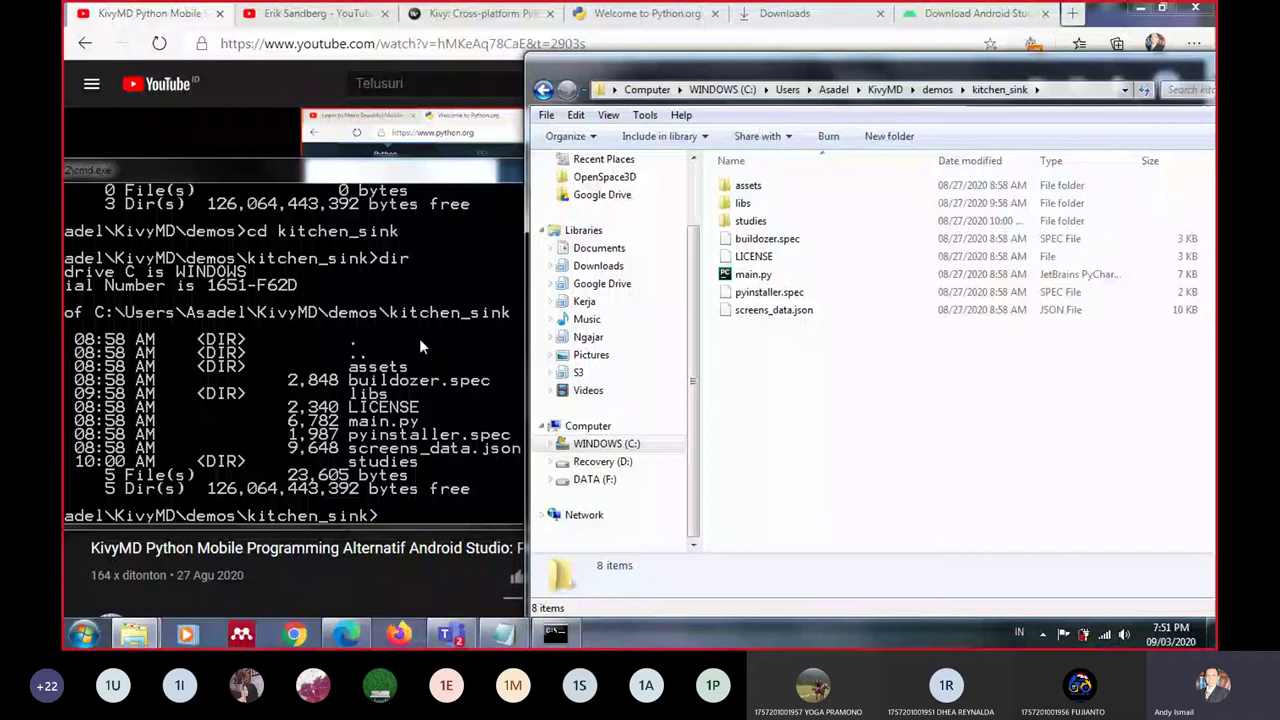
{"action": "left_click", "coordinate": [555, 630]}
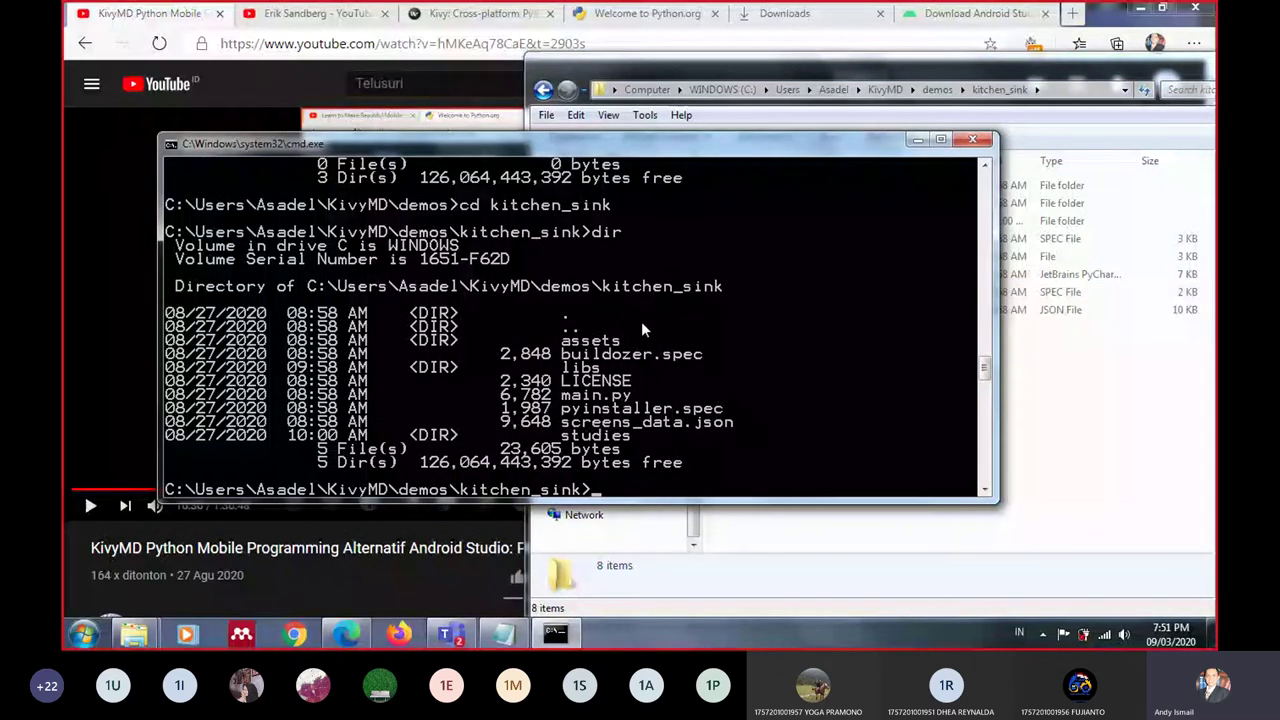
{"action": "type", "text": "py"}
{"action": "type", "text": "thon"}
{"action": "type", "text": " m"}
{"action": "type", "text": "i"}
{"action": "key", "text": "Tab"}
{"action": "key", "text": "Return"}
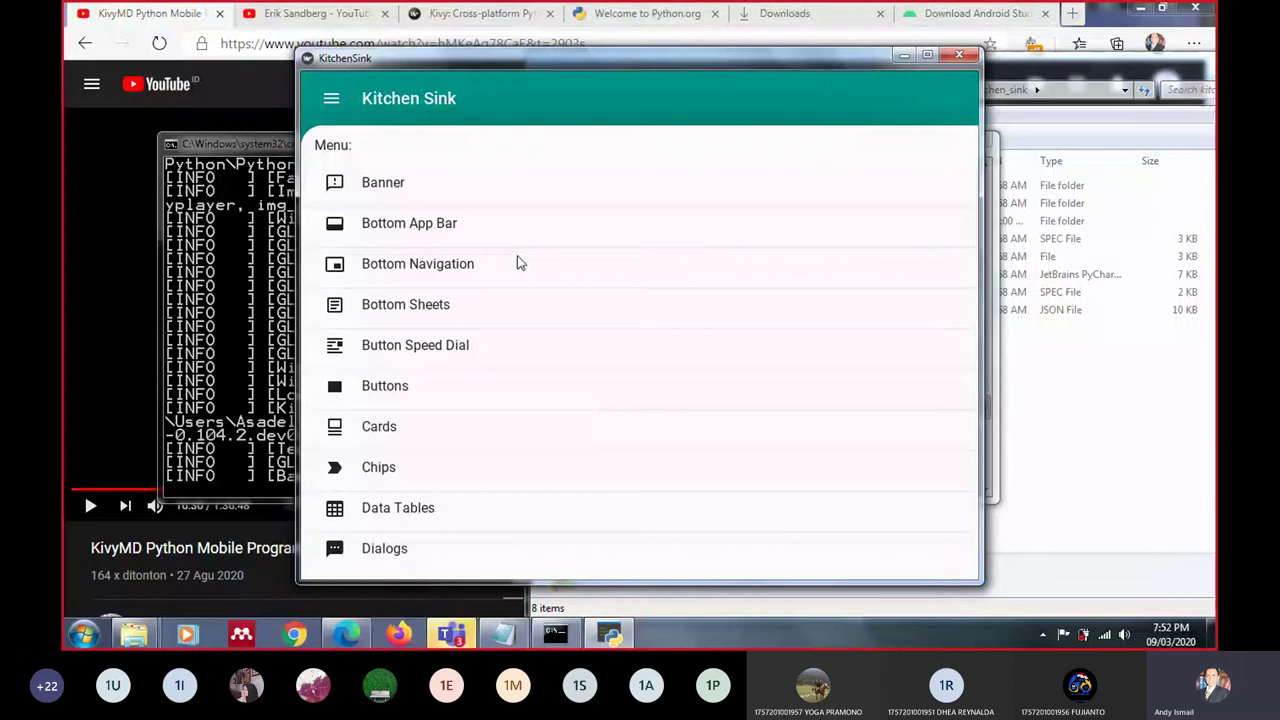
Open and close the demo's navigation drawer, then move the window up and right
{"action": "left_click", "coordinate": [331, 99]}
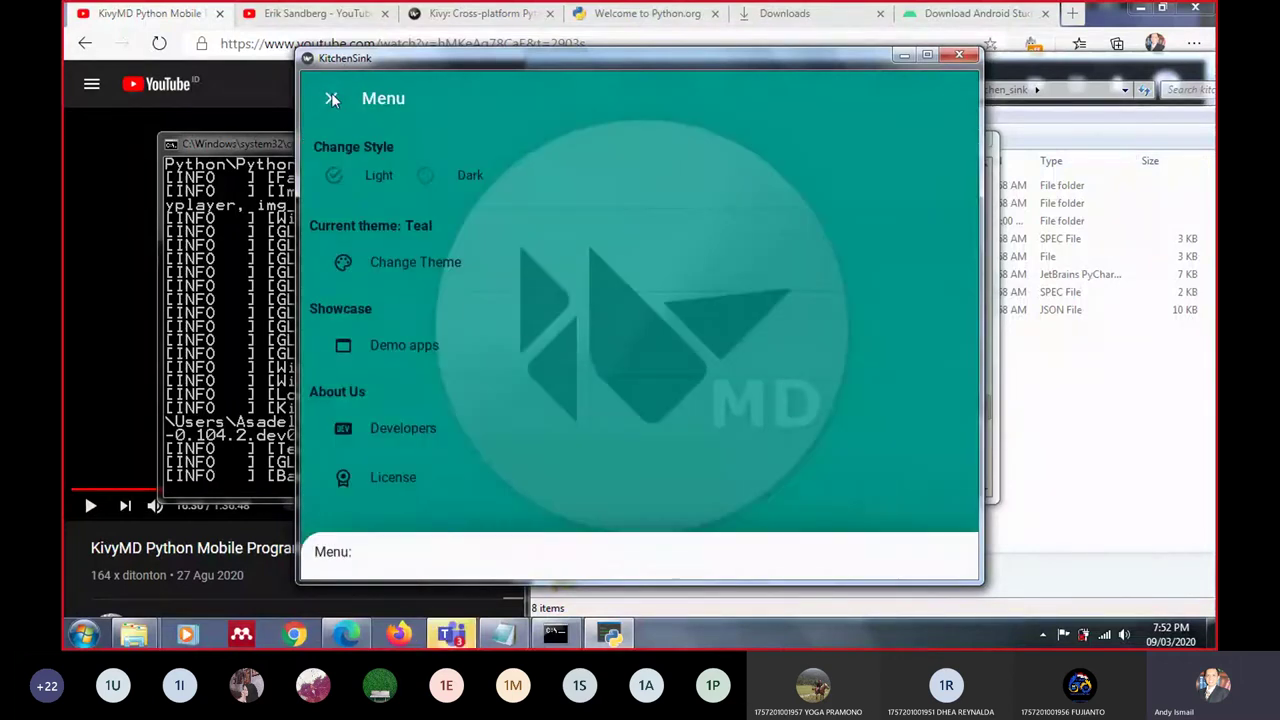
{"action": "left_click", "coordinate": [332, 99]}
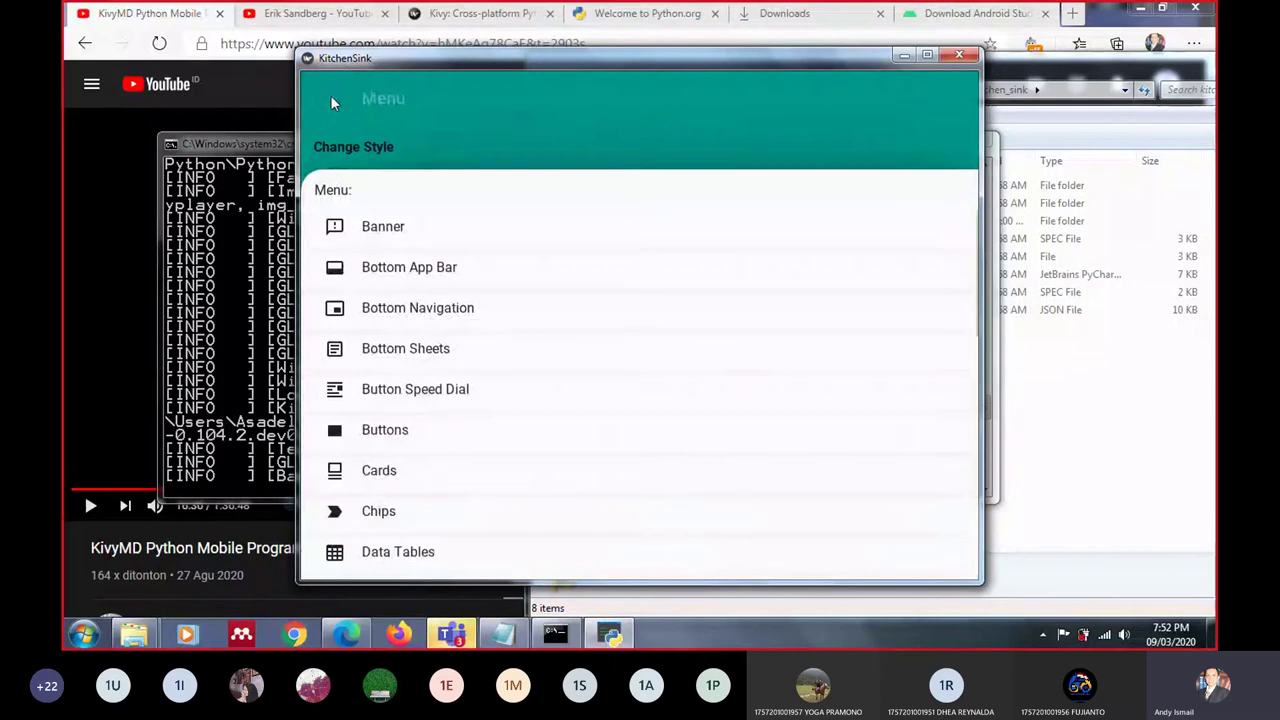
{"action": "mouse_move", "coordinate": [454, 62]}
{"action": "left_mouse_down"}
{"action": "mouse_move", "coordinate": [521, 42]}
{"action": "mouse_move", "coordinate": [485, 95]}
{"action": "left_mouse_up"}
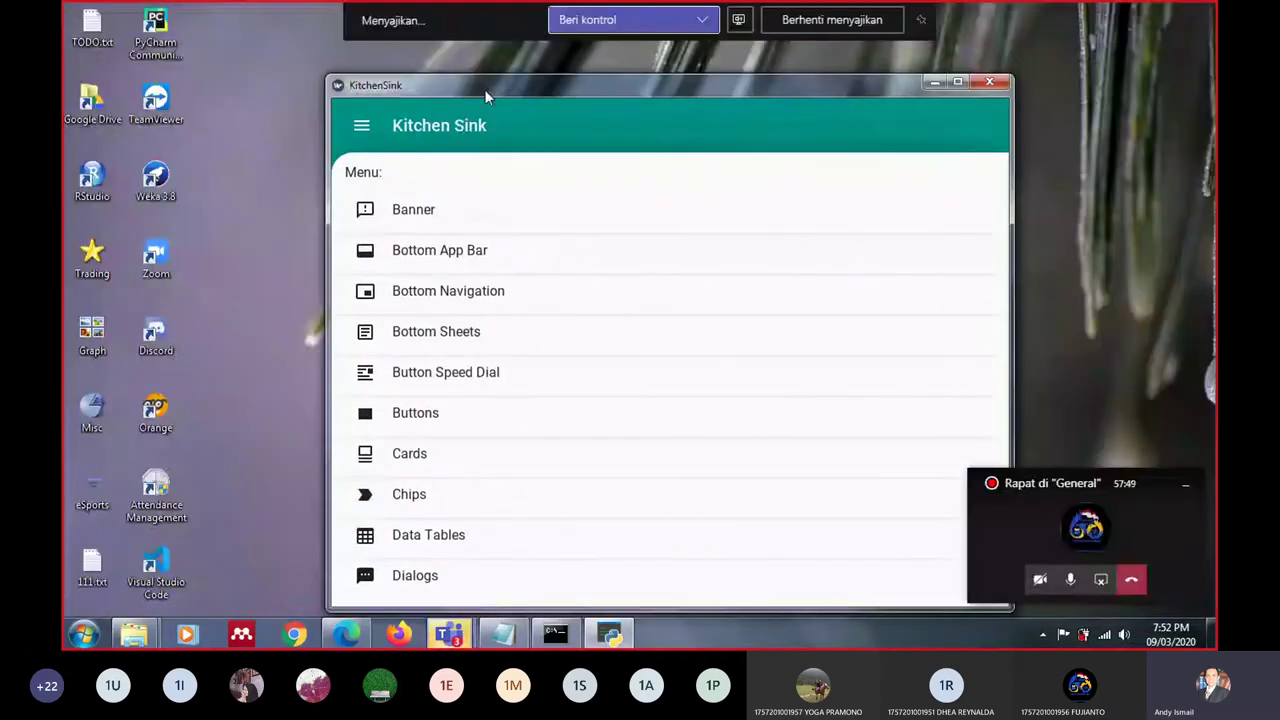
Choose the Dark style in the drawer, then pick Blue under Change Theme
{"action": "left_click", "coordinate": [363, 130]}
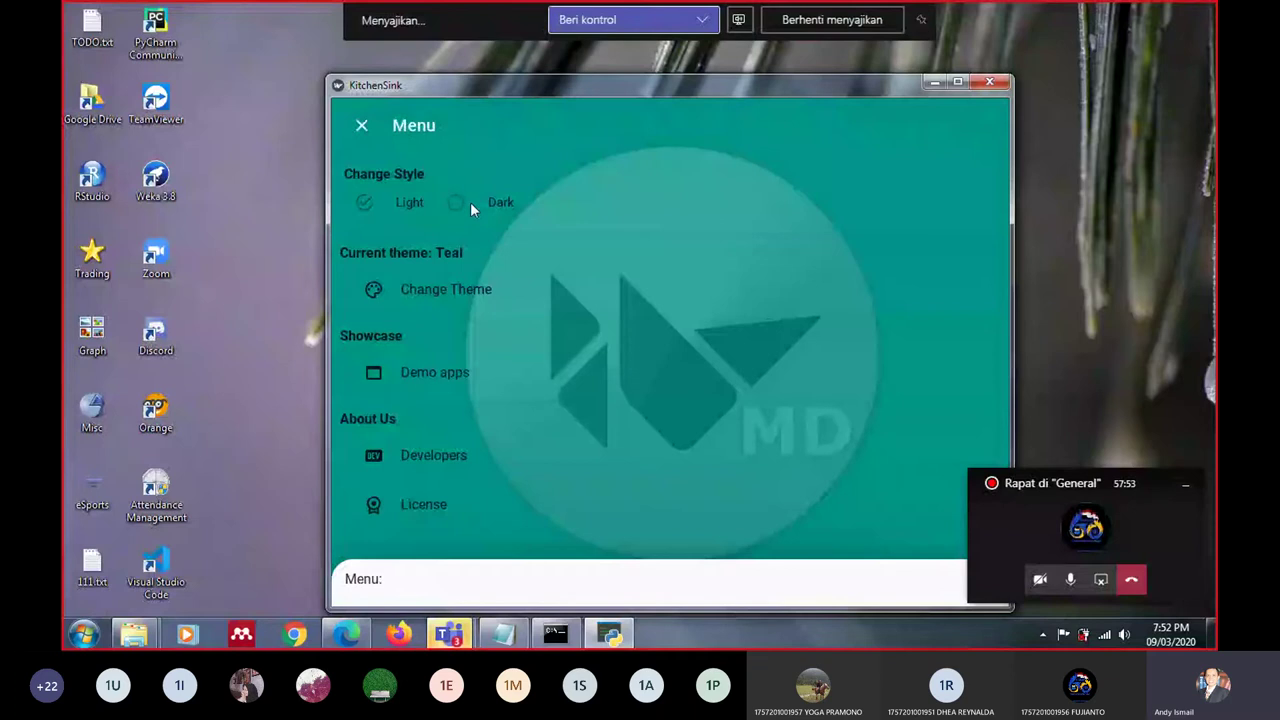
{"action": "left_click", "coordinate": [470, 202]}
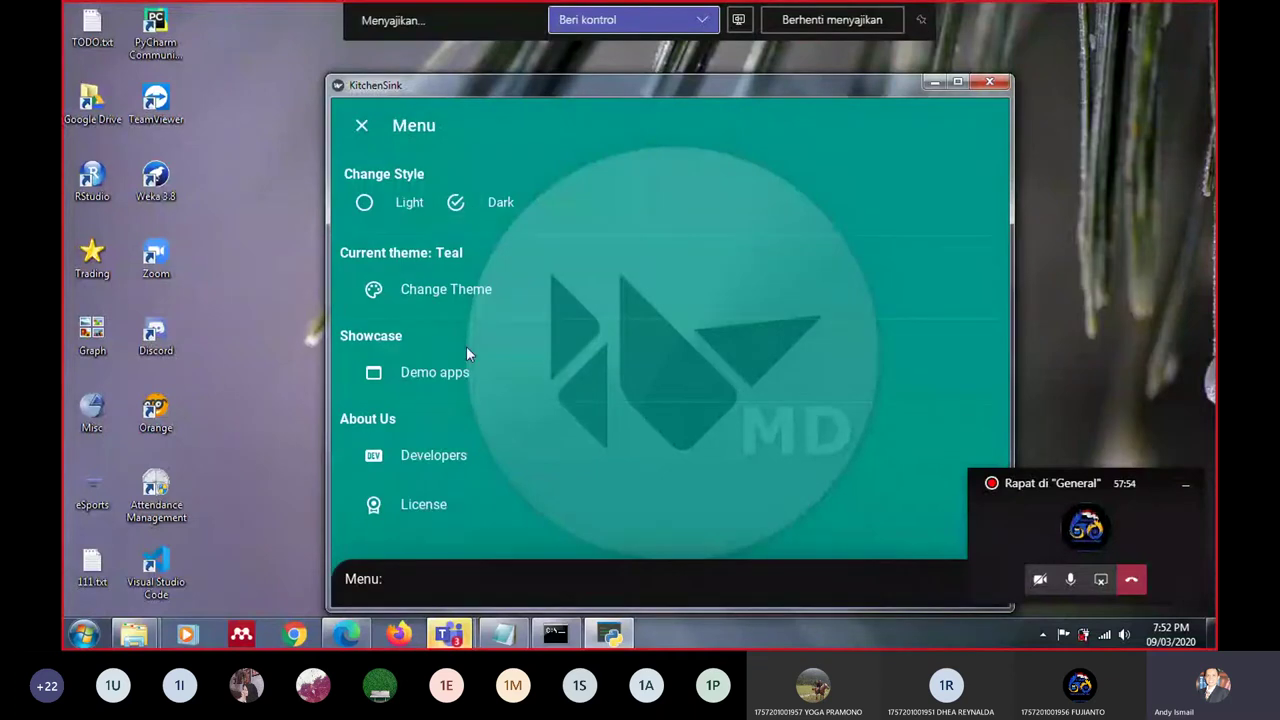
{"action": "left_click", "coordinate": [359, 140]}
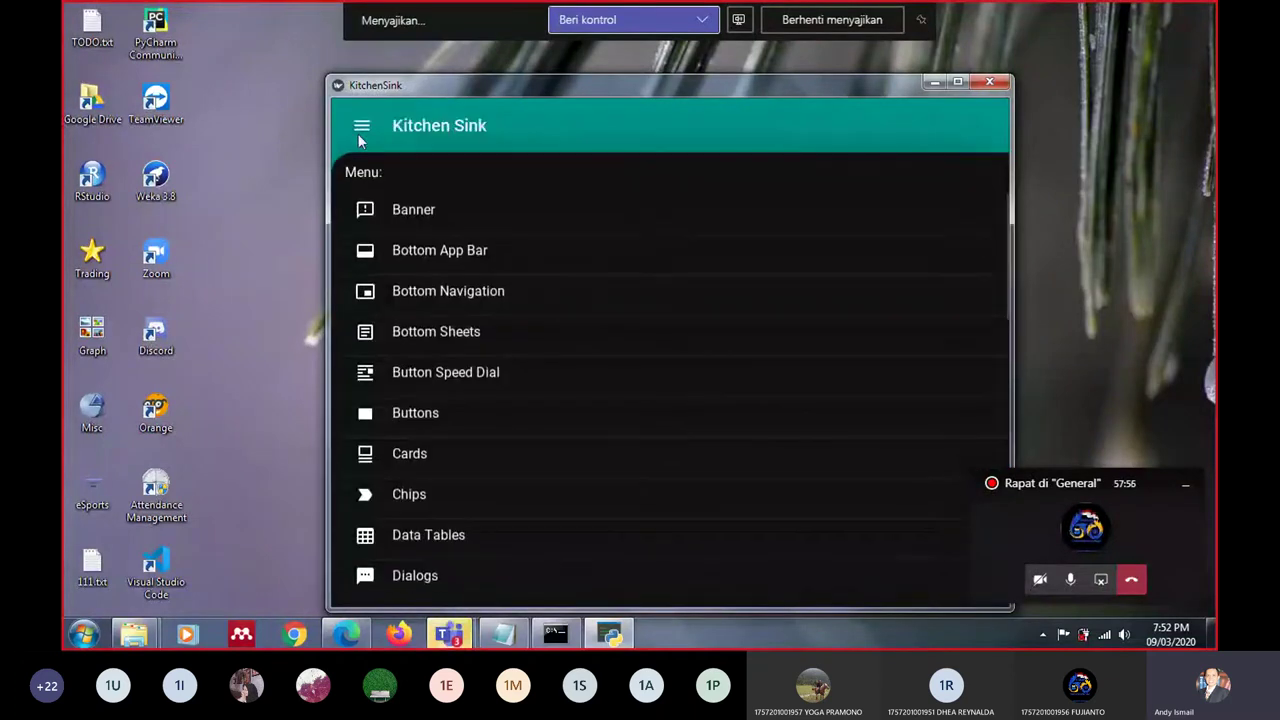
{"action": "left_click", "coordinate": [360, 140]}
{"action": "left_click", "coordinate": [420, 295]}
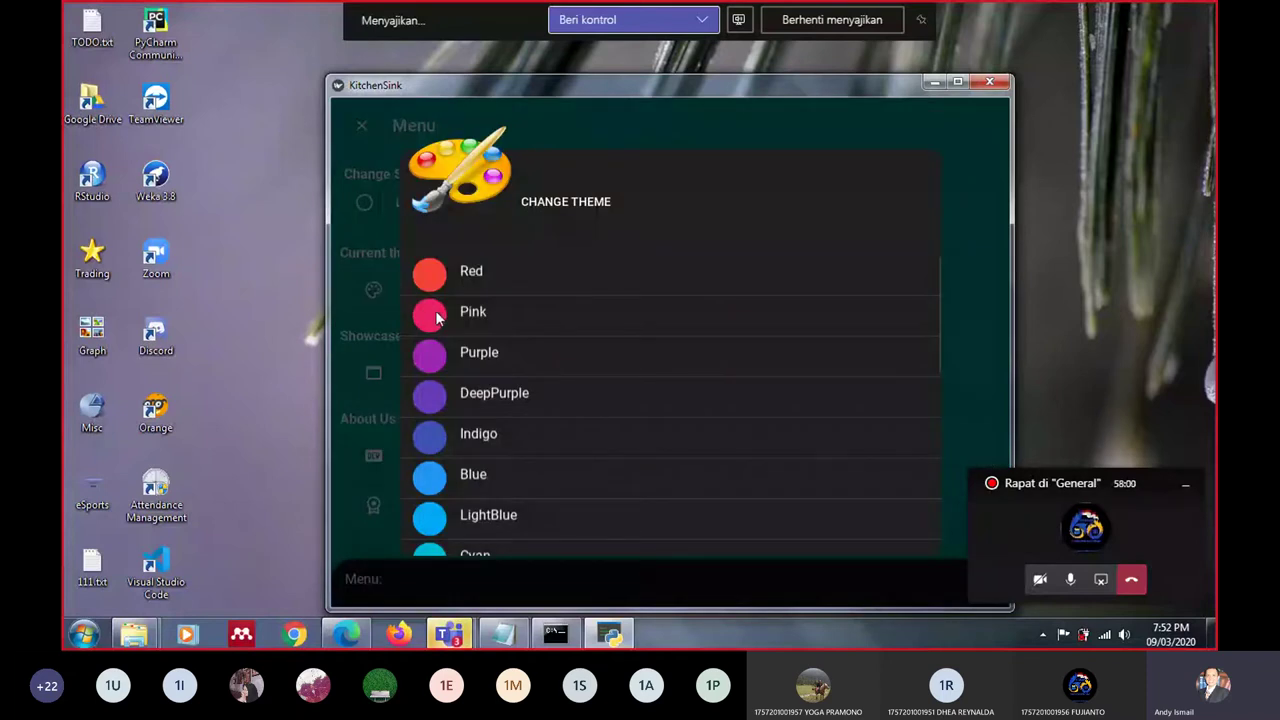
{"action": "left_click", "coordinate": [445, 481]}
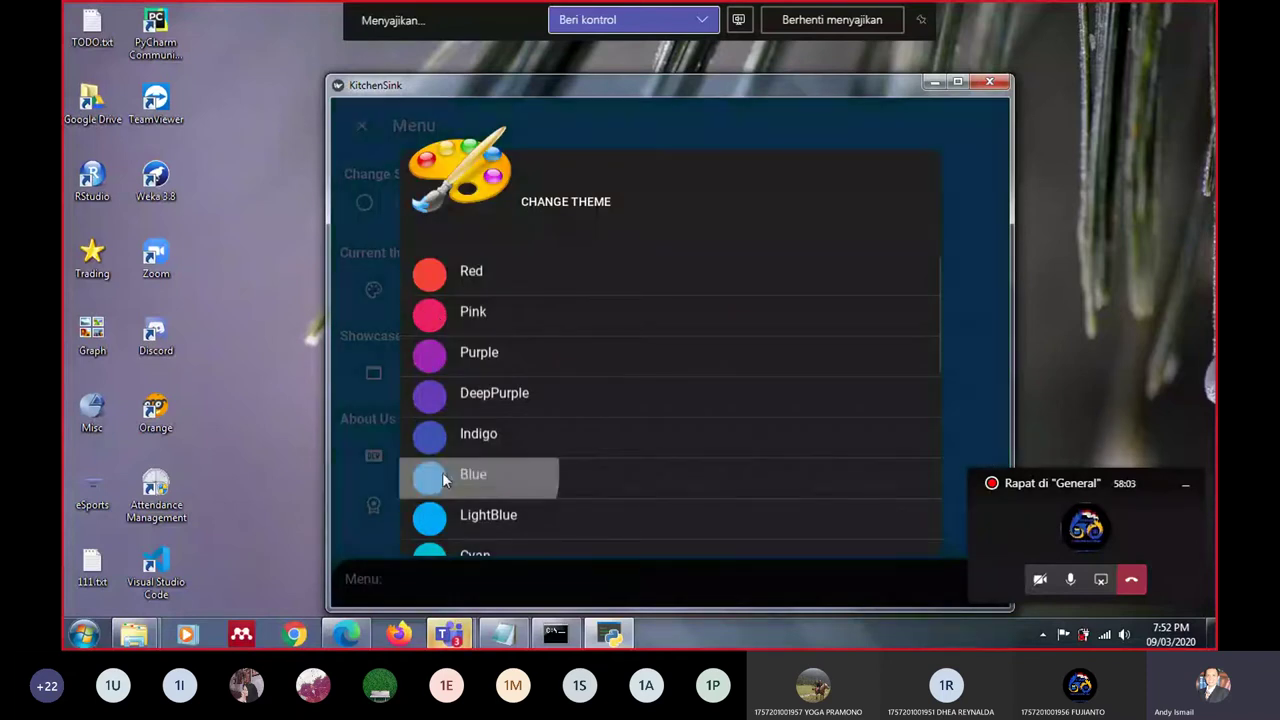
{"action": "left_click", "coordinate": [396, 133]}
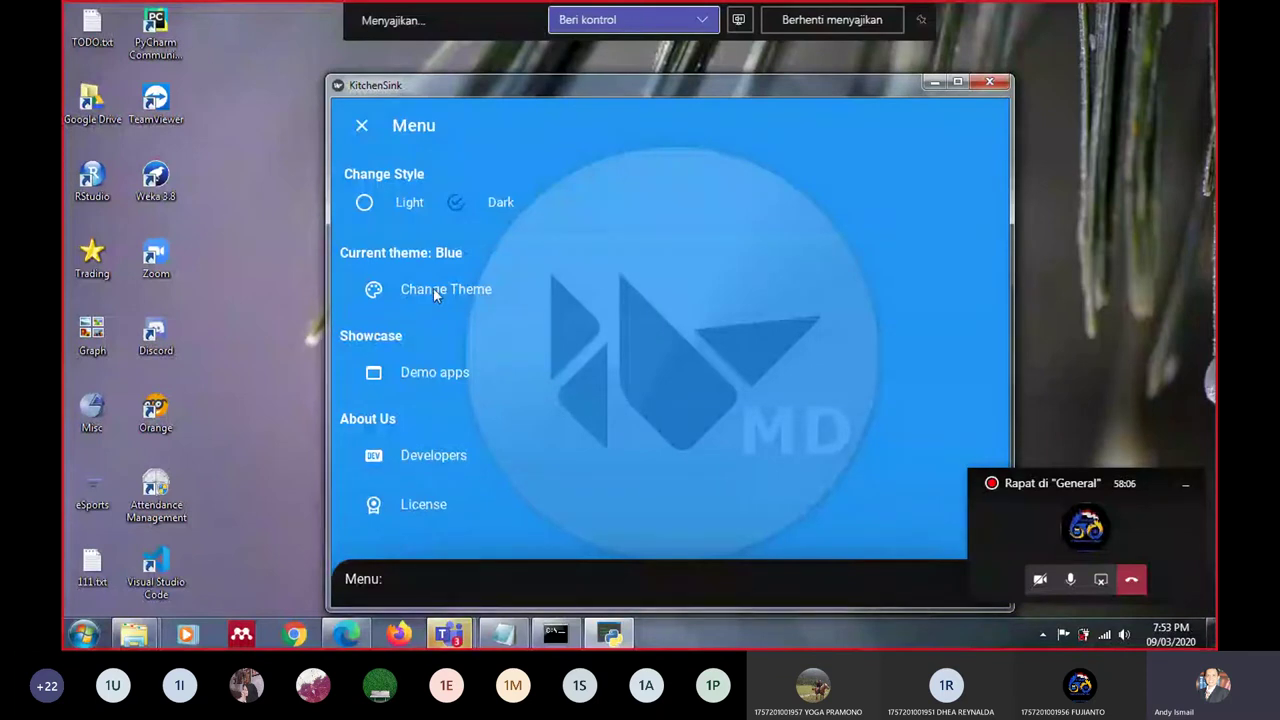
{"action": "left_click", "coordinate": [362, 128]}
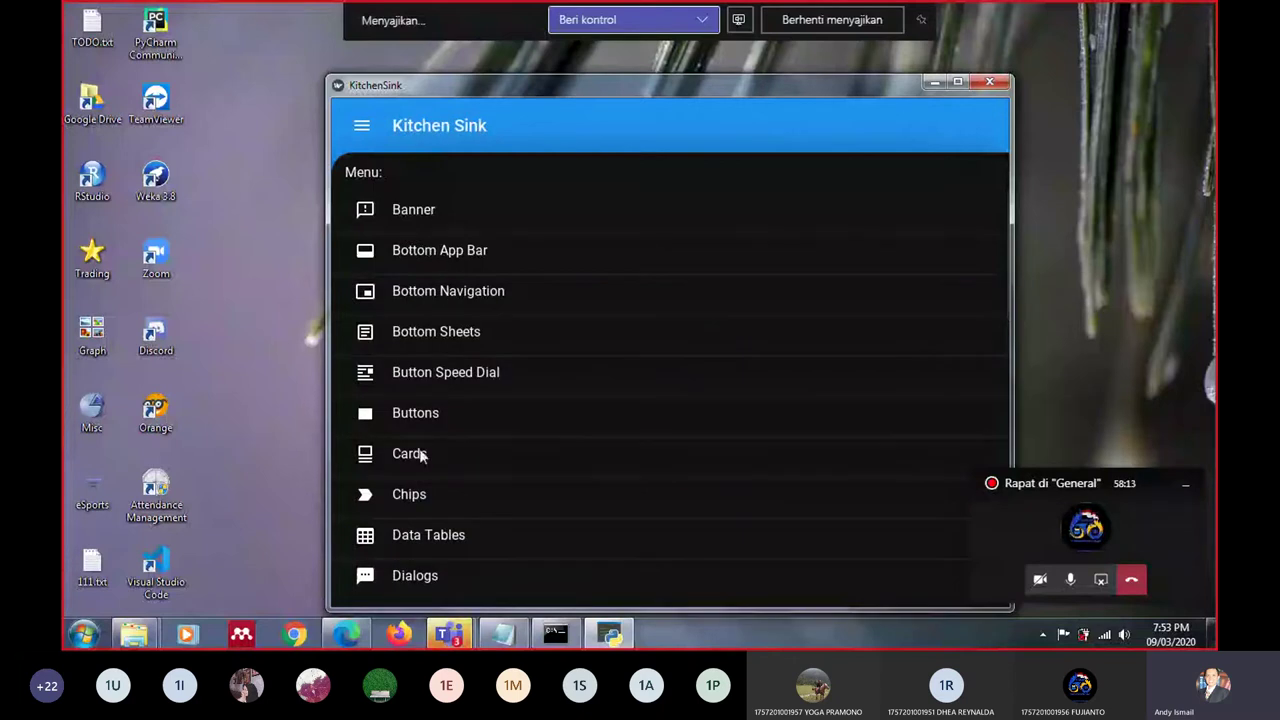
{"action": "left_click", "coordinate": [419, 416]}
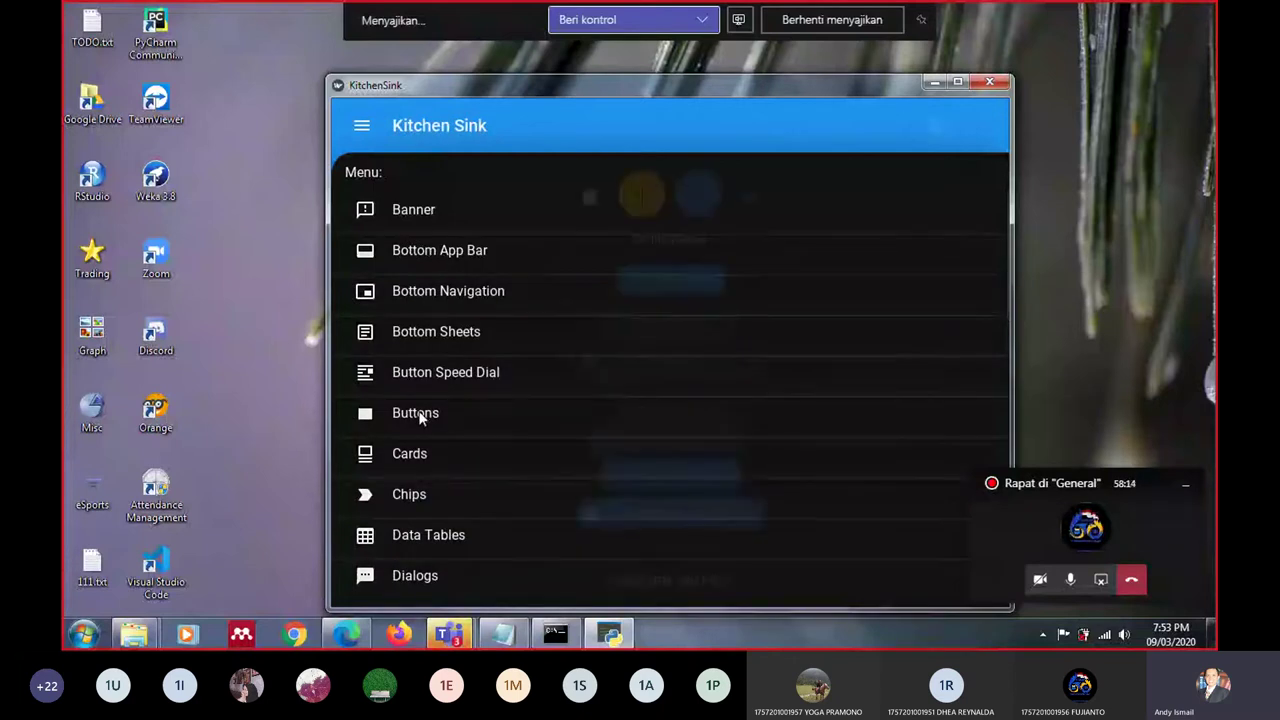
{"action": "left_click", "coordinate": [681, 285]}
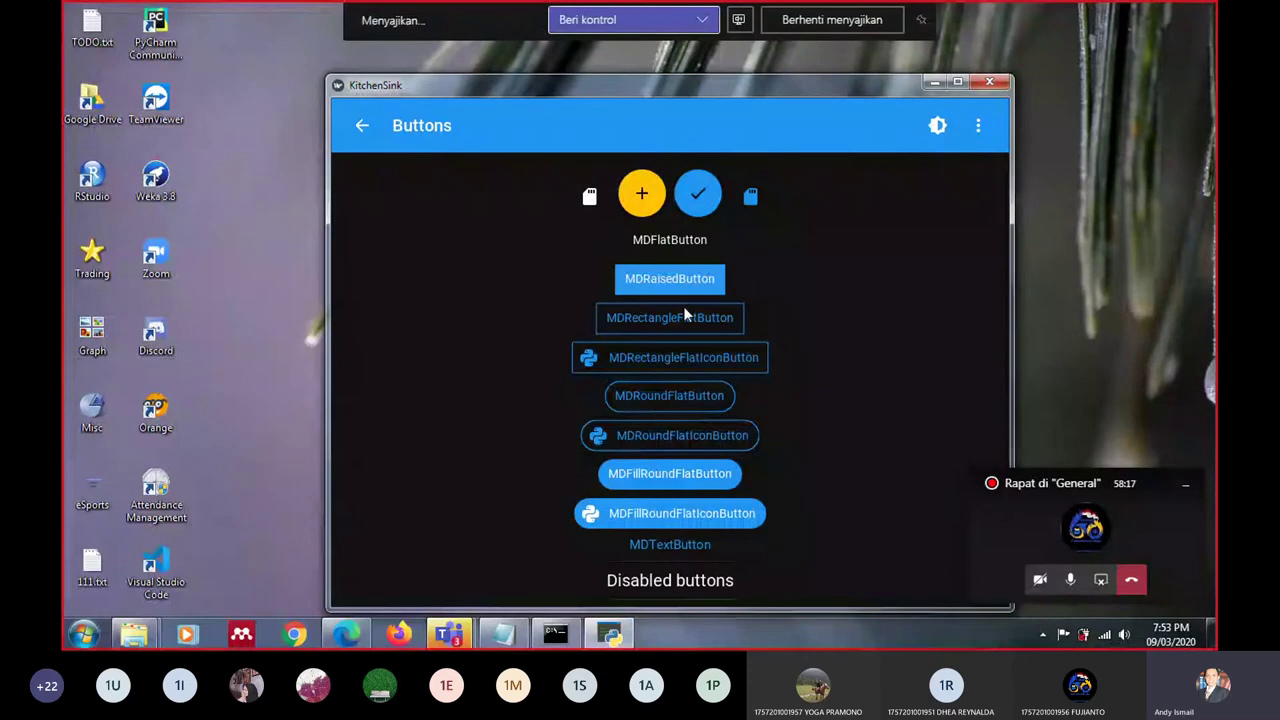
{"action": "left_click", "coordinate": [689, 473]}
{"action": "left_click", "coordinate": [362, 125]}
{"action": "left_click", "coordinate": [430, 333]}
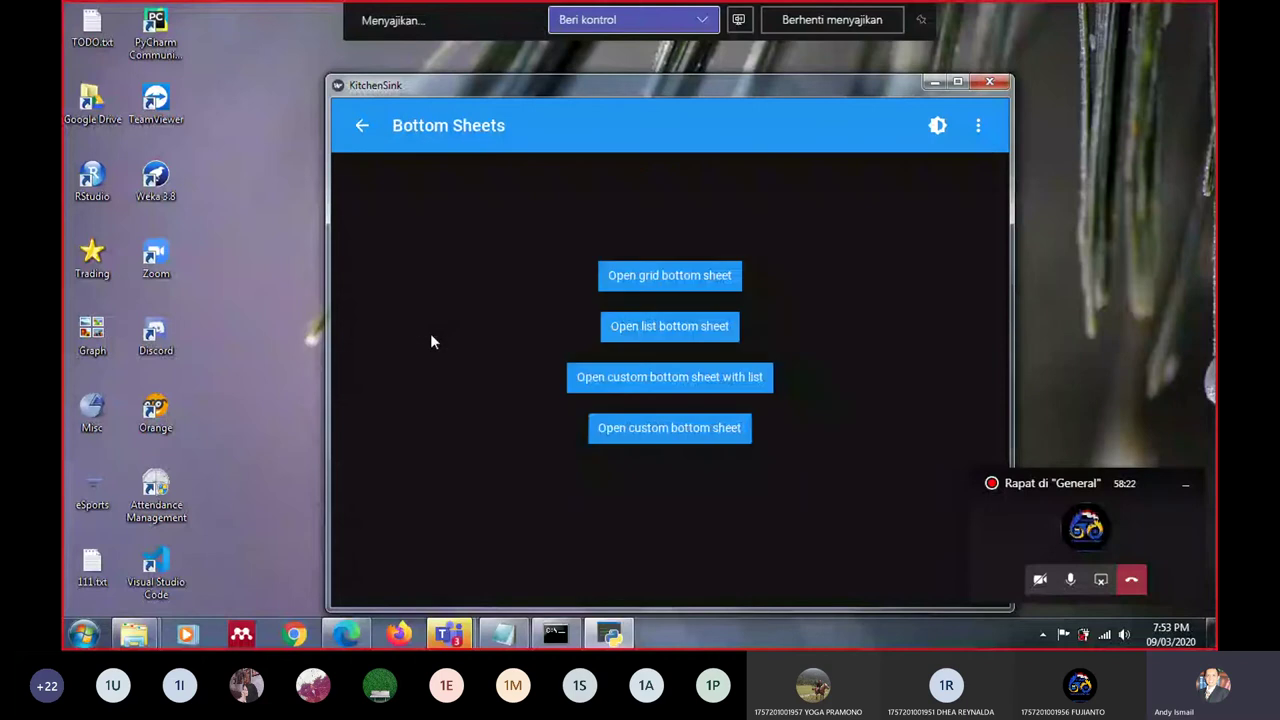
{"action": "left_click", "coordinate": [362, 125]}
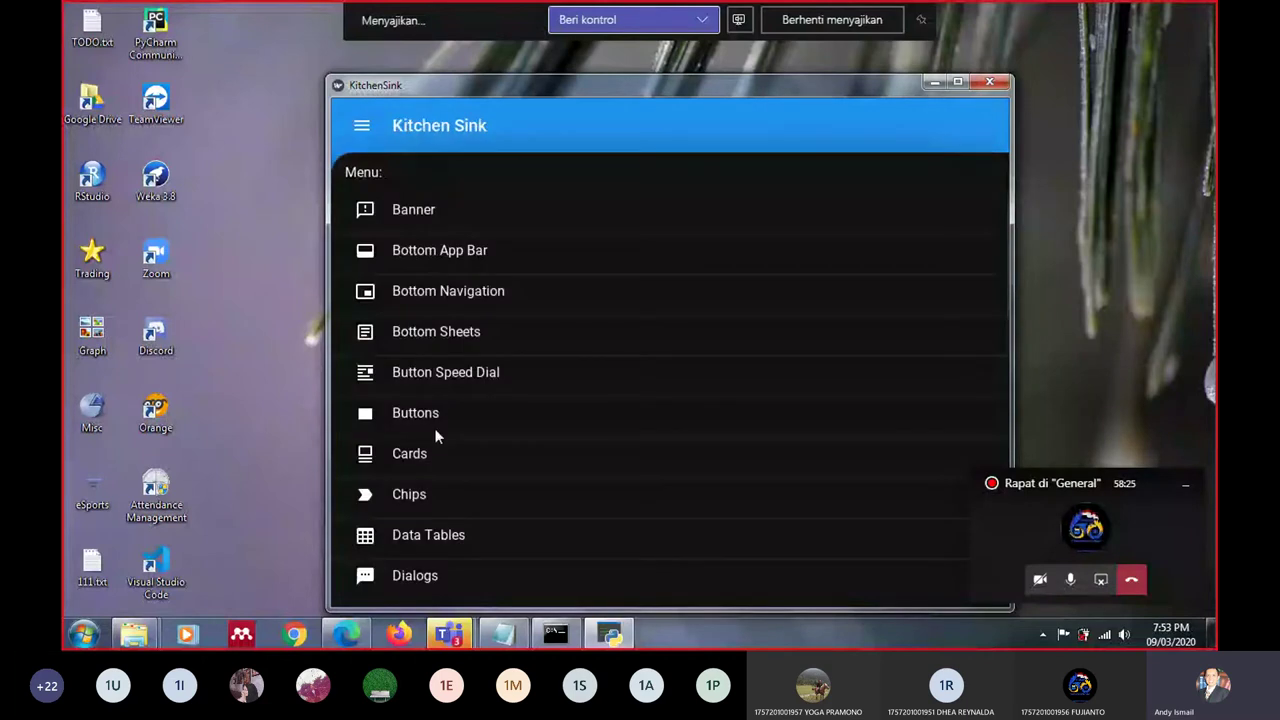
{"action": "scroll", "coordinate": [433, 536], "scroll_direction": "down", "scroll_amount": 2}
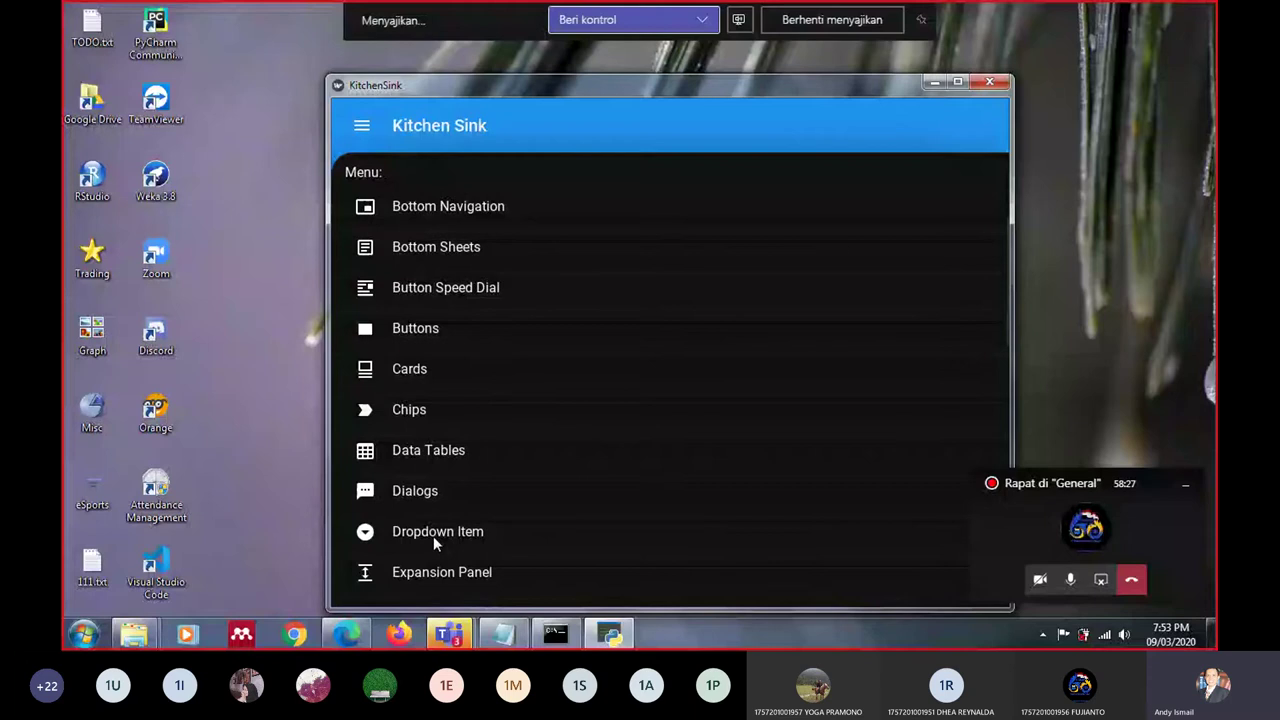
{"action": "left_click", "coordinate": [433, 531]}
{"action": "left_click", "coordinate": [675, 301]}
{"action": "left_click", "coordinate": [676, 346]}
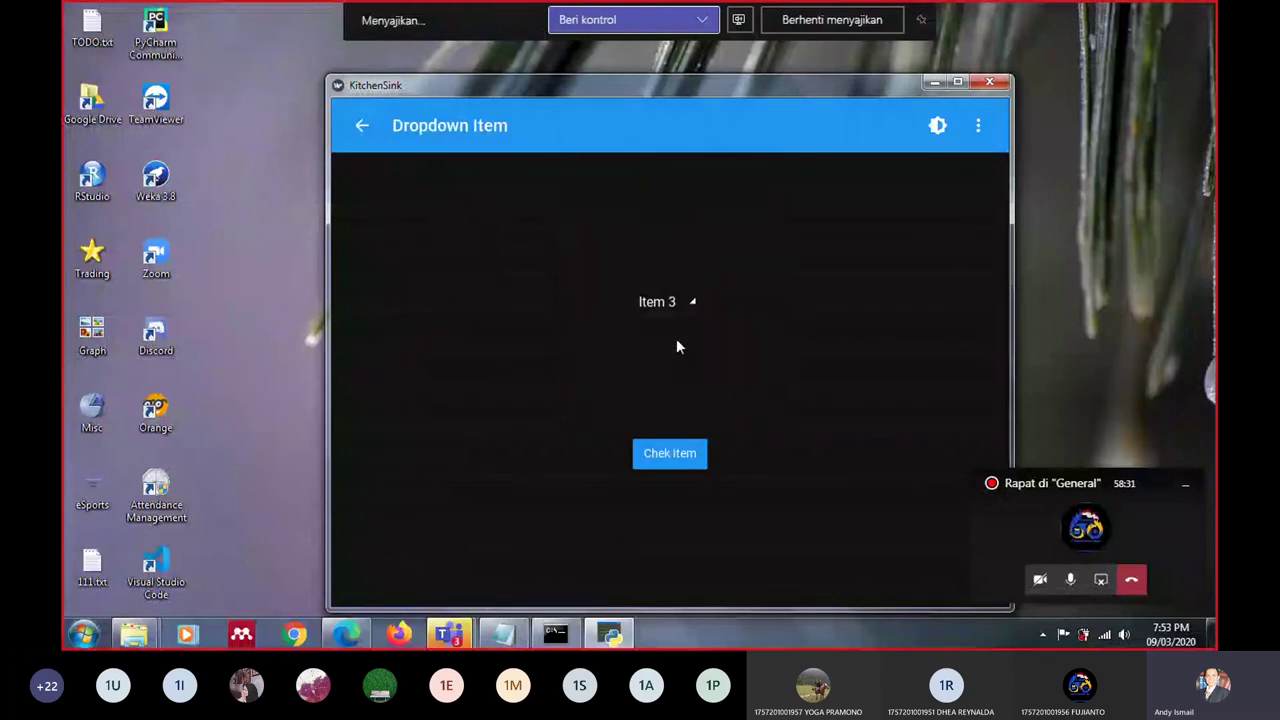
{"action": "left_click", "coordinate": [670, 453]}
{"action": "left_click", "coordinate": [362, 126]}
Bring up Teams, view the meeting and its chat, then return to the Umum channel
{"action": "mouse_move", "coordinate": [462, 636]}
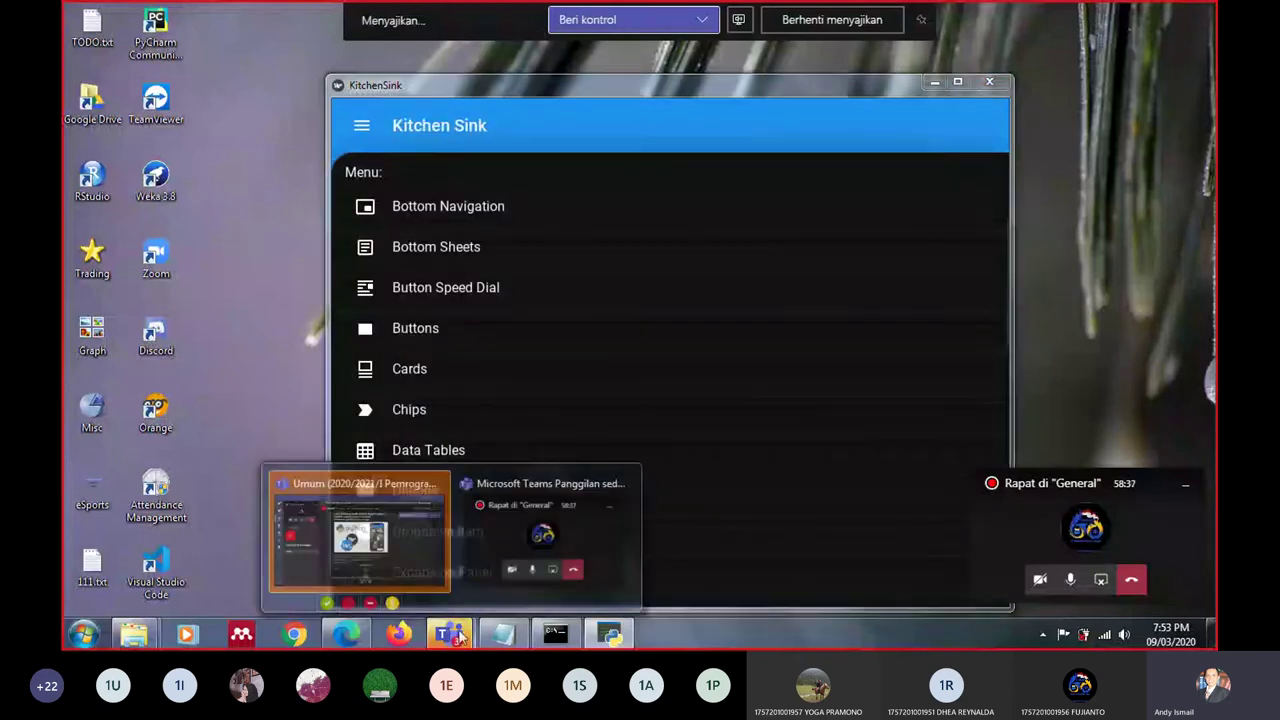
{"action": "left_click", "coordinate": [467, 537]}
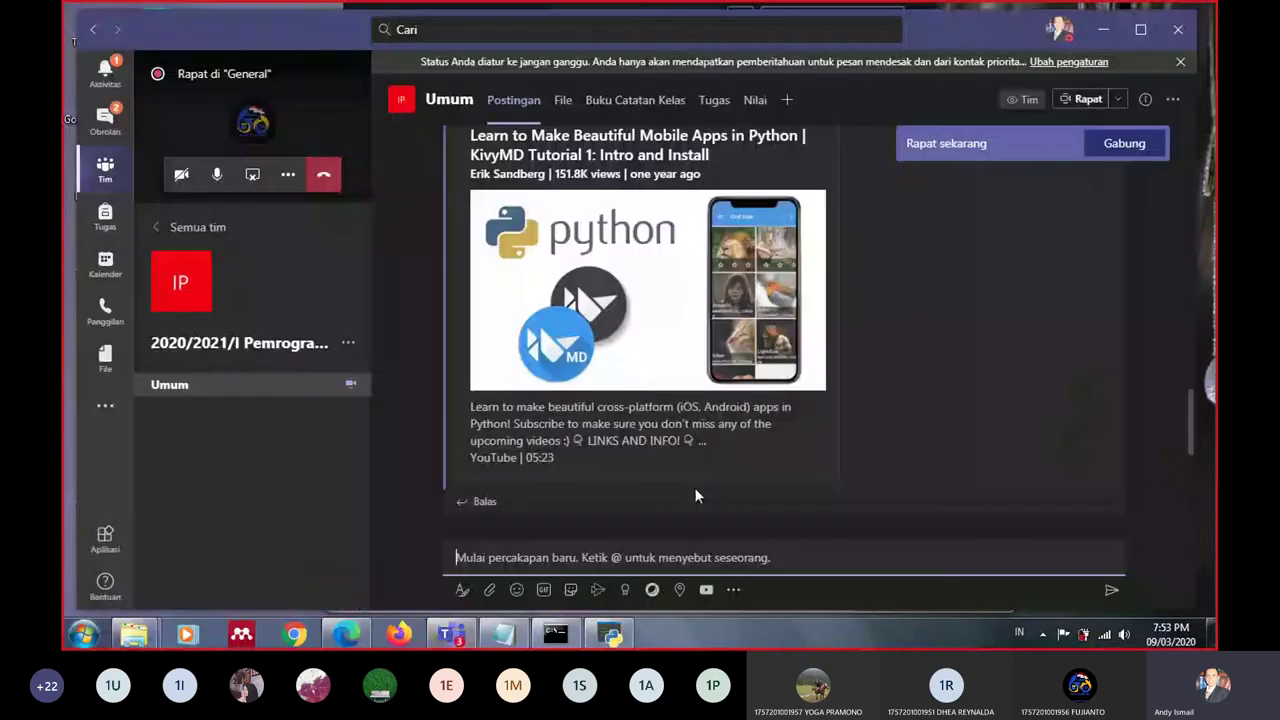
{"action": "left_click", "coordinate": [240, 135]}
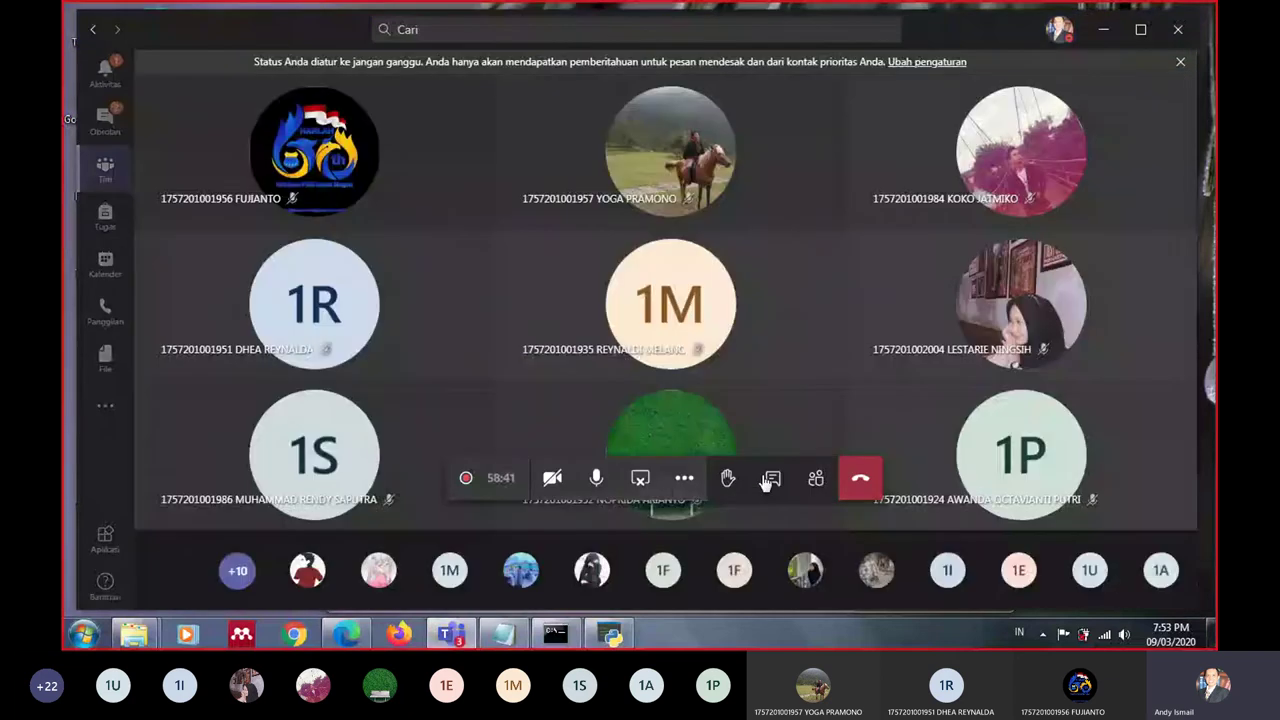
{"action": "left_click", "coordinate": [769, 480]}
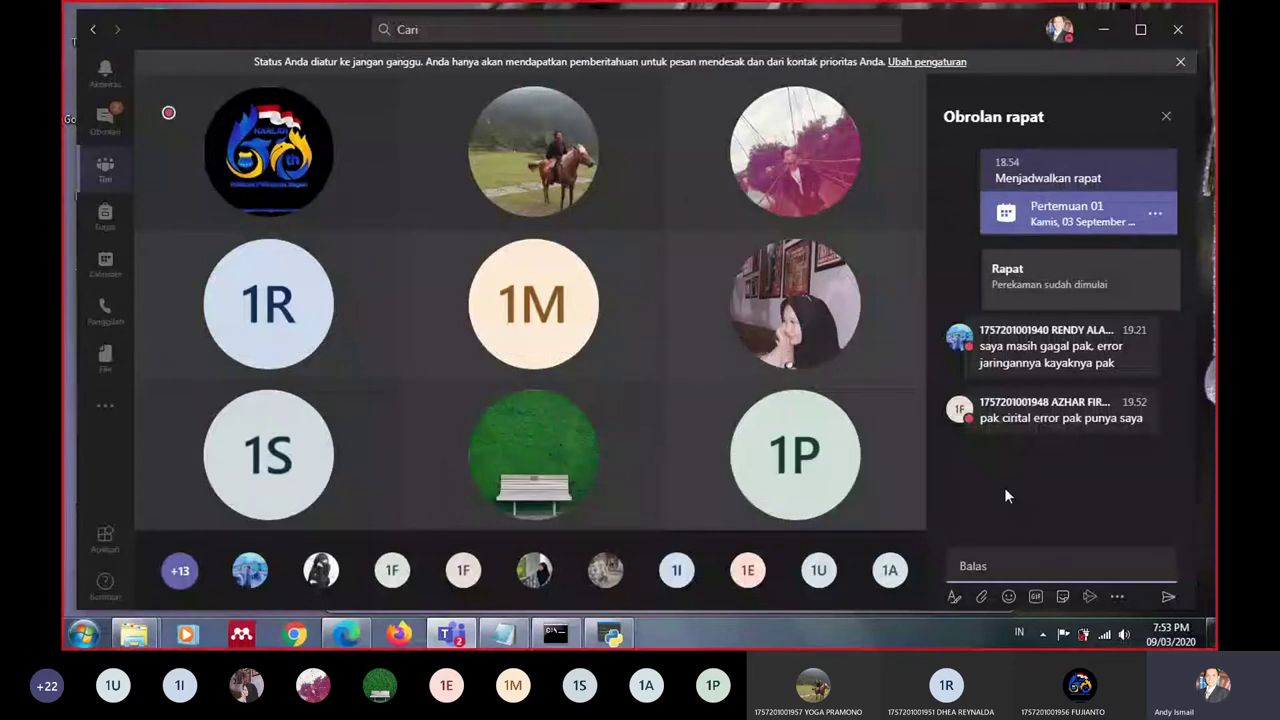
{"action": "mouse_move", "coordinate": [415, 541]}
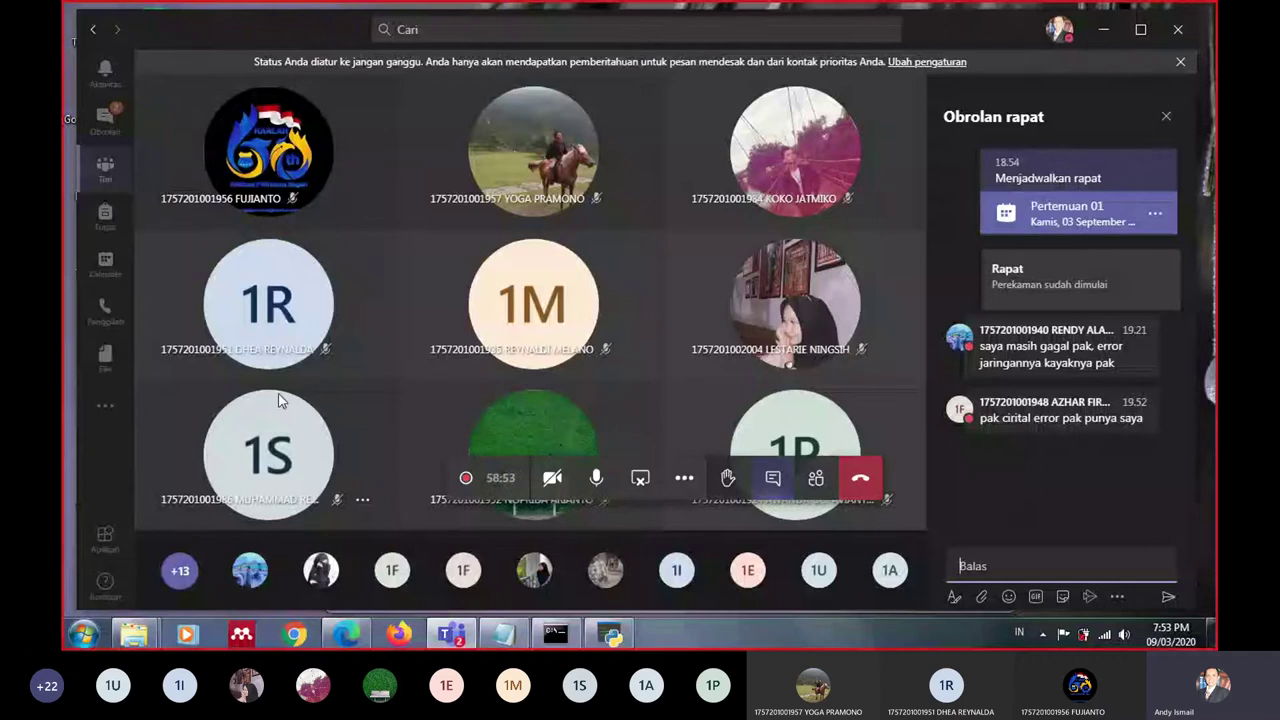
{"action": "left_click", "coordinate": [91, 36]}
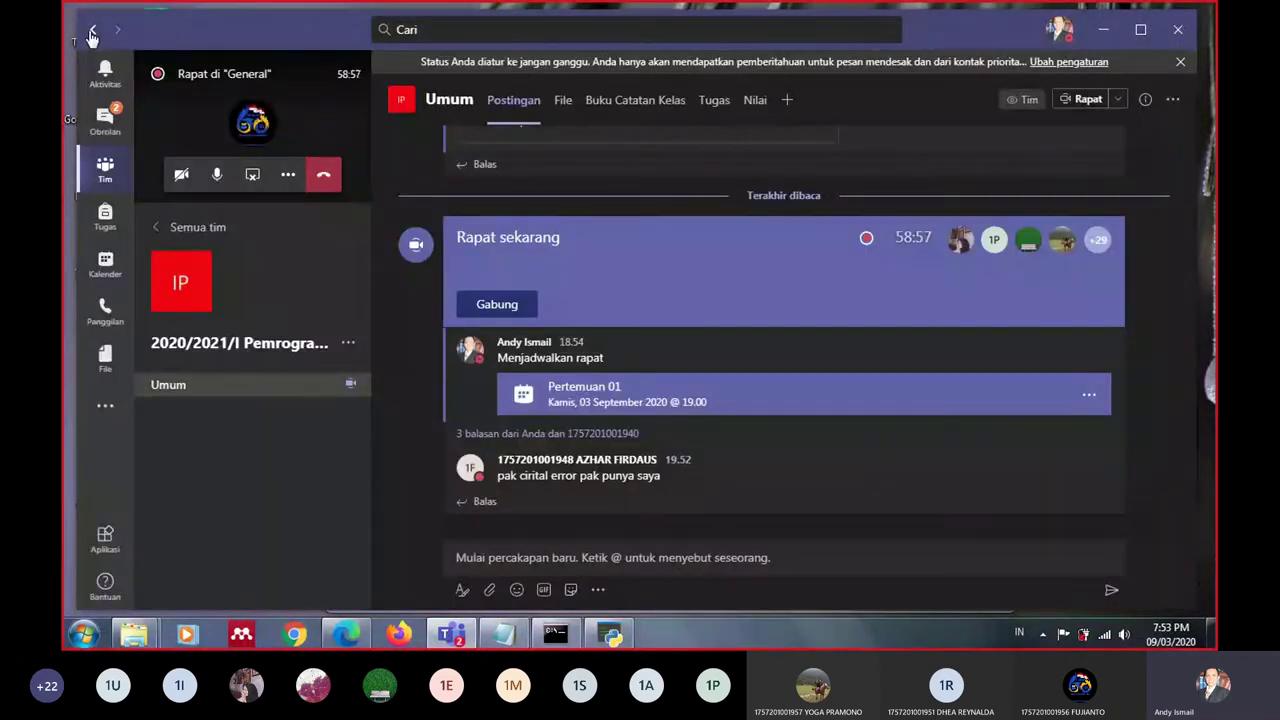
Return to the full Teams list and scroll down to the Pemrograman Android Kelas 7-A team
{"action": "left_click", "coordinate": [165, 226]}
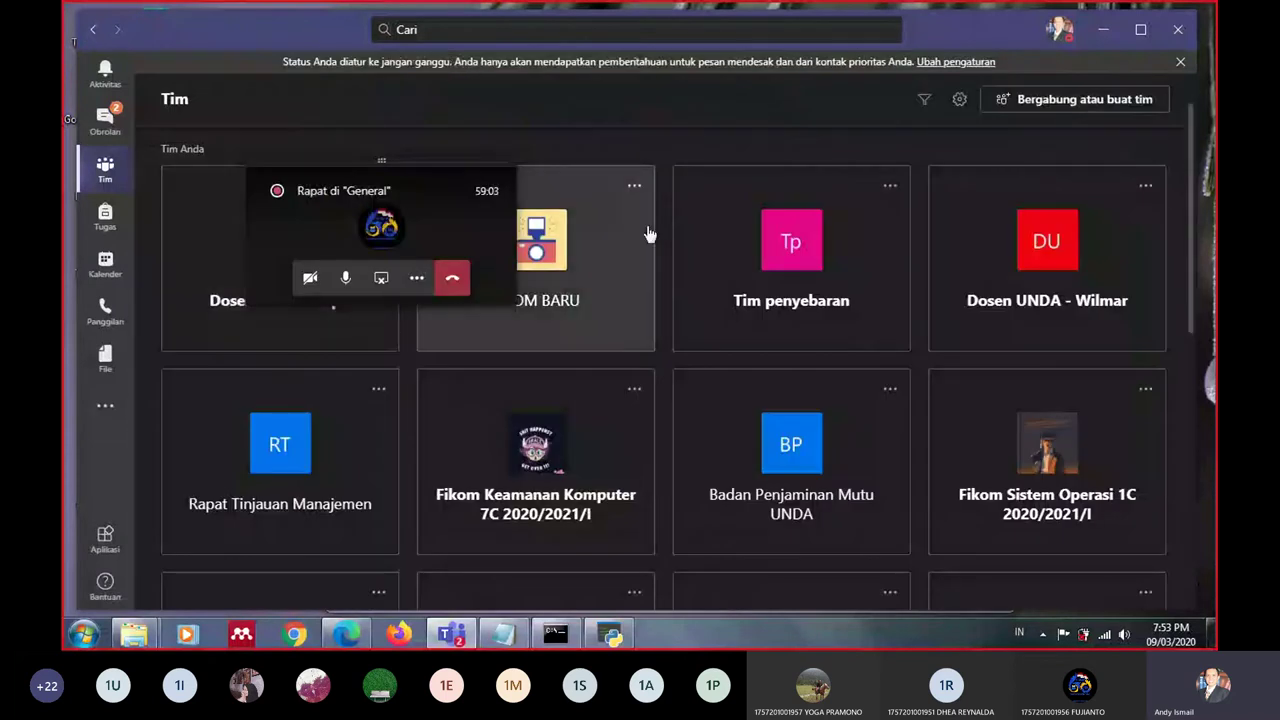
{"action": "left_click", "coordinate": [298, 176]}
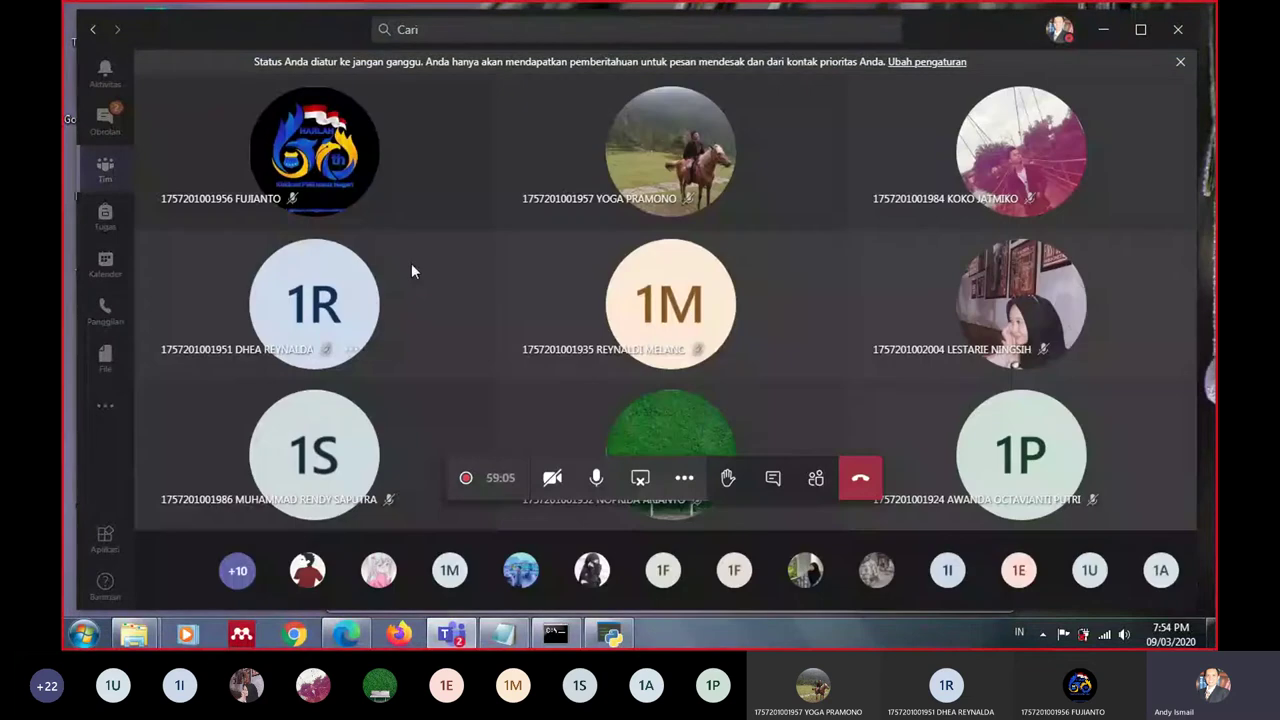
{"action": "left_click", "coordinate": [92, 30]}
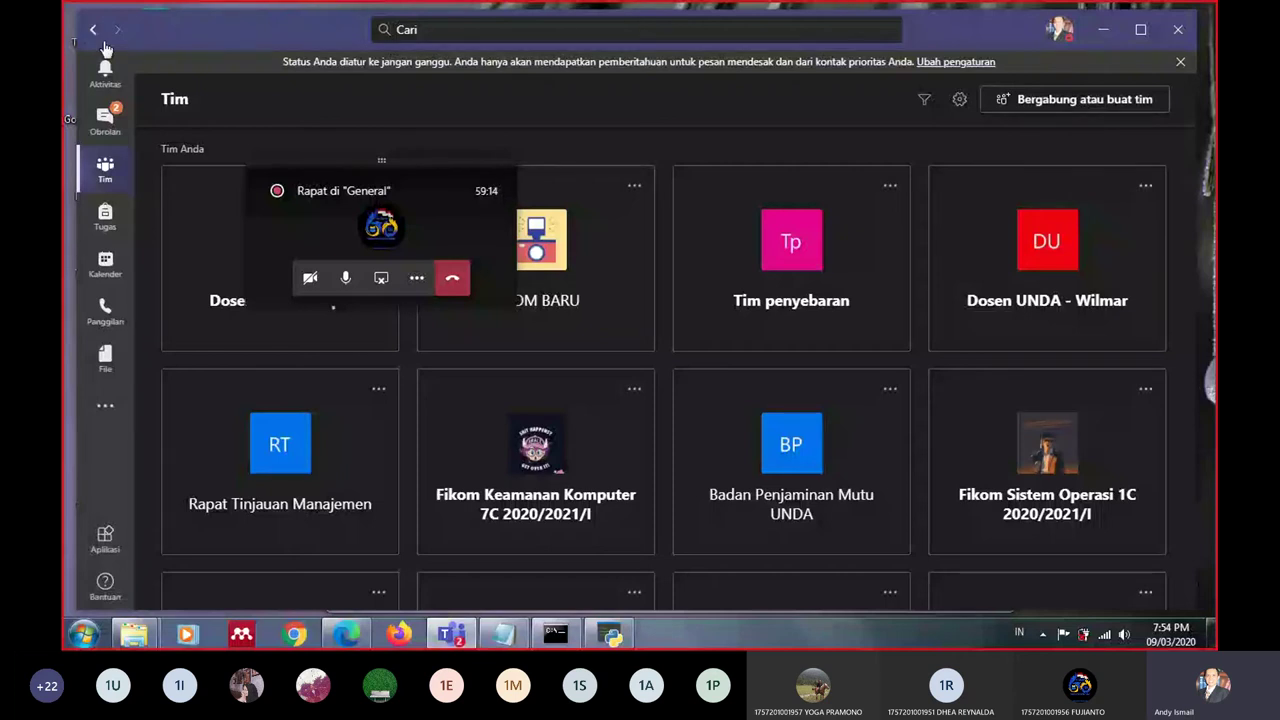
{"action": "scroll", "coordinate": [800, 440], "scroll_direction": "down", "scroll_amount": 3}
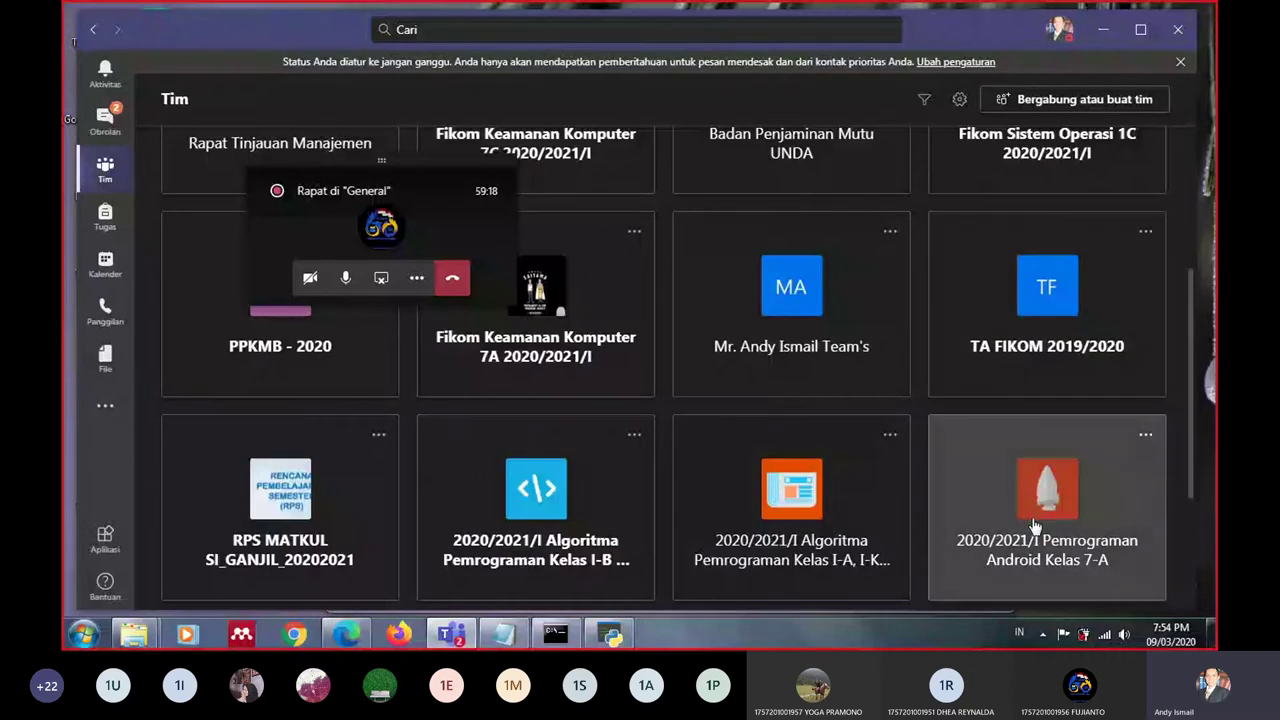
Open the 2020/2021/I Pemrograman Android Kelas 7-A team and scroll up through its Umum posts
{"action": "left_click", "coordinate": [1035, 527]}
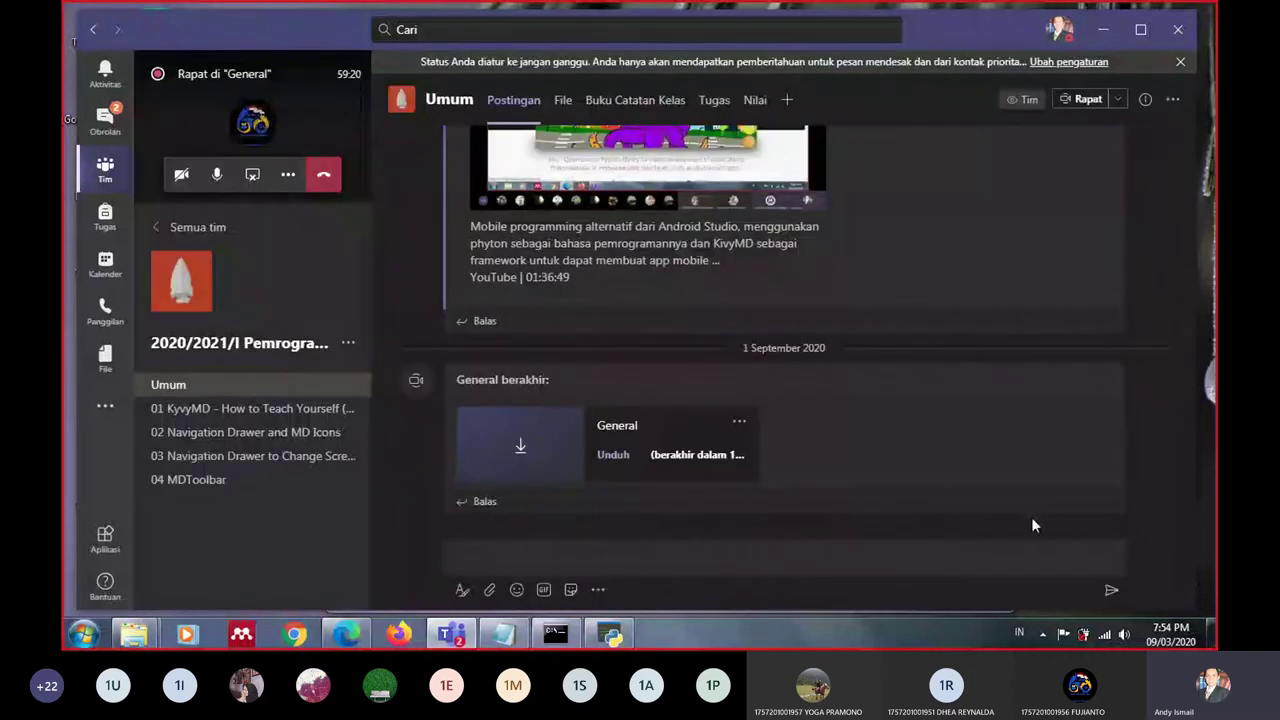
{"action": "scroll", "coordinate": [777, 391], "scroll_direction": "up", "scroll_amount": 2}
{"action": "scroll", "coordinate": [777, 391], "scroll_direction": "up", "scroll_amount": 2}
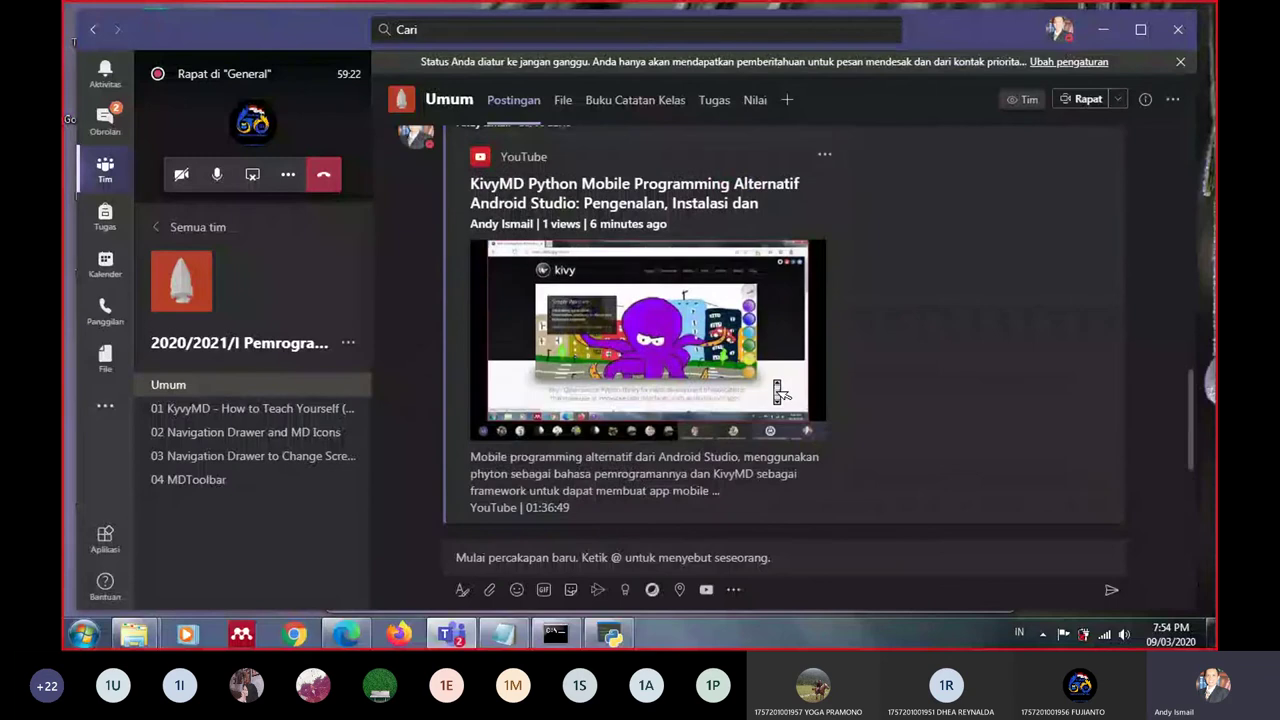
{"action": "scroll", "coordinate": [777, 391], "scroll_direction": "up", "scroll_amount": 2}
{"action": "scroll", "coordinate": [777, 391], "scroll_direction": "up", "scroll_amount": 2}
{"action": "scroll", "coordinate": [777, 391], "scroll_direction": "up", "scroll_amount": 2}
{"action": "scroll", "coordinate": [777, 391], "scroll_direction": "up", "scroll_amount": 2}
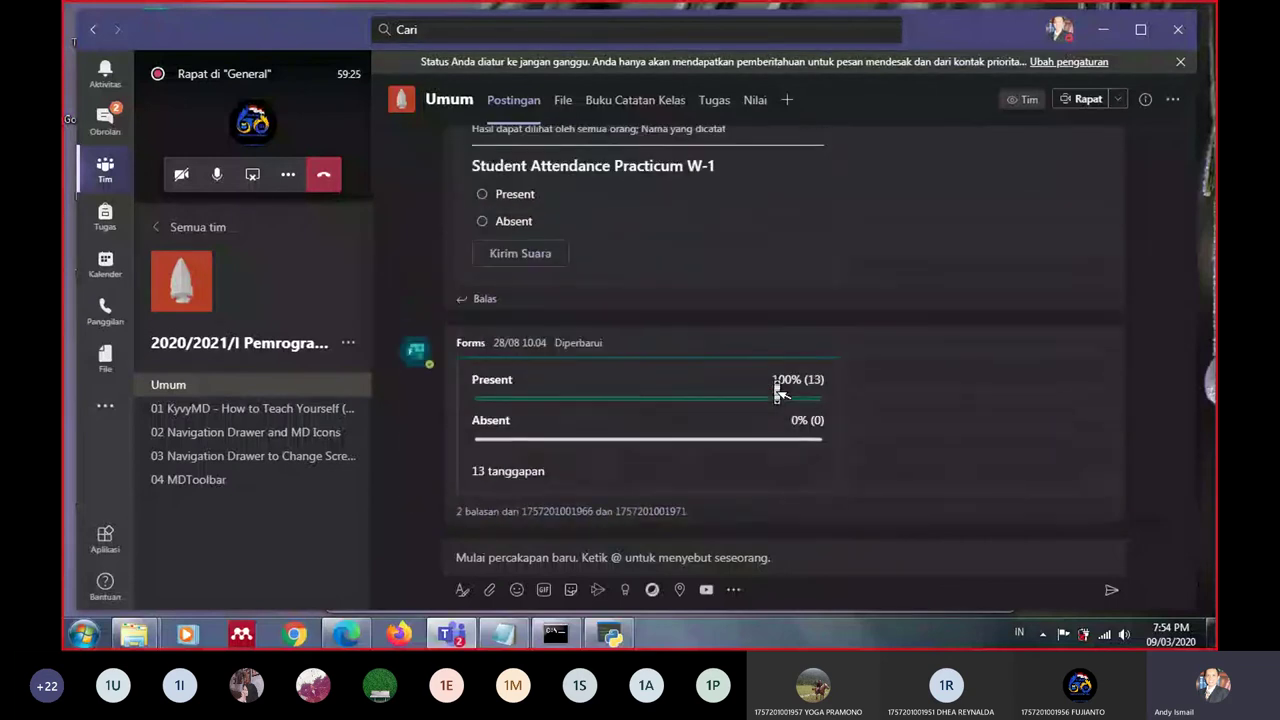
{"action": "scroll", "coordinate": [777, 391], "scroll_direction": "up", "scroll_amount": 3}
{"action": "scroll", "coordinate": [777, 391], "scroll_direction": "up", "scroll_amount": 2}
{"action": "scroll", "coordinate": [777, 391], "scroll_direction": "up", "scroll_amount": 2}
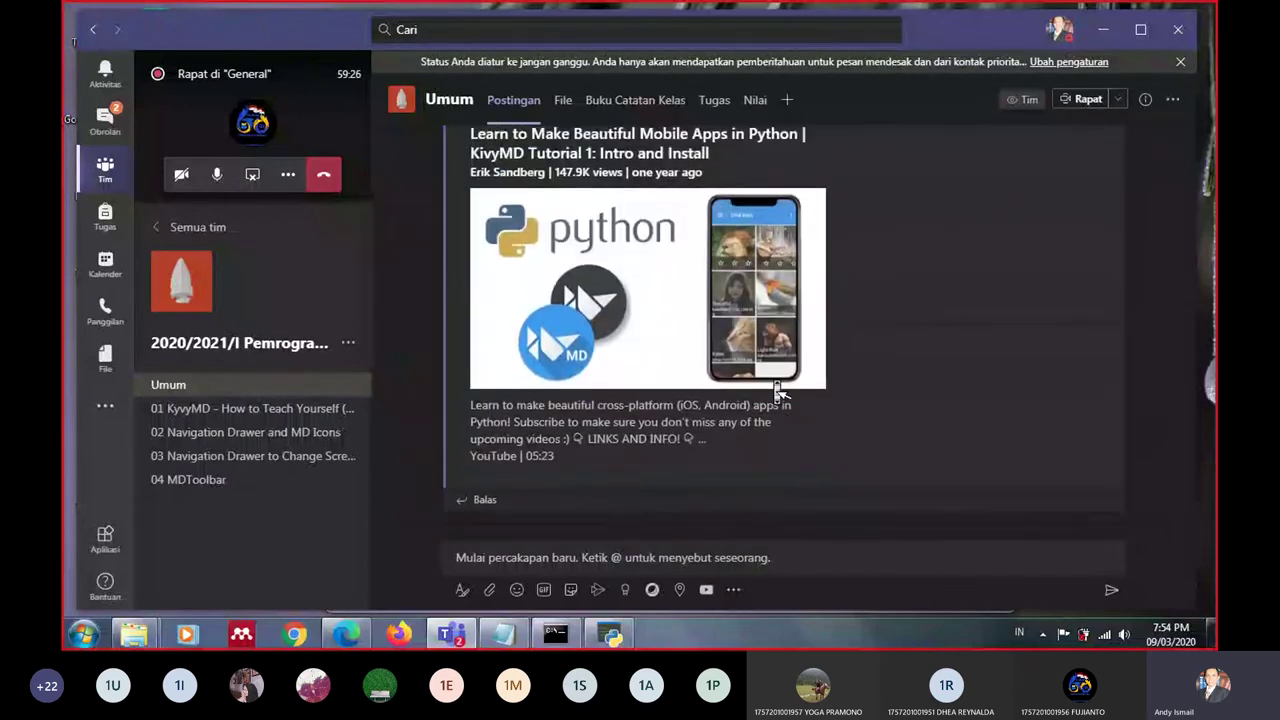
{"action": "scroll", "coordinate": [777, 391], "scroll_direction": "up", "scroll_amount": 3}
{"action": "scroll", "coordinate": [777, 391], "scroll_direction": "up", "scroll_amount": 3}
{"action": "scroll", "coordinate": [777, 391], "scroll_direction": "up", "scroll_amount": 1}
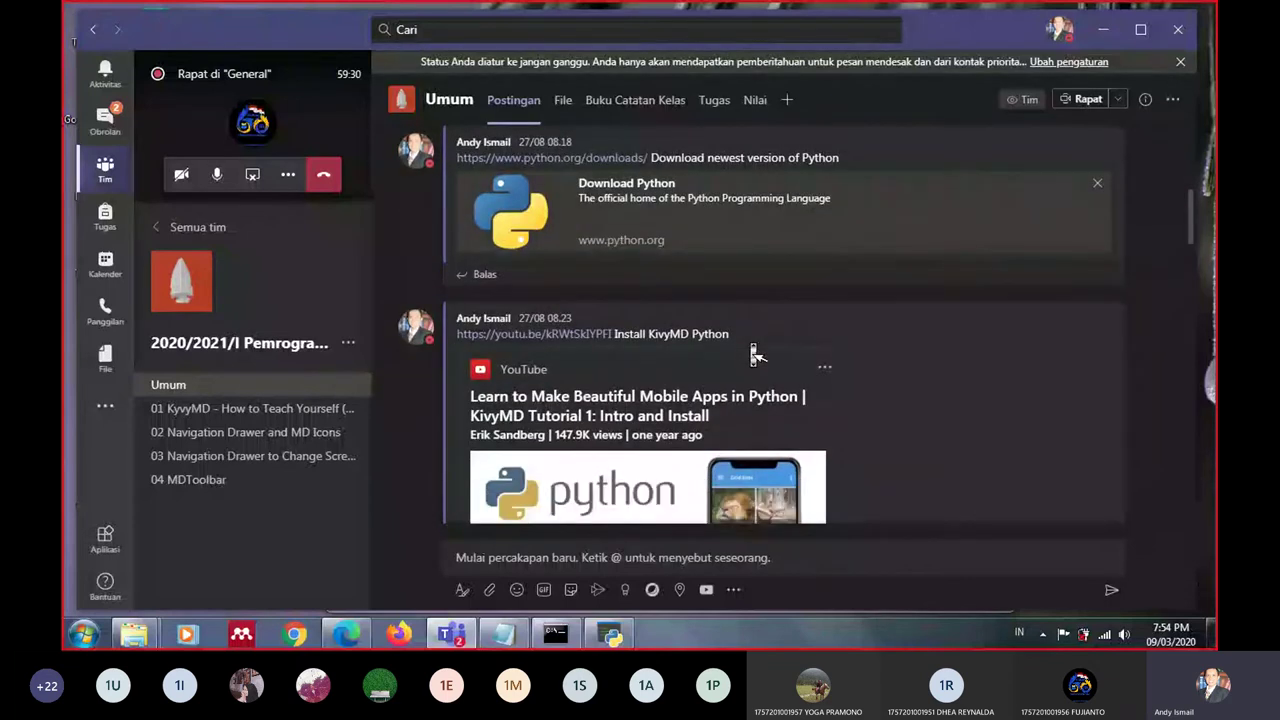
Expand the replies under the Troubleshoot post to reveal the Text provider error
{"action": "scroll", "coordinate": [705, 357], "scroll_direction": "down", "scroll_amount": 2}
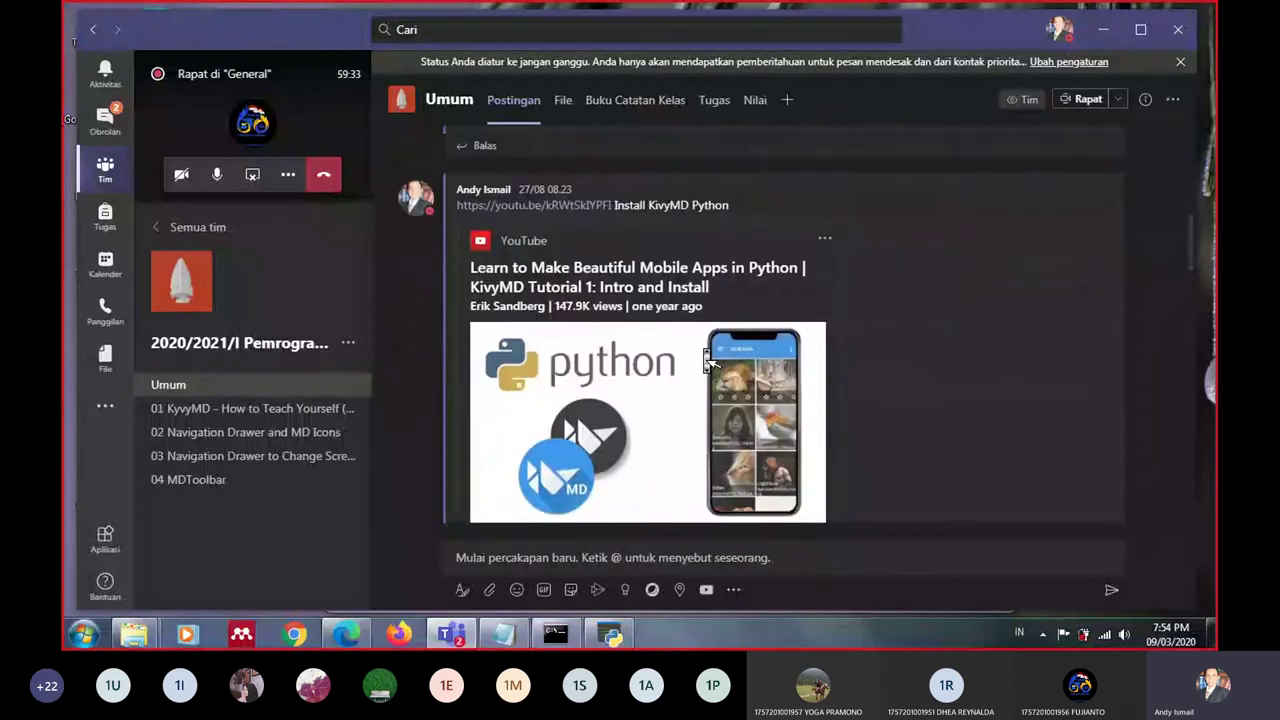
{"action": "scroll", "coordinate": [705, 357], "scroll_direction": "down", "scroll_amount": 3}
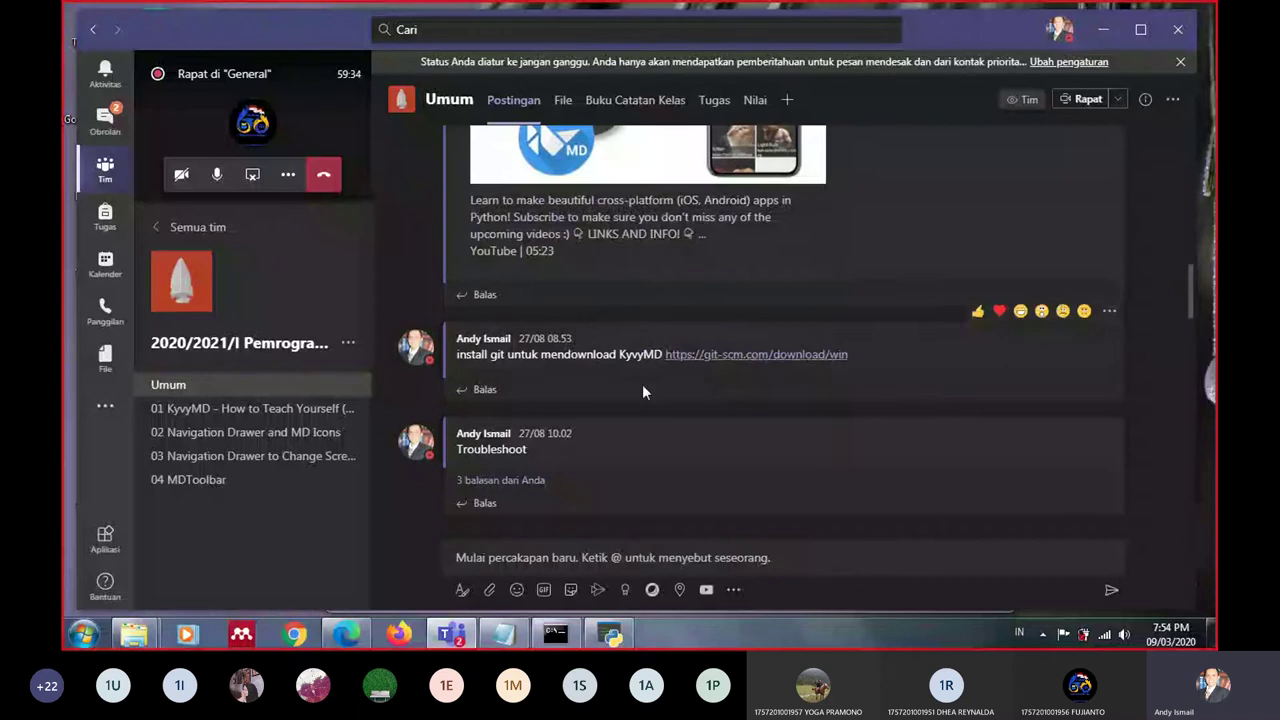
{"action": "left_click", "coordinate": [505, 481]}
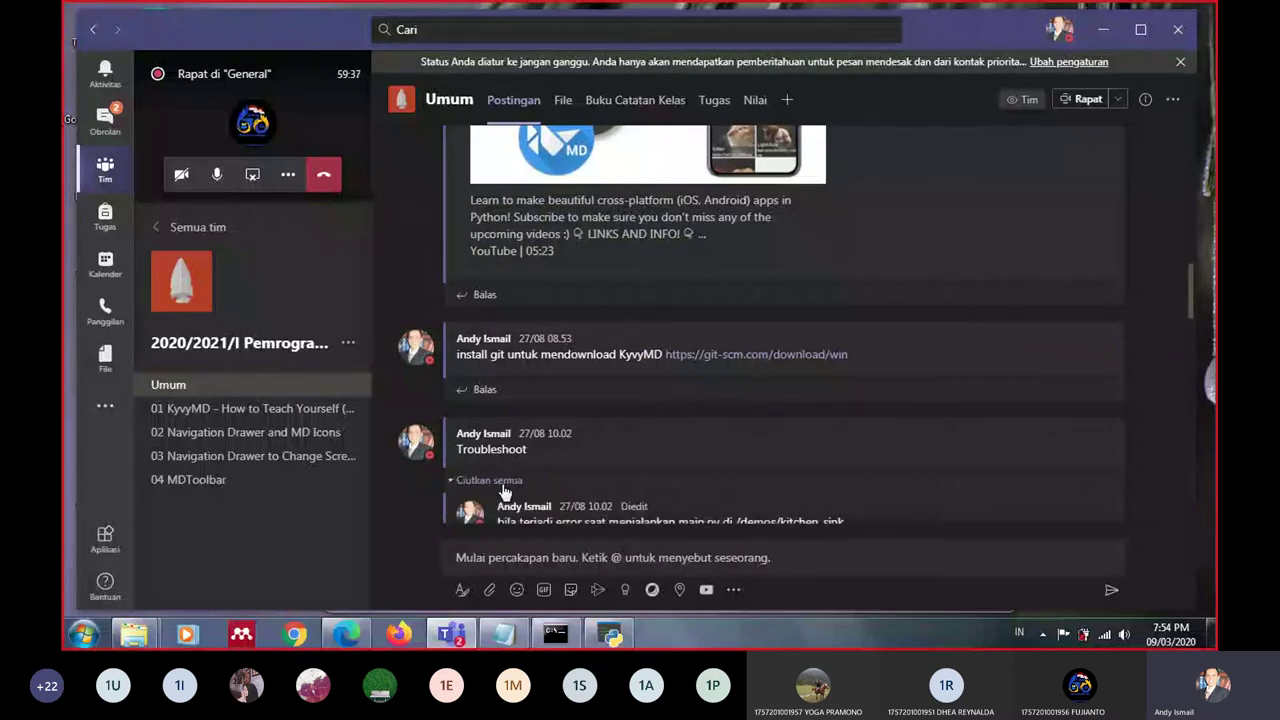
{"action": "scroll", "coordinate": [613, 480], "scroll_direction": "down", "scroll_amount": 1}
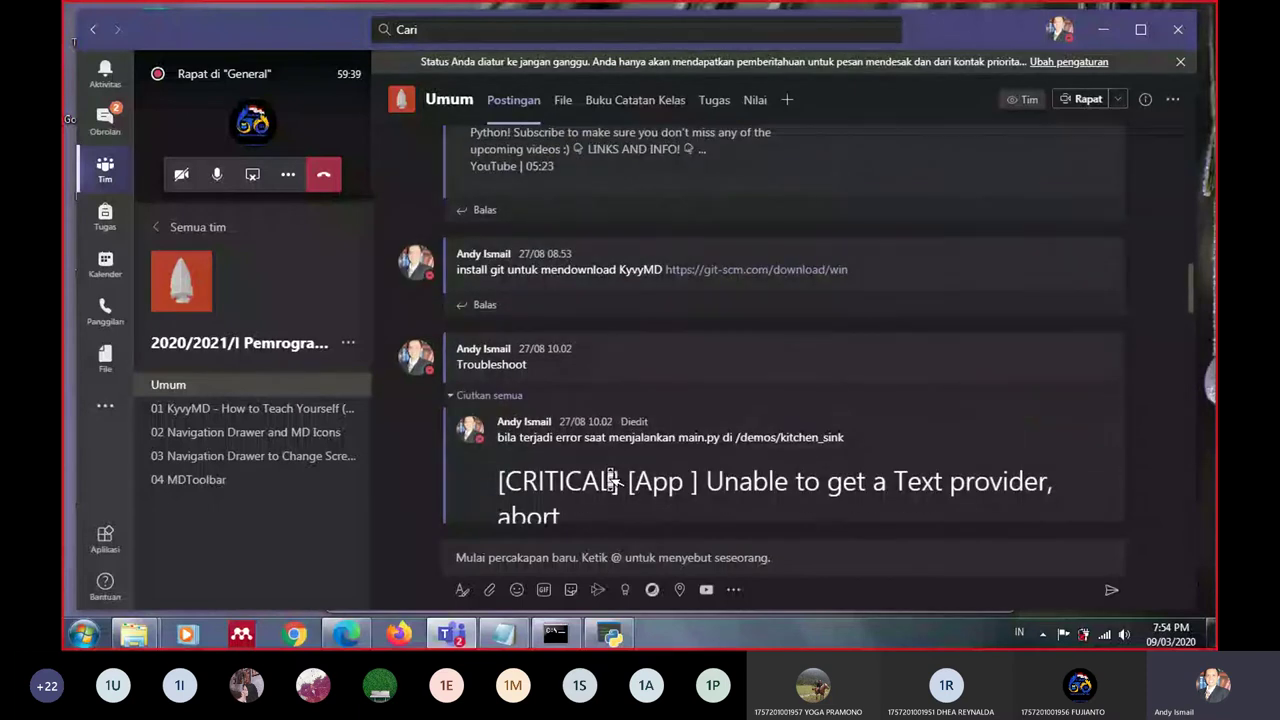
{"action": "scroll", "coordinate": [613, 481], "scroll_direction": "down", "scroll_amount": 1}
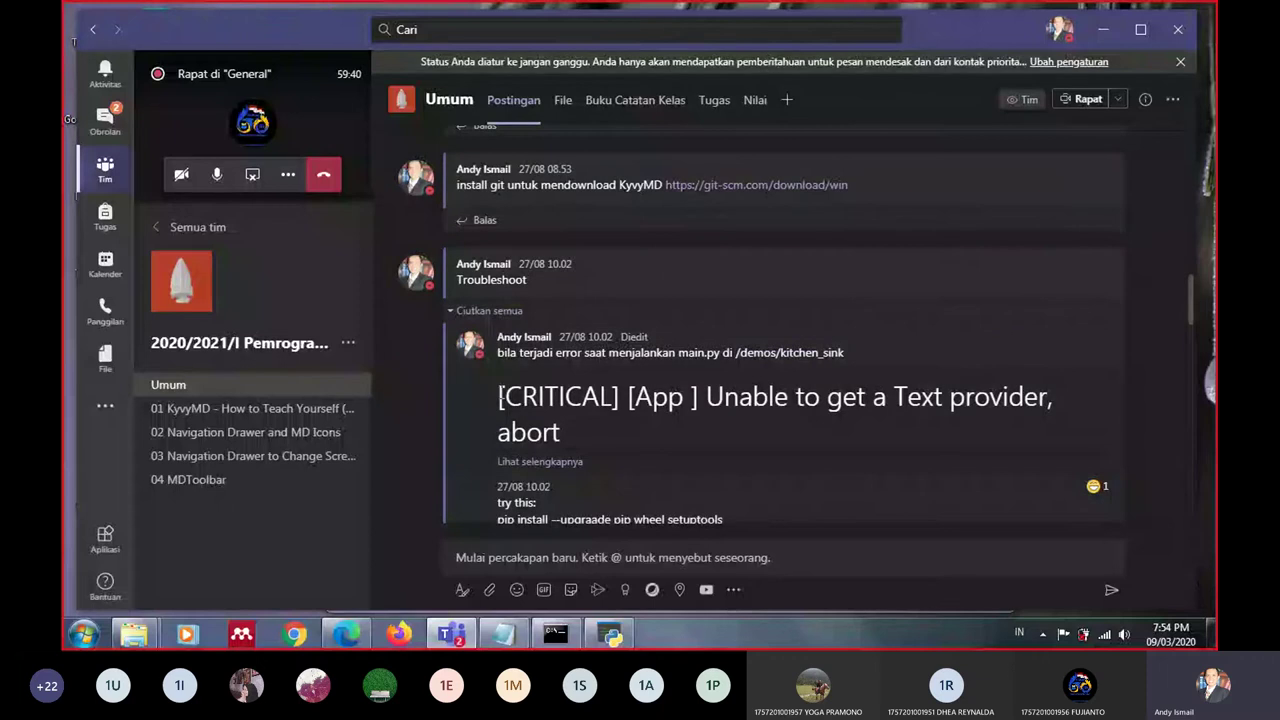
{"action": "mouse_move", "coordinate": [500, 397]}
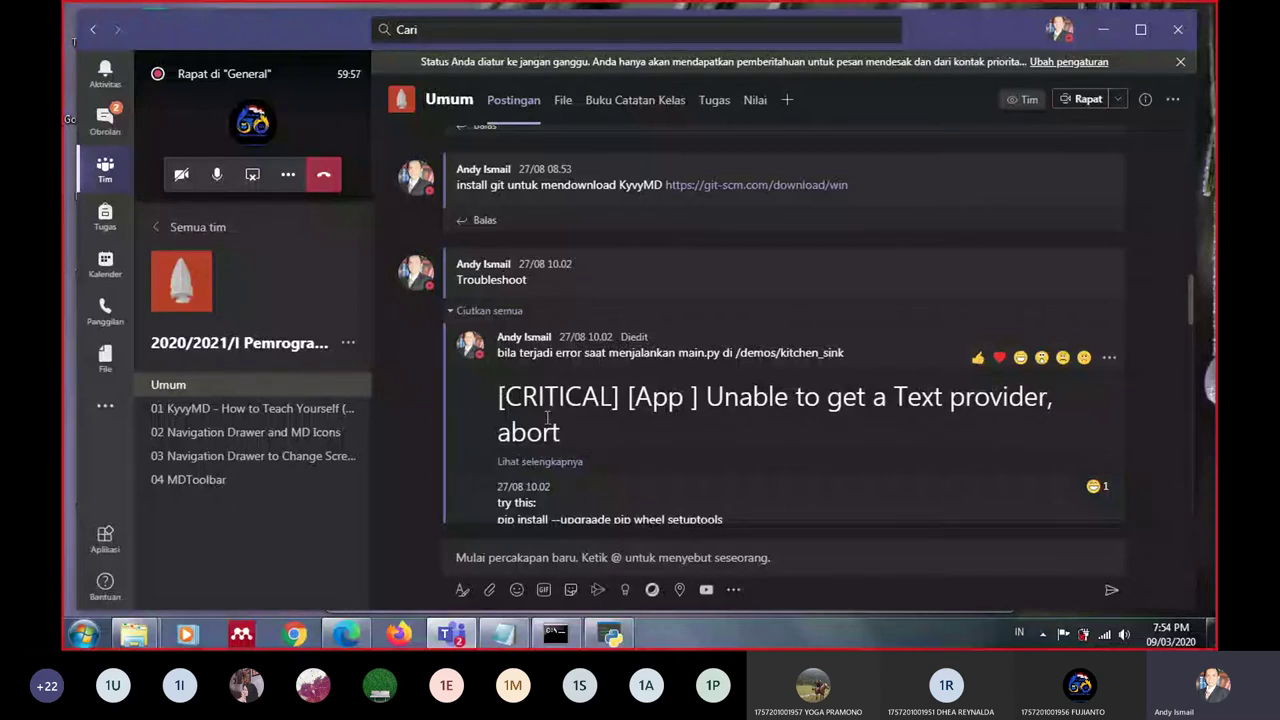
Select the Text provider error message and minimize the python main.py console
{"action": "left_click_drag", "start_coordinate": [499, 396], "coordinate": [562, 436]}
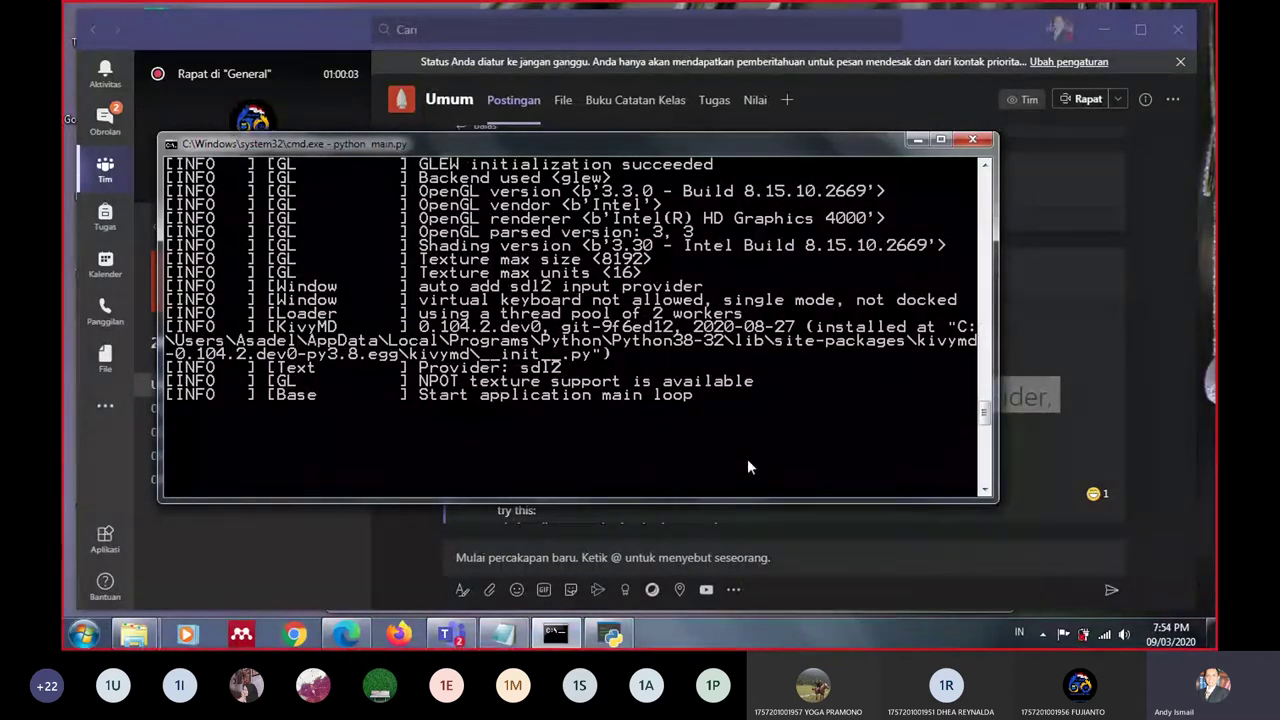
{"action": "left_click", "coordinate": [1092, 361]}
Copy the Text provider error, then close the Android Studio, Downloads, Python.org and YouTube tabs in Edge
{"action": "left_click_drag", "start_coordinate": [567, 434], "coordinate": [499, 392]}
{"action": "key", "text": "ctrl+c"}
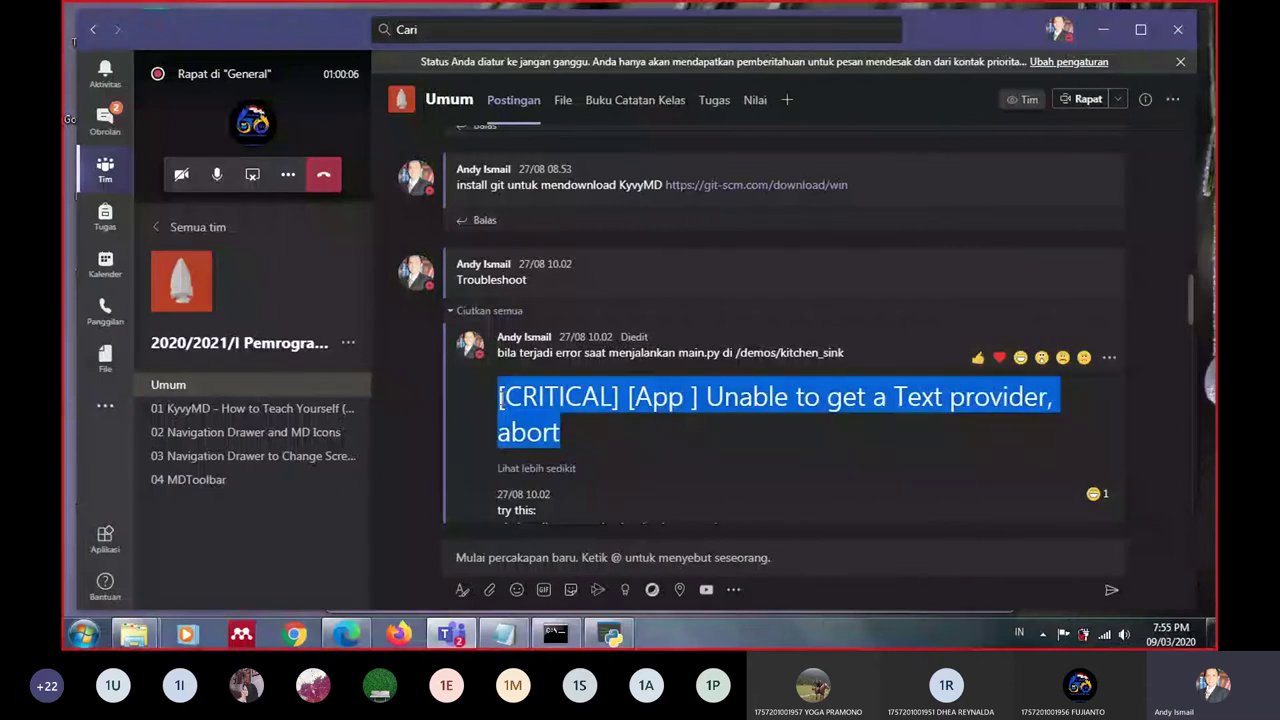
{"action": "left_click", "coordinate": [346, 634]}
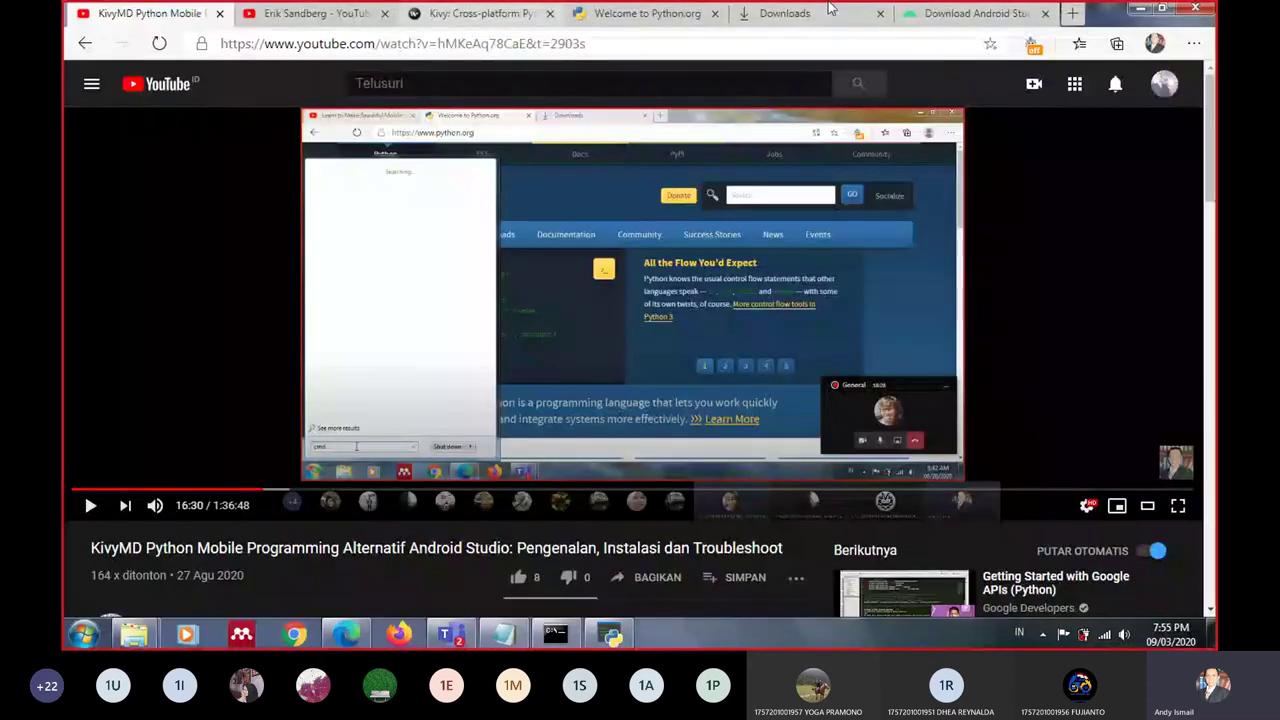
{"action": "left_click", "coordinate": [965, 13]}
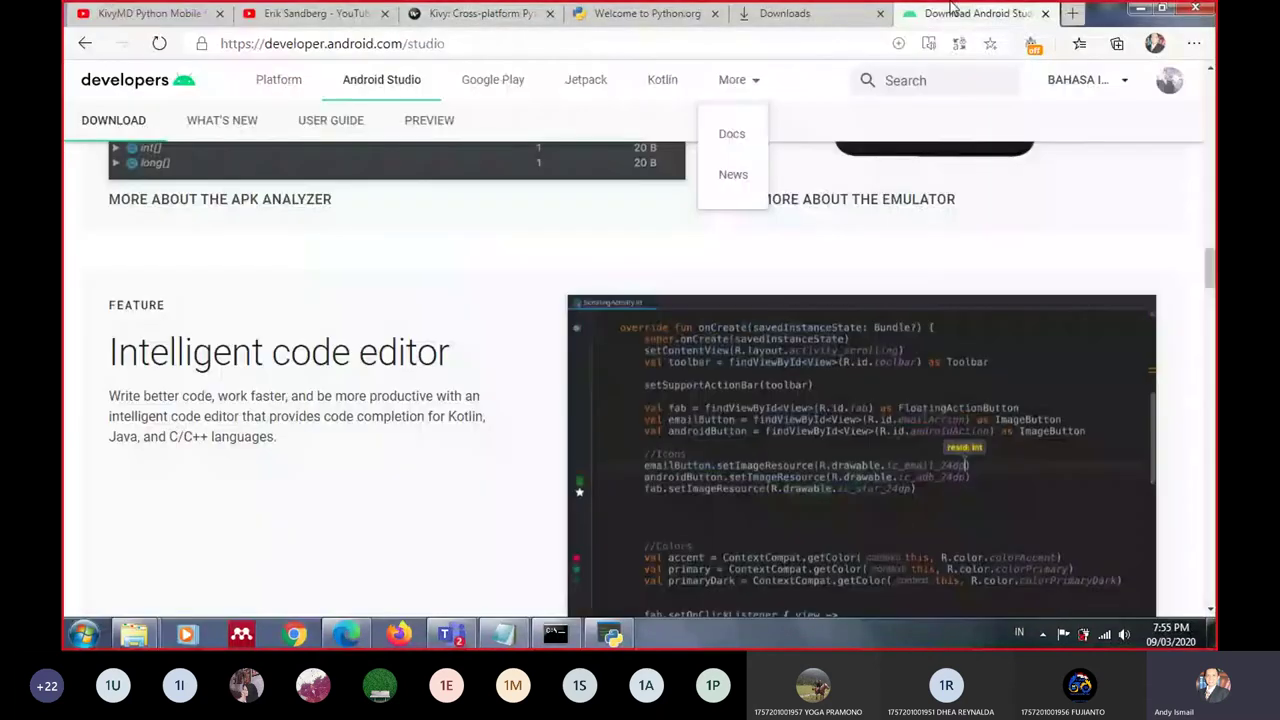
{"action": "left_click", "coordinate": [1046, 13]}
{"action": "left_click", "coordinate": [1046, 13]}
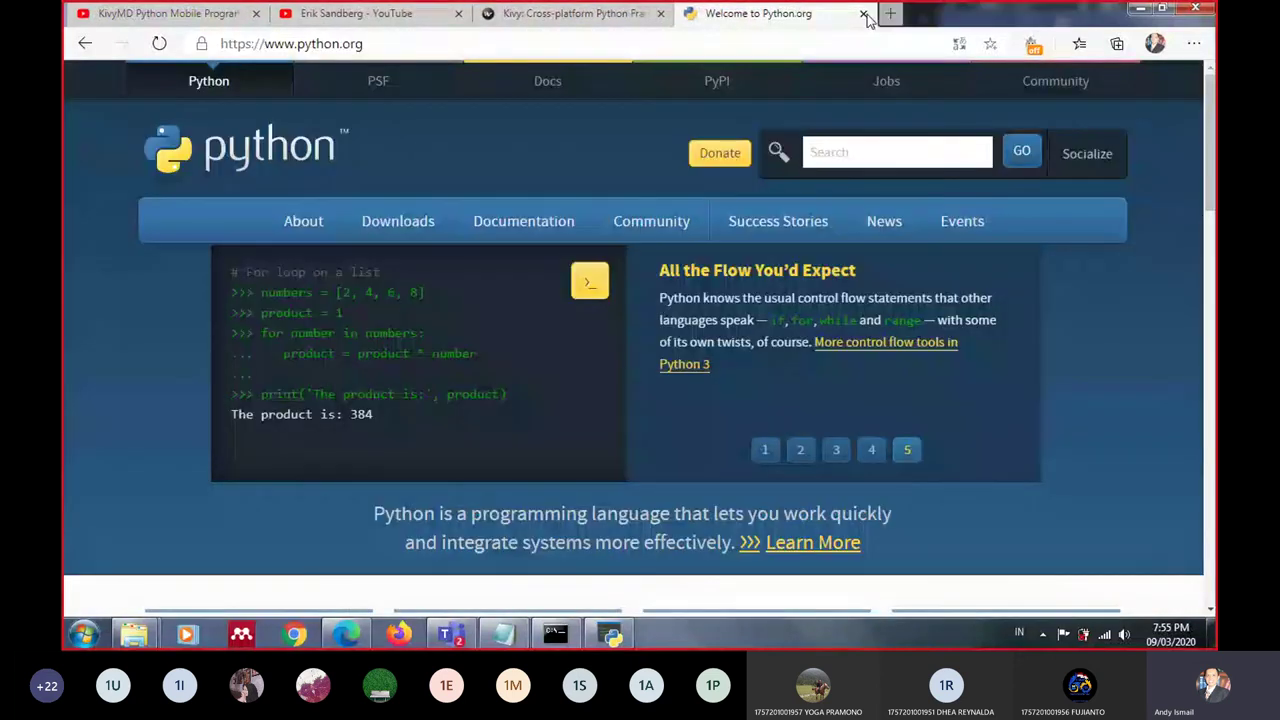
{"action": "left_click", "coordinate": [862, 13]}
{"action": "left_click", "coordinate": [628, 40]}
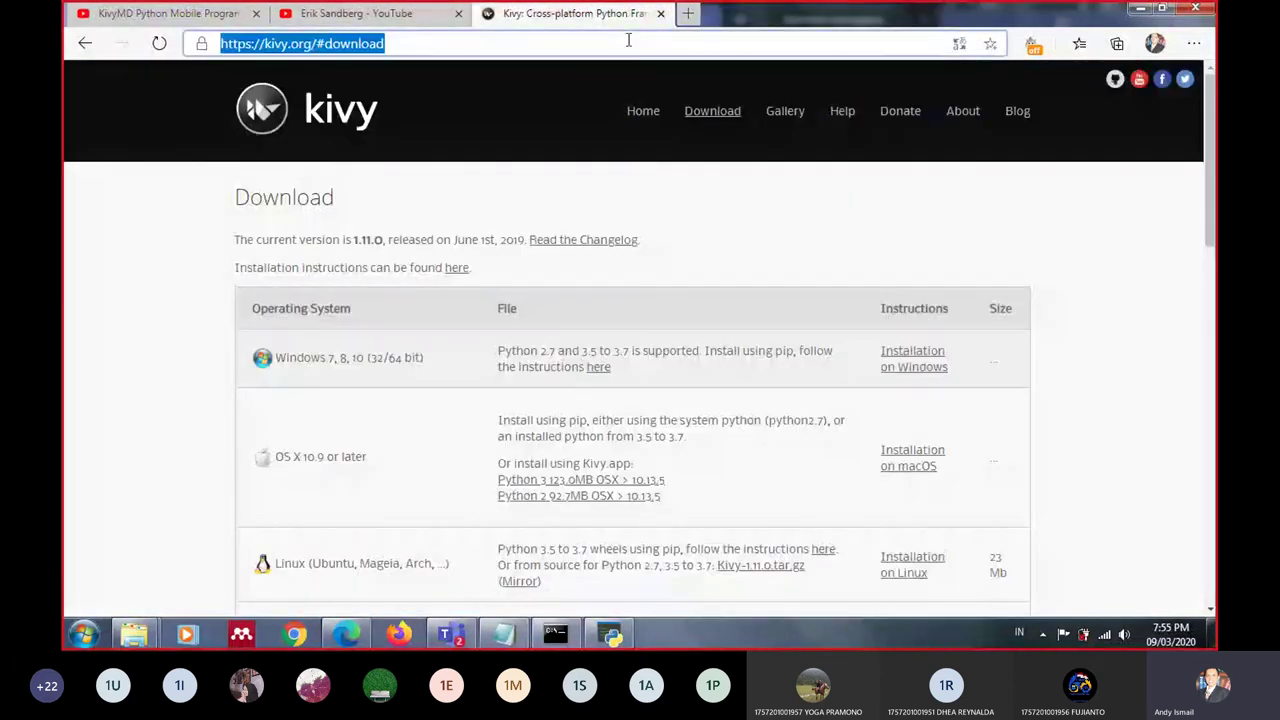
{"action": "left_click", "coordinate": [458, 13]}
Search the pasted Text provider error and open kivy issue #6022 on GitHub, scrolling to the fix
{"action": "key", "text": "ctrl+v"}
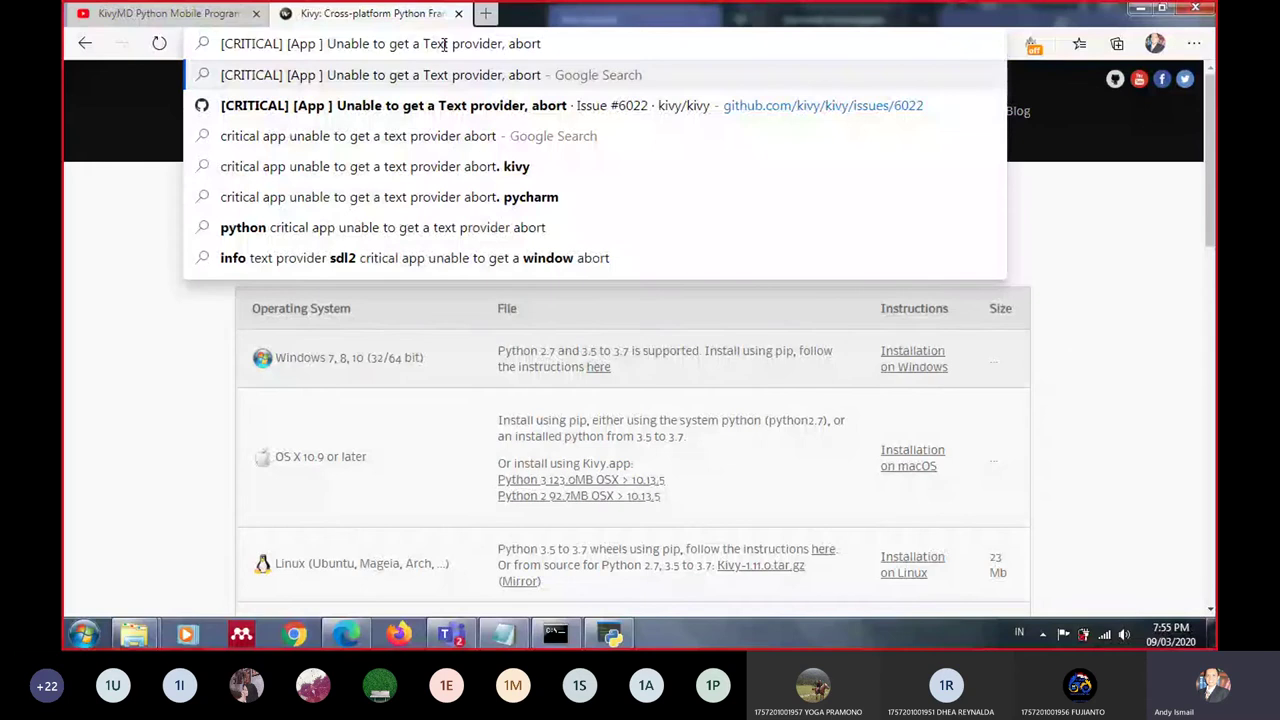
{"action": "key", "text": "Return"}
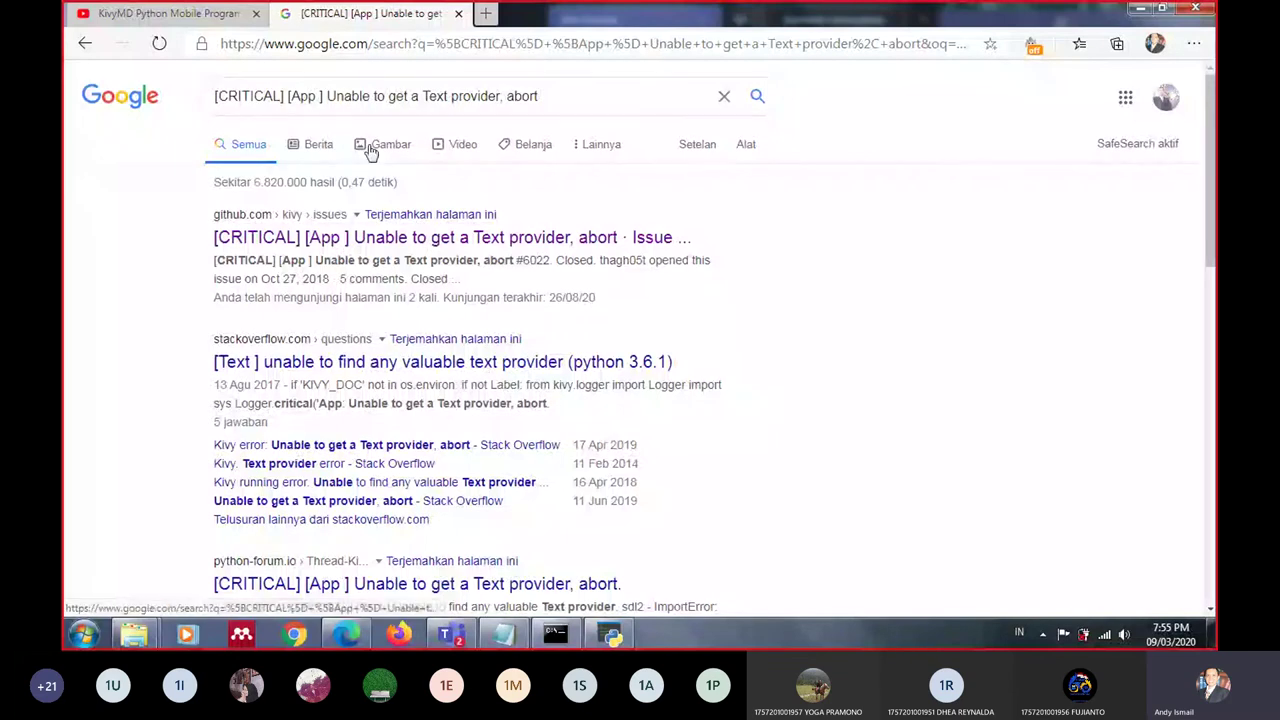
{"action": "left_click", "coordinate": [348, 240]}
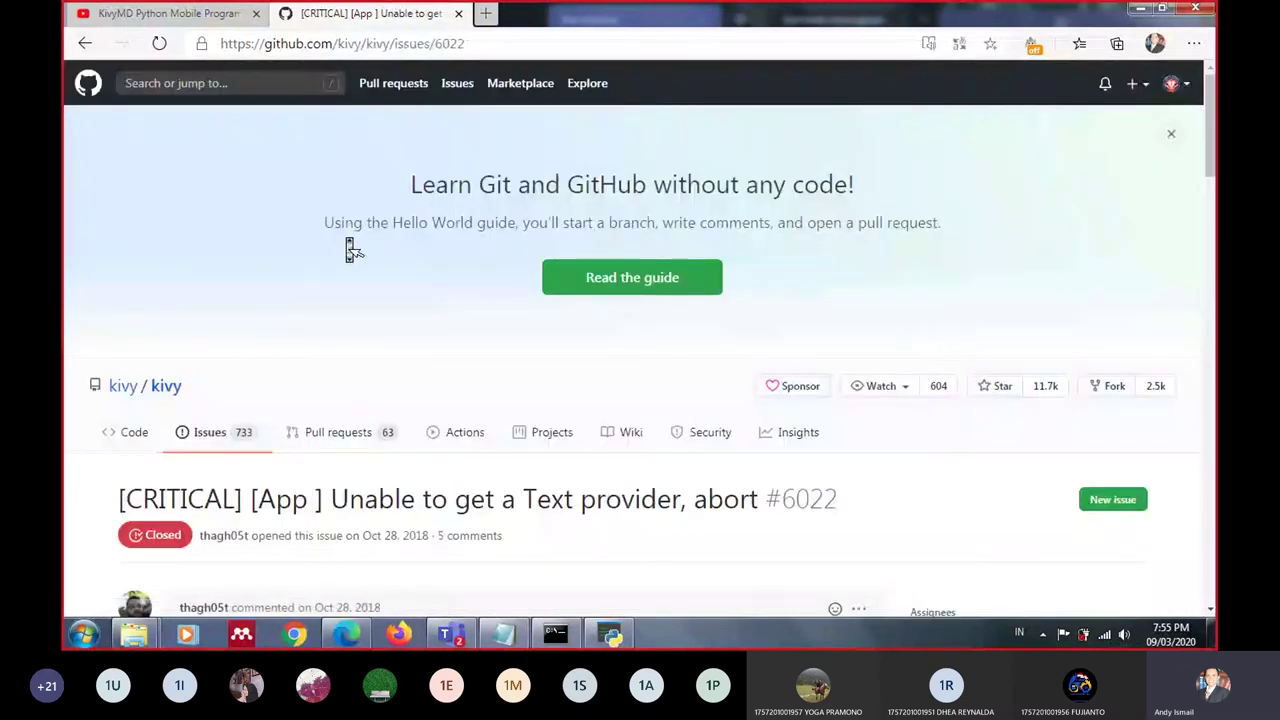
{"action": "scroll", "coordinate": [350, 247], "scroll_direction": "down", "scroll_amount": 2}
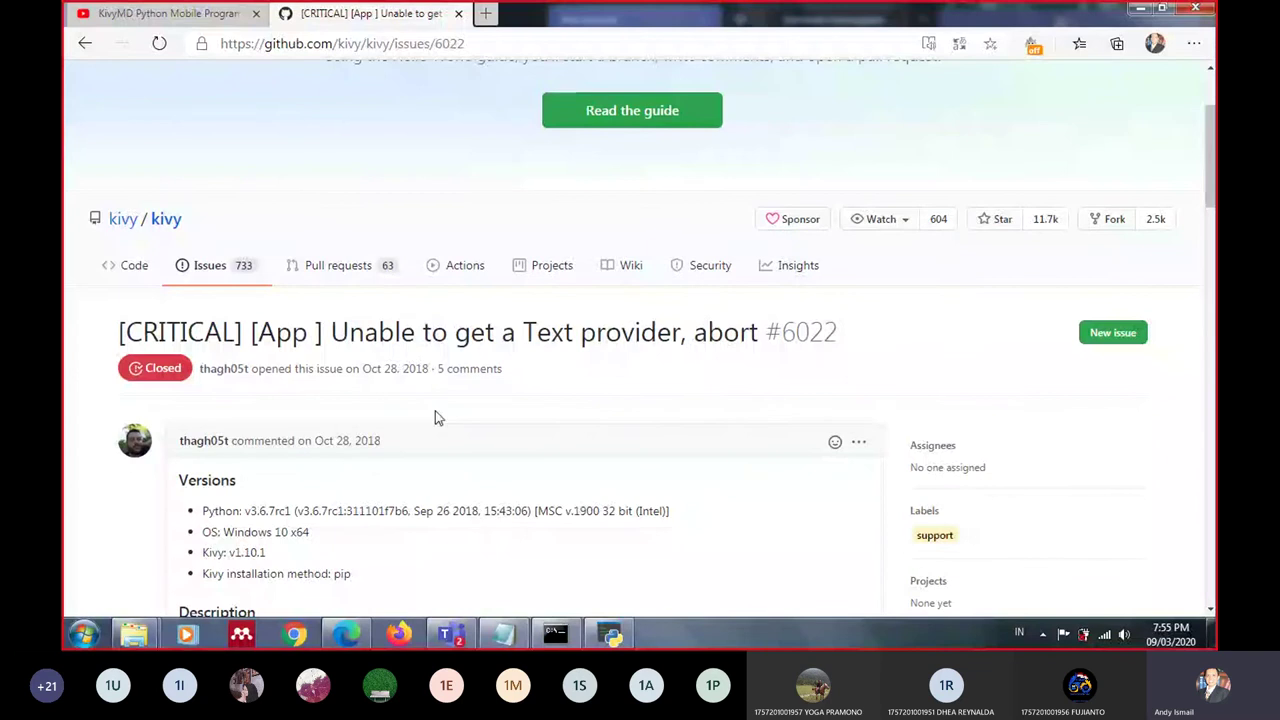
{"action": "scroll", "coordinate": [349, 434], "scroll_direction": "down", "scroll_amount": 2}
{"action": "scroll", "coordinate": [349, 434], "scroll_direction": "down", "scroll_amount": 4}
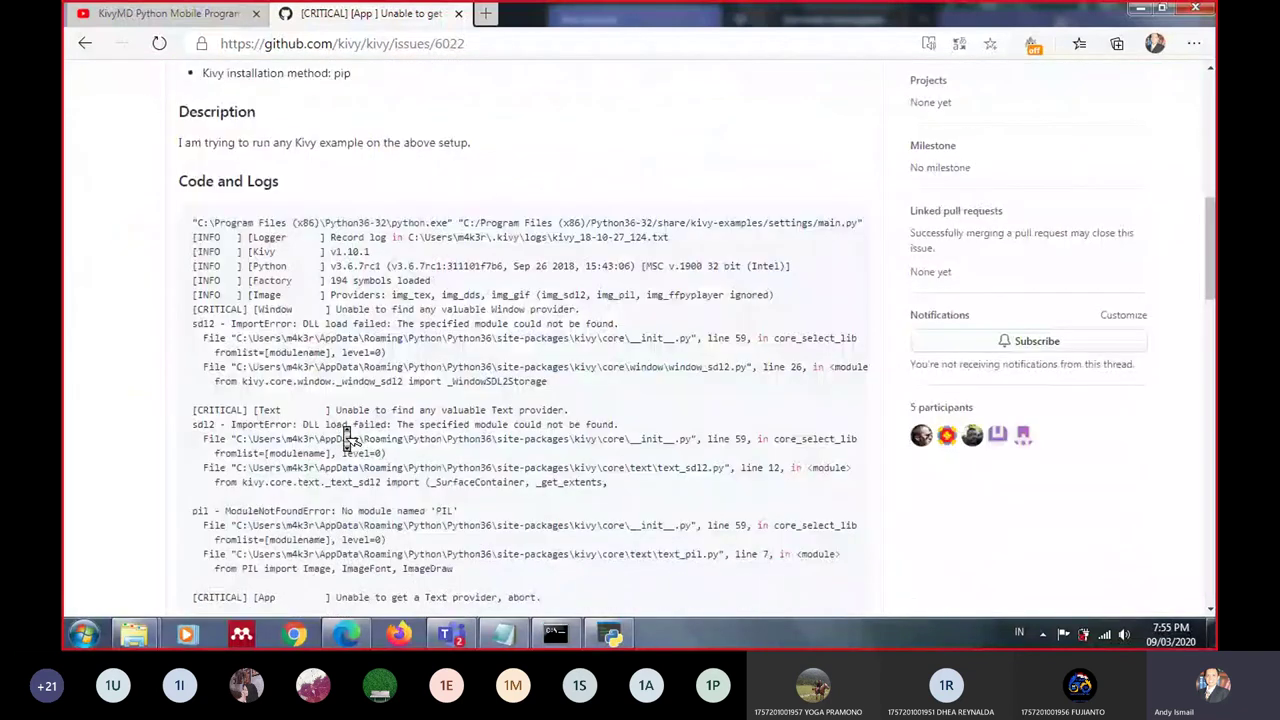
{"action": "scroll", "coordinate": [348, 437], "scroll_direction": "down", "scroll_amount": 4}
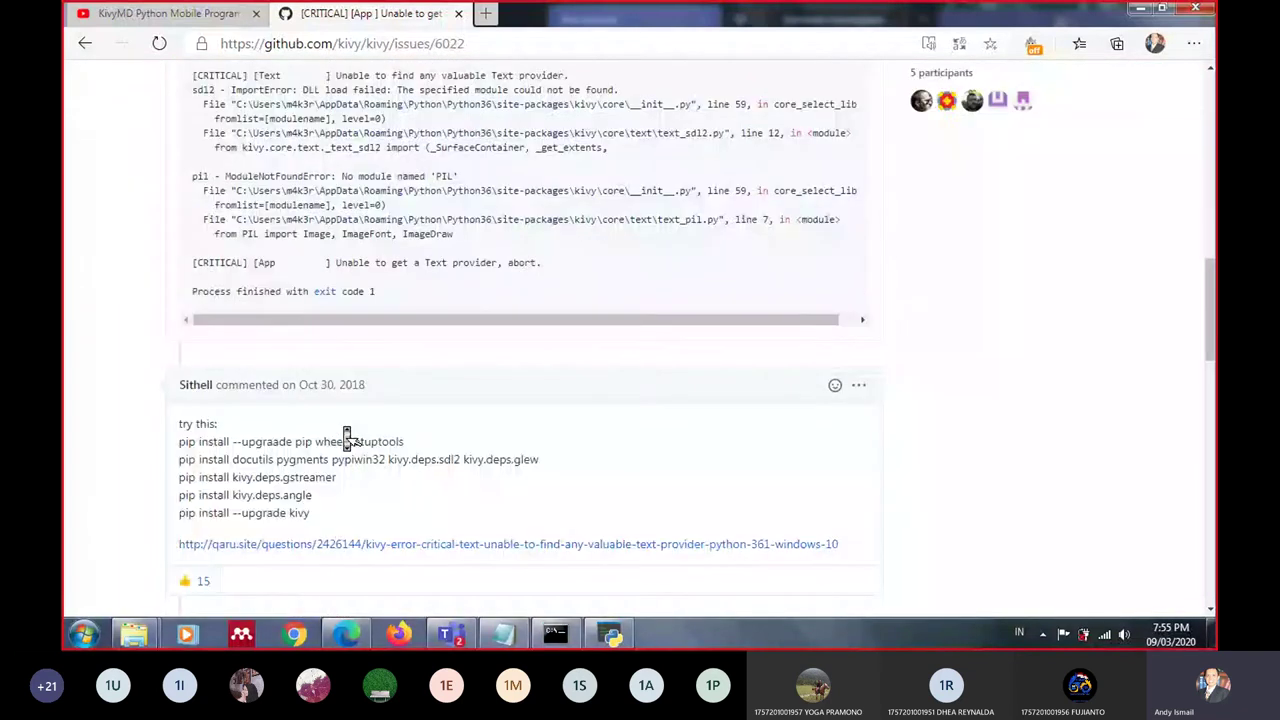
{"action": "scroll", "coordinate": [347, 437], "scroll_direction": "down", "scroll_amount": 2}
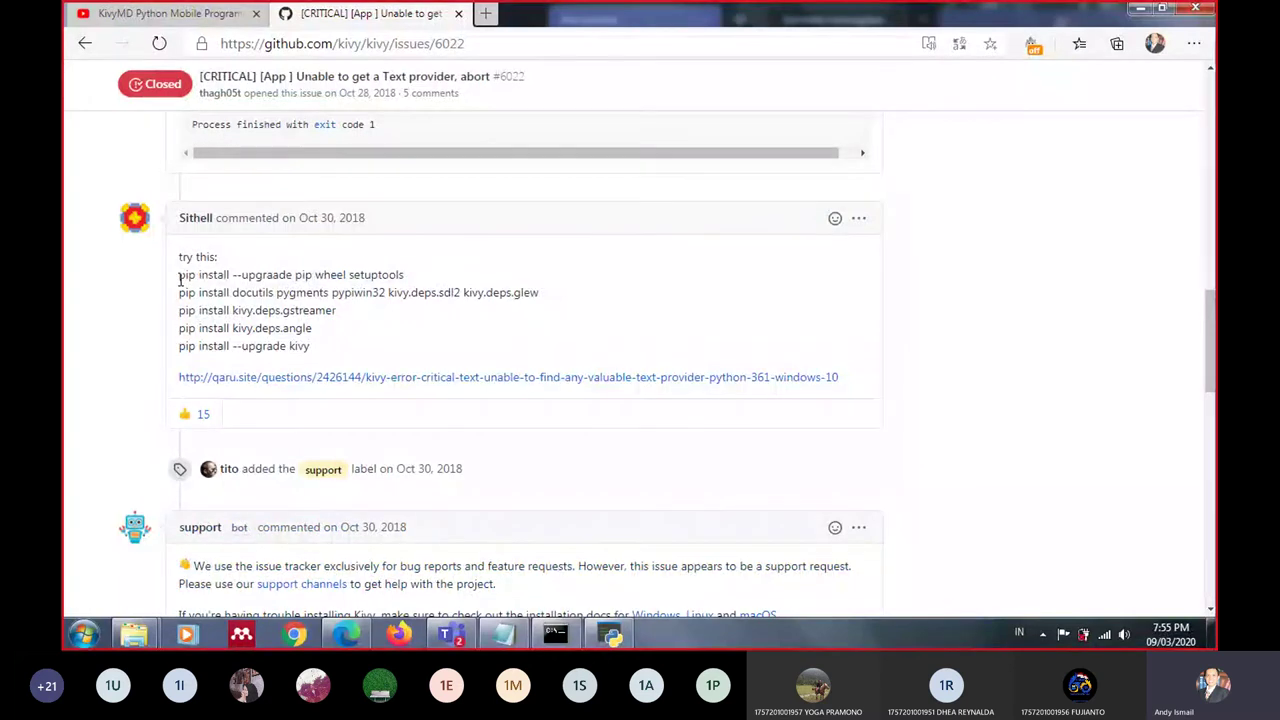
Close the Kitchen Sink demo and paste the first pip install command at the prompt
{"action": "left_click_drag", "start_coordinate": [179, 276], "coordinate": [404, 276]}
{"action": "key", "text": "super+c"}
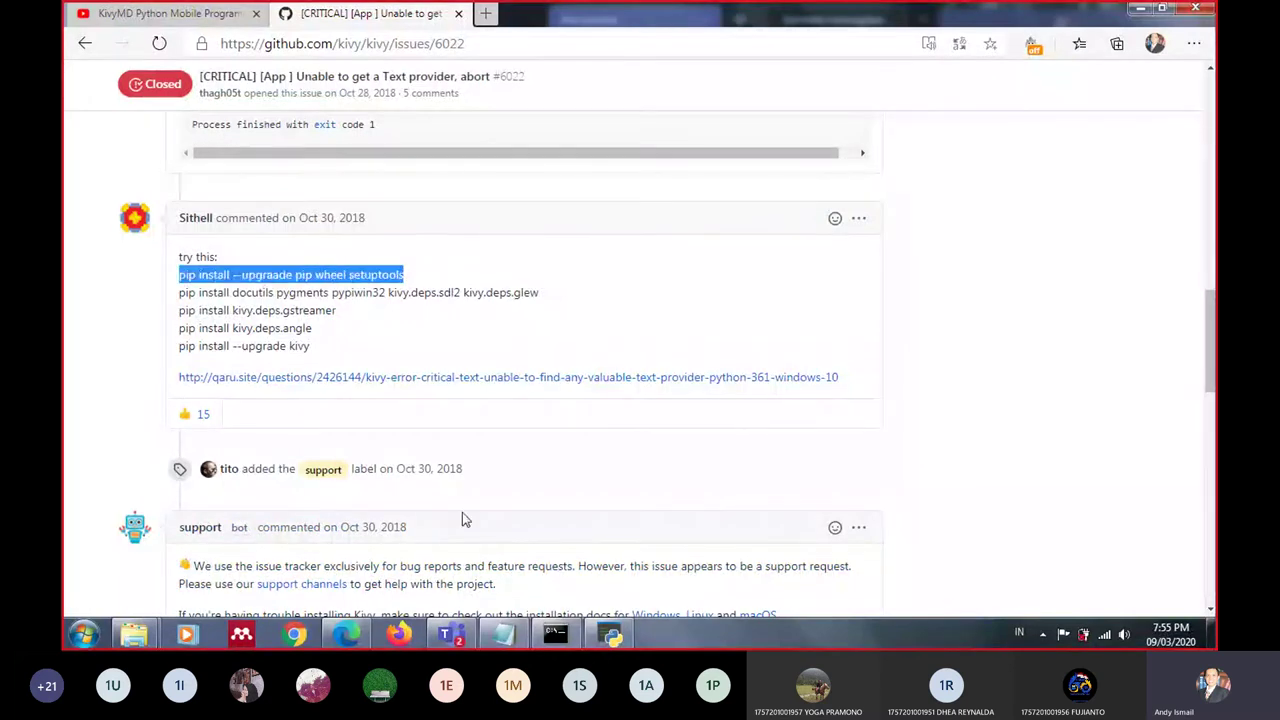
{"action": "left_click", "coordinate": [555, 633]}
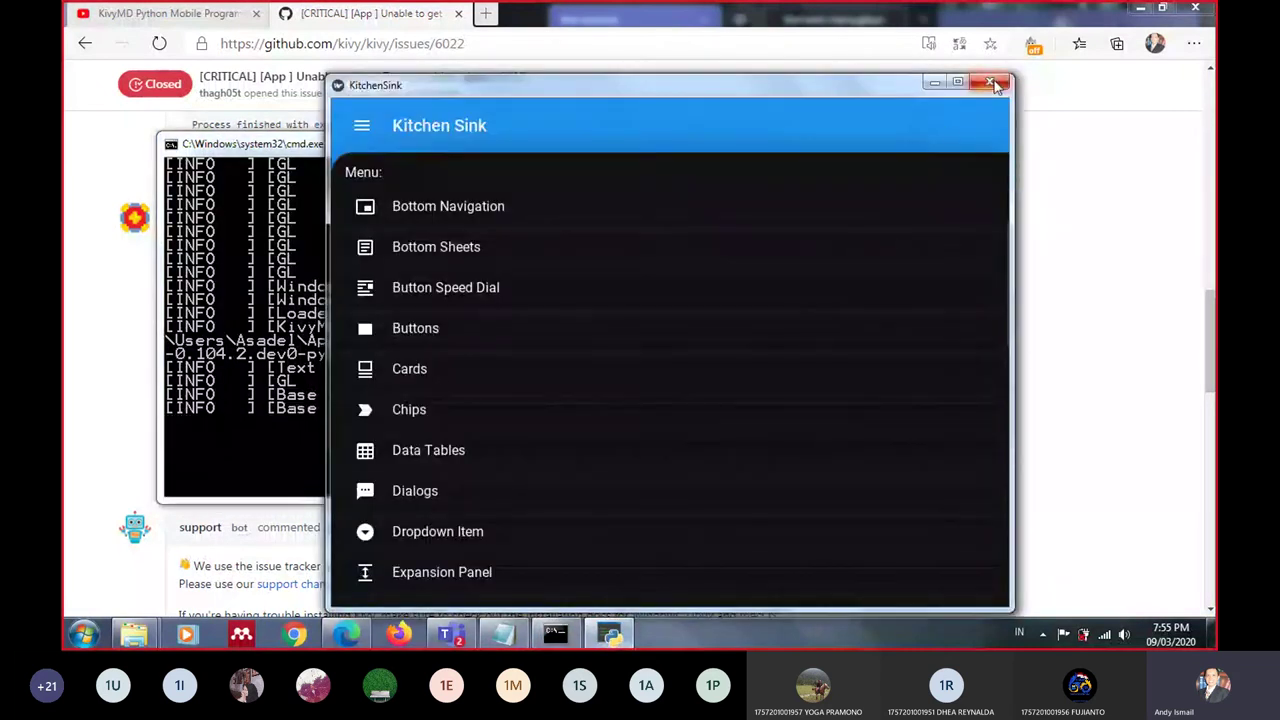
{"action": "left_click", "coordinate": [990, 83]}
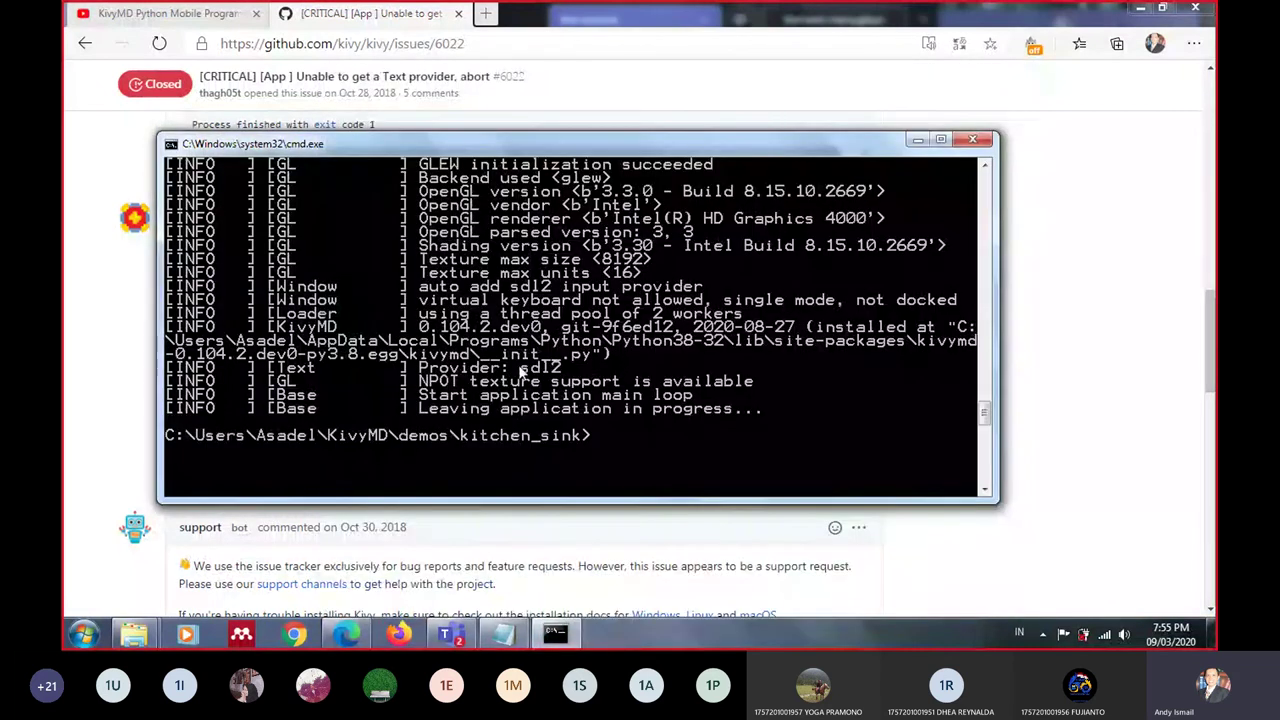
{"action": "right_click", "coordinate": [614, 424]}
{"action": "left_click", "coordinate": [657, 475]}
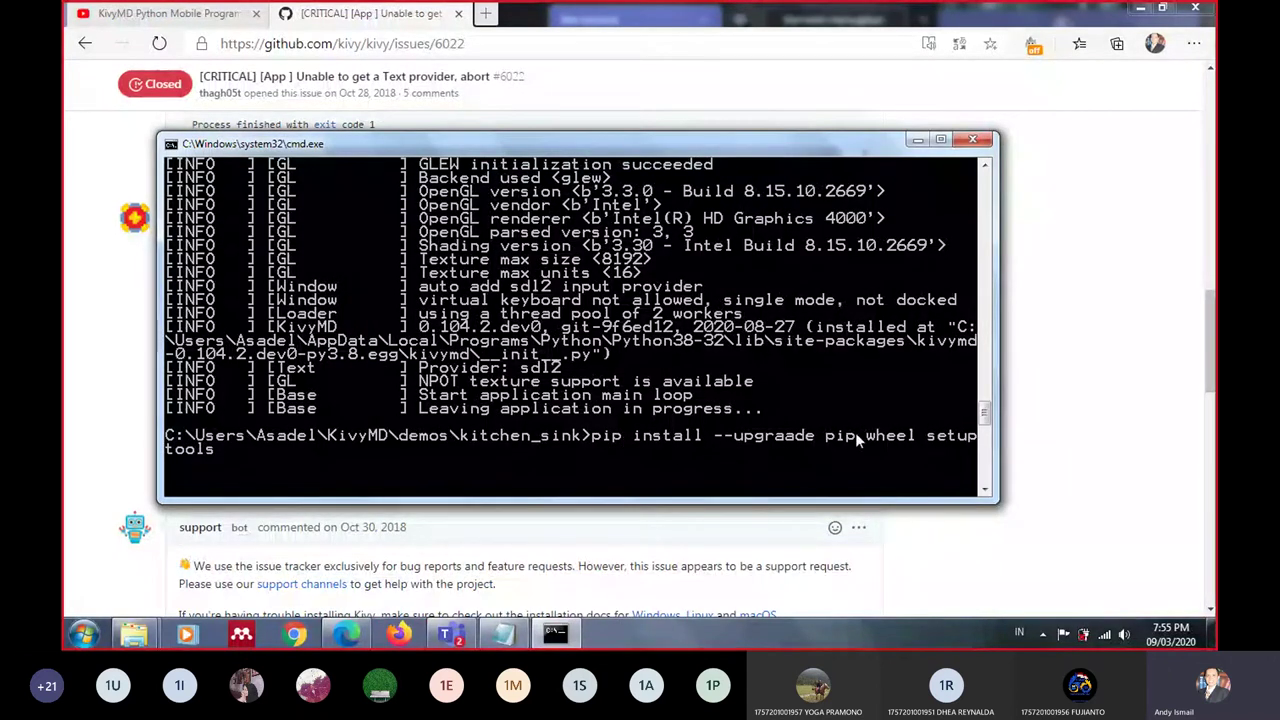
{"action": "key", "text": "BackSpace"}
{"action": "key", "text": "BackSpace"}
{"action": "key", "text": "BackSpace"}
{"action": "key", "text": "BackSpace"}
{"action": "key", "text": "BackSpace"}
{"action": "key", "text": "BackSpace"}
{"action": "key", "text": "BackSpace"}
{"action": "key", "text": "BackSpace"}
{"action": "key", "text": "BackSpace"}
{"action": "key", "text": "BackSpace"}
{"action": "key", "text": "BackSpace"}
{"action": "key", "text": "BackSpace"}
{"action": "key", "text": "BackSpace"}
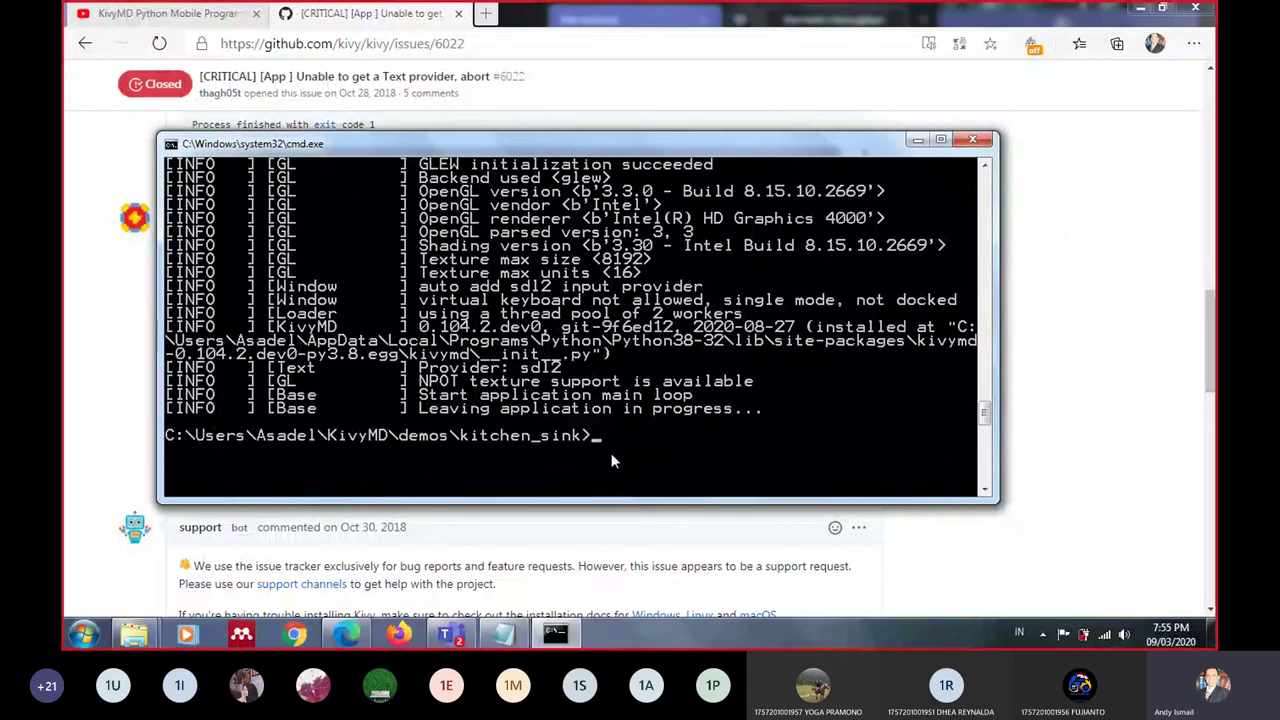
Paste the pip install docutils pygments pypiwin32 kivy.deps command at the prompt, then erase its end
{"action": "left_click", "coordinate": [85, 372]}
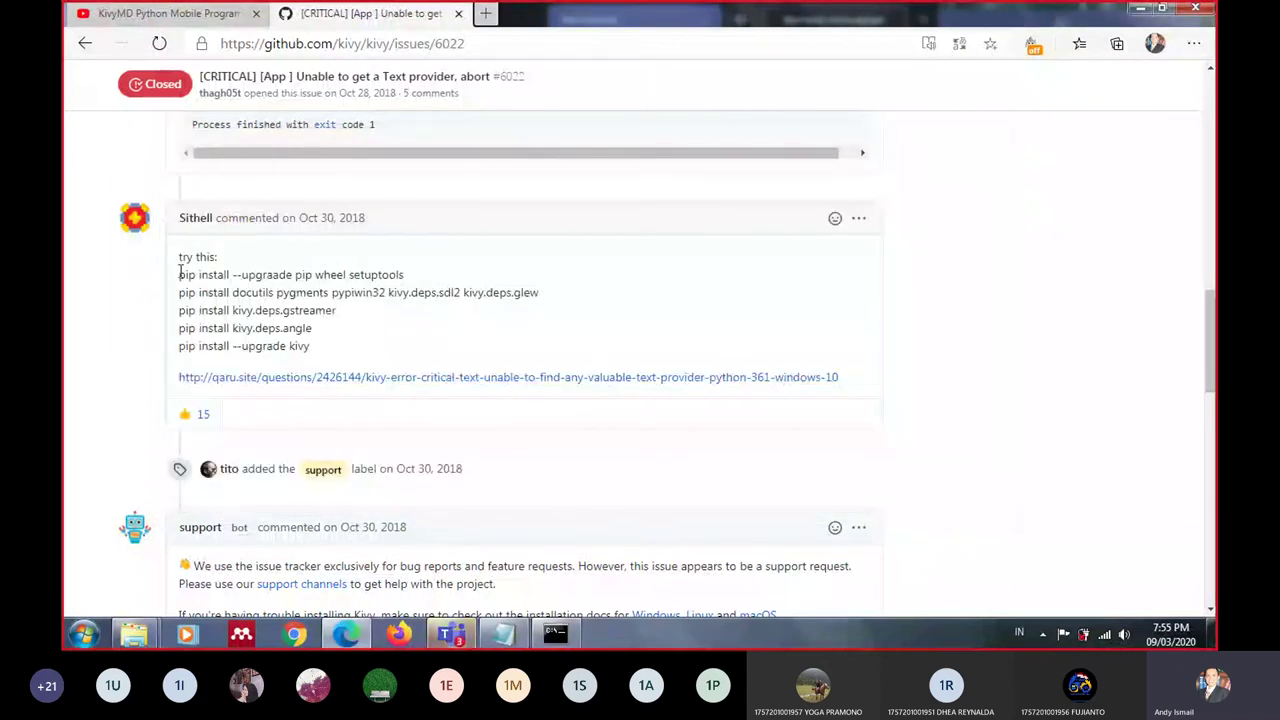
{"action": "left_click_drag", "start_coordinate": [180, 274], "coordinate": [410, 277]}
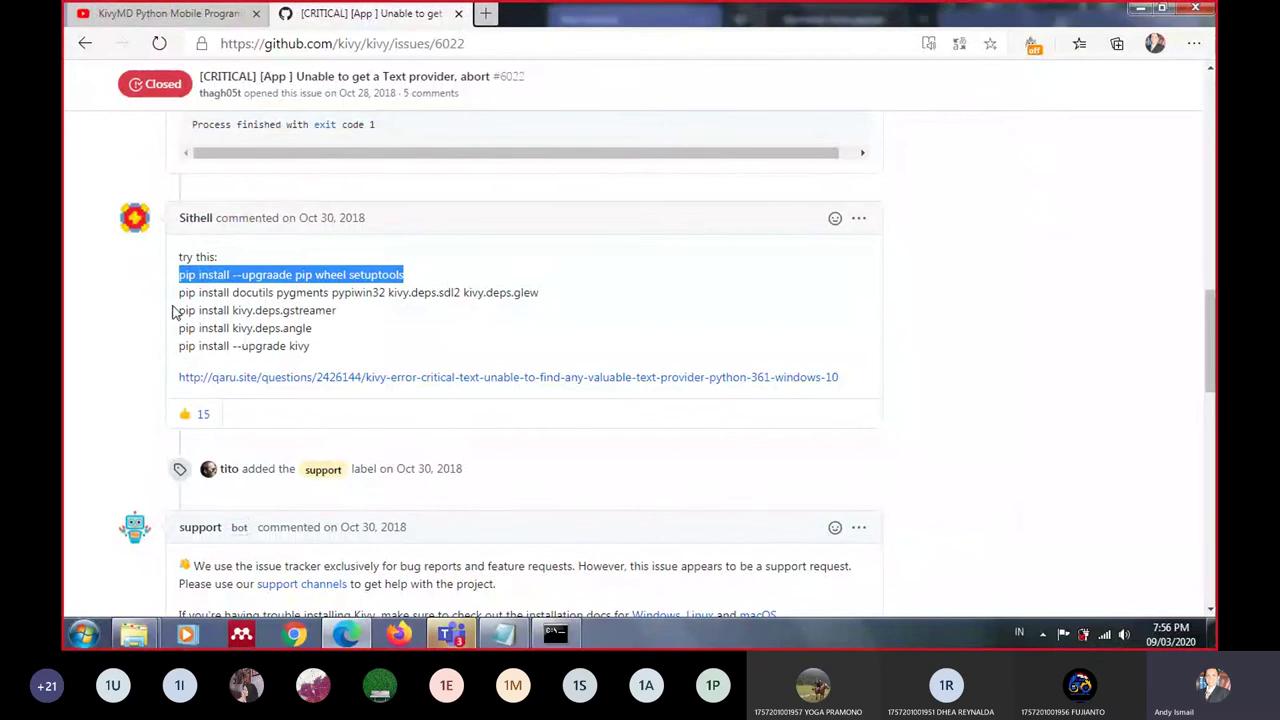
{"action": "left_click_drag", "start_coordinate": [180, 292], "coordinate": [565, 292]}
{"action": "key", "text": "super+c"}
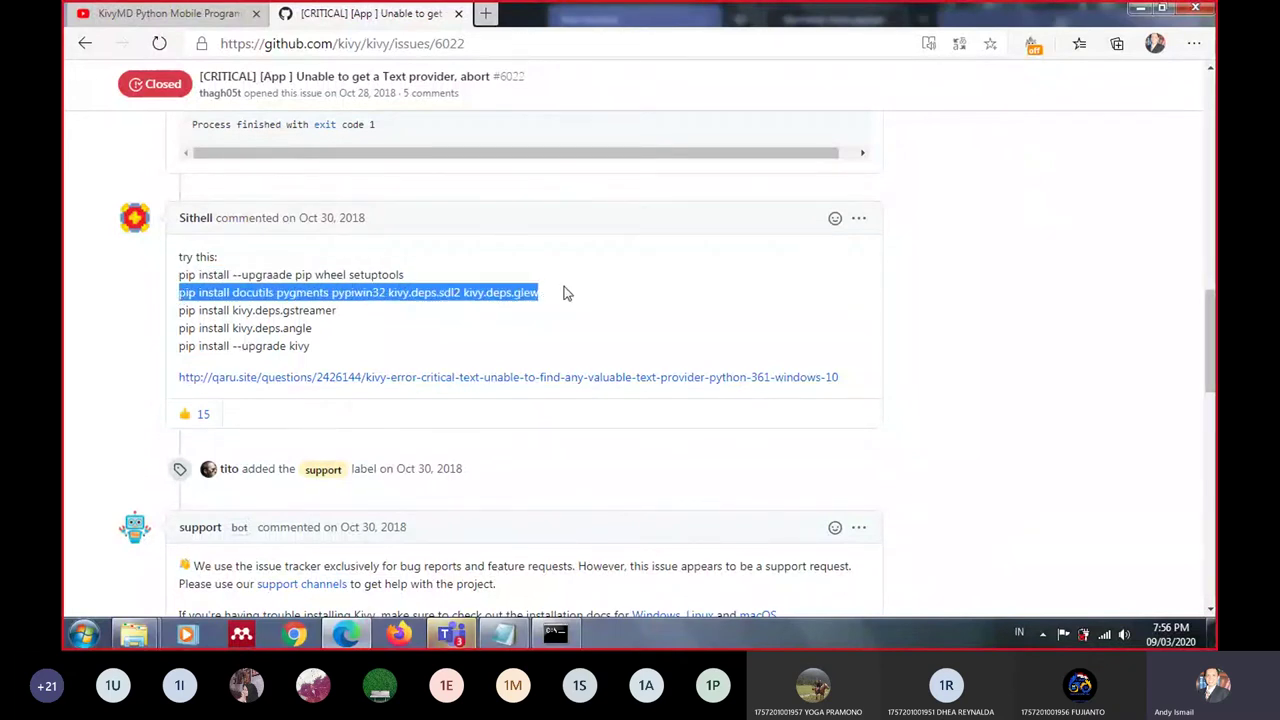
{"action": "key", "text": "alt+Tab"}
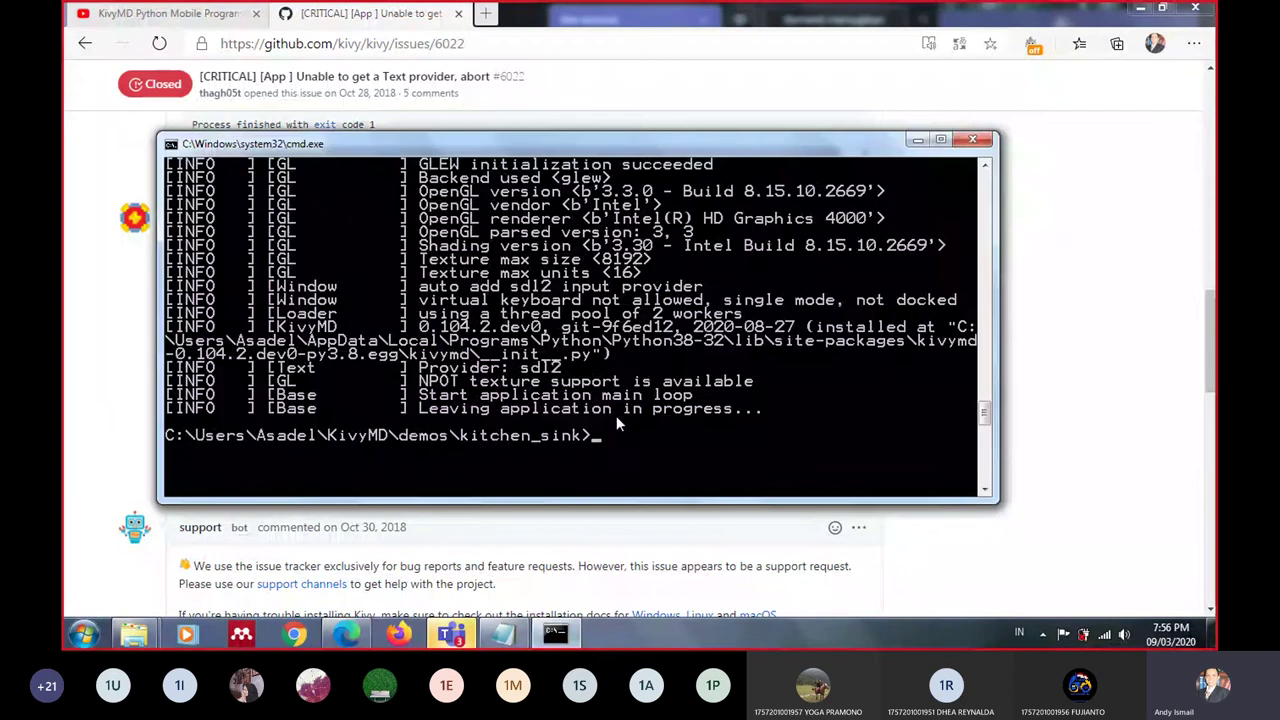
{"action": "right_click", "coordinate": [616, 418]}
{"action": "left_click", "coordinate": [651, 468]}
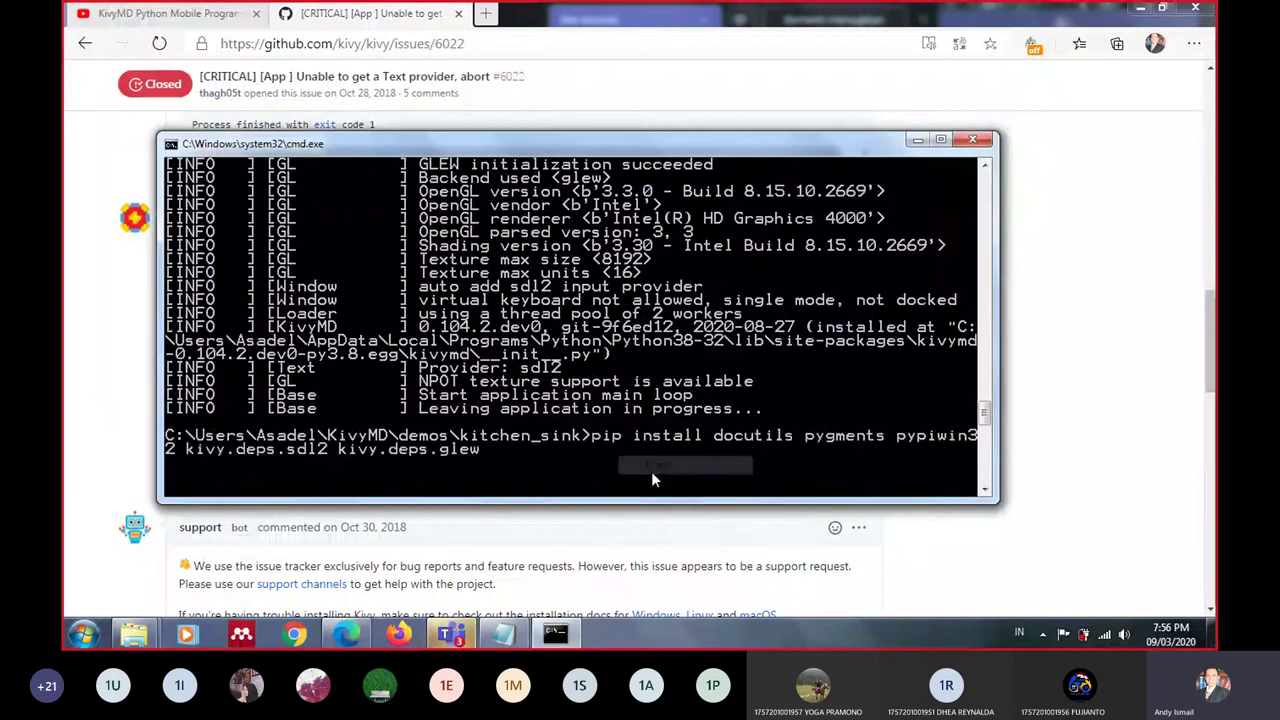
{"action": "left_click", "coordinate": [105, 395]}
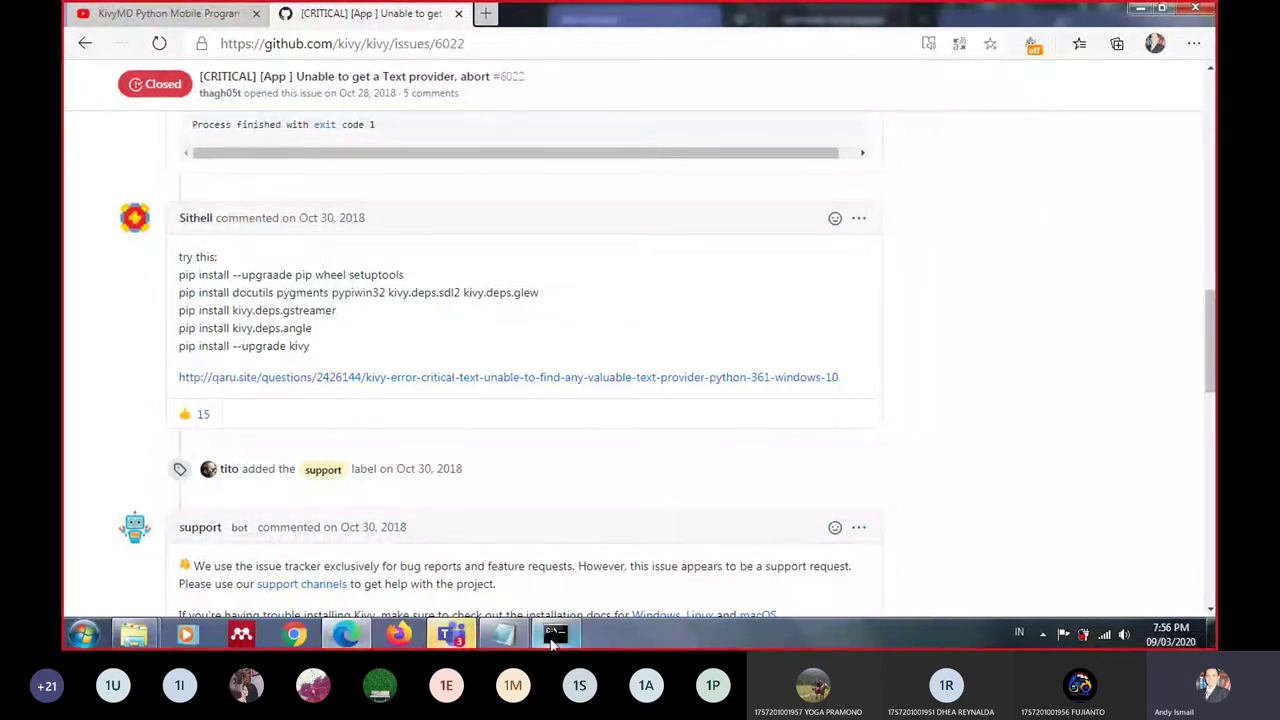
{"action": "left_click", "coordinate": [553, 643]}
{"action": "key", "text": "BackSpace"}
{"action": "key", "text": "BackSpace"}
{"action": "key", "text": "BackSpace"}
{"action": "key", "text": "BackSpace"}
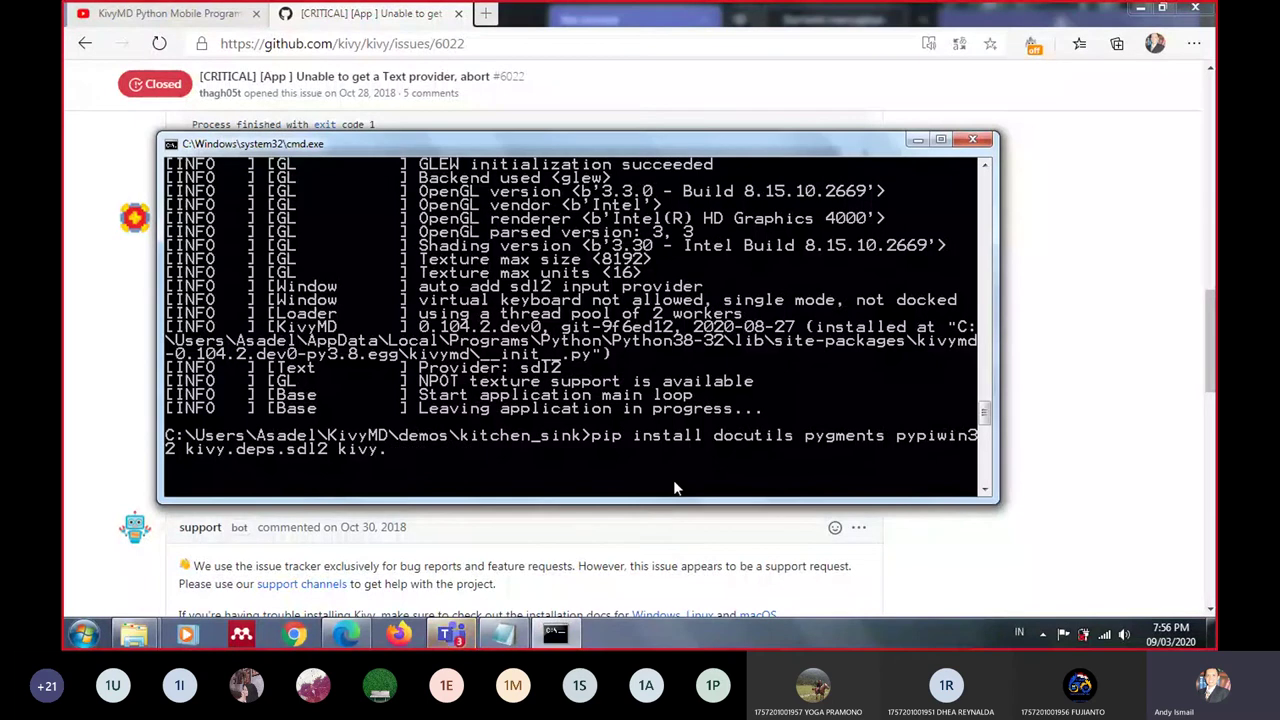
{"action": "key", "text": "BackSpace"}
{"action": "key", "text": "BackSpace"}
{"action": "key", "text": "BackSpace"}
{"action": "key", "text": "BackSpace"}
{"action": "key", "text": "BackSpace"}
{"action": "key", "text": "BackSpace"}
{"action": "key", "text": "BackSpace"}
{"action": "key", "text": "BackSpace"}
{"action": "key", "text": "BackSpace"}
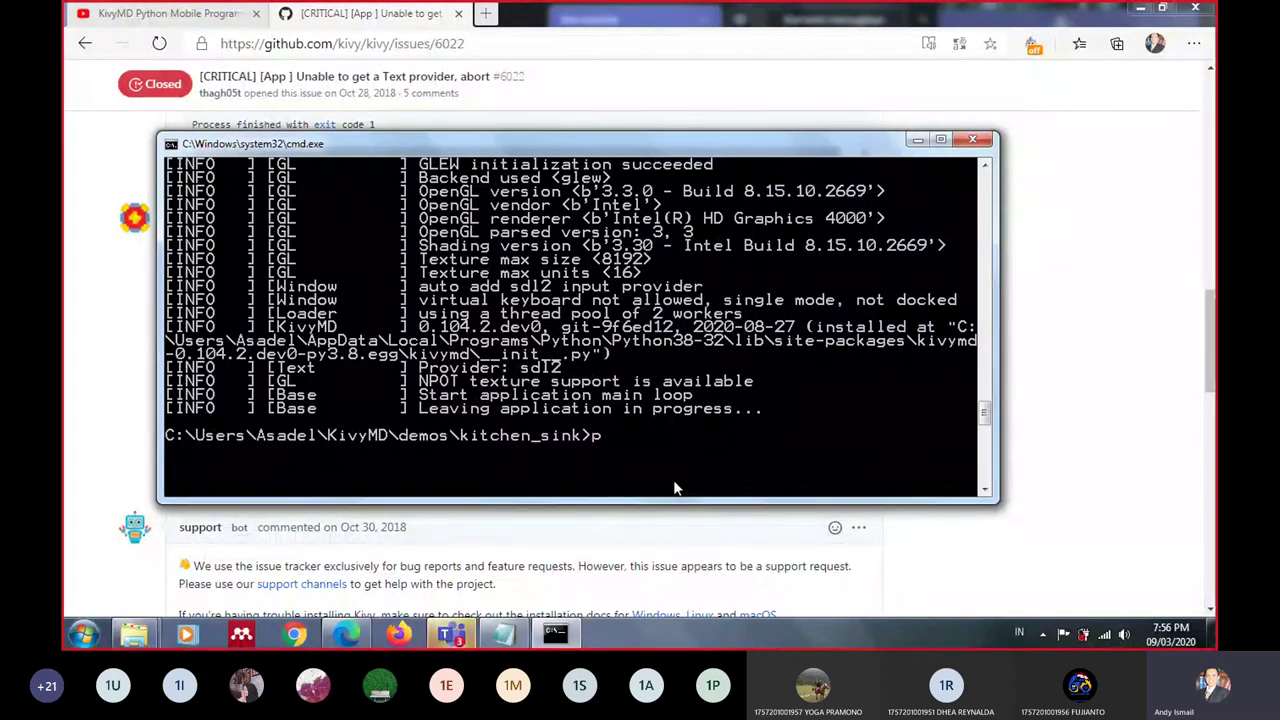
{"action": "left_click", "coordinate": [520, 511]}
Copy the issue's Text provider error title and open the Pemrograman Android Kelas 7-C team
{"action": "scroll", "coordinate": [332, 224], "scroll_direction": "up", "scroll_amount": 1}
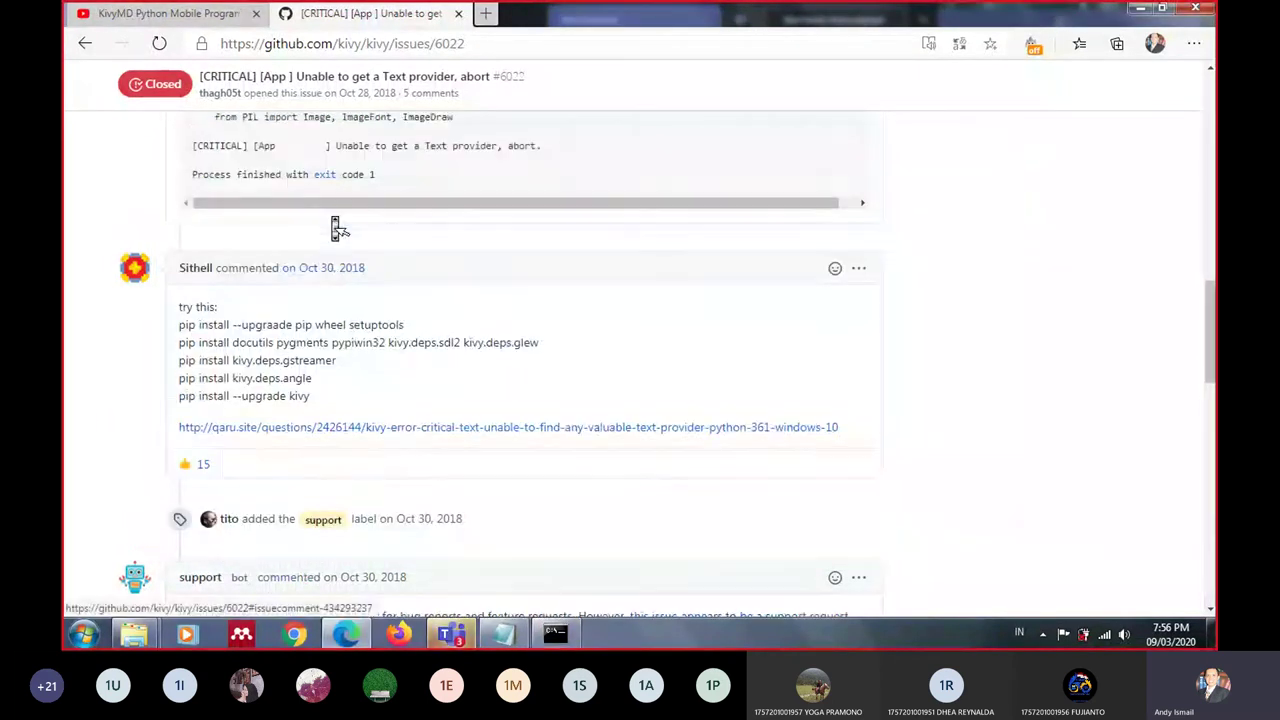
{"action": "scroll", "coordinate": [336, 226], "scroll_direction": "up", "scroll_amount": 8}
{"action": "scroll", "coordinate": [336, 228], "scroll_direction": "down", "scroll_amount": 2}
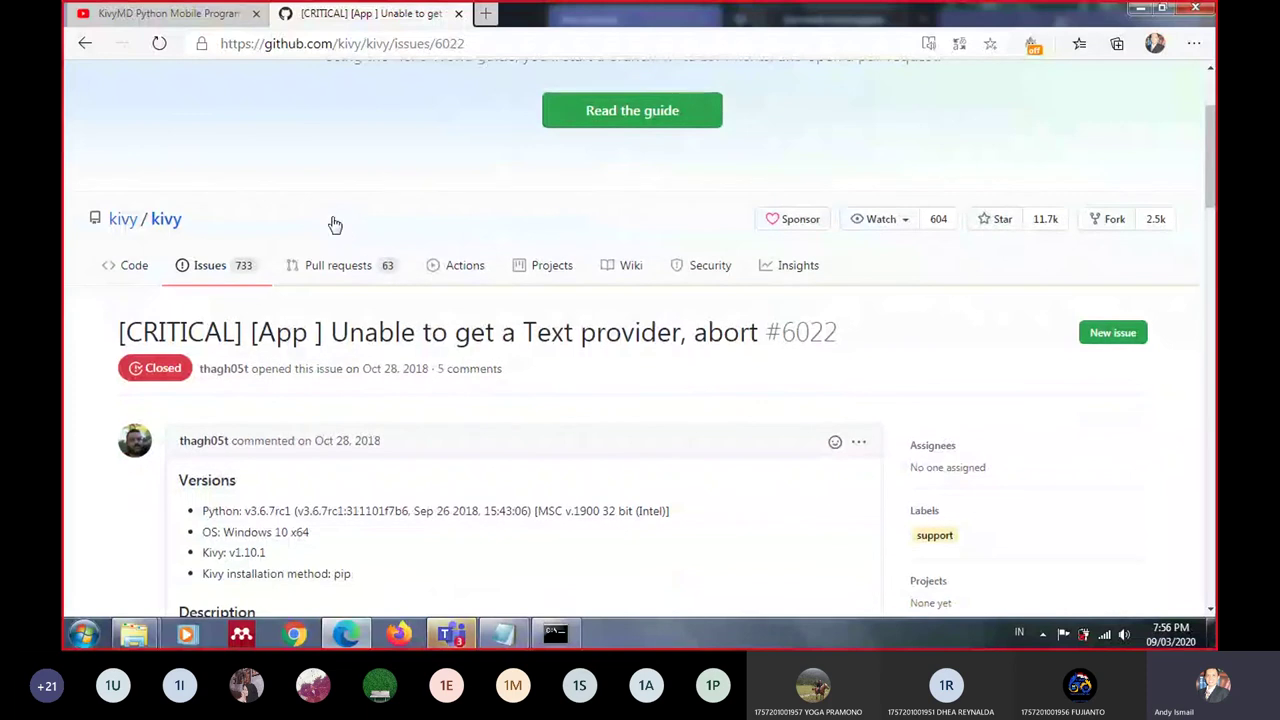
{"action": "left_click_drag", "start_coordinate": [600, 318], "coordinate": [765, 315]}
{"action": "key", "text": "ctrl+c"}
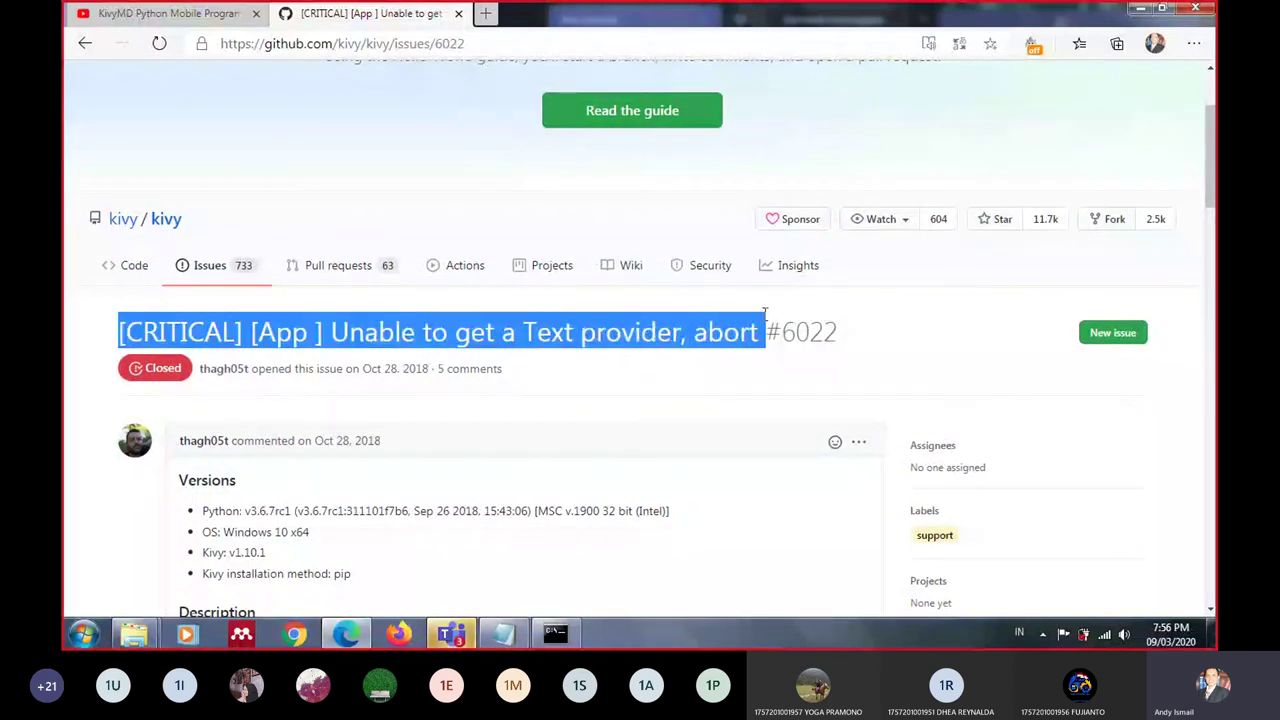
{"action": "left_click", "coordinate": [452, 636]}
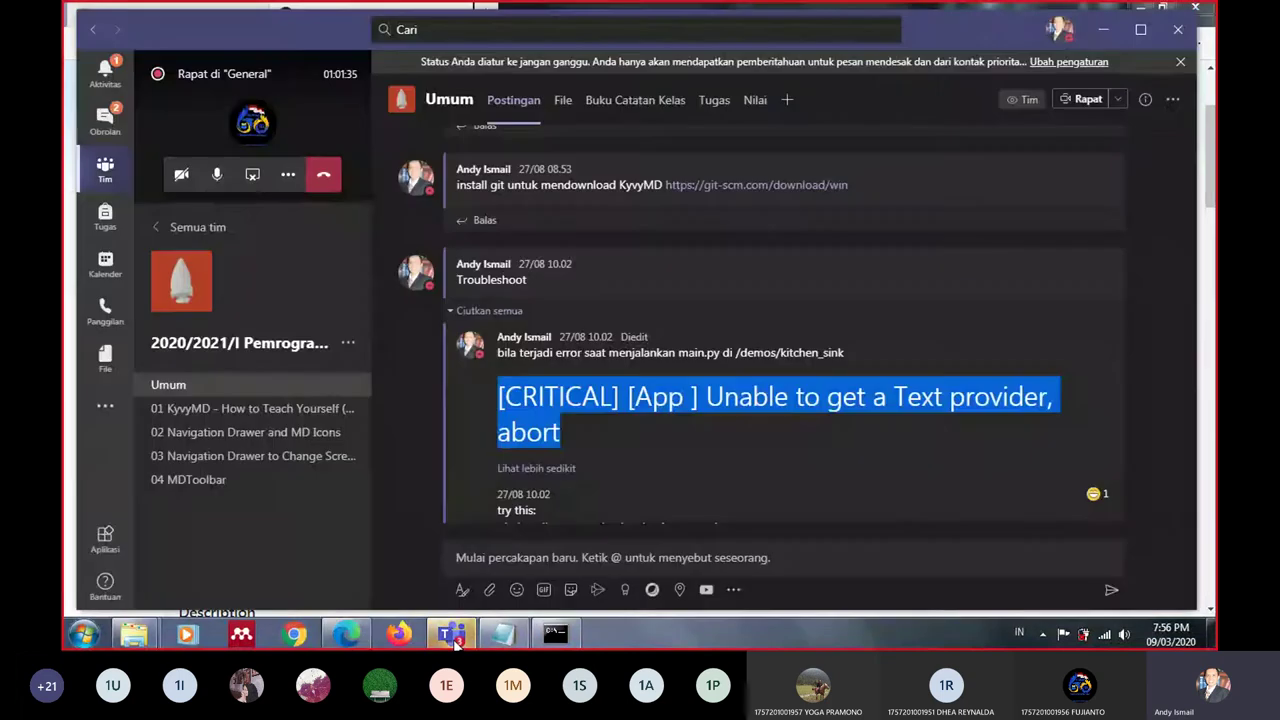
{"action": "left_click", "coordinate": [153, 227]}
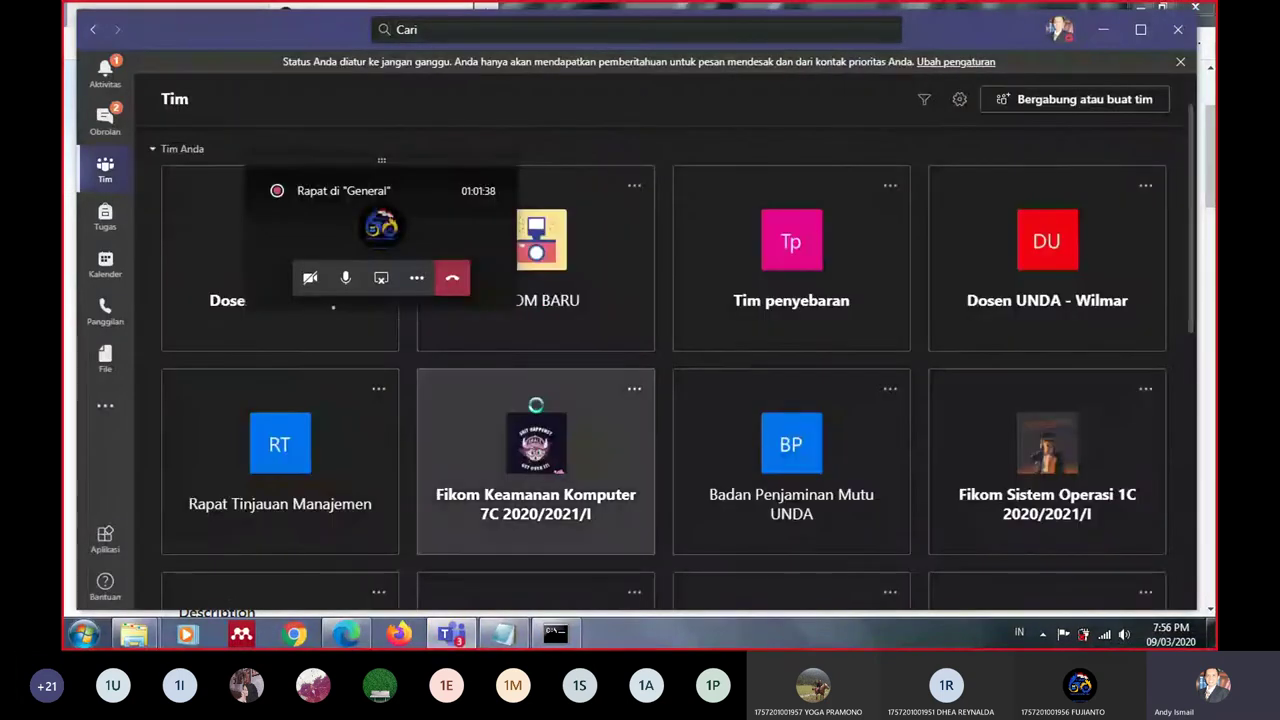
{"action": "scroll", "coordinate": [530, 430], "scroll_direction": "down", "scroll_amount": 5}
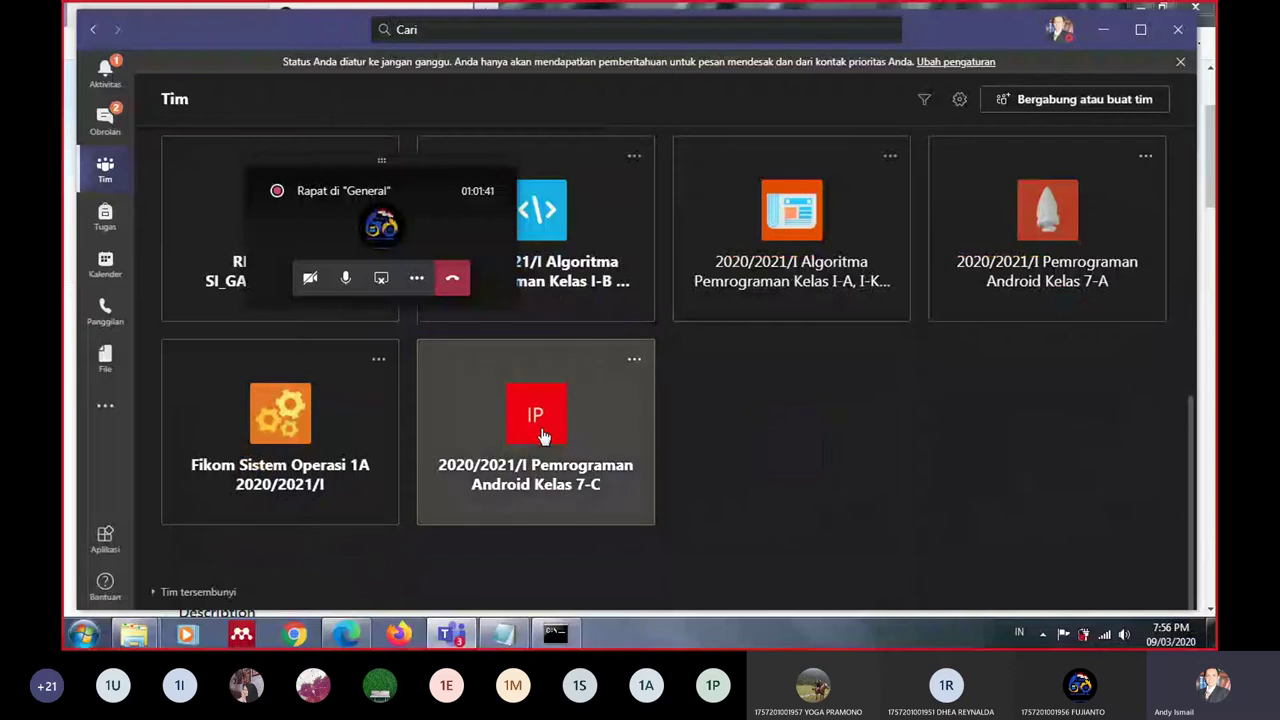
{"action": "left_click", "coordinate": [543, 437]}
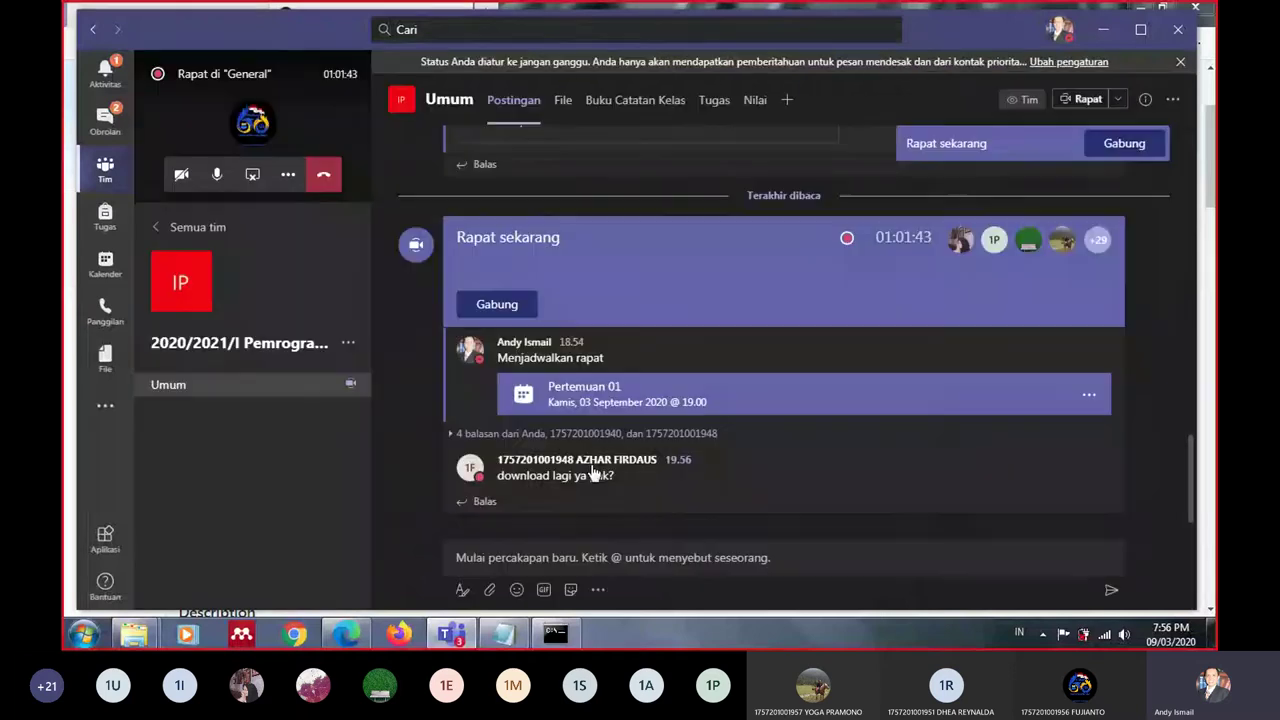
Post 'Bila terjadi error' followed by the pasted error title in the Umum channel
{"action": "left_click", "coordinate": [623, 560]}
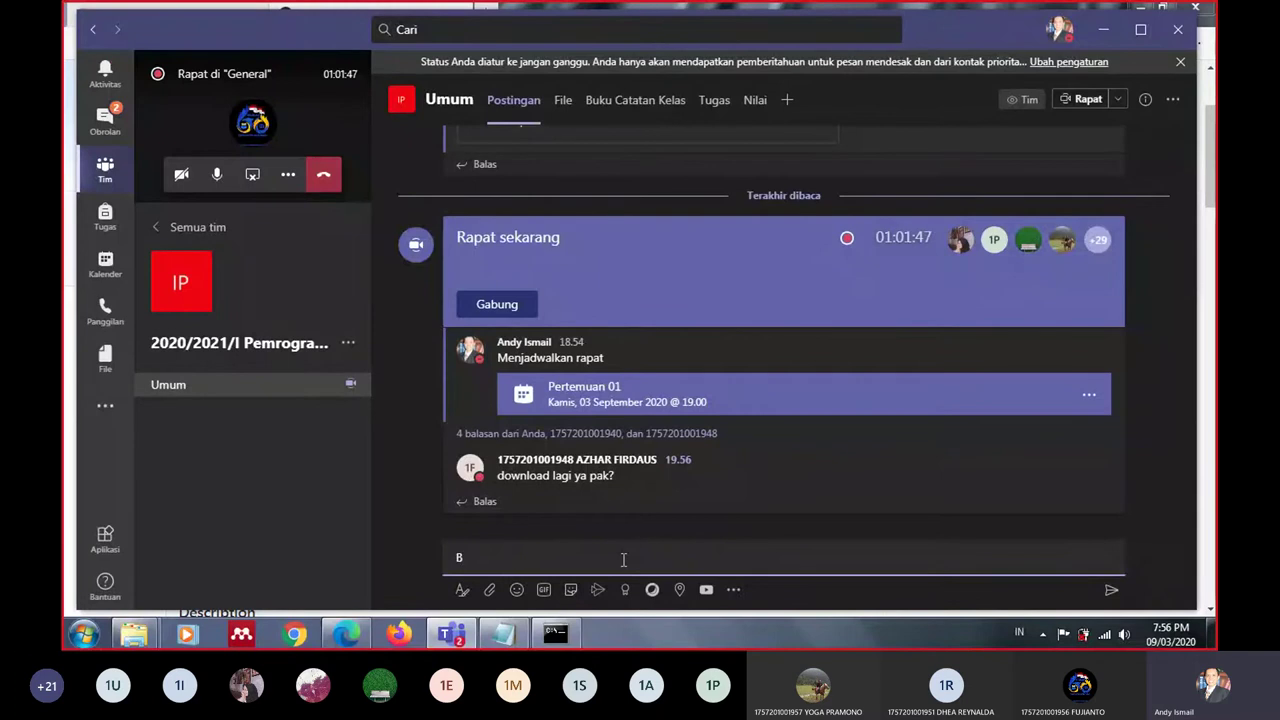
{"action": "type", "text": "Bila t"}
{"action": "type", "text": "erjadi error"}
{"action": "key", "text": "Return"}
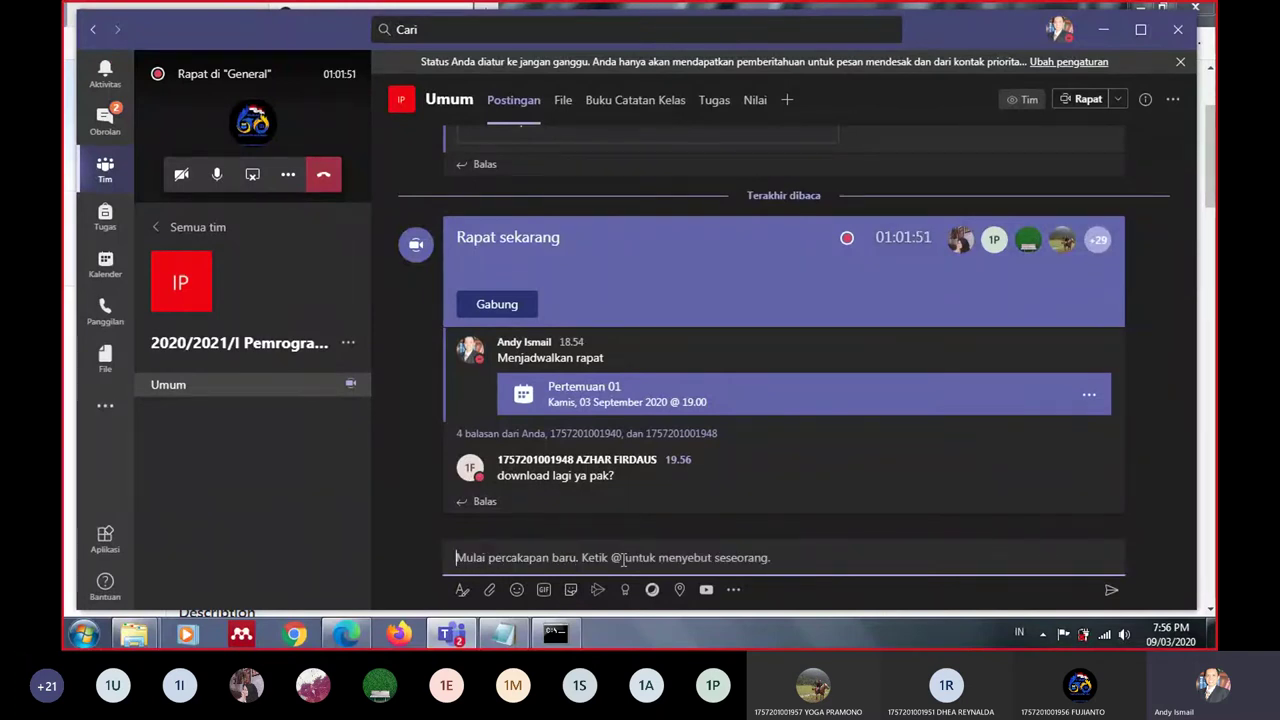
{"action": "key", "text": "ctrl+v"}
{"action": "key", "text": "Return"}
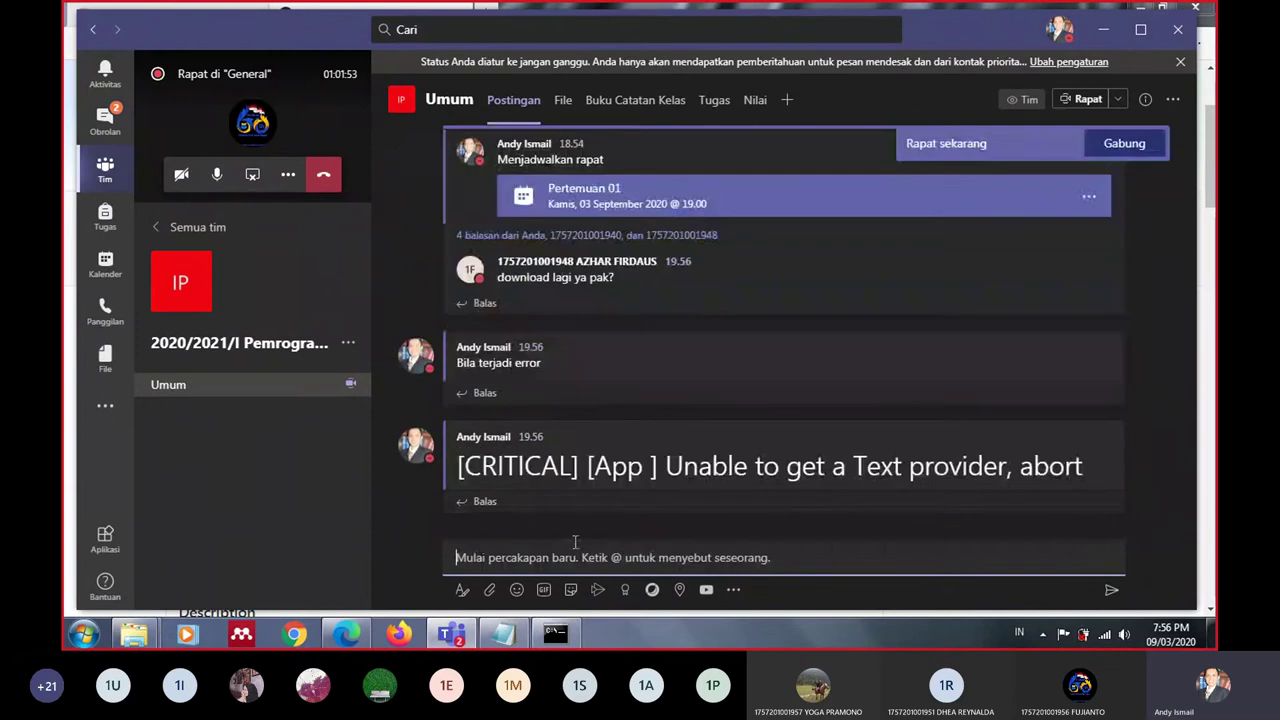
Select the comment's pip install fix lines, from 'try this:' to 'pip install --upgrade kivy'
{"action": "left_click", "coordinate": [346, 633]}
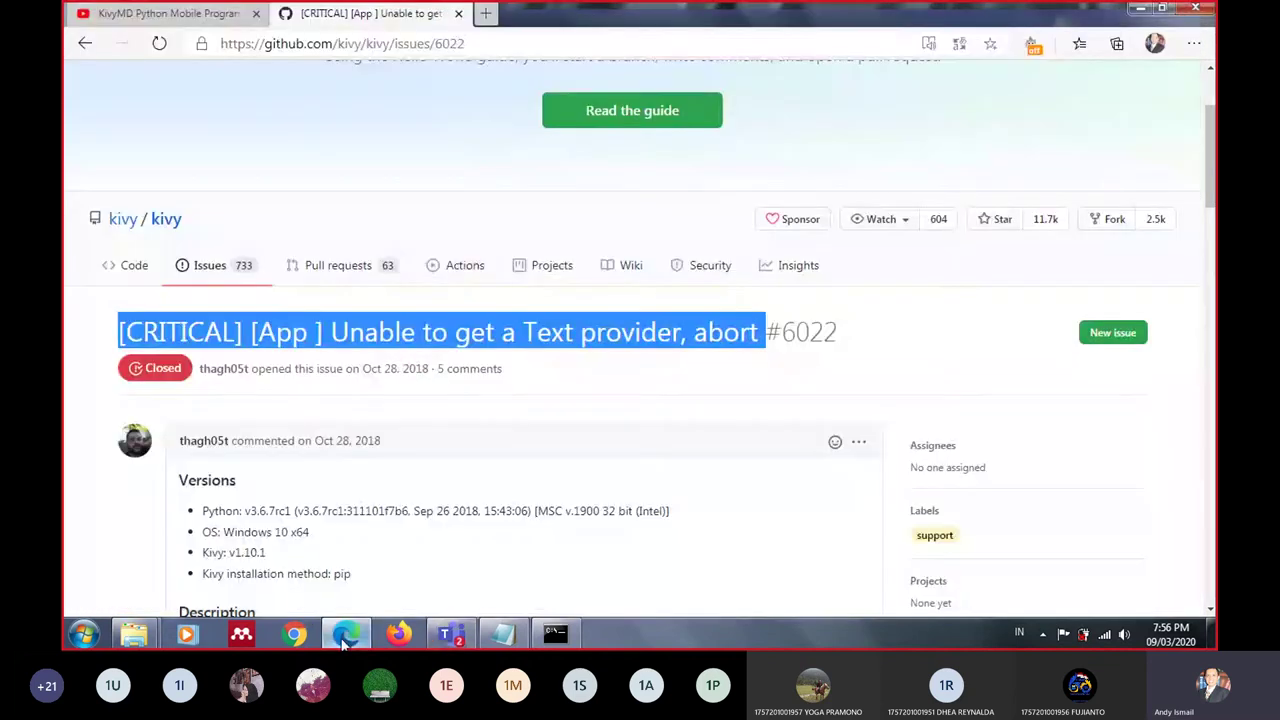
{"action": "scroll", "coordinate": [238, 500], "scroll_direction": "down", "scroll_amount": 10}
{"action": "scroll", "coordinate": [238, 500], "scroll_direction": "down", "scroll_amount": 4}
{"action": "scroll", "coordinate": [234, 500], "scroll_direction": "up", "scroll_amount": 3}
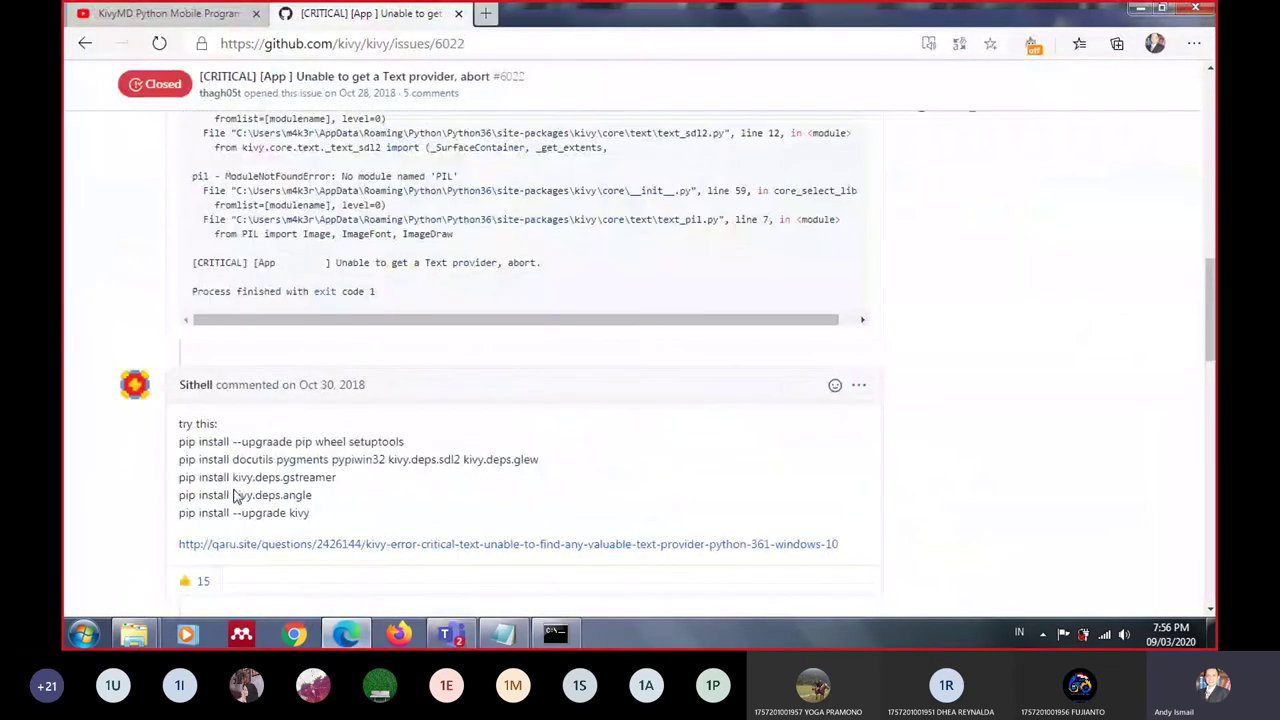
{"action": "left_click_drag", "start_coordinate": [180, 423], "coordinate": [335, 515]}
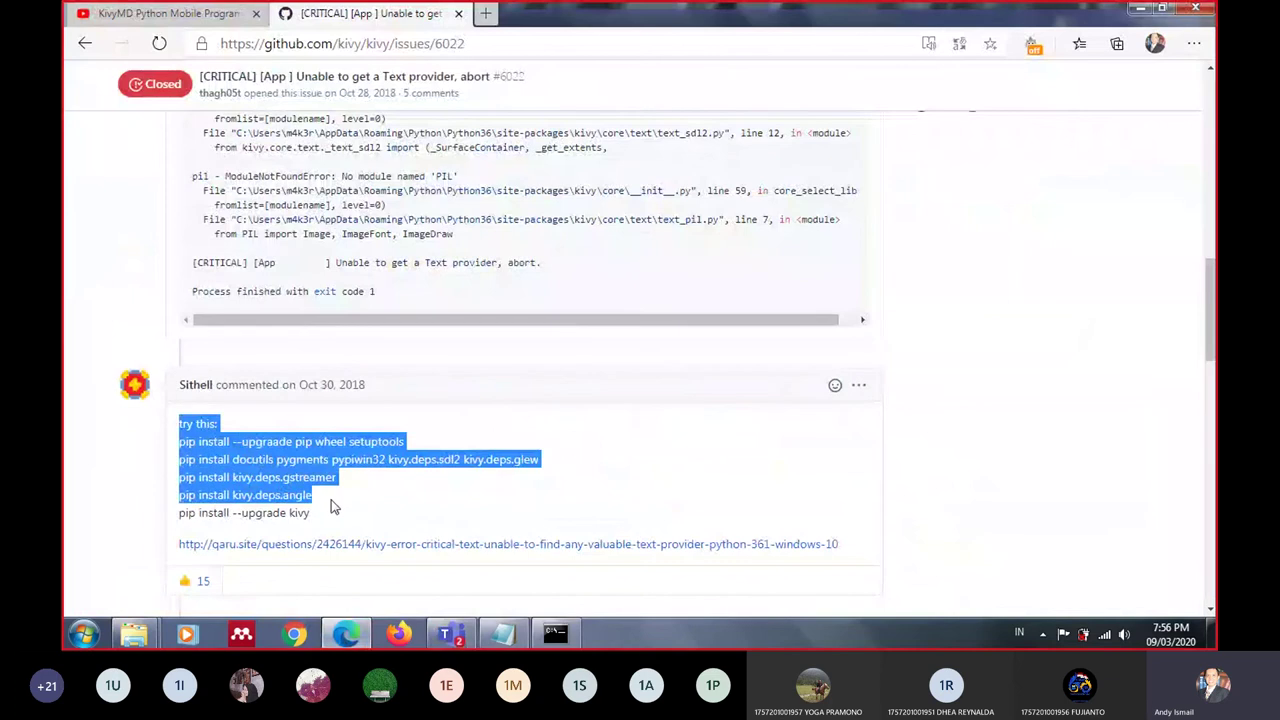
{"action": "left_click", "coordinate": [460, 640]}
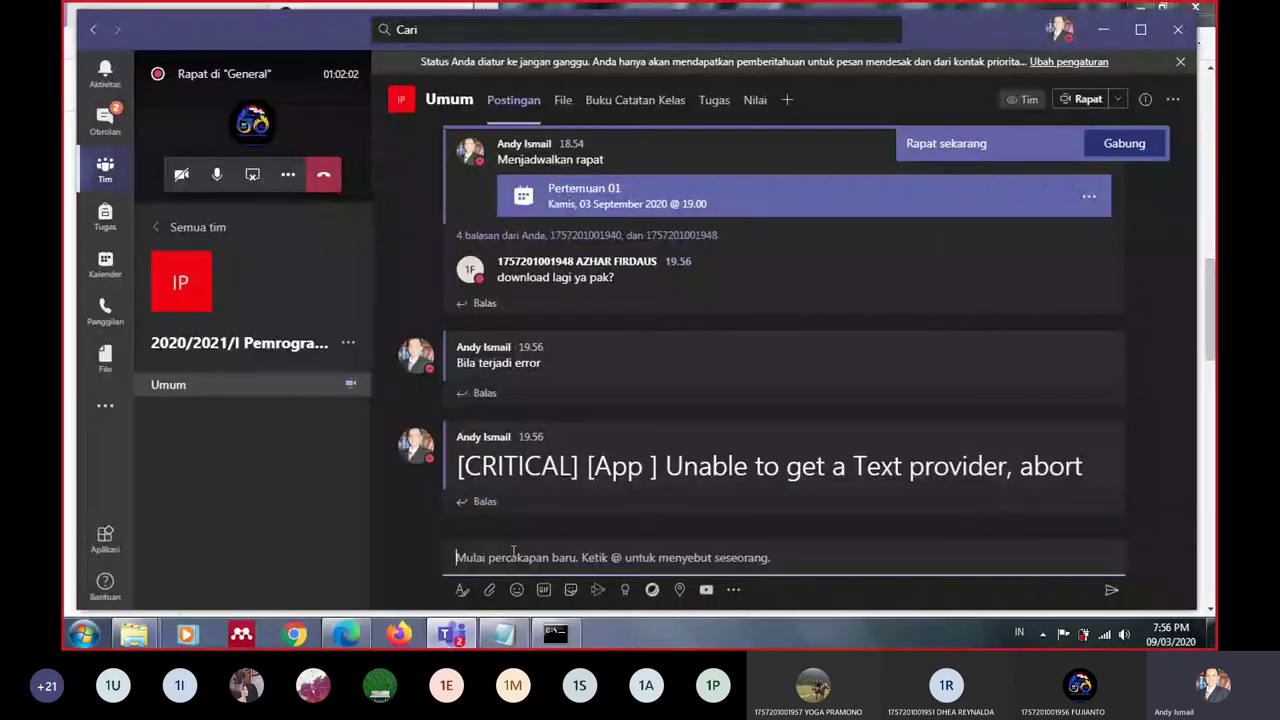
Post 'copy dan paste di console(cmd)' and reply with the pasted pip install fix commands
{"action": "left_click", "coordinate": [513, 553]}
{"action": "type", "text": "Jalankan"}
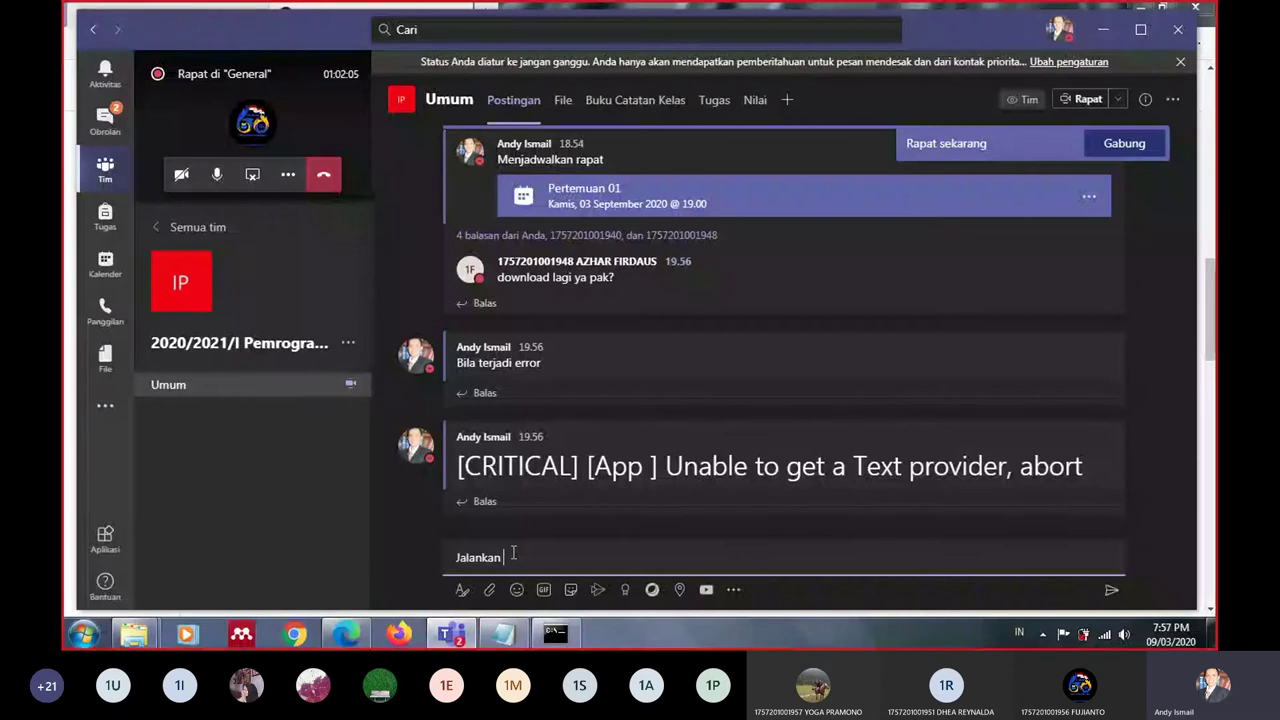
{"action": "key", "text": "ctrl+a"}
{"action": "key", "text": "BackSpace"}
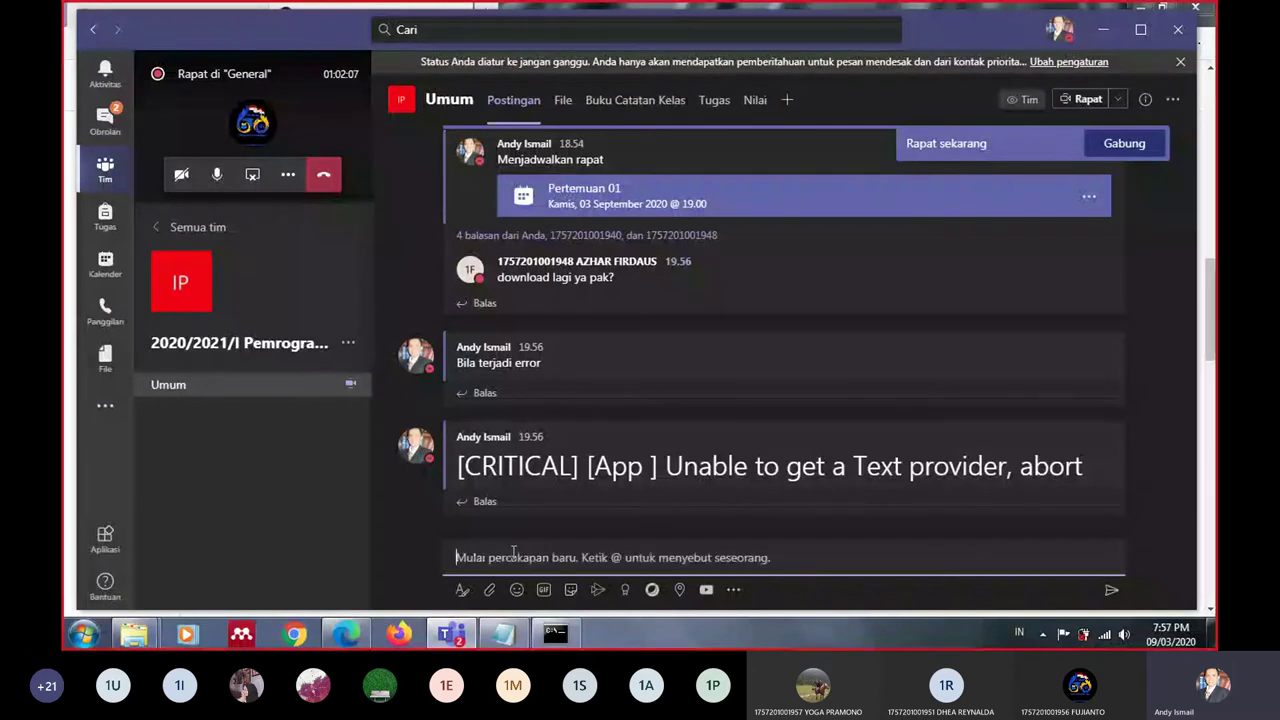
{"action": "type", "text": "copy dan pa"}
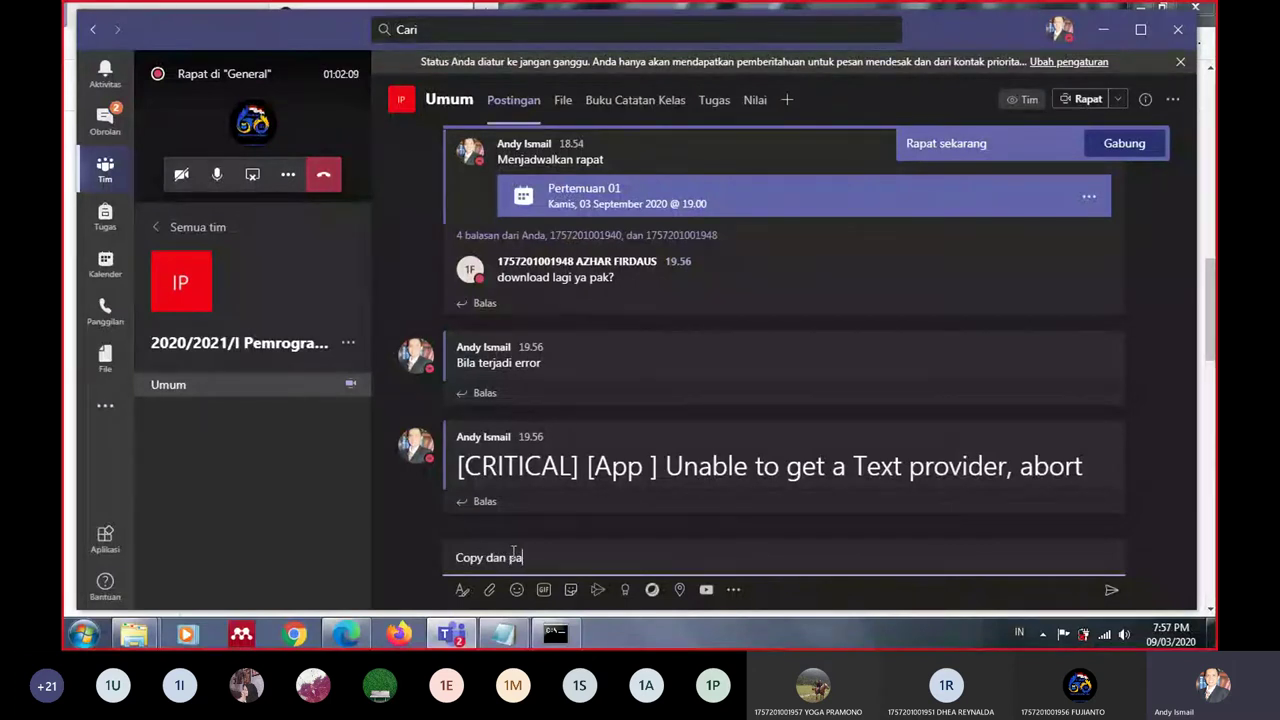
{"action": "type", "text": "ste di "}
{"action": "type", "text": "co"}
{"action": "type", "text": "ns"}
{"action": "type", "text": "ole"}
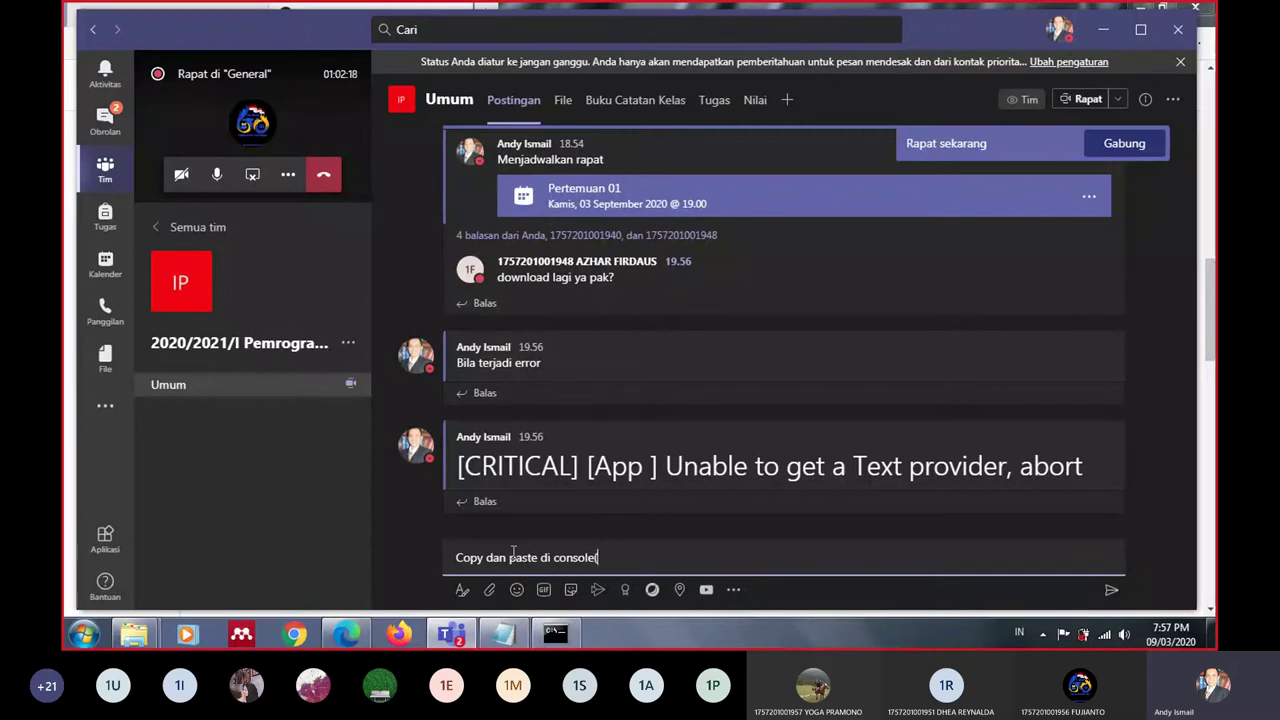
{"action": "type", "text": "(cmd"}
{"action": "type", "text": ")"}
{"action": "key", "text": "Return"}
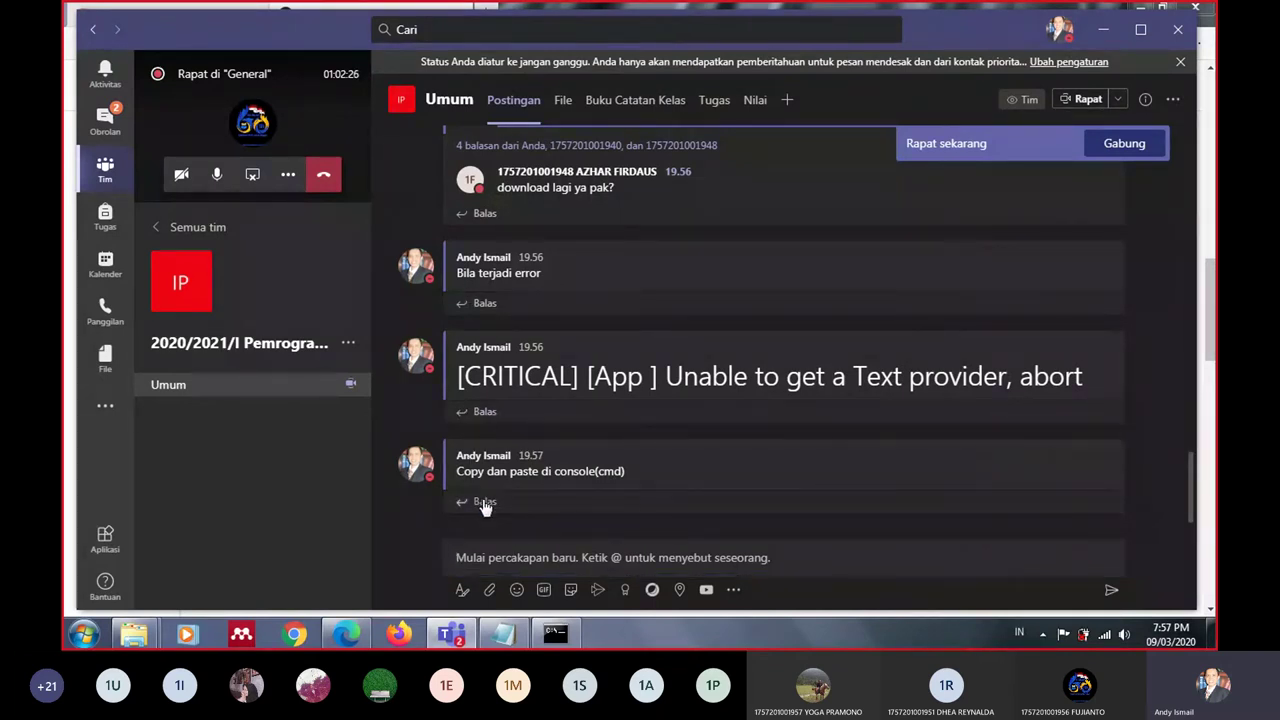
{"action": "left_click", "coordinate": [490, 503]}
{"action": "key", "text": "ctrl+v"}
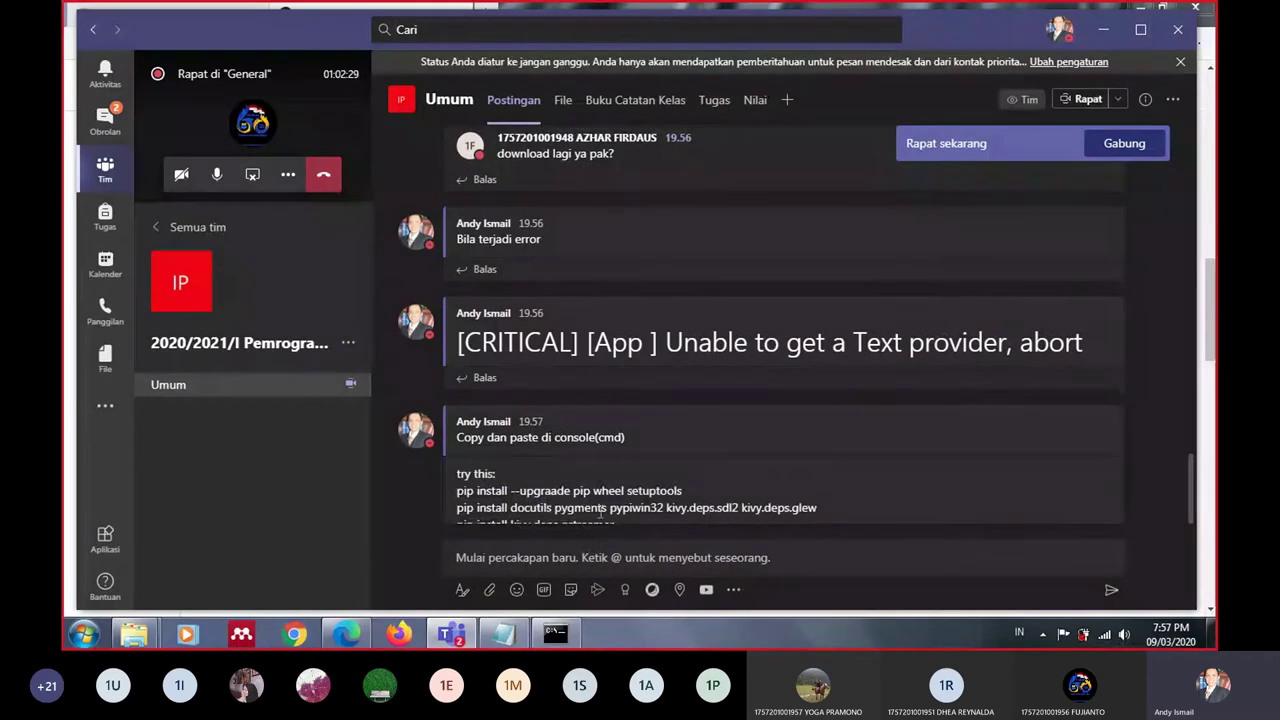
{"action": "key", "text": "Return"}
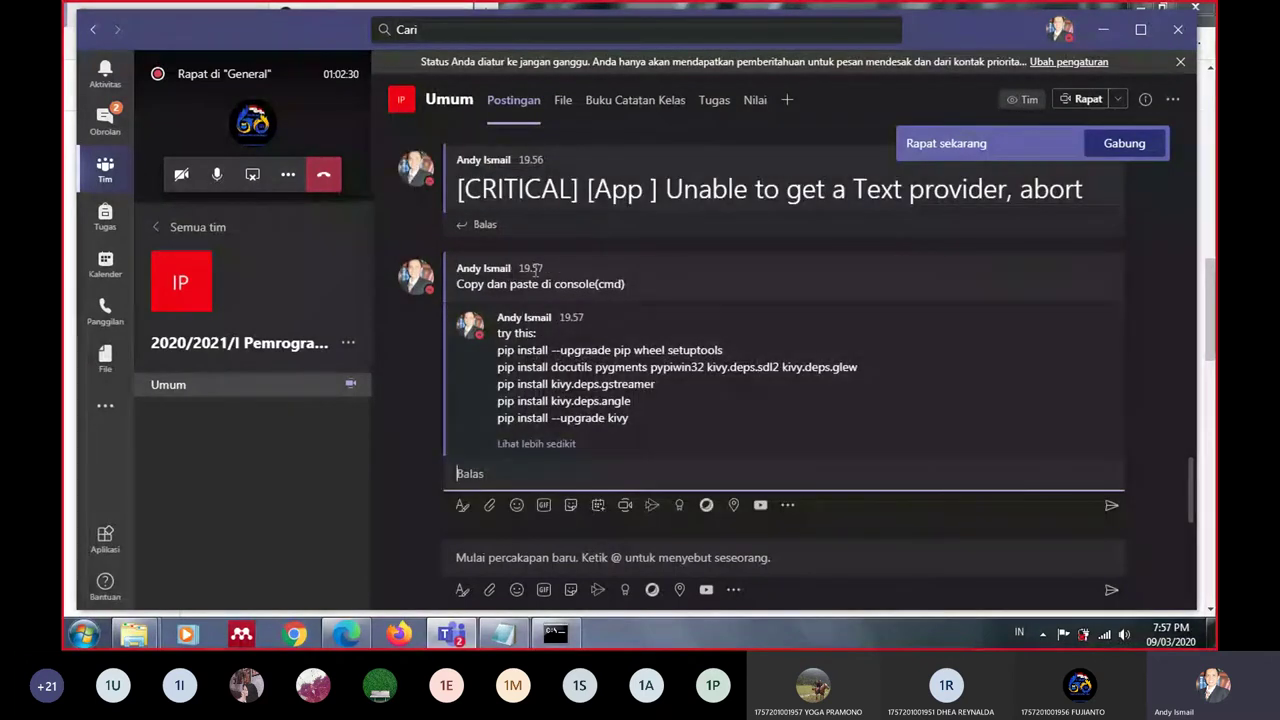
Open the meeting chat in the full meeting view, then bring the GitHub issue back up
{"action": "left_click", "coordinate": [208, 132]}
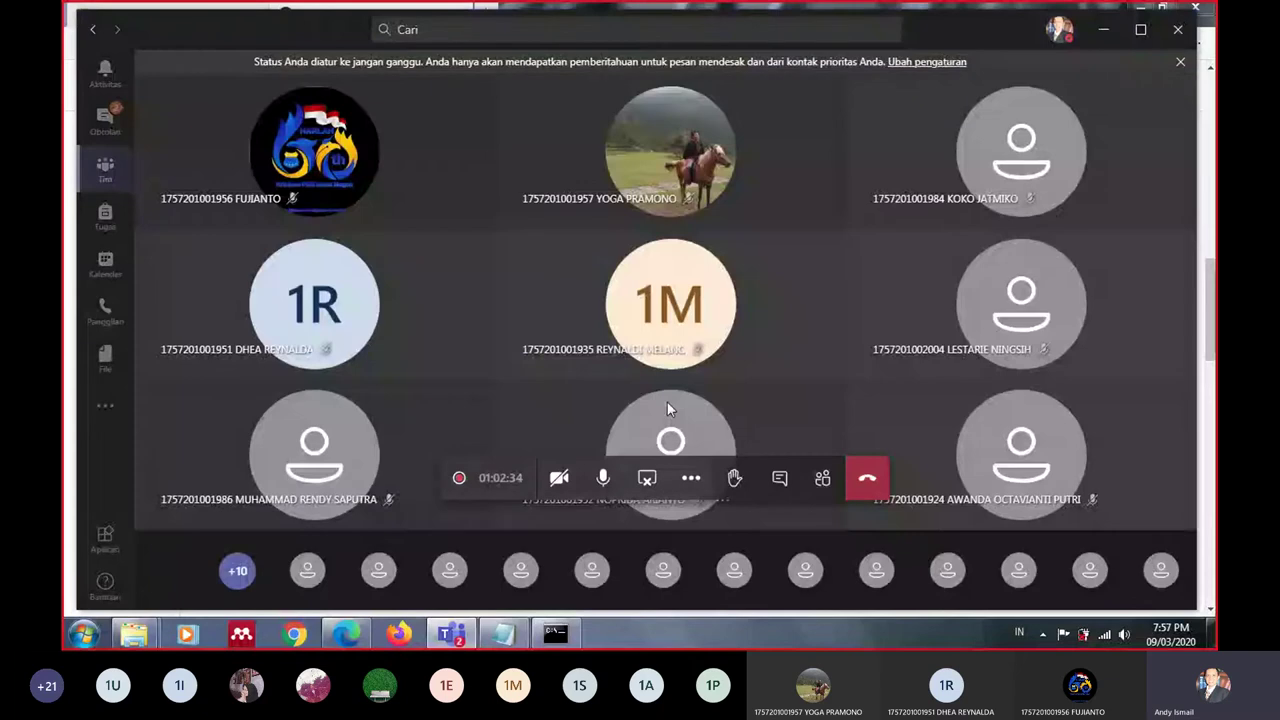
{"action": "left_click", "coordinate": [780, 477]}
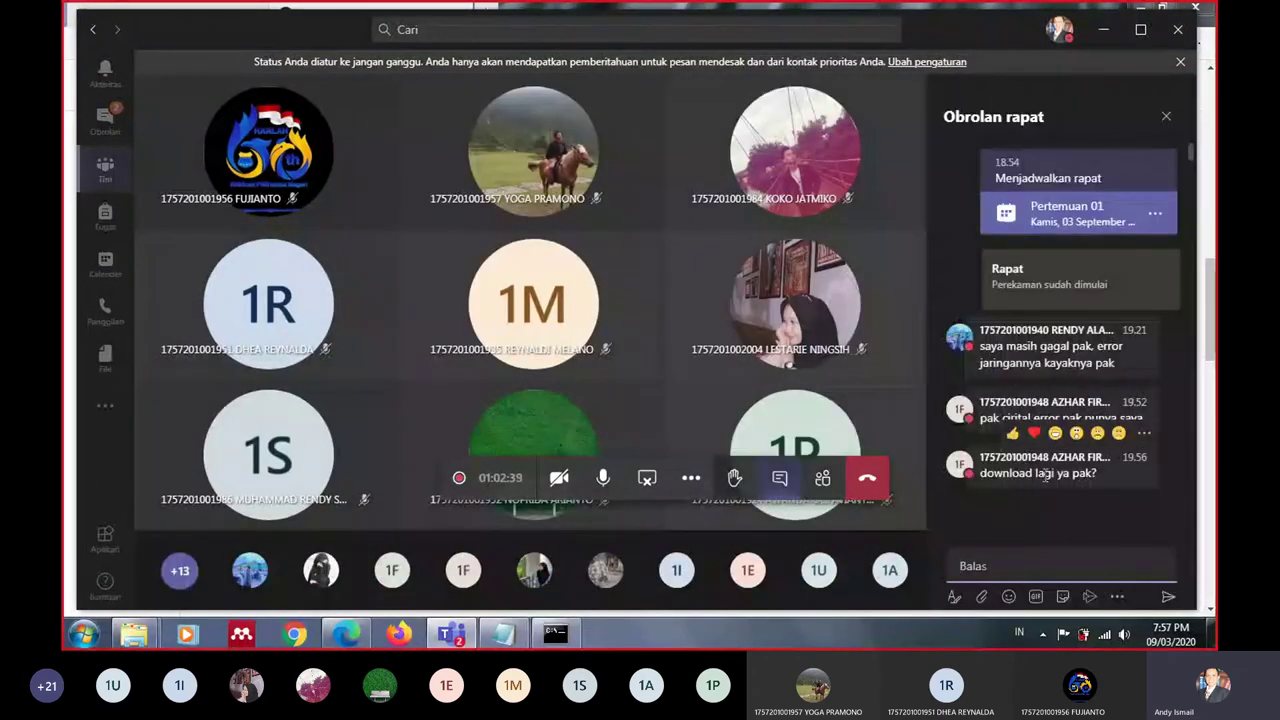
{"action": "left_click", "coordinate": [557, 635]}
{"action": "left_click", "coordinate": [346, 635]}
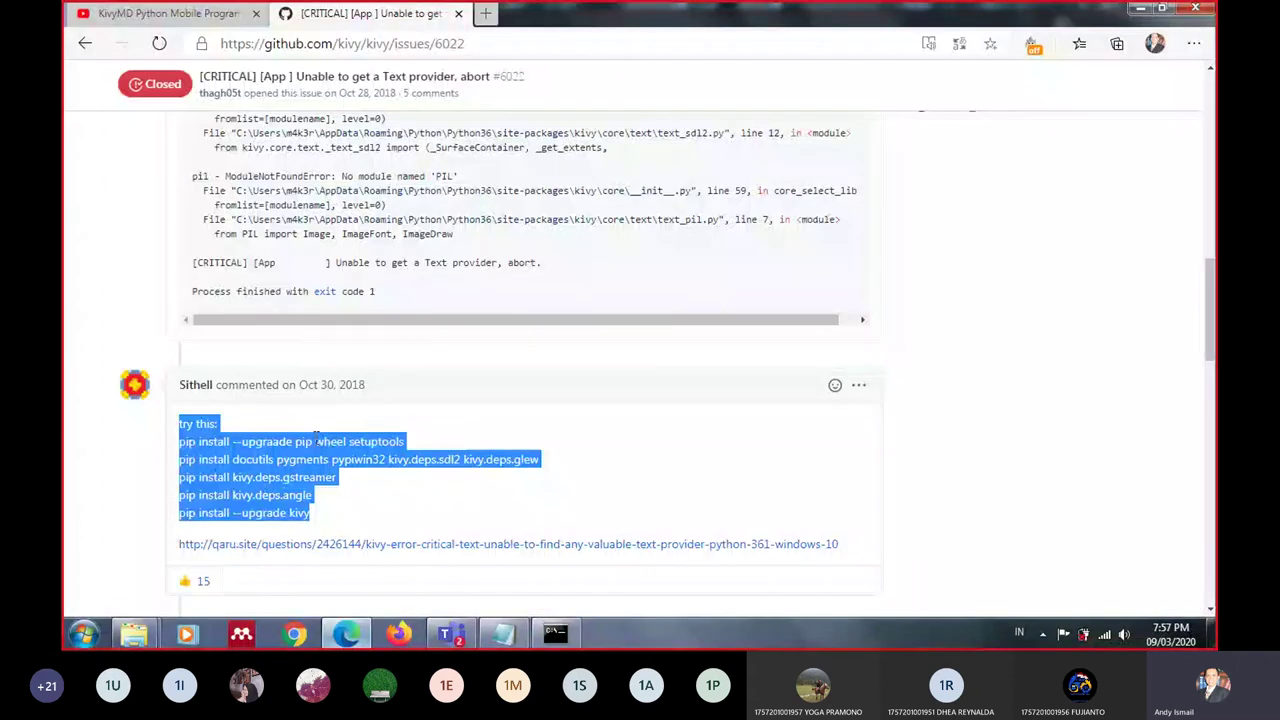
Select the pip install kivy.deps.gstreamer line, check the console, and return to the Teams meeting
{"action": "left_click_drag", "start_coordinate": [337, 479], "coordinate": [182, 478]}
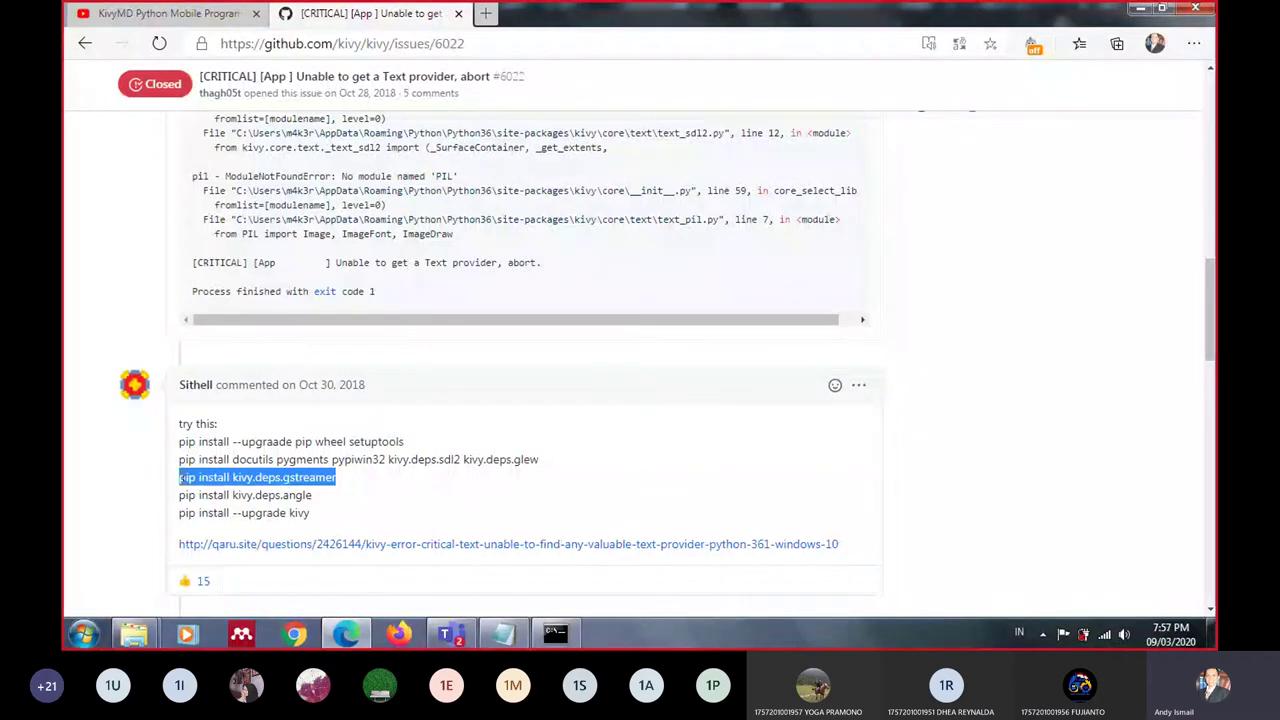
{"action": "left_click", "coordinate": [555, 633]}
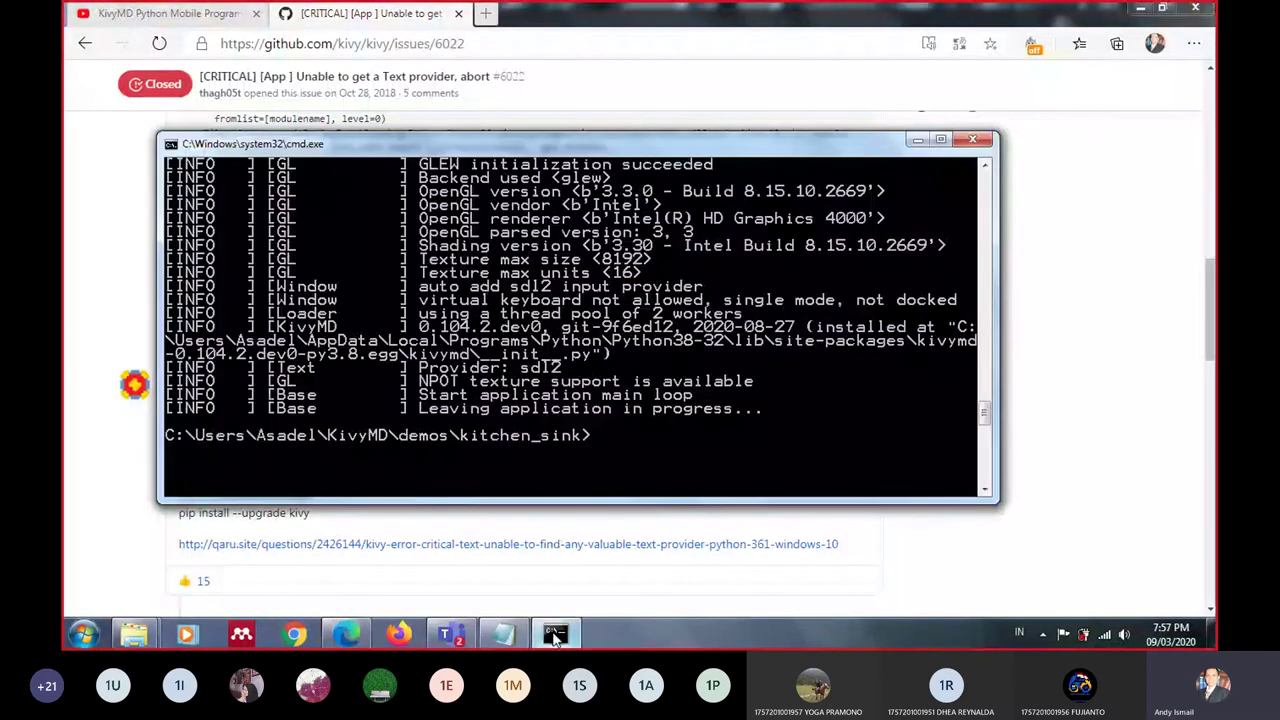
{"action": "left_click", "coordinate": [460, 638]}
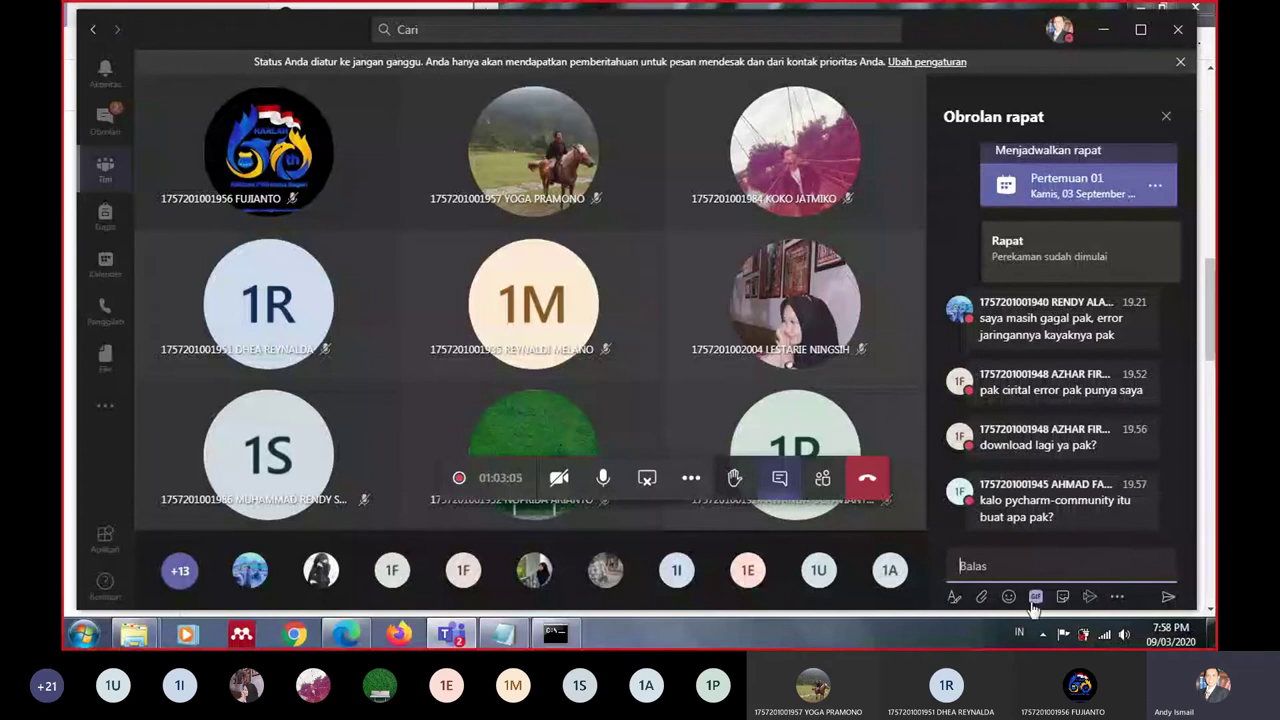
In Edge, search 'pycharm', open the jetbrains.com PyCharm page, then minimize the browser
{"action": "left_click", "coordinate": [348, 638]}
{"action": "left_click", "coordinate": [485, 13]}
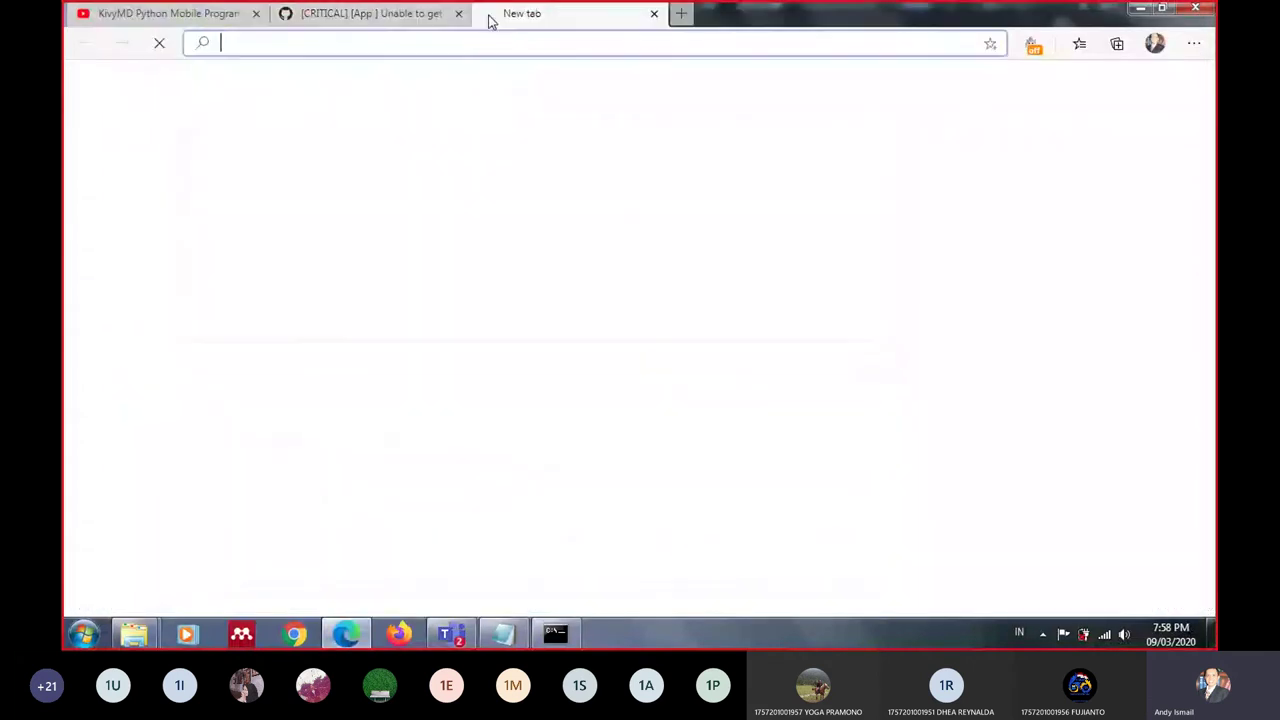
{"action": "type", "text": "pycha"}
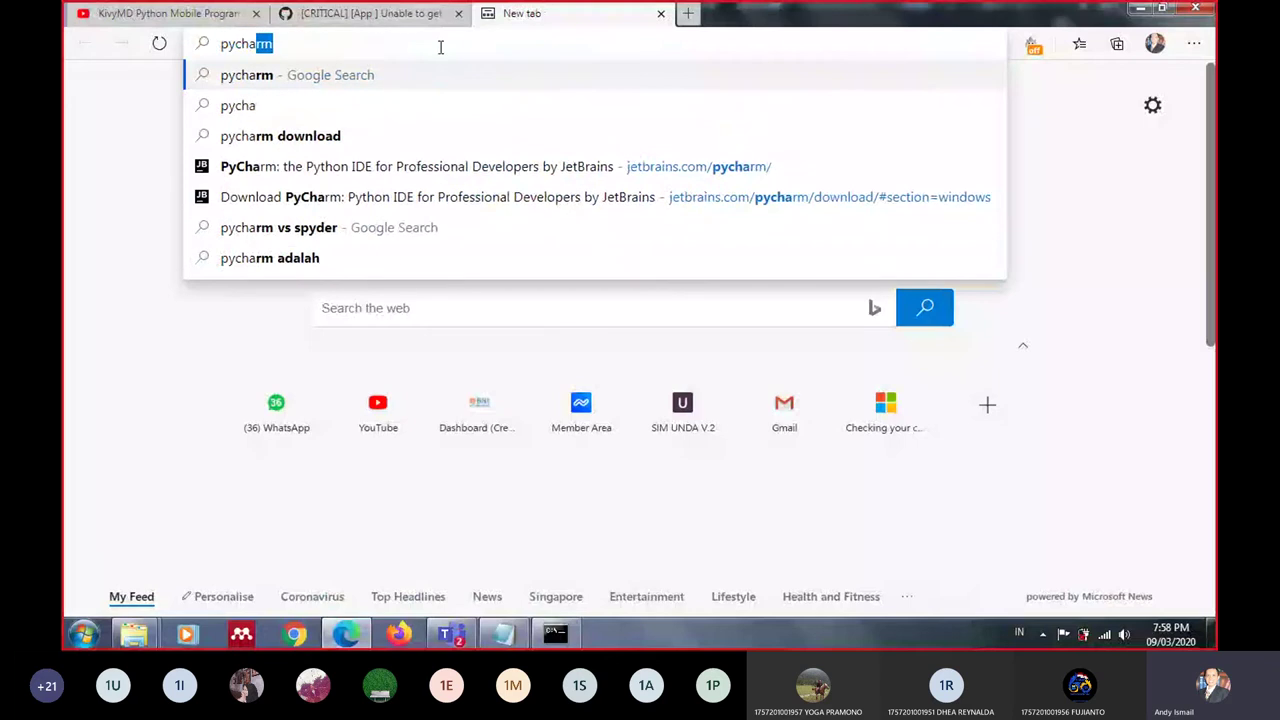
{"action": "type", "text": "rm"}
{"action": "key", "text": "Return"}
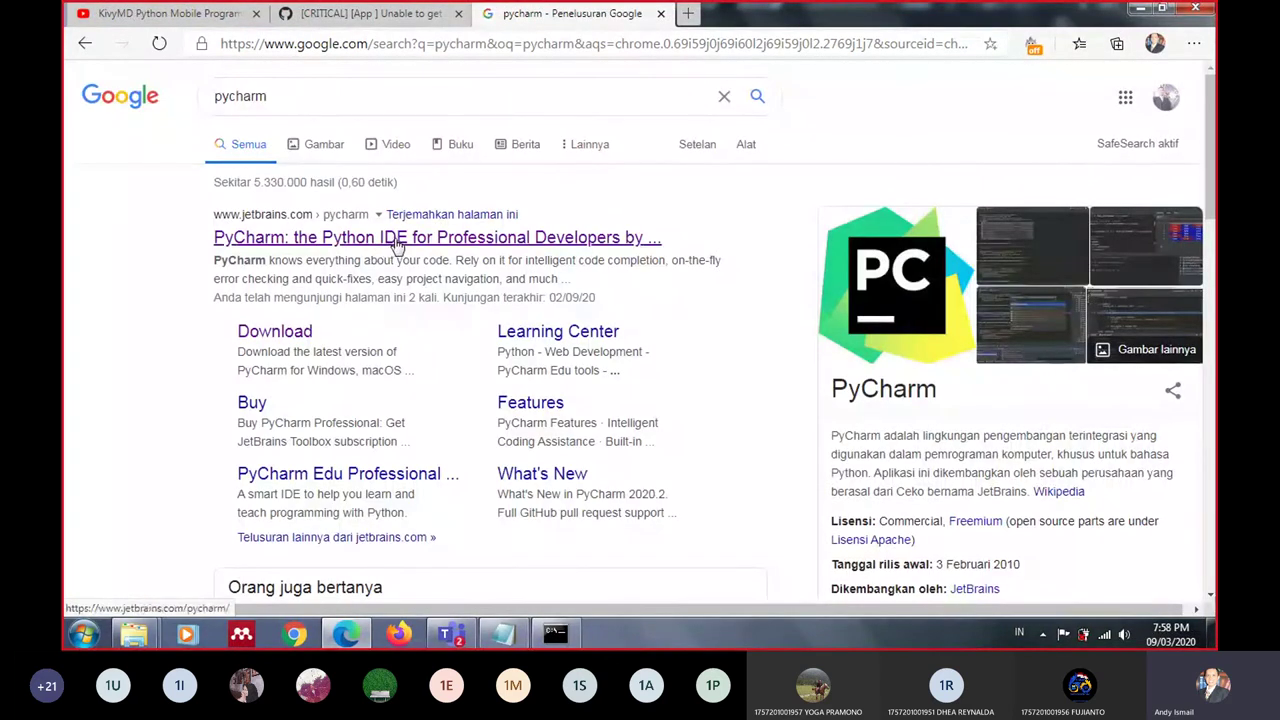
{"action": "left_click", "coordinate": [397, 246]}
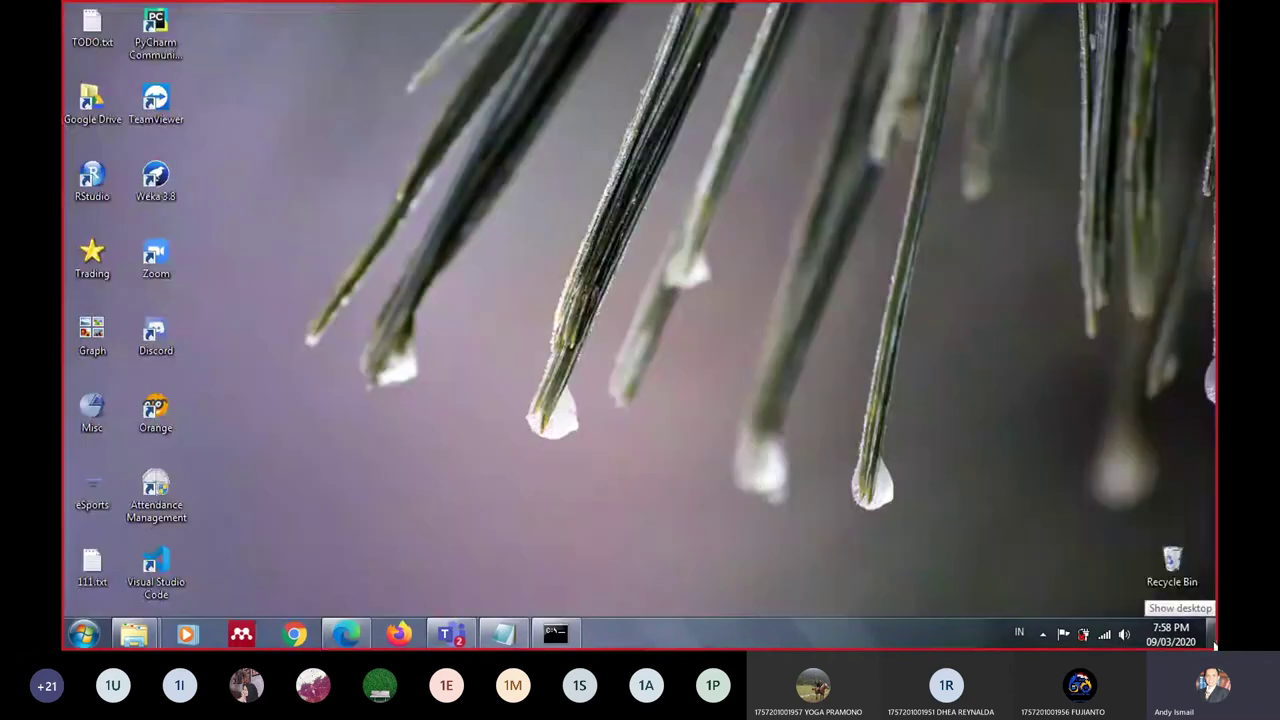
{"action": "left_click", "coordinate": [1211, 640]}
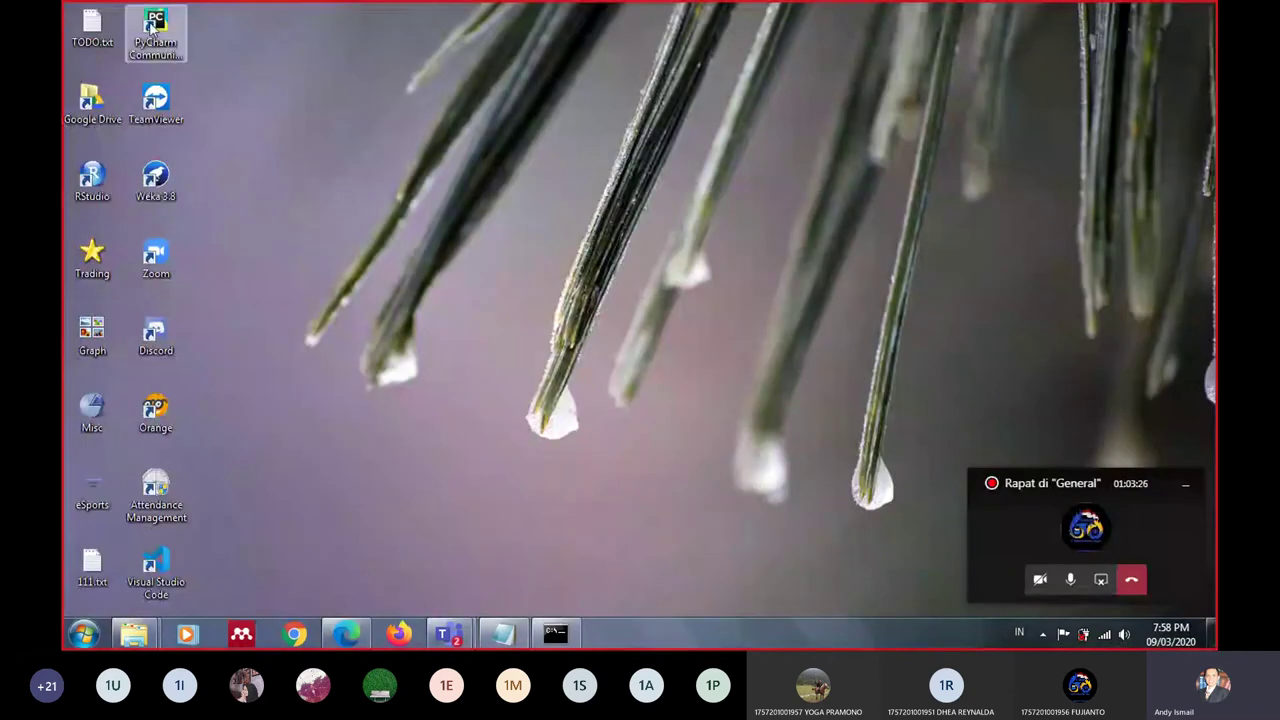
Launch PyCharm Community Edition from its desktop shortcut
{"action": "double_click", "coordinate": [151, 27]}
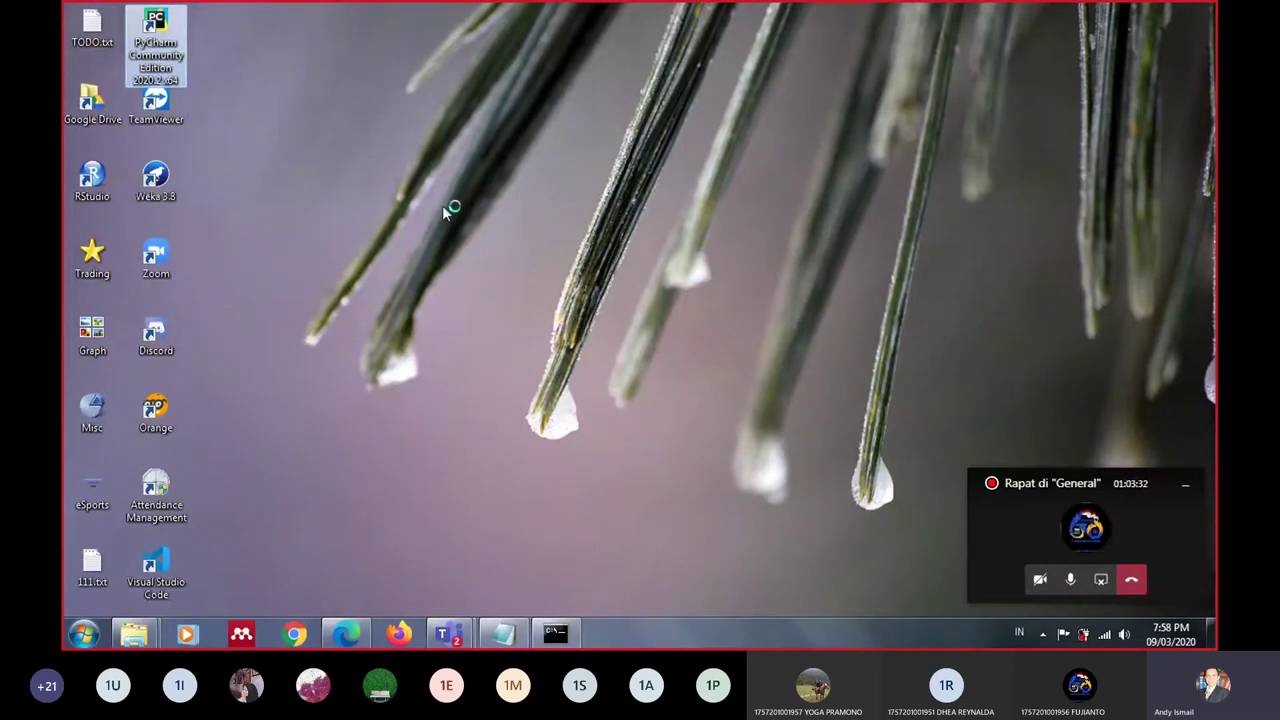
{"action": "left_click", "coordinate": [83, 634]}
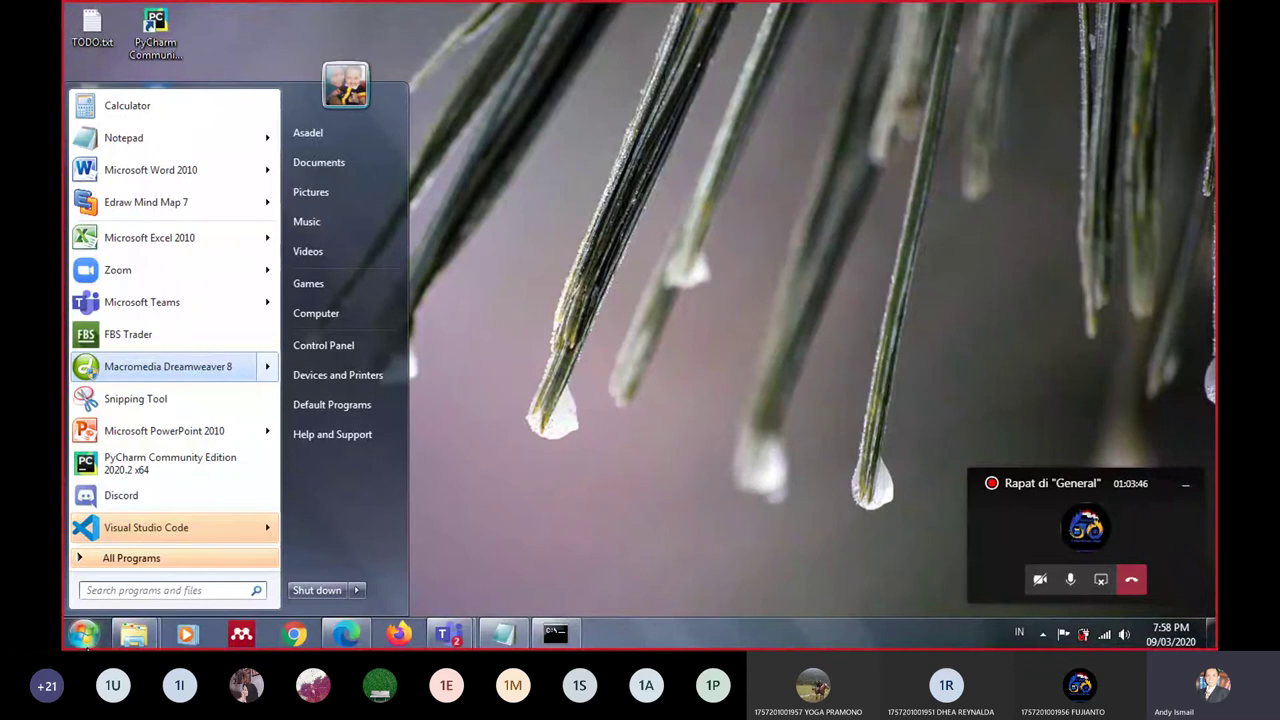
{"action": "left_click", "coordinate": [84, 634]}
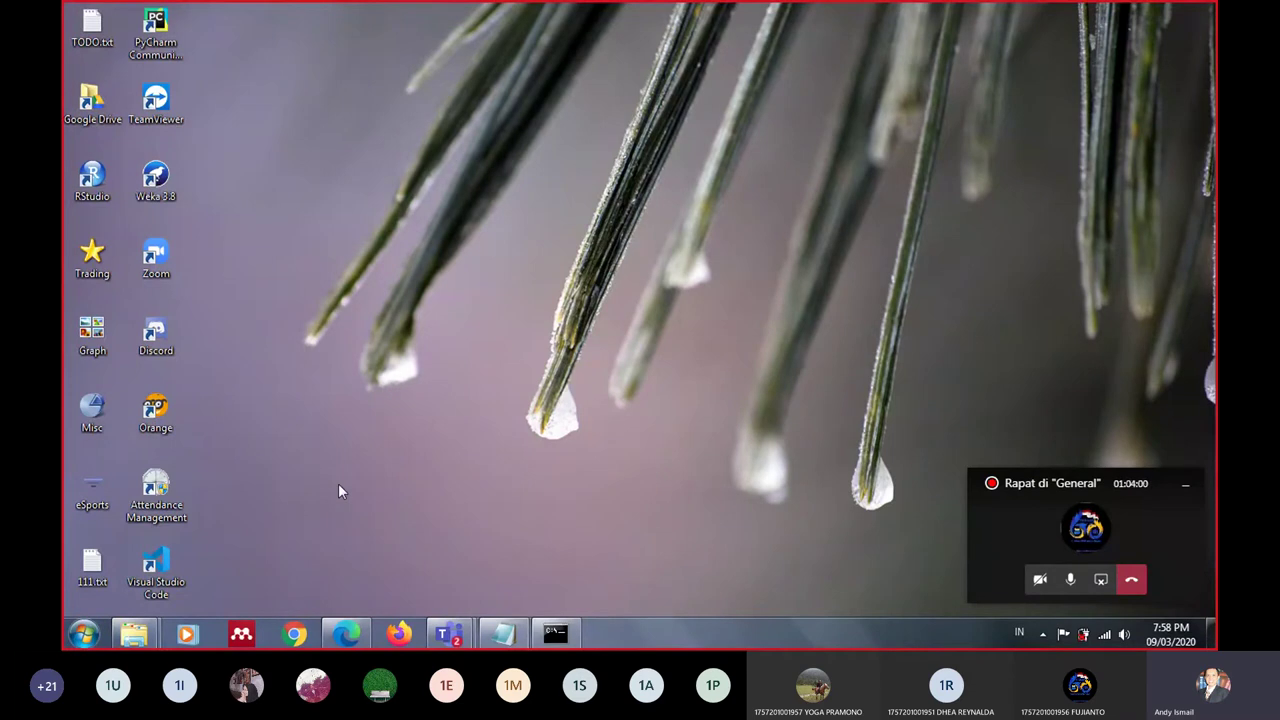
Bring Edge back to the front with a fresh empty tab
{"action": "mouse_move", "coordinate": [346, 633]}
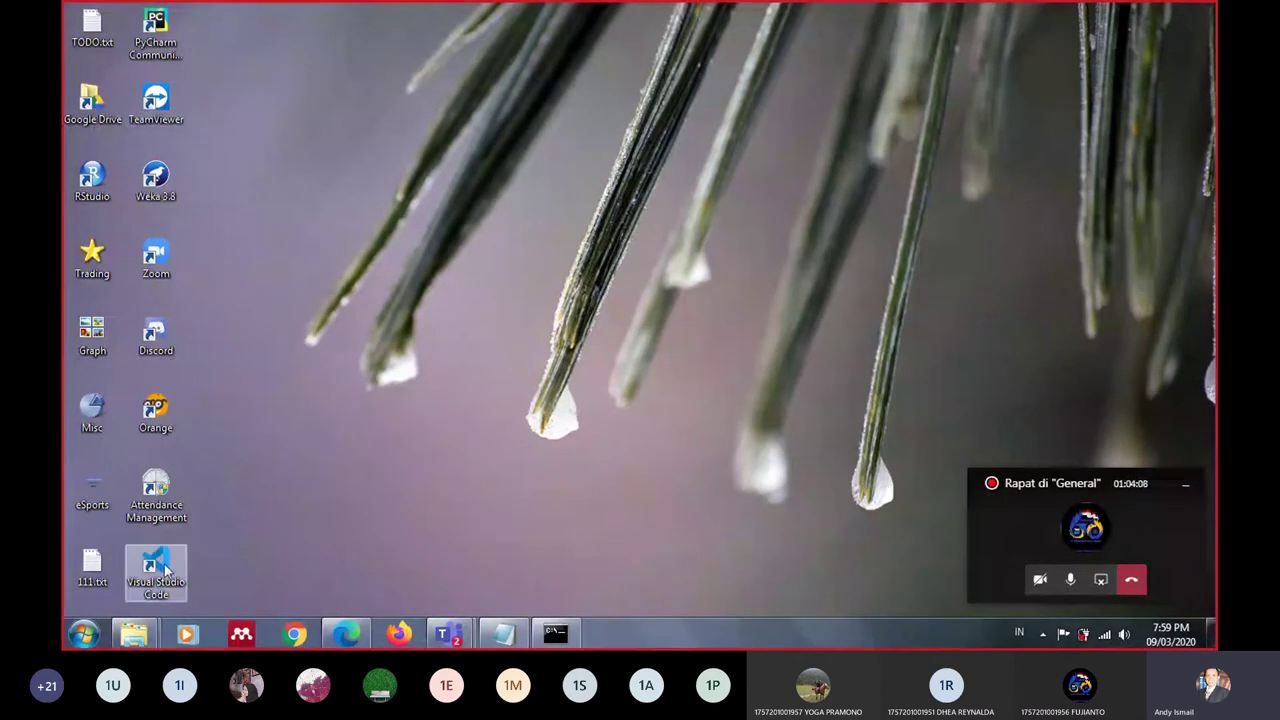
{"action": "left_click", "coordinate": [345, 632]}
{"action": "left_click", "coordinate": [690, 14]}
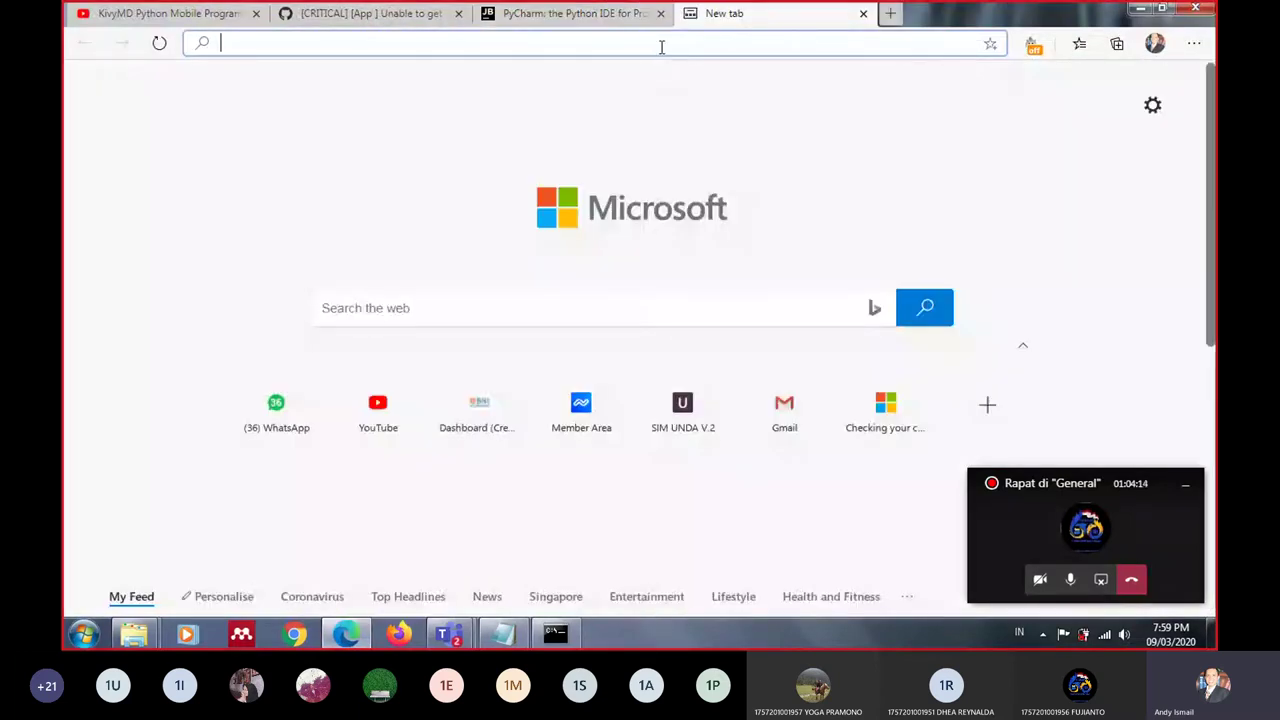
Search 'vscode' and open the code.visualstudio.com result, scrolling down and back up the page
{"action": "type", "text": "vscode"}
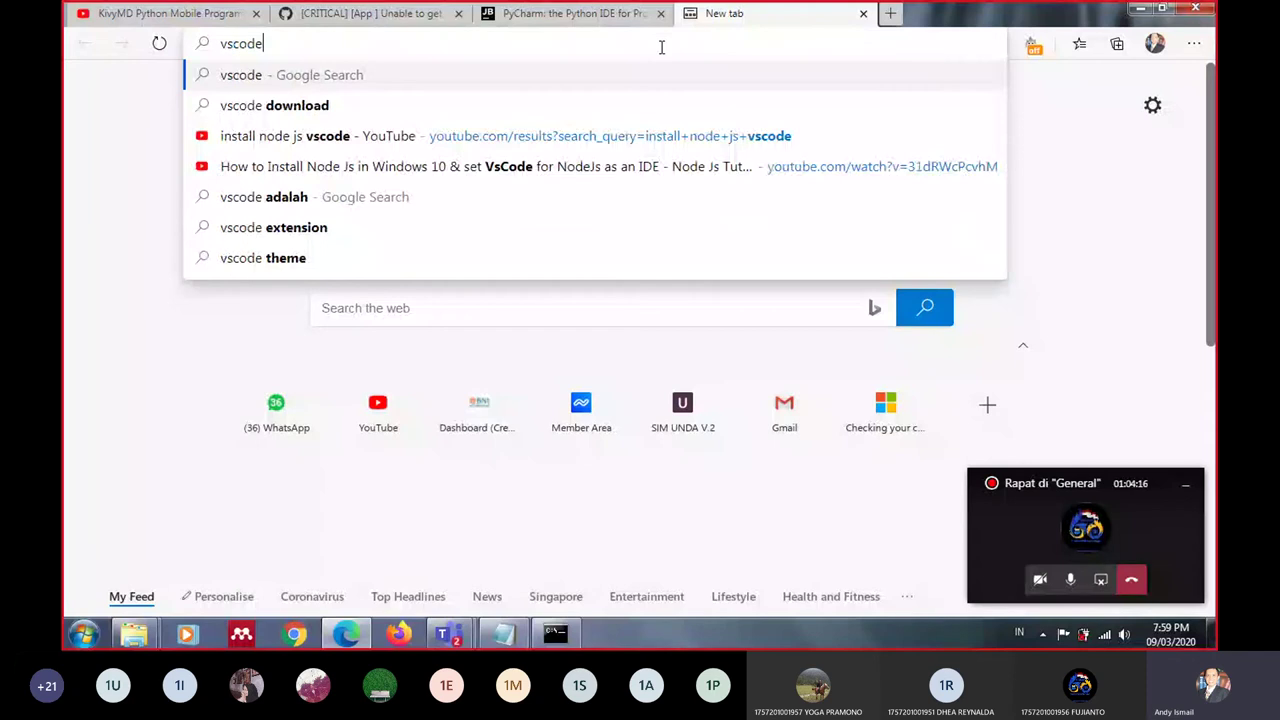
{"action": "key", "text": "Return"}
{"action": "left_click", "coordinate": [600, 20]}
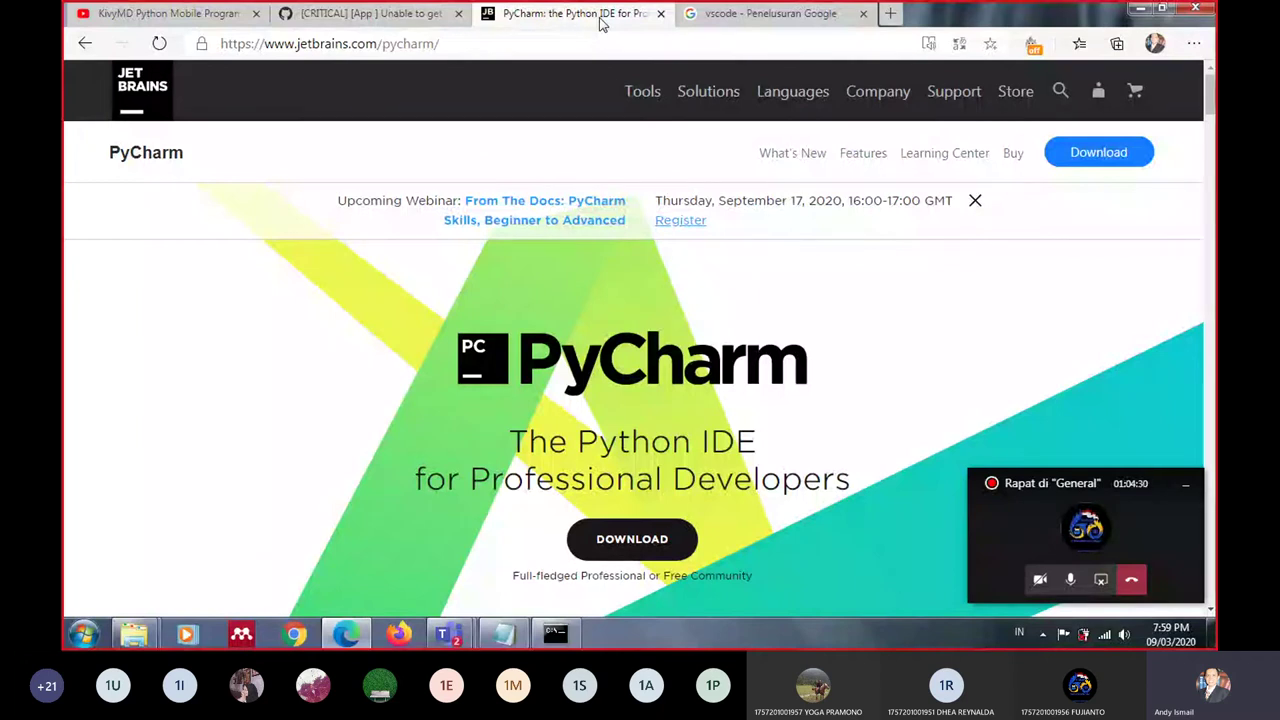
{"action": "left_click", "coordinate": [765, 14]}
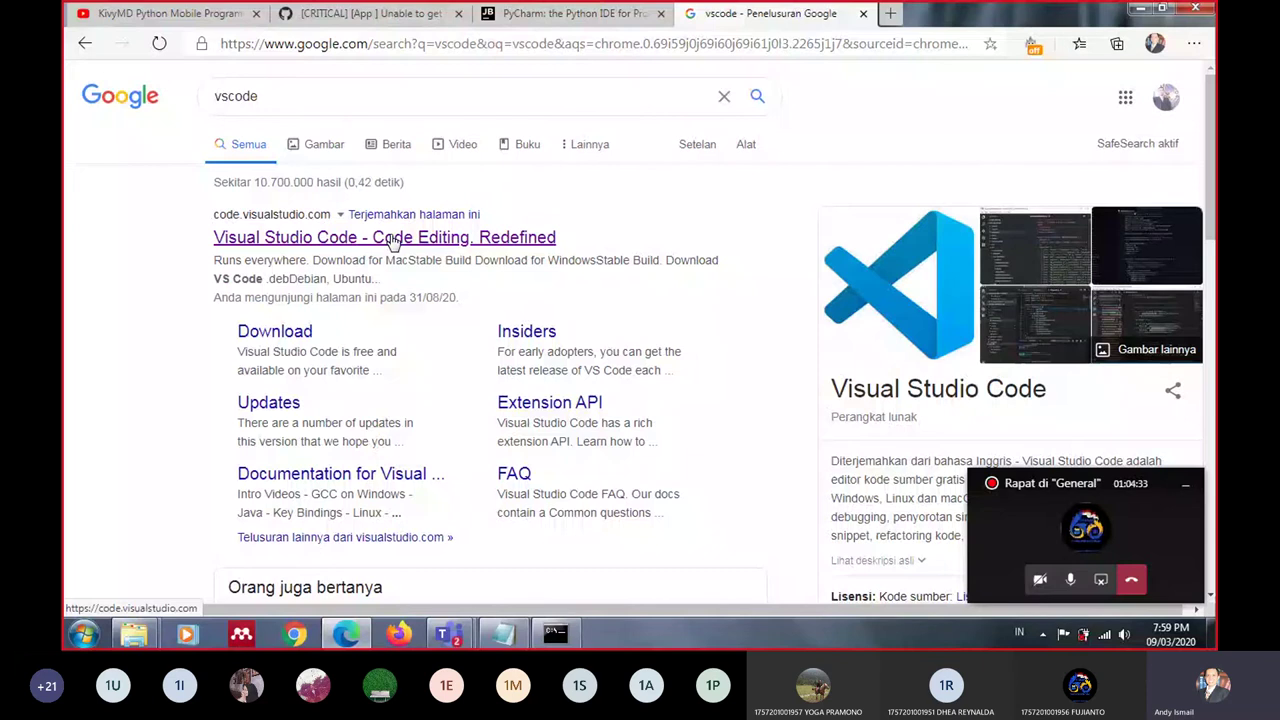
{"action": "left_click", "coordinate": [393, 241]}
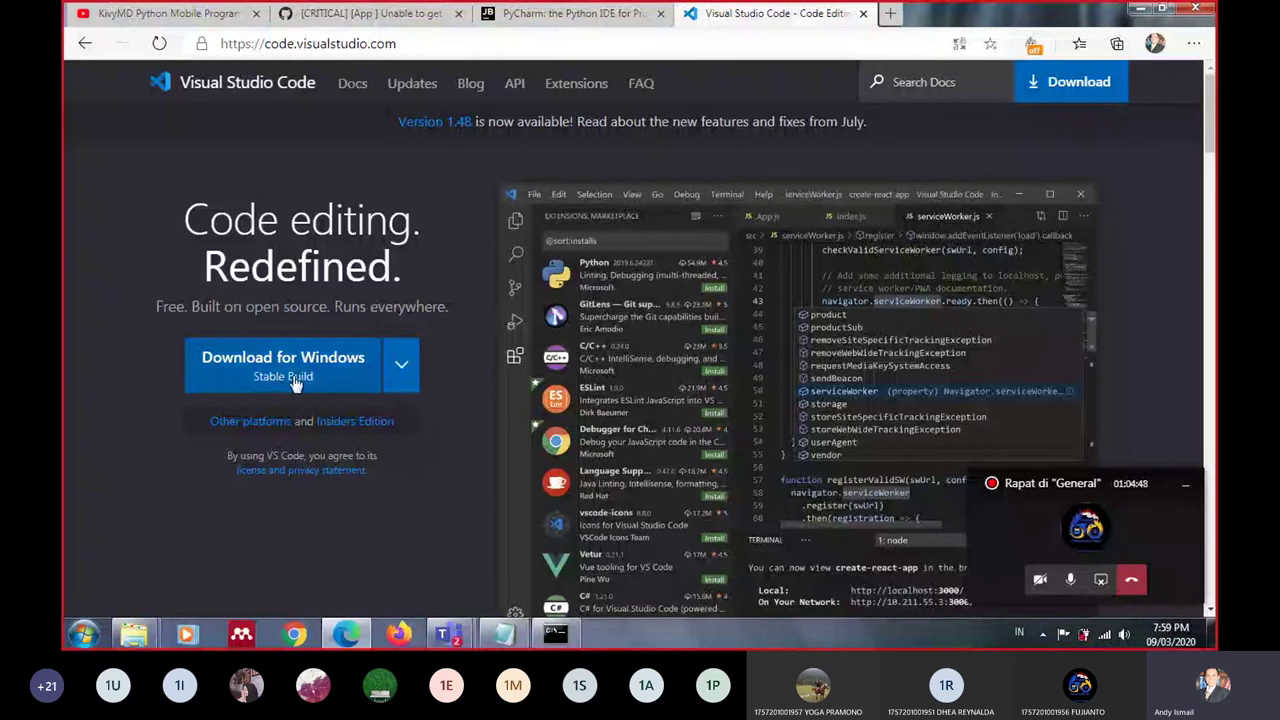
{"action": "scroll", "coordinate": [838, 397], "scroll_direction": "down", "scroll_amount": 3}
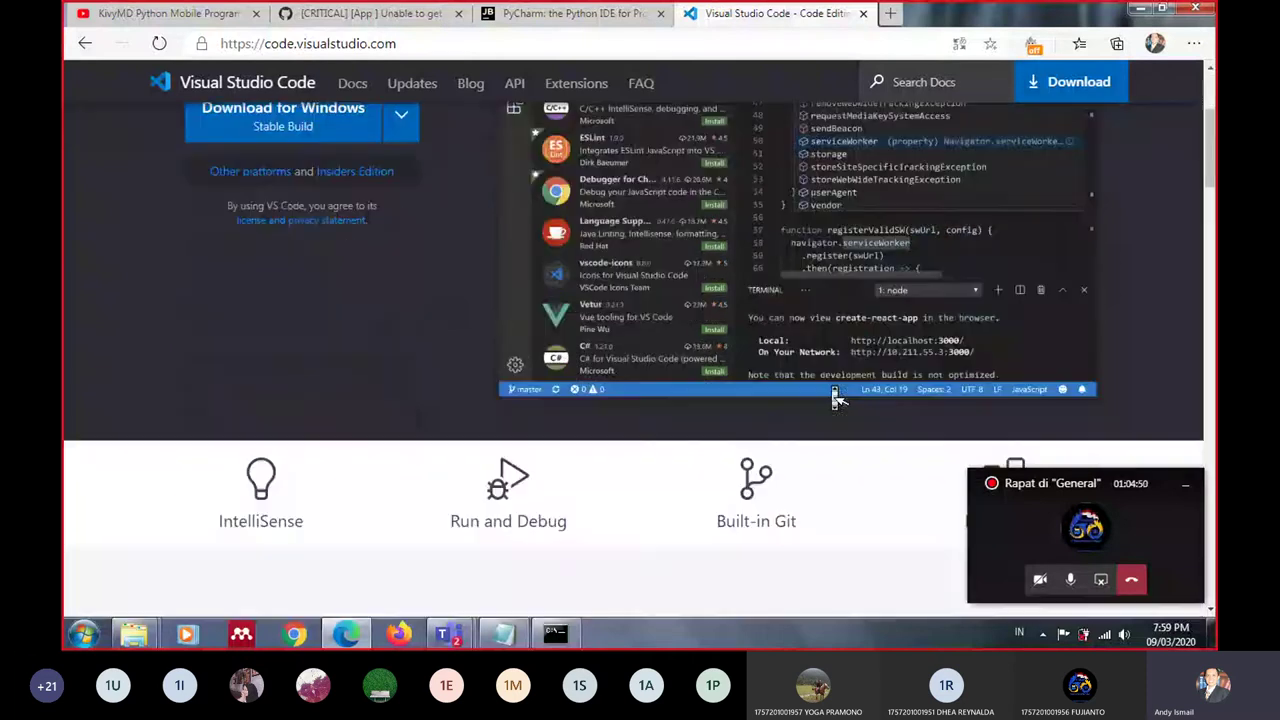
{"action": "scroll", "coordinate": [838, 397], "scroll_direction": "up", "scroll_amount": 3}
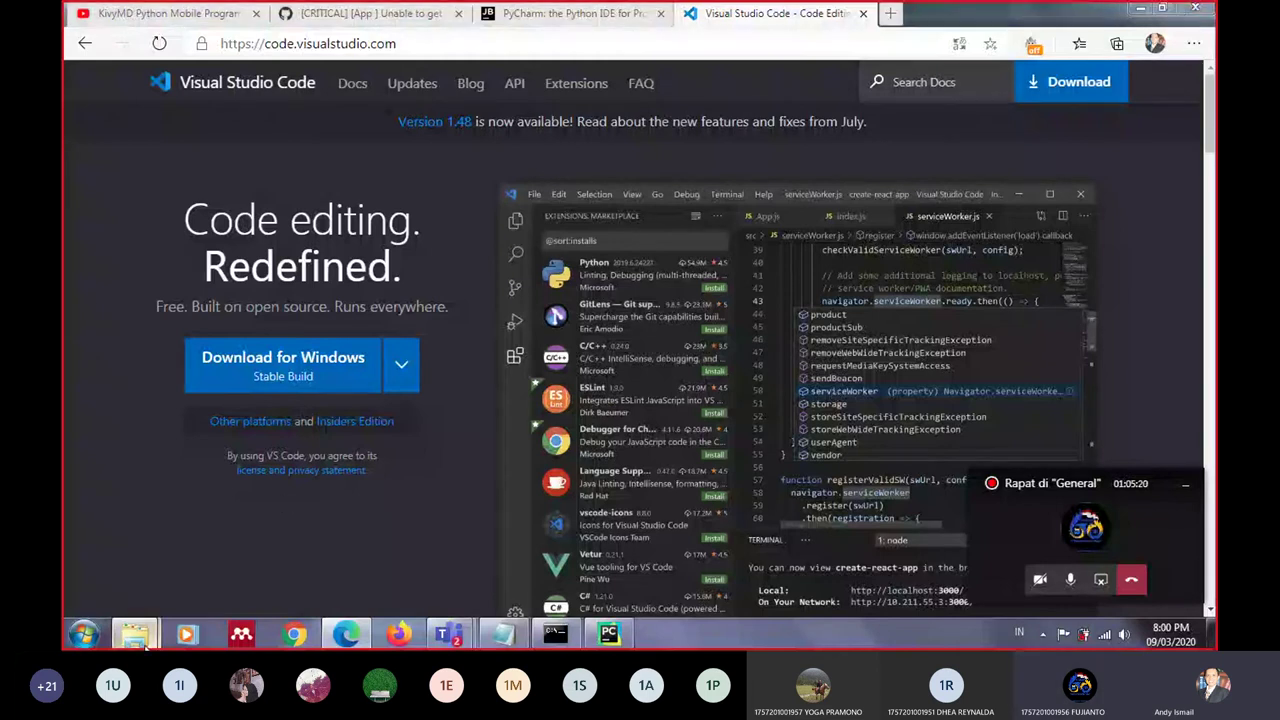
Open main.py from the KivyMD demos\kitchen_sink folder in PyCharm
{"action": "mouse_move", "coordinate": [134, 634]}
{"action": "left_click", "coordinate": [330, 557]}
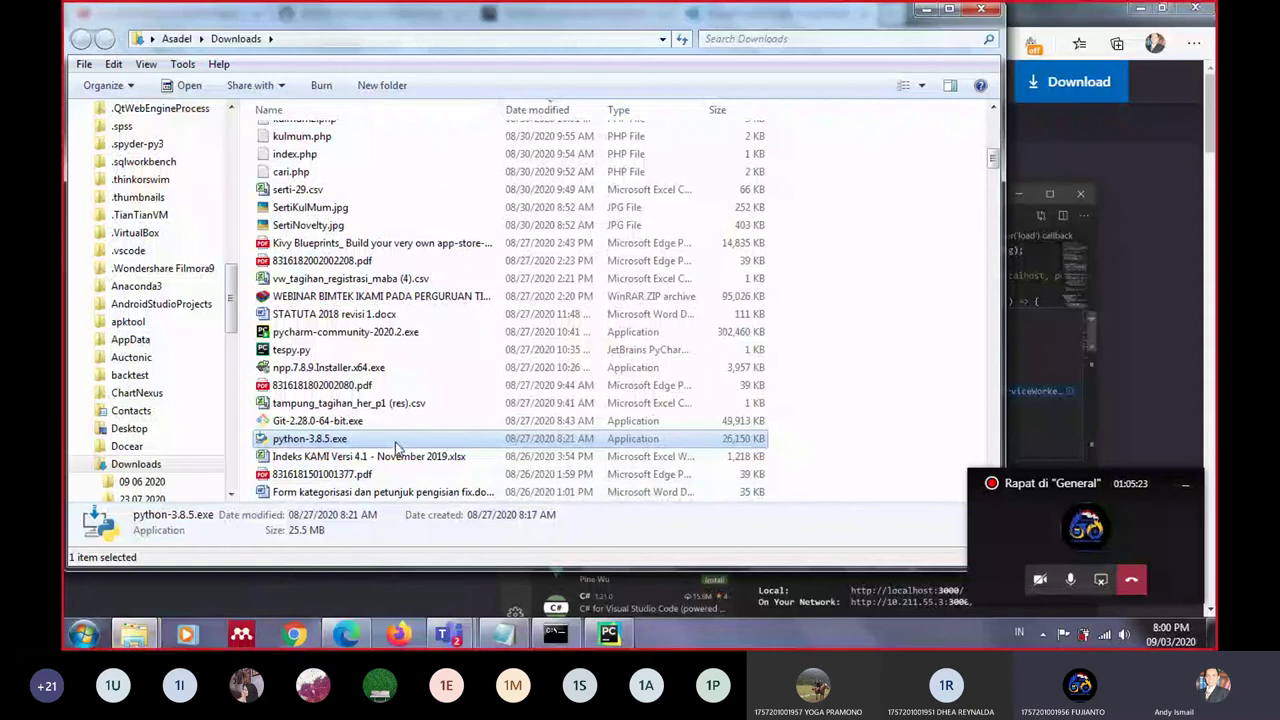
{"action": "mouse_move", "coordinate": [140, 636]}
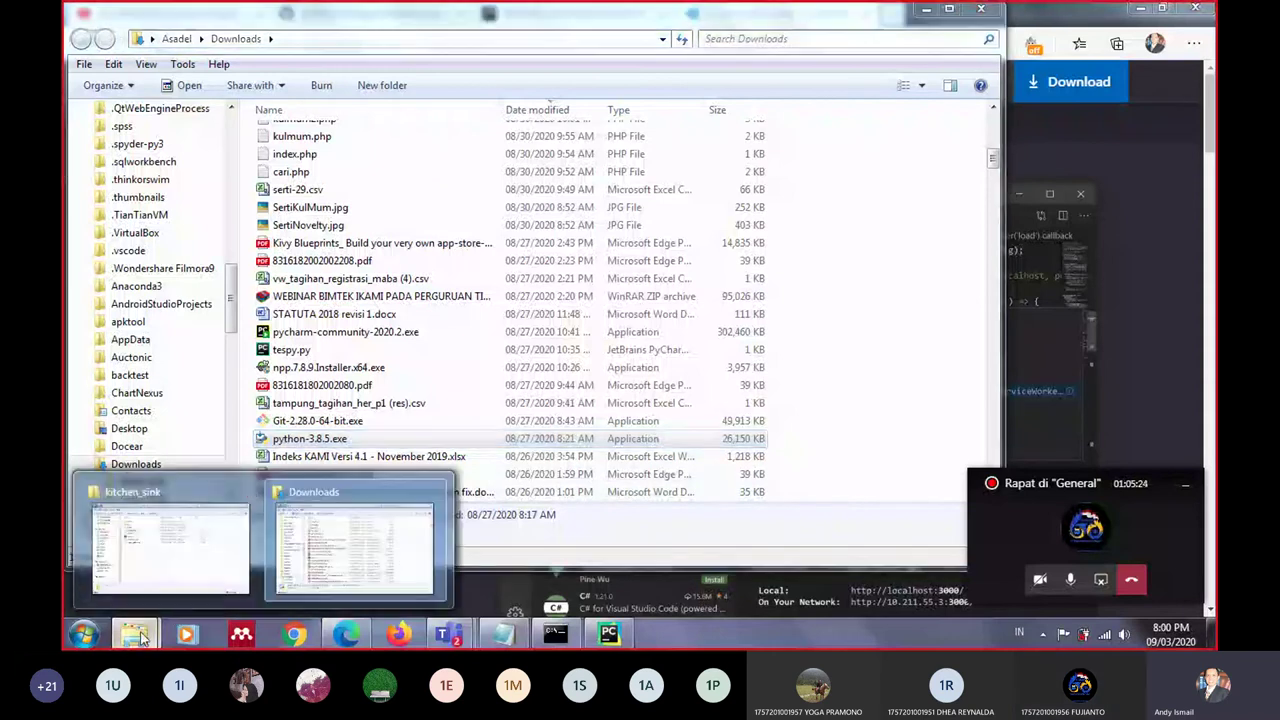
{"action": "left_click", "coordinate": [170, 558]}
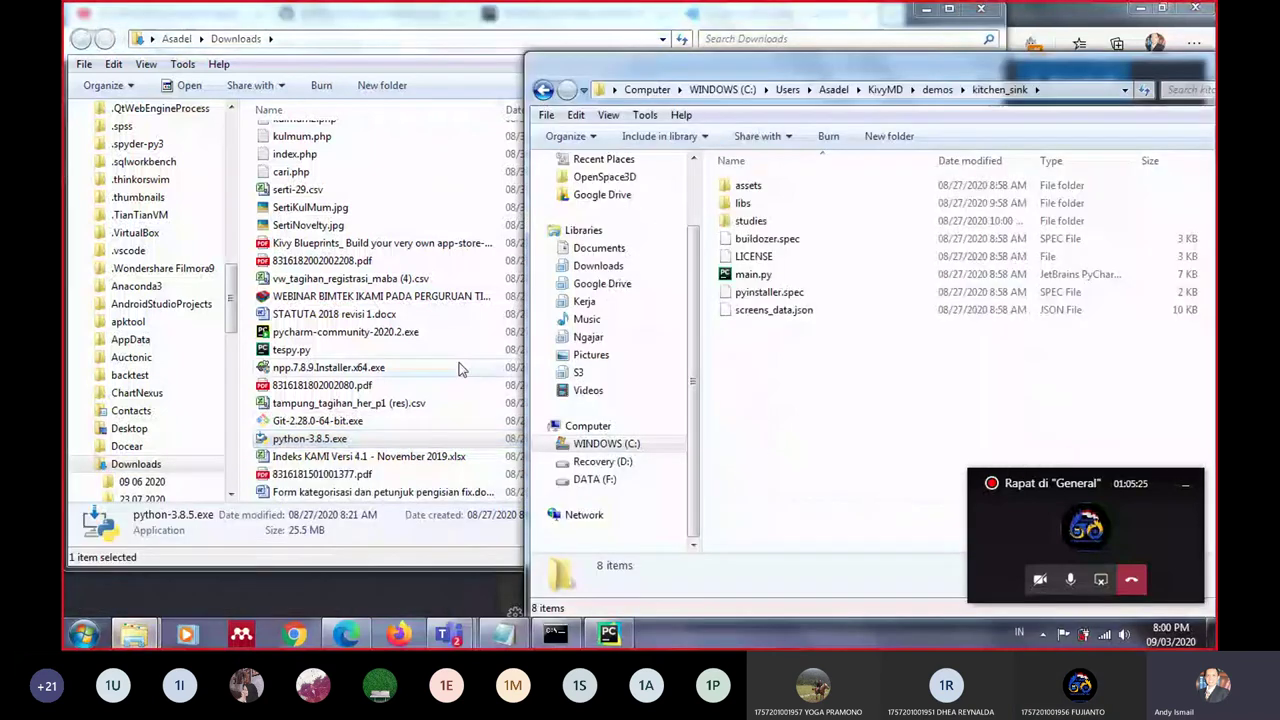
{"action": "left_click", "coordinate": [760, 278]}
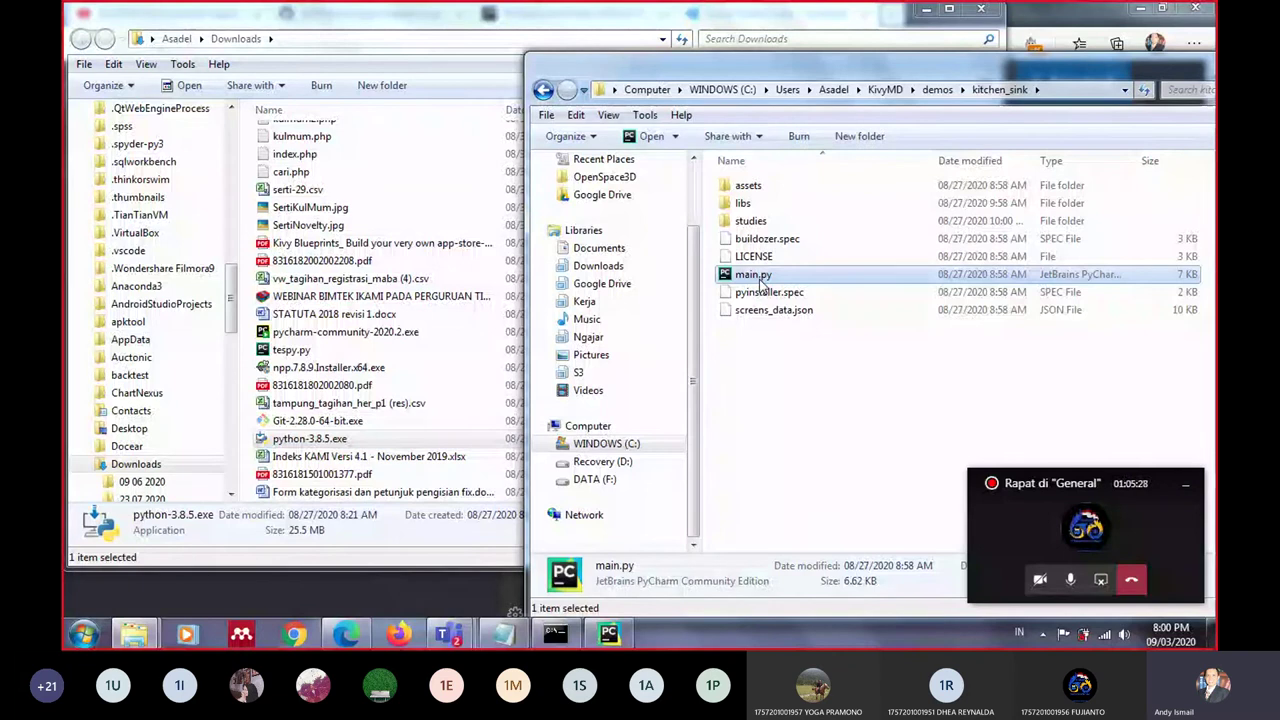
{"action": "double_click", "coordinate": [762, 278]}
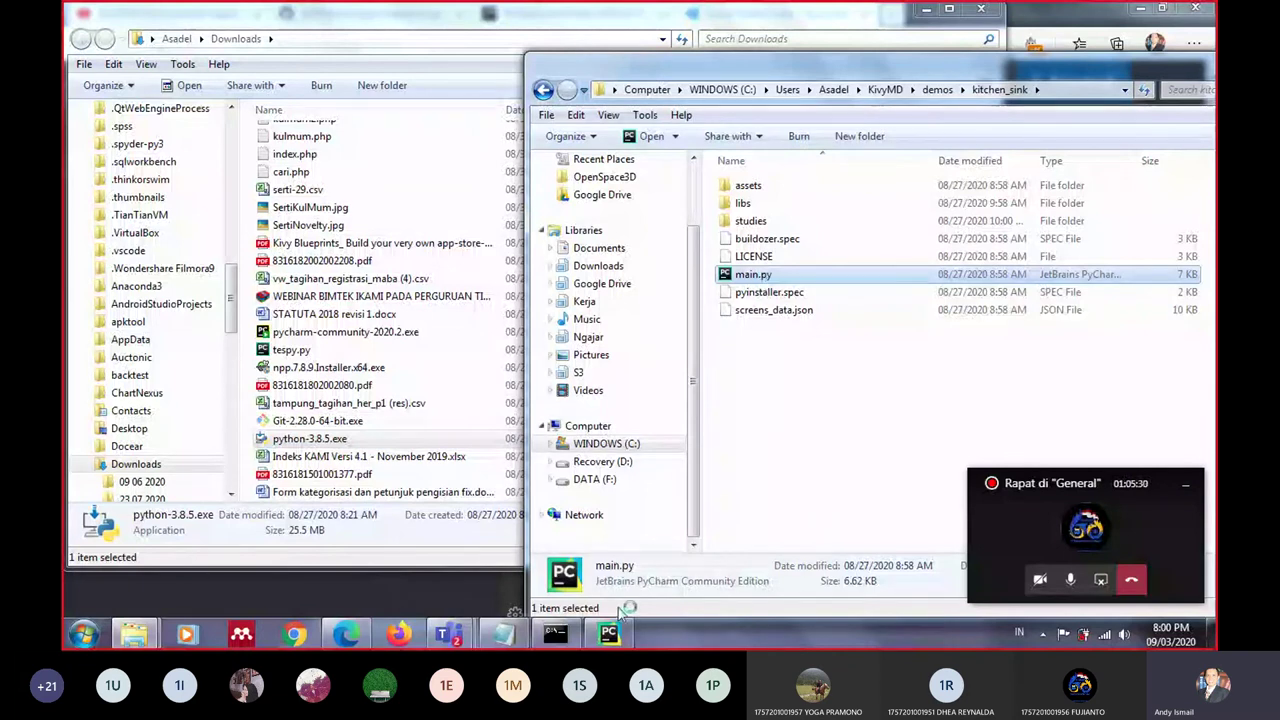
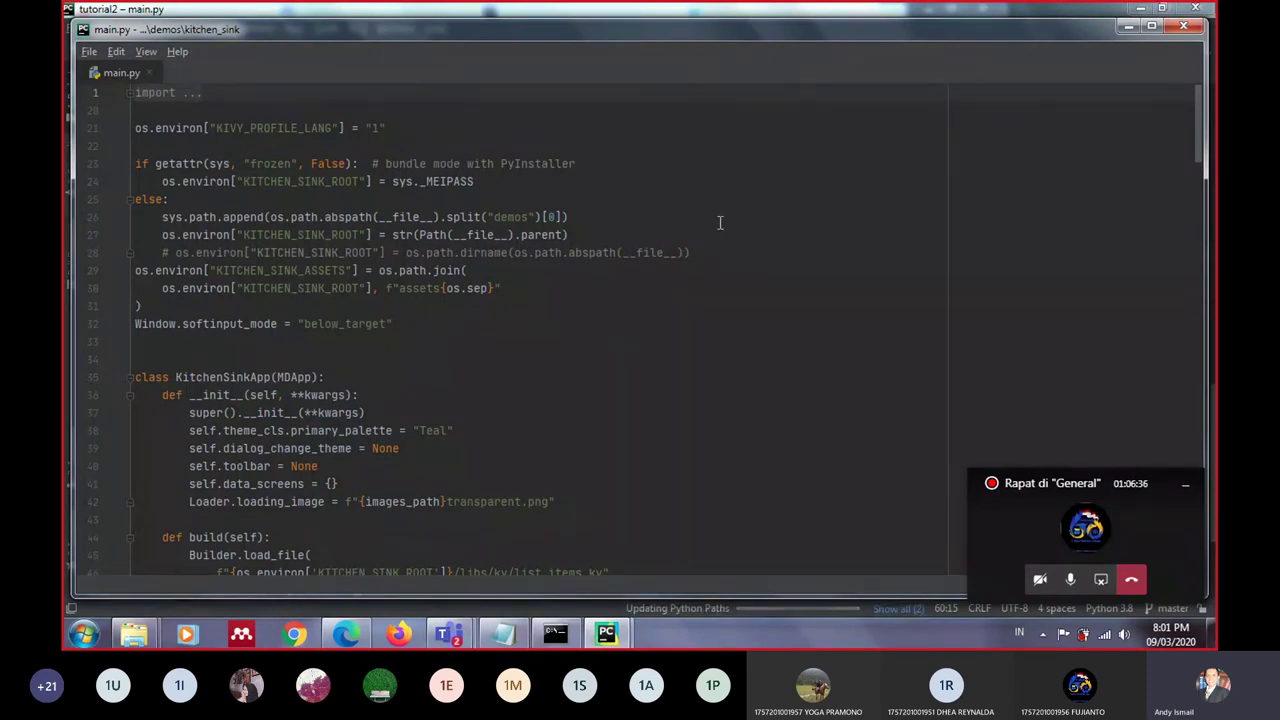
Maximize the kitchen_sink window, then switch to the 'tutorial2 – main.py' PyCharm window
{"action": "left_click", "coordinate": [1156, 32]}
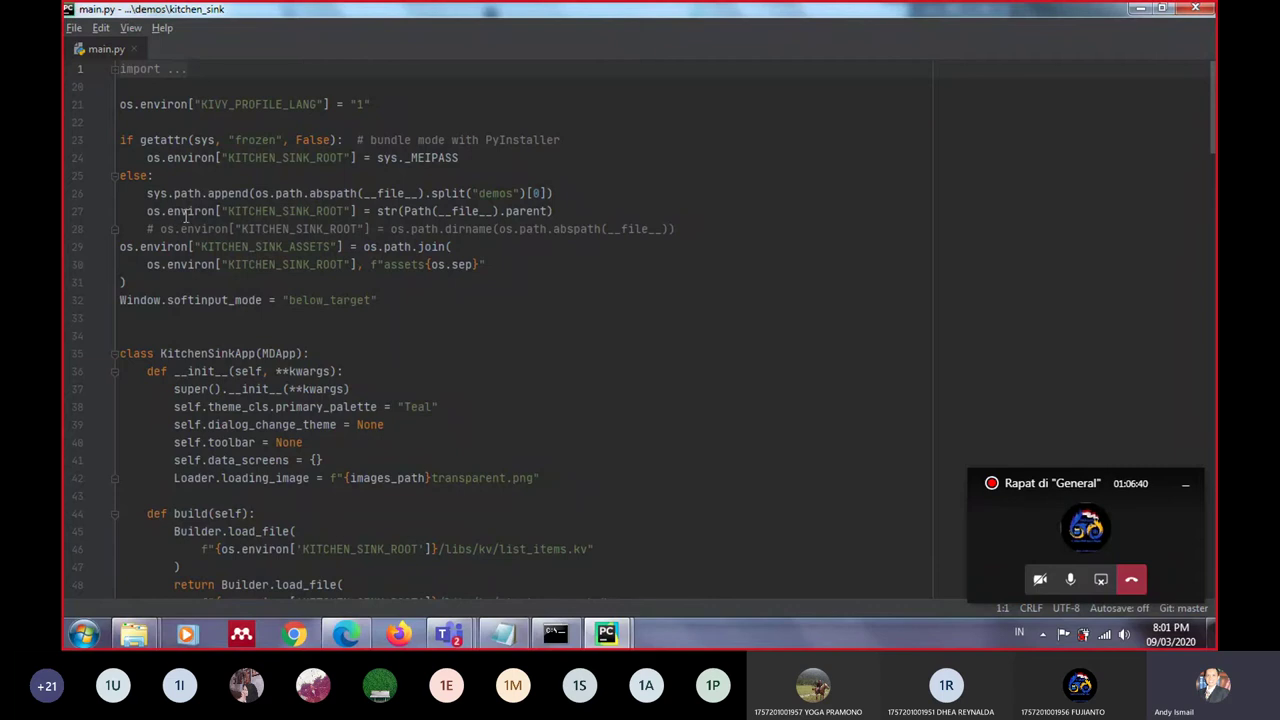
{"action": "mouse_move", "coordinate": [606, 632]}
{"action": "left_click", "coordinate": [550, 558]}
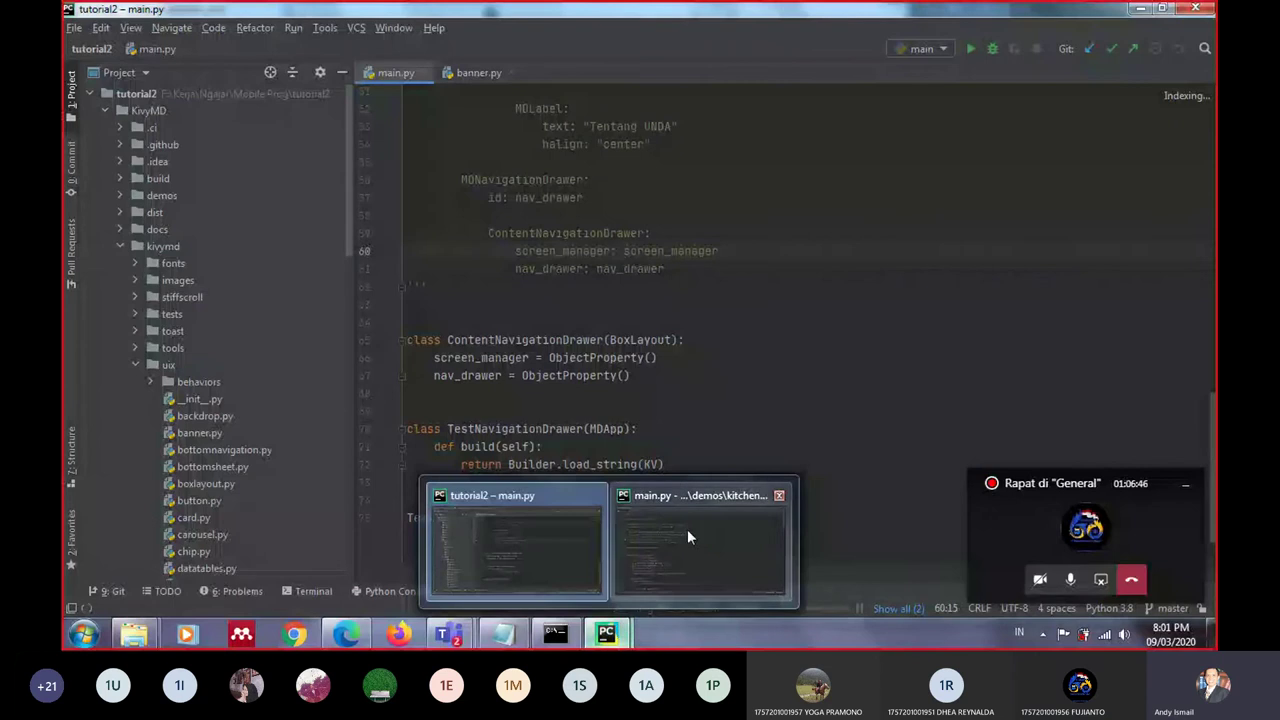
{"action": "left_click", "coordinate": [687, 529]}
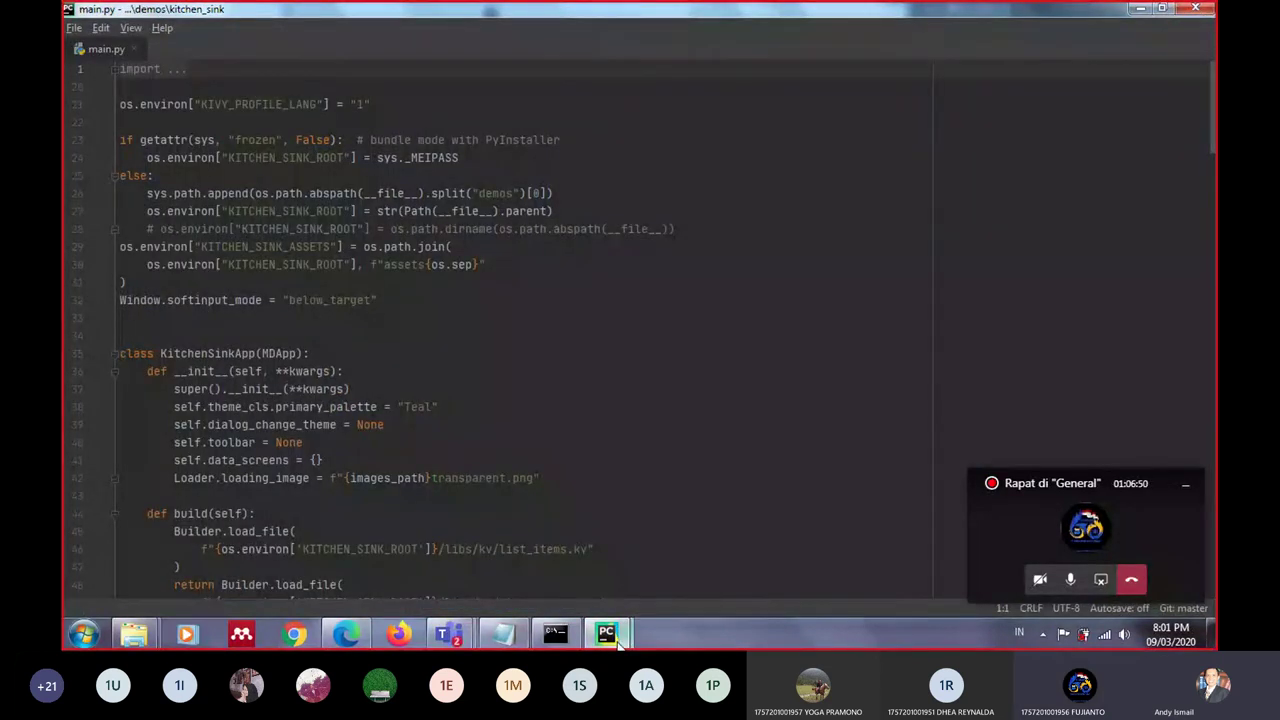
{"action": "mouse_move", "coordinate": [619, 645]}
{"action": "left_click", "coordinate": [578, 565]}
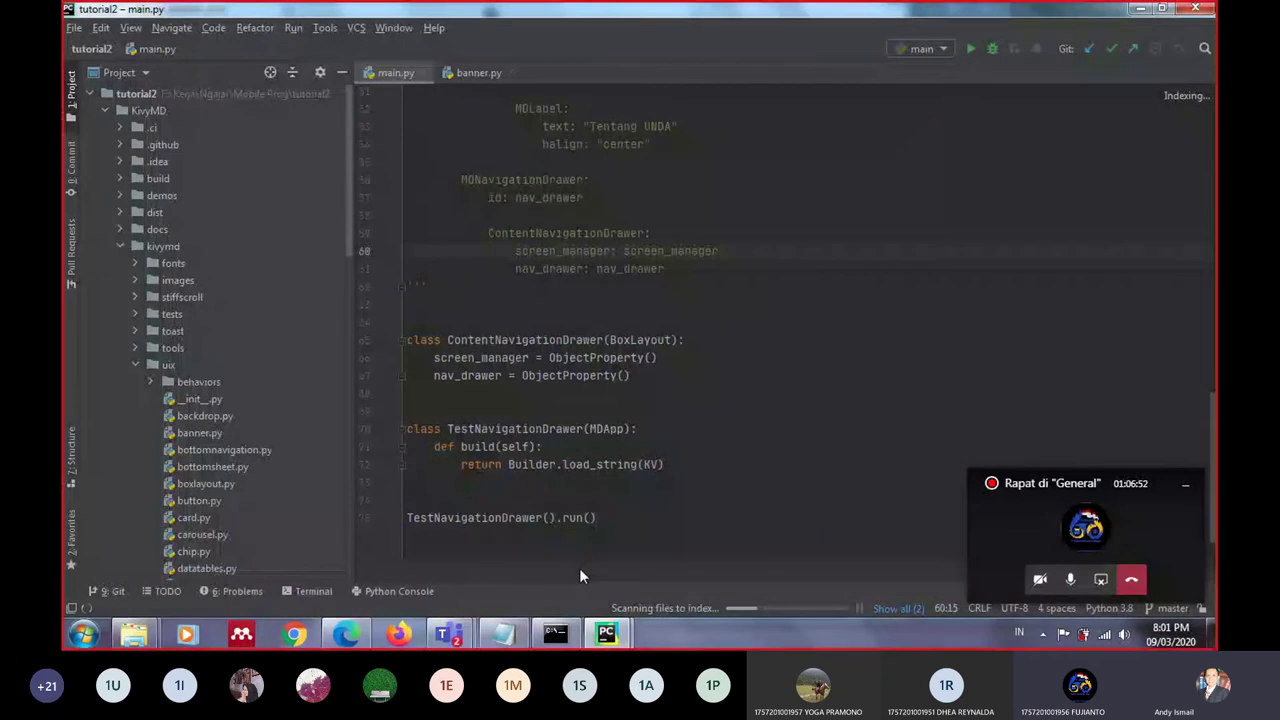
{"action": "left_click", "coordinate": [345, 634]}
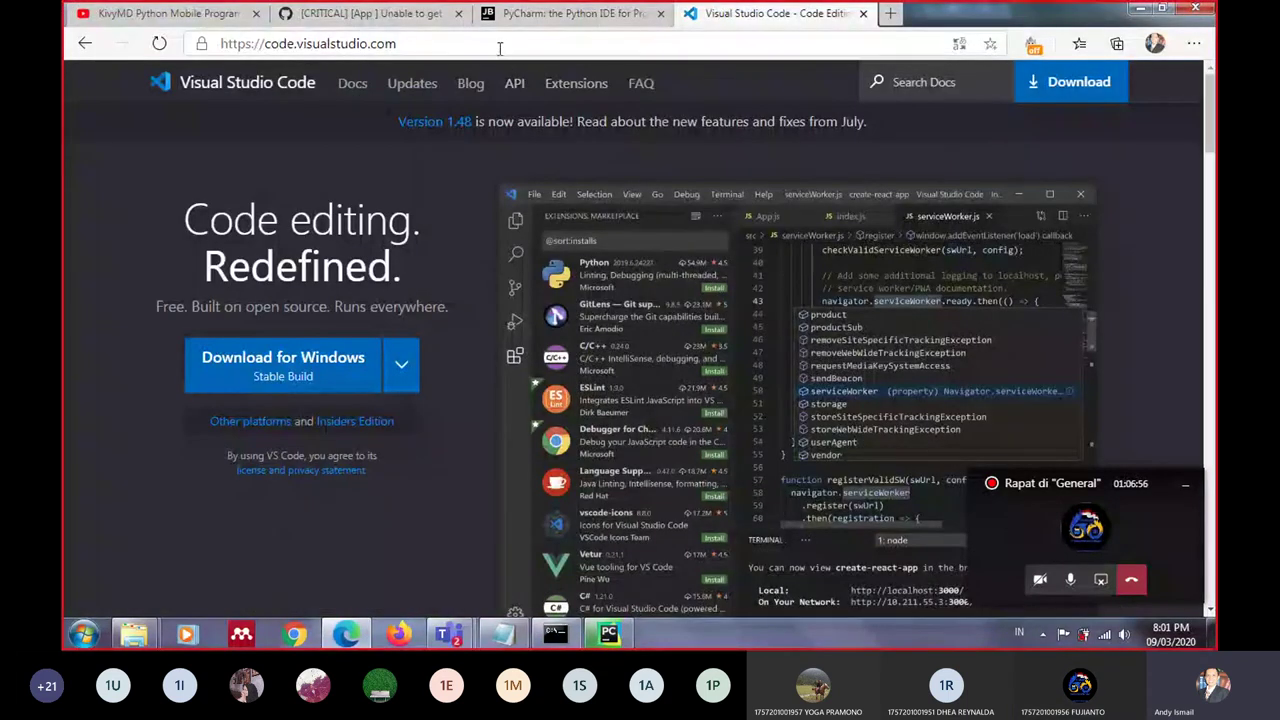
{"action": "left_click", "coordinate": [608, 634]}
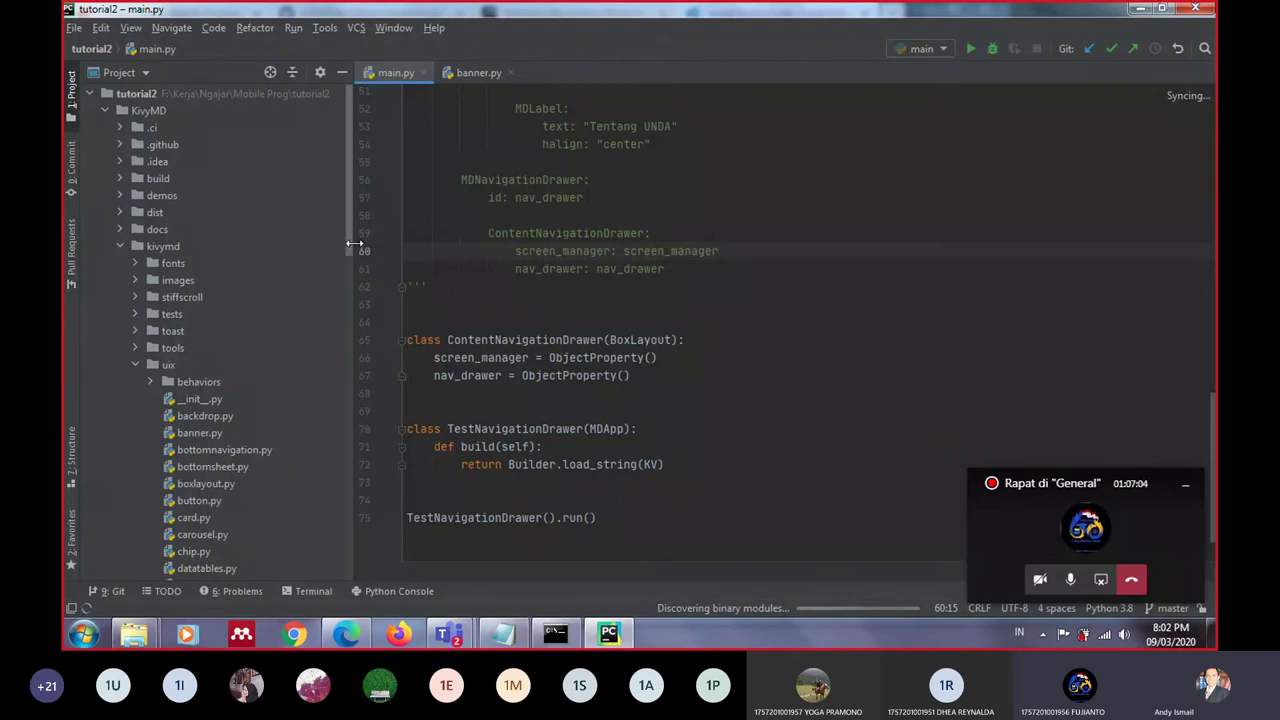
Narrow the Project panel and scroll through main.py's navigation drawer code
{"action": "left_click_drag", "start_coordinate": [352, 243], "coordinate": [326, 237]}
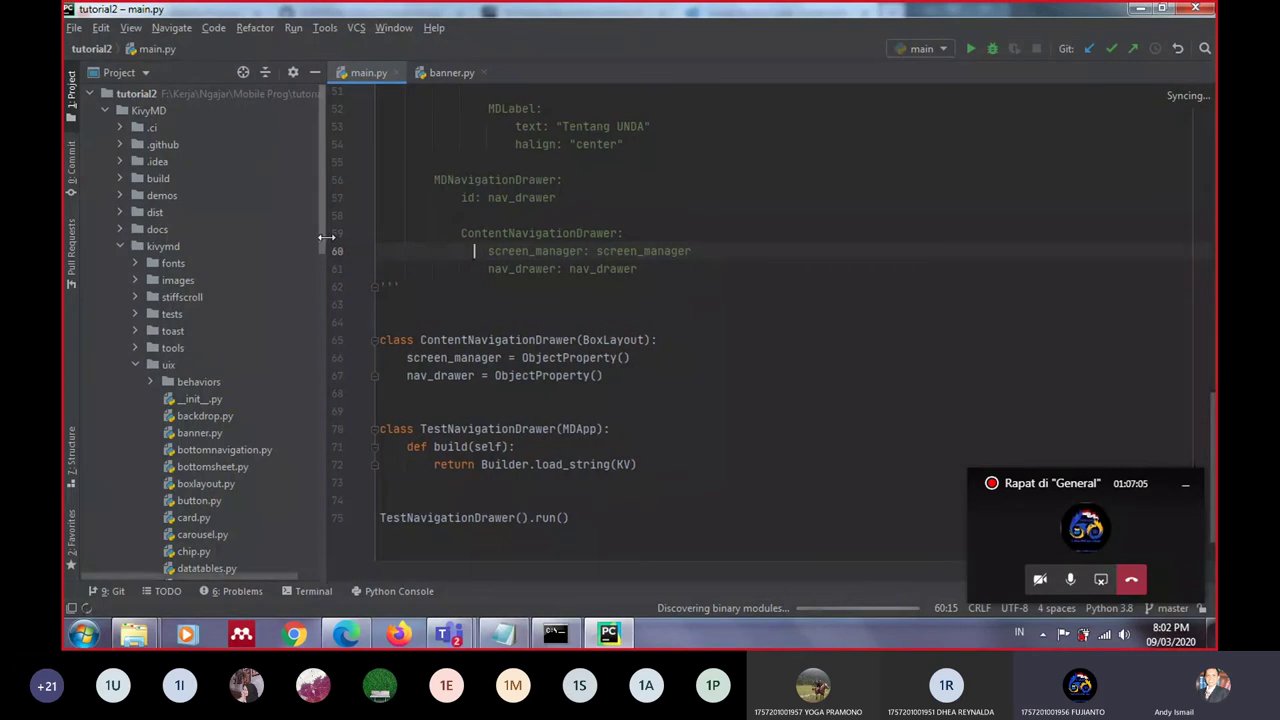
{"action": "left_click", "coordinate": [517, 300]}
{"action": "scroll", "coordinate": [517, 300], "scroll_direction": "up", "scroll_amount": 5}
{"action": "scroll", "coordinate": [517, 300], "scroll_direction": "up", "scroll_amount": 5}
{"action": "scroll", "coordinate": [517, 300], "scroll_direction": "up", "scroll_amount": 6}
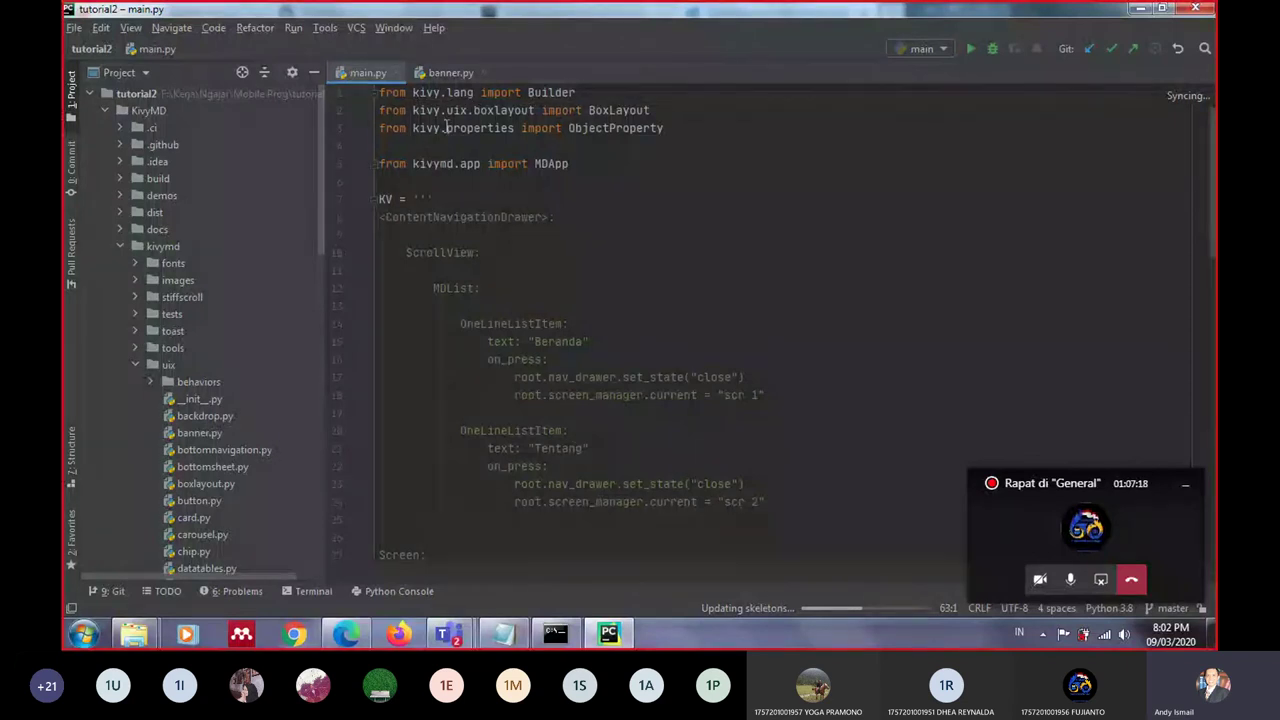
{"action": "scroll", "coordinate": [446, 130], "scroll_direction": "down", "scroll_amount": 3}
{"action": "scroll", "coordinate": [446, 132], "scroll_direction": "down", "scroll_amount": 3}
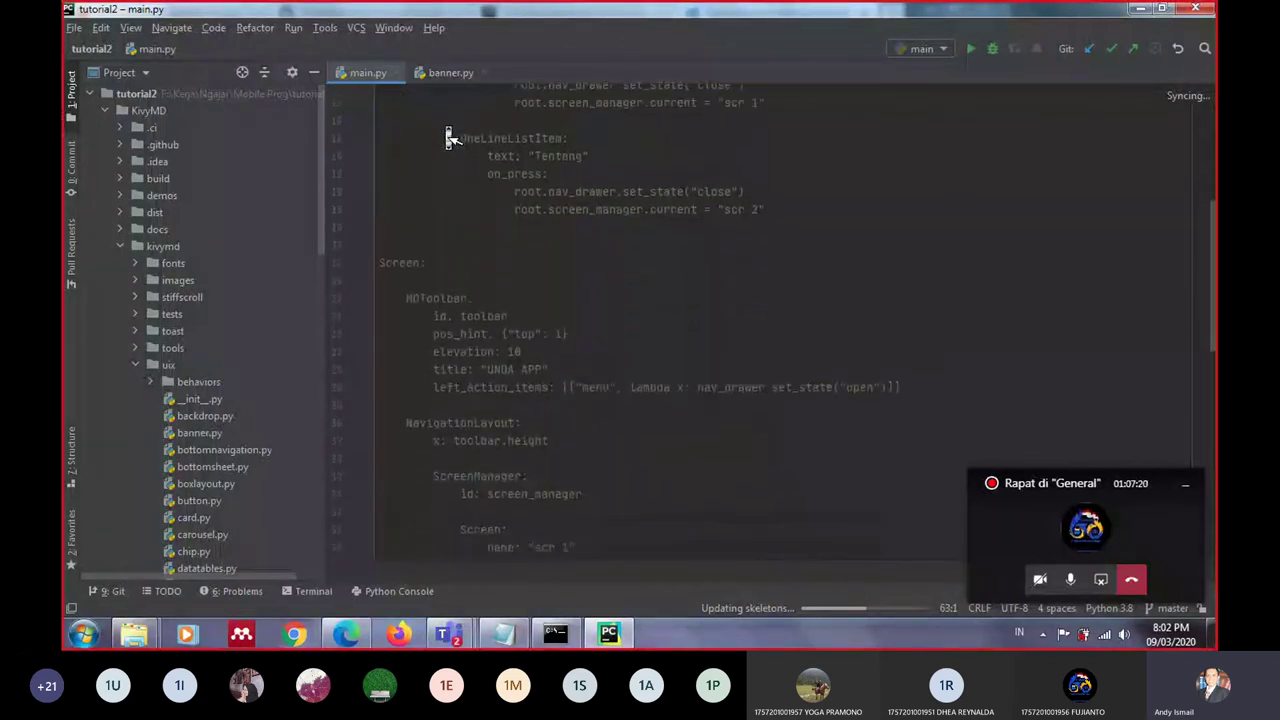
{"action": "scroll", "coordinate": [448, 135], "scroll_direction": "down", "scroll_amount": 3}
{"action": "scroll", "coordinate": [446, 136], "scroll_direction": "down", "scroll_amount": 3}
{"action": "scroll", "coordinate": [444, 134], "scroll_direction": "down", "scroll_amount": 5}
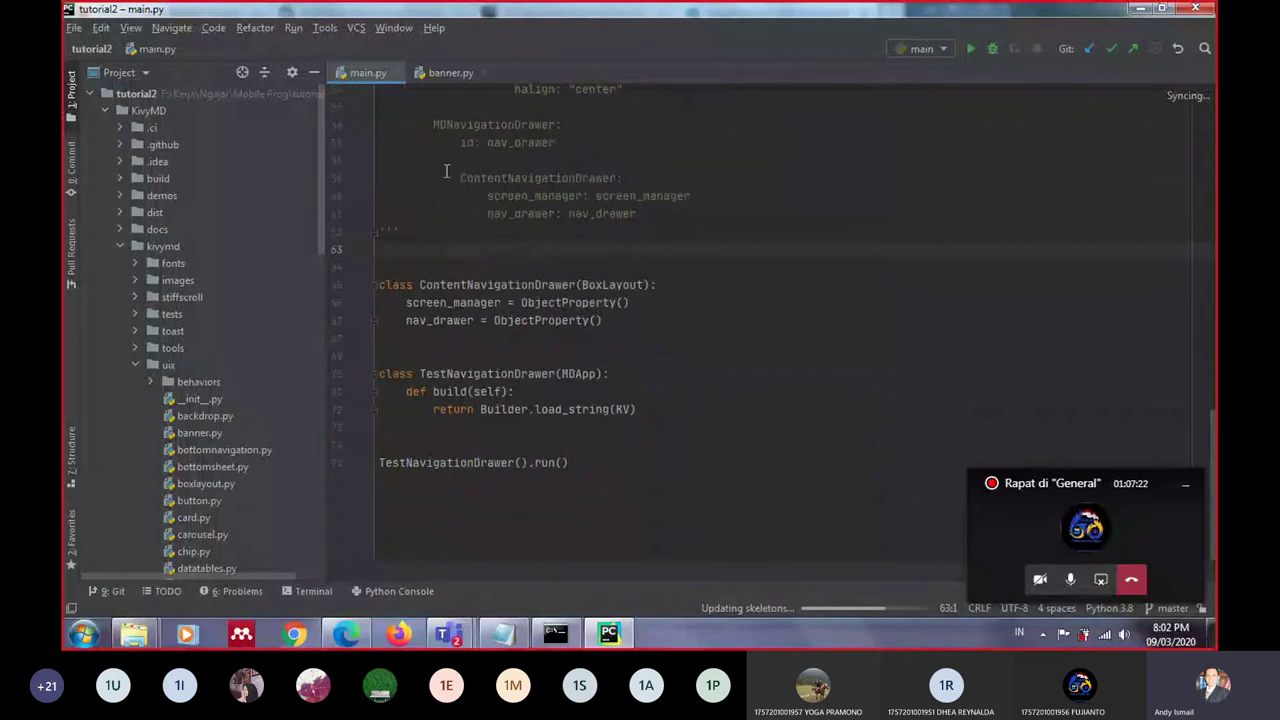
Check the TestNavigationDrawer run call, then close the banner.py tab
{"action": "left_click", "coordinate": [486, 462]}
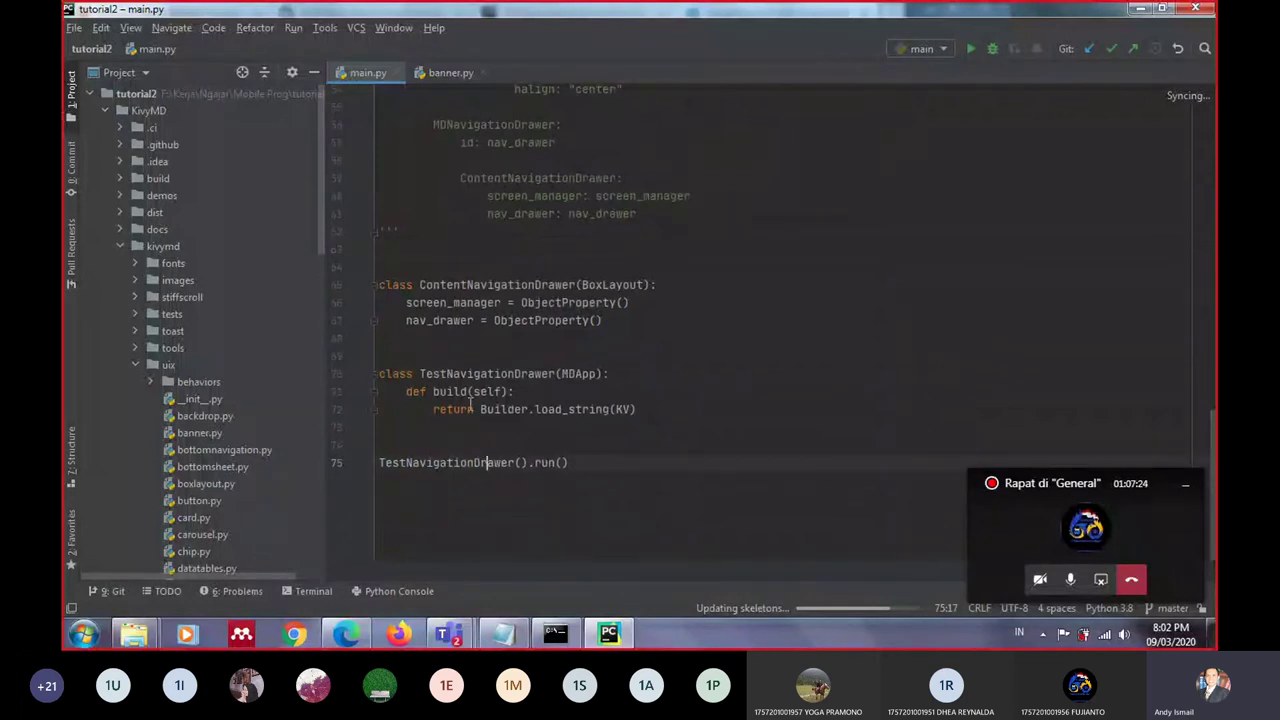
{"action": "scroll", "coordinate": [434, 334], "scroll_direction": "up", "scroll_amount": 15}
{"action": "scroll", "coordinate": [434, 334], "scroll_direction": "down", "scroll_amount": 15}
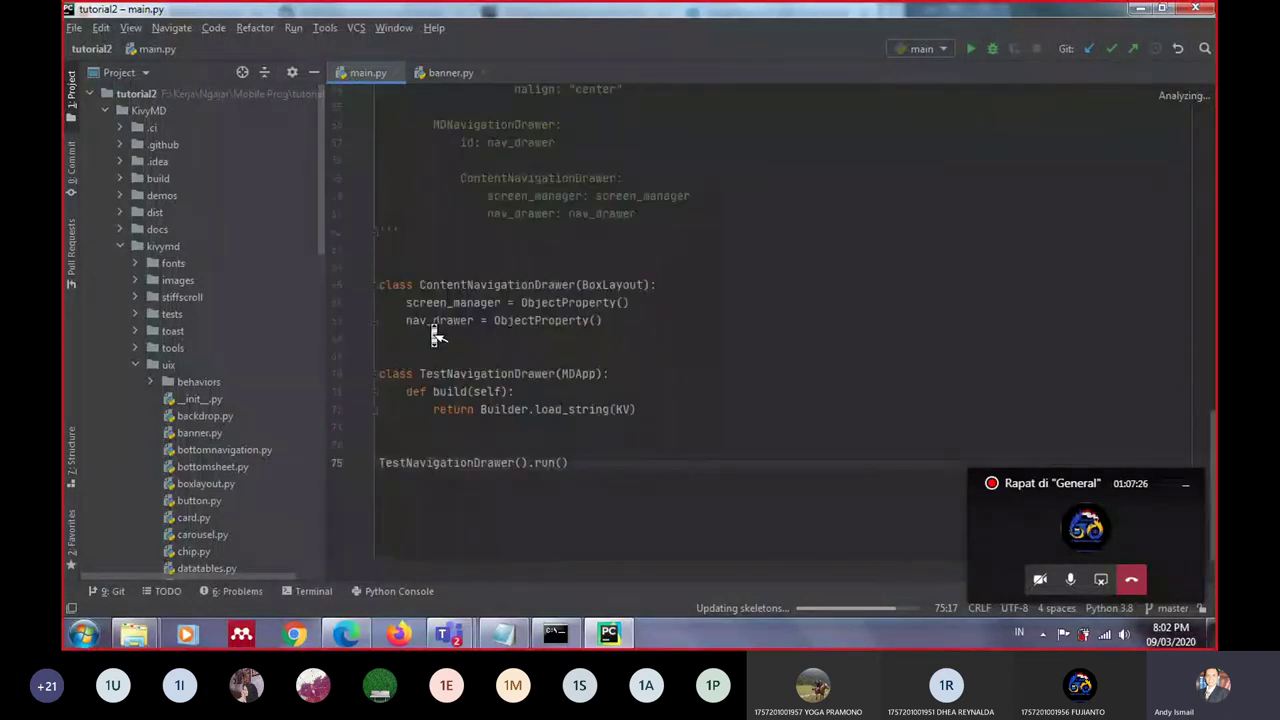
{"action": "scroll", "coordinate": [434, 336], "scroll_direction": "up", "scroll_amount": 1}
{"action": "scroll", "coordinate": [432, 336], "scroll_direction": "up", "scroll_amount": 10}
{"action": "scroll", "coordinate": [432, 336], "scroll_direction": "up", "scroll_amount": 2}
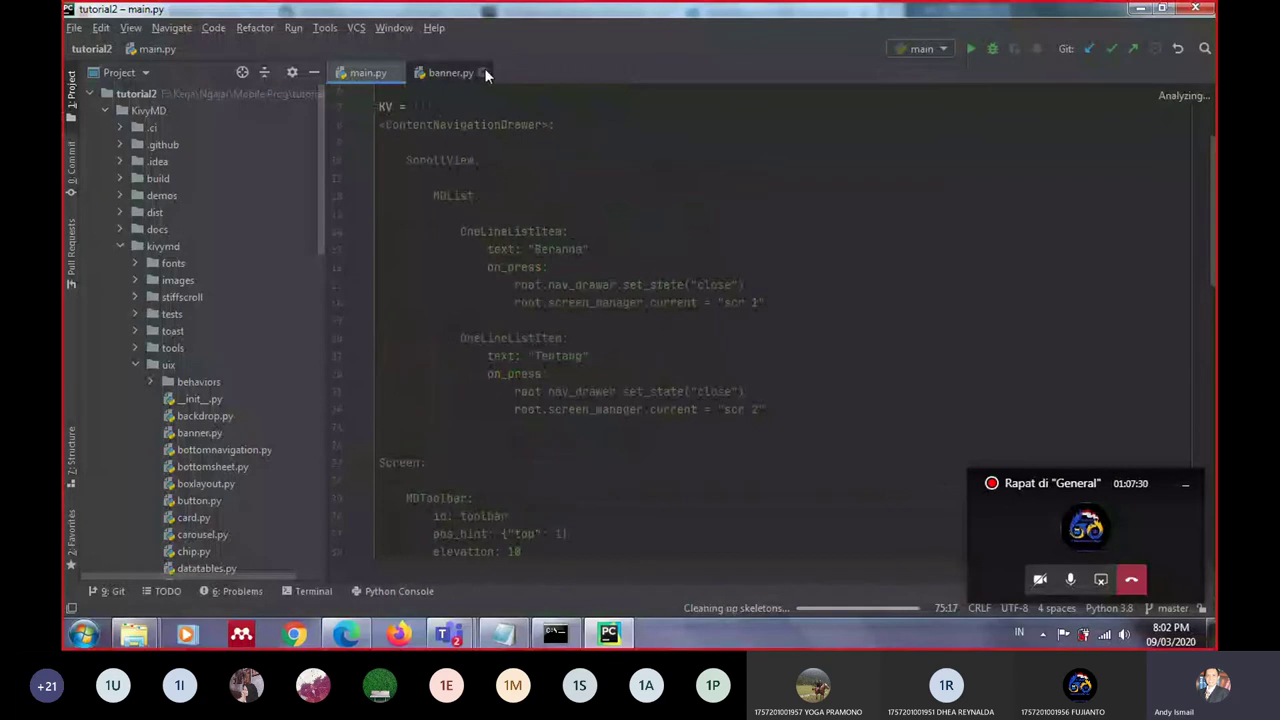
{"action": "left_click", "coordinate": [500, 231]}
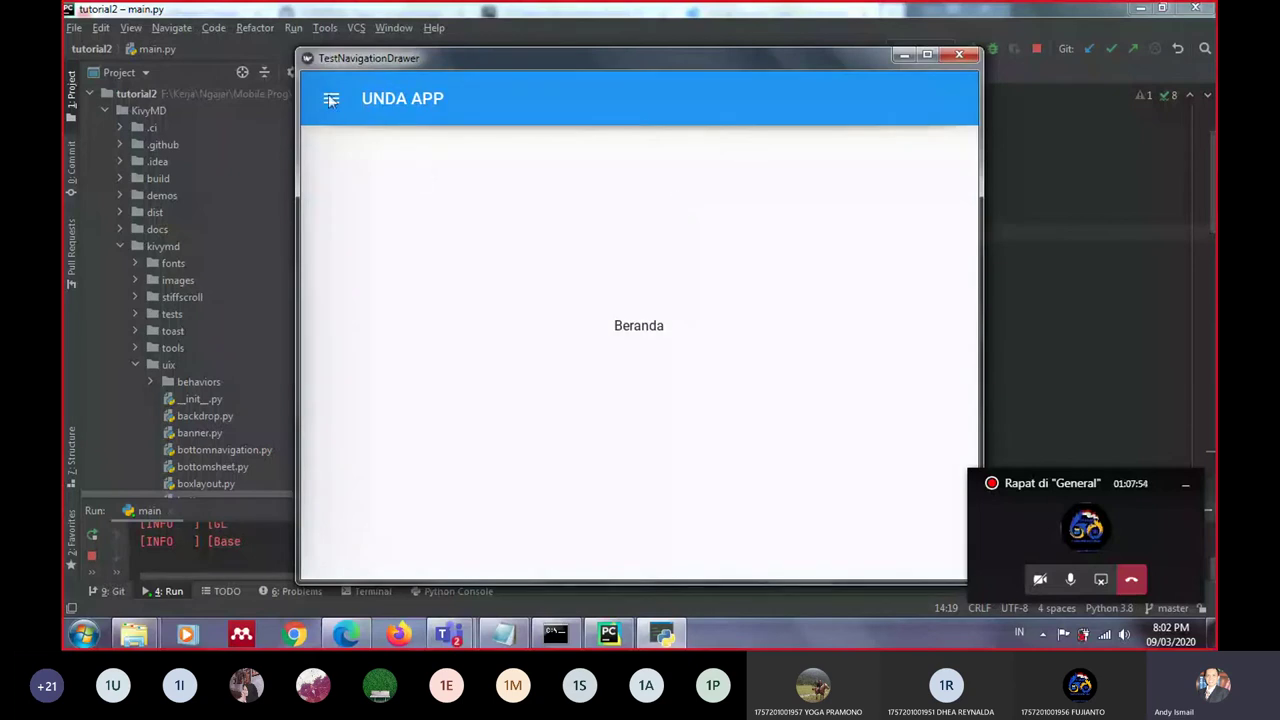
Toggle the app's navigation drawer and switch between the Tentang and Beranda screens
{"action": "left_click", "coordinate": [331, 100]}
{"action": "left_click", "coordinate": [328, 100]}
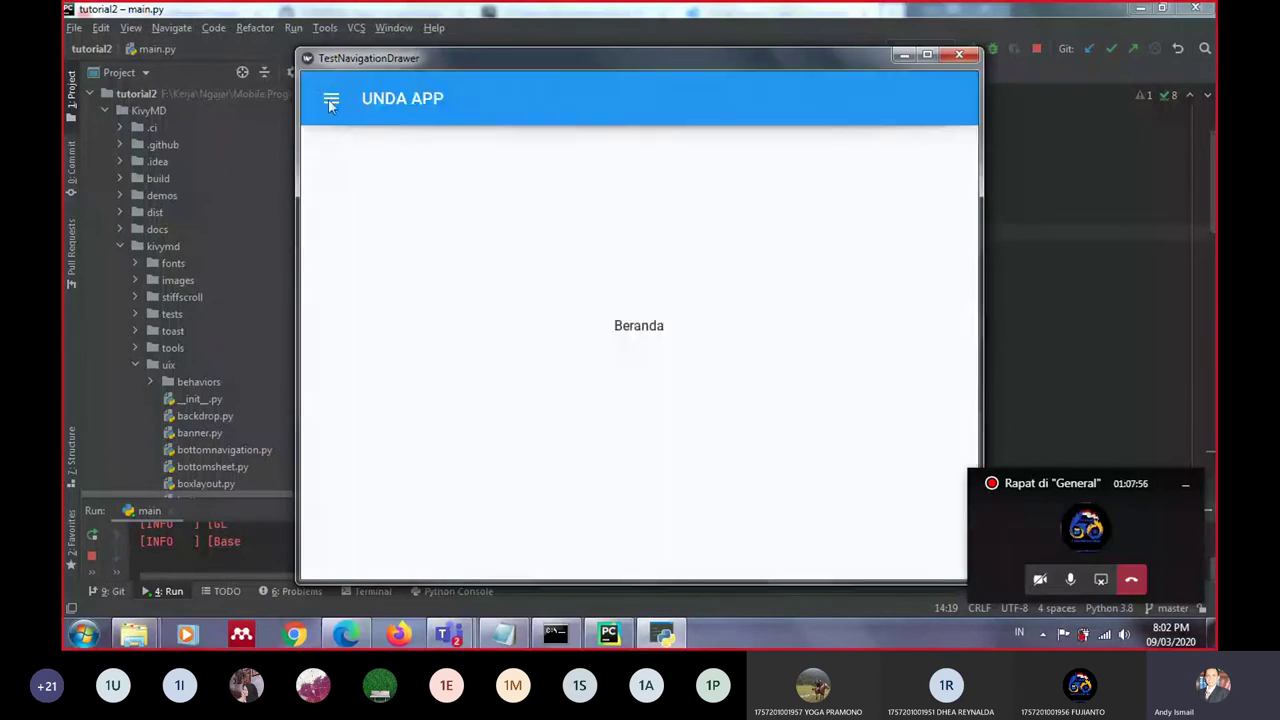
{"action": "left_click", "coordinate": [331, 98]}
{"action": "left_click", "coordinate": [341, 140]}
{"action": "left_click", "coordinate": [331, 99]}
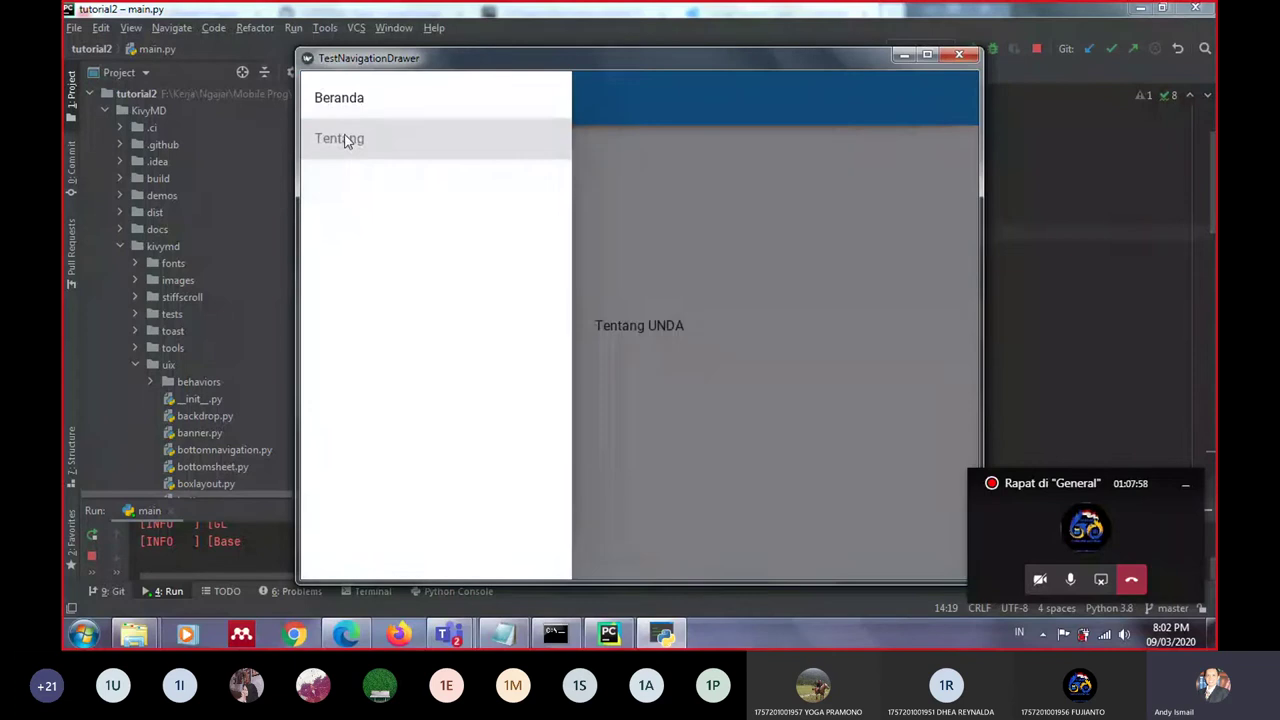
{"action": "left_click", "coordinate": [339, 108]}
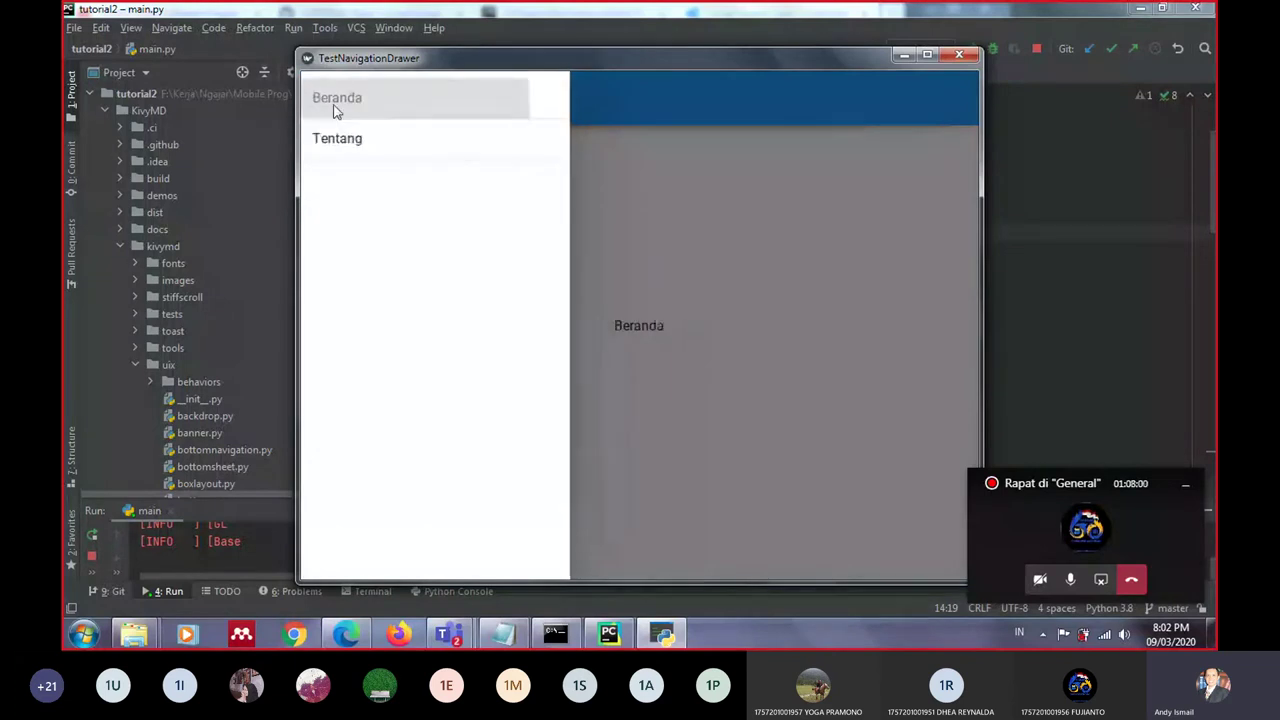
{"action": "left_click", "coordinate": [350, 138]}
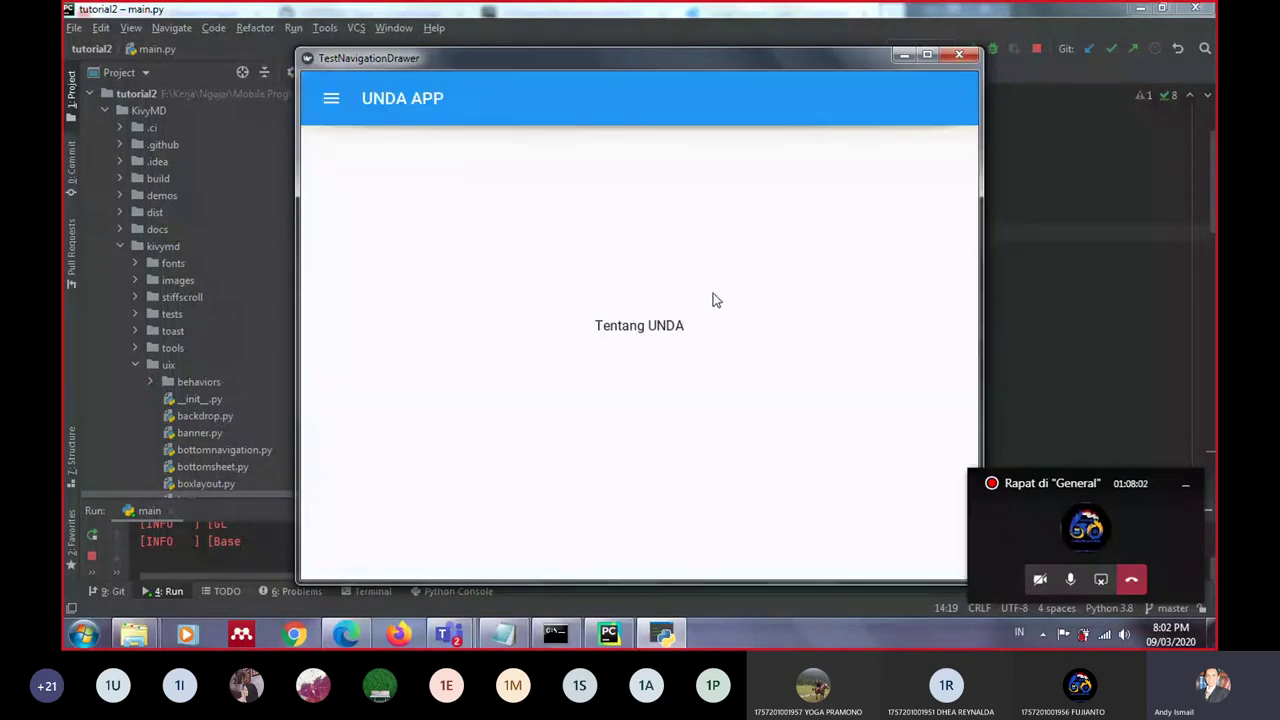
End on the Tentang UNDA screen, then bring the Visual Studio Code browser page forward
{"action": "left_click", "coordinate": [325, 100]}
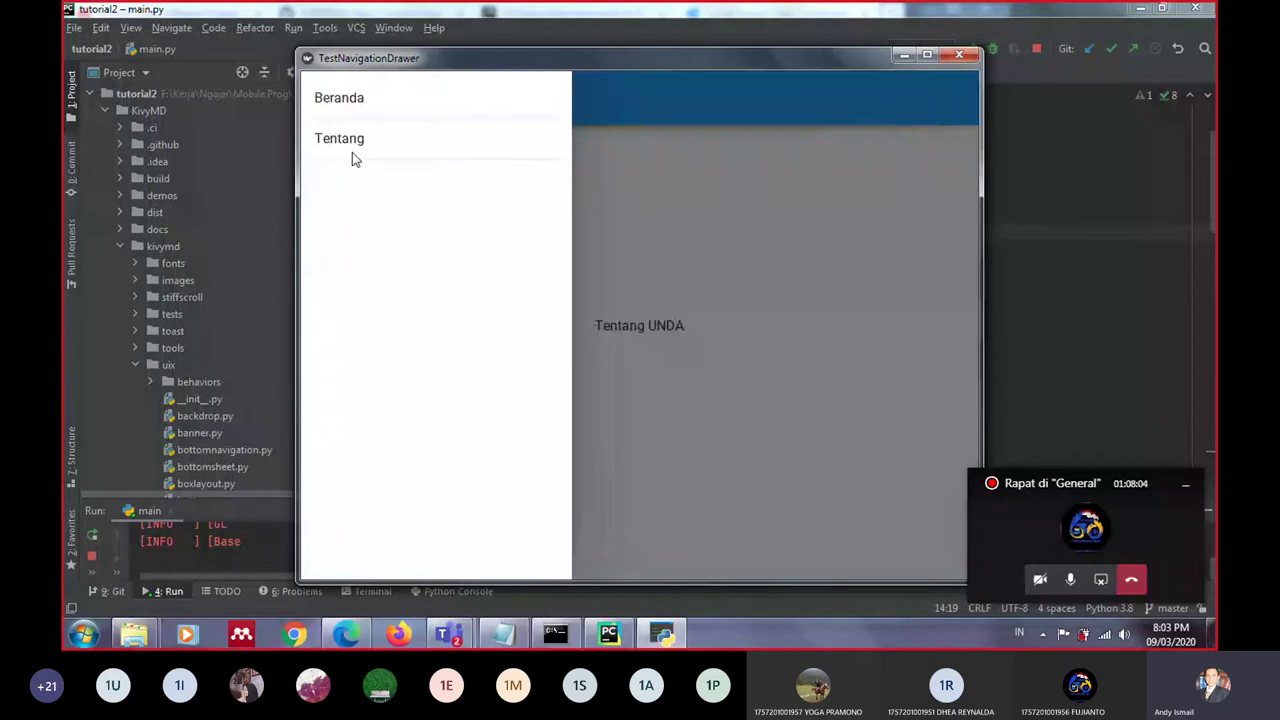
{"action": "left_click", "coordinate": [352, 152]}
{"action": "left_click", "coordinate": [331, 99]}
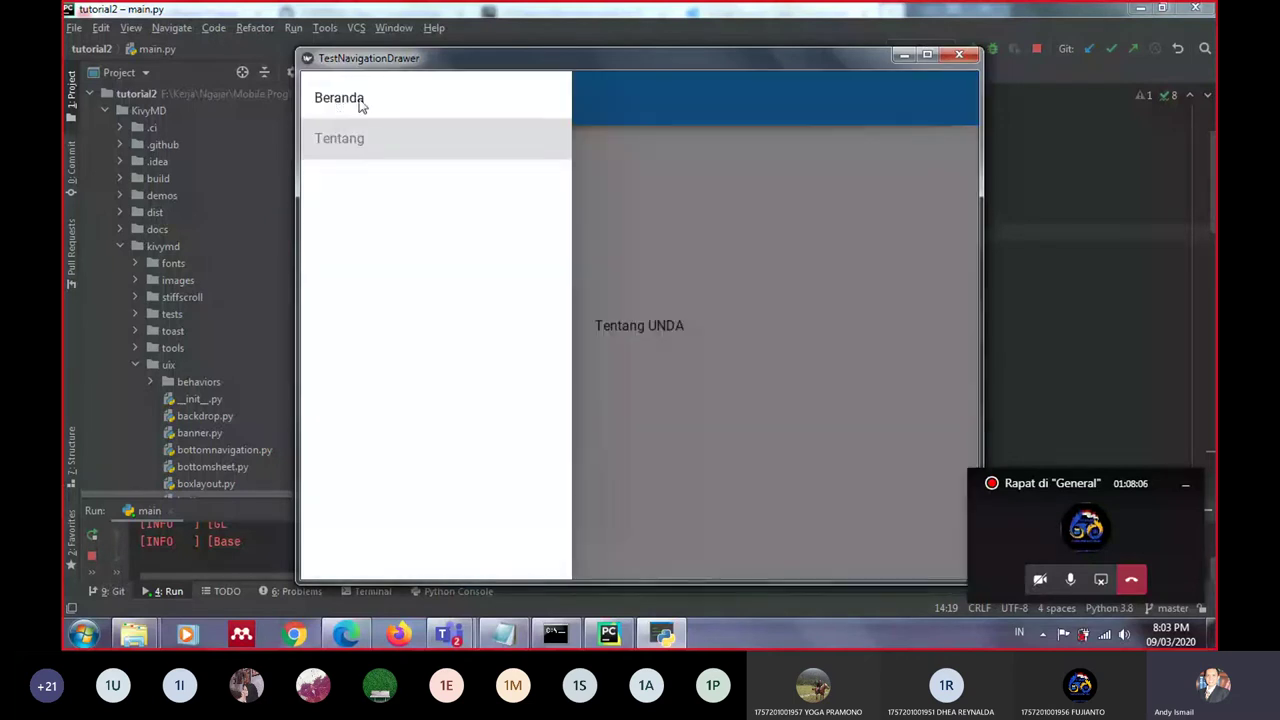
{"action": "left_click", "coordinate": [358, 98]}
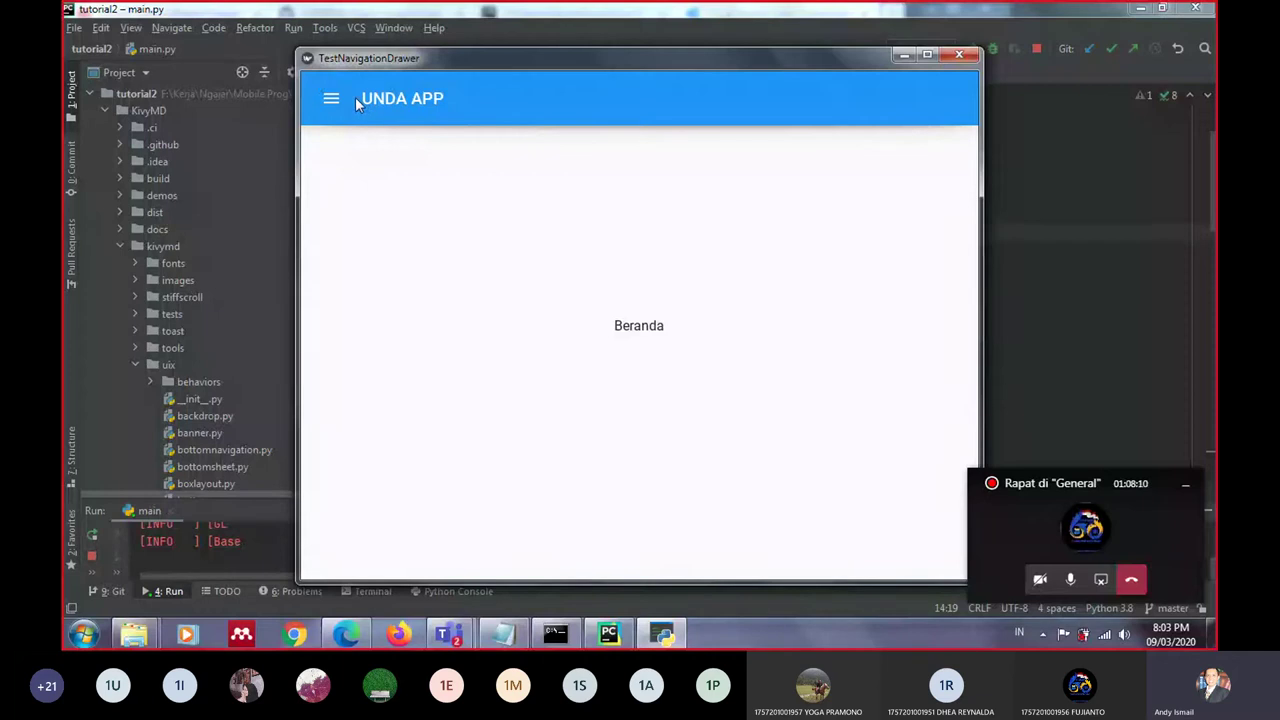
{"action": "left_click", "coordinate": [333, 101]}
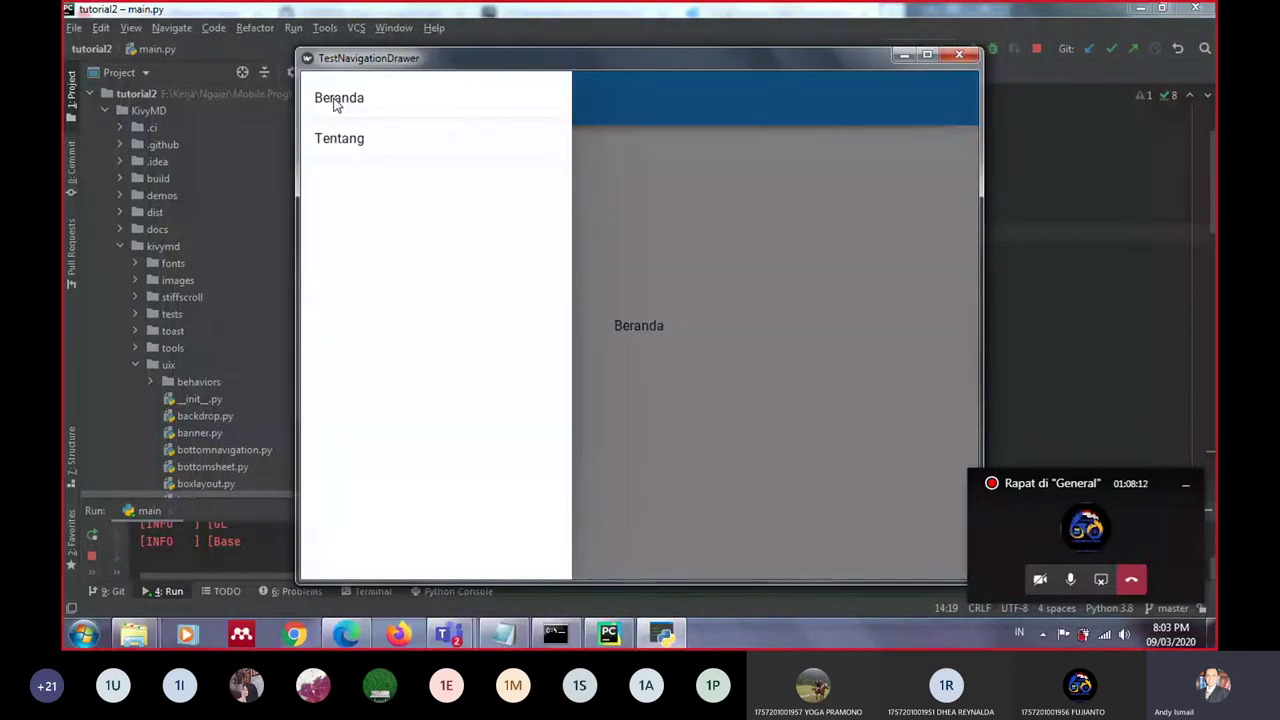
{"action": "left_click", "coordinate": [340, 138]}
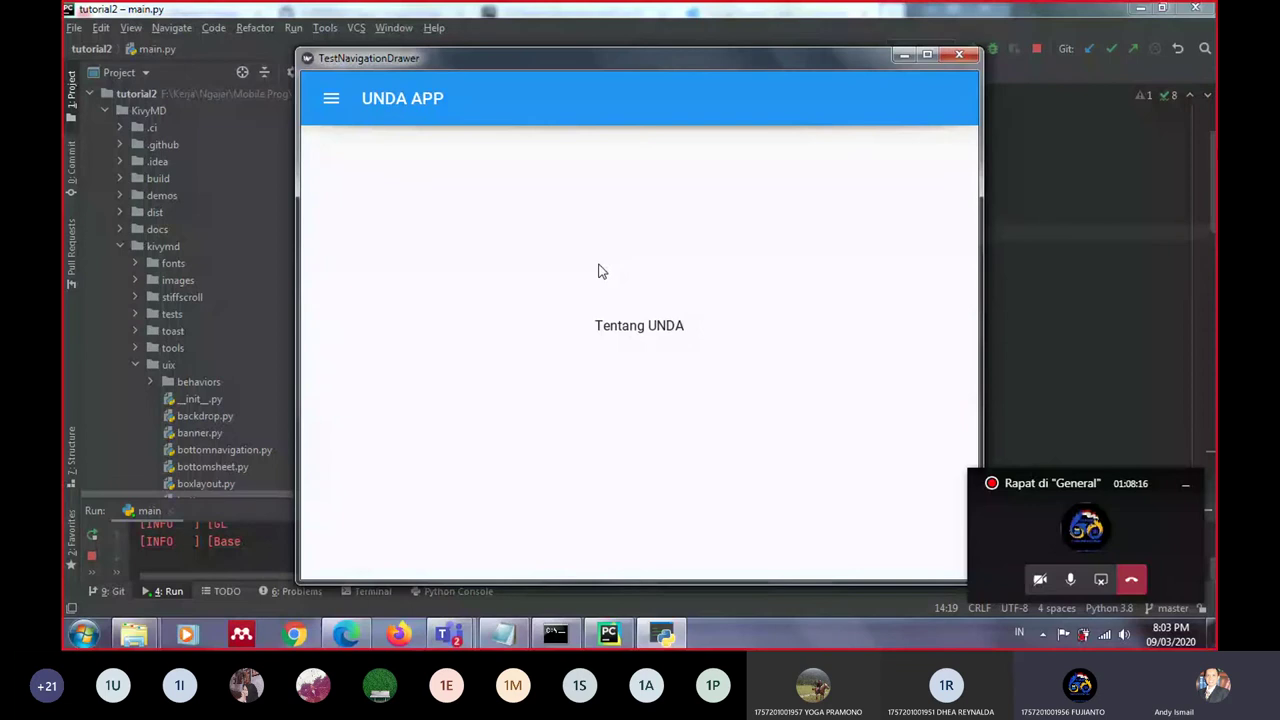
{"action": "left_click", "coordinate": [352, 640]}
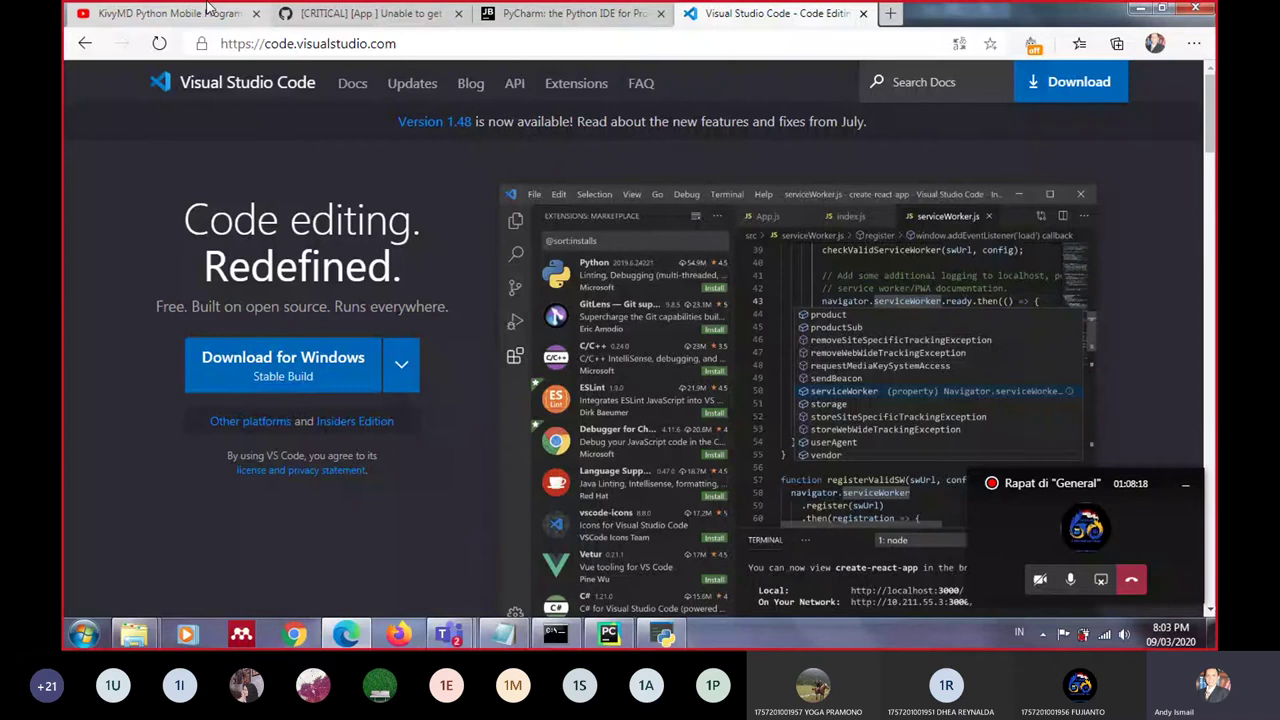
Open the 'KivyMD Troubleshoot' video from the uploader's YouTube channel page
{"action": "left_click", "coordinate": [207, 10]}
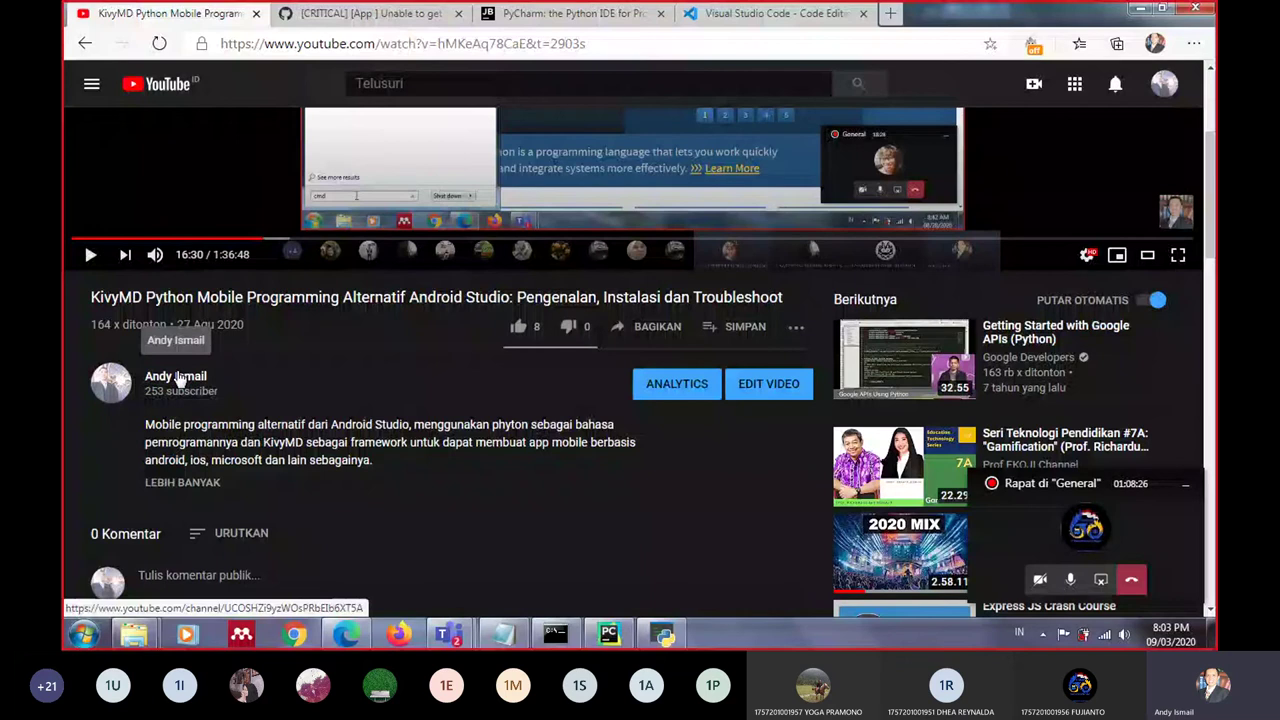
{"action": "left_click", "coordinate": [180, 378]}
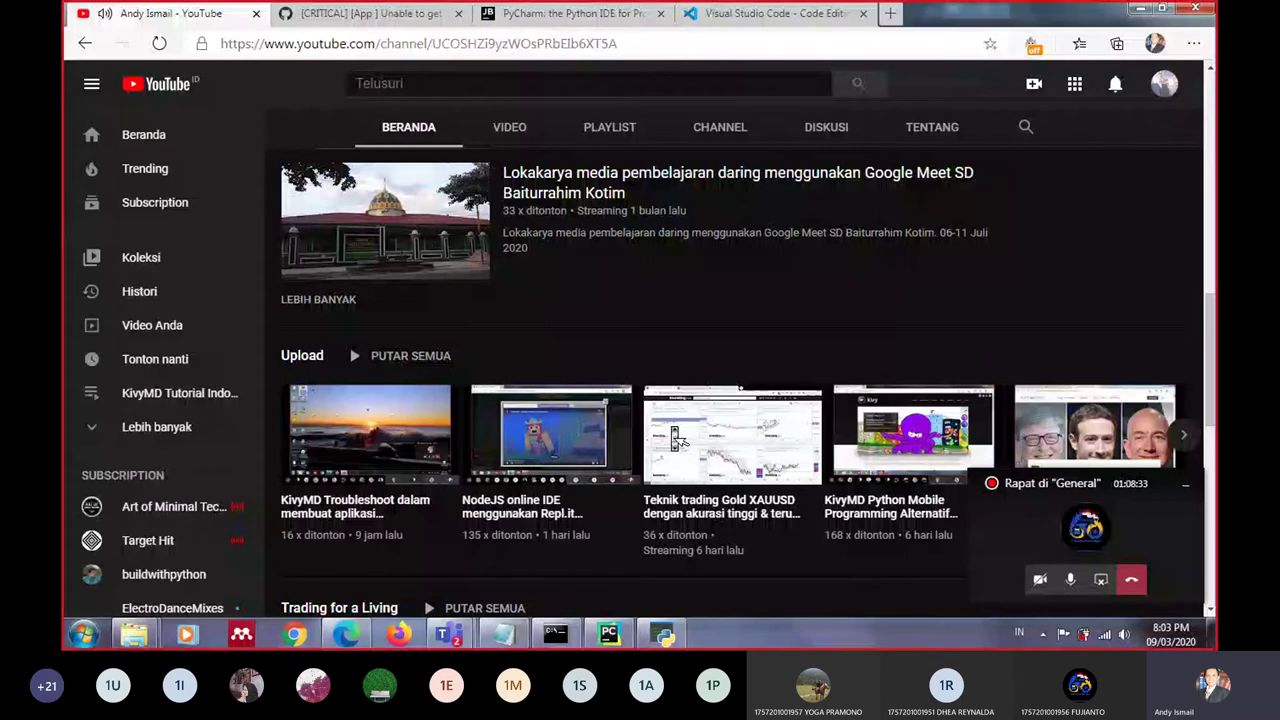
{"action": "scroll", "coordinate": [486, 414], "scroll_direction": "down", "scroll_amount": 2}
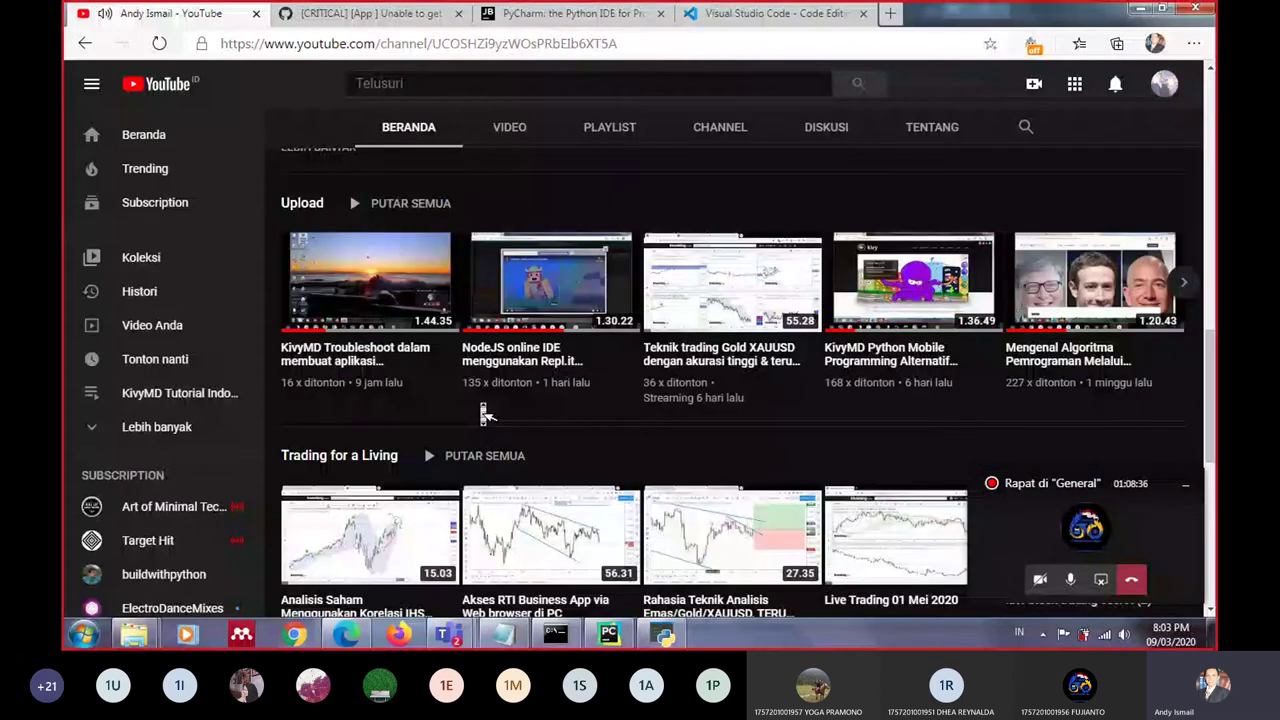
{"action": "left_click", "coordinate": [340, 357]}
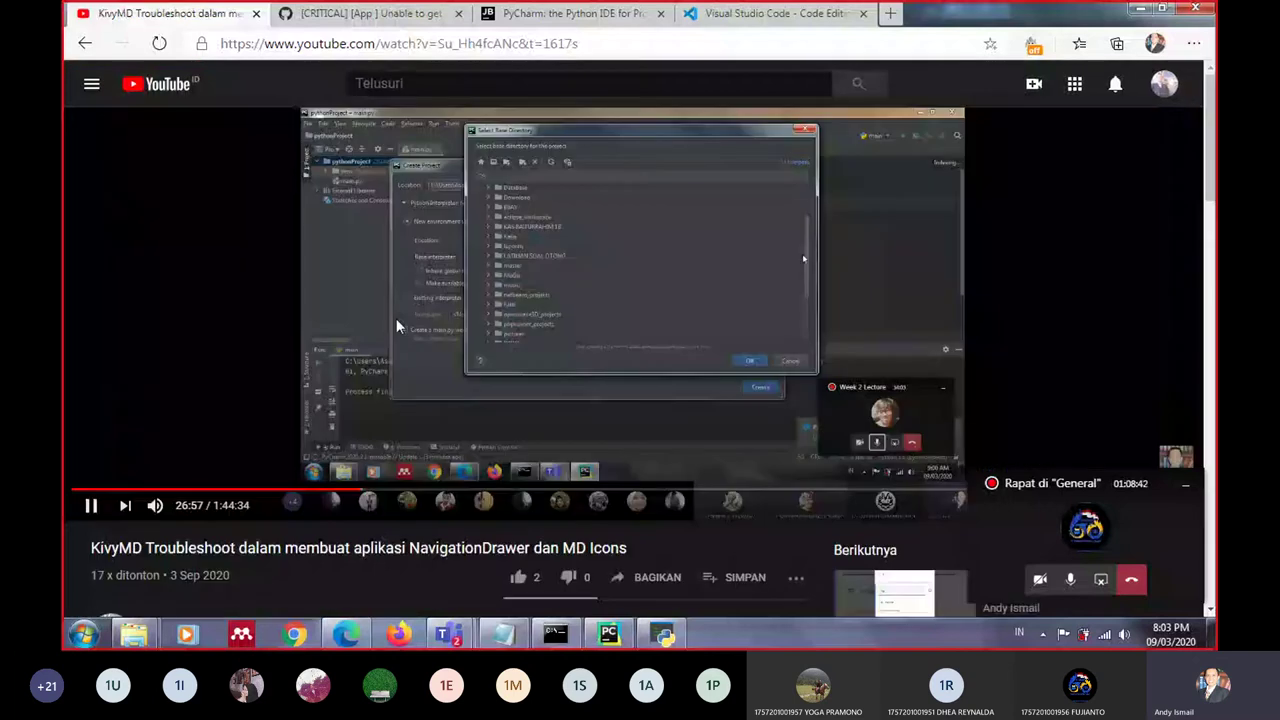
Skip the video ahead through 1:28:37 and 1:32:20, pausing at 1:37:20 on the Navigation Drawer docs
{"action": "left_click", "coordinate": [396, 325]}
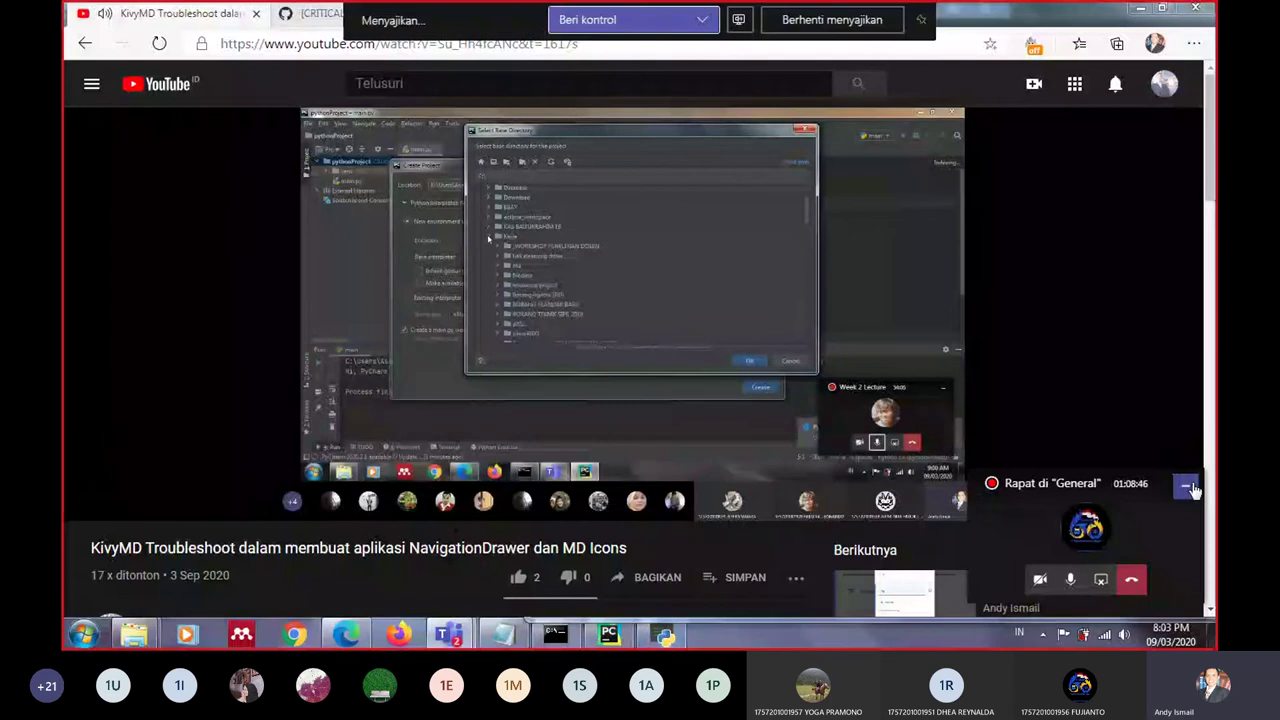
{"action": "left_click", "coordinate": [1022, 490]}
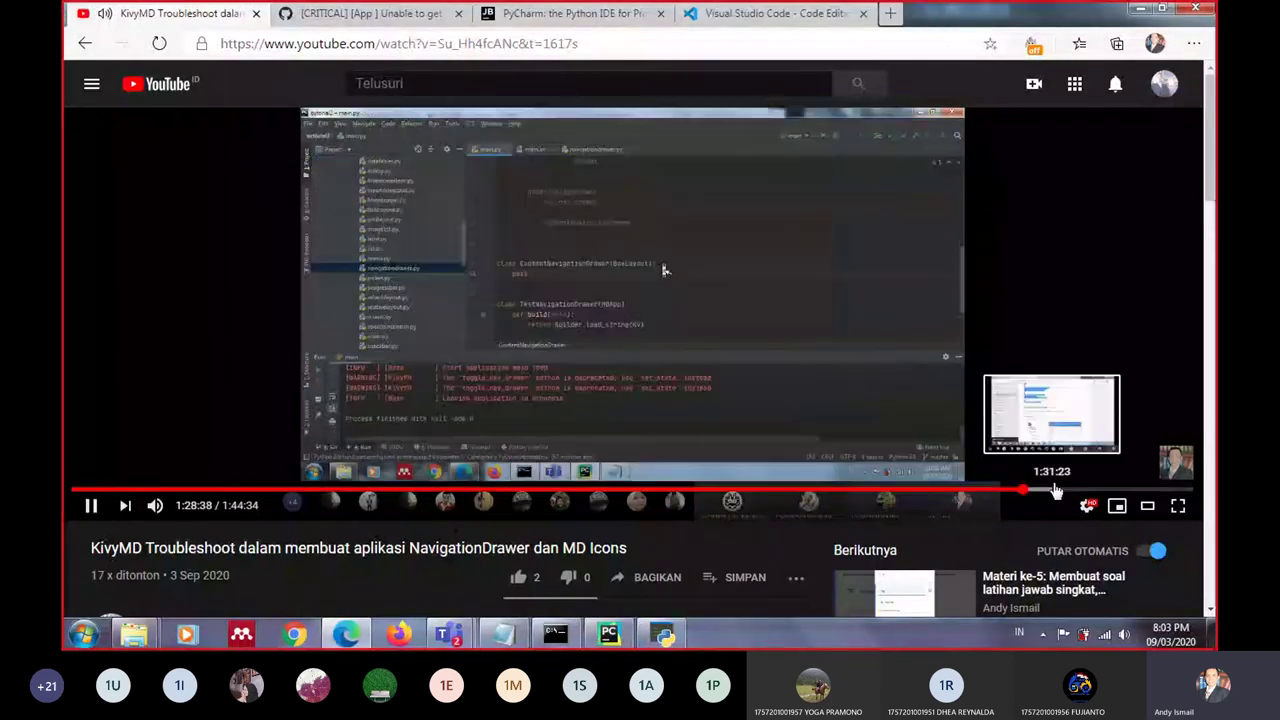
{"action": "left_click", "coordinate": [1063, 491]}
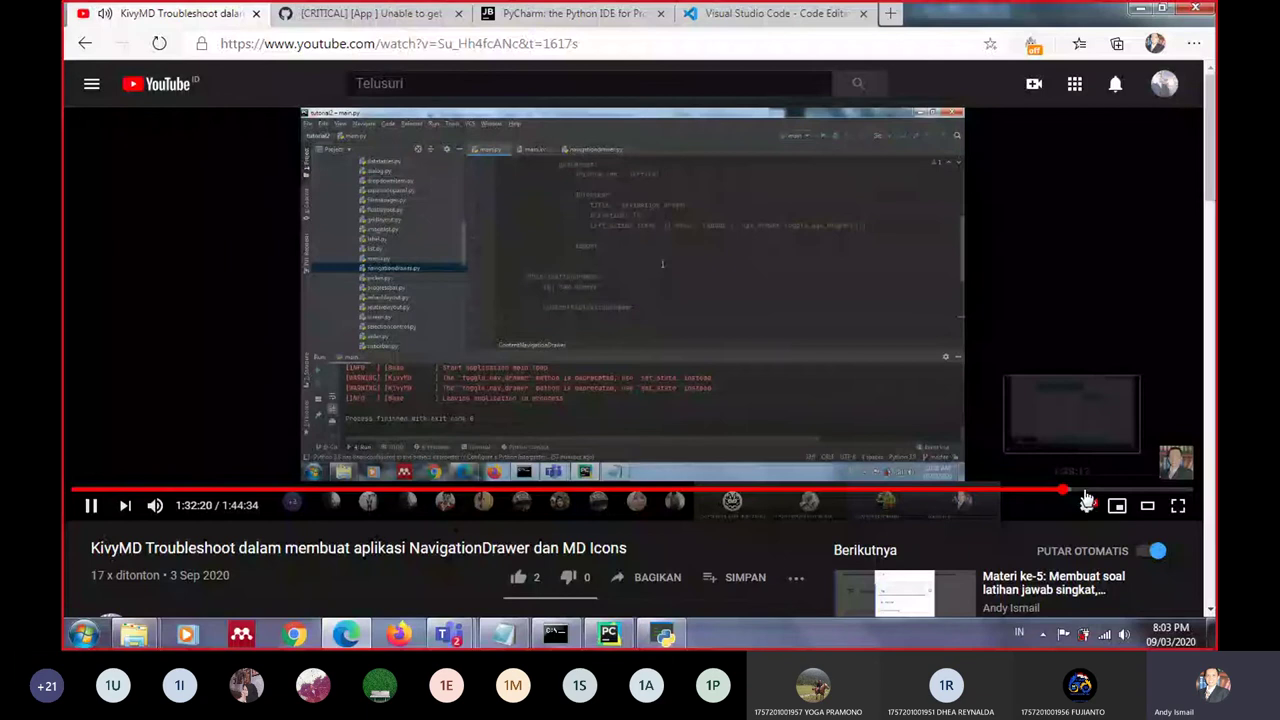
{"action": "left_click", "coordinate": [1098, 491]}
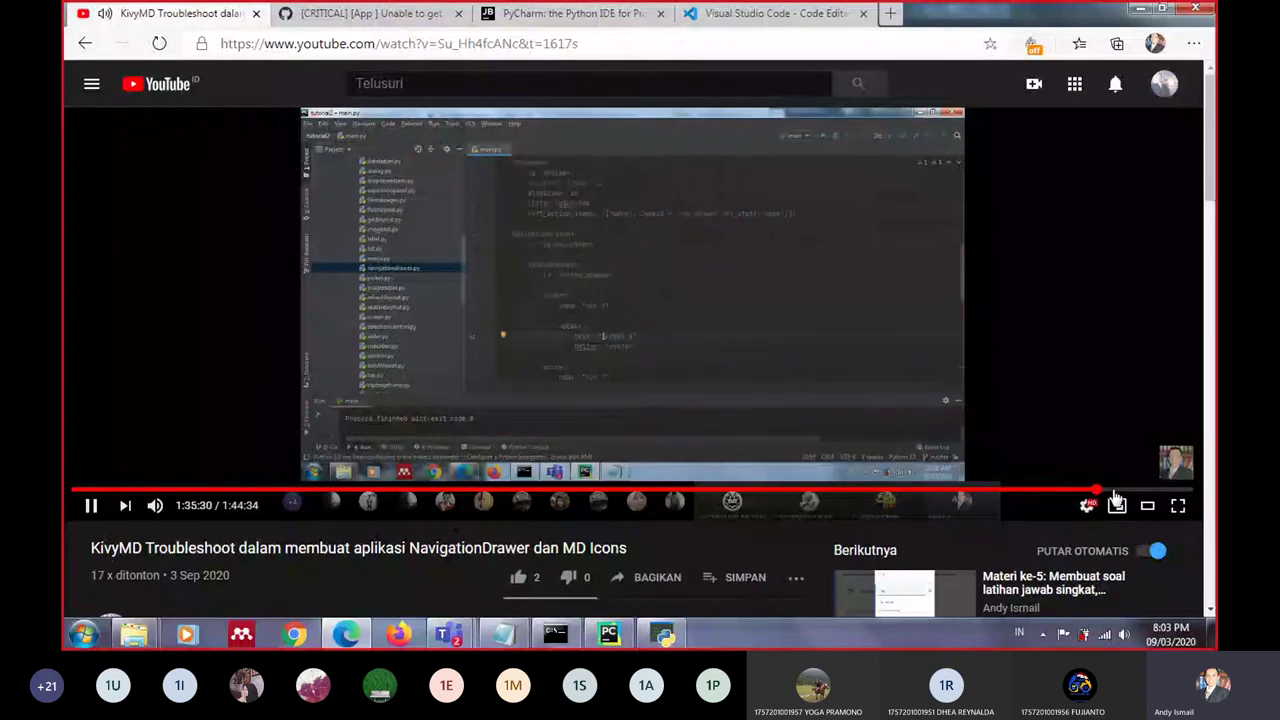
{"action": "left_click", "coordinate": [1115, 491]}
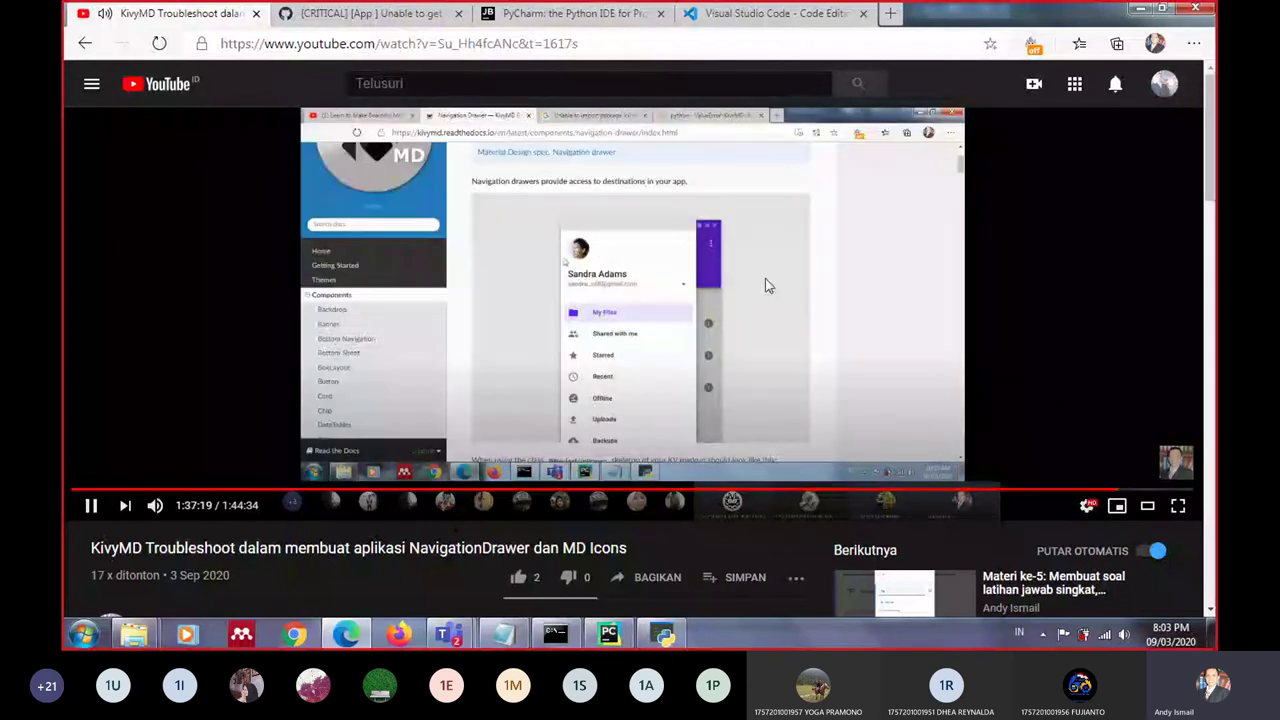
{"action": "left_click", "coordinate": [765, 279]}
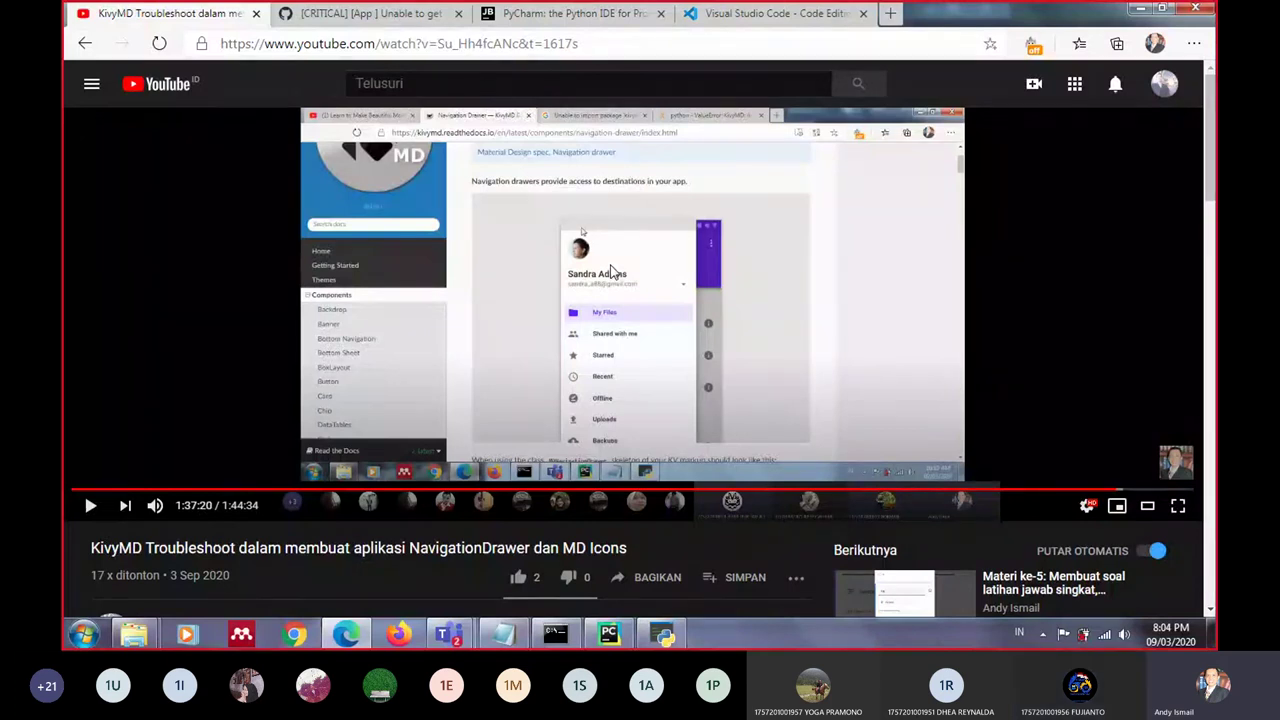
{"action": "left_click", "coordinate": [430, 14]}
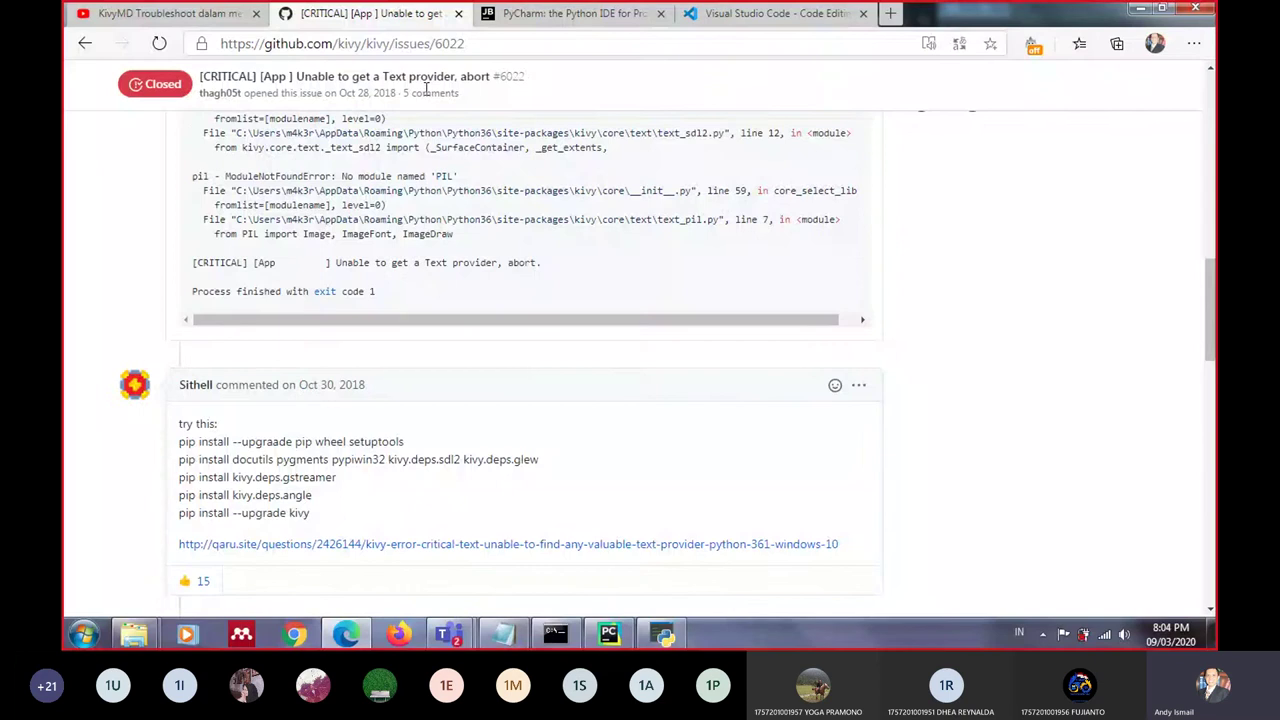
{"action": "scroll", "coordinate": [460, 252], "scroll_direction": "up", "scroll_amount": 3}
{"action": "scroll", "coordinate": [460, 252], "scroll_direction": "up", "scroll_amount": 10}
{"action": "scroll", "coordinate": [463, 253], "scroll_direction": "down", "scroll_amount": 3}
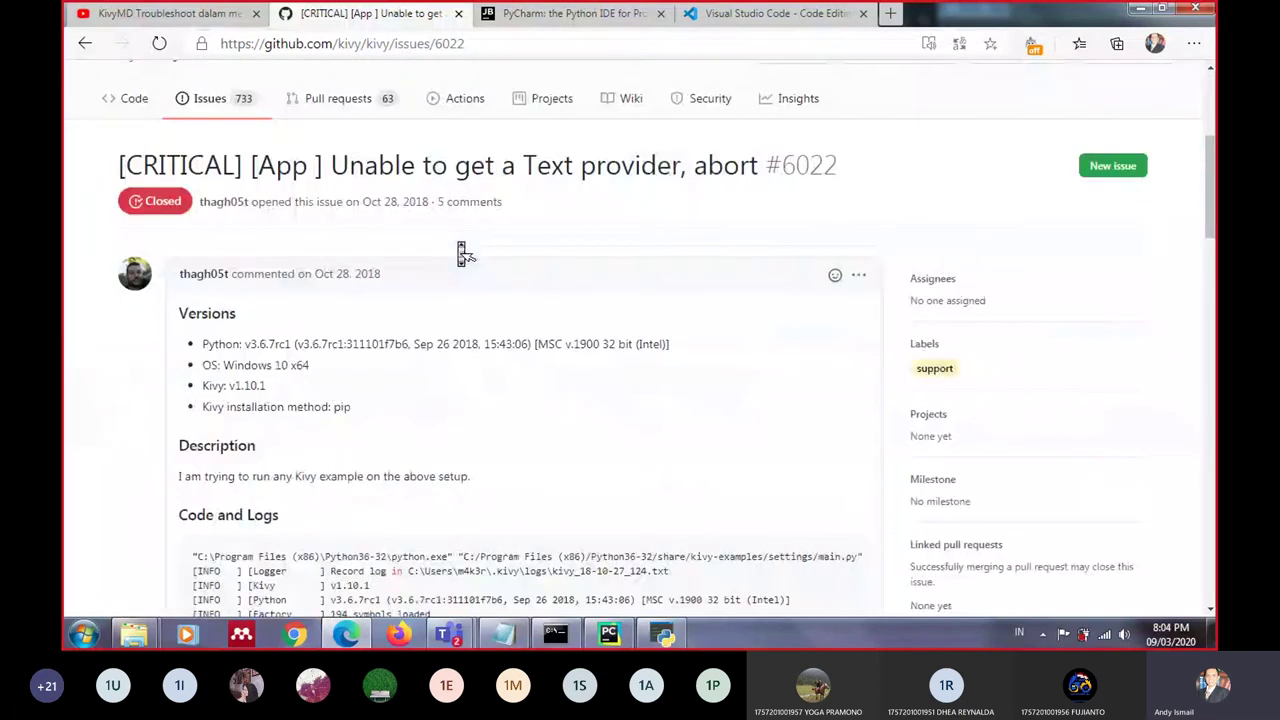
{"action": "scroll", "coordinate": [462, 252], "scroll_direction": "up", "scroll_amount": 3}
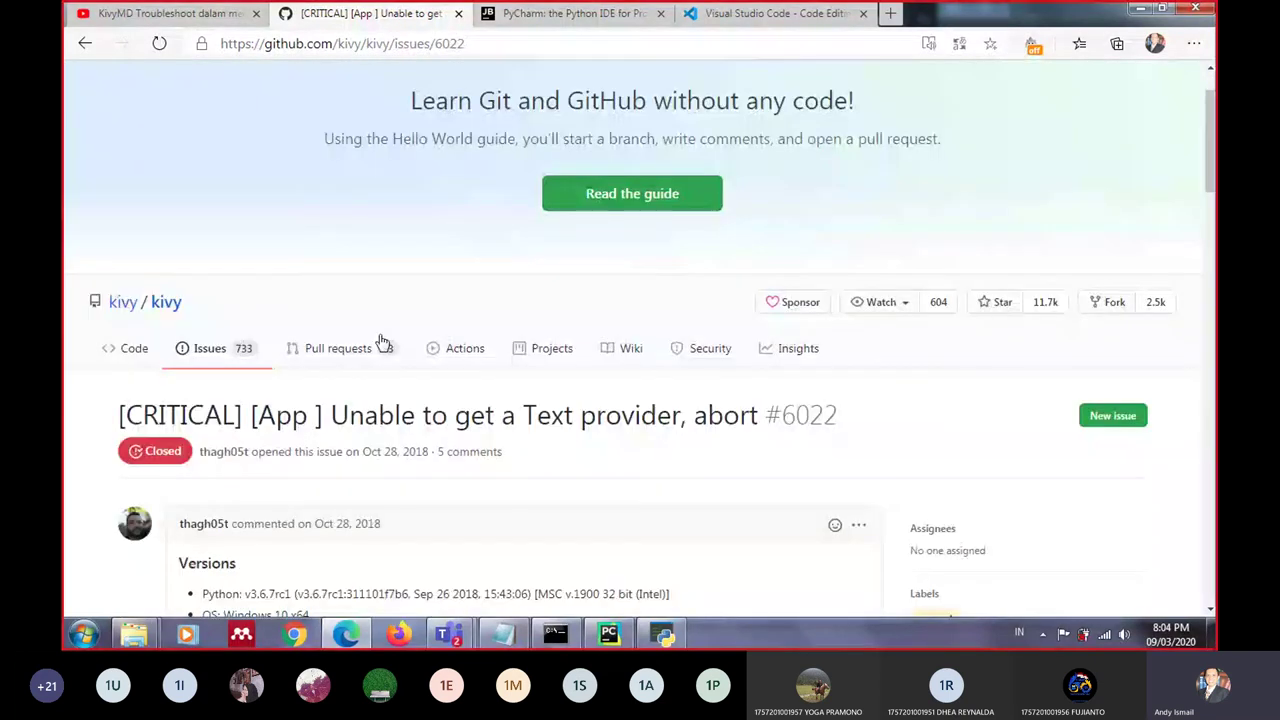
{"action": "left_click_drag", "start_coordinate": [760, 415], "coordinate": [127, 418]}
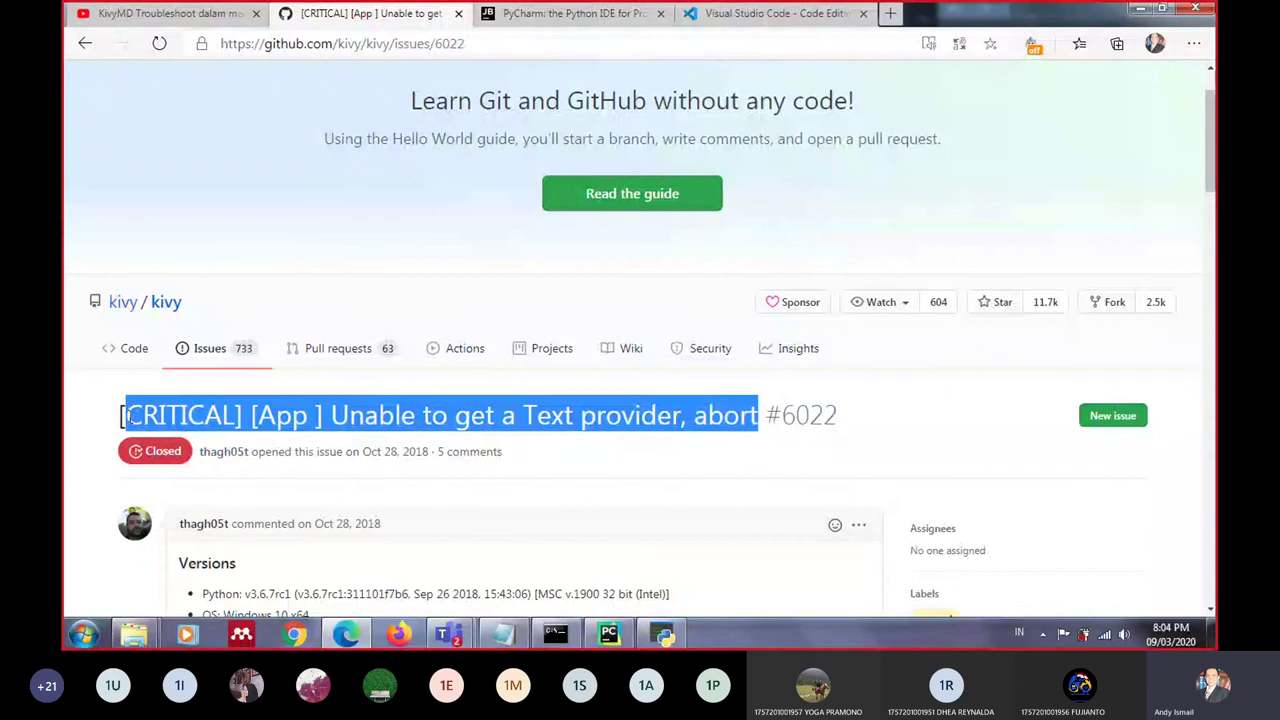
{"action": "left_click", "coordinate": [119, 416]}
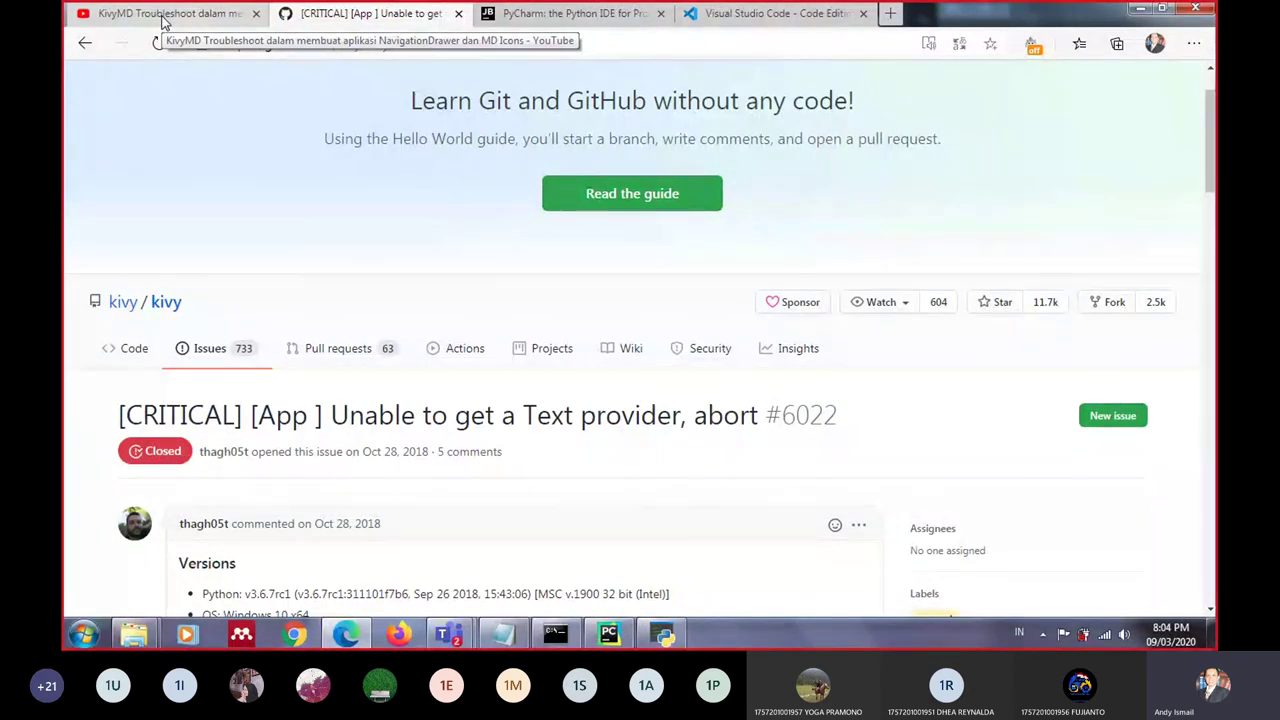
{"action": "left_click", "coordinate": [163, 20]}
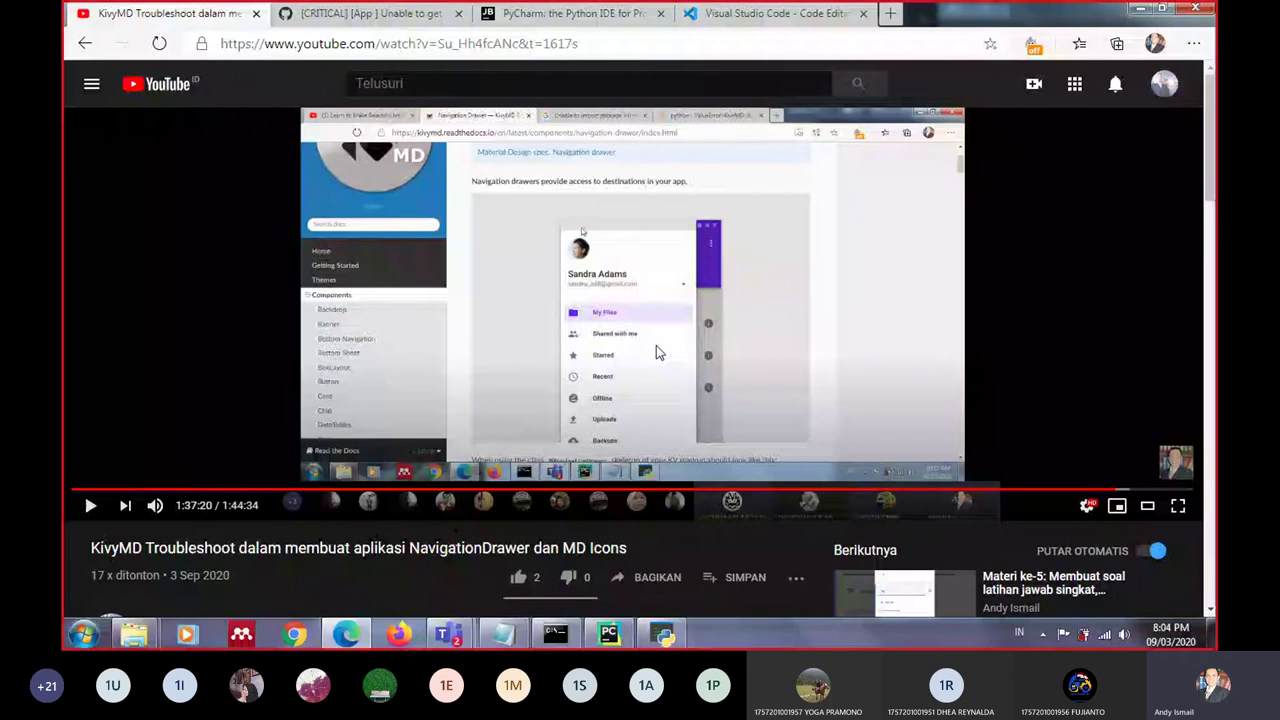
Scrub the tutorial back to 55:19, then forward to 1:09:50 showing the NavigationLayout import error
{"action": "left_click", "coordinate": [779, 490]}
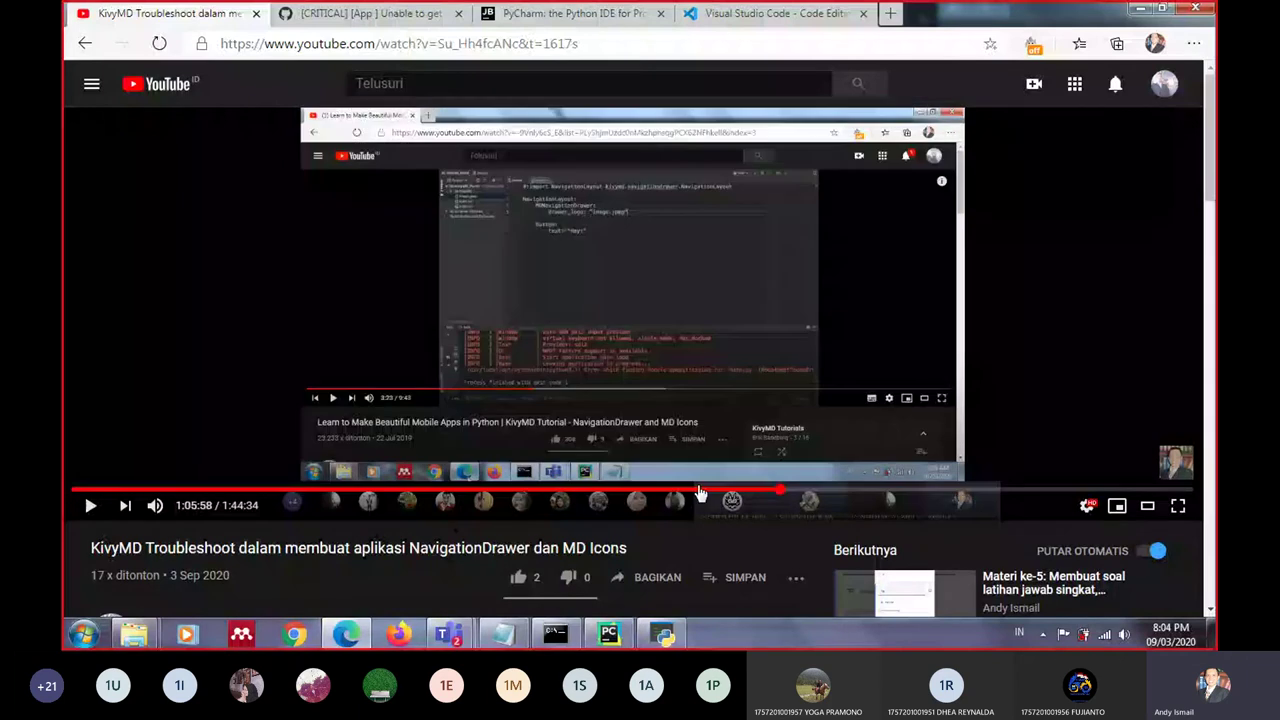
{"action": "left_click", "coordinate": [751, 498]}
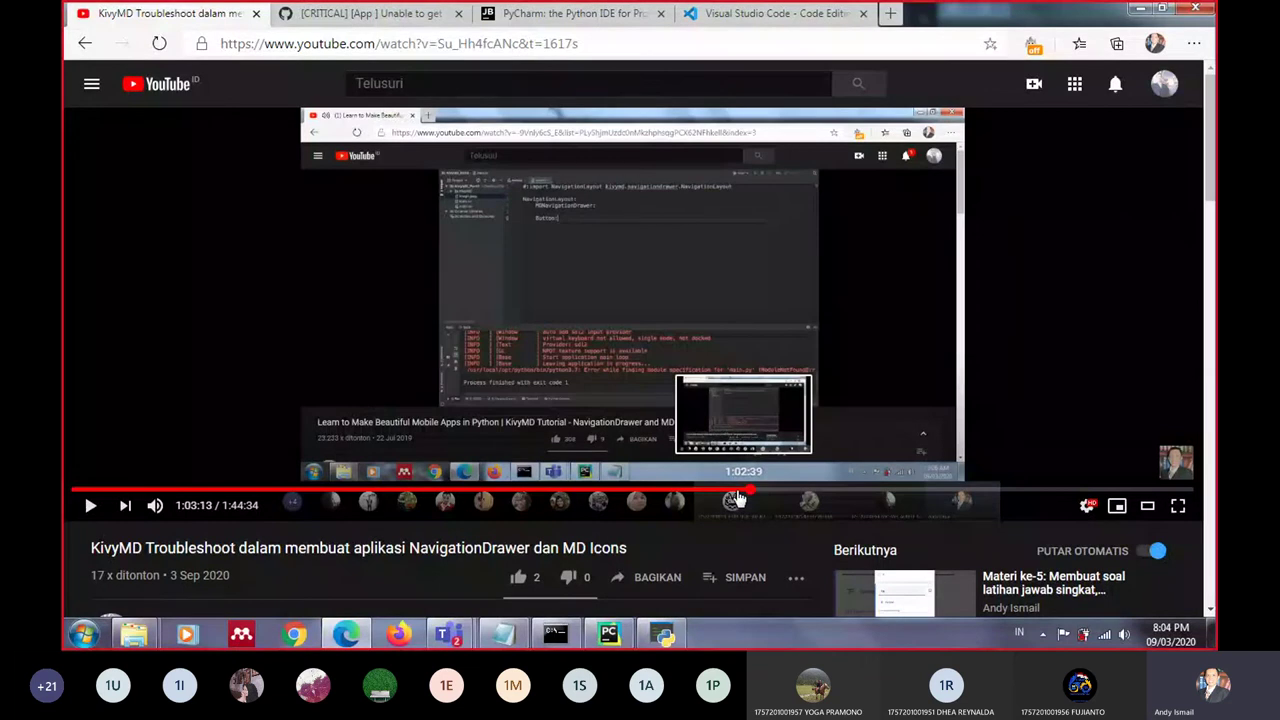
{"action": "left_click", "coordinate": [690, 497]}
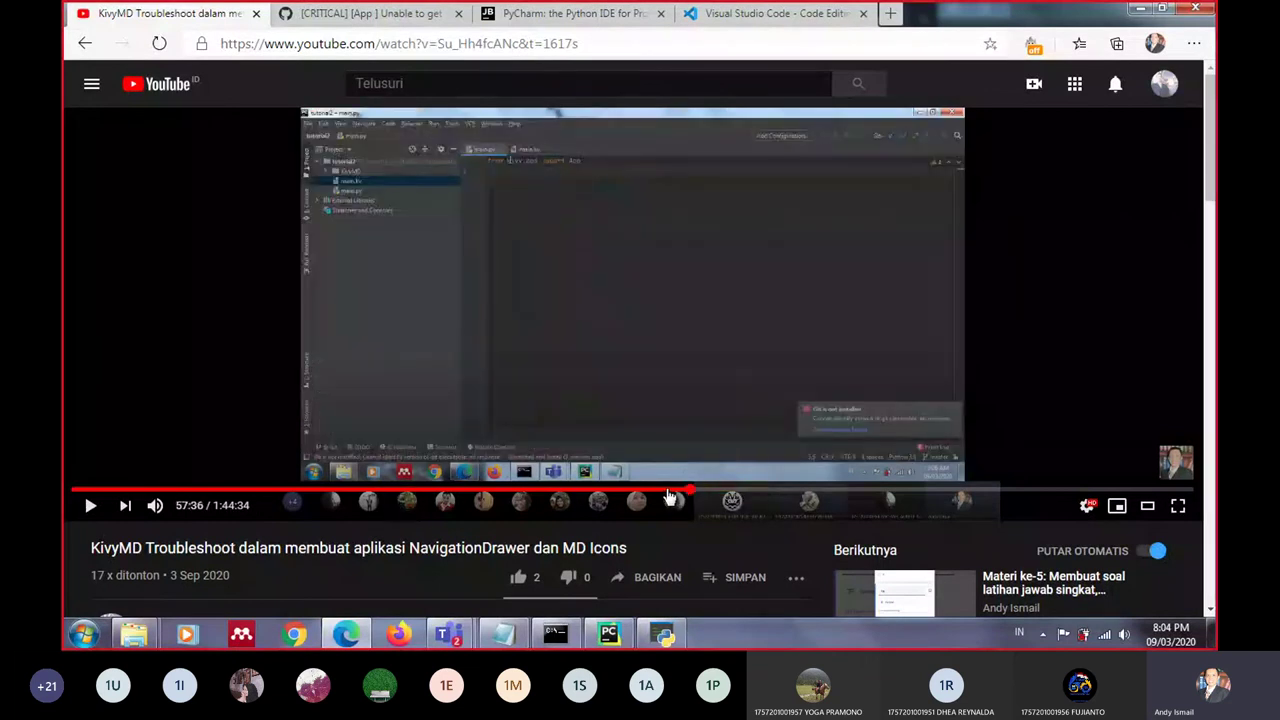
{"action": "left_click", "coordinate": [664, 497]}
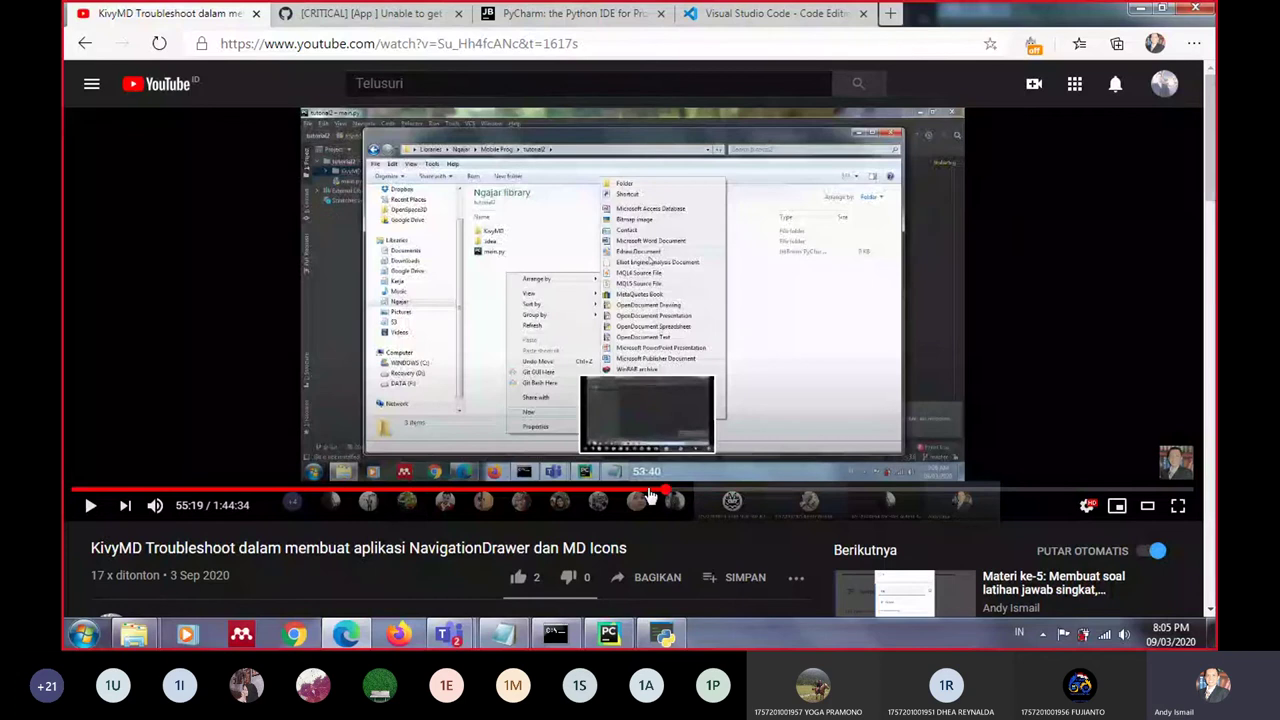
{"action": "left_click", "coordinate": [684, 497]}
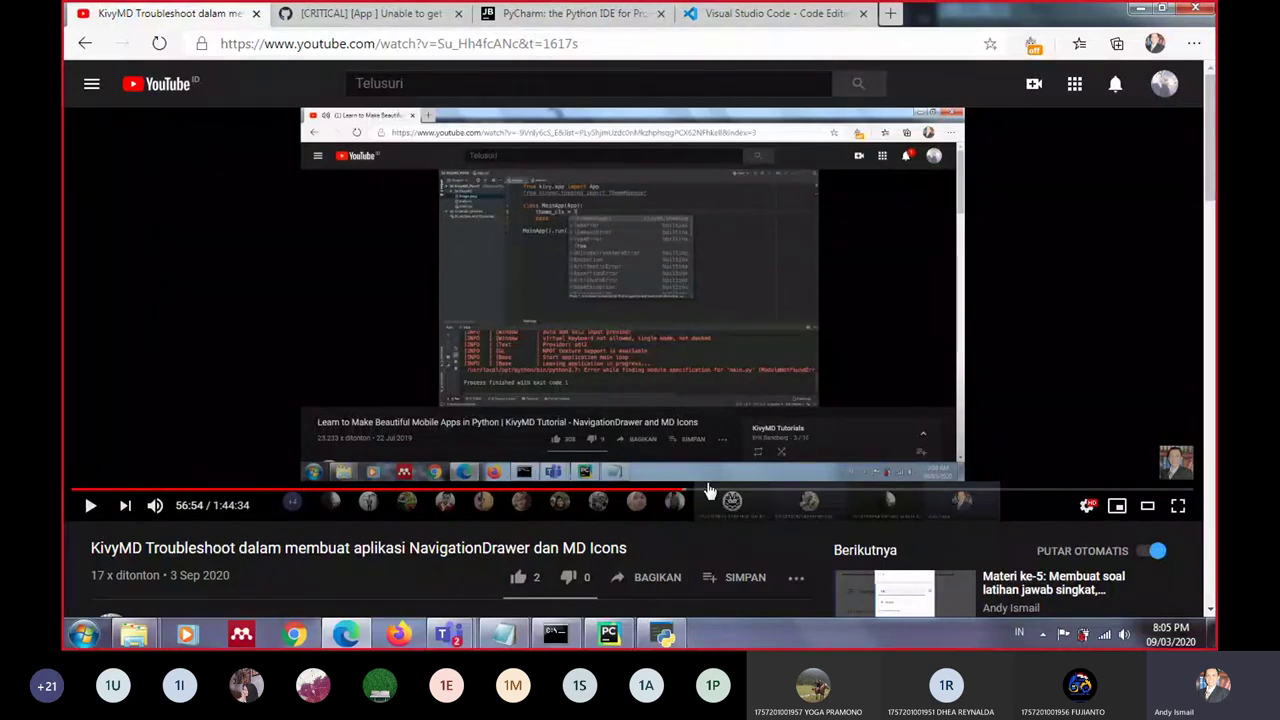
{"action": "left_click", "coordinate": [714, 490]}
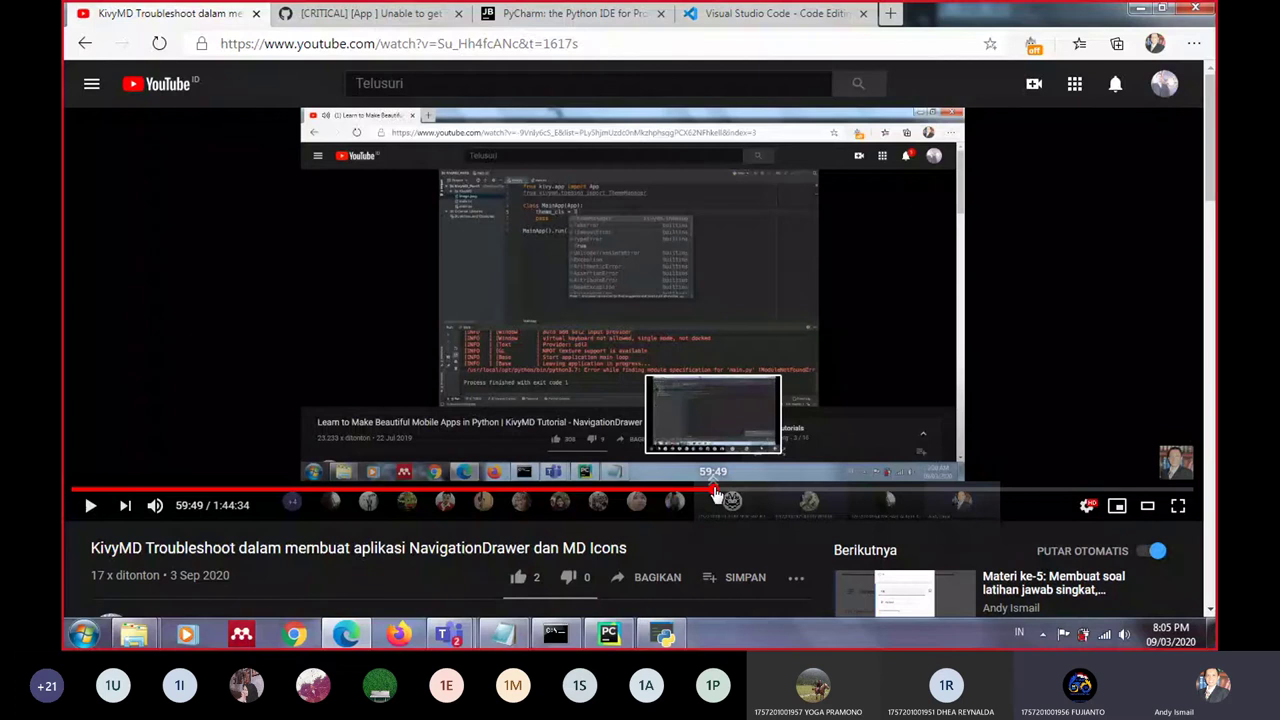
{"action": "left_click", "coordinate": [760, 491]}
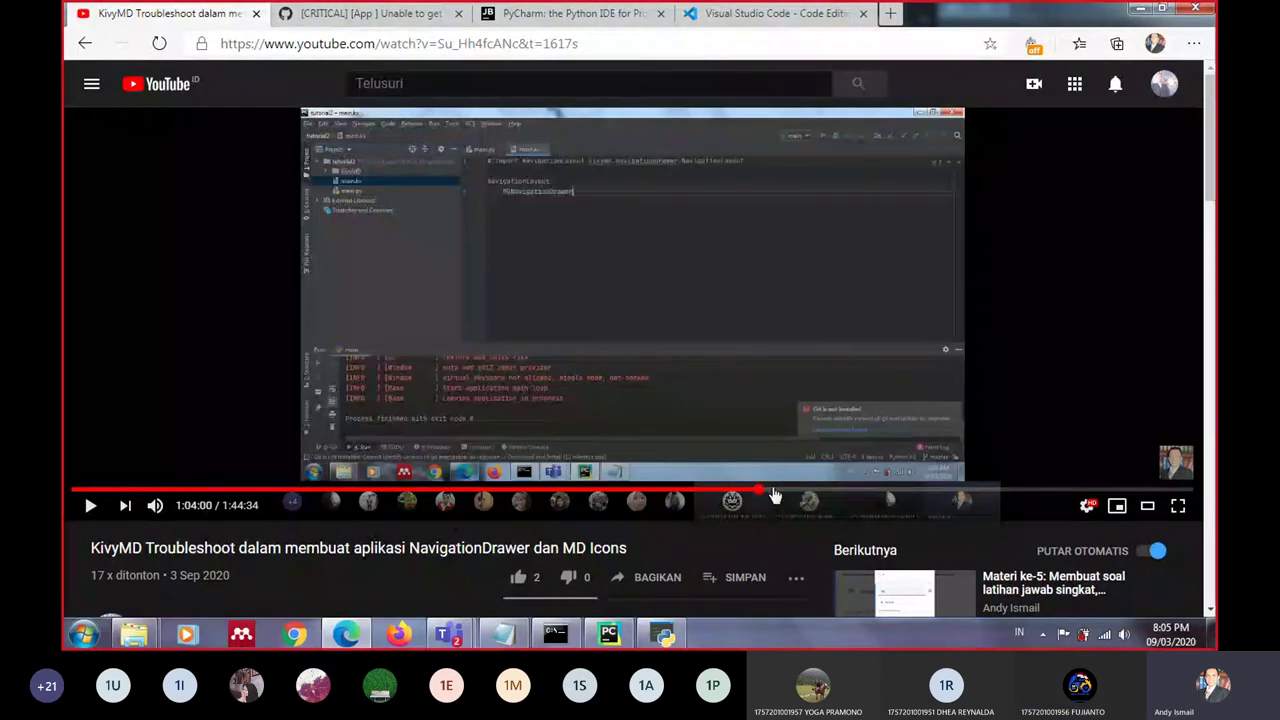
{"action": "left_click", "coordinate": [806, 491]}
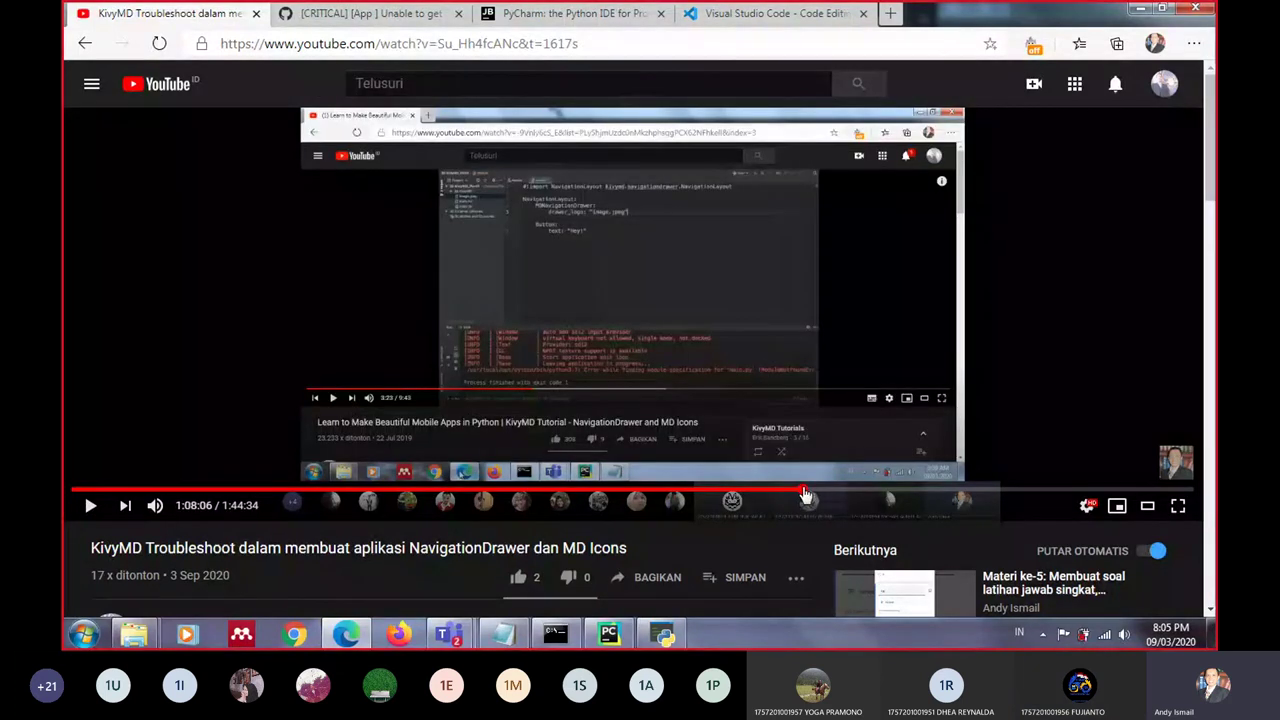
{"action": "left_click", "coordinate": [820, 491]}
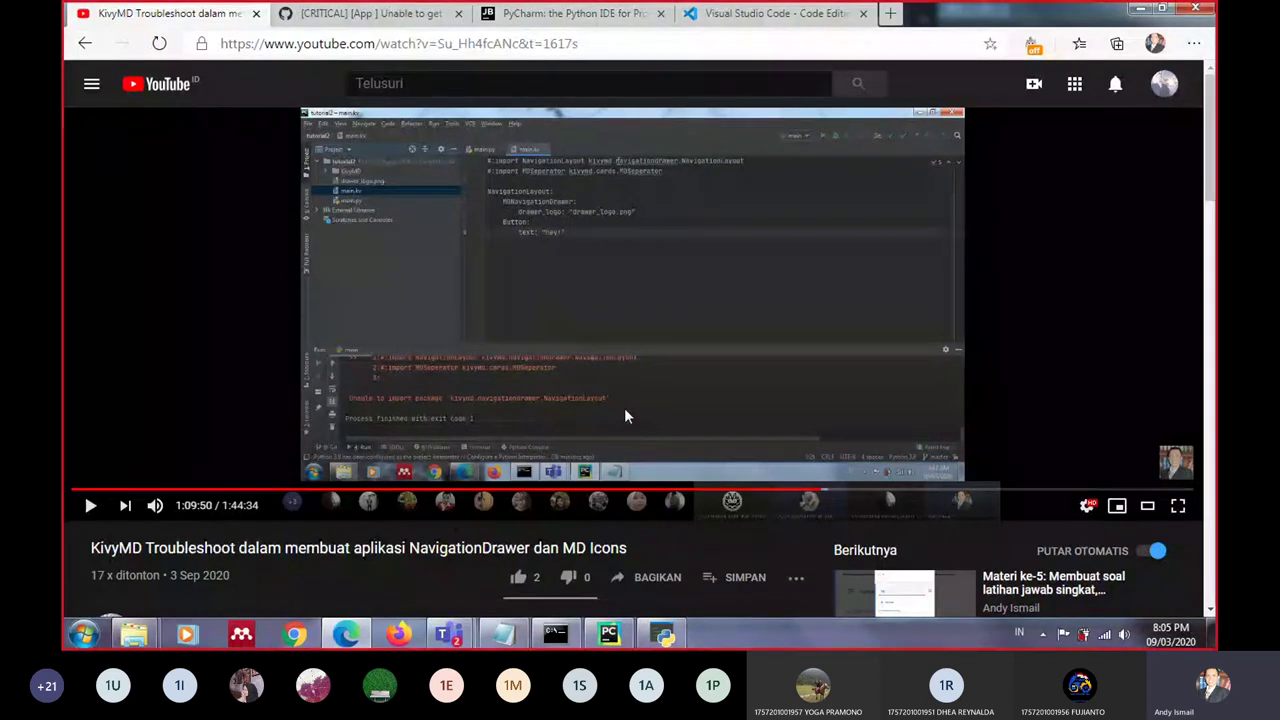
Minimize the browser and close the running UNDA APP window with Alt+F4
{"action": "left_click", "coordinate": [350, 638]}
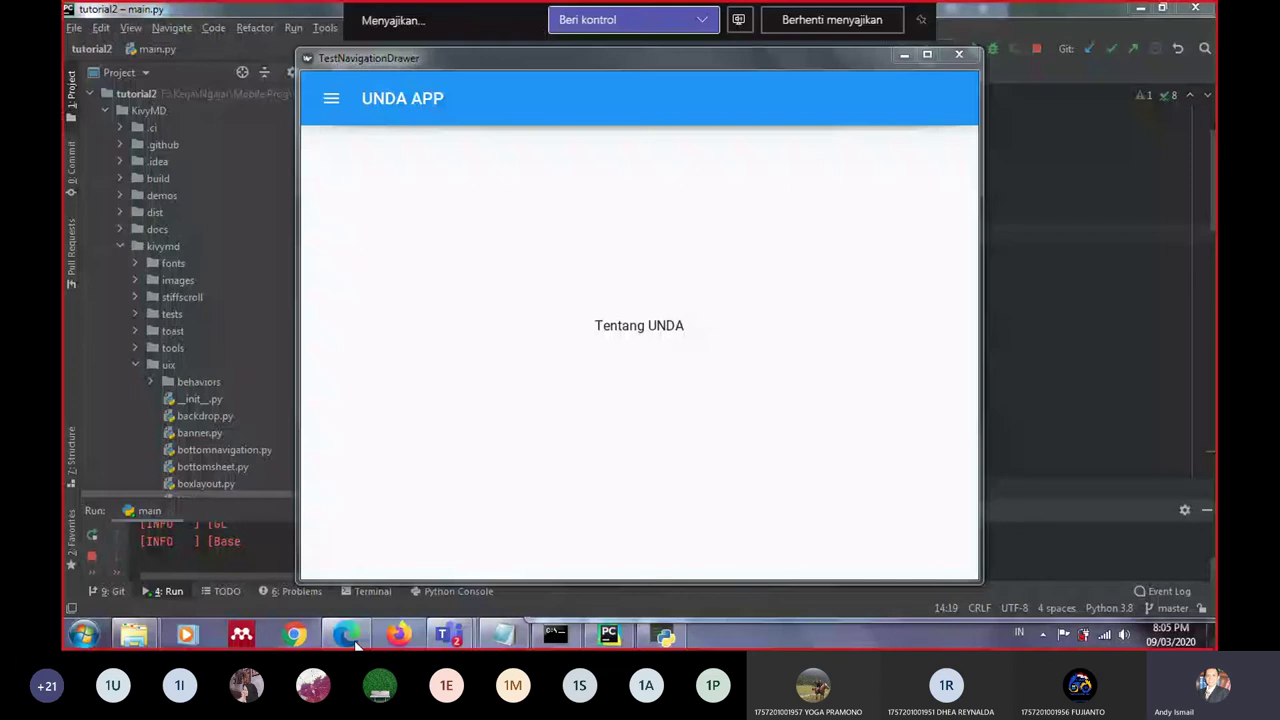
{"action": "key", "text": "alt+F4"}
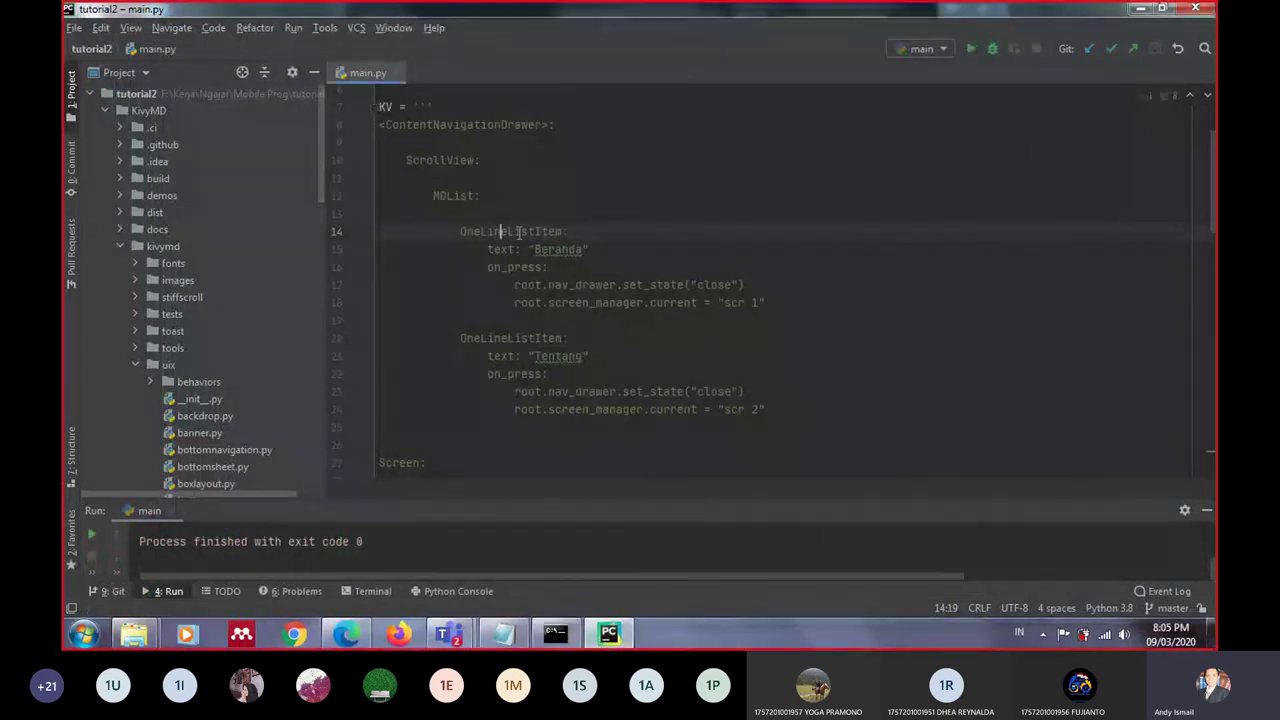
{"action": "scroll", "coordinate": [505, 232], "scroll_direction": "down", "scroll_amount": 7}
{"action": "scroll", "coordinate": [515, 240], "scroll_direction": "down", "scroll_amount": 5}
{"action": "scroll", "coordinate": [518, 242], "scroll_direction": "up", "scroll_amount": 12}
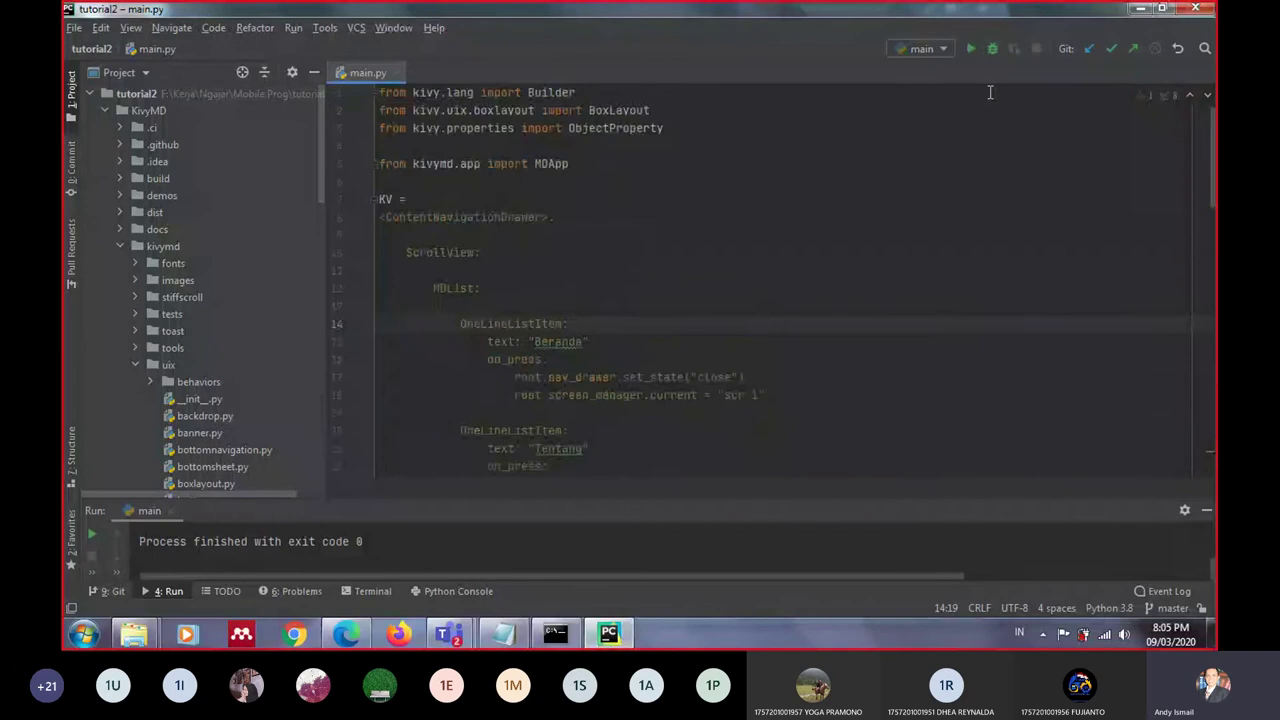
Quit PyCharm, choosing Exit in the Confirm Exit dialog
{"action": "left_click", "coordinate": [1197, 9]}
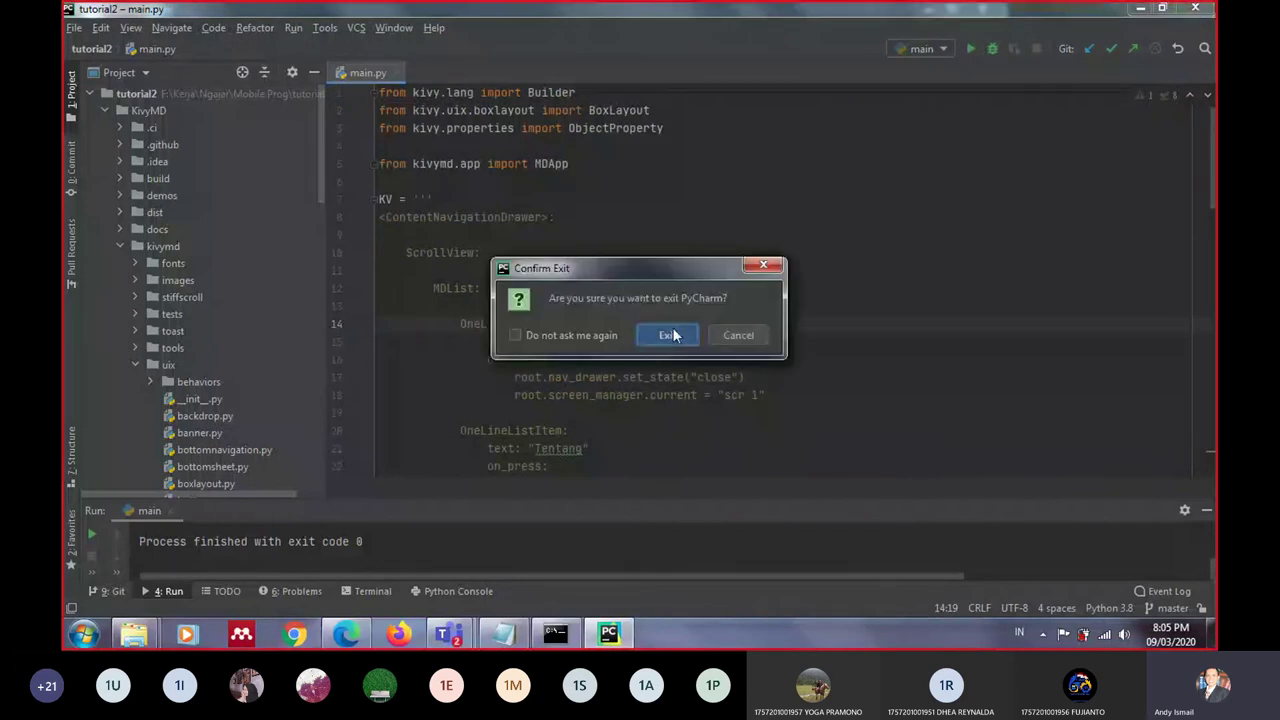
{"action": "left_click", "coordinate": [674, 335]}
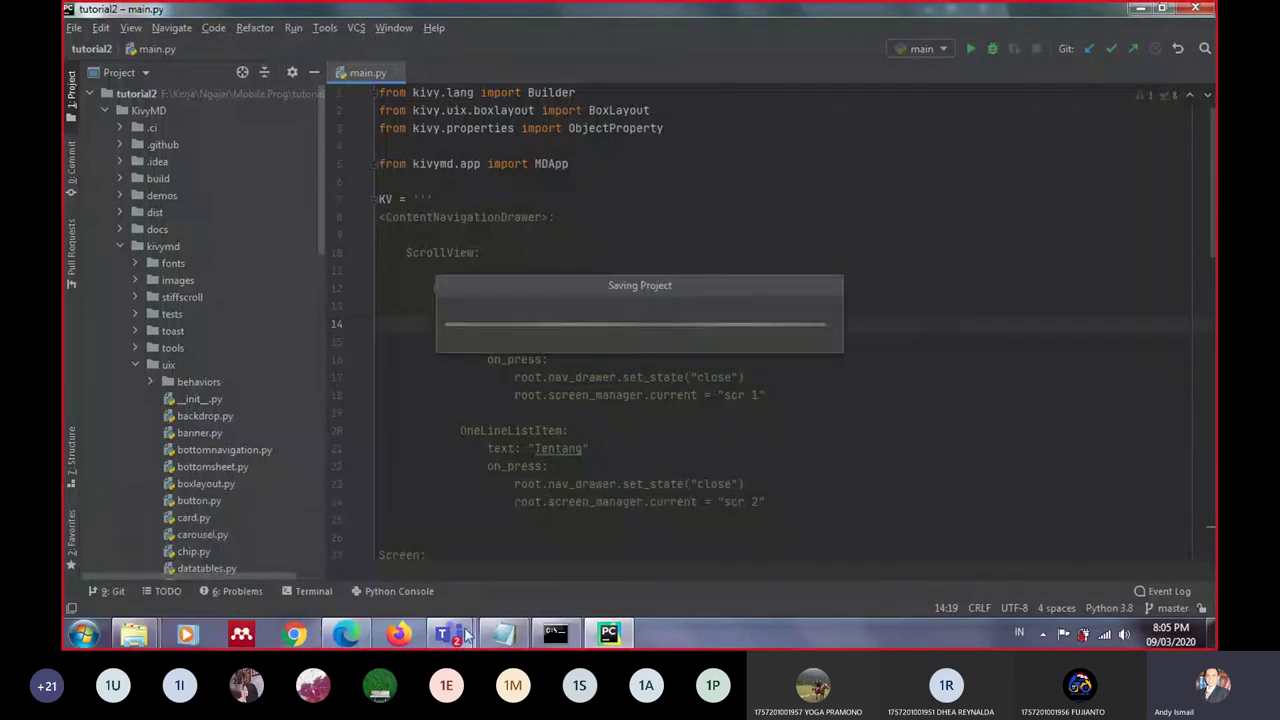
{"action": "mouse_move", "coordinate": [467, 638]}
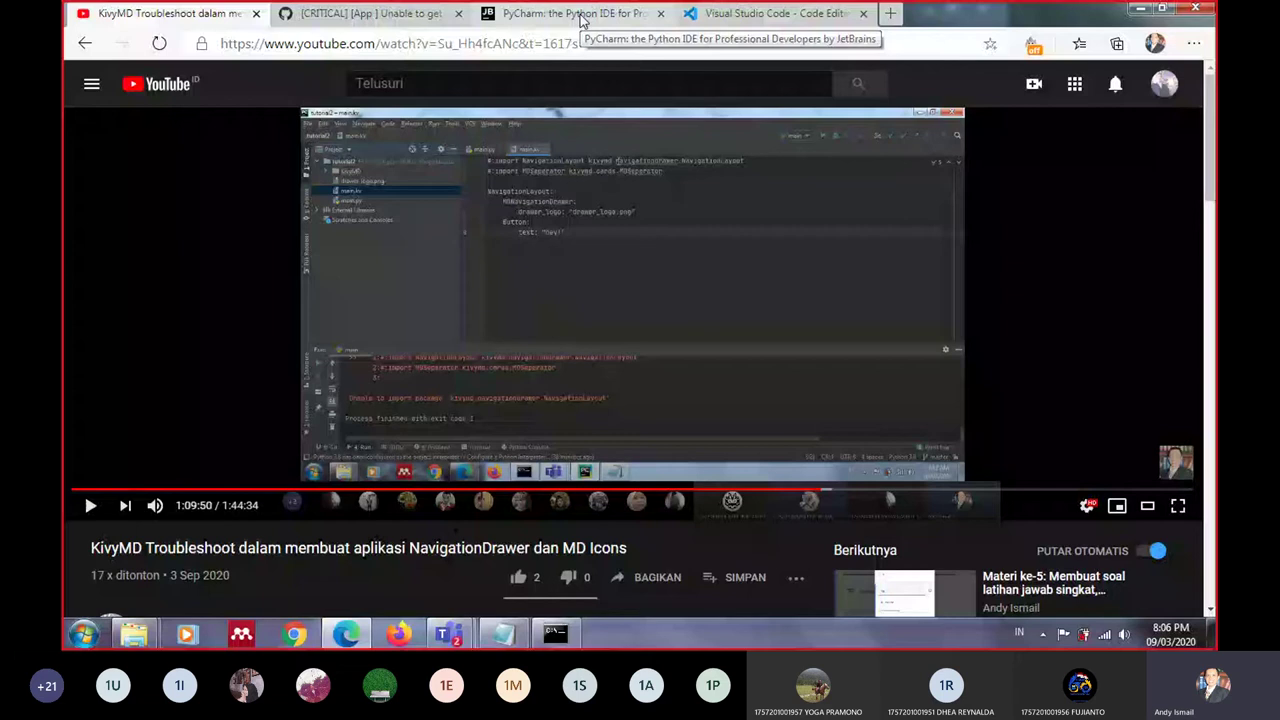
Close the PyCharm website and Kivy GitHub issue tabs in the browser
{"action": "middle_click", "coordinate": [580, 21]}
{"action": "left_click", "coordinate": [576, 18]}
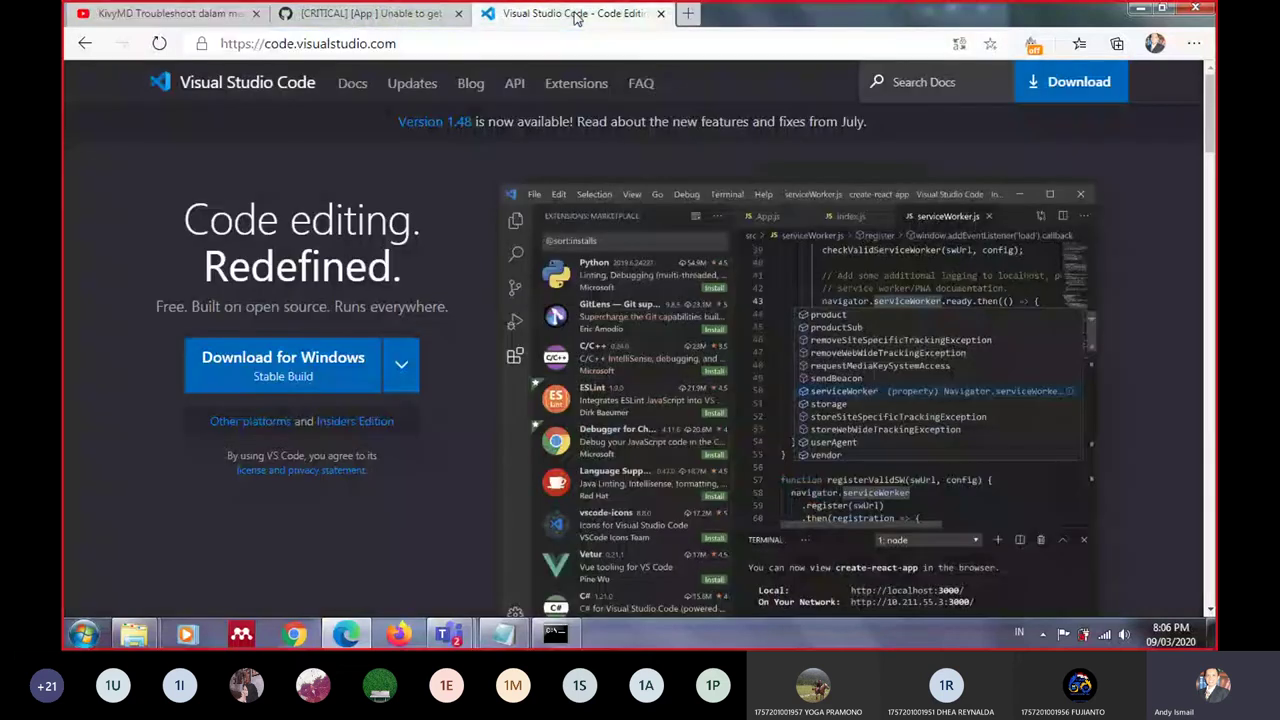
{"action": "left_click", "coordinate": [458, 13]}
{"action": "left_click", "coordinate": [433, 44]}
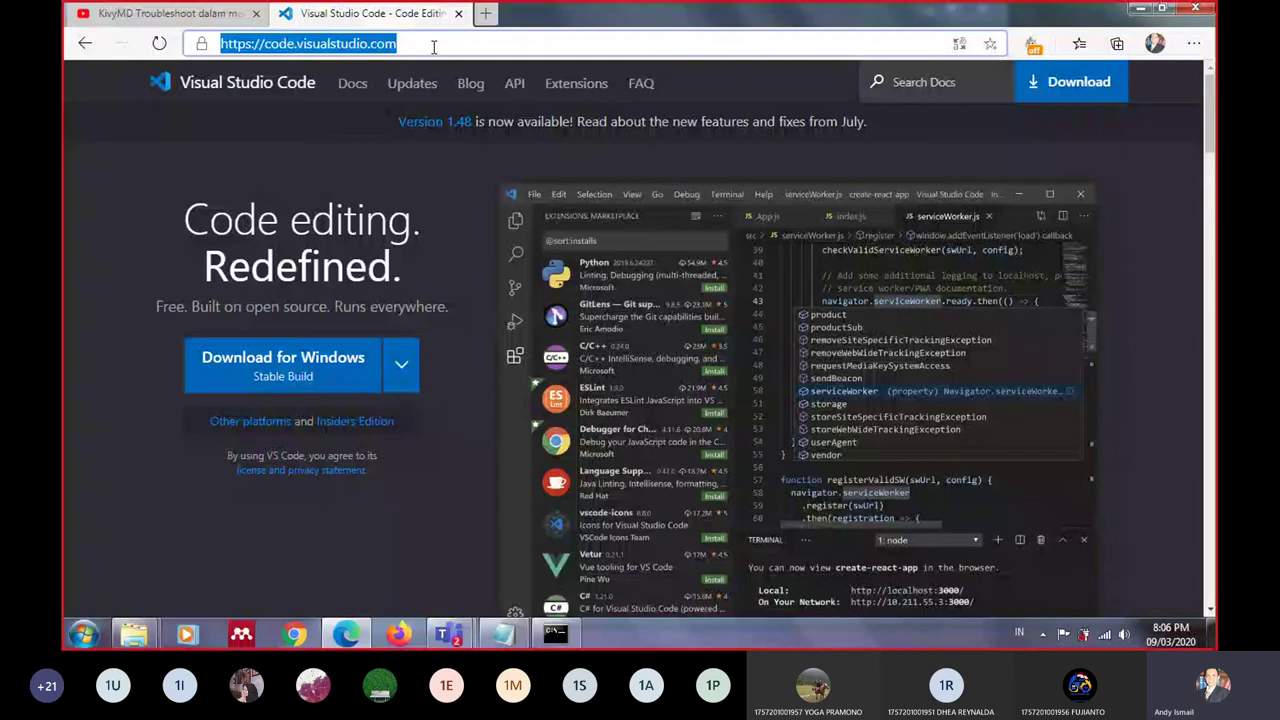
Google 'sublime python', then return to the KivyMD video tab
{"action": "type", "text": "s"}
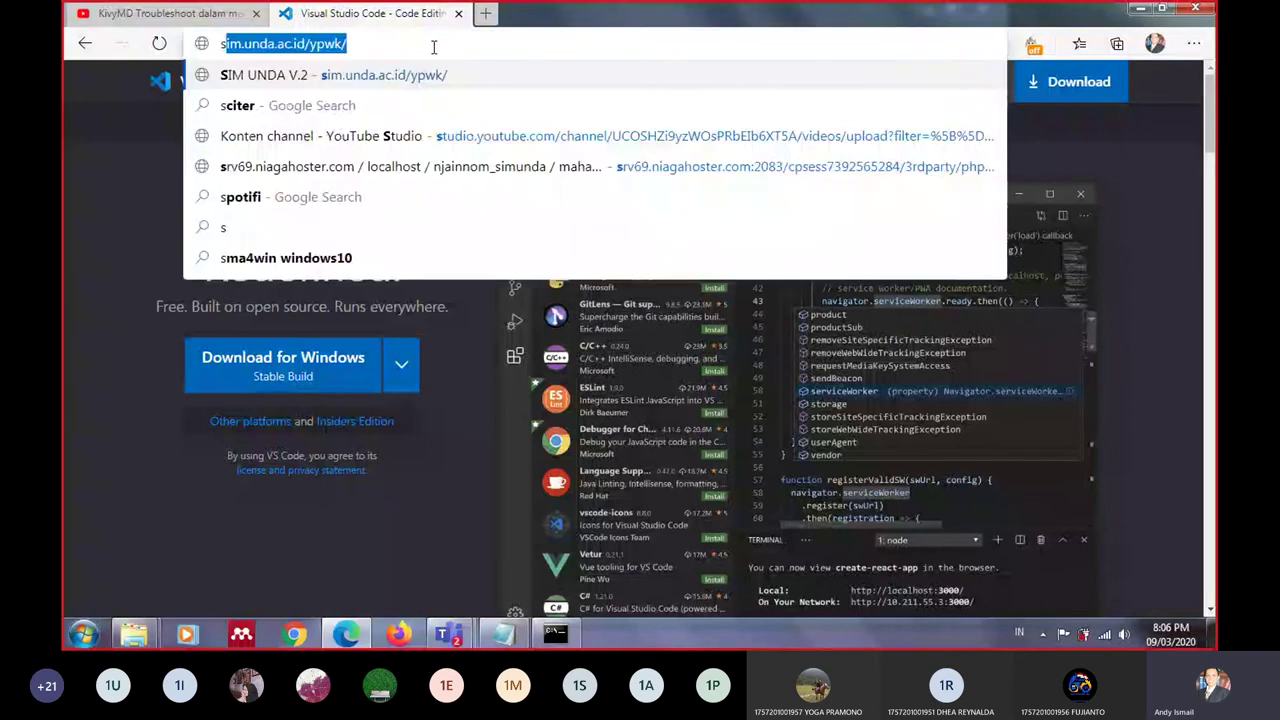
{"action": "type", "text": "ublime"}
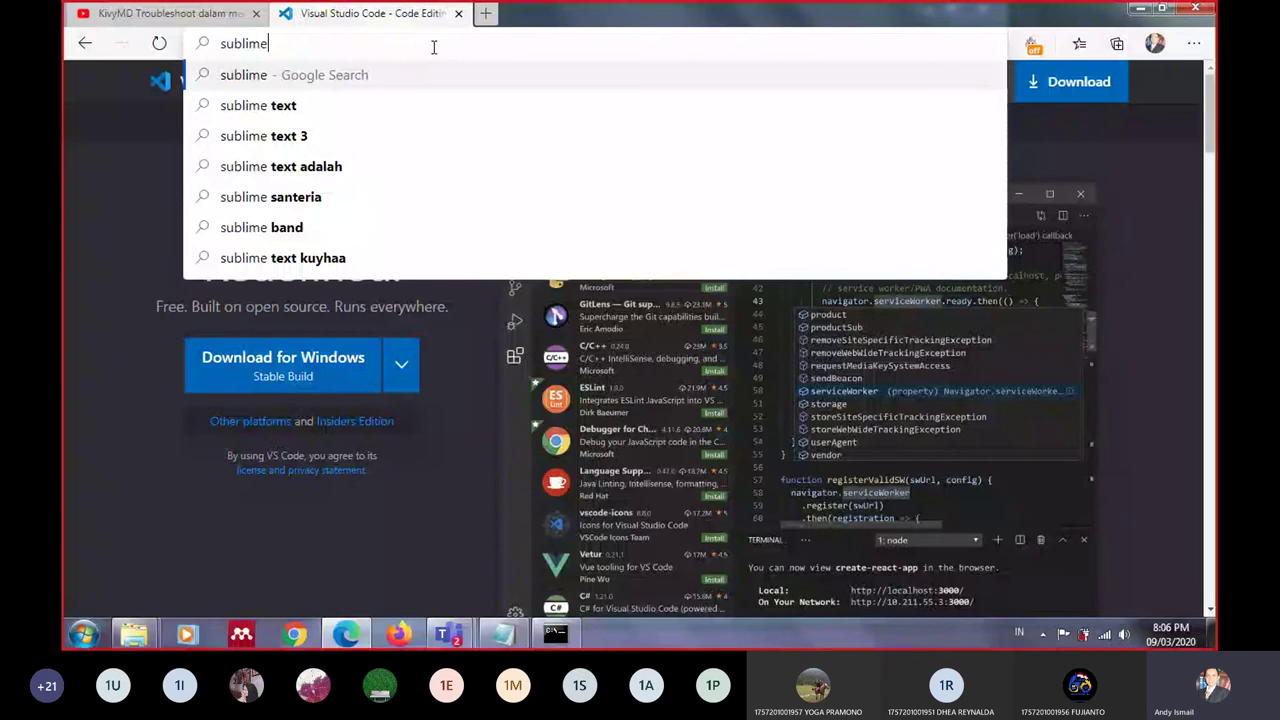
{"action": "type", "text": " py"}
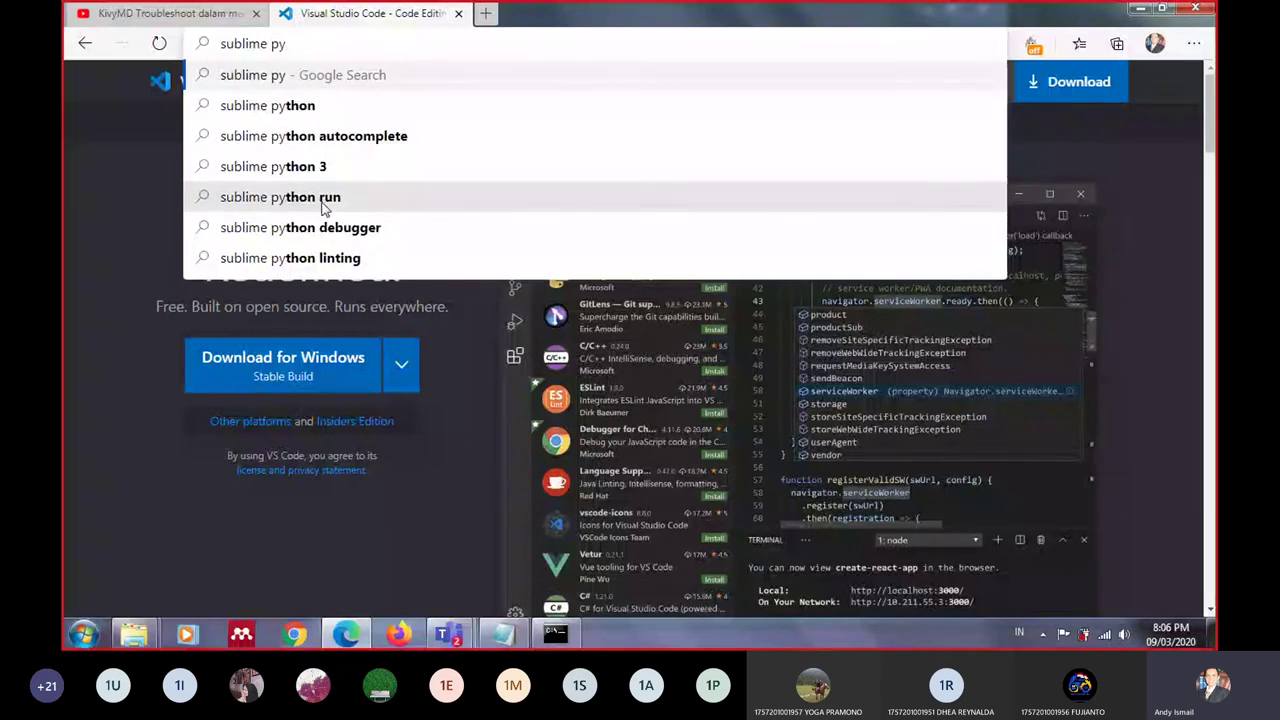
{"action": "left_click", "coordinate": [307, 105]}
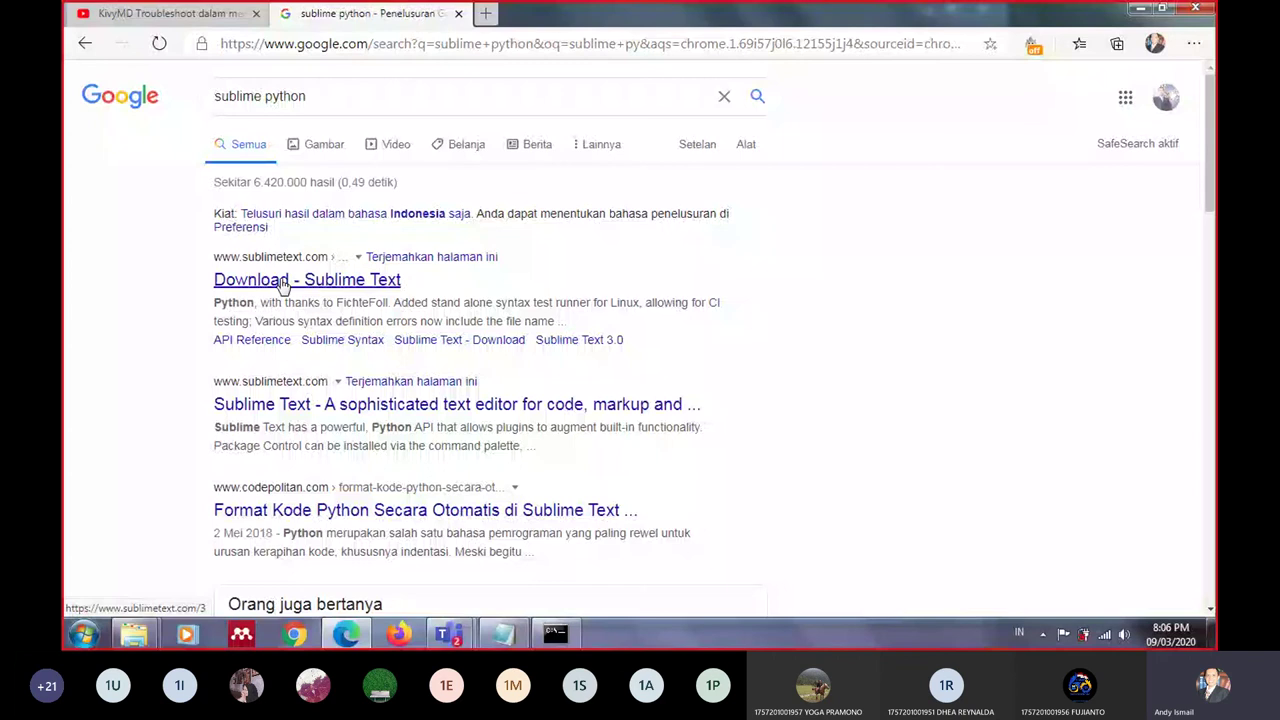
{"action": "left_click", "coordinate": [175, 13]}
Search YouTube for 'python in sublime text 3' and play 'How To Run Python In Sublime Text 3 (Fully)'
{"action": "left_click", "coordinate": [426, 85]}
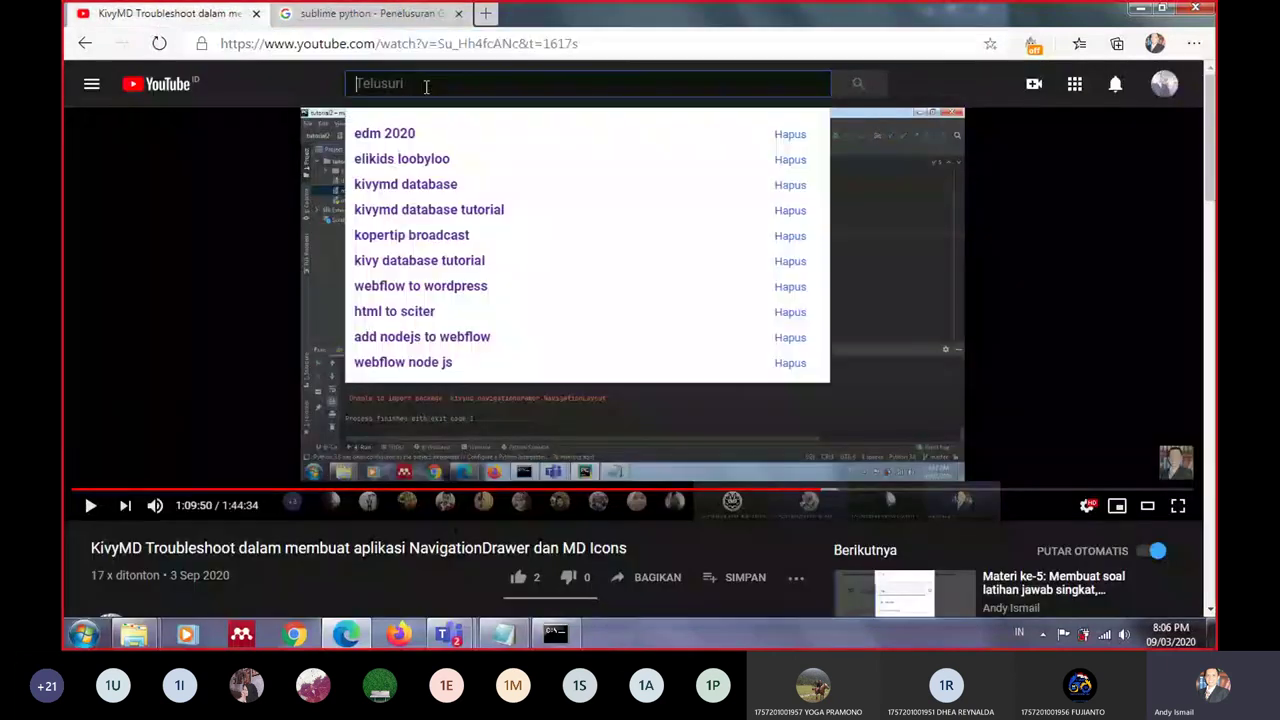
{"action": "type", "text": "py"}
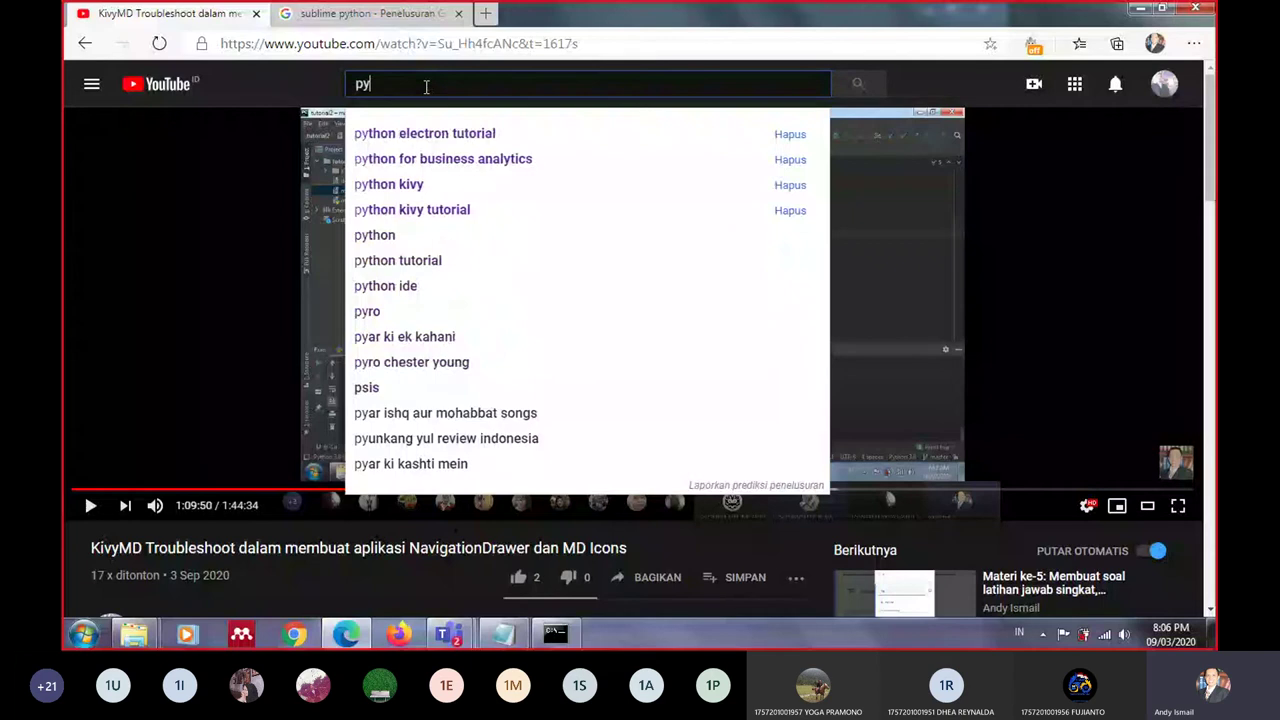
{"action": "type", "text": "thon in s"}
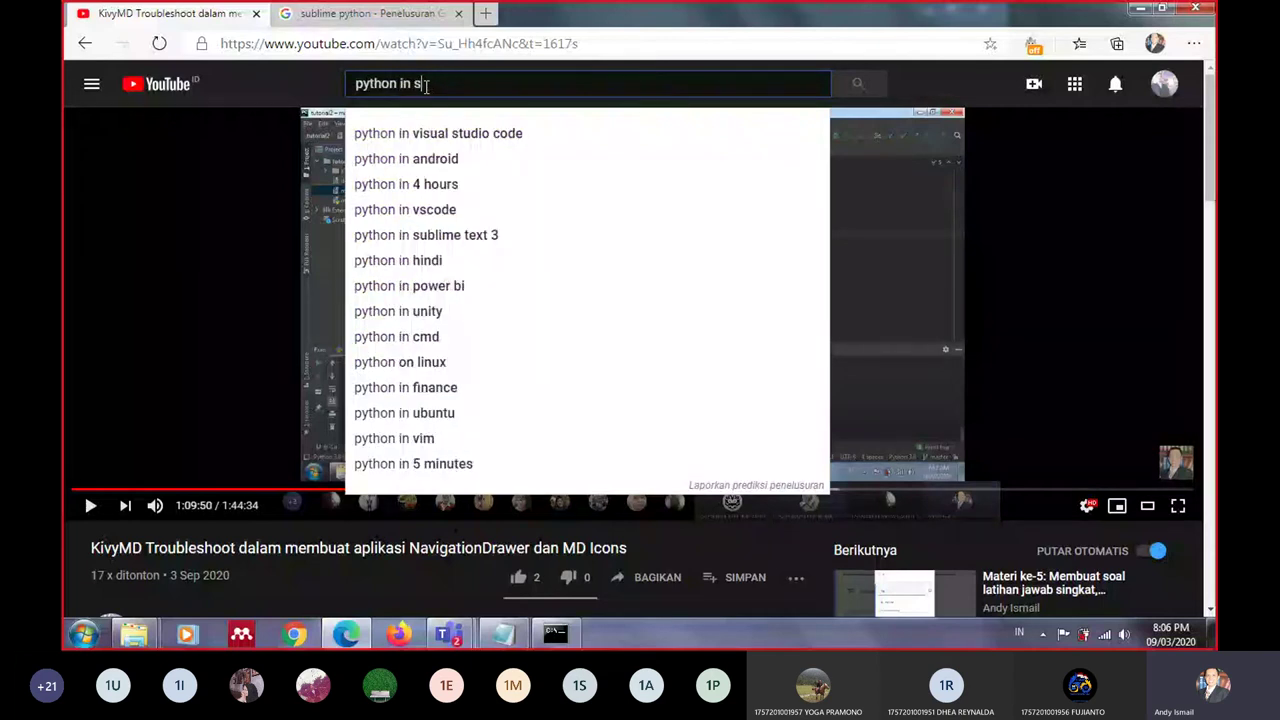
{"action": "key", "text": "Down"}
{"action": "key", "text": "Down"}
{"action": "key", "text": "Down"}
{"action": "key", "text": "Return"}
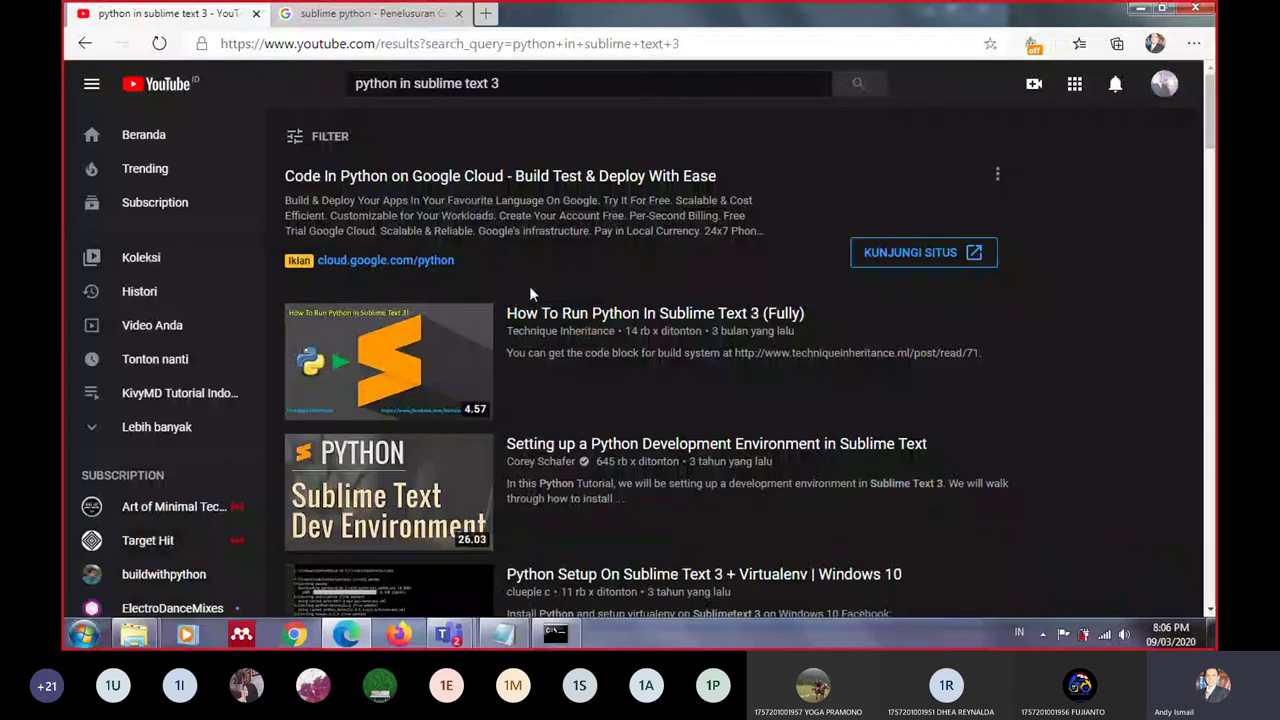
{"action": "left_click", "coordinate": [672, 318]}
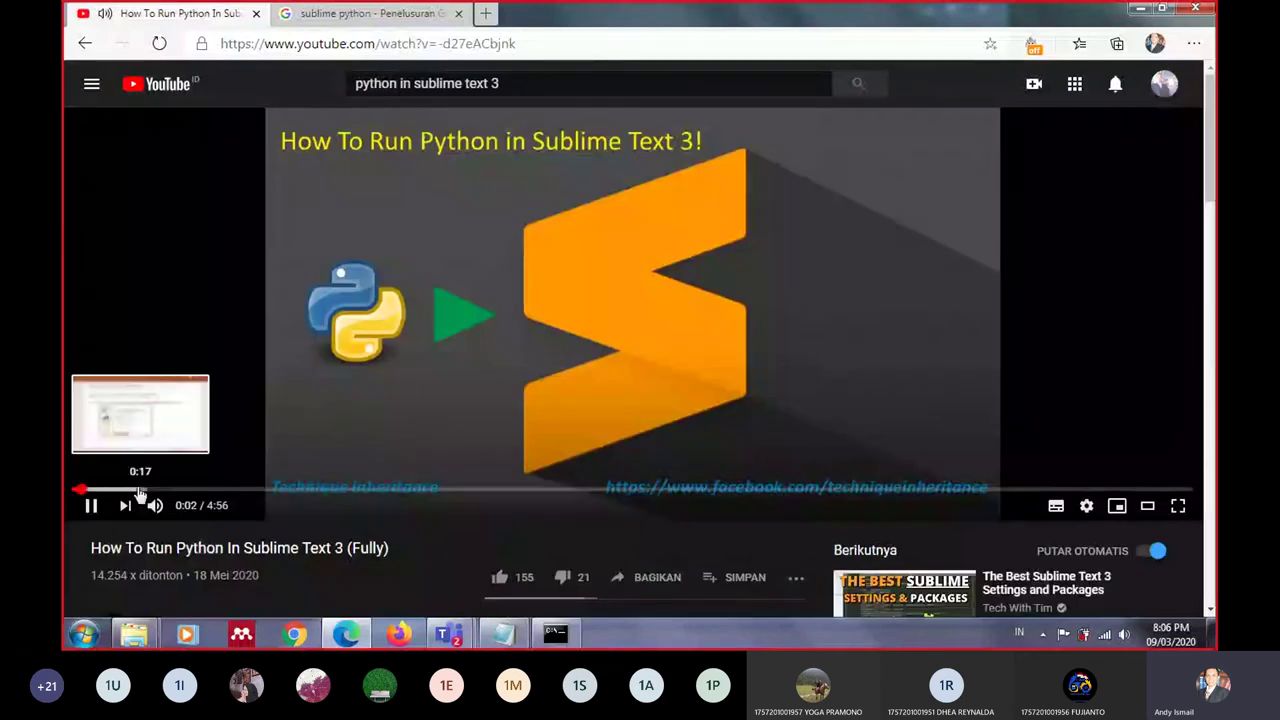
Skip through the setup dialog and command palette parts, pausing the video at 2:03
{"action": "left_click", "coordinate": [136, 489]}
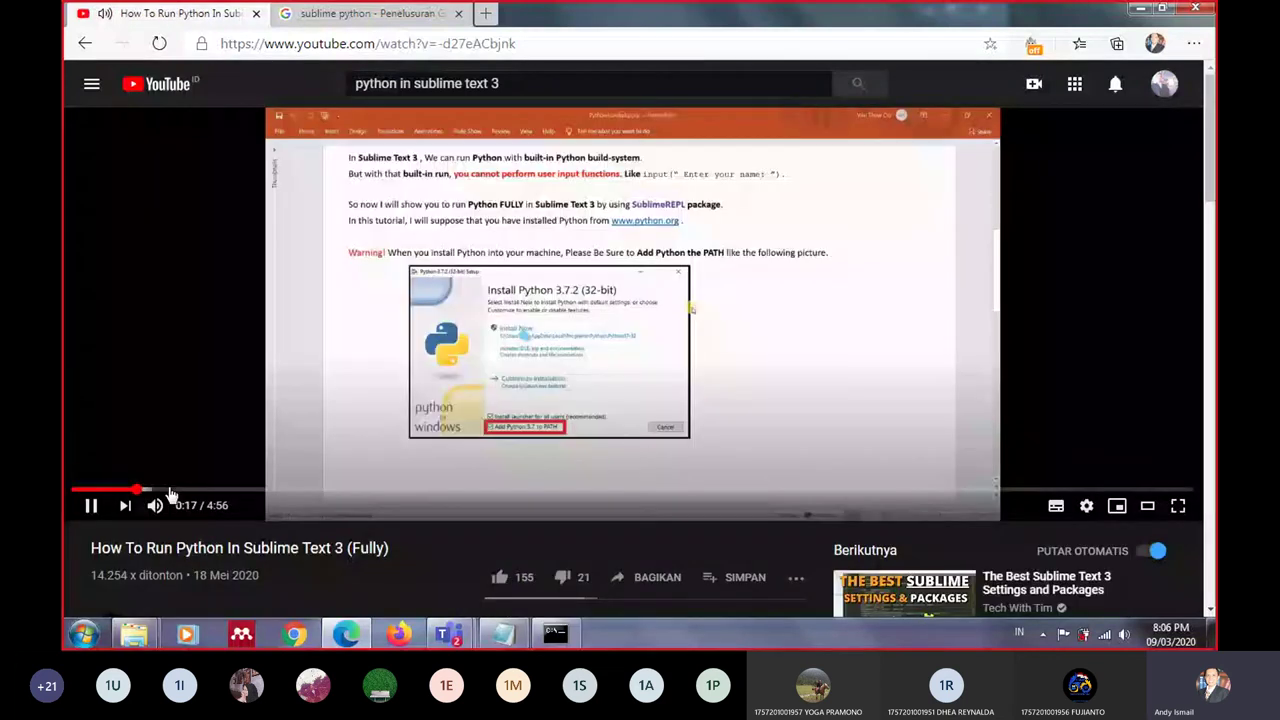
{"action": "left_click", "coordinate": [178, 490]}
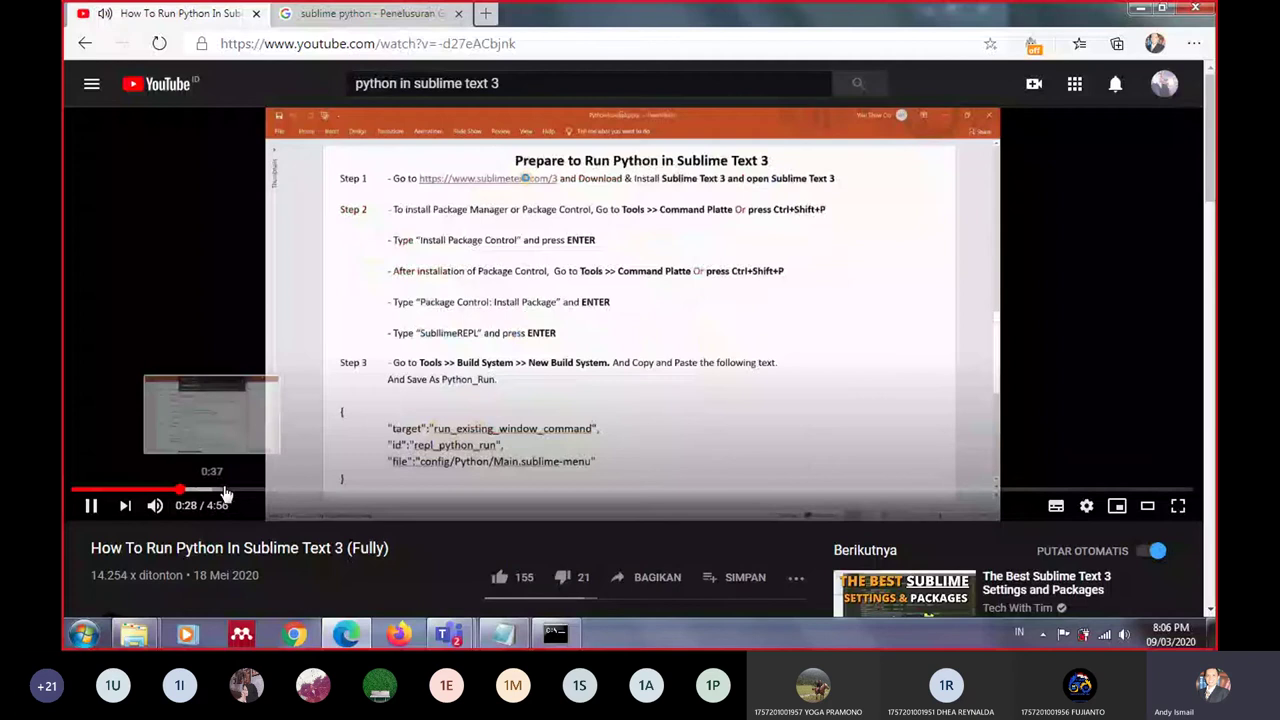
{"action": "left_click", "coordinate": [226, 490]}
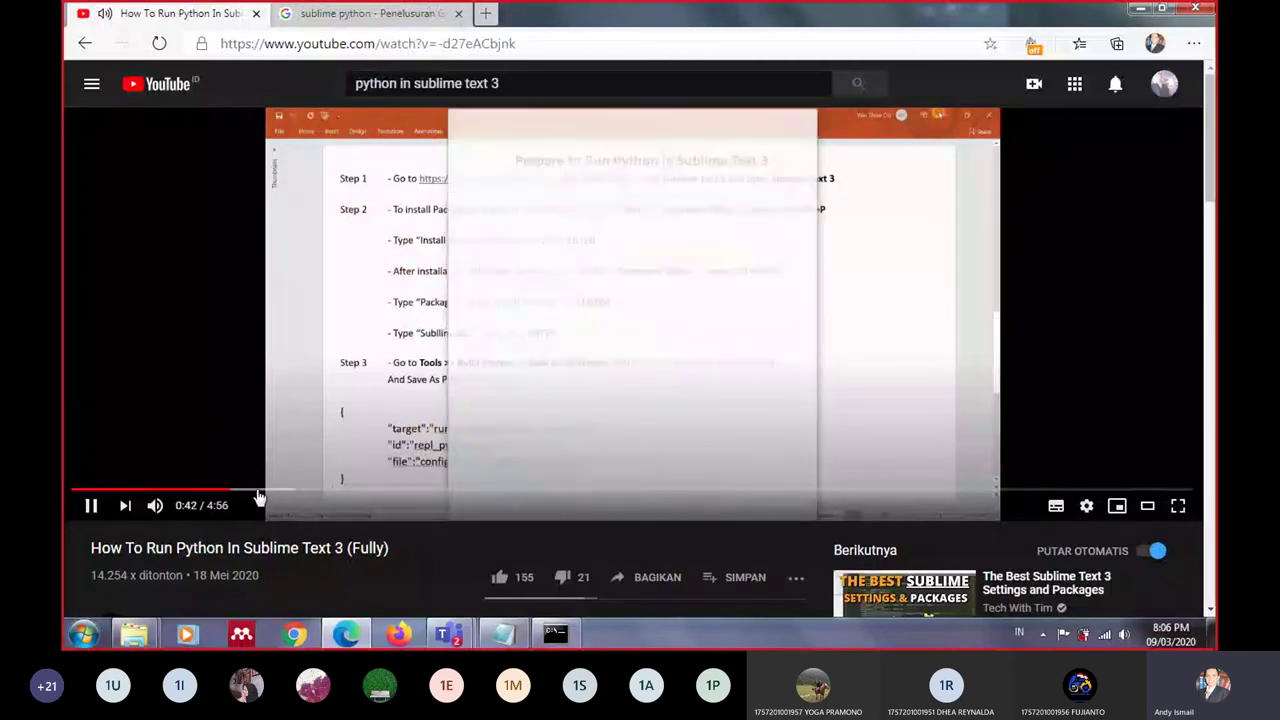
{"action": "left_click", "coordinate": [258, 490]}
{"action": "left_click", "coordinate": [284, 490]}
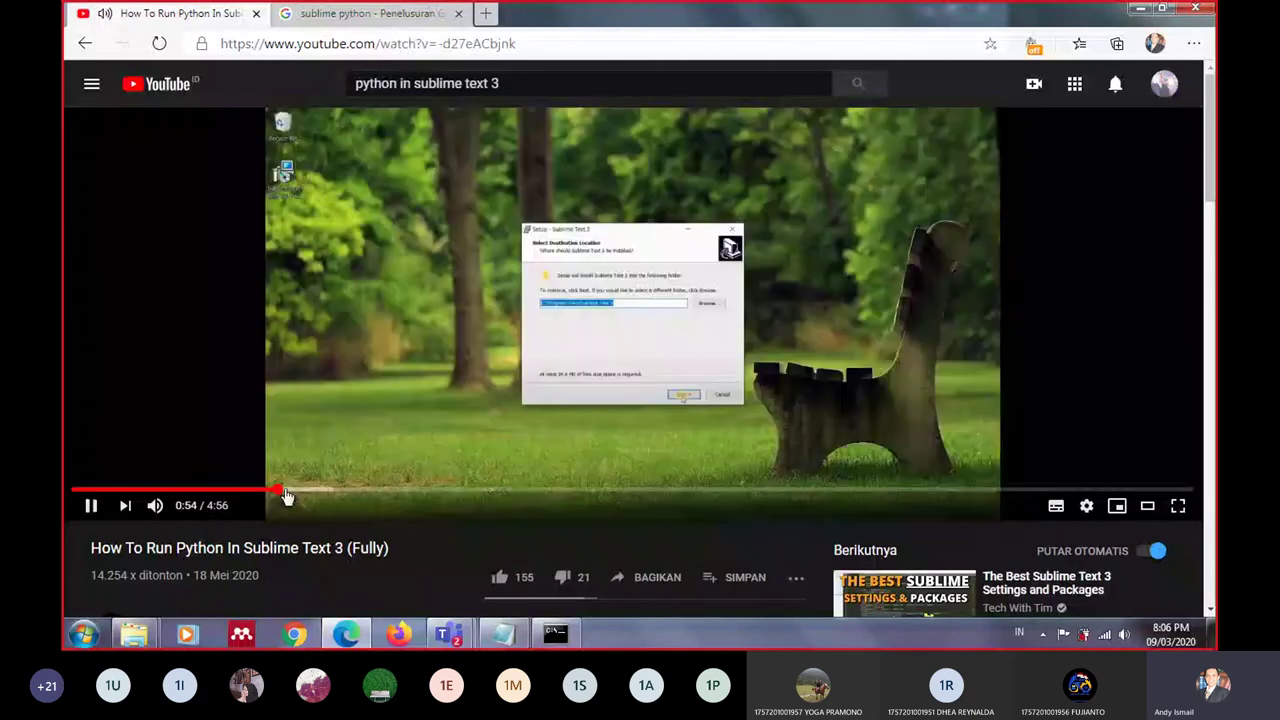
{"action": "left_click", "coordinate": [343, 490]}
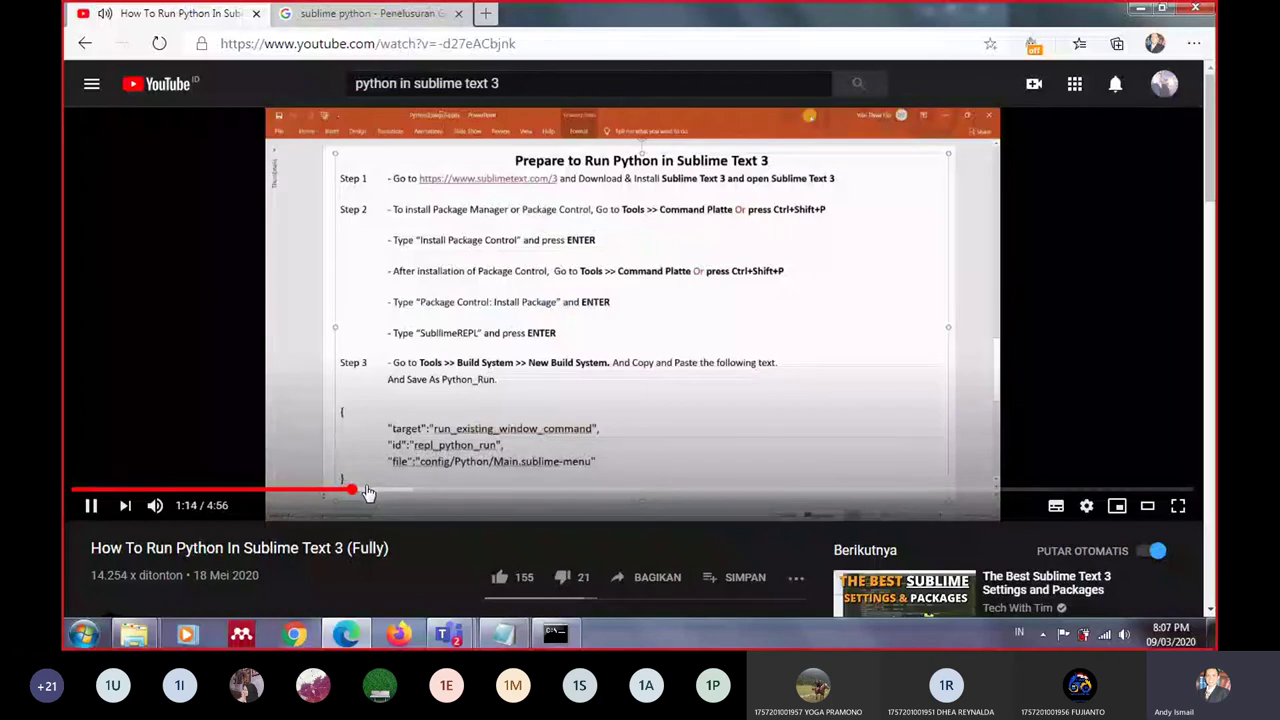
{"action": "left_click", "coordinate": [366, 490]}
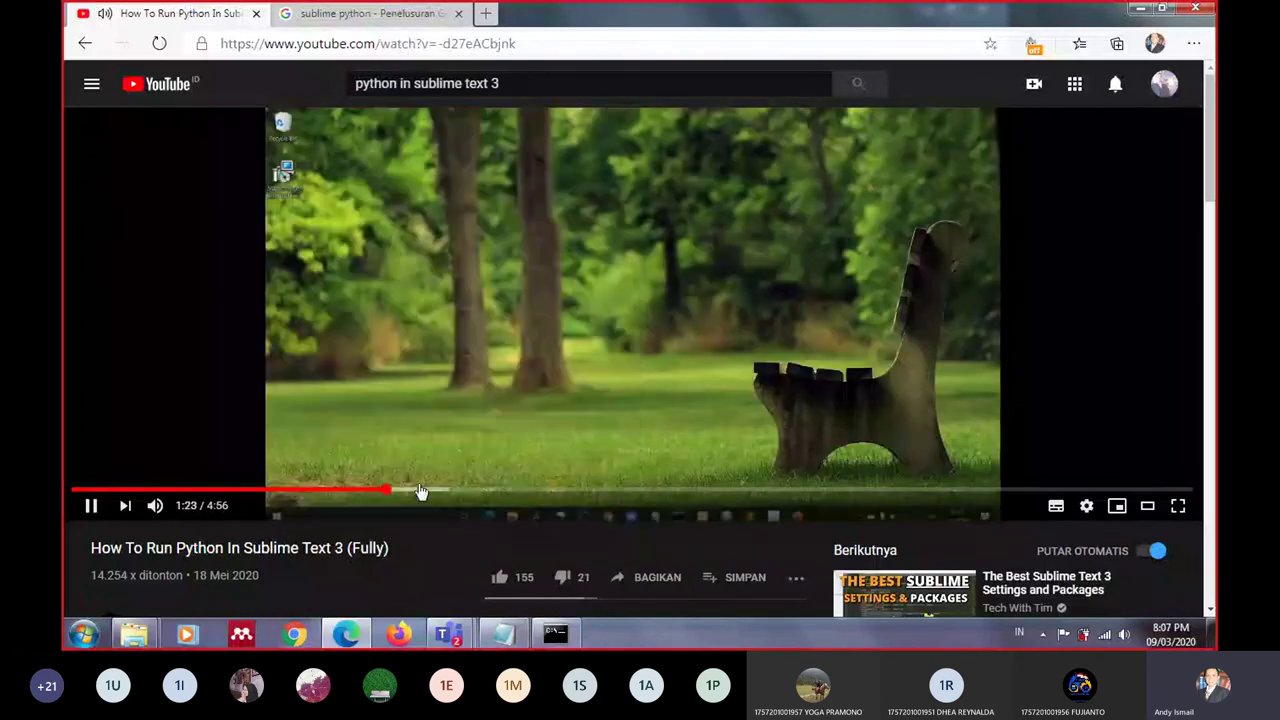
{"action": "left_click", "coordinate": [423, 490]}
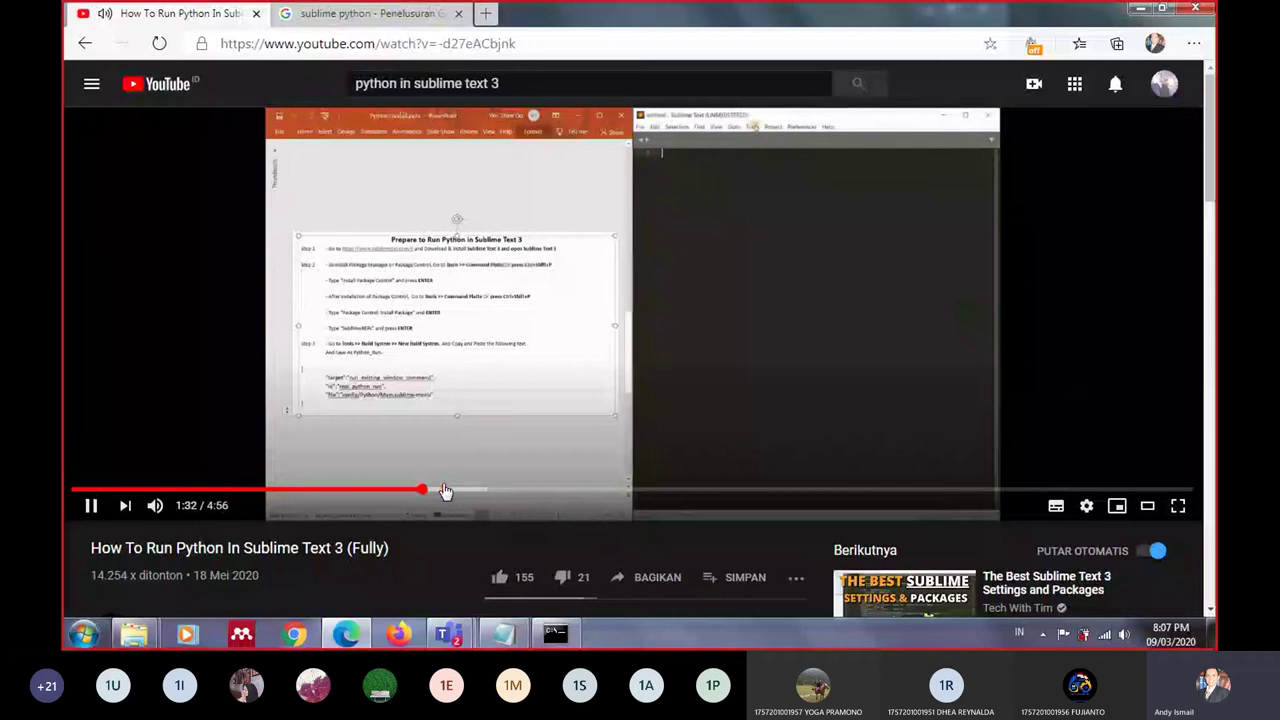
{"action": "left_click", "coordinate": [444, 490]}
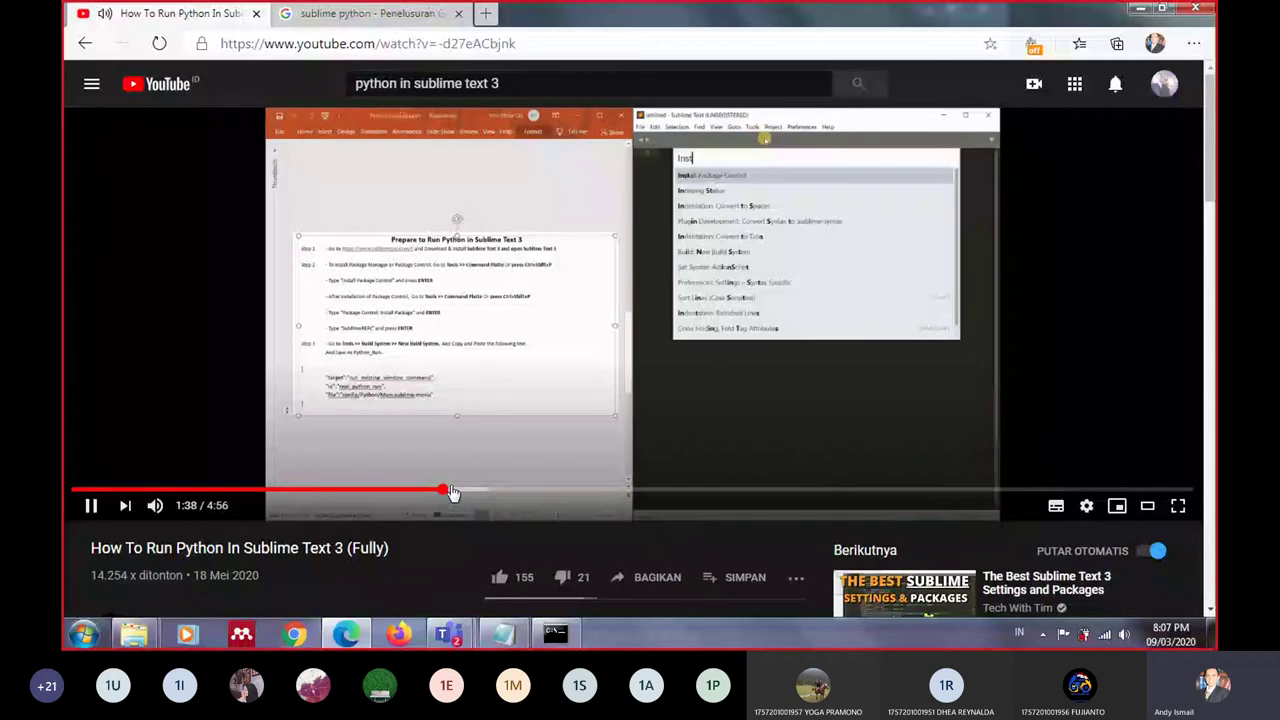
{"action": "left_click", "coordinate": [516, 446]}
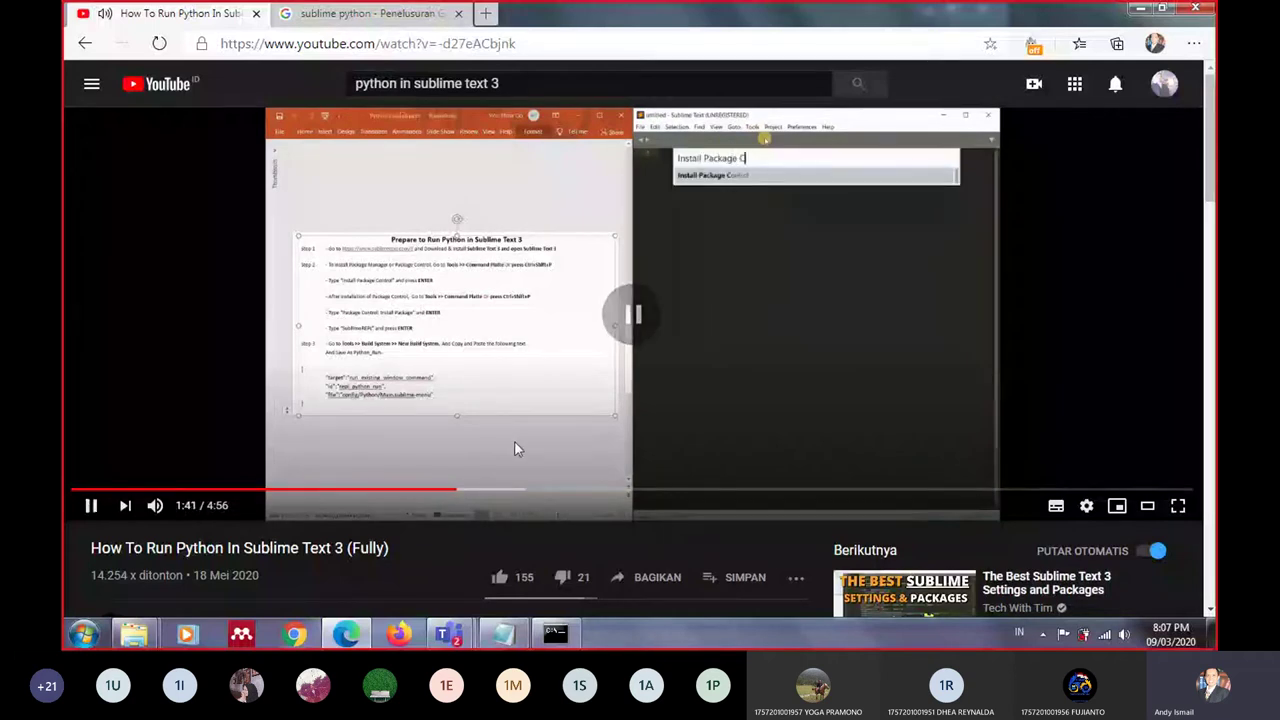
{"action": "left_click", "coordinate": [532, 453]}
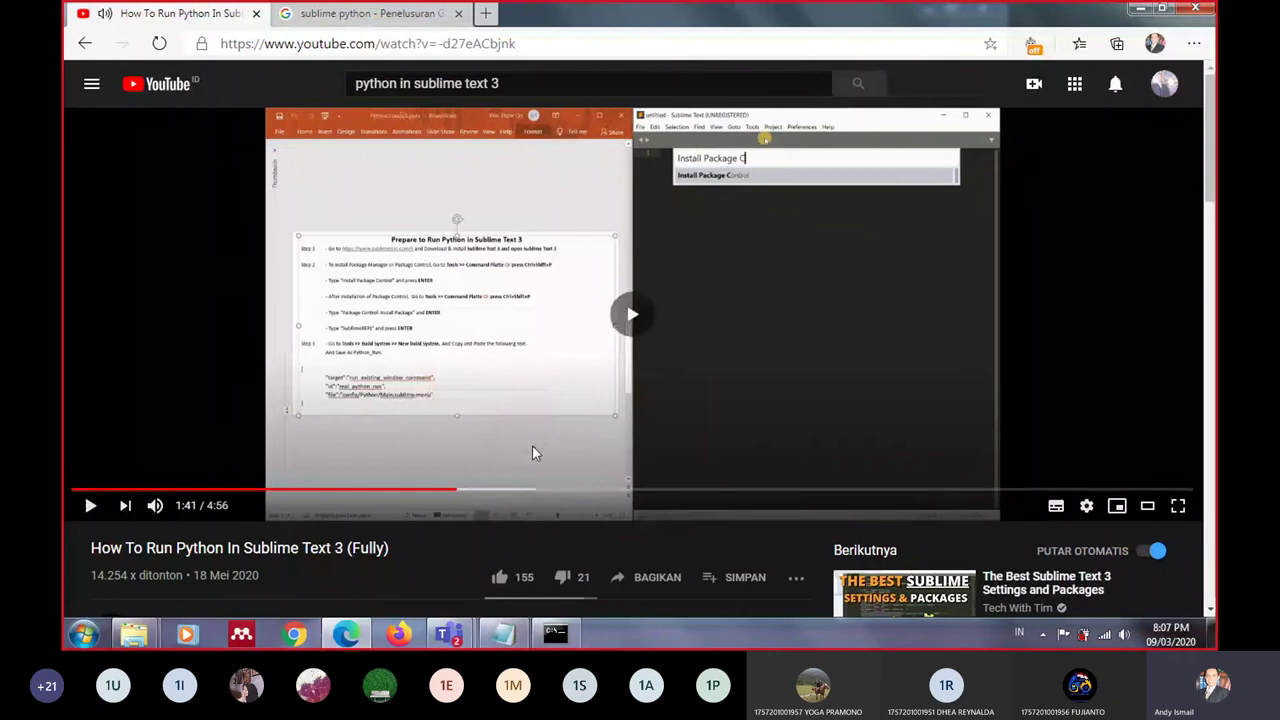
{"action": "left_click", "coordinate": [498, 465]}
{"action": "left_click", "coordinate": [490, 490]}
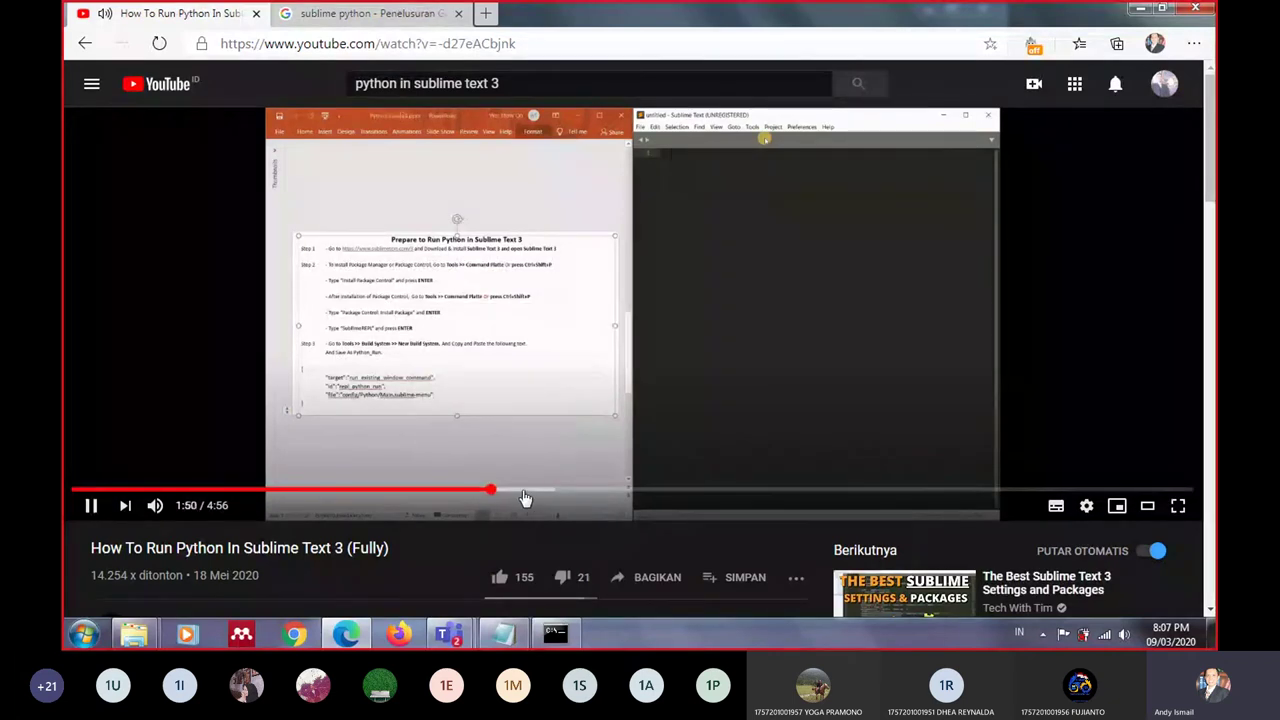
{"action": "left_click", "coordinate": [527, 491]}
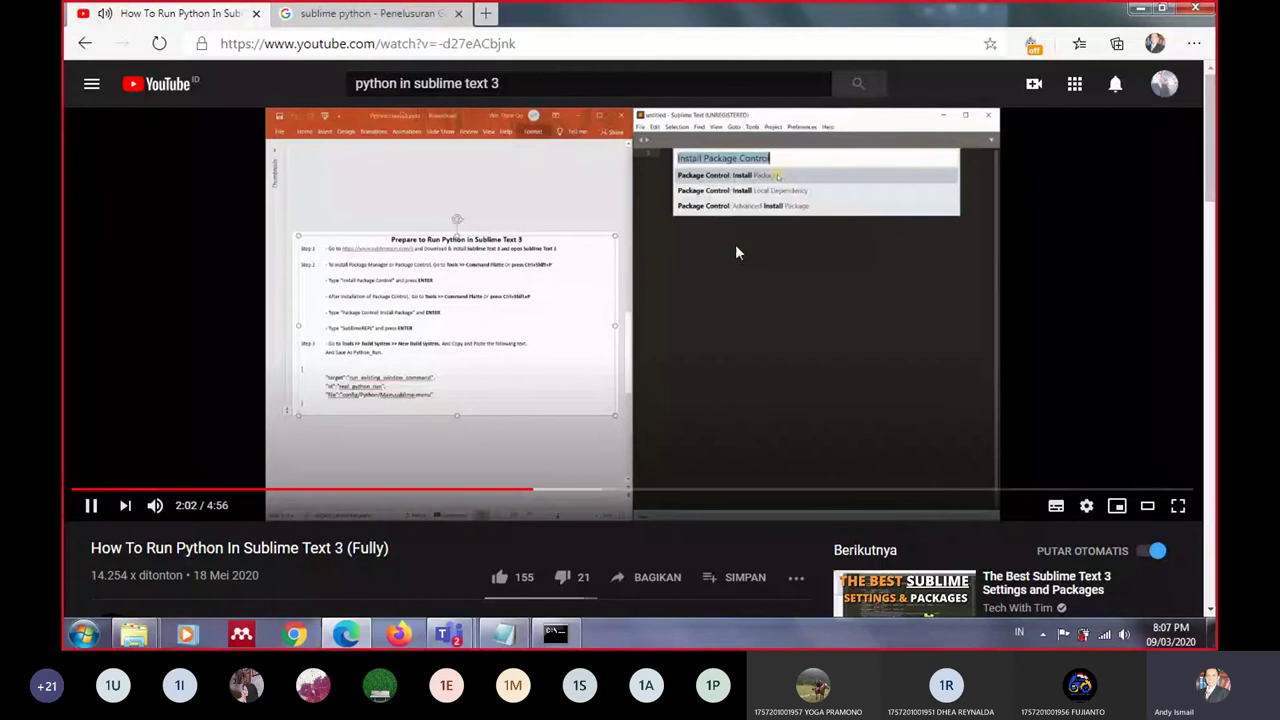
{"action": "left_click", "coordinate": [662, 349]}
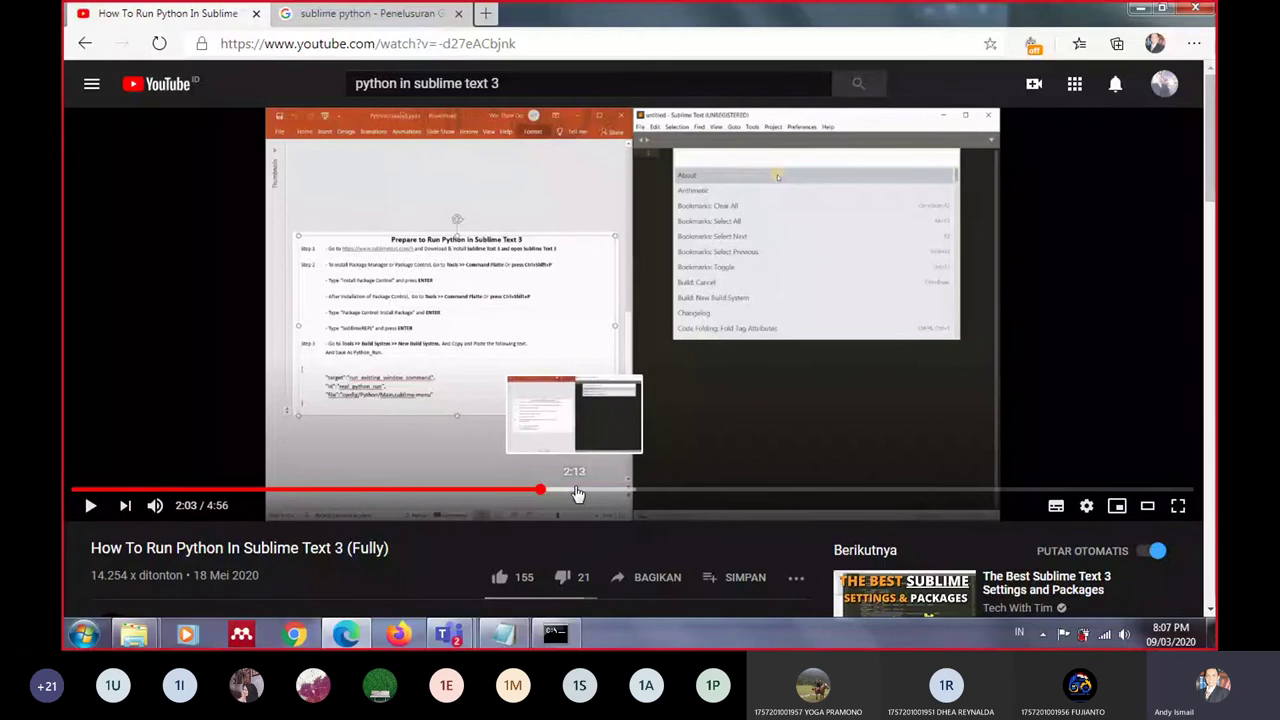
Jump through the Package Control, saving and build system parts, pausing at 4:17
{"action": "left_click", "coordinate": [613, 490]}
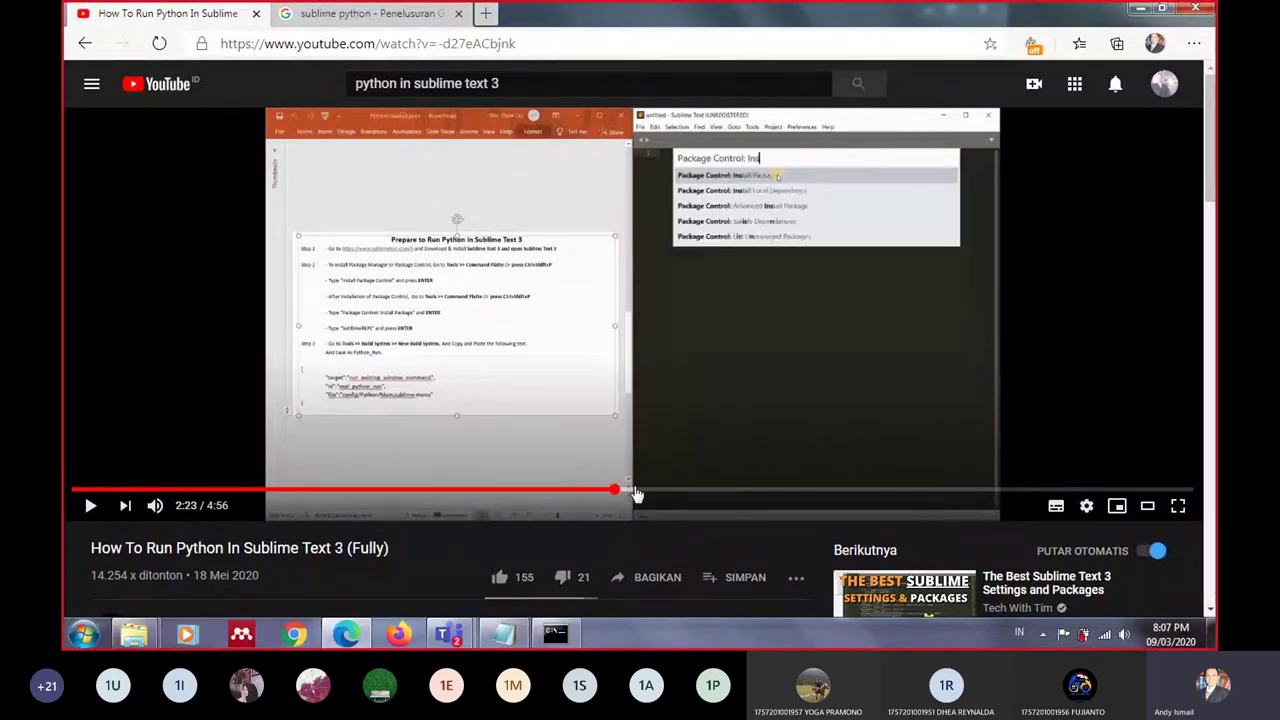
{"action": "left_click_drag", "start_coordinate": [637, 492], "coordinate": [755, 492]}
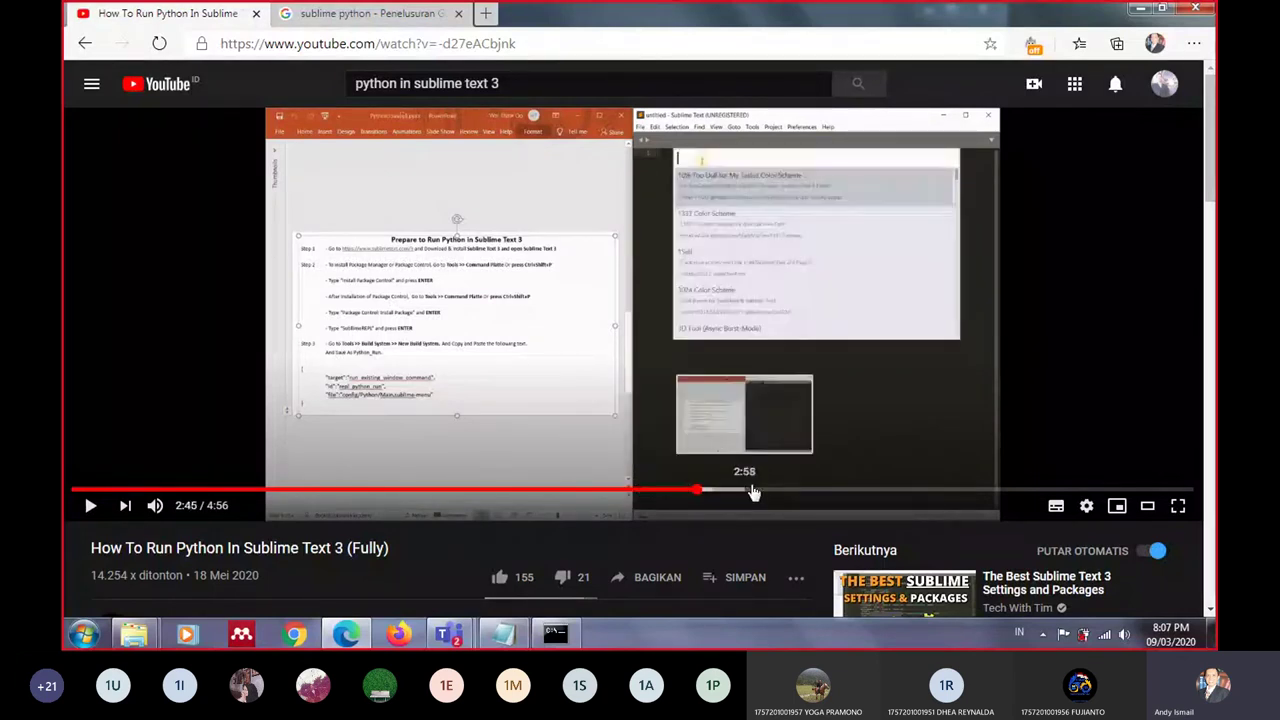
{"action": "left_click", "coordinate": [768, 262]}
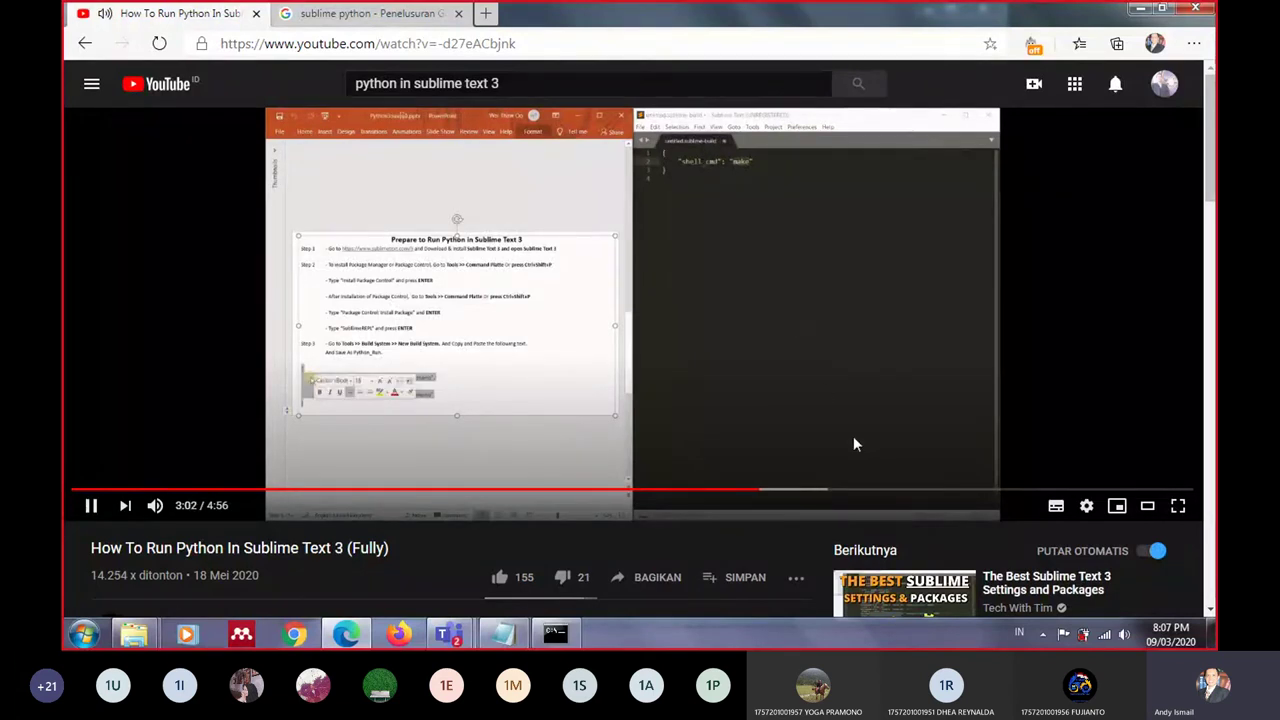
{"action": "left_click", "coordinate": [812, 490]}
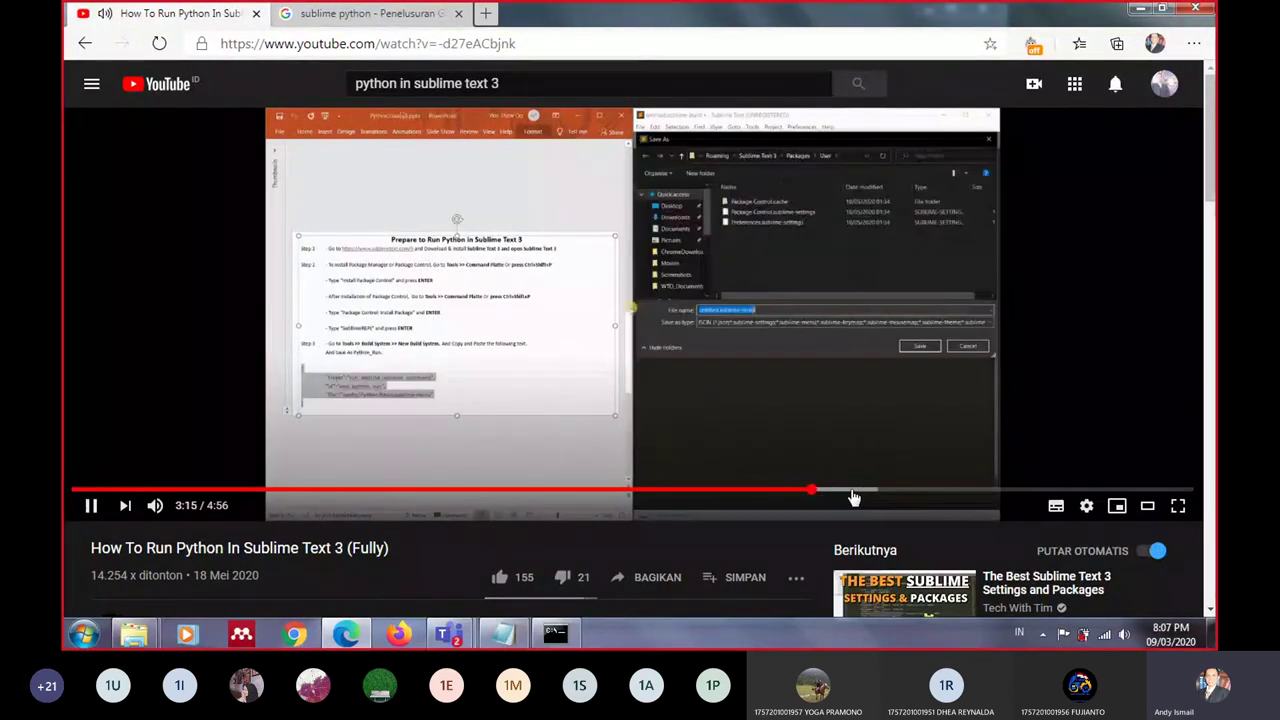
{"action": "left_click", "coordinate": [916, 491]}
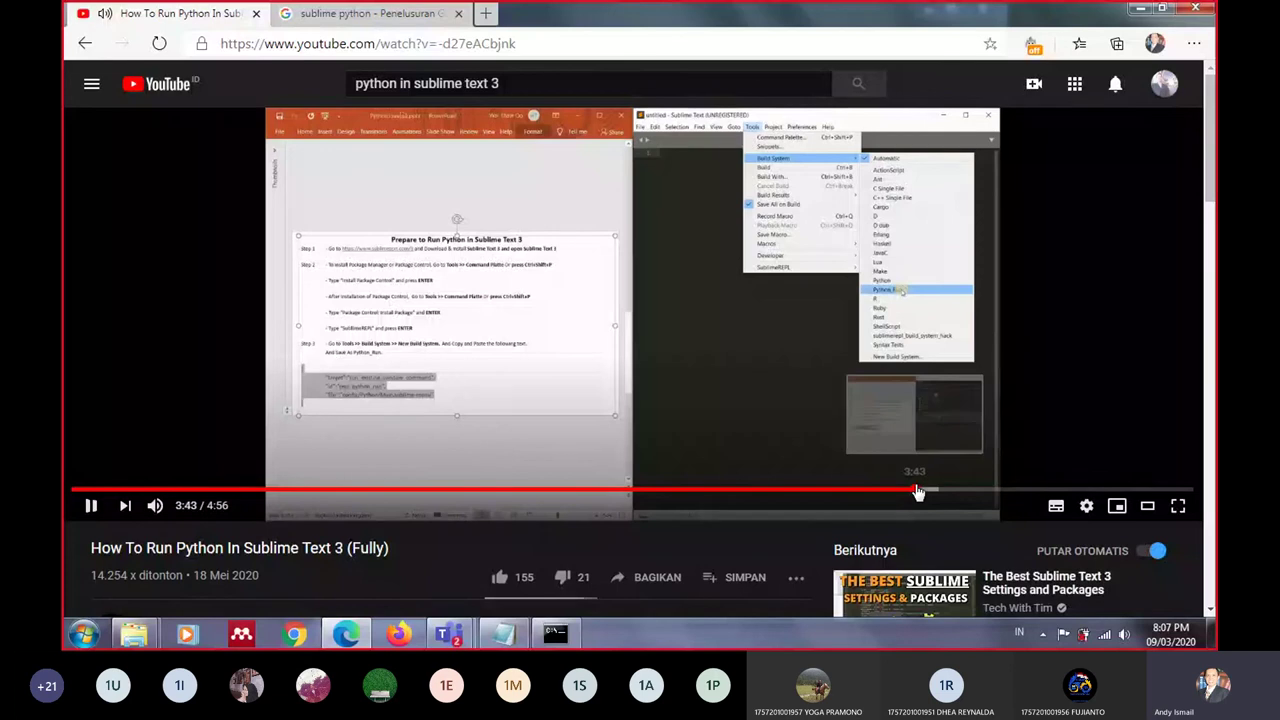
{"action": "left_click", "coordinate": [944, 491]}
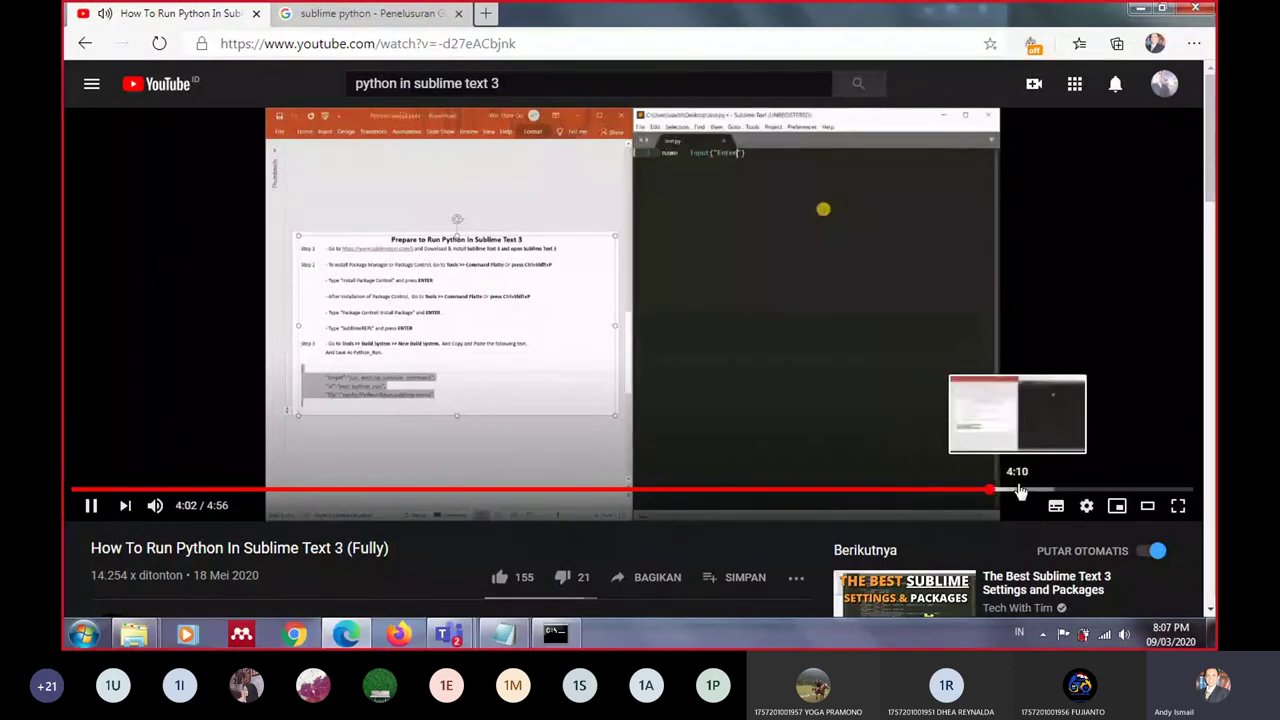
{"action": "left_click", "coordinate": [1038, 491]}
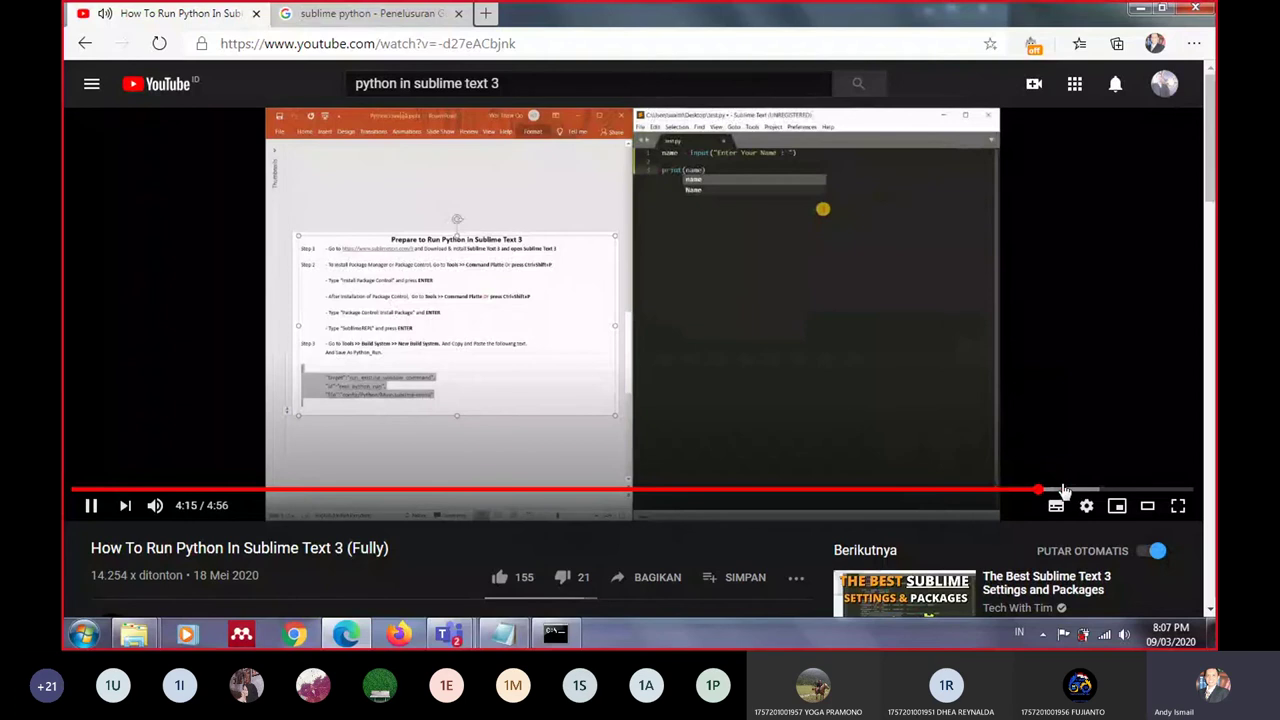
{"action": "left_click", "coordinate": [745, 229]}
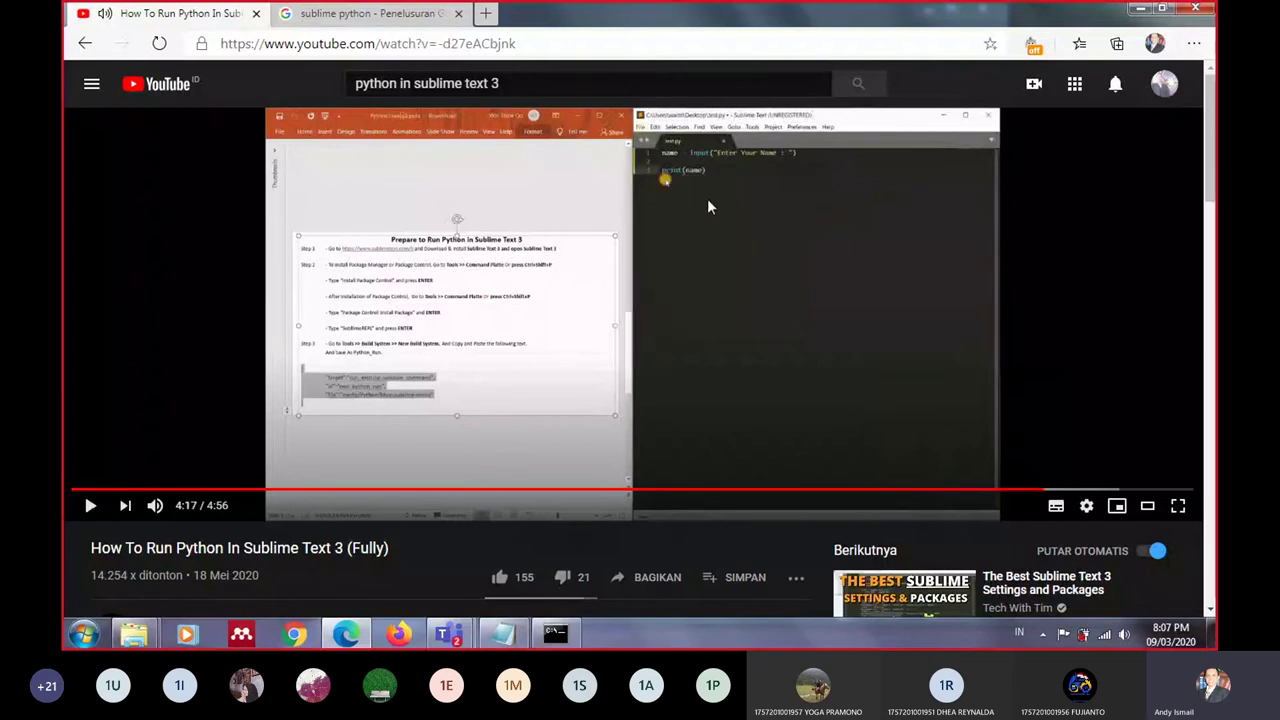
Skip ahead to the REPL output, mute the sound, and pause at 4:49
{"action": "left_click", "coordinate": [1030, 421]}
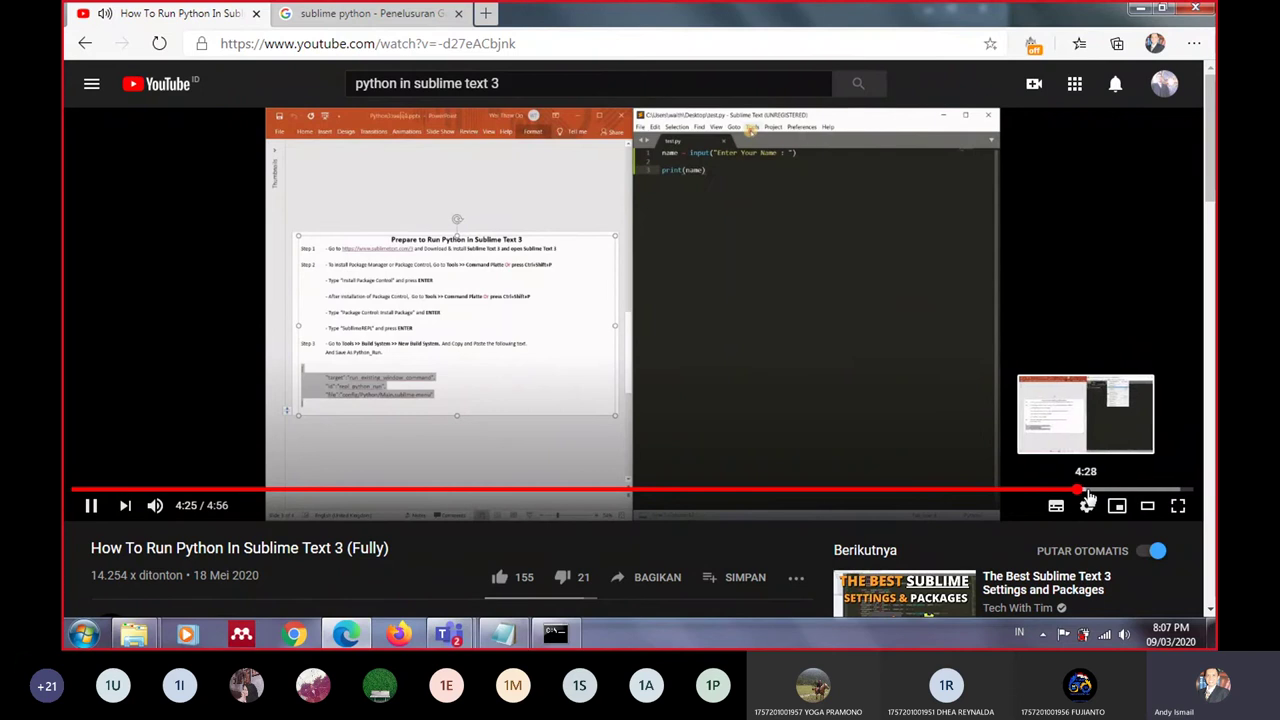
{"action": "left_click", "coordinate": [1105, 491]}
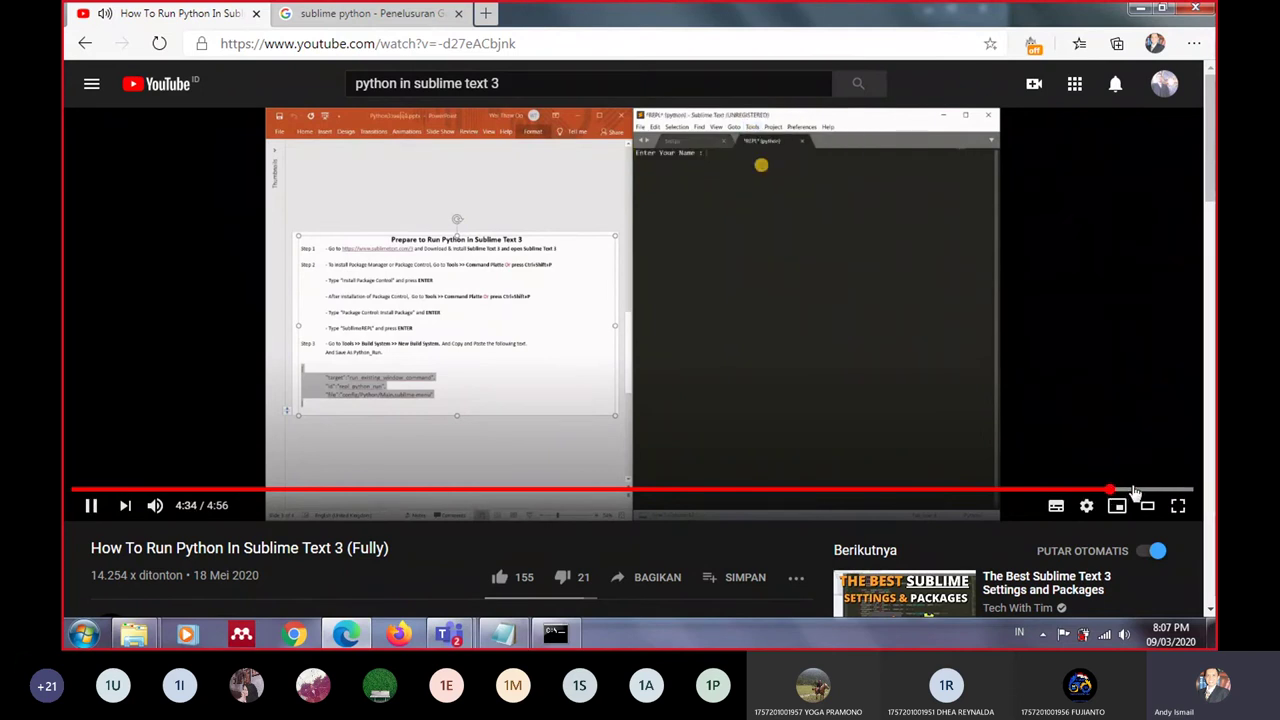
{"action": "left_click", "coordinate": [1133, 490]}
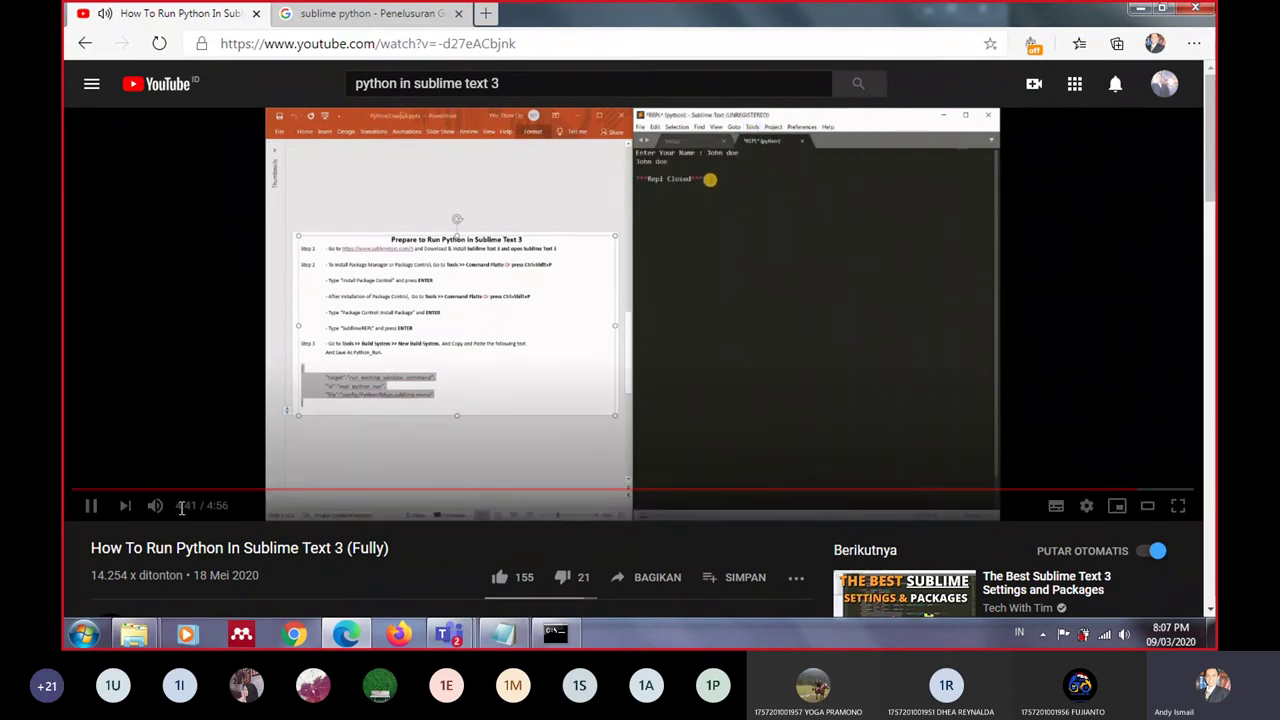
{"action": "left_click", "coordinate": [155, 505]}
{"action": "left_click", "coordinate": [985, 385]}
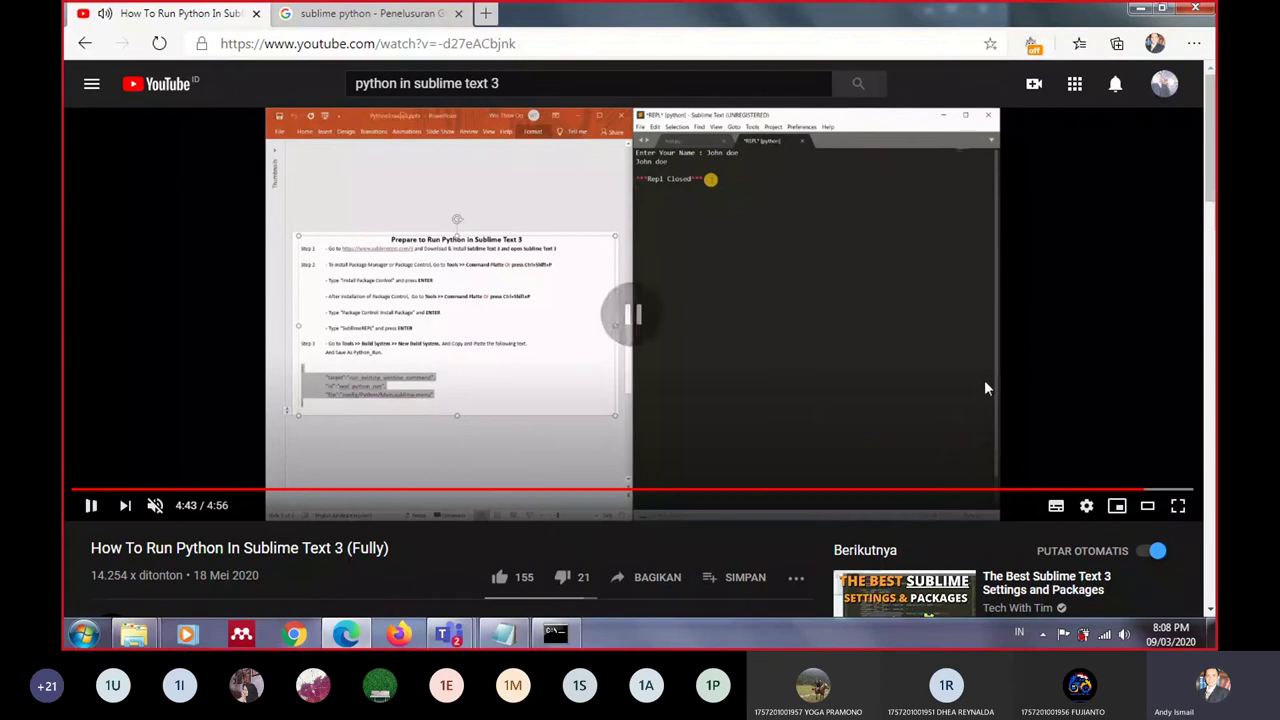
{"action": "left_click", "coordinate": [1024, 331]}
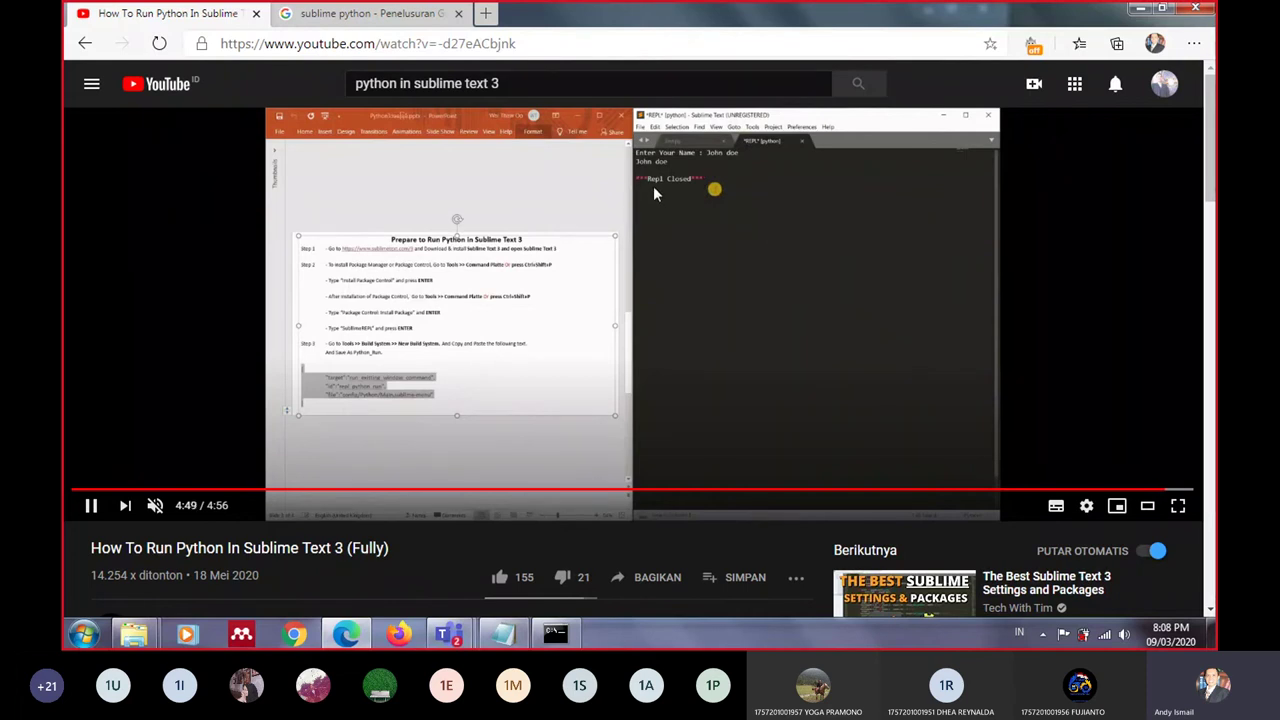
{"action": "left_click", "coordinate": [786, 243]}
Go back to the 'python in sublime text 3' results, then forward to the KivyMD Troubleshoot video
{"action": "scroll", "coordinate": [529, 347], "scroll_direction": "down", "scroll_amount": 4}
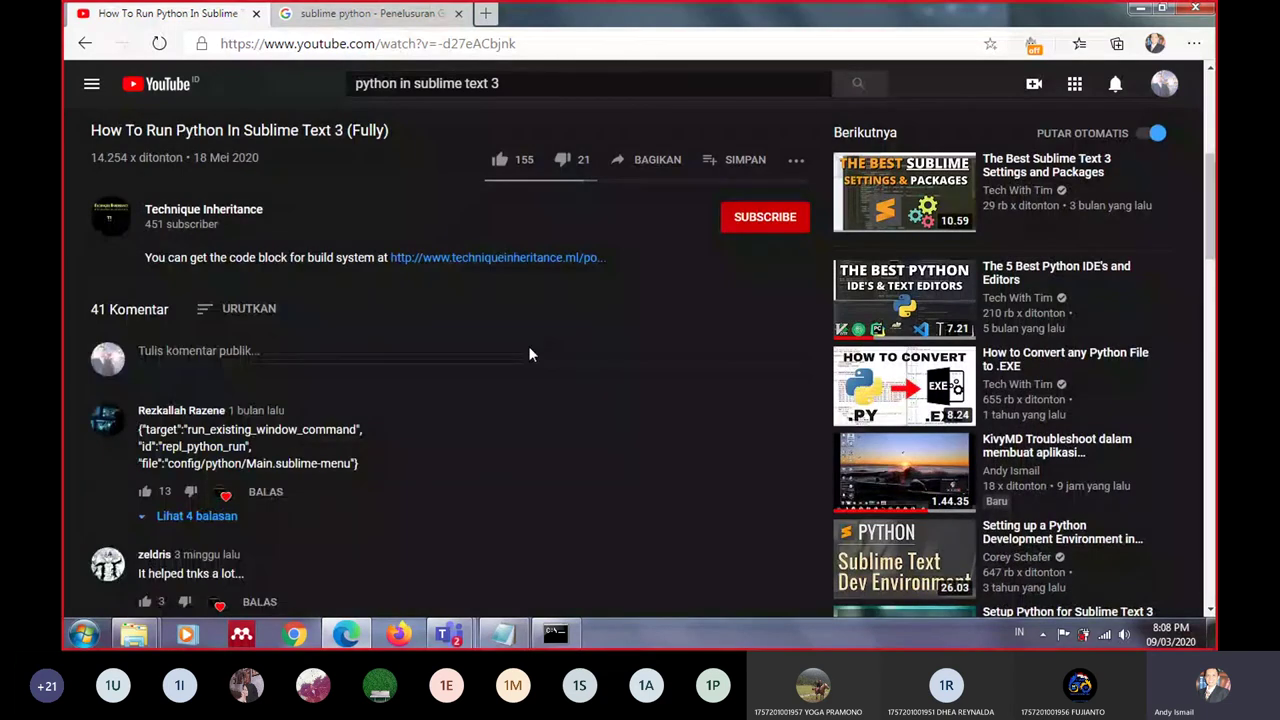
{"action": "scroll", "coordinate": [528, 346], "scroll_direction": "up", "scroll_amount": 4}
{"action": "left_click", "coordinate": [84, 43]}
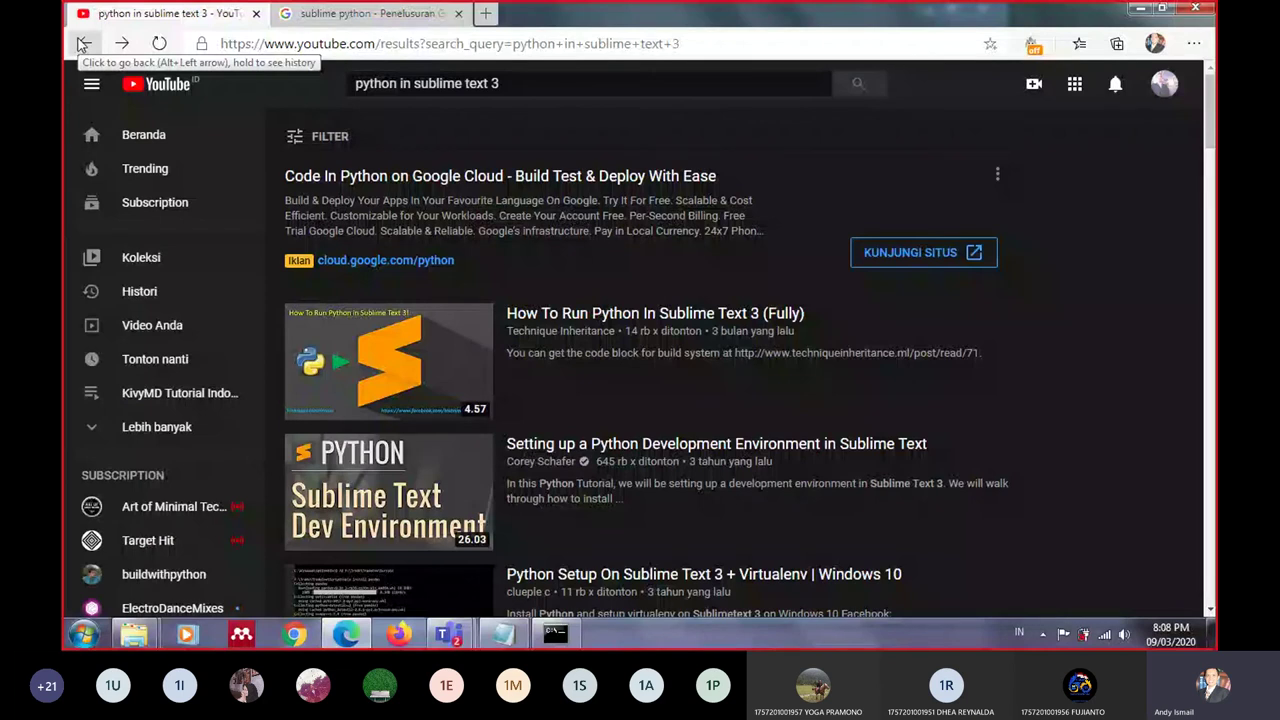
{"action": "left_click", "coordinate": [121, 43]}
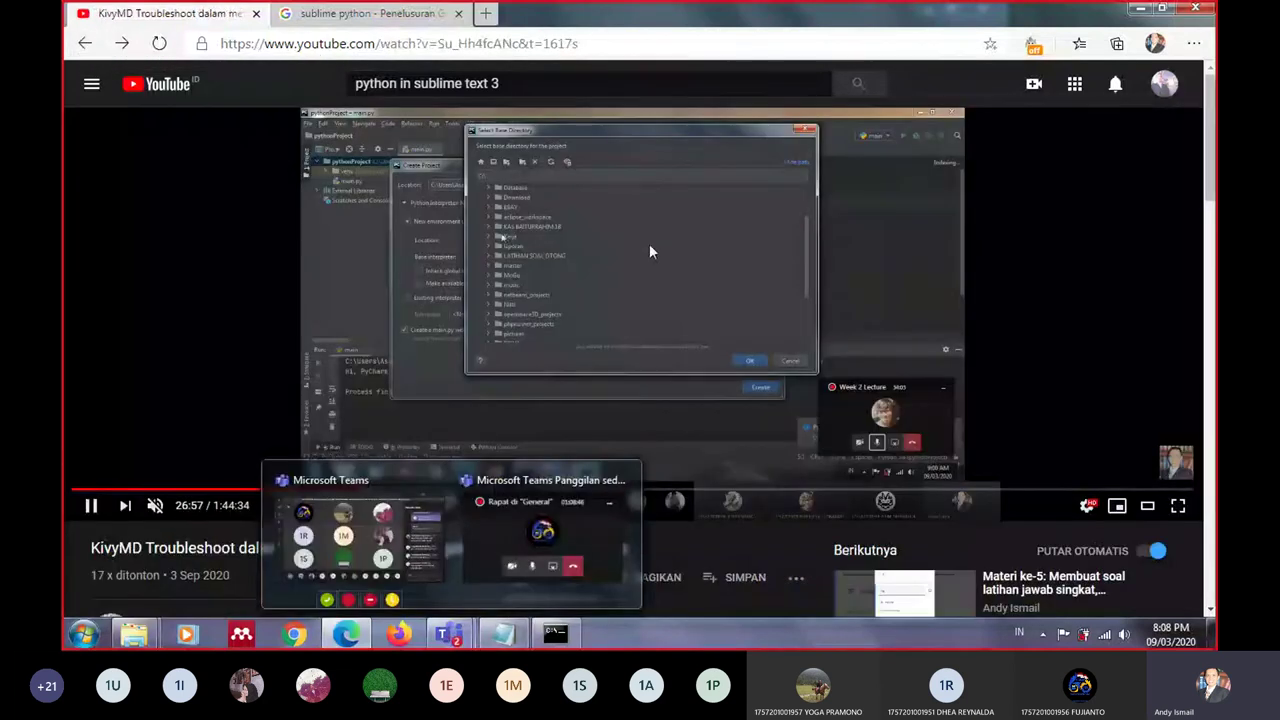
Pause the KivyMD troubleshooting video at 26:58
{"action": "left_click", "coordinate": [649, 247]}
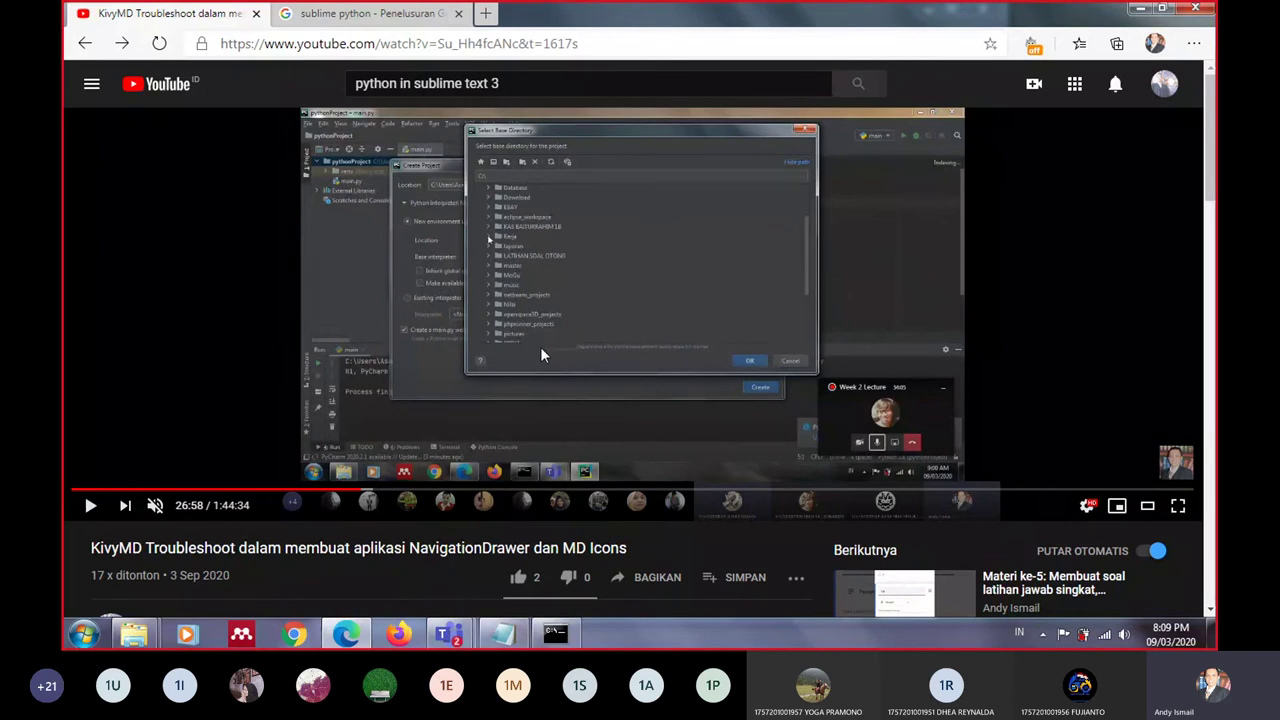
In the Teams chat, select 'pycharm-community' in the latest question, then return to the browser
{"action": "mouse_move", "coordinate": [450, 634]}
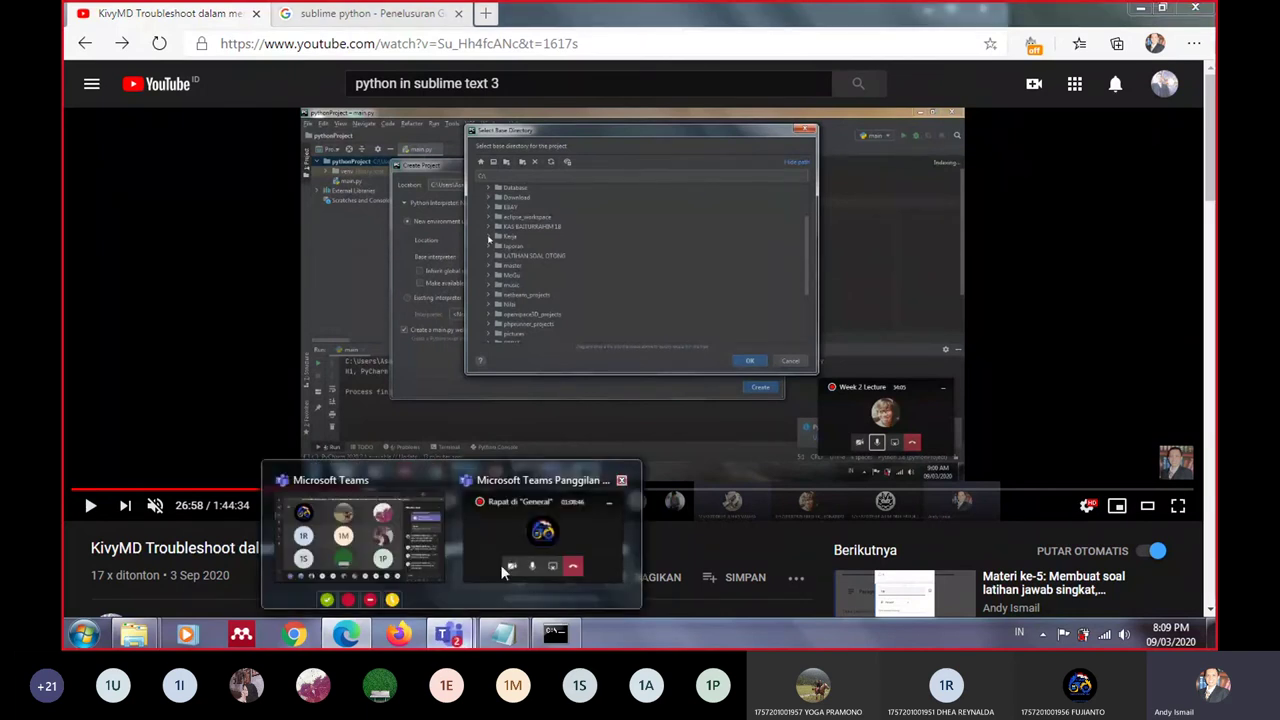
{"action": "left_click", "coordinate": [351, 547]}
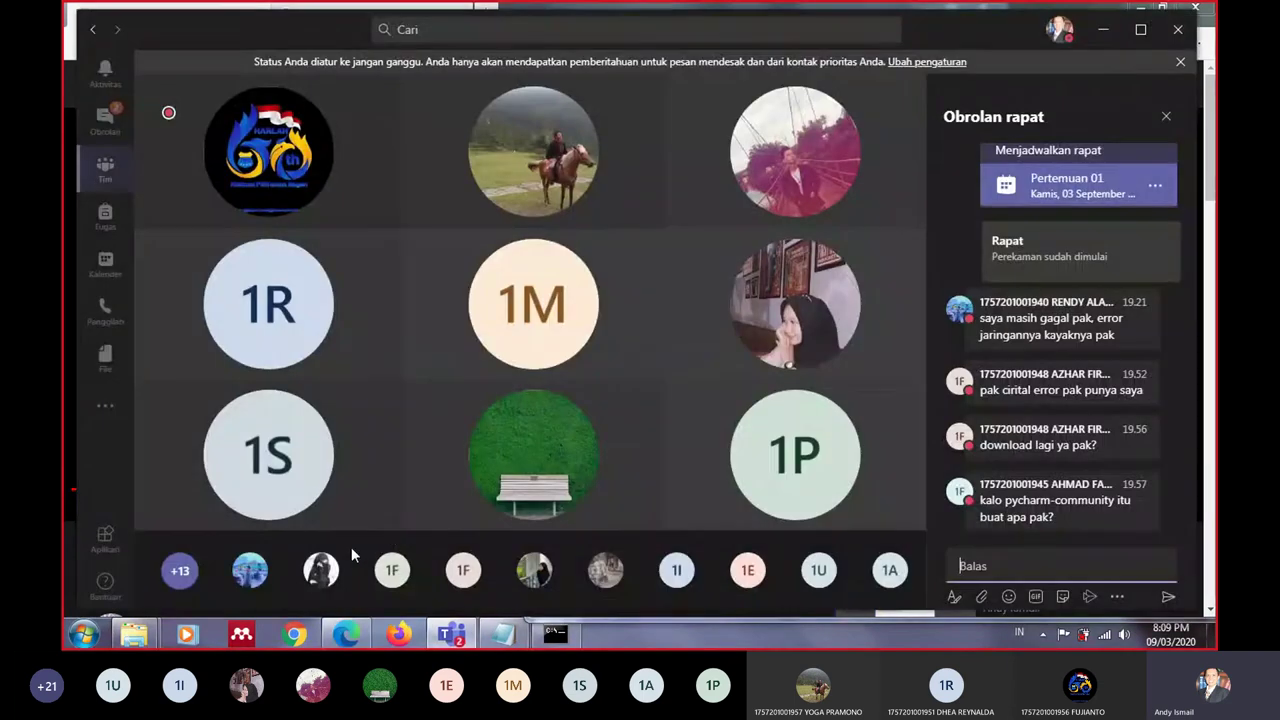
{"action": "mouse_move", "coordinate": [730, 478]}
{"action": "mouse_move", "coordinate": [1042, 497]}
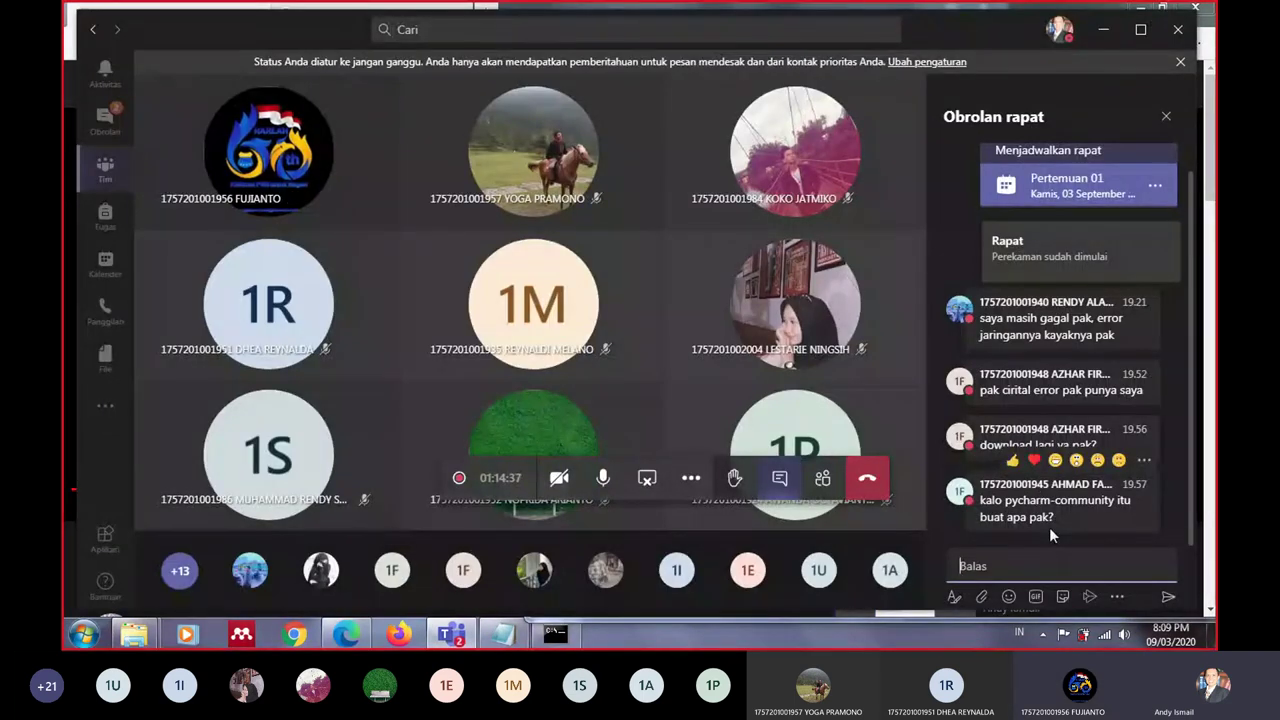
{"action": "mouse_move", "coordinate": [818, 400]}
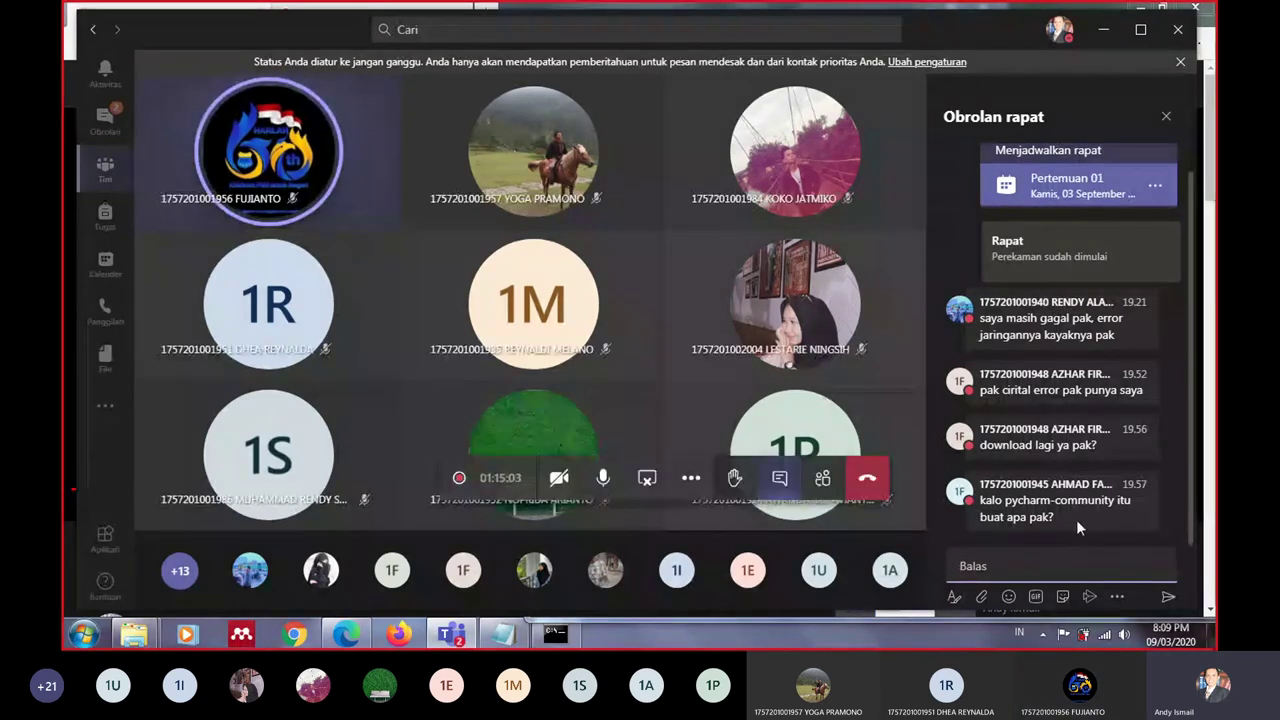
{"action": "mouse_move", "coordinate": [1075, 520]}
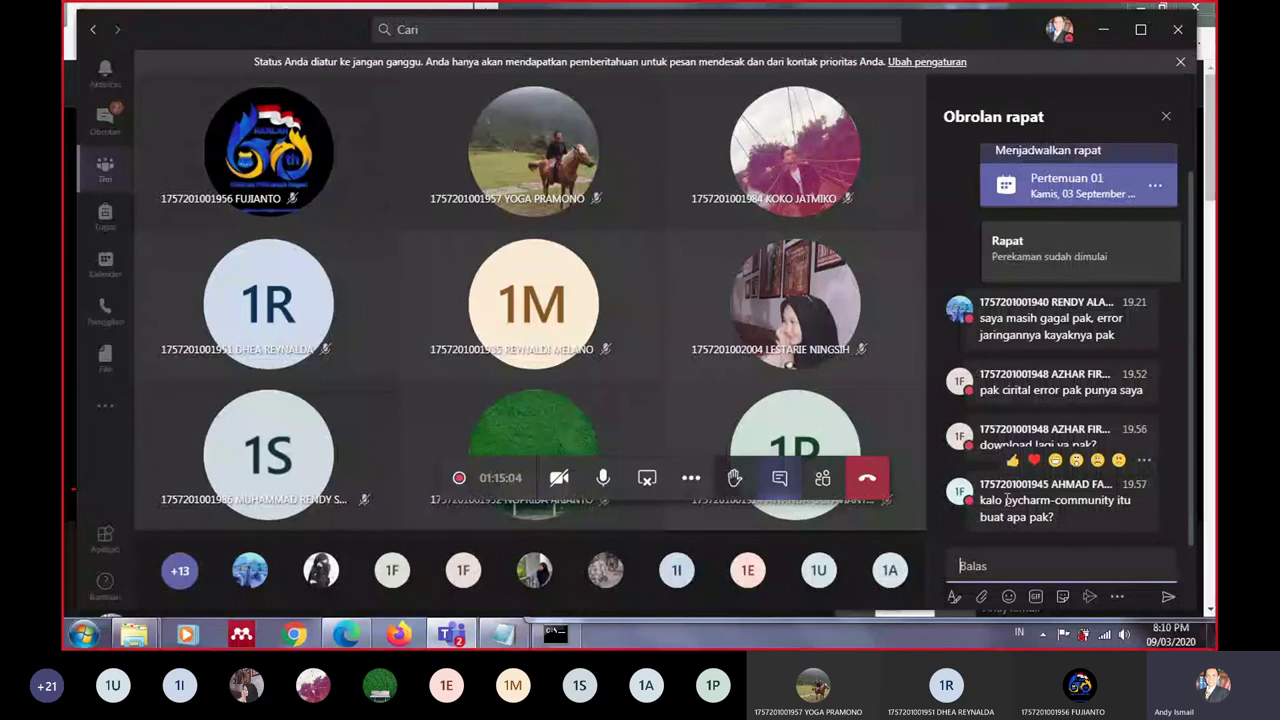
{"action": "left_click_drag", "start_coordinate": [1006, 500], "coordinate": [1117, 502]}
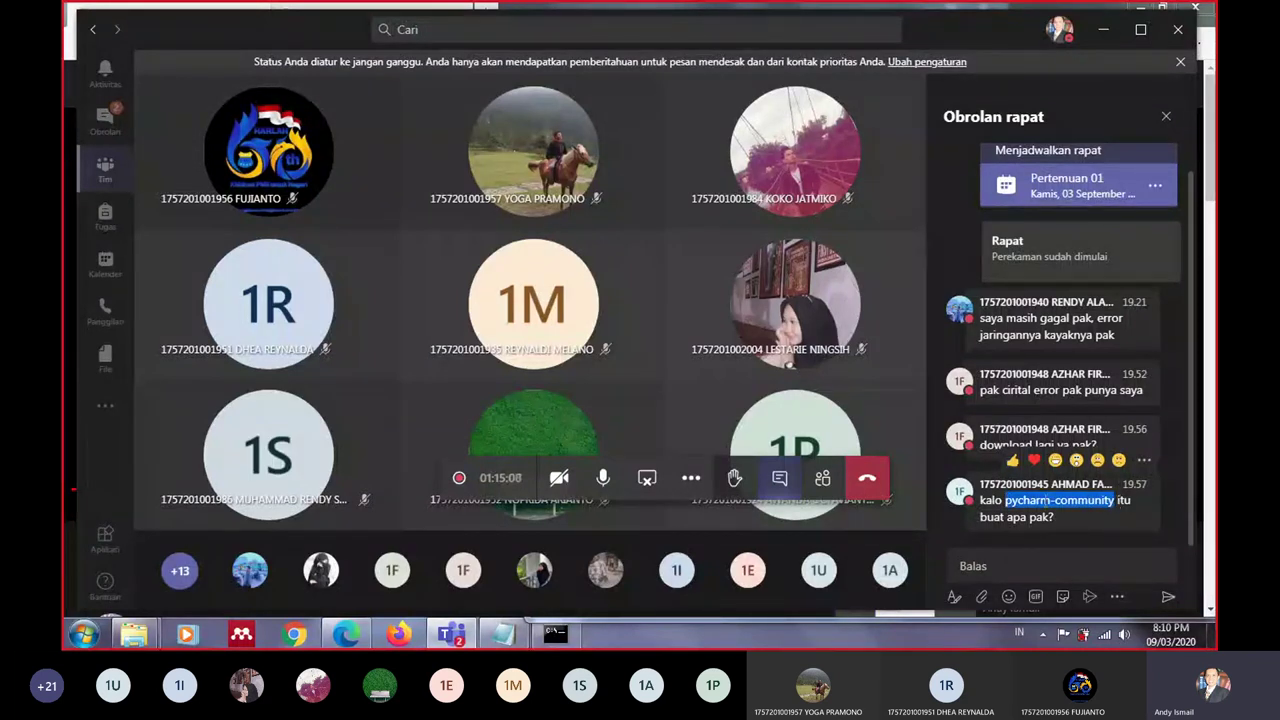
{"action": "left_click", "coordinate": [1036, 499]}
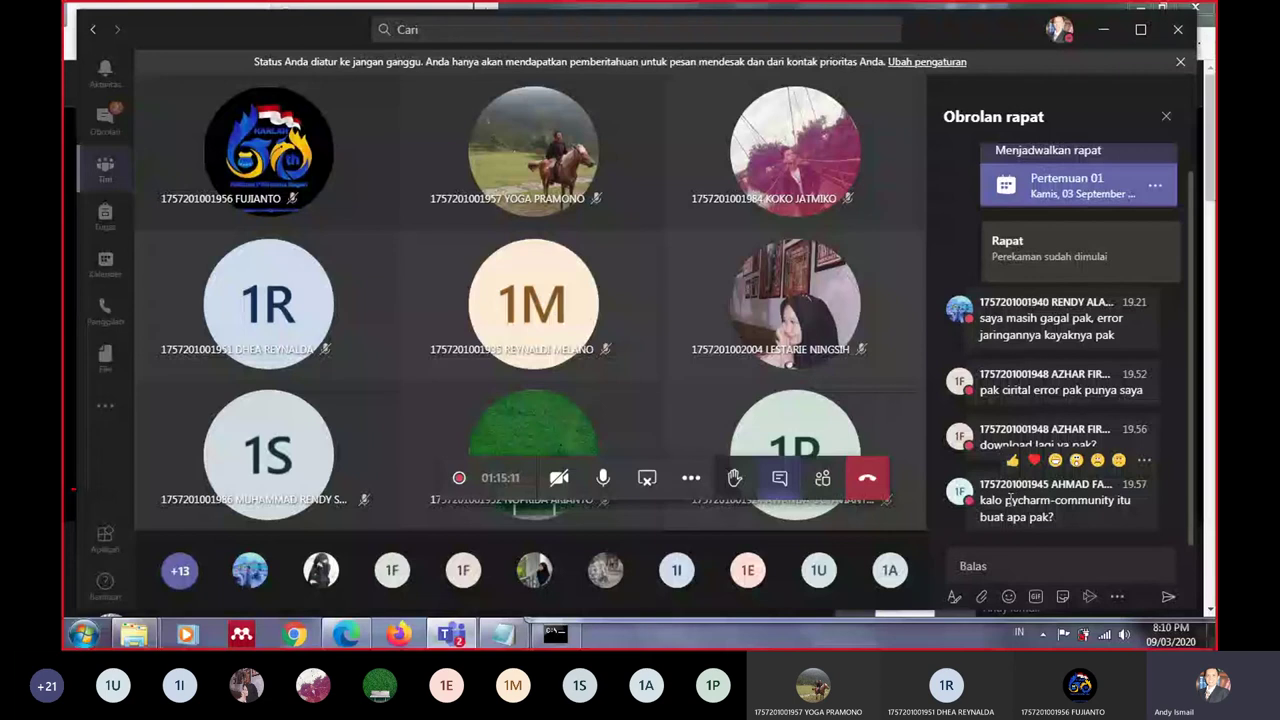
{"action": "mouse_move", "coordinate": [1006, 499]}
{"action": "left_mouse_down"}
{"action": "mouse_move", "coordinate": [1052, 499]}
{"action": "mouse_move", "coordinate": [1005, 499]}
{"action": "left_mouse_up"}
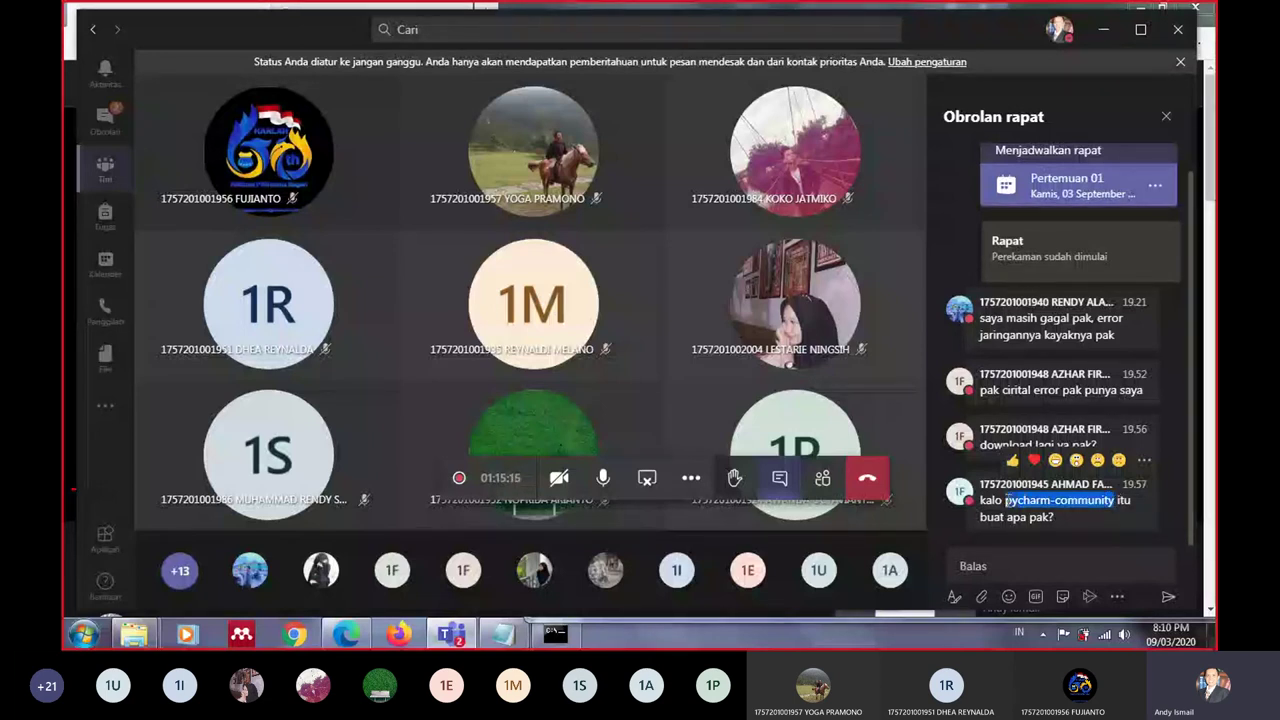
{"action": "left_click", "coordinate": [343, 636]}
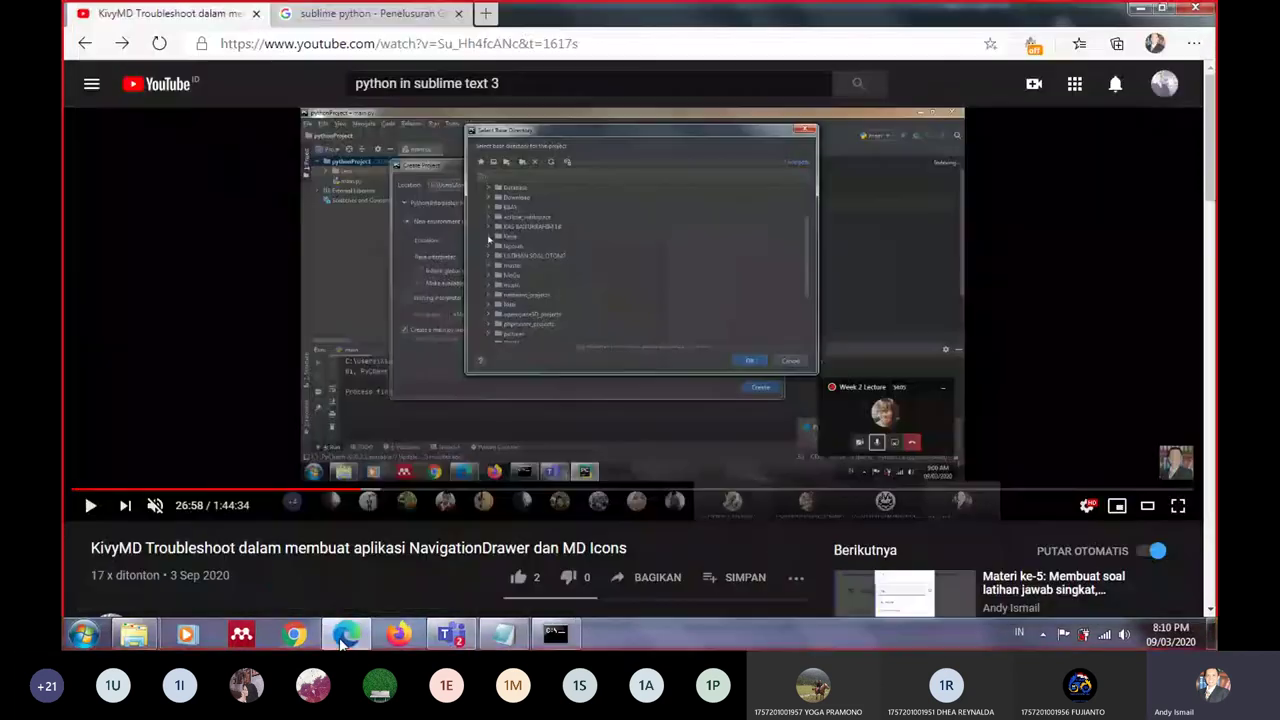
From the 'sublime python' results tab, run a new Google search for 'pycharm'
{"action": "left_click", "coordinate": [422, 14]}
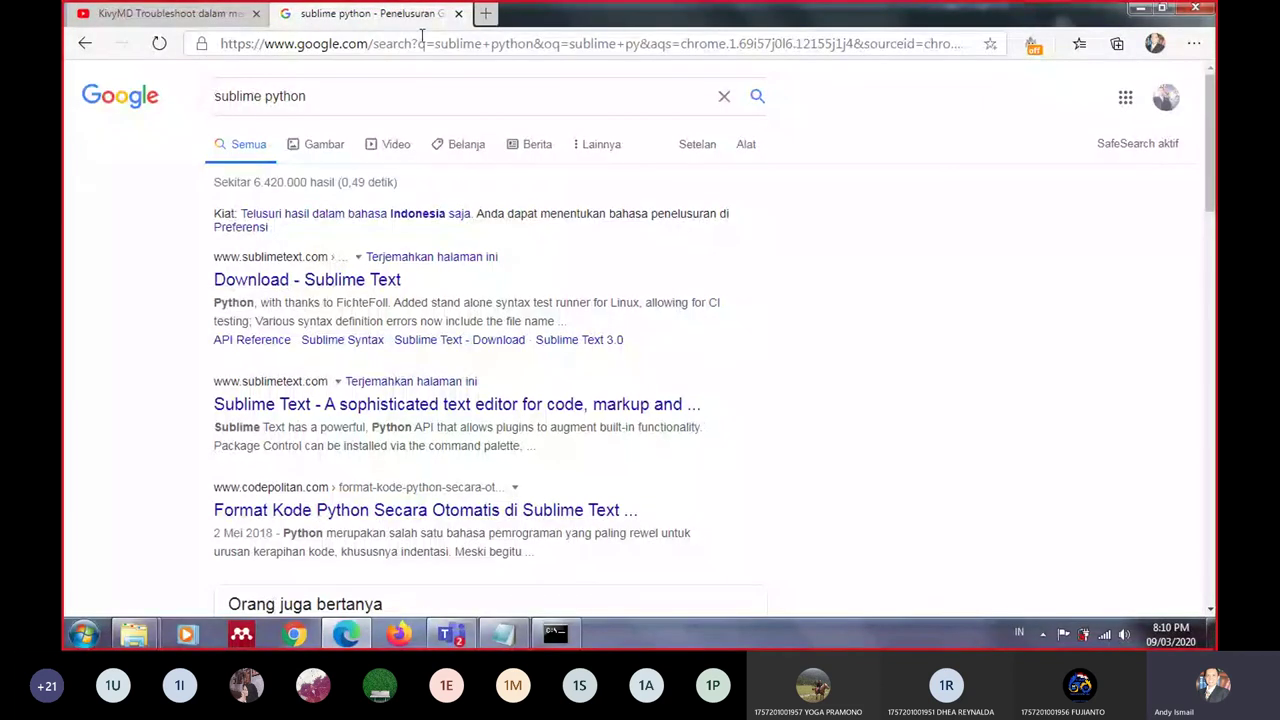
{"action": "left_click", "coordinate": [422, 40]}
{"action": "type", "text": "pycharm"}
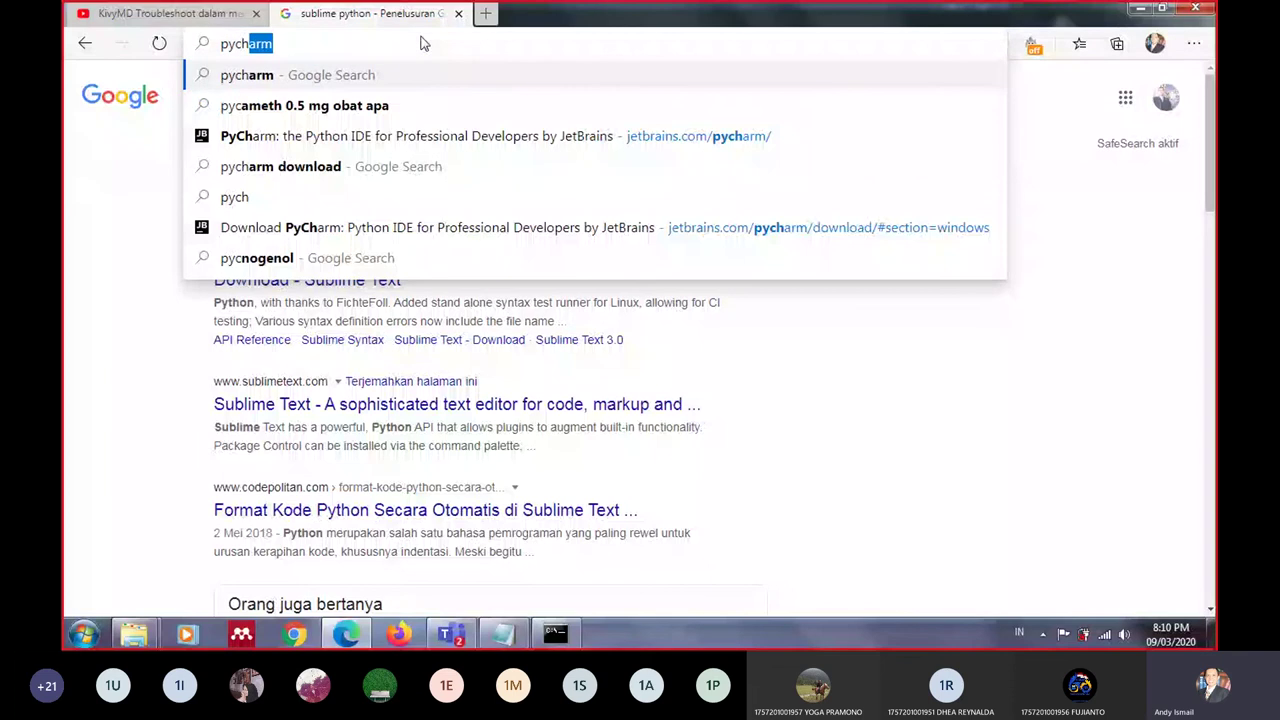
{"action": "key", "text": "Return"}
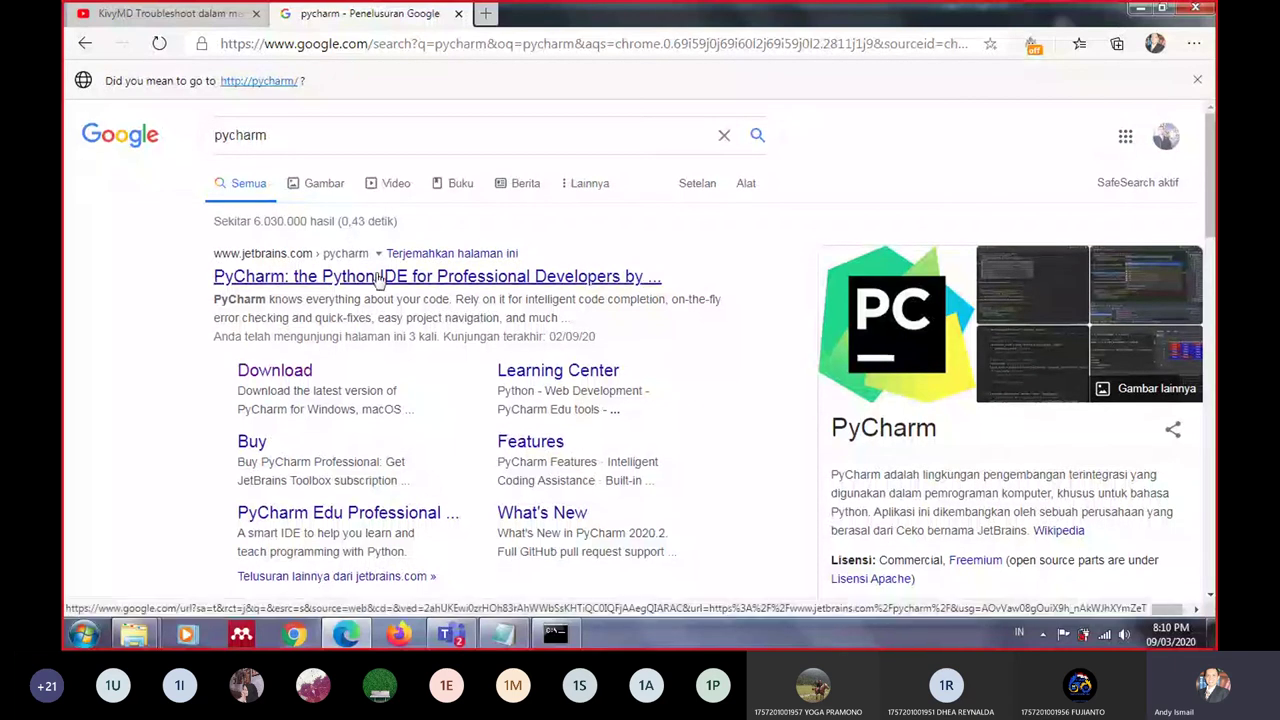
Open JetBrains' PyCharm download page offering Professional and Community 2020.2.1, then minimize the browser
{"action": "left_click", "coordinate": [378, 278]}
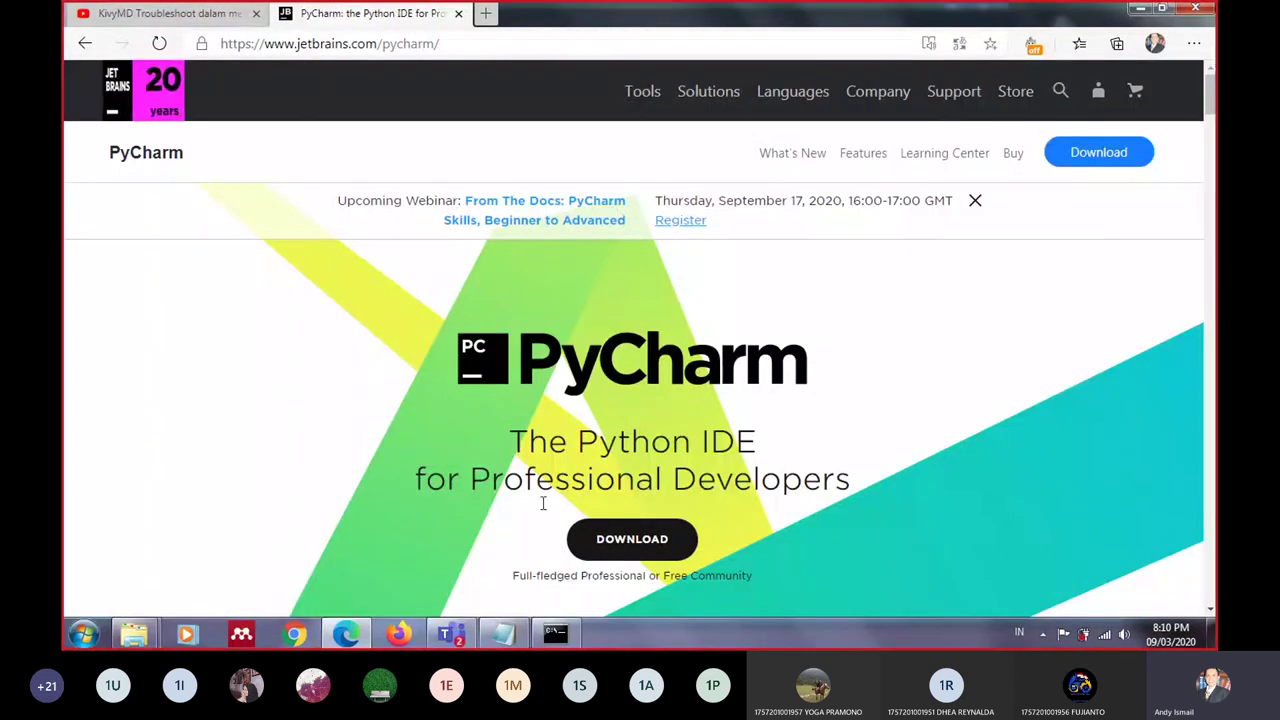
{"action": "scroll", "coordinate": [633, 530], "scroll_direction": "down", "scroll_amount": 2}
{"action": "scroll", "coordinate": [634, 543], "scroll_direction": "down", "scroll_amount": 4}
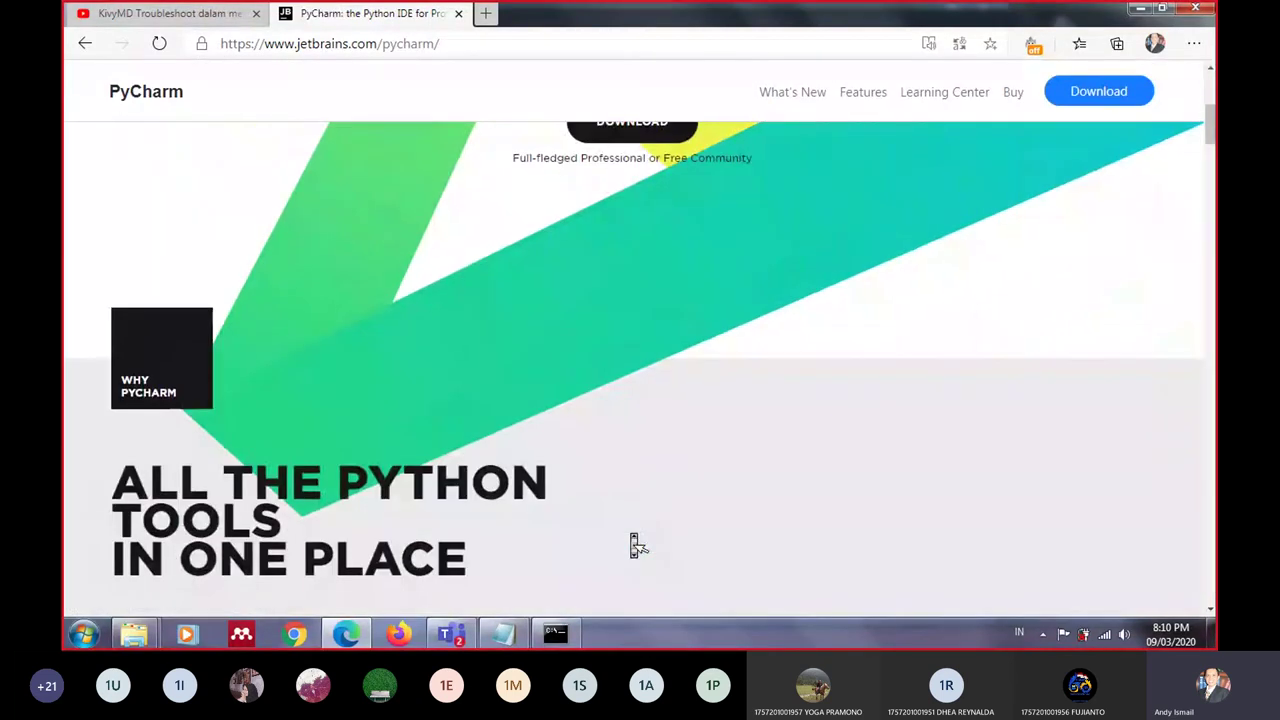
{"action": "scroll", "coordinate": [634, 545], "scroll_direction": "down", "scroll_amount": 8}
{"action": "scroll", "coordinate": [633, 545], "scroll_direction": "up", "scroll_amount": 2}
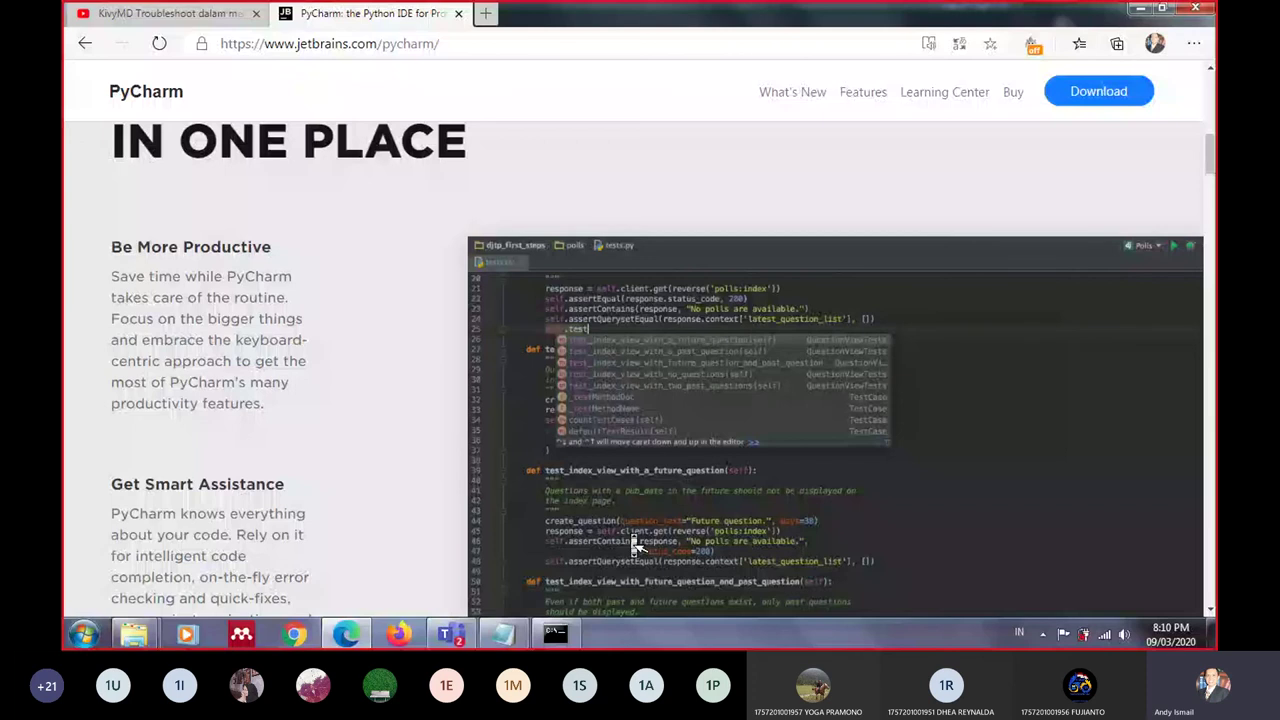
{"action": "scroll", "coordinate": [633, 545], "scroll_direction": "up", "scroll_amount": 10}
{"action": "left_click", "coordinate": [635, 210]}
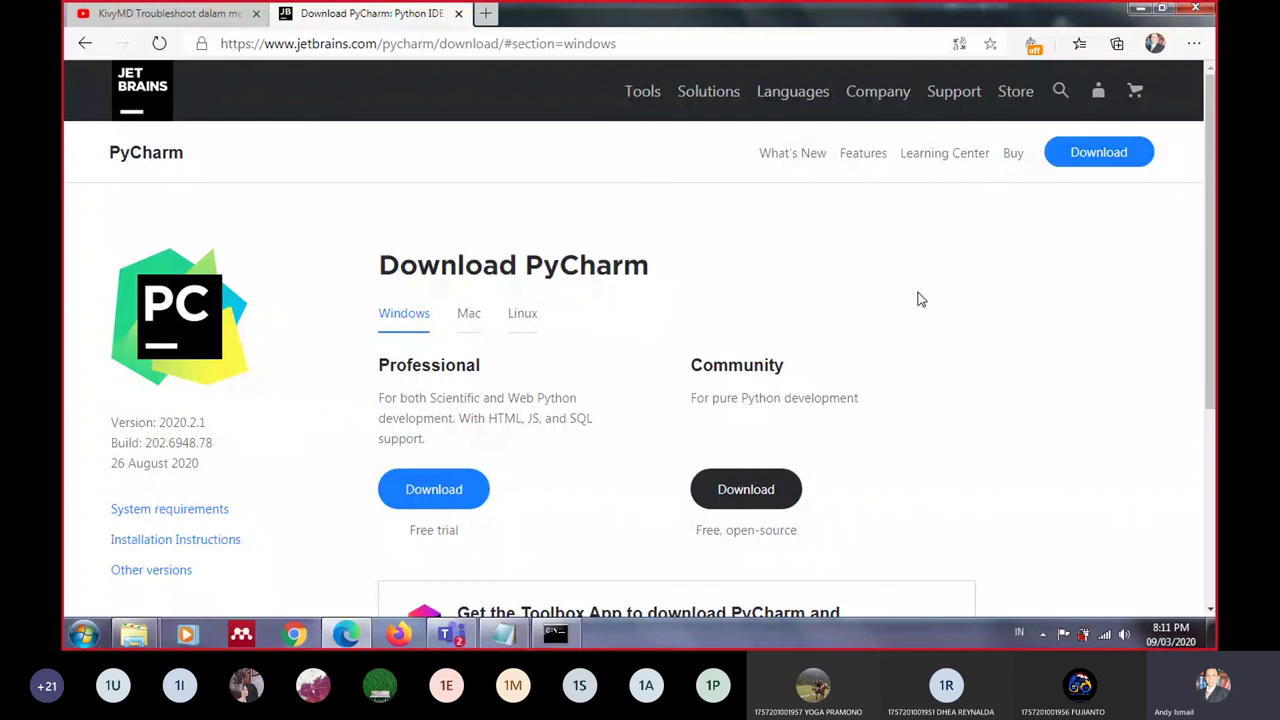
{"action": "left_click", "coordinate": [1138, 9]}
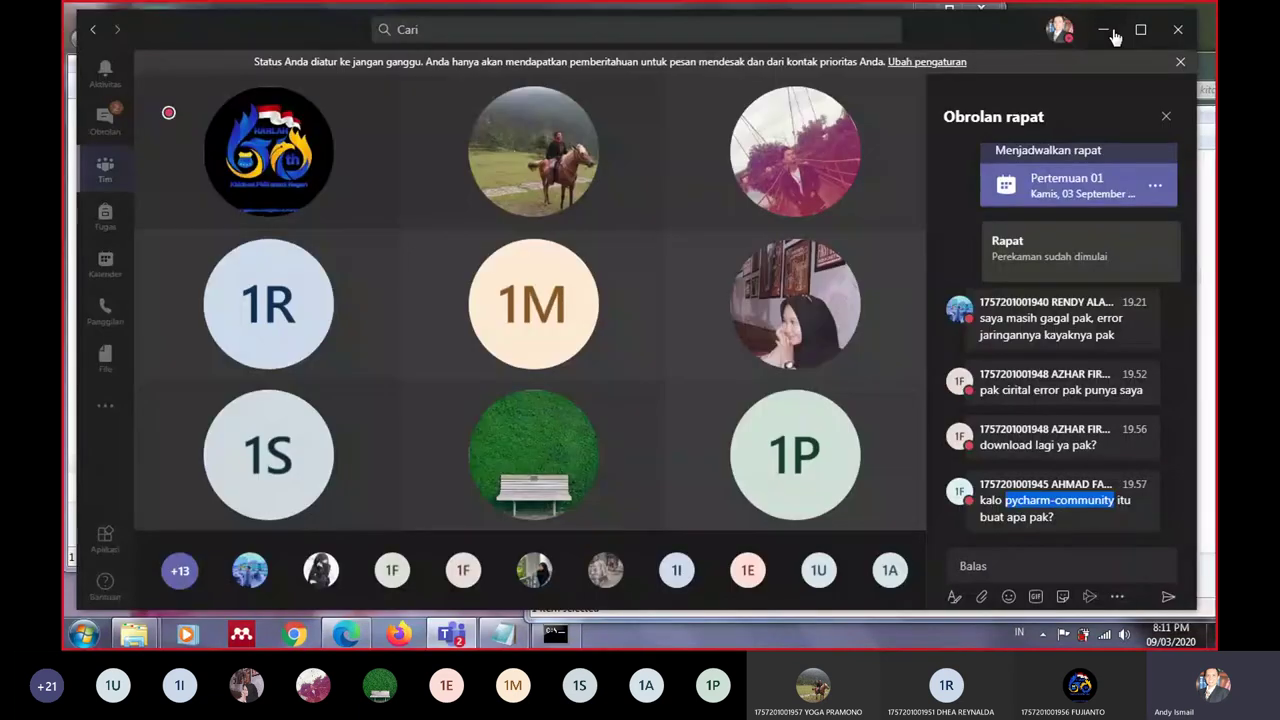
Minimize Teams, close the kitchen_sink window, minimize Downloads, and launch Visual Studio Code
{"action": "left_click", "coordinate": [1106, 30]}
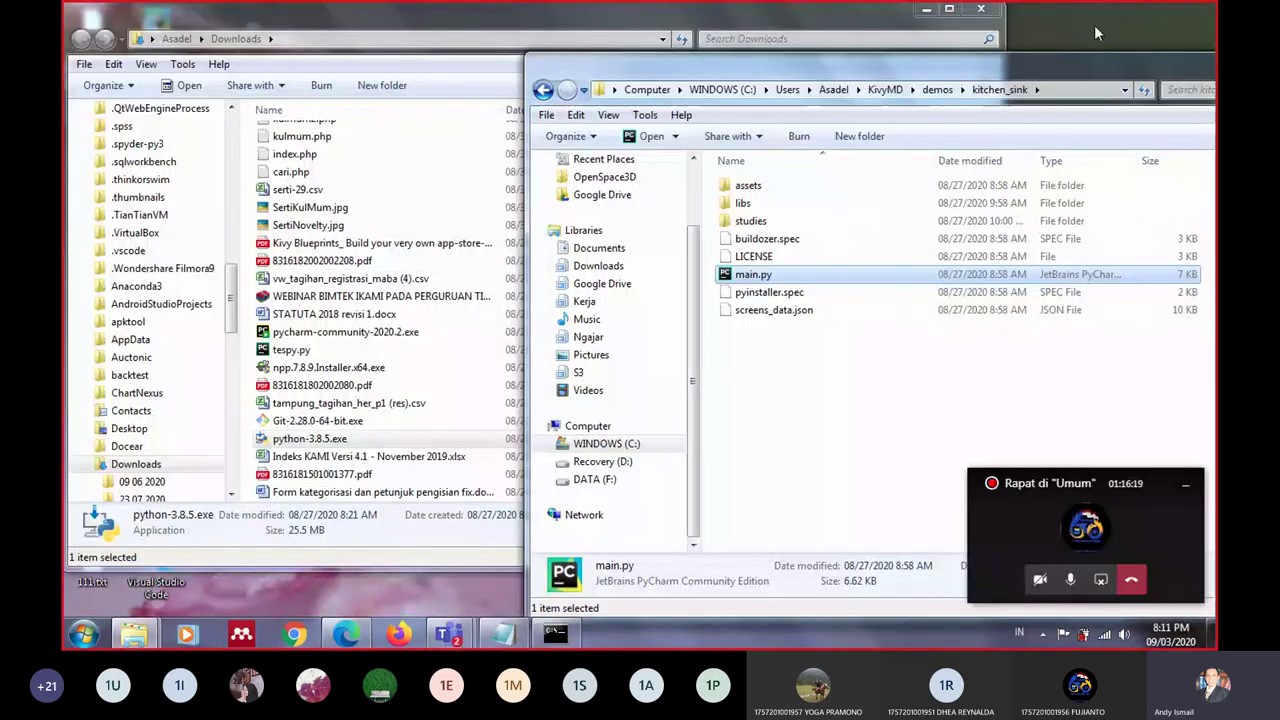
{"action": "key", "text": "alt+F4"}
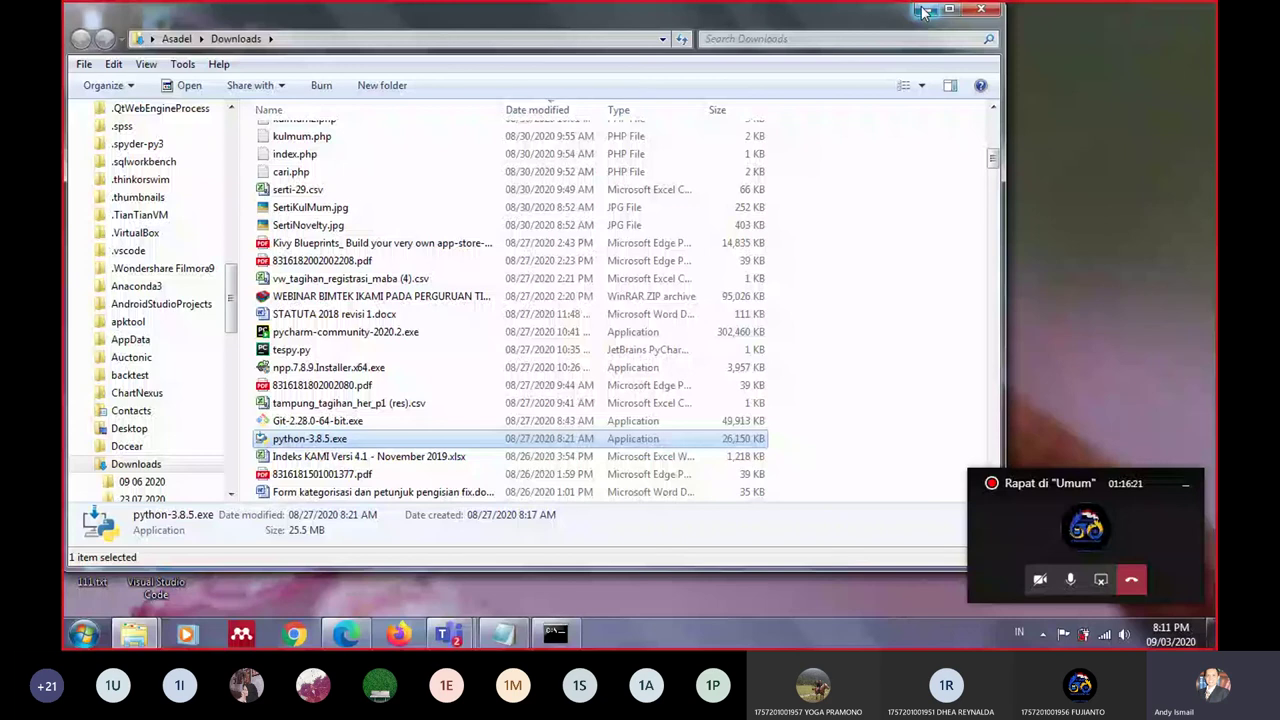
{"action": "left_click", "coordinate": [924, 12]}
{"action": "left_click", "coordinate": [160, 563]}
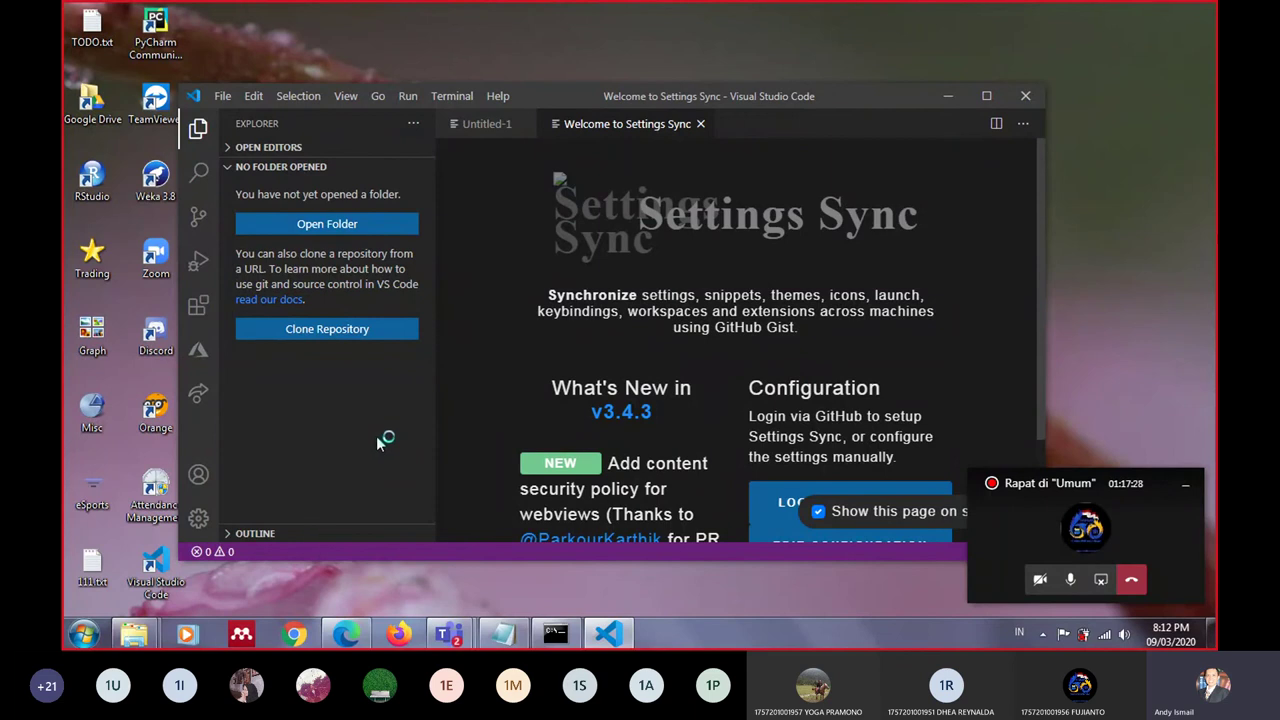
Search the VS Code extensions for 'python', then close Visual Studio Code
{"action": "left_click", "coordinate": [198, 308]}
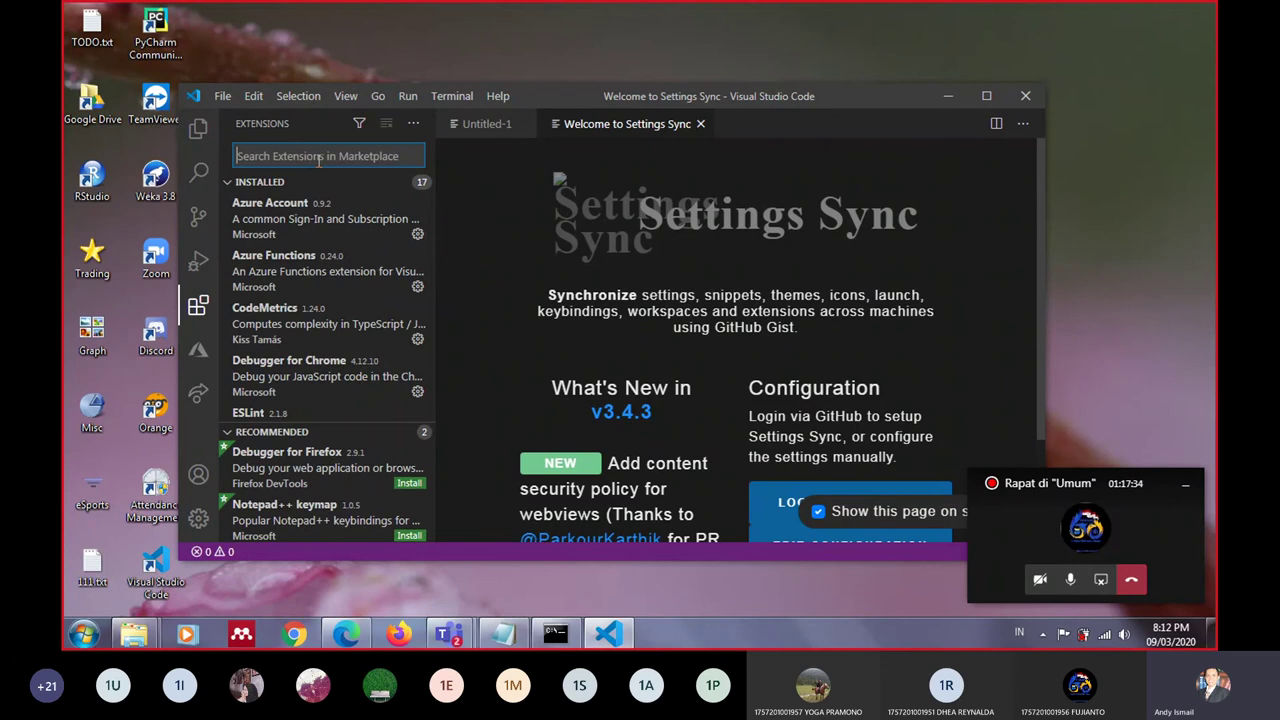
{"action": "type", "text": "py"}
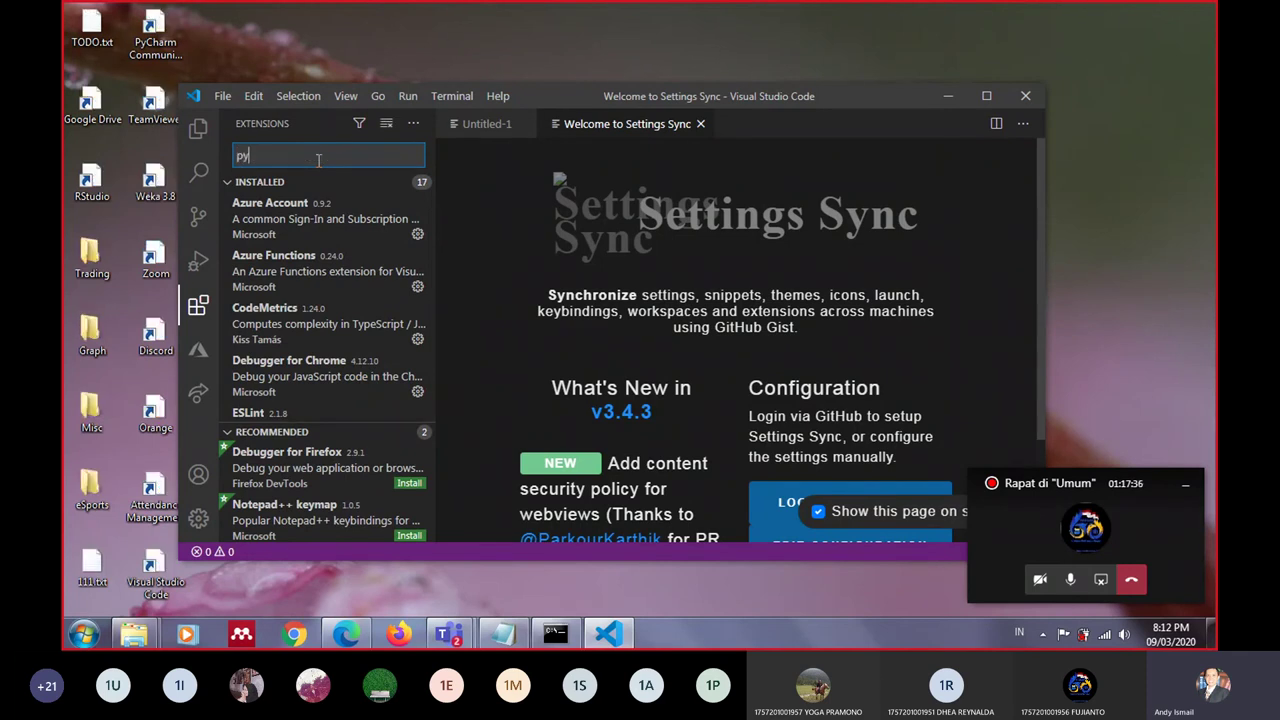
{"action": "type", "text": "t"}
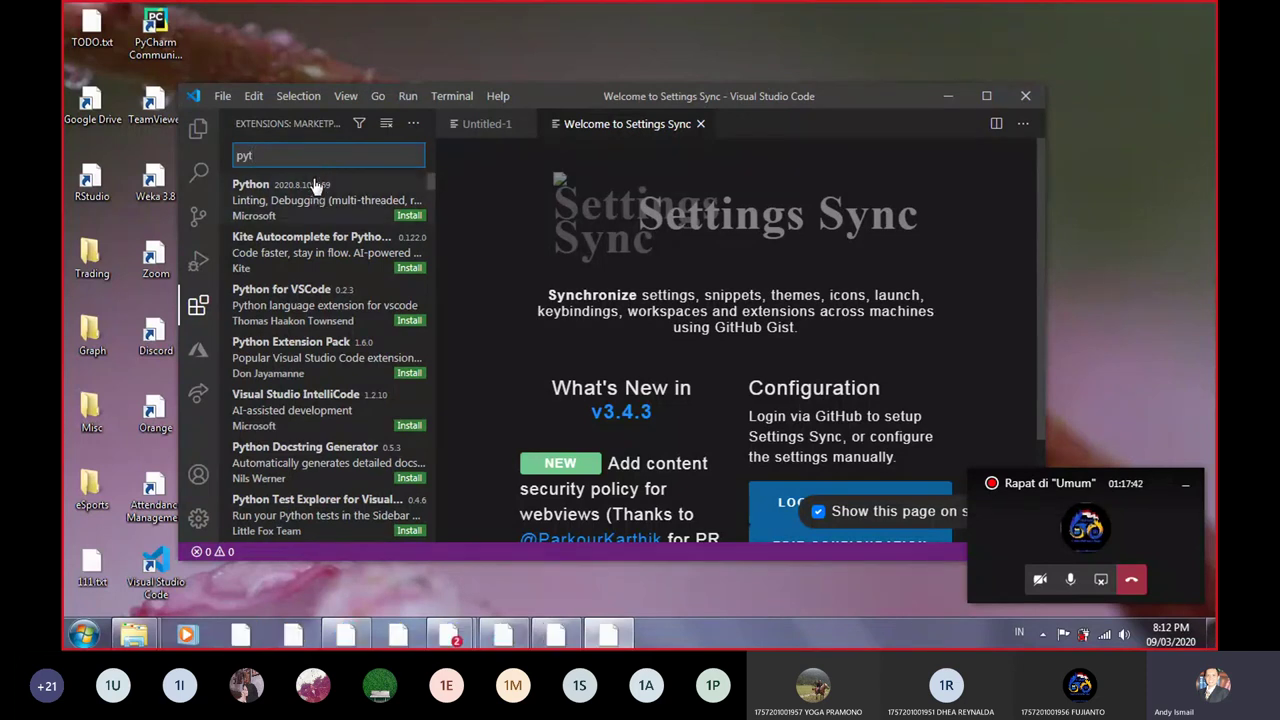
{"action": "type", "text": "hon"}
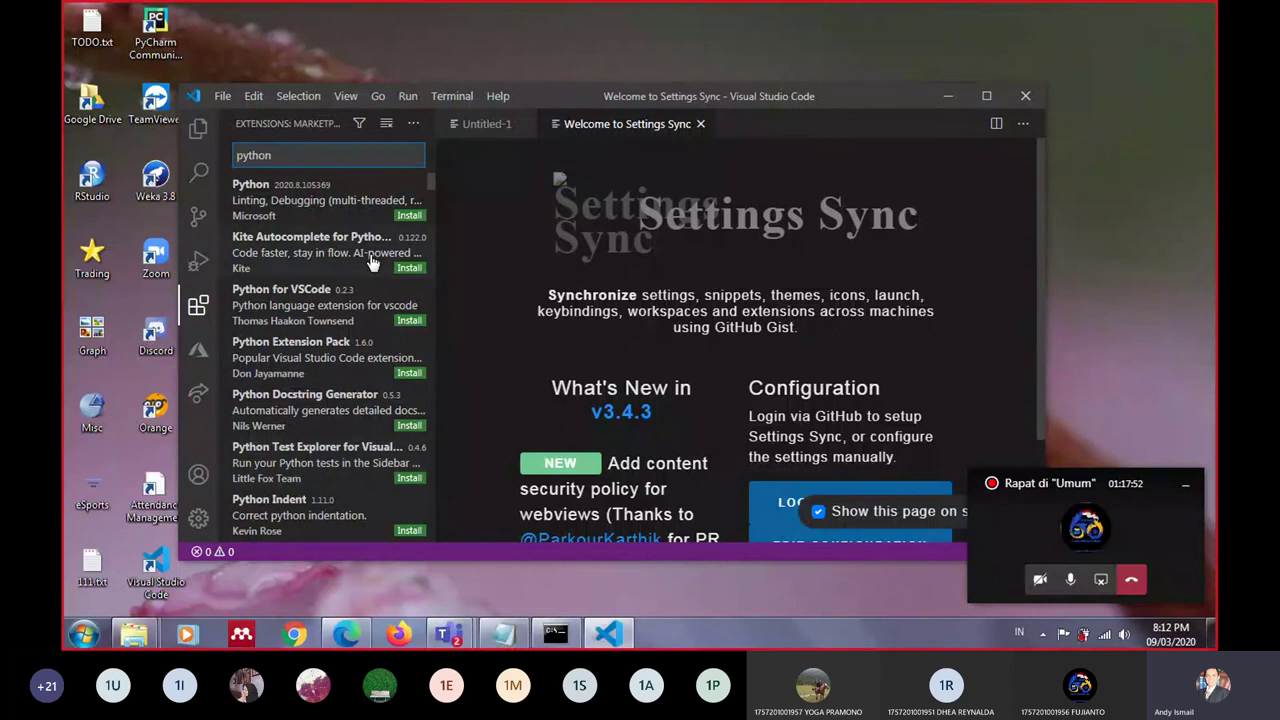
{"action": "left_click", "coordinate": [491, 175]}
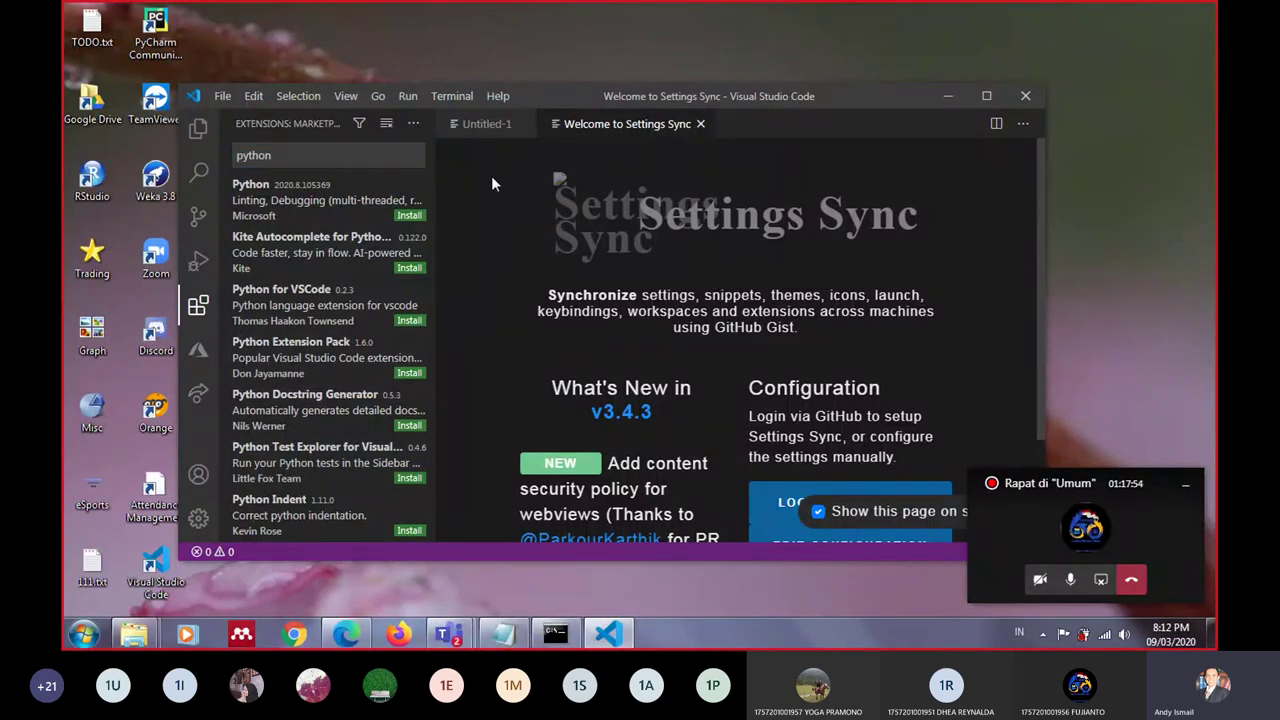
{"action": "scroll", "coordinate": [497, 280], "scroll_direction": "down", "scroll_amount": 3}
{"action": "scroll", "coordinate": [503, 287], "scroll_direction": "up", "scroll_amount": 2}
{"action": "scroll", "coordinate": [503, 287], "scroll_direction": "up", "scroll_amount": 1}
{"action": "mouse_move", "coordinate": [885, 90]}
{"action": "left_mouse_down"}
{"action": "mouse_move", "coordinate": [746, 53]}
{"action": "mouse_move", "coordinate": [940, 85]}
{"action": "left_mouse_up"}
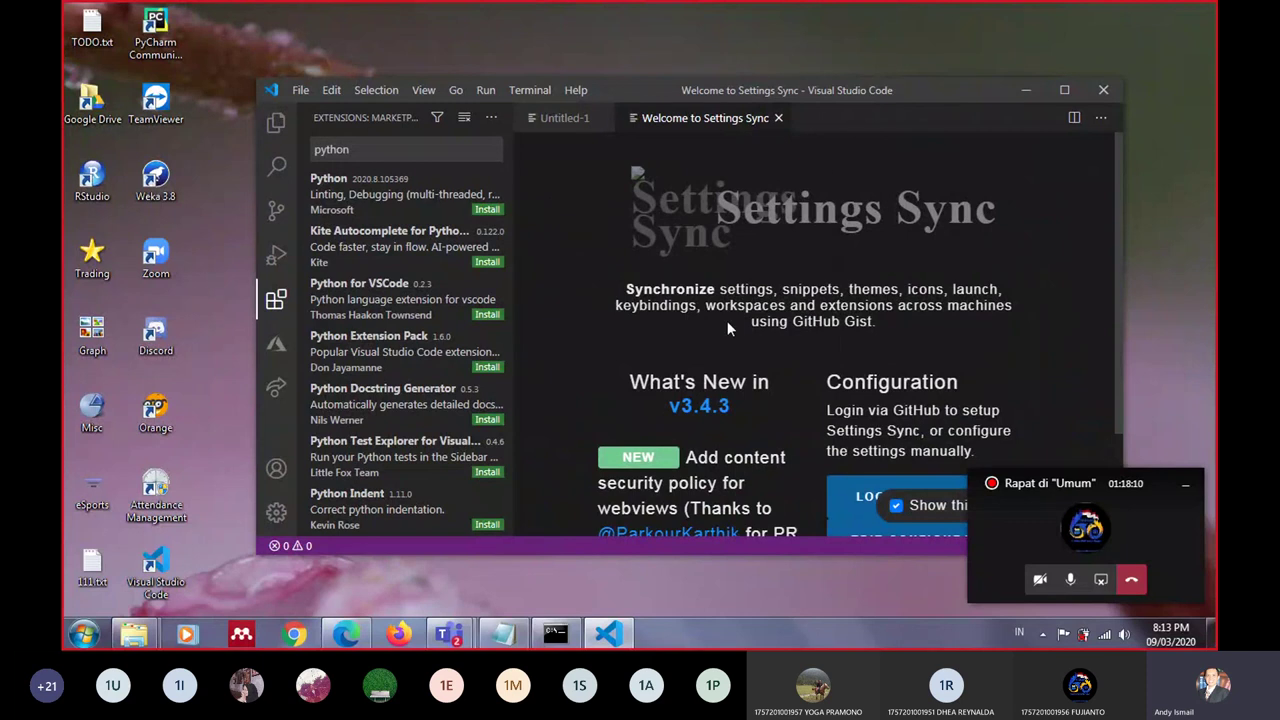
{"action": "left_click", "coordinate": [1103, 91]}
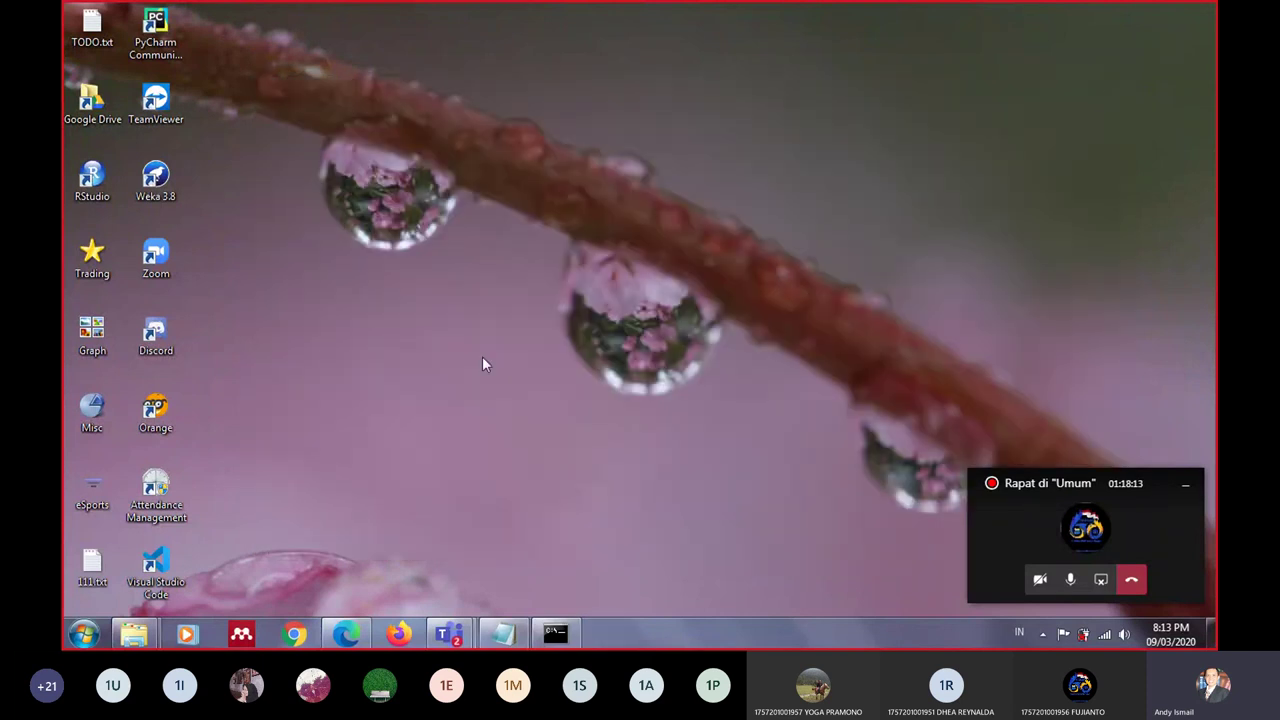
Open the desktop file 111.txt in Notepad++
{"action": "left_click", "coordinate": [76, 640]}
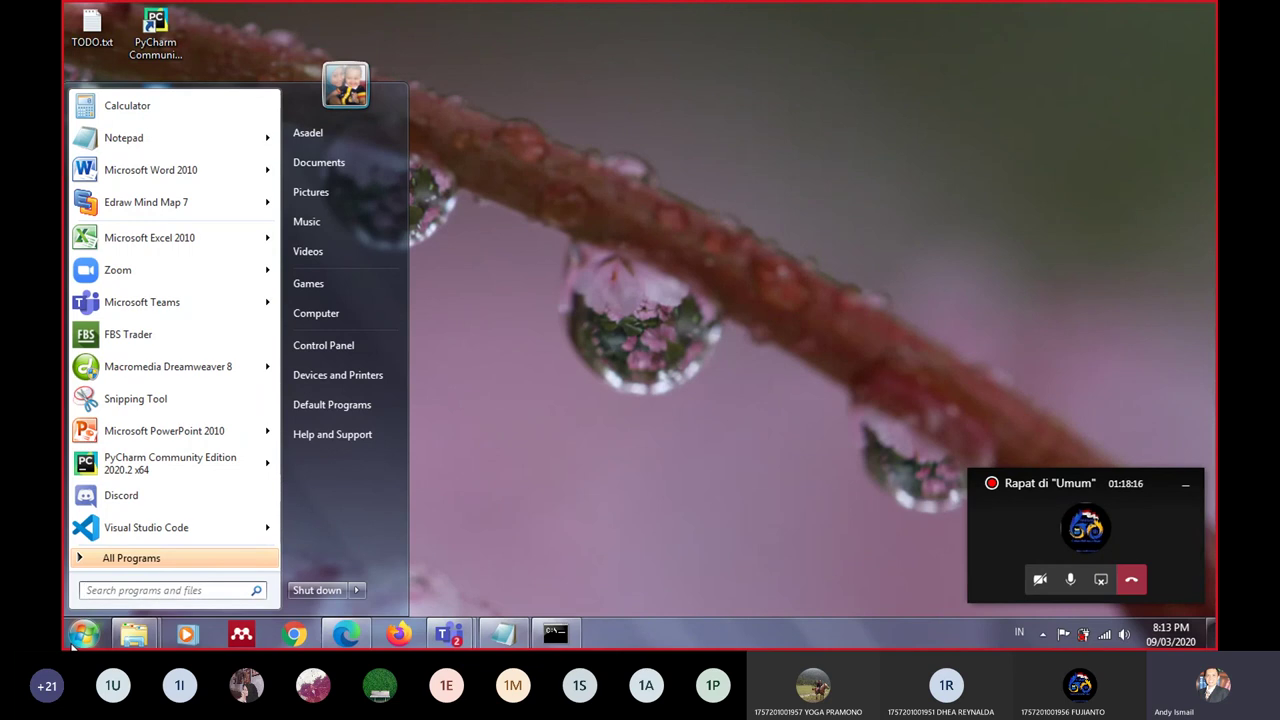
{"action": "left_click", "coordinate": [536, 222]}
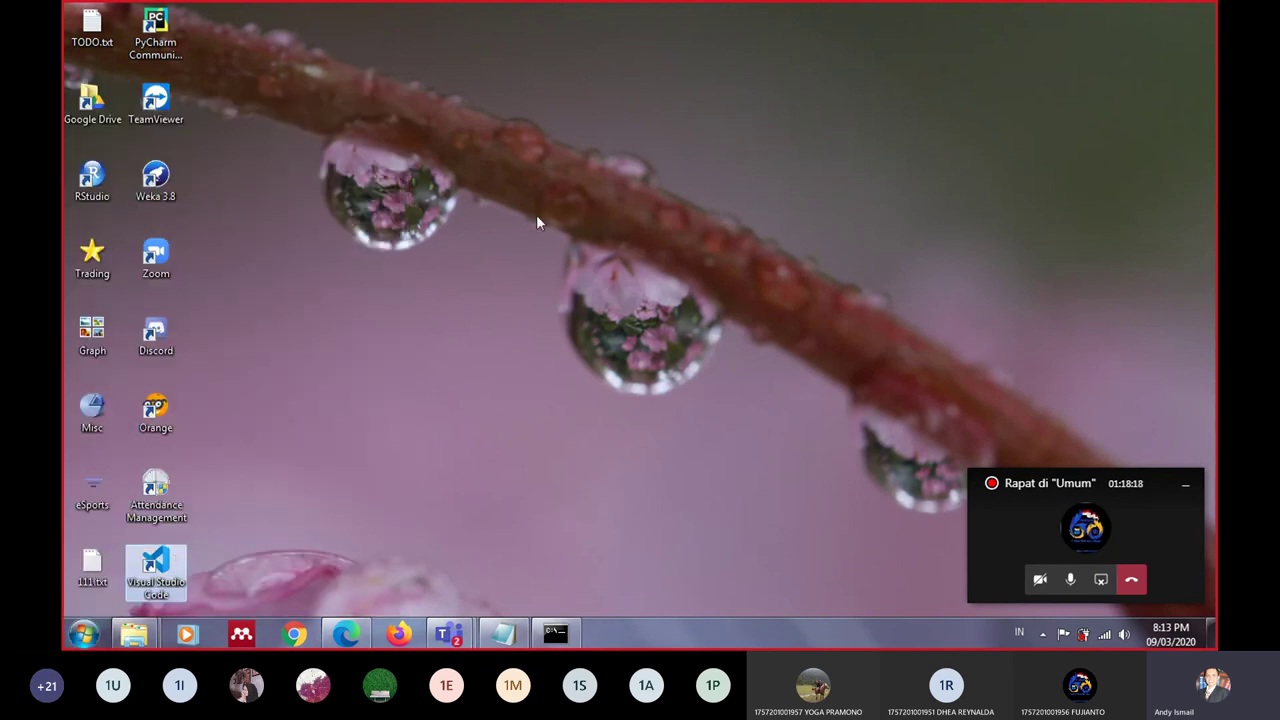
{"action": "mouse_move", "coordinate": [133, 633]}
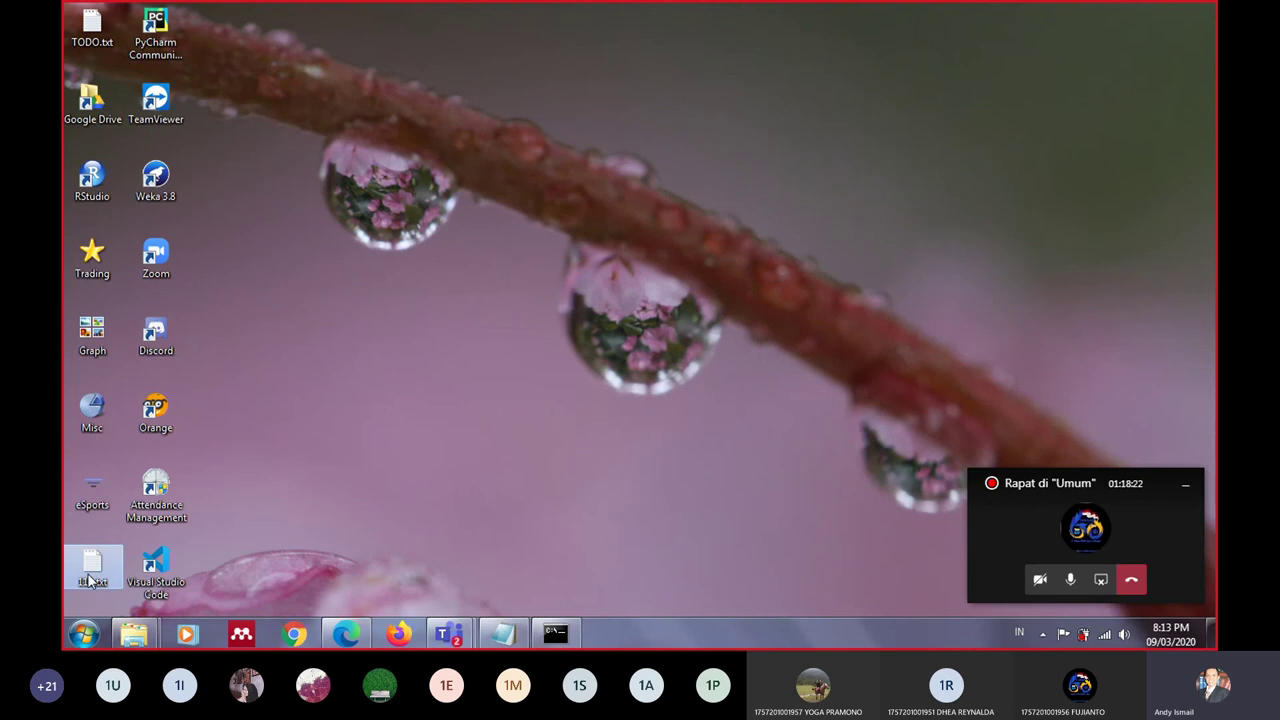
{"action": "right_click", "coordinate": [88, 574]}
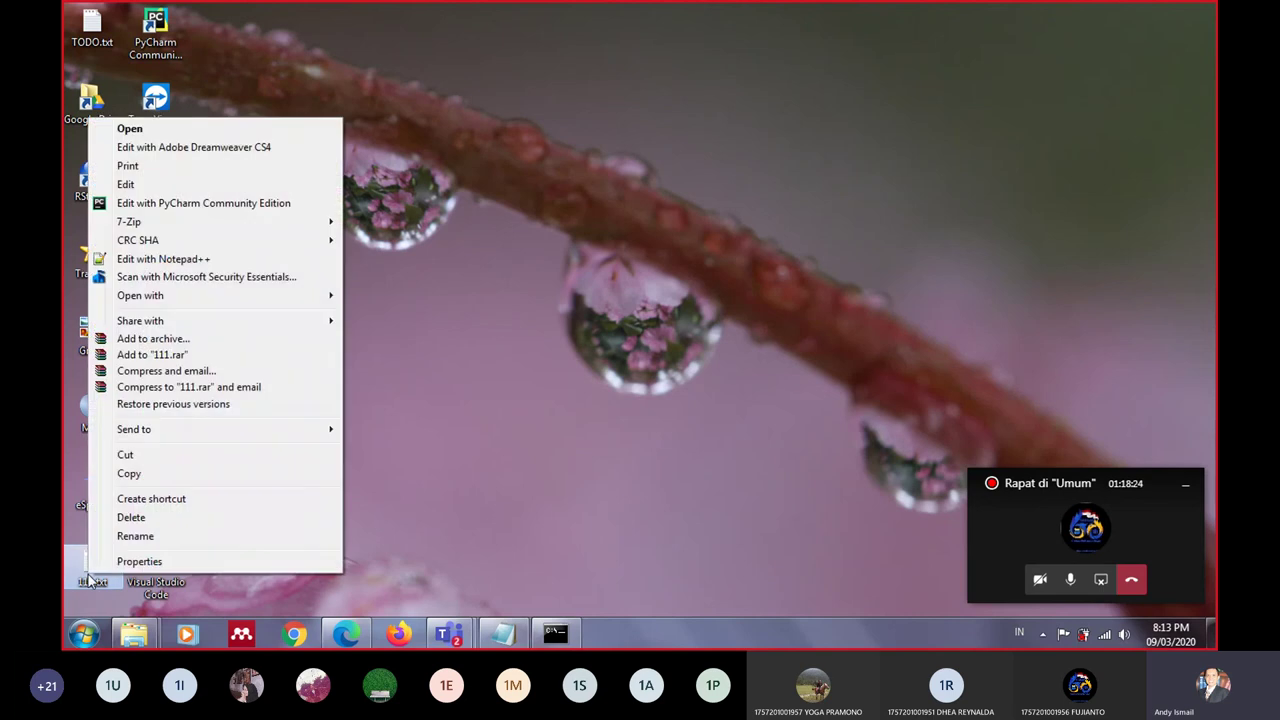
{"action": "left_click", "coordinate": [196, 263]}
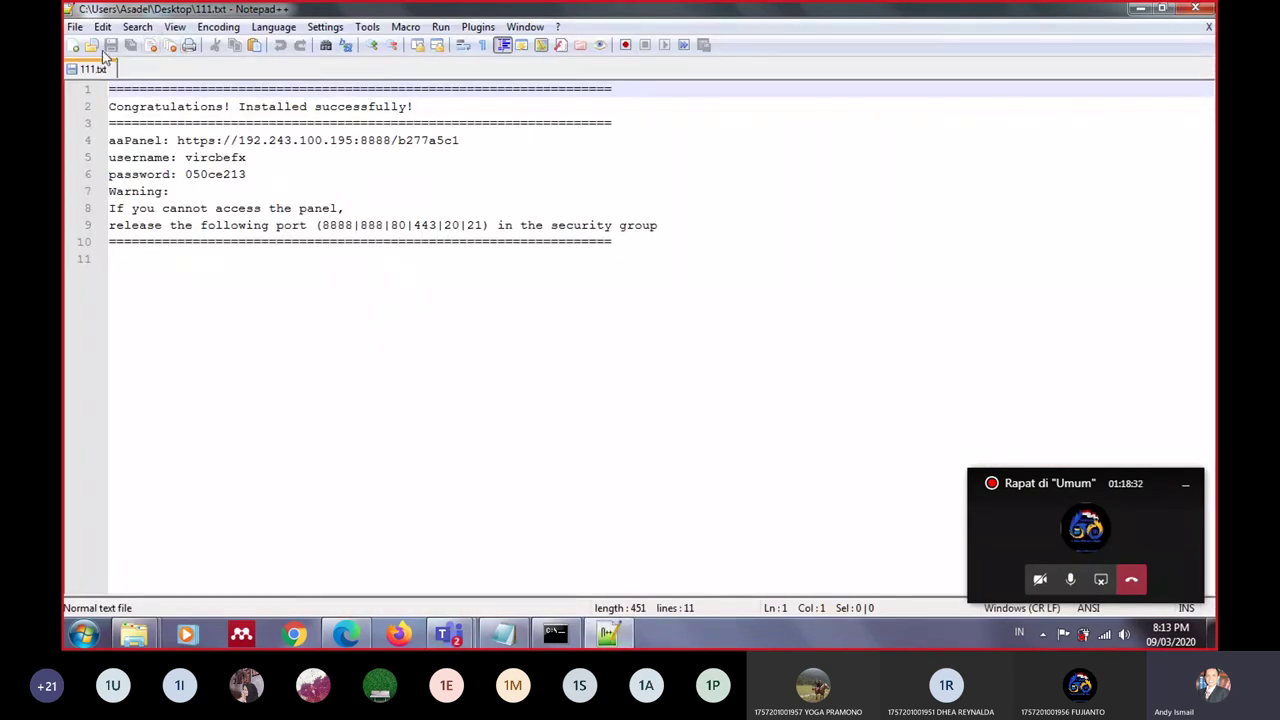
Open the kitchen_sink demo's main.py in Notepad++ as well
{"action": "mouse_move", "coordinate": [134, 634]}
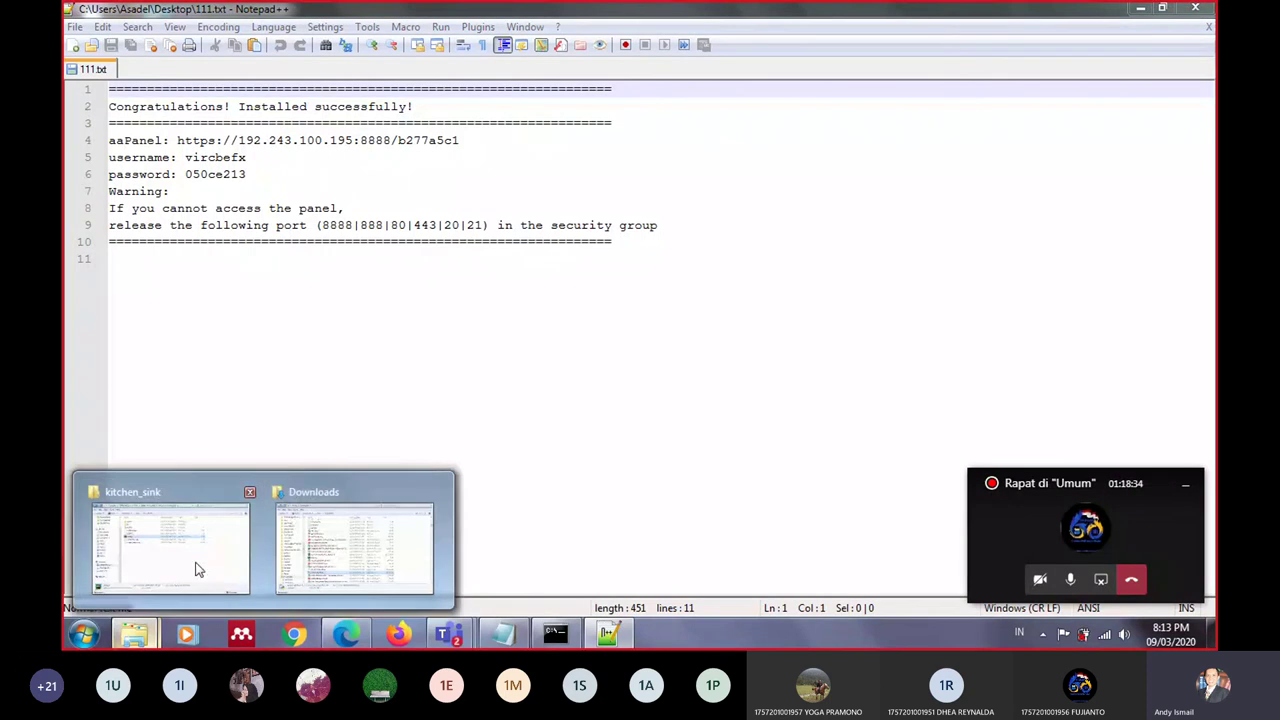
{"action": "left_click", "coordinate": [211, 556]}
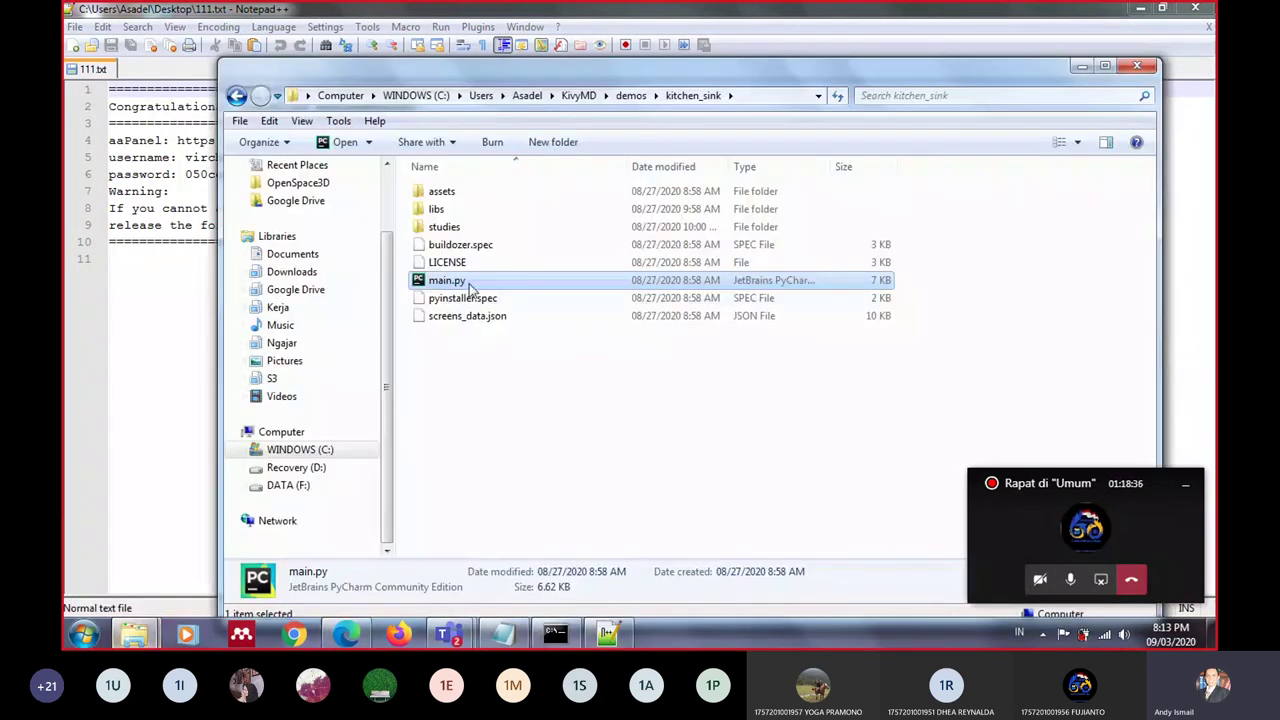
{"action": "right_click", "coordinate": [470, 287]}
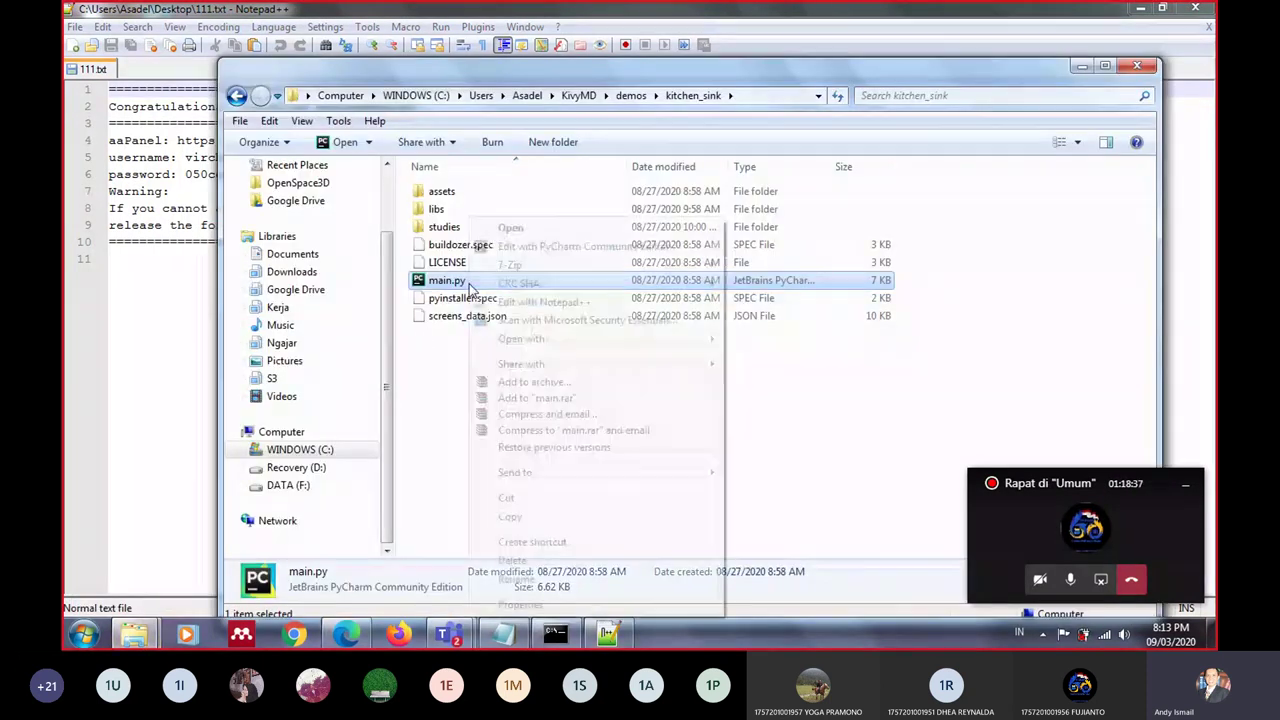
{"action": "left_click", "coordinate": [520, 301]}
Scroll through the kitchen_sink main.py code, check the Run menu, then return to Teams
{"action": "left_click", "coordinate": [256, 107]}
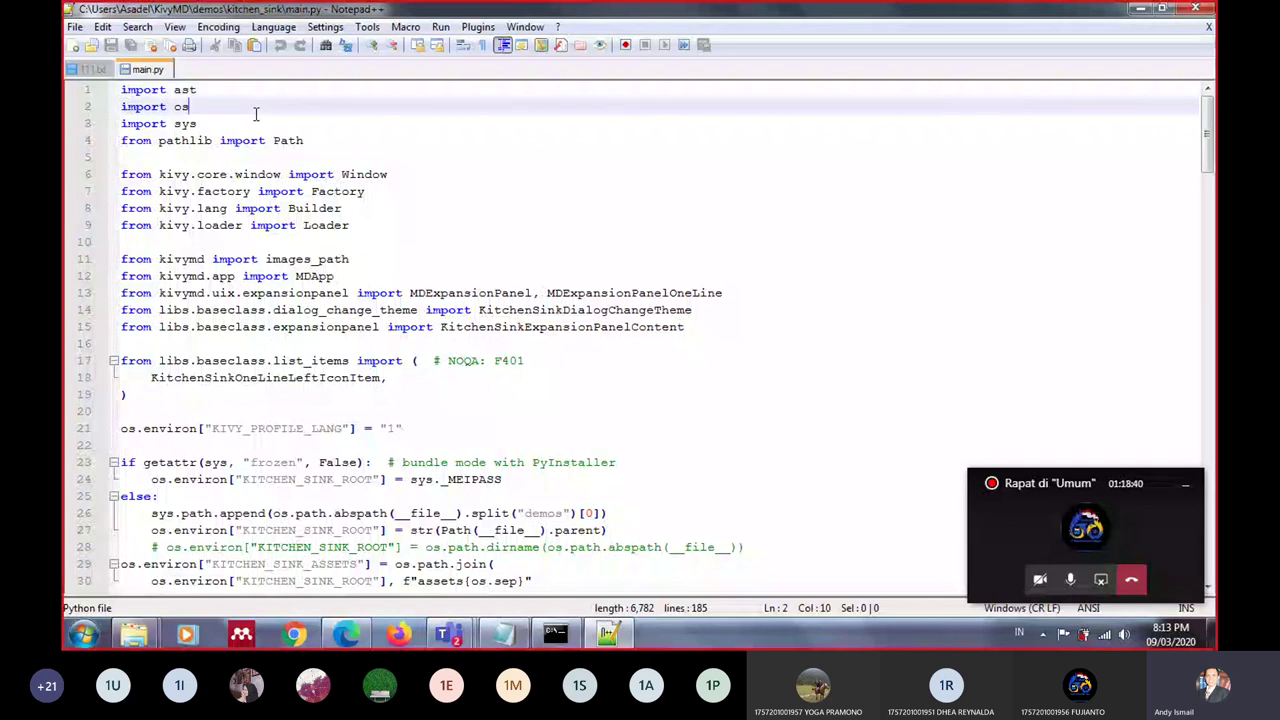
{"action": "scroll", "coordinate": [200, 214], "scroll_direction": "down", "scroll_amount": 2}
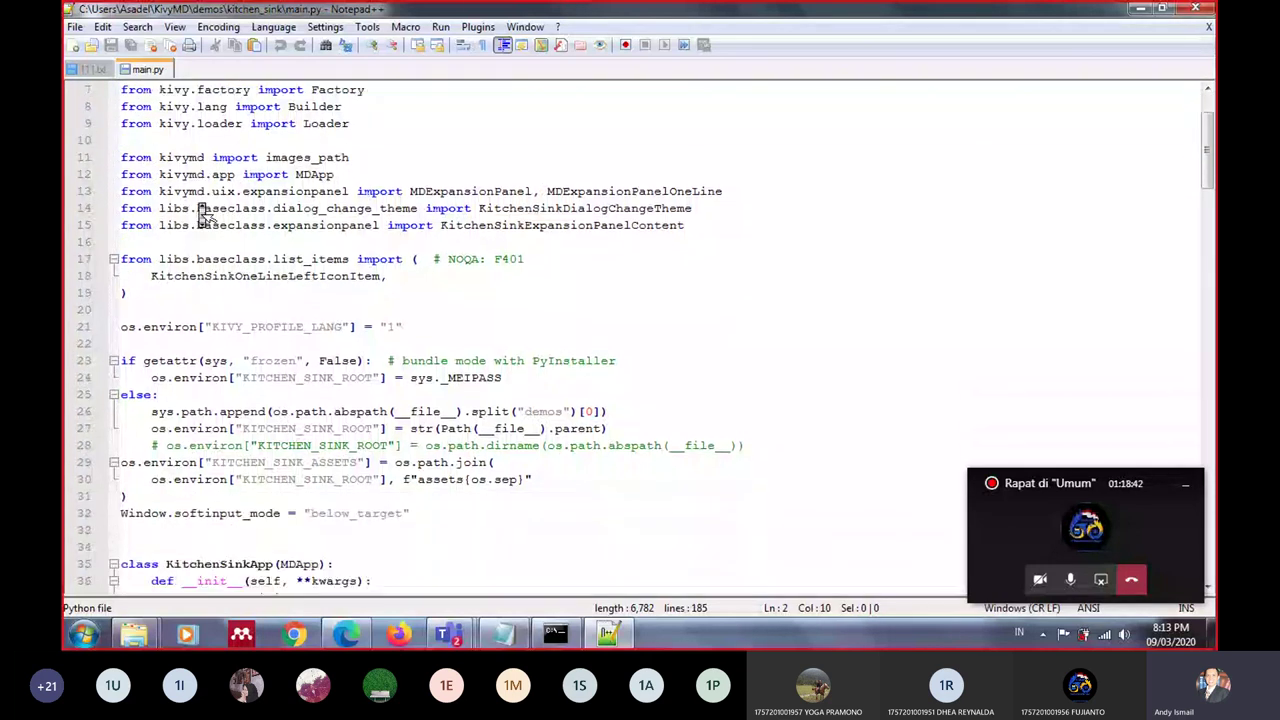
{"action": "scroll", "coordinate": [203, 214], "scroll_direction": "down", "scroll_amount": 2}
{"action": "scroll", "coordinate": [203, 214], "scroll_direction": "down", "scroll_amount": 2}
{"action": "scroll", "coordinate": [203, 214], "scroll_direction": "down", "scroll_amount": 1}
{"action": "scroll", "coordinate": [203, 214], "scroll_direction": "down", "scroll_amount": 1}
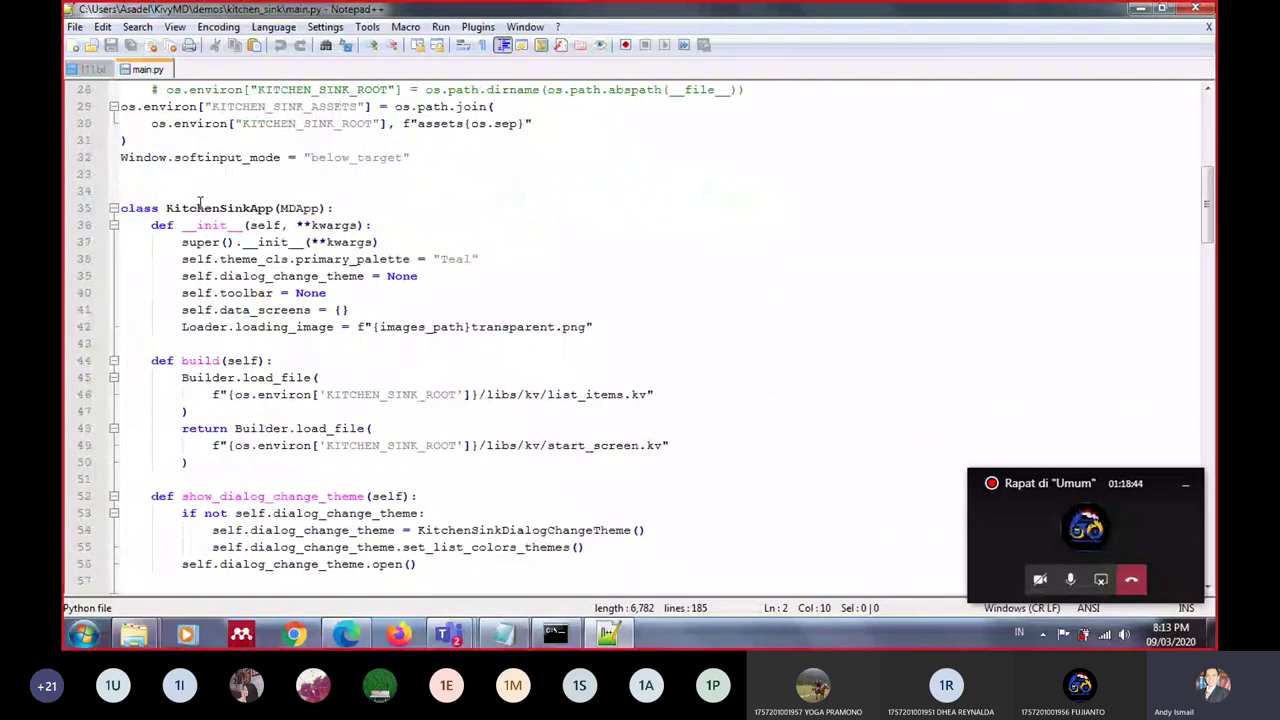
{"action": "scroll", "coordinate": [276, 340], "scroll_direction": "down", "scroll_amount": 4}
{"action": "scroll", "coordinate": [276, 342], "scroll_direction": "down", "scroll_amount": 3}
{"action": "scroll", "coordinate": [278, 345], "scroll_direction": "down", "scroll_amount": 4}
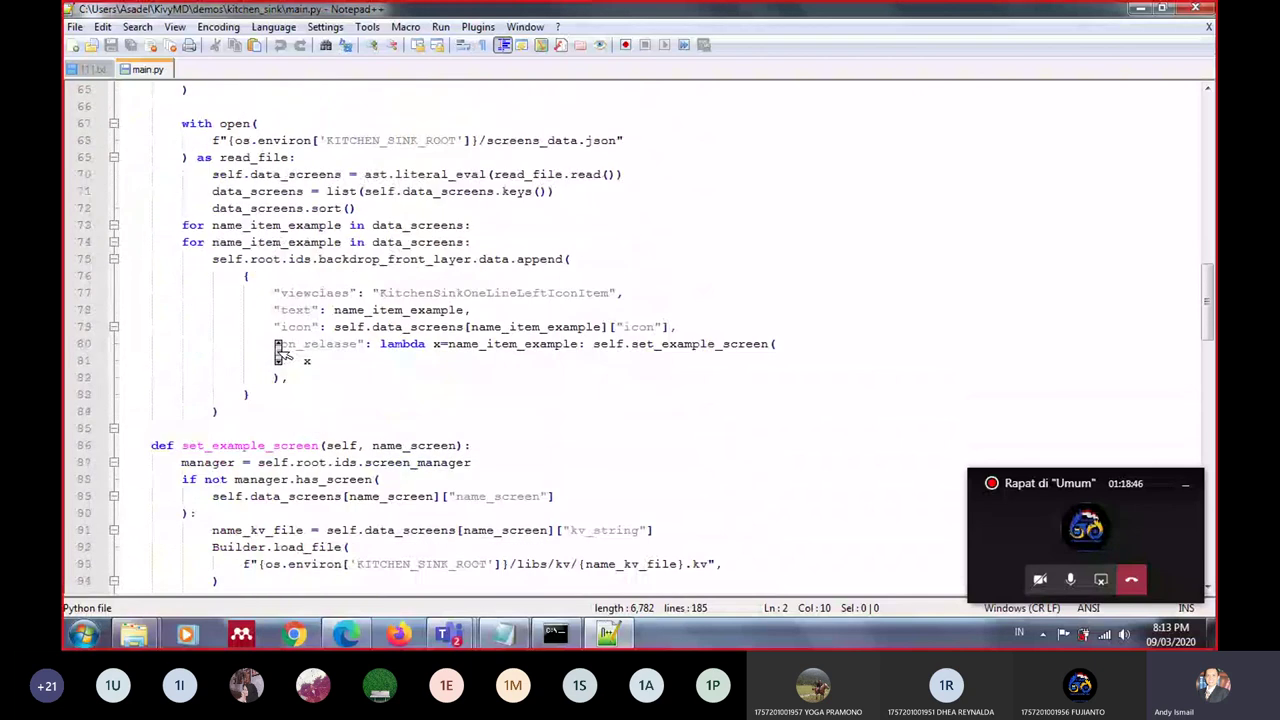
{"action": "scroll", "coordinate": [280, 350], "scroll_direction": "down", "scroll_amount": 2}
{"action": "scroll", "coordinate": [278, 350], "scroll_direction": "down", "scroll_amount": 2}
{"action": "left_click", "coordinate": [440, 27]}
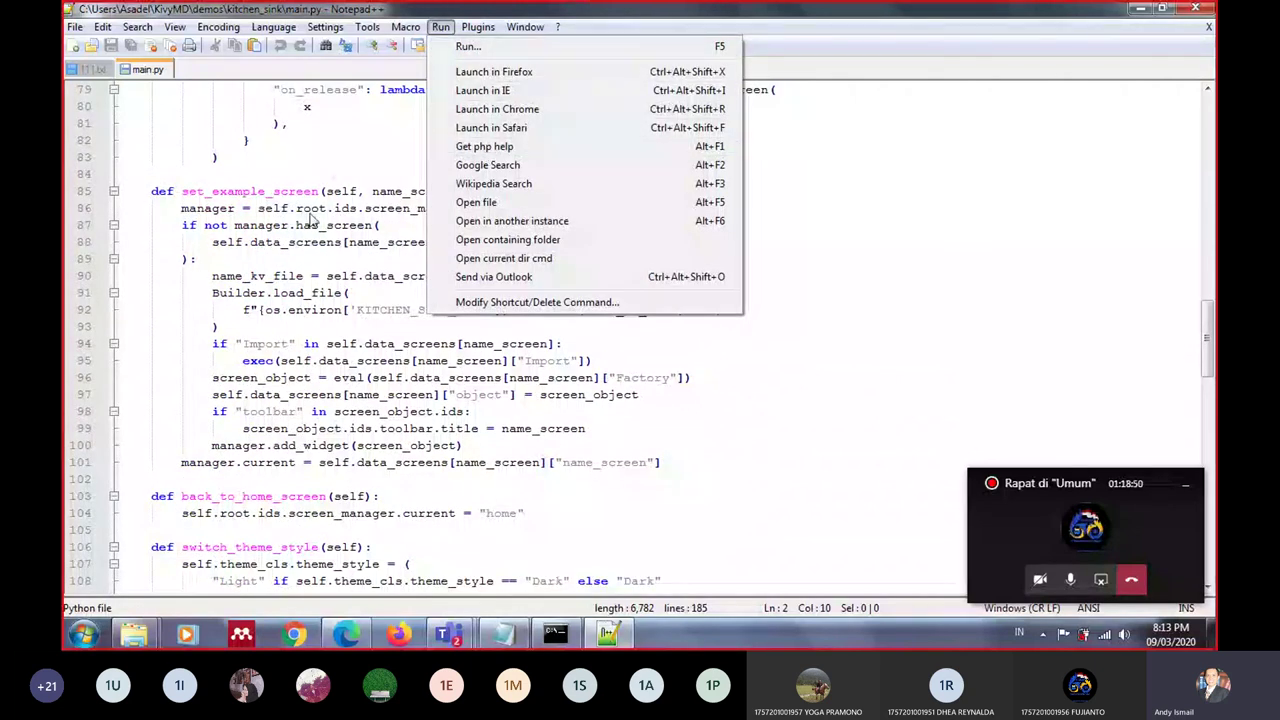
{"action": "left_click", "coordinate": [311, 210]}
{"action": "scroll", "coordinate": [311, 212], "scroll_direction": "down", "scroll_amount": 12}
{"action": "scroll", "coordinate": [311, 212], "scroll_direction": "down", "scroll_amount": 13}
{"action": "scroll", "coordinate": [311, 212], "scroll_direction": "up", "scroll_amount": 11}
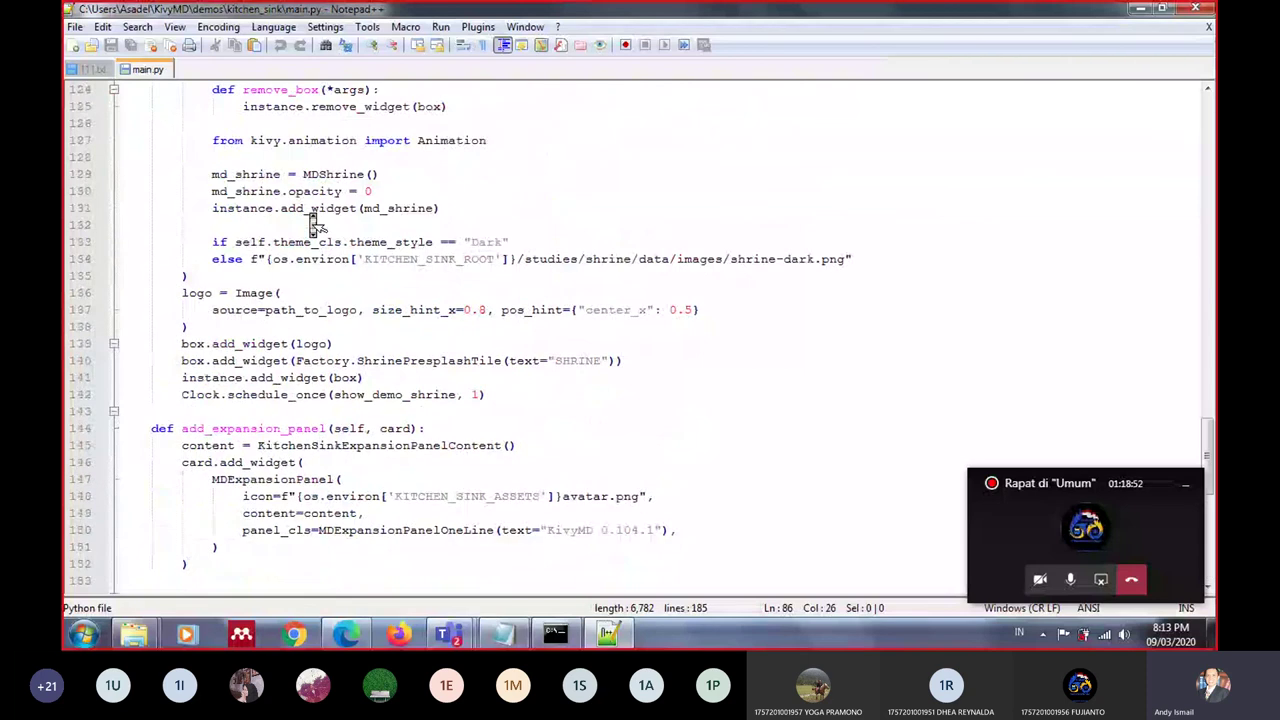
{"action": "scroll", "coordinate": [311, 212], "scroll_direction": "up", "scroll_amount": 10}
{"action": "scroll", "coordinate": [311, 210], "scroll_direction": "up", "scroll_amount": 20}
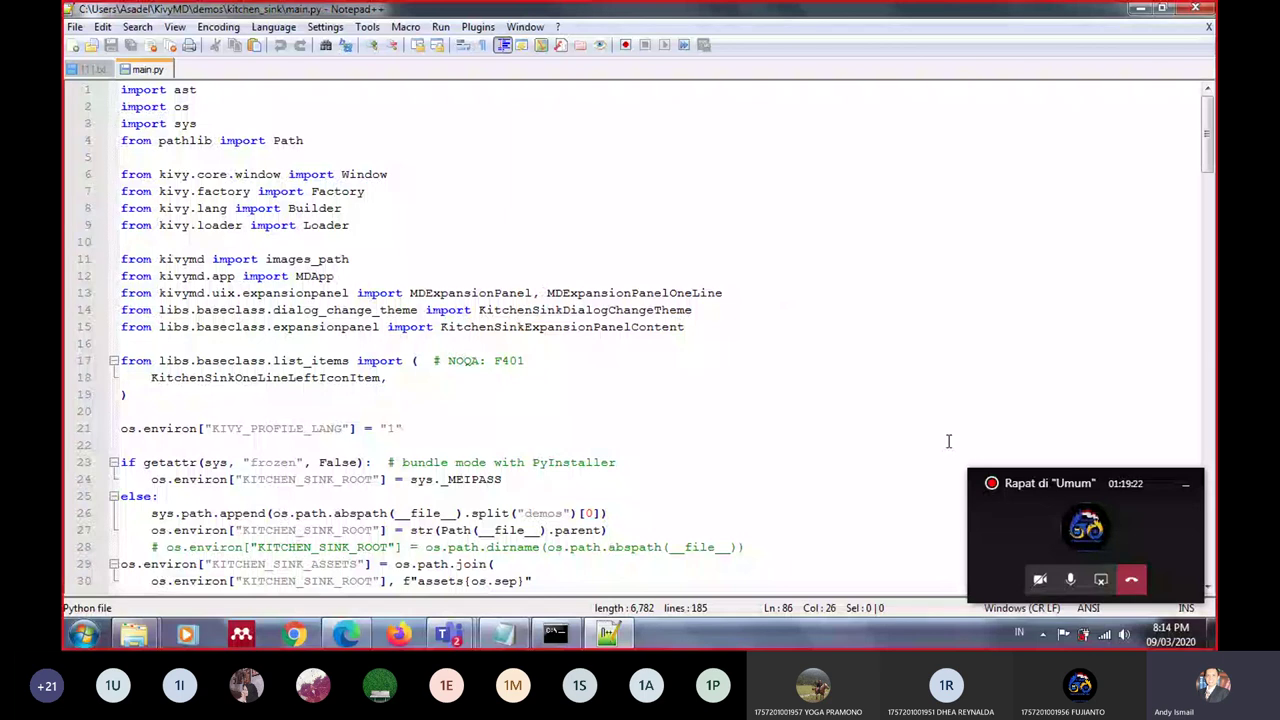
{"action": "left_click", "coordinate": [1042, 535]}
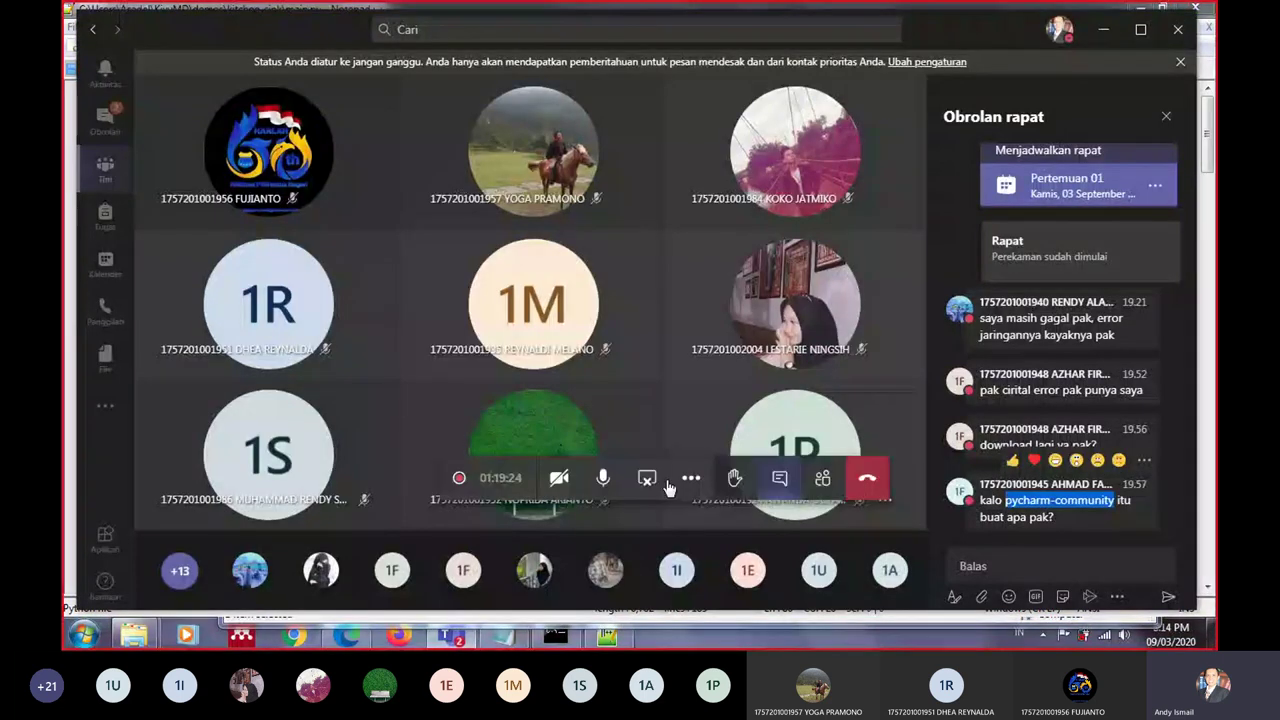
From the call's More actions menu, choose 'Hentikan perekaman' to stop the meeting recording
{"action": "left_click", "coordinate": [1072, 521]}
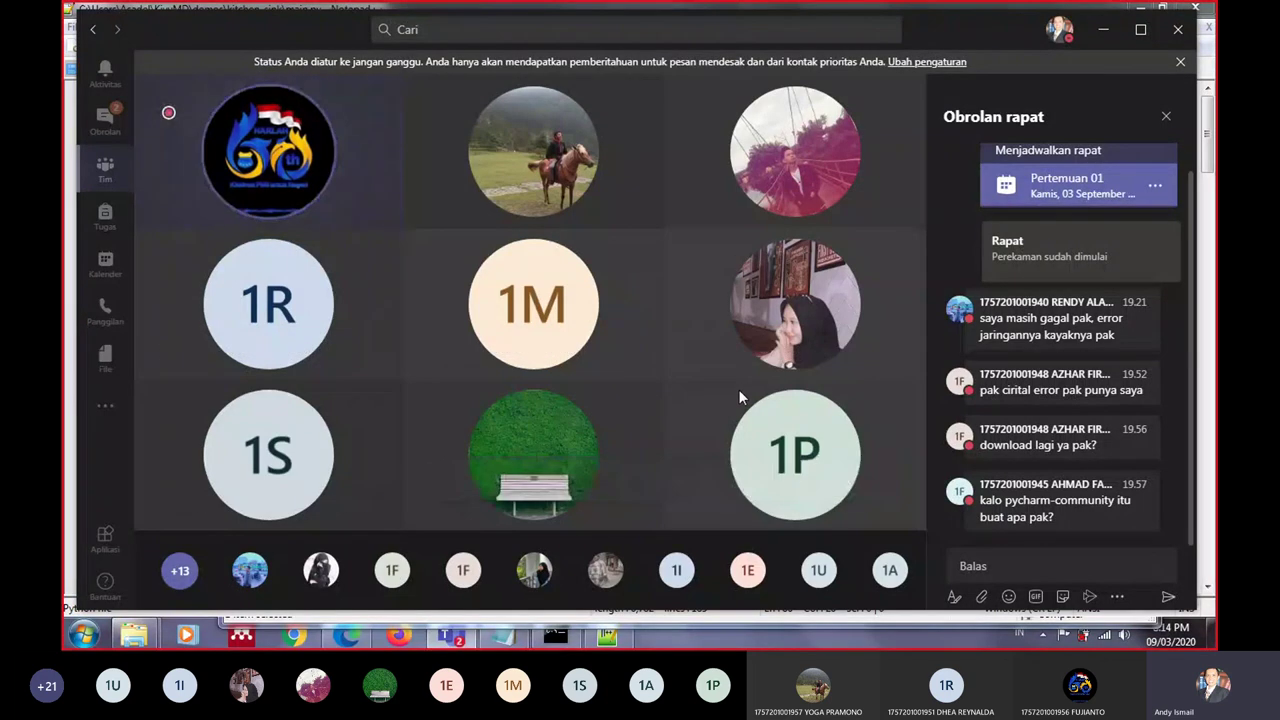
{"action": "mouse_move", "coordinate": [685, 456]}
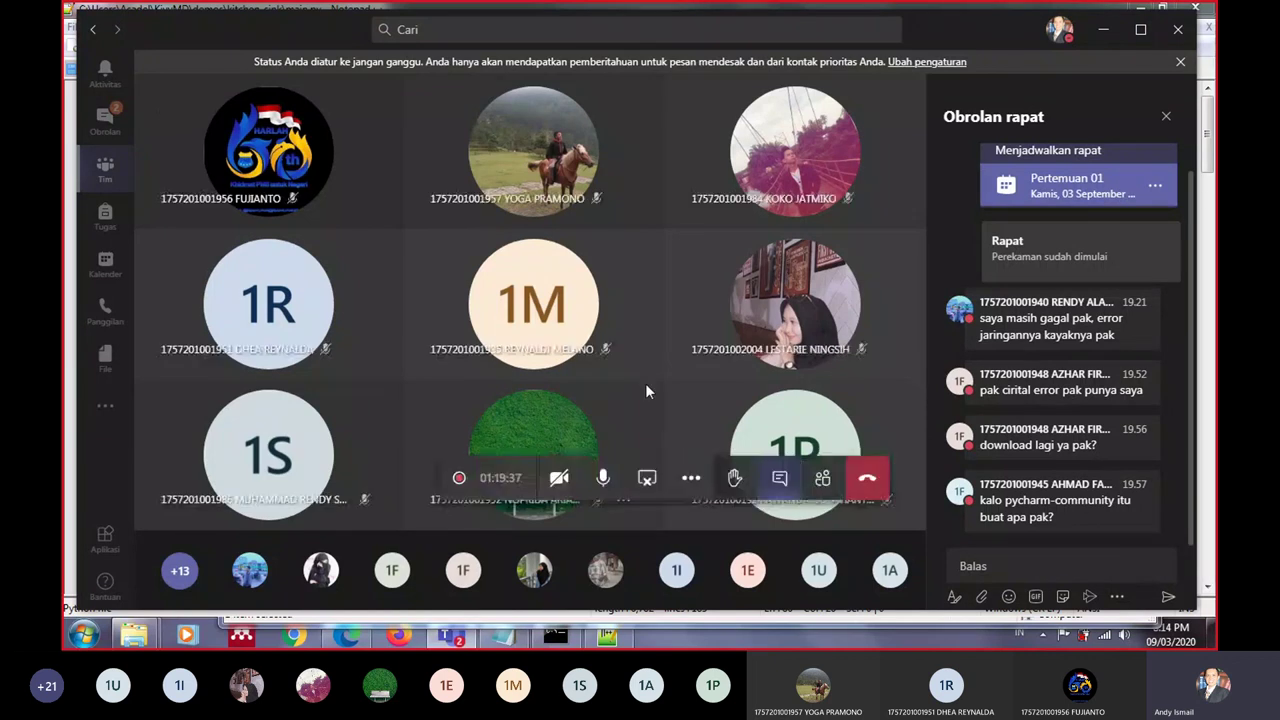
{"action": "left_click", "coordinate": [691, 478]}
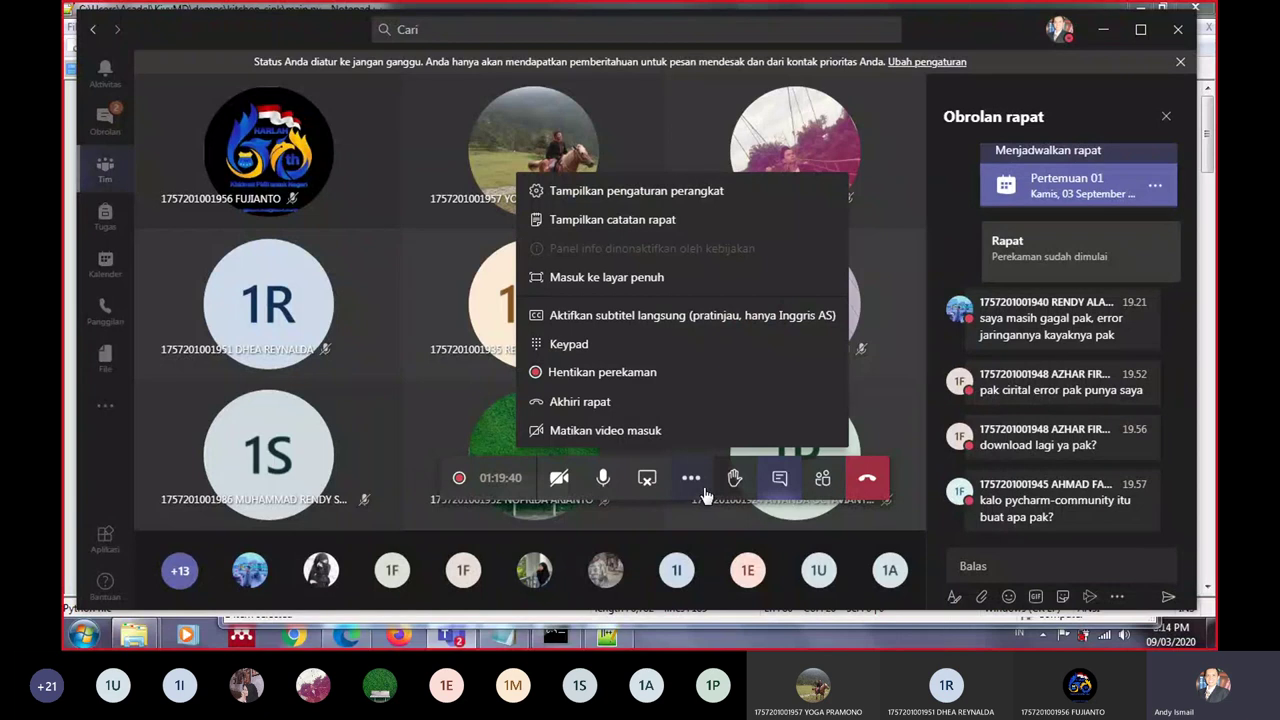
{"action": "left_click", "coordinate": [704, 490]}
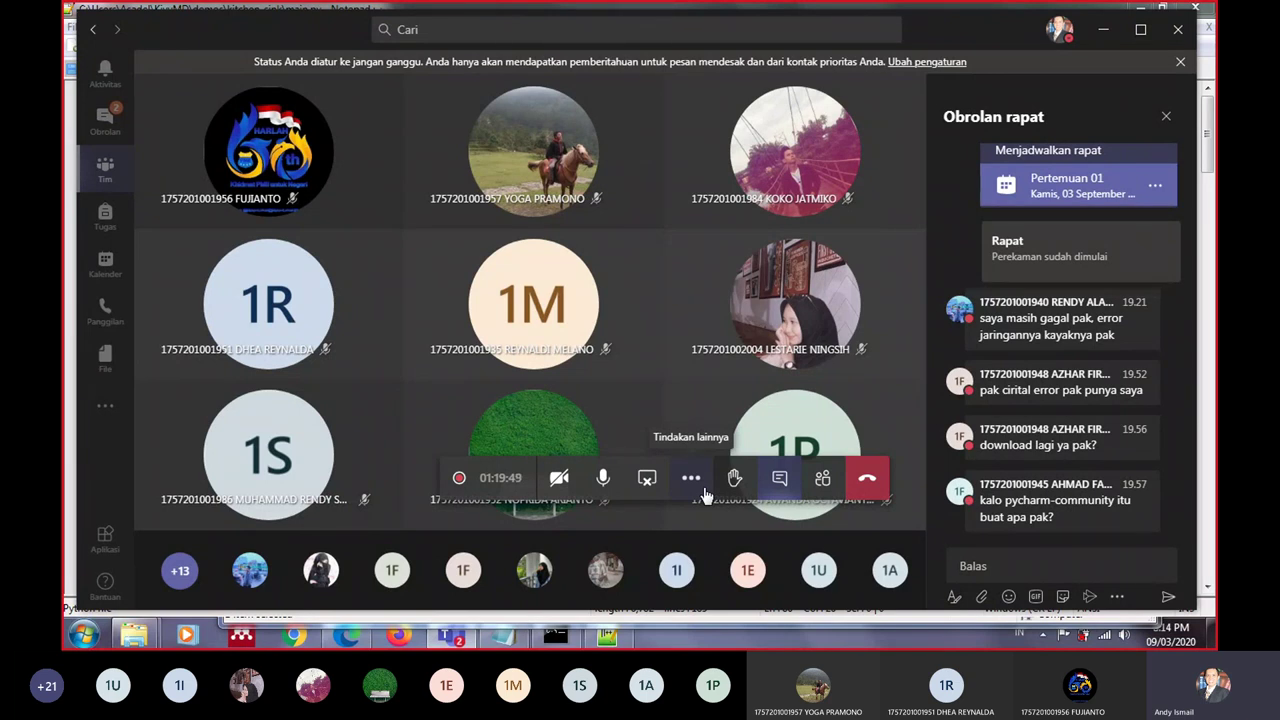
{"action": "left_click", "coordinate": [700, 486]}
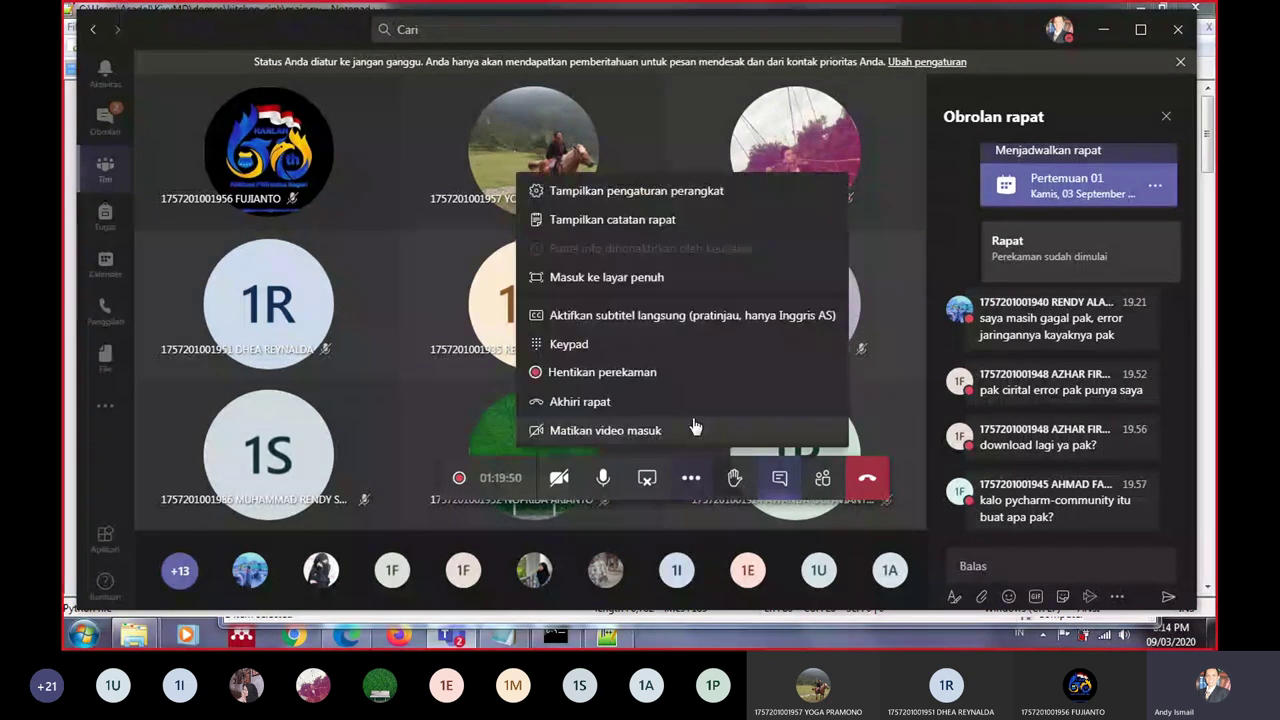
{"action": "left_click", "coordinate": [664, 376]}
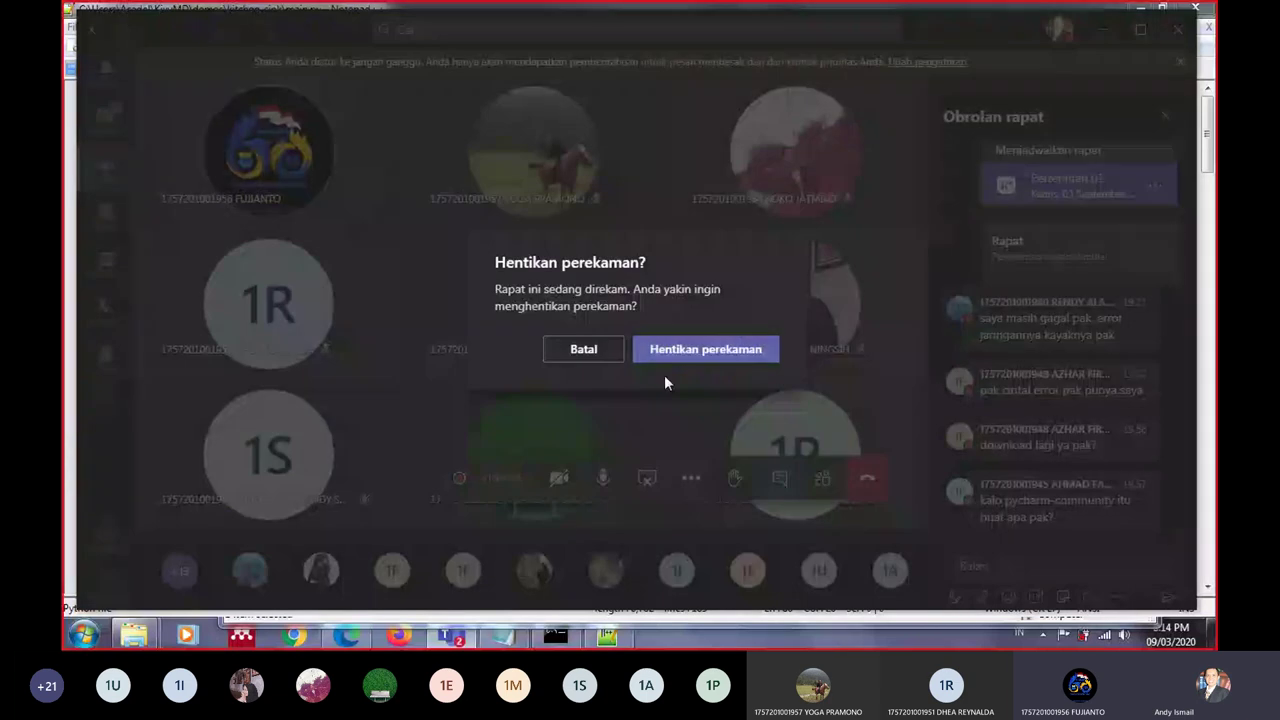